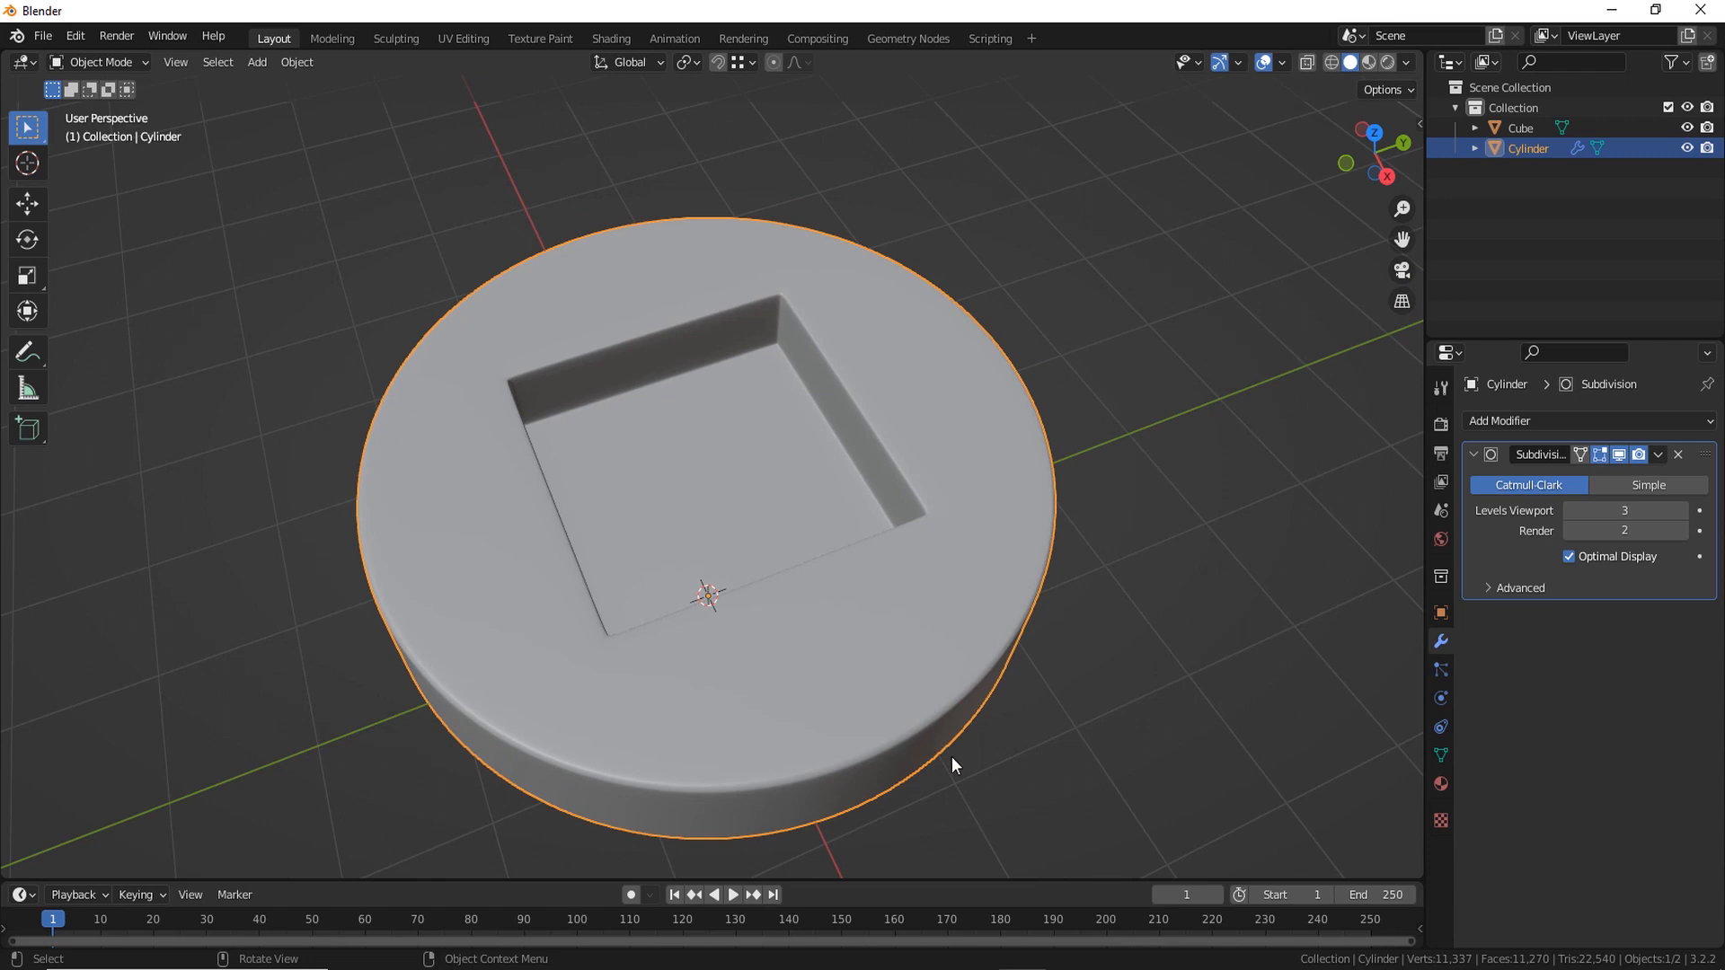
# Add a cylinder mesh with 16 vertices to the emptied scene and raise it about 1.8 m above the origin
pyautogui.moveTo(961, 711); pyautogui.dragTo(875, 730, button='middle')
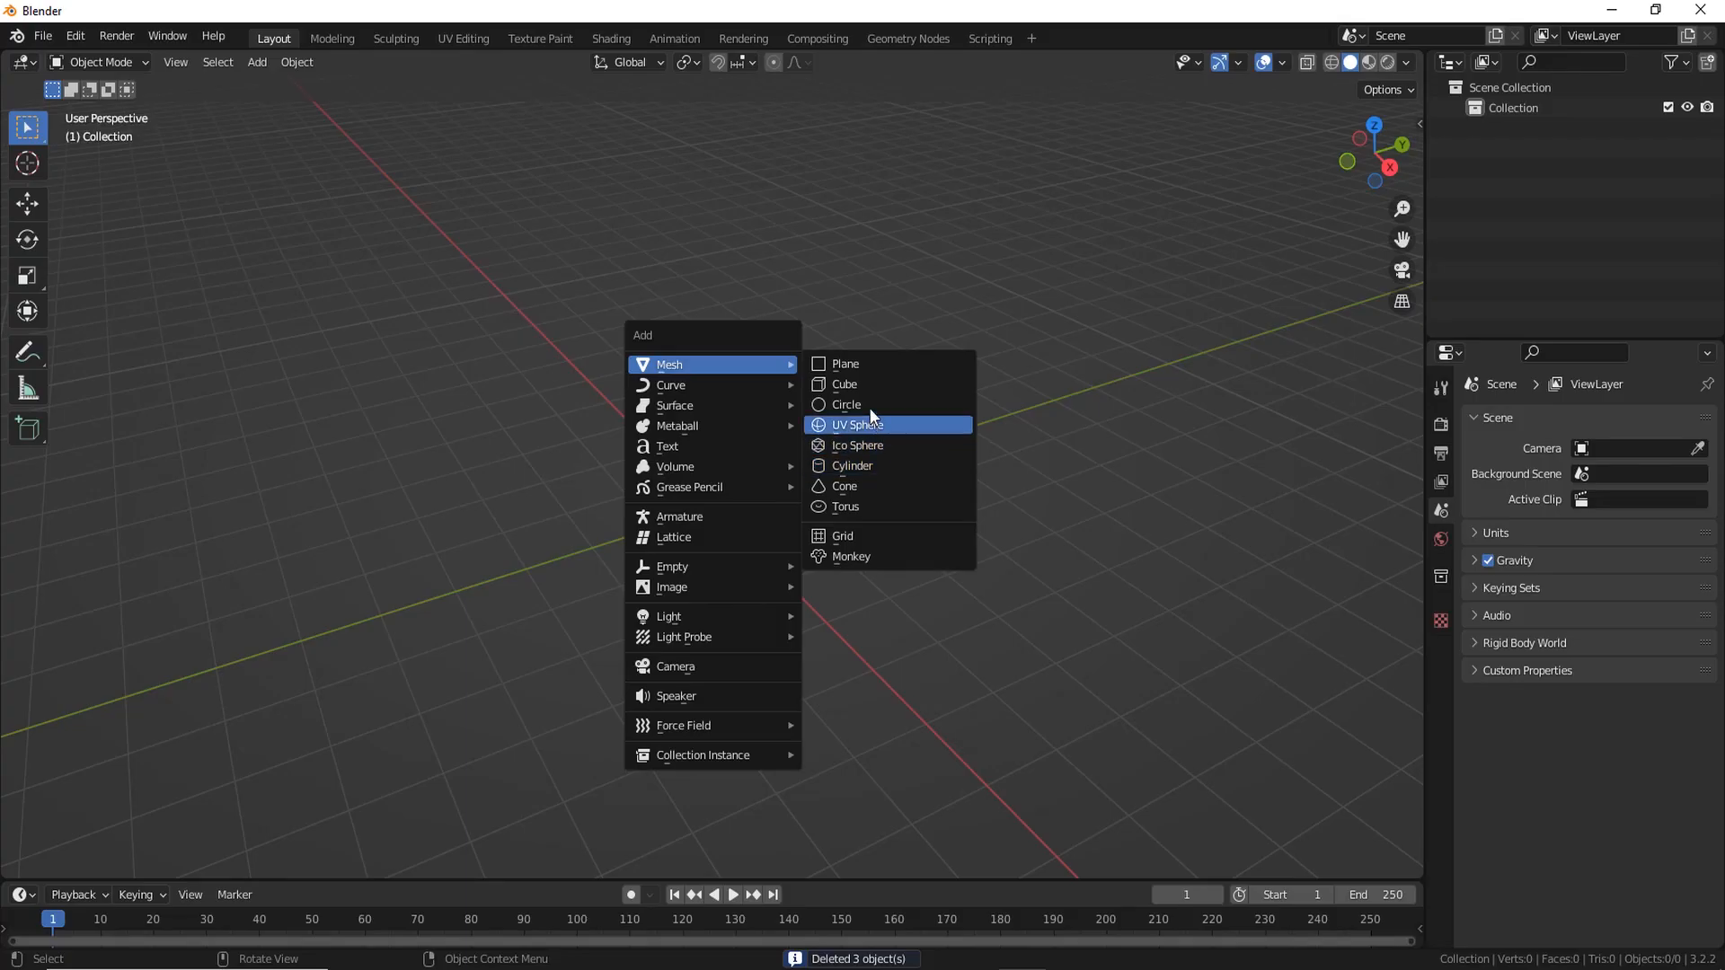
pyautogui.click(870, 469)
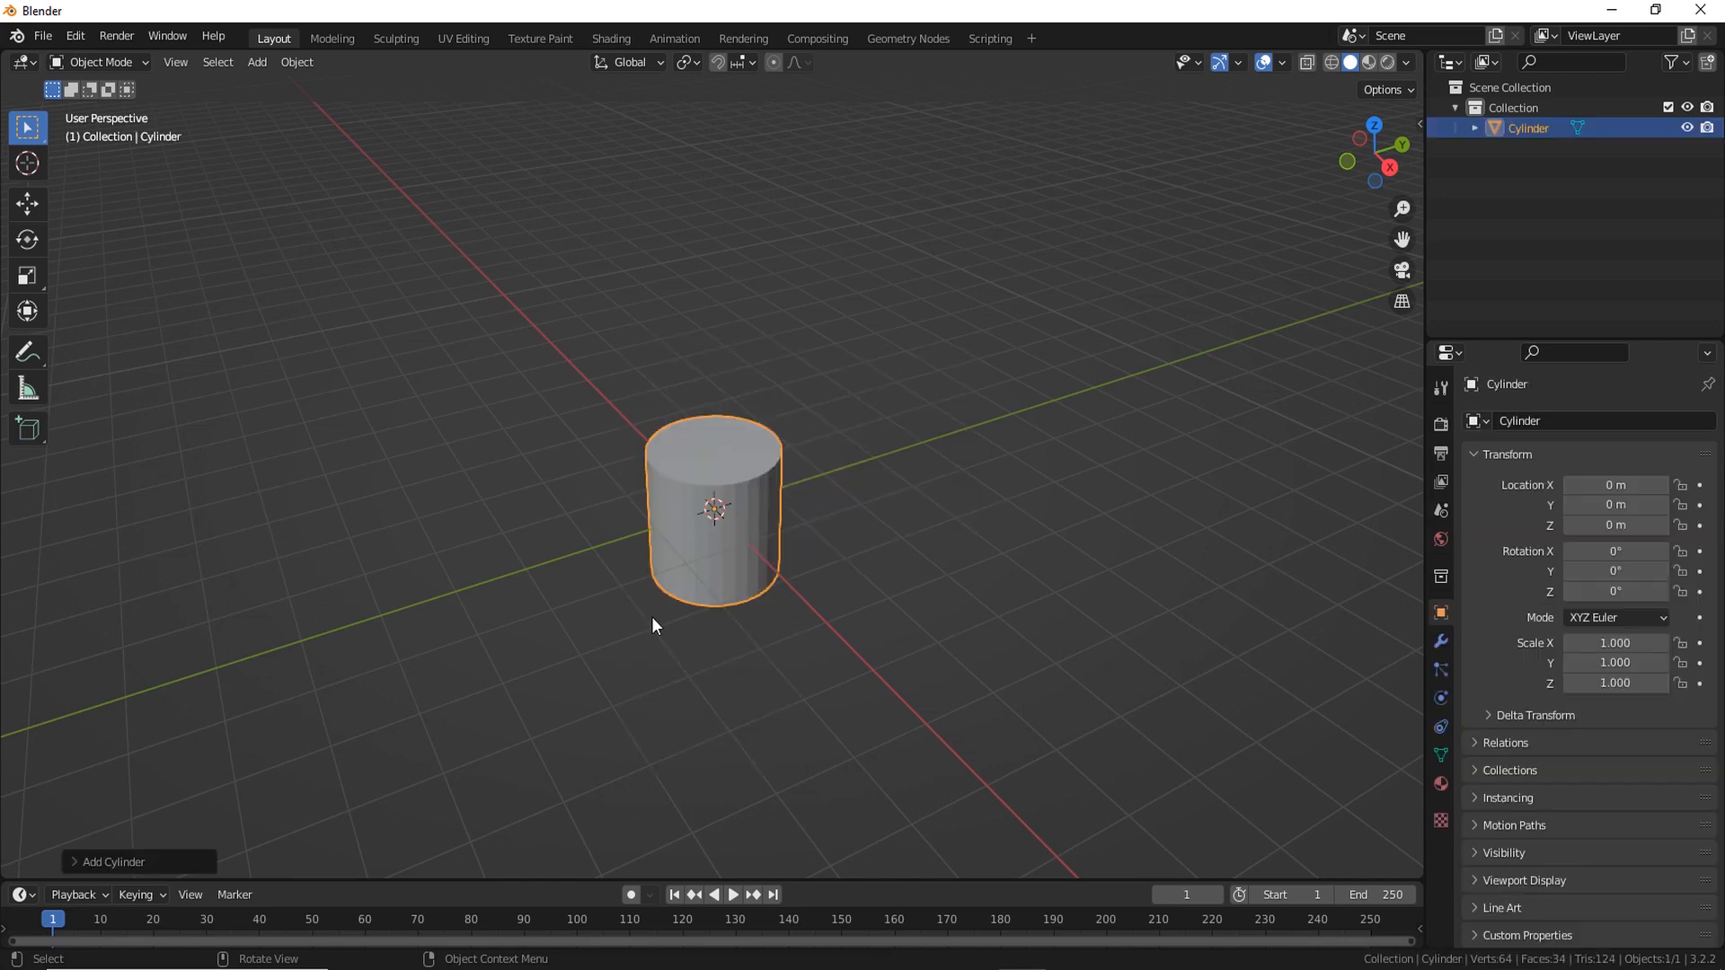
pyautogui.click(75, 859)
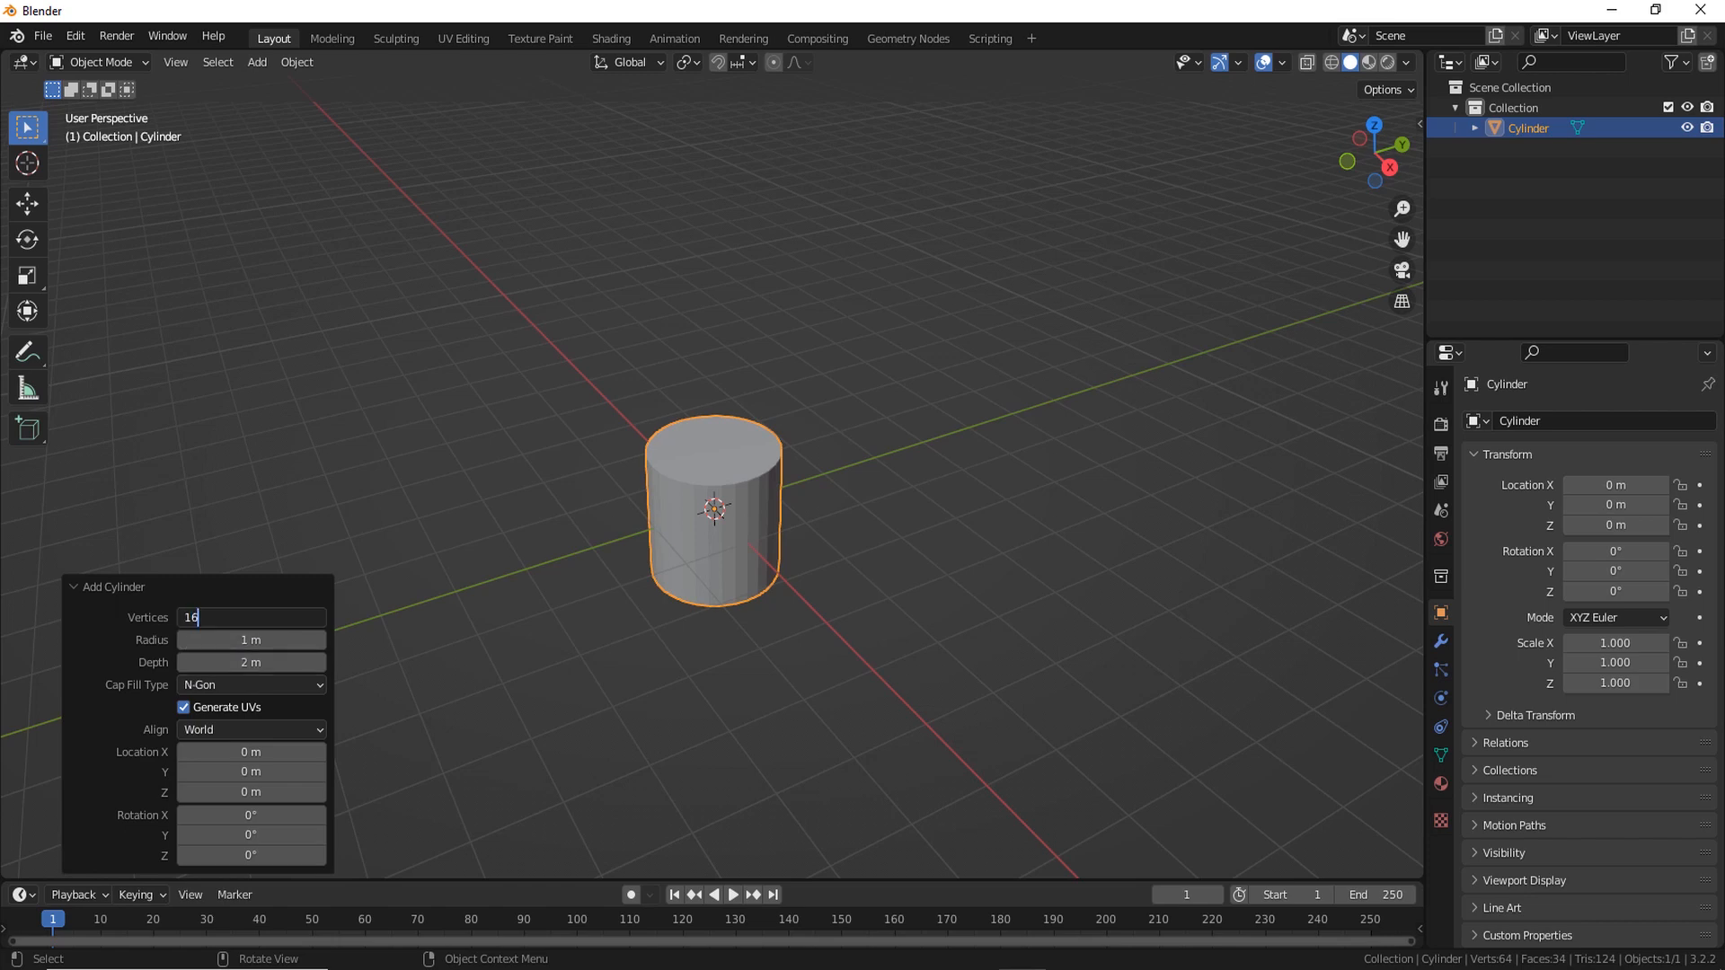
pyautogui.press('Return')
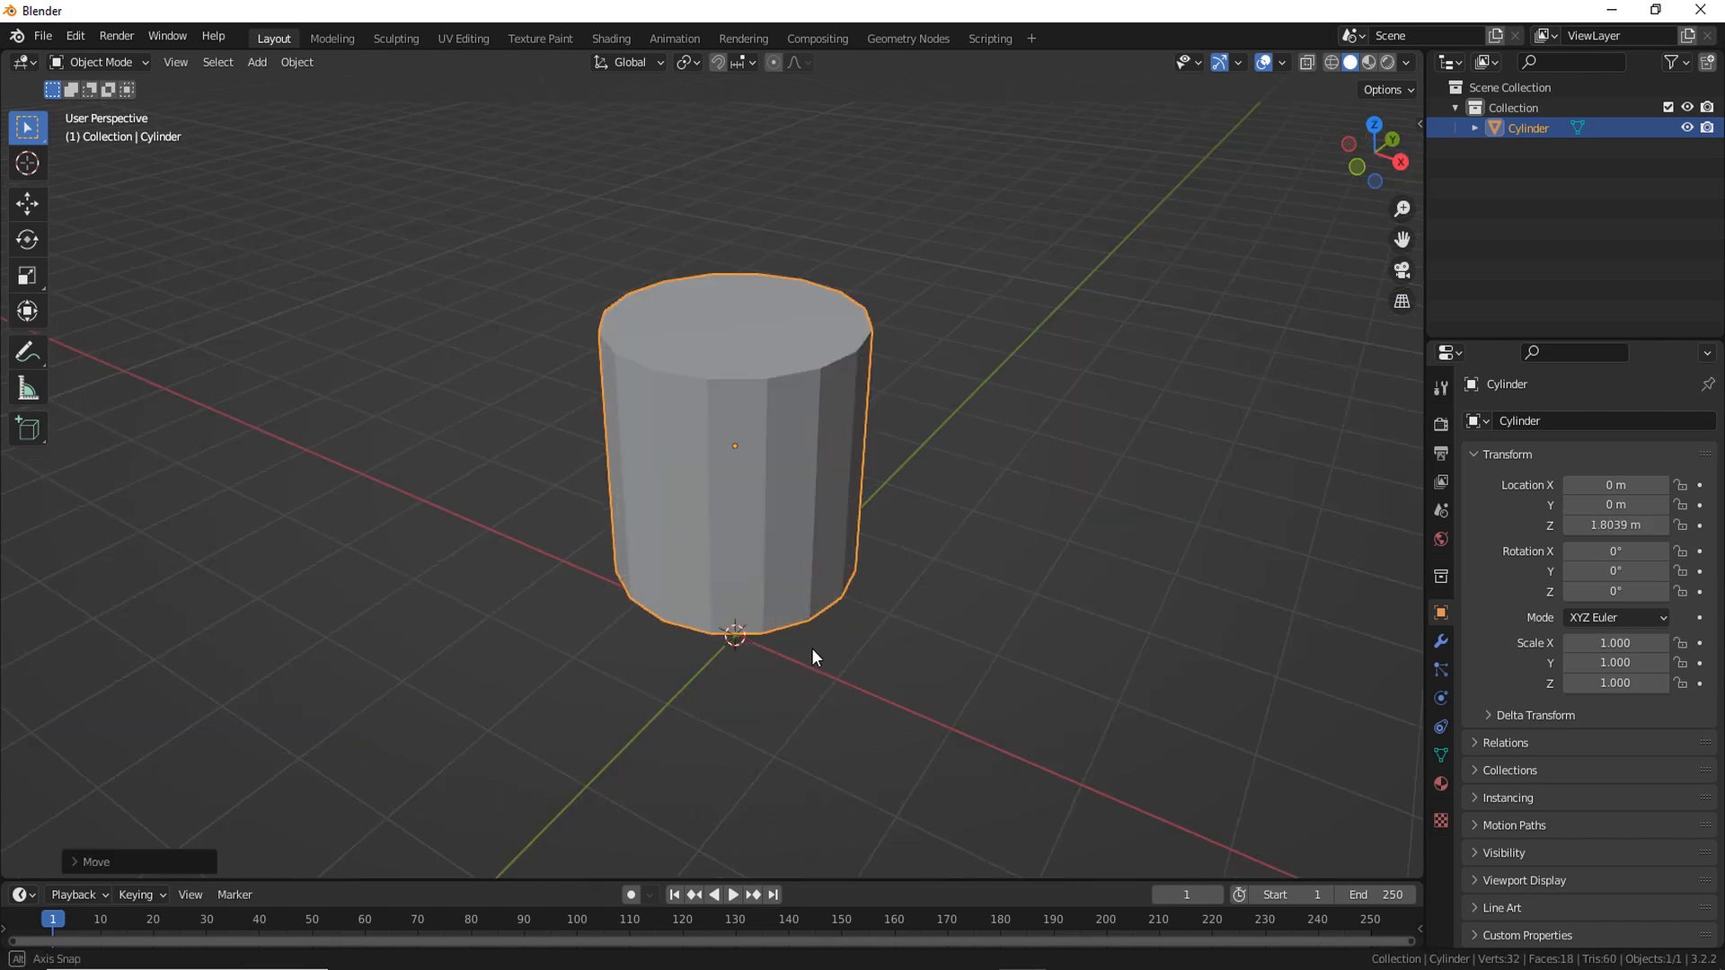
# Scale the cylinder into a wide, flat disc, about 2.1 in X and Y and 0.445 in Z
pyautogui.press('s')
pyautogui.press('z')
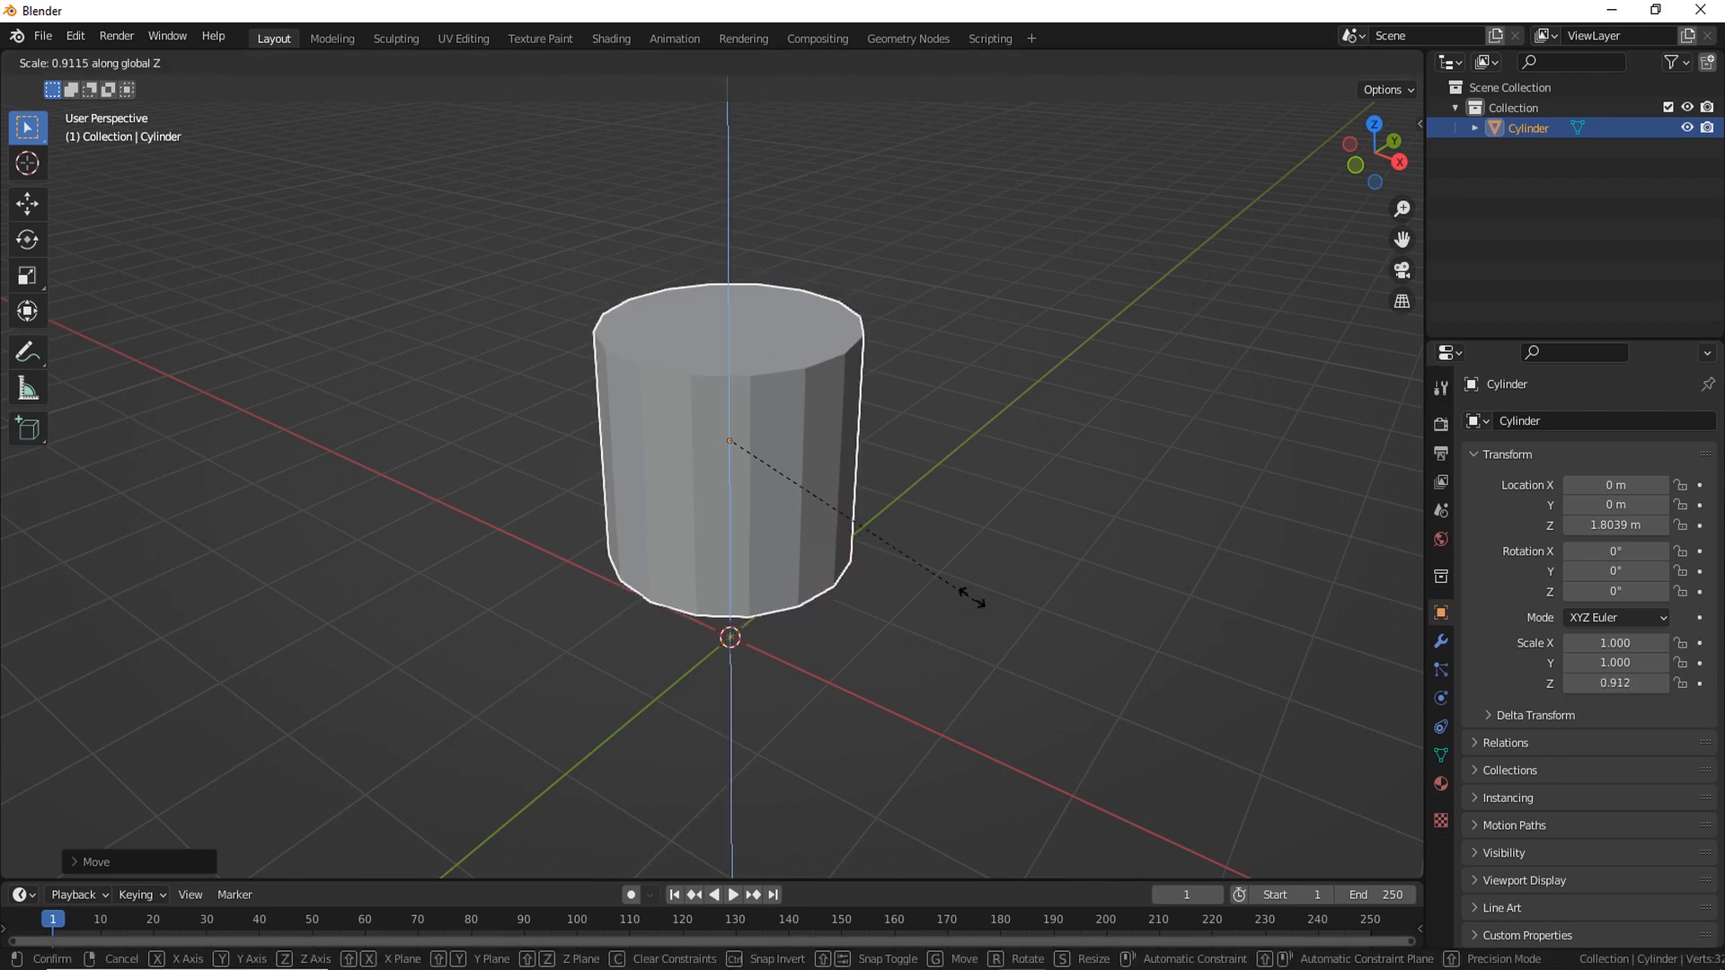
pyautogui.click(802, 464)
pyautogui.press('s')
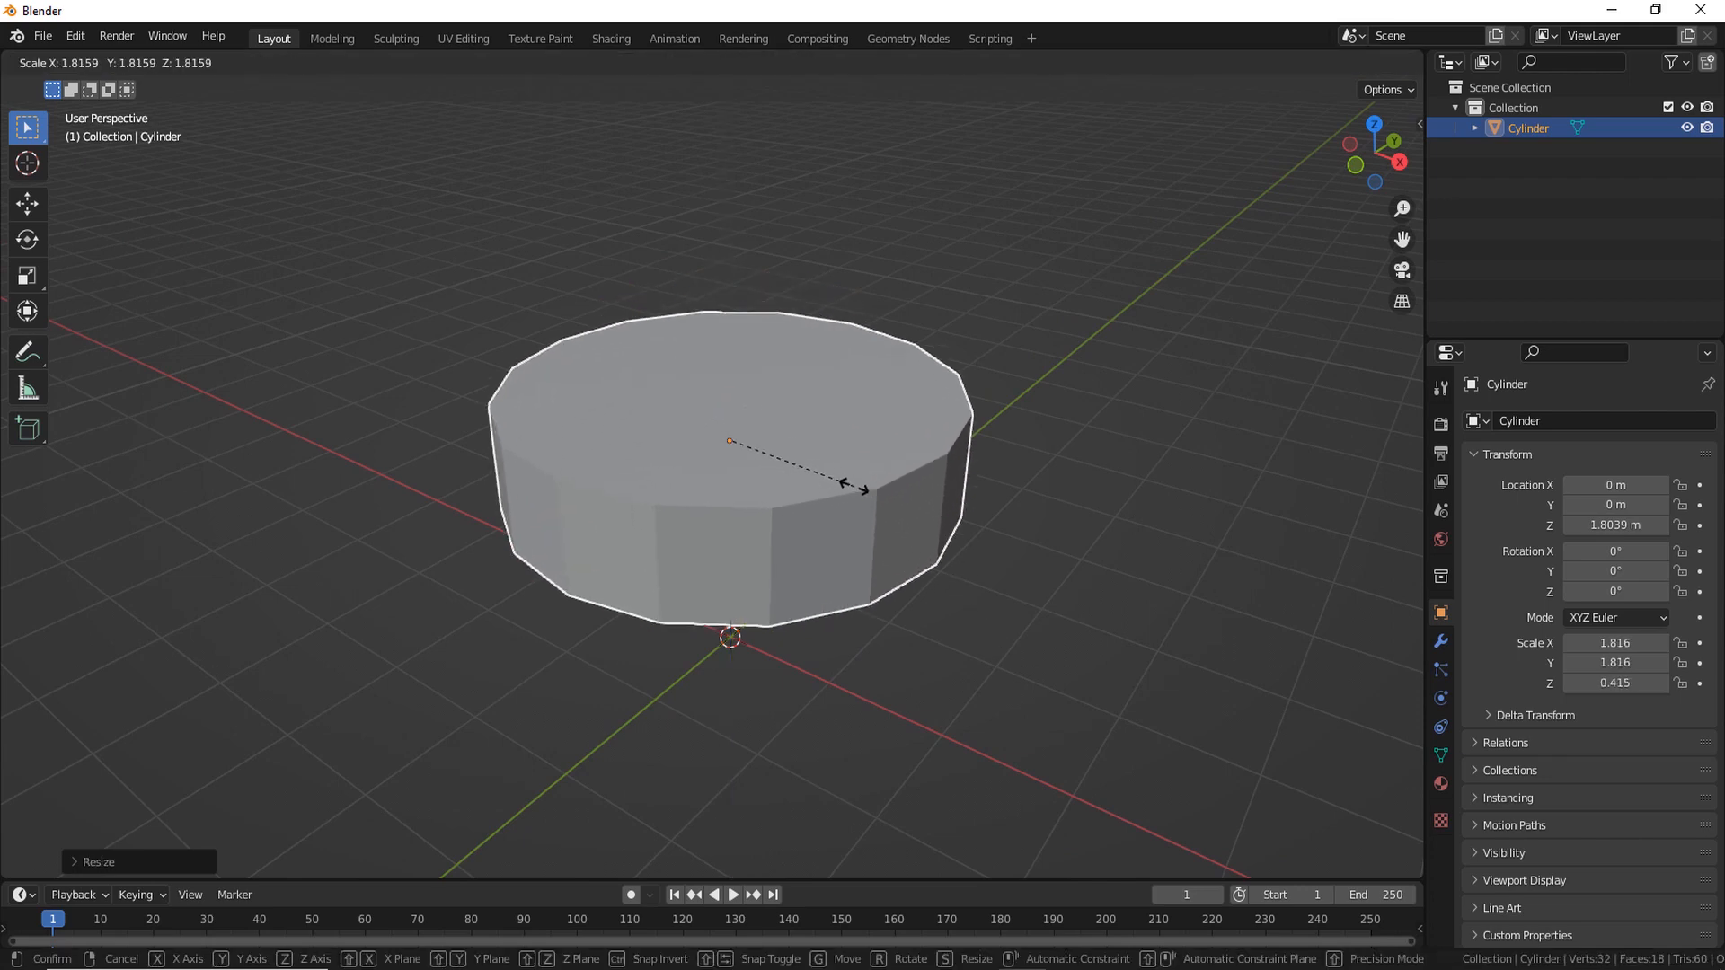
pyautogui.click(896, 539)
pyautogui.press('s')
pyautogui.press('z')
pyautogui.click(905, 591)
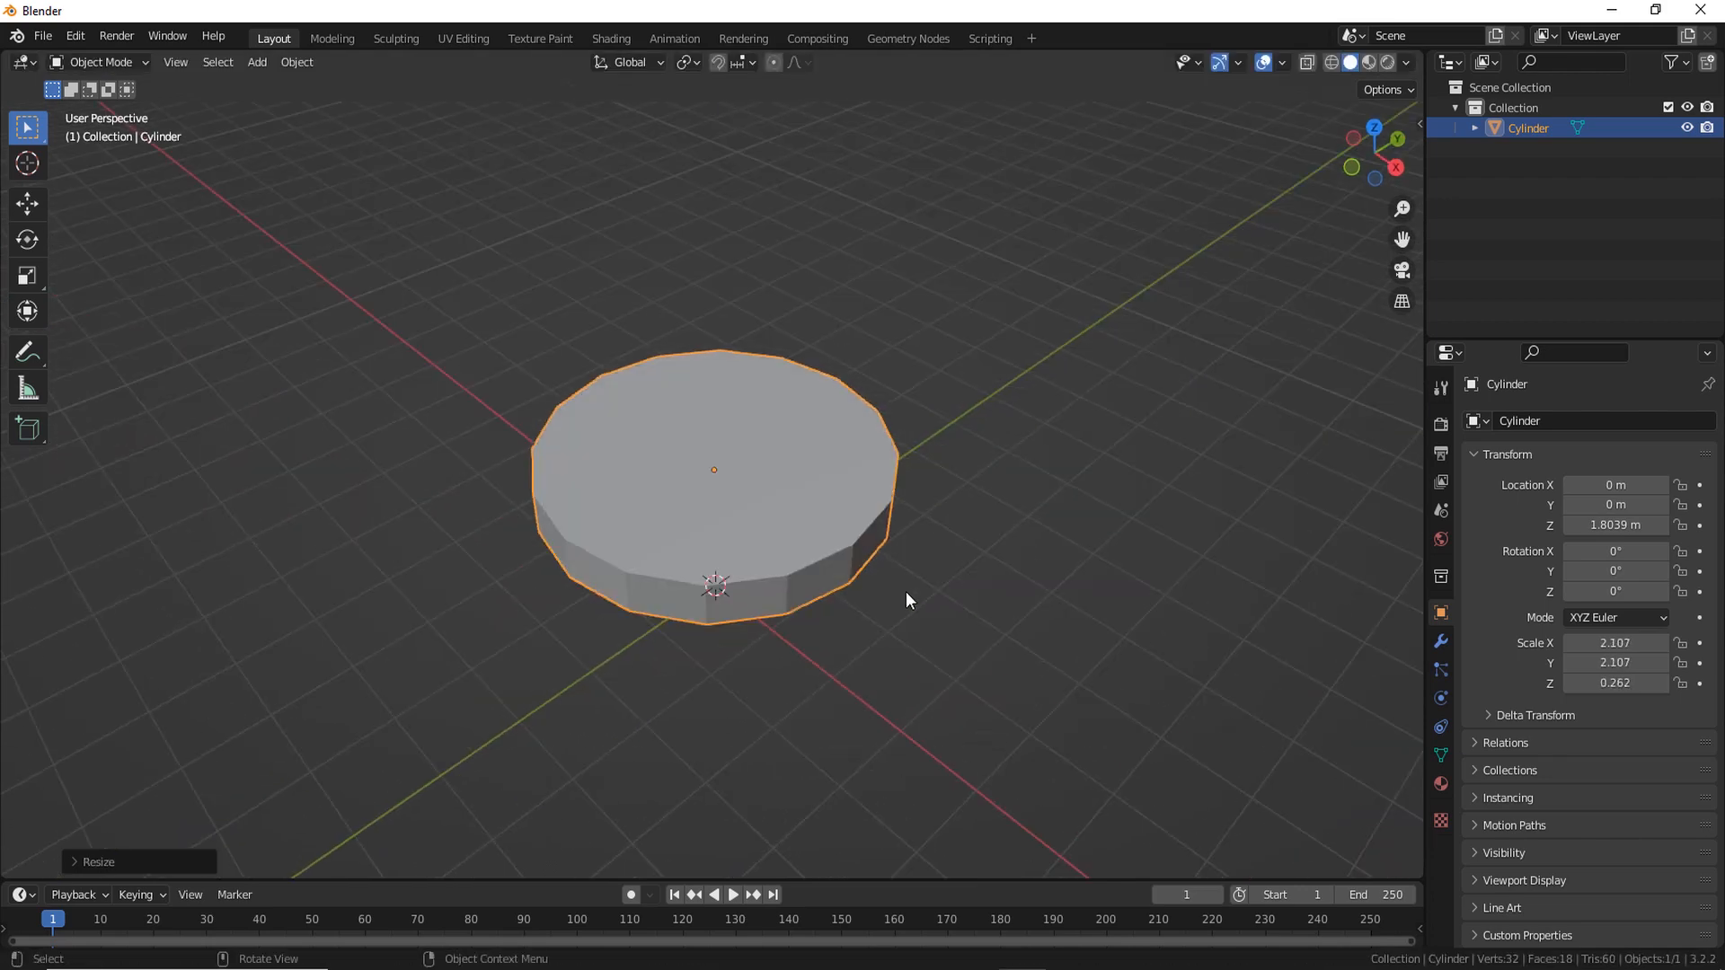
pyautogui.press('s')
pyautogui.press('z')
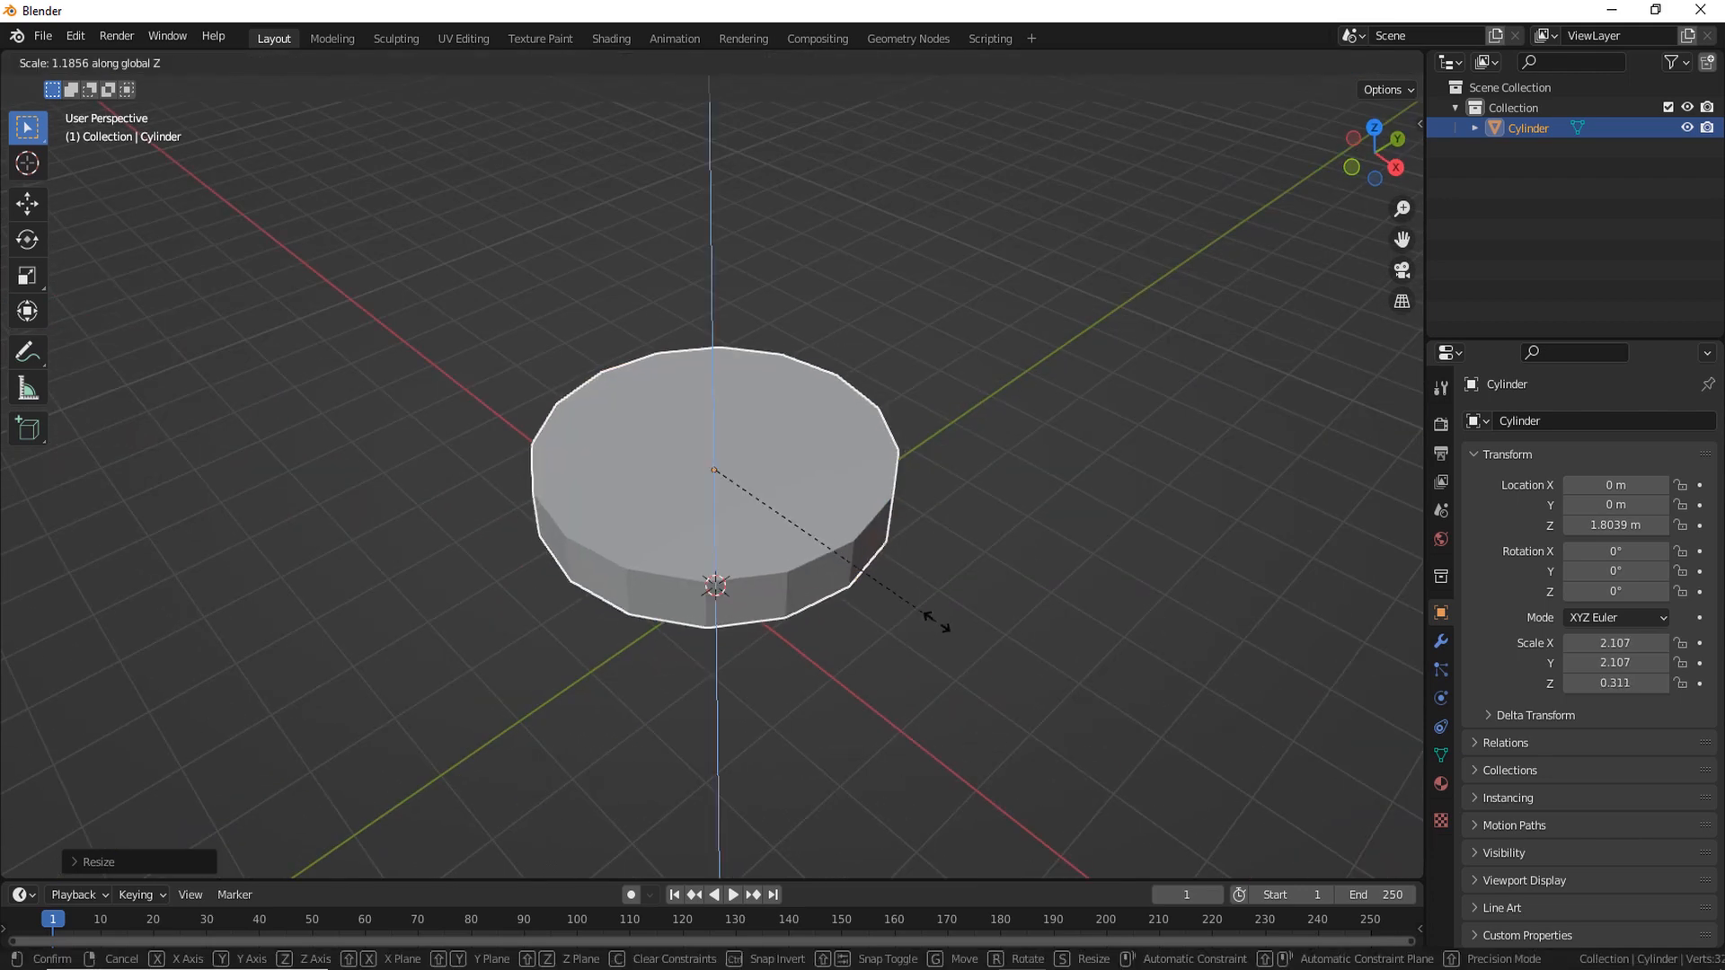
pyautogui.click(1003, 439)
pyautogui.click(1002, 439)
# Add a cube and raise it along Z until only its lower part overlaps the top of the disc
pyautogui.hotkey('shift', 'a')
pyautogui.moveTo(1003, 439)
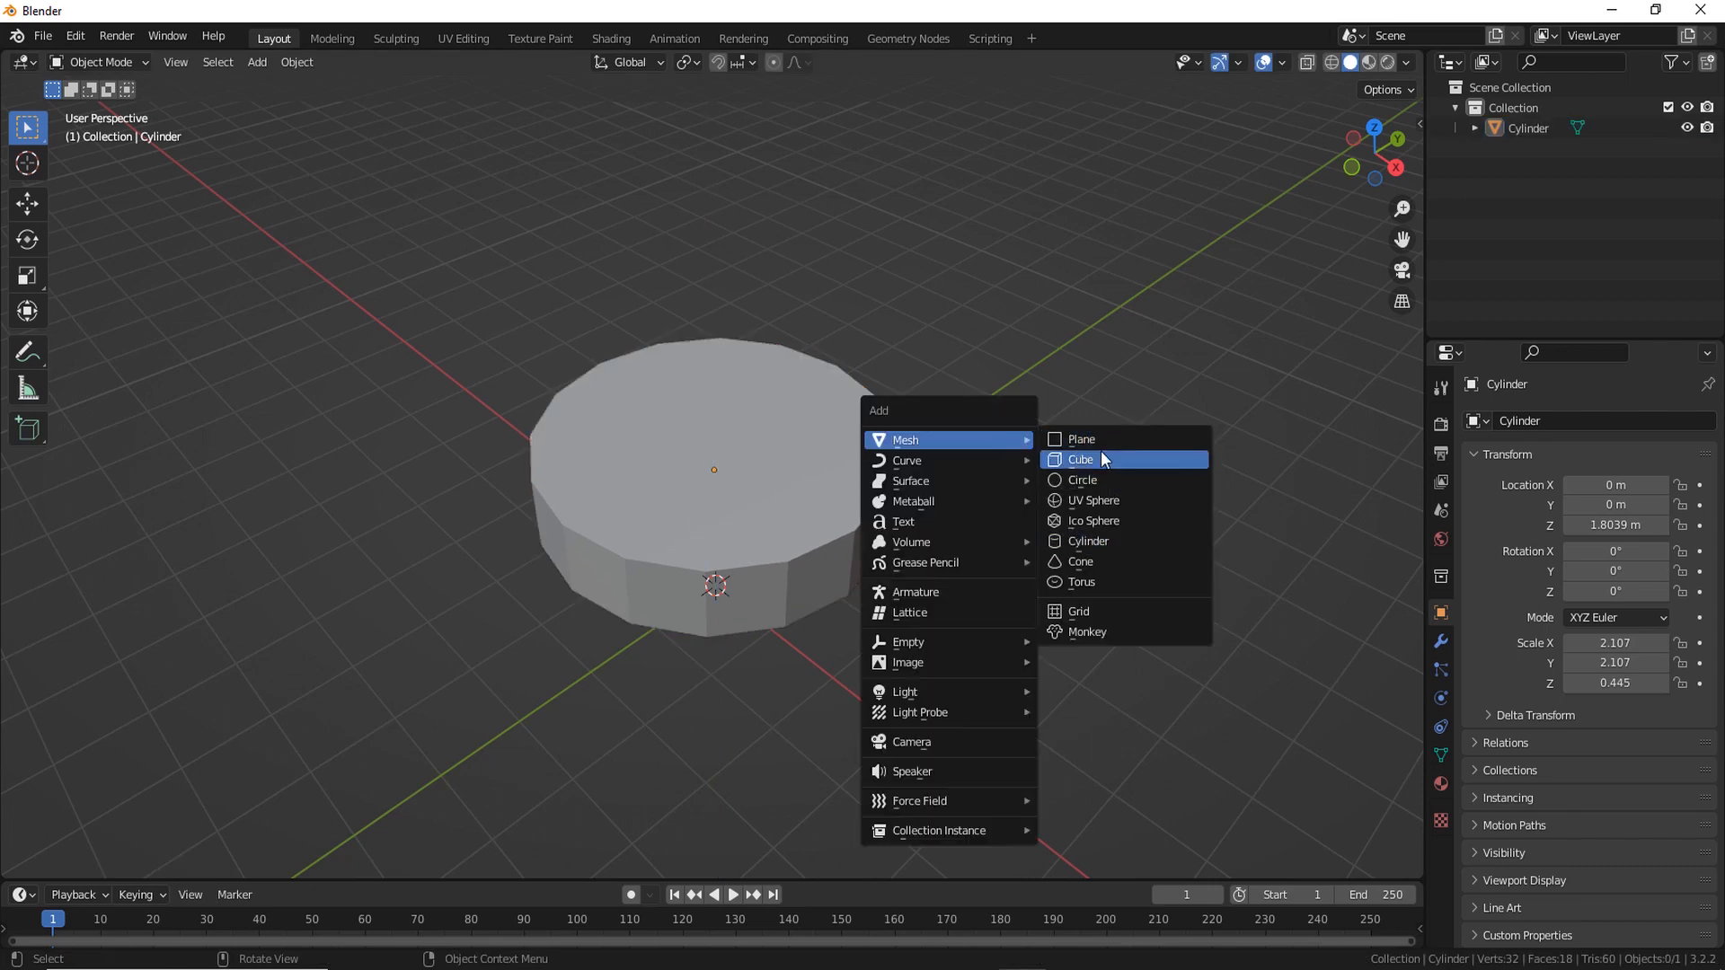
pyautogui.click(1102, 453)
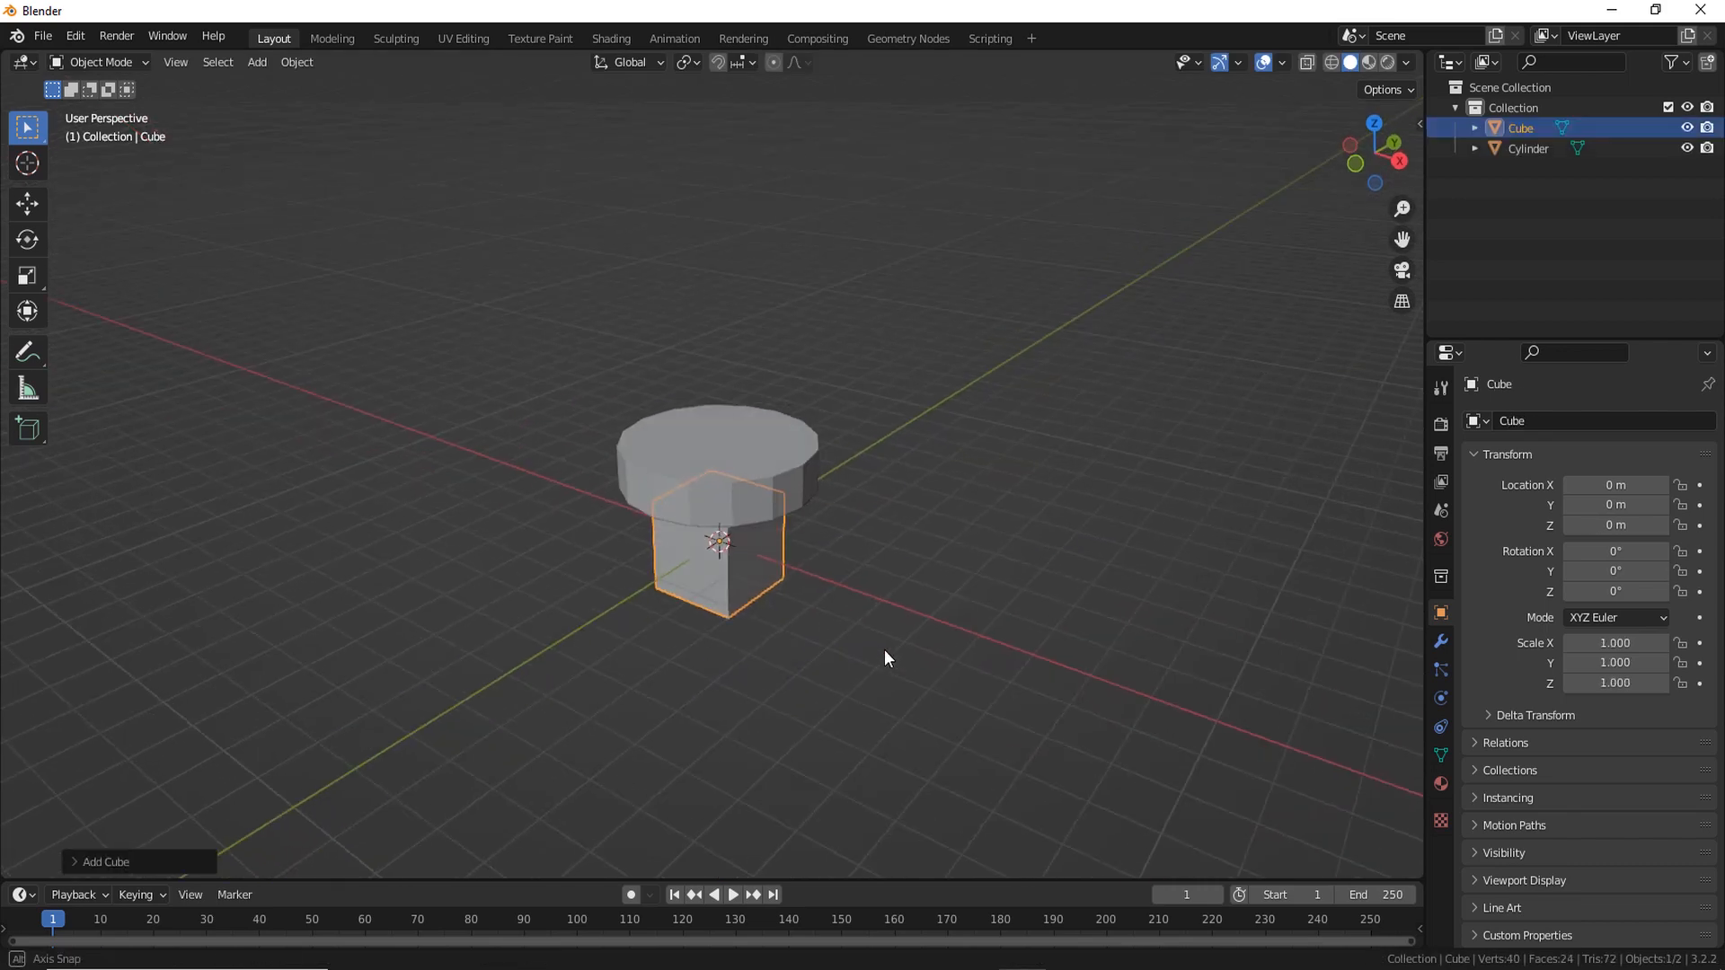
pyautogui.press('g')
pyautogui.press('z')
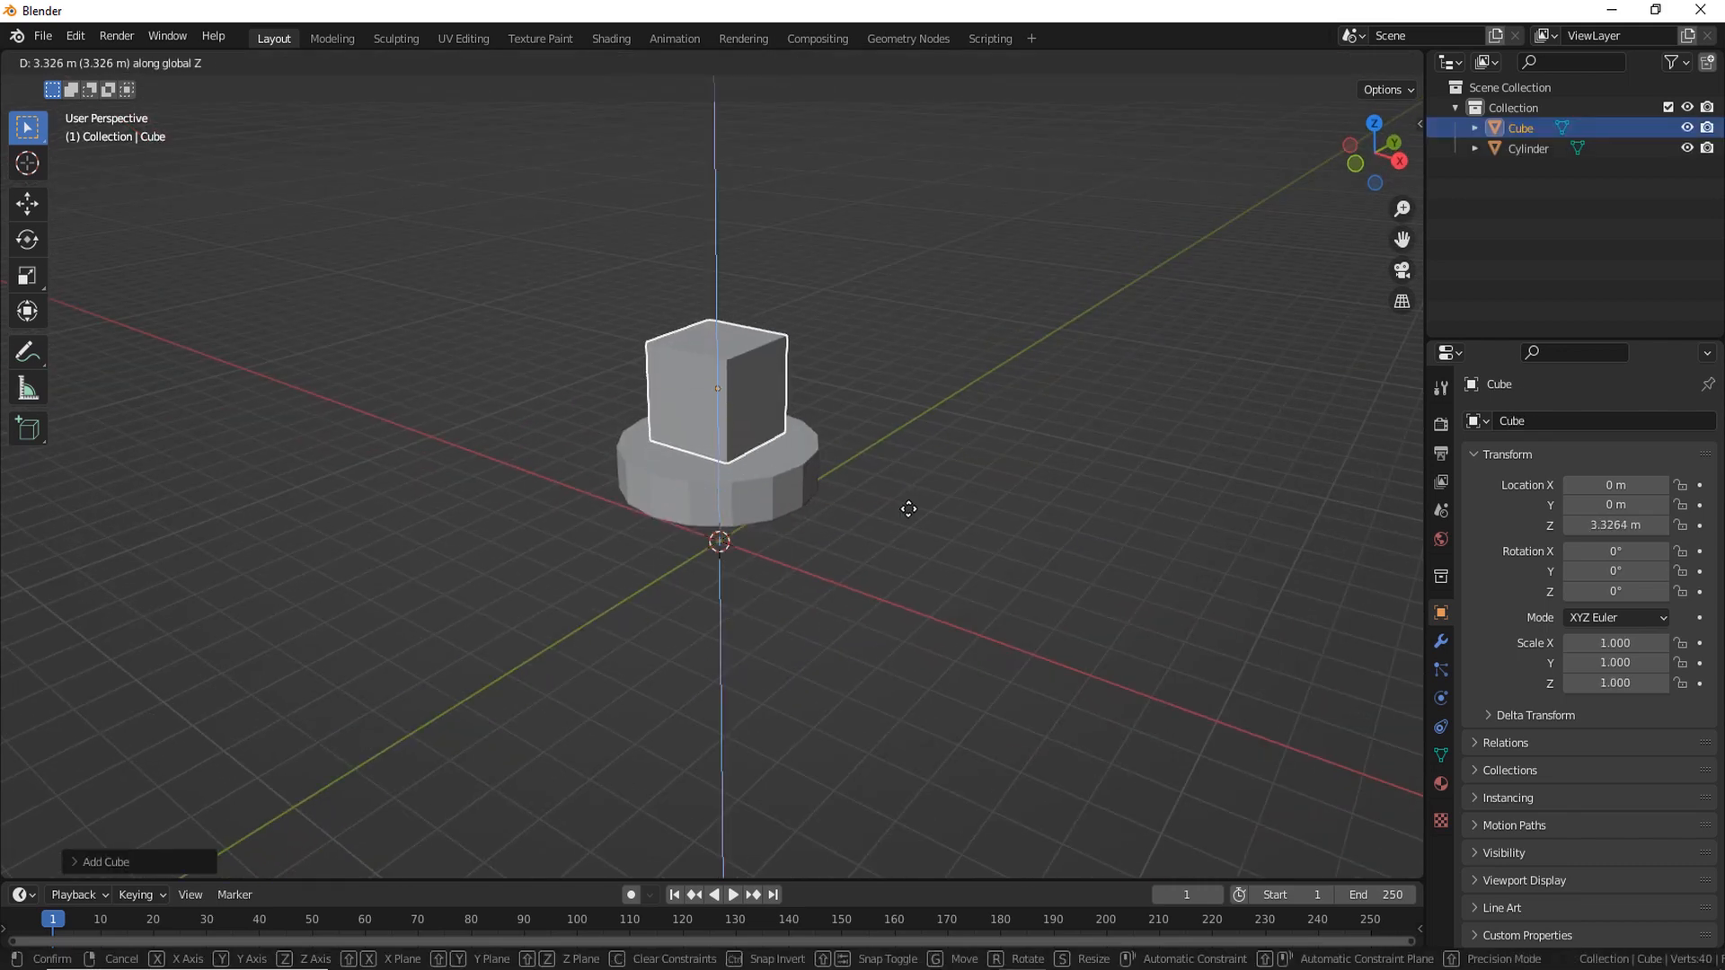
pyautogui.click(909, 509)
# Give the disc a Boolean Difference modifier that uses the cube as its cutting object, and apply it
pyautogui.moveTo(909, 508); pyautogui.dragTo(844, 703, button='middle')
pyautogui.click(845, 703)
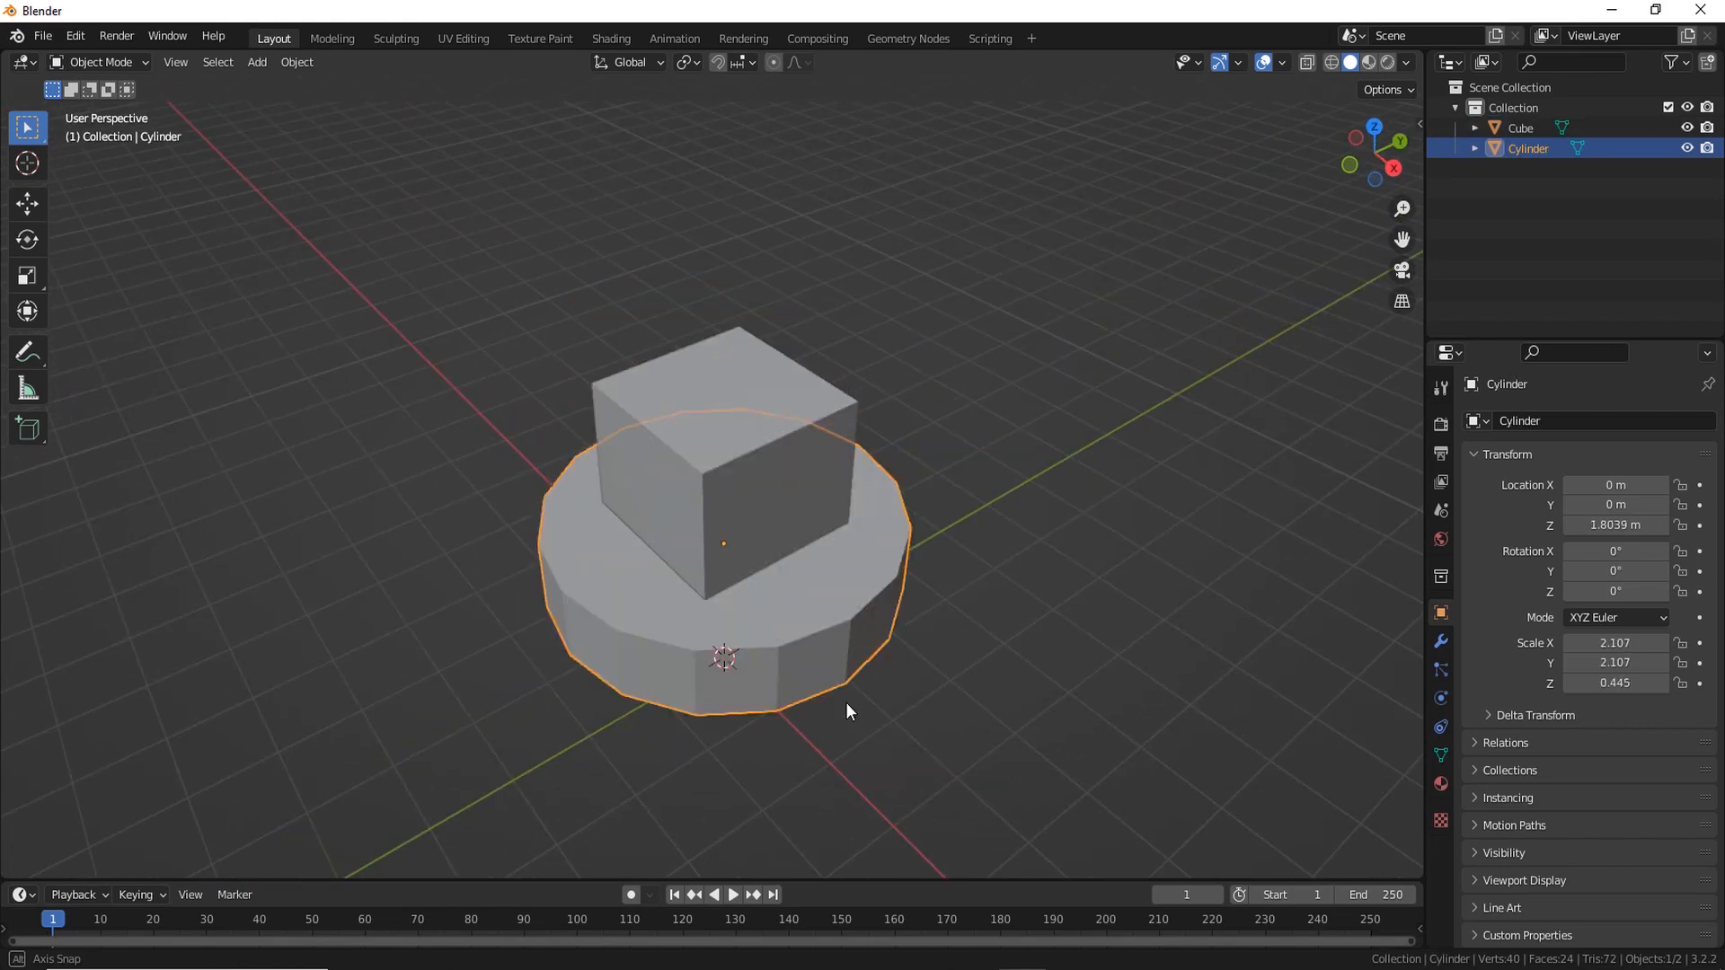
pyautogui.scroll(3, 844, 703)
pyautogui.click(1441, 642)
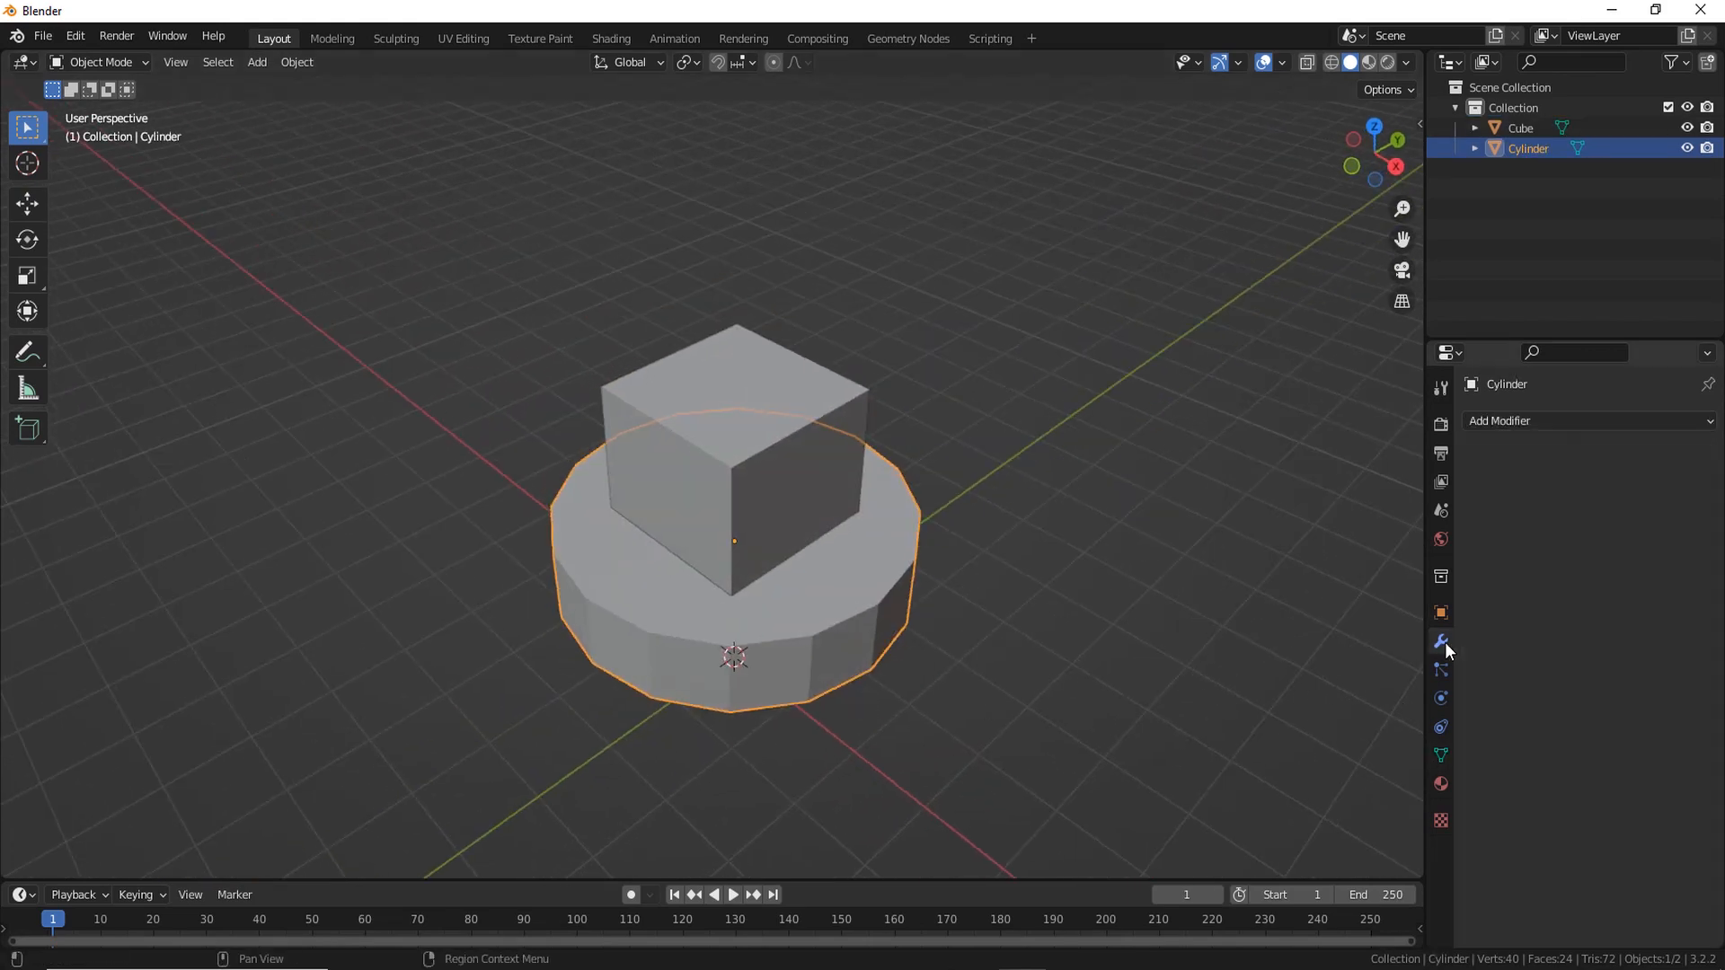
pyautogui.click(1541, 423)
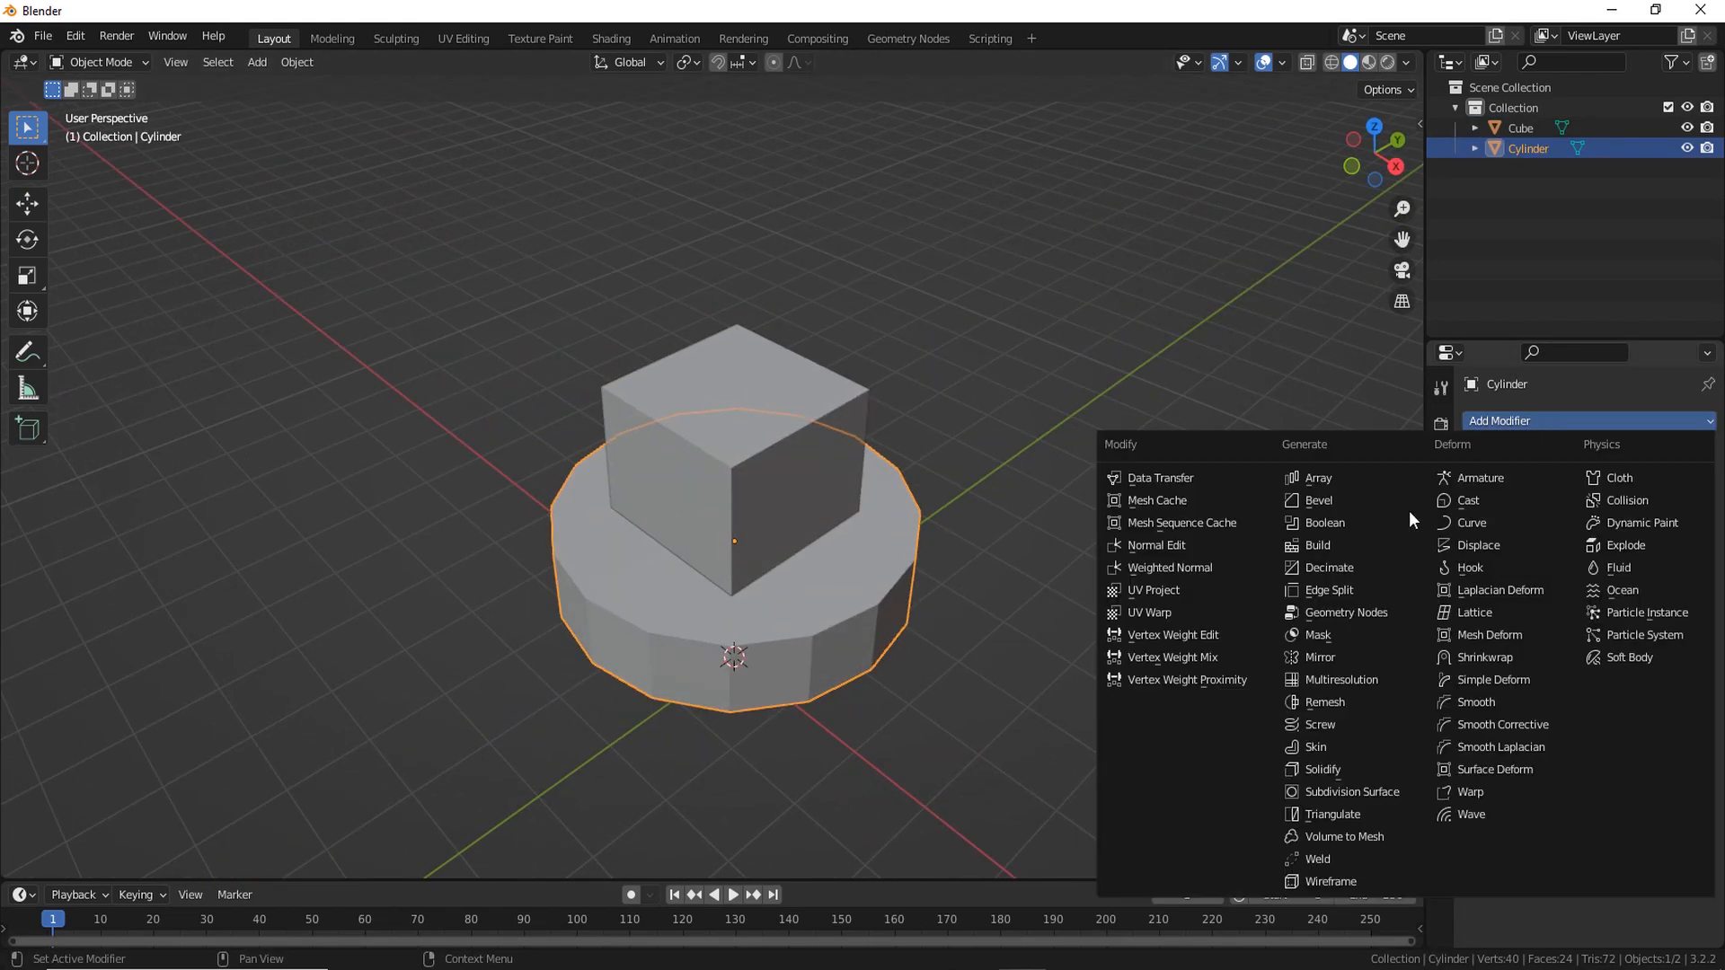
pyautogui.click(1336, 527)
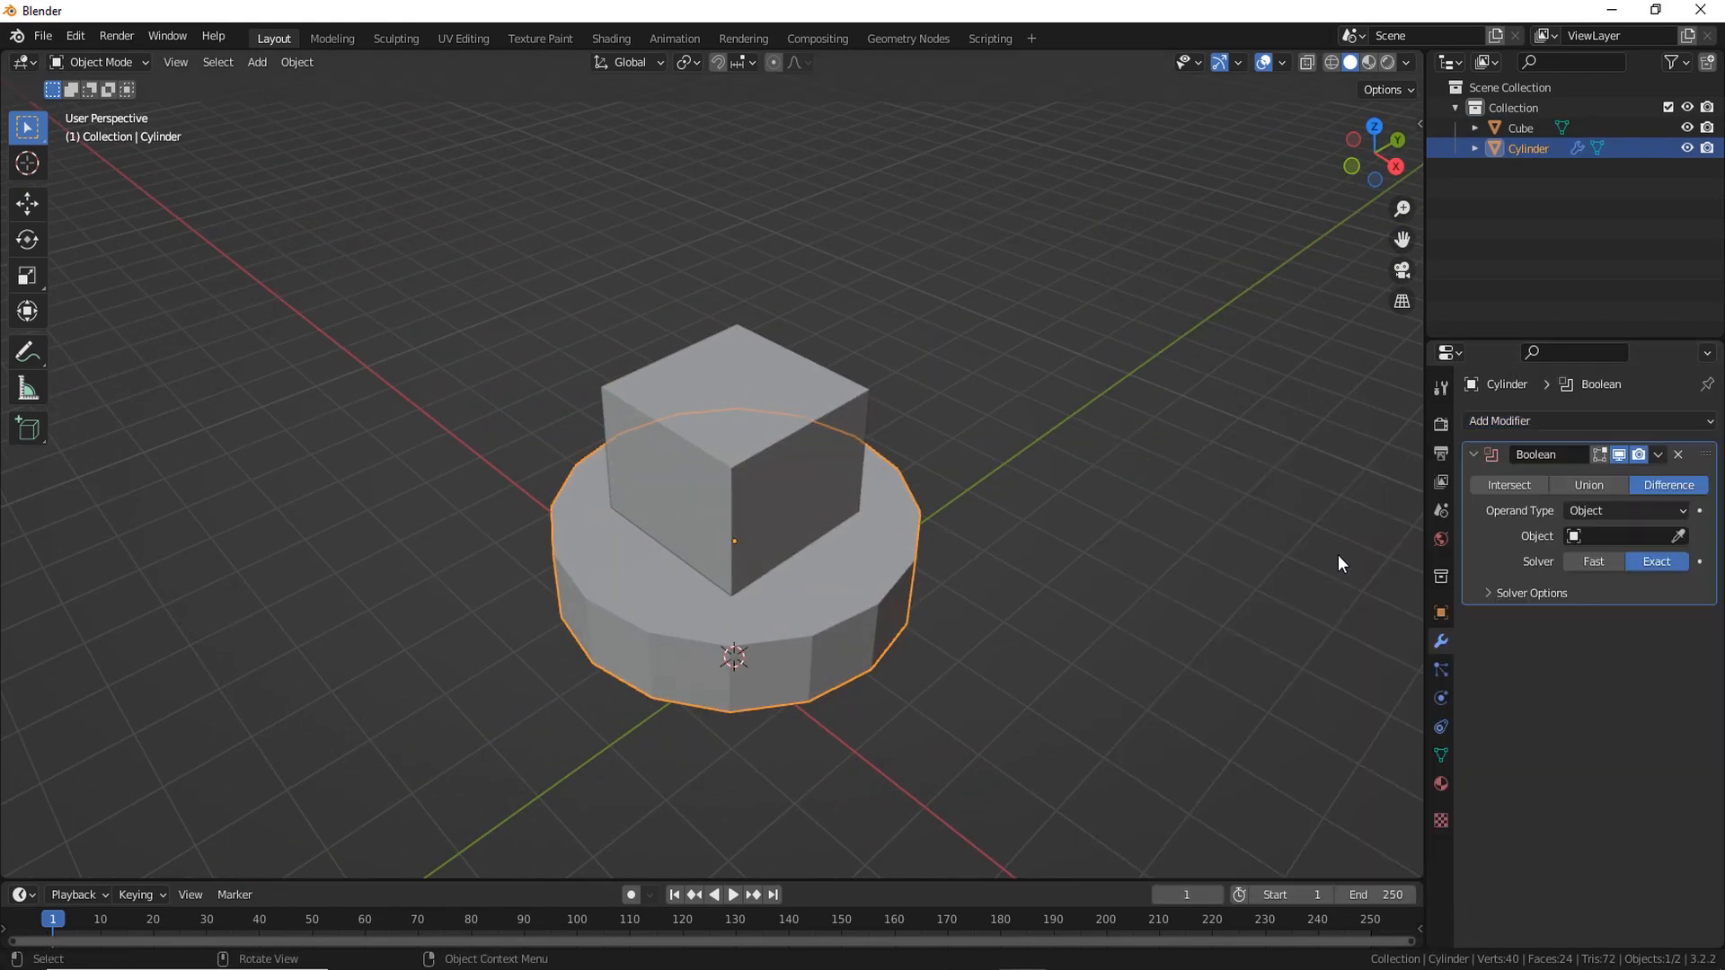
pyautogui.click(1678, 535)
pyautogui.click(858, 381)
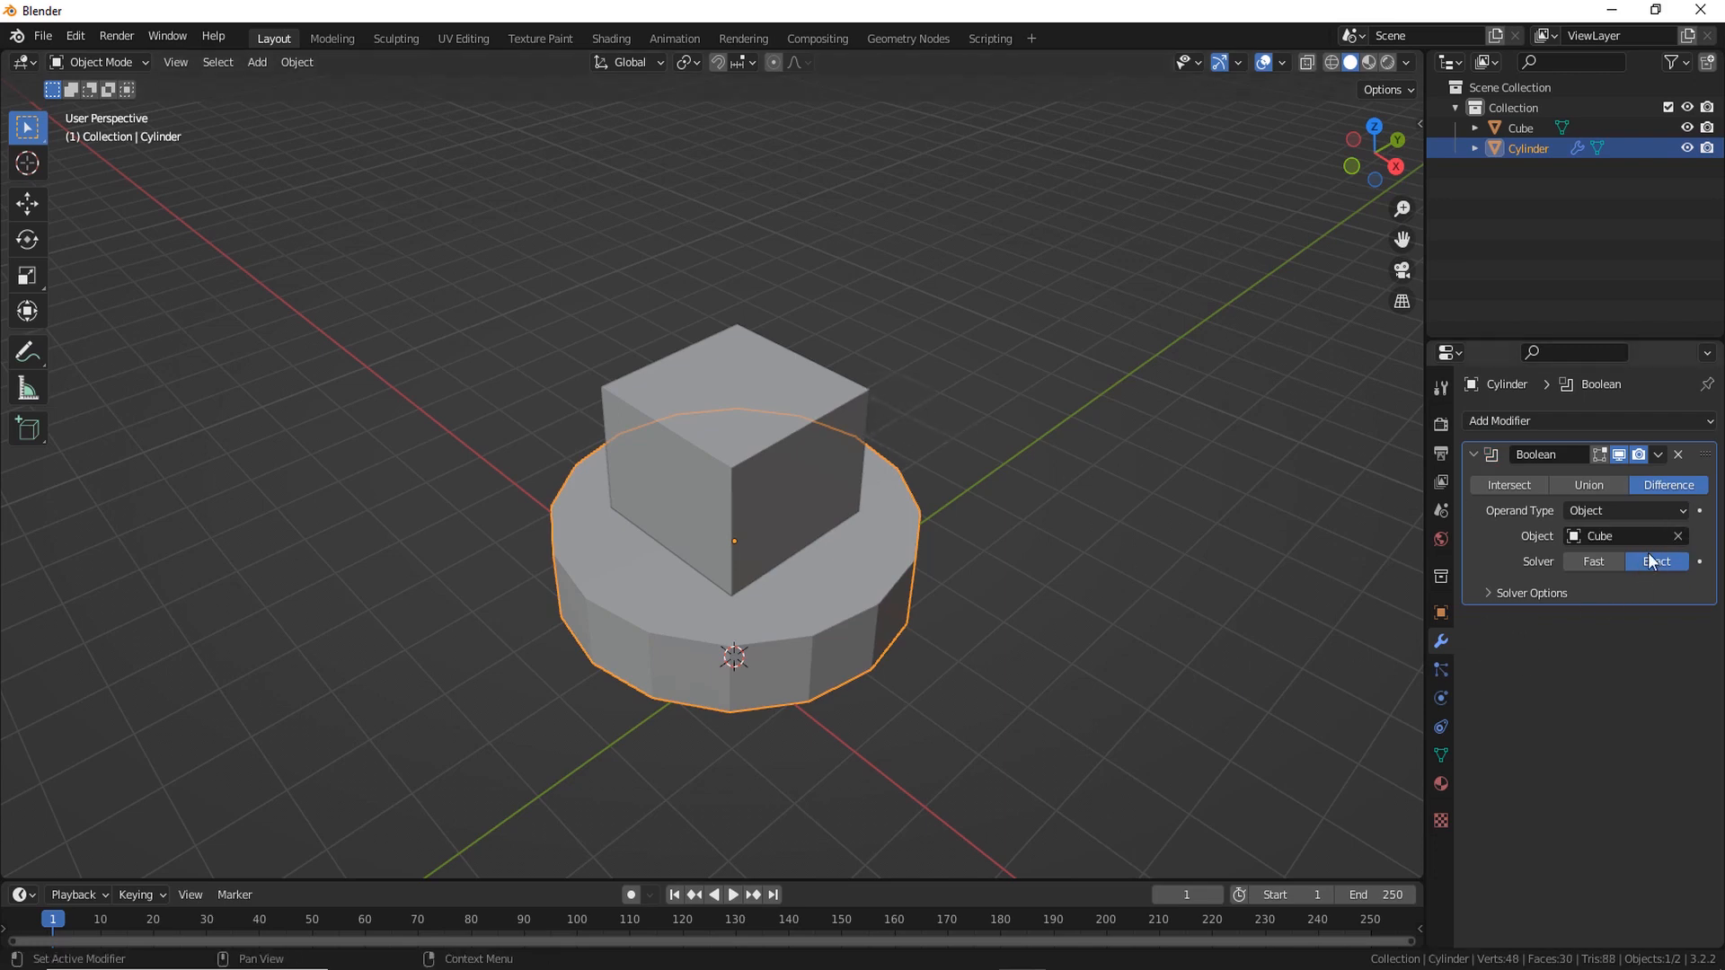
pyautogui.click(1658, 455)
pyautogui.click(1563, 477)
# Move the cube along the Y axis well clear of the disc to expose the square pocket
pyautogui.click(756, 493)
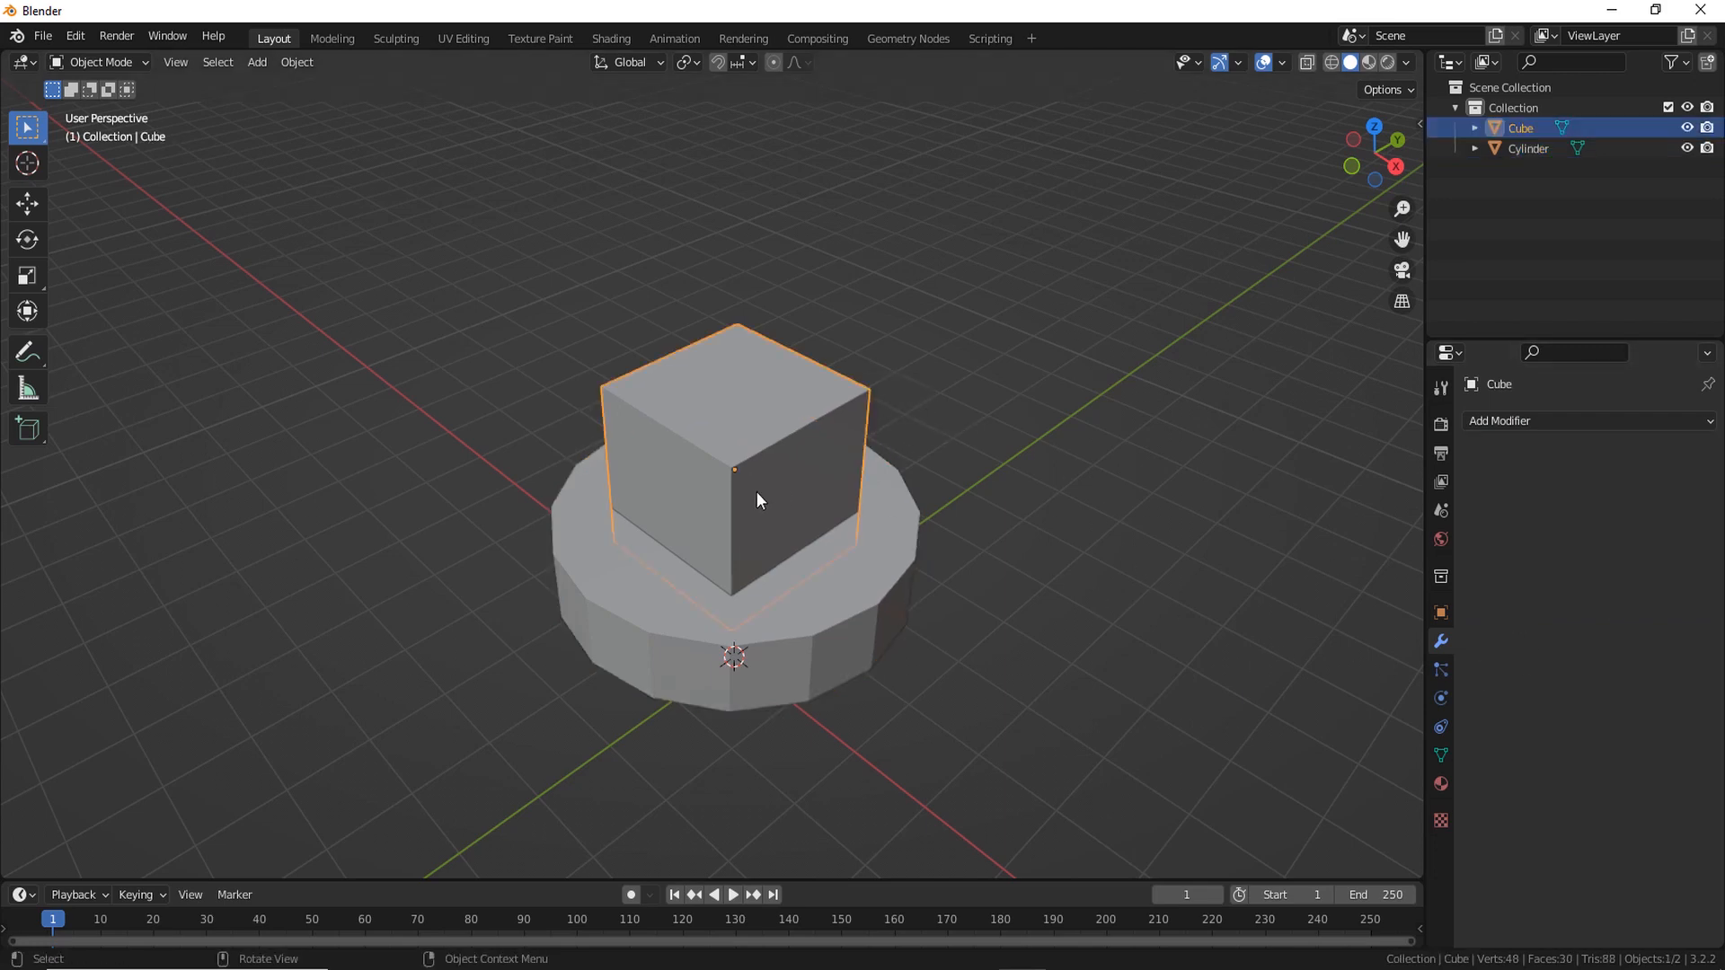
pyautogui.moveTo(756, 492); pyautogui.dragTo(800, 580, button='middle')
pyautogui.press('g')
pyautogui.press('y')
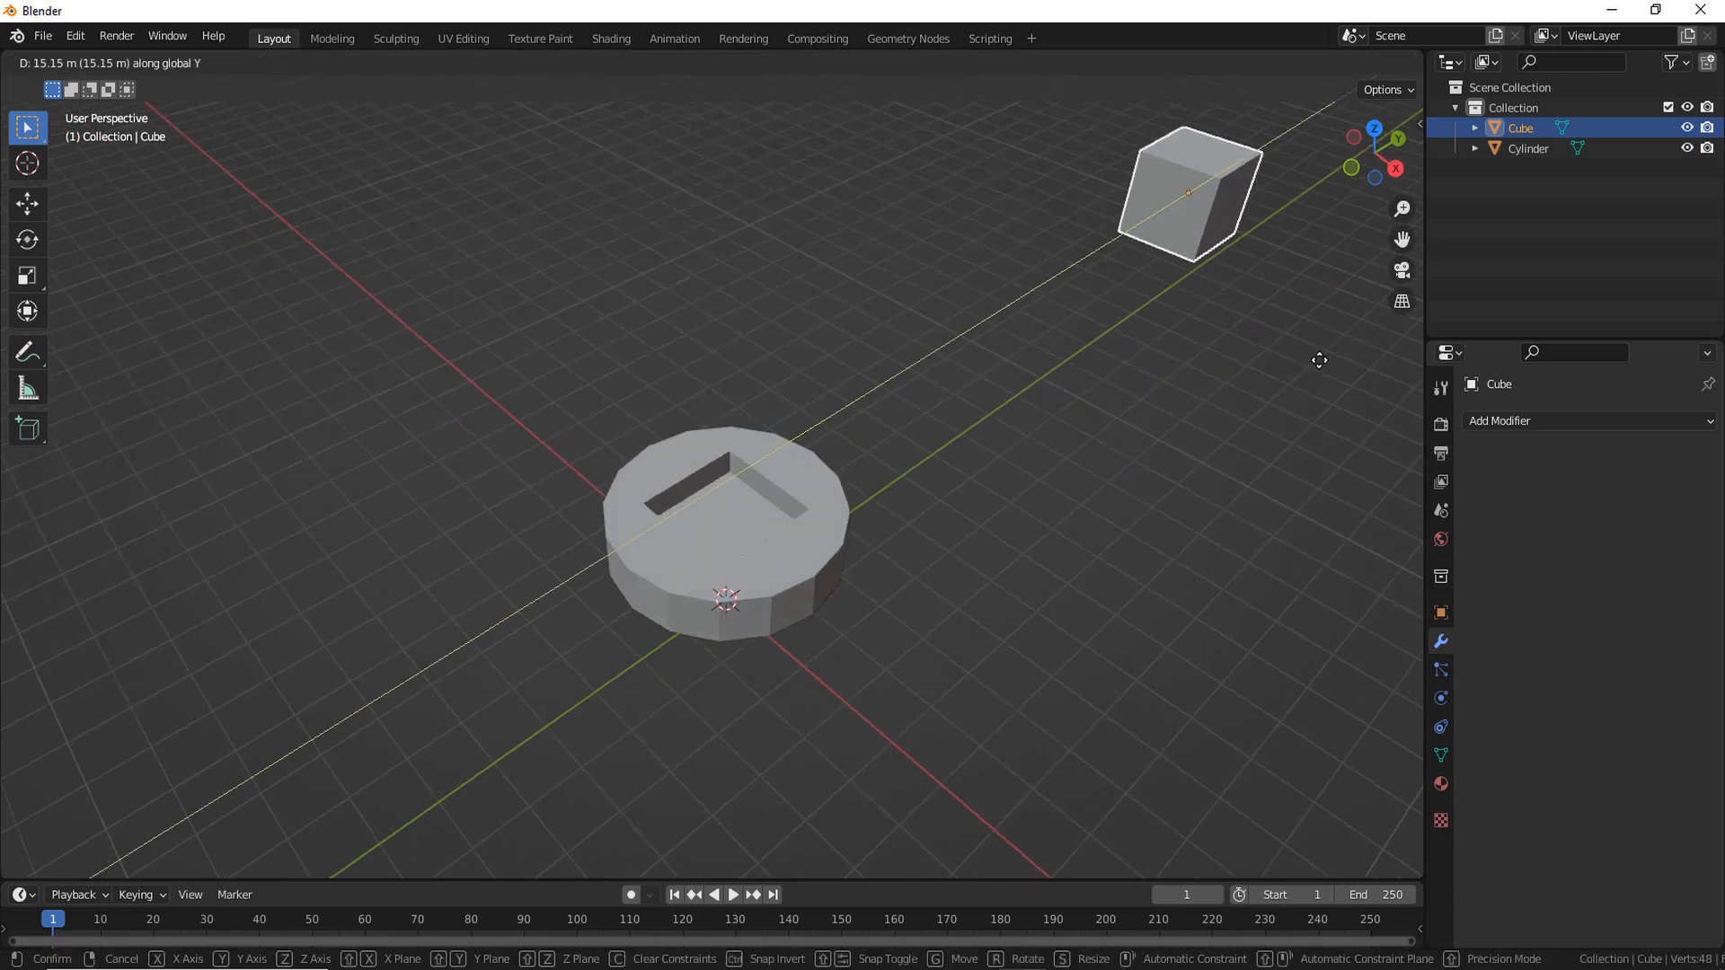
pyautogui.click(1411, 316)
# Select the disc and enable the wireframe overlay in the viewport
pyautogui.scroll(4, 899, 669)
pyautogui.click(931, 636)
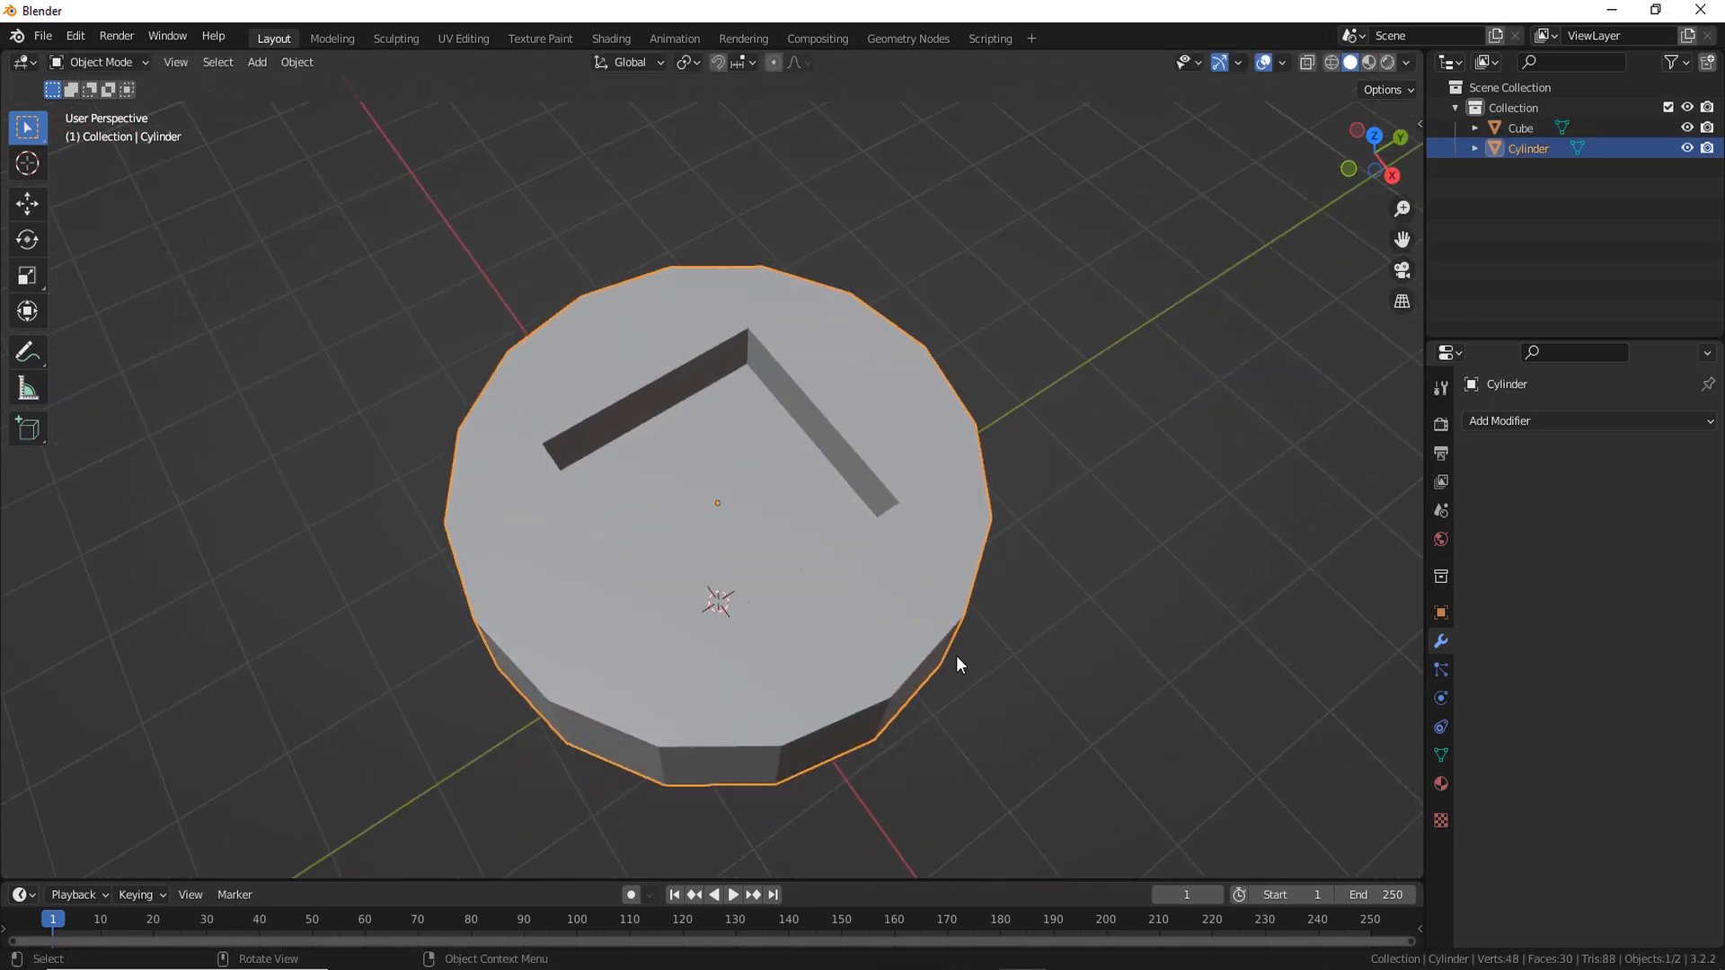
pyautogui.moveTo(955, 662)
pyautogui.mouseDown(button='middle')
pyautogui.moveTo(974, 697)
pyautogui.moveTo(988, 653)
pyautogui.mouseUp(button='middle')
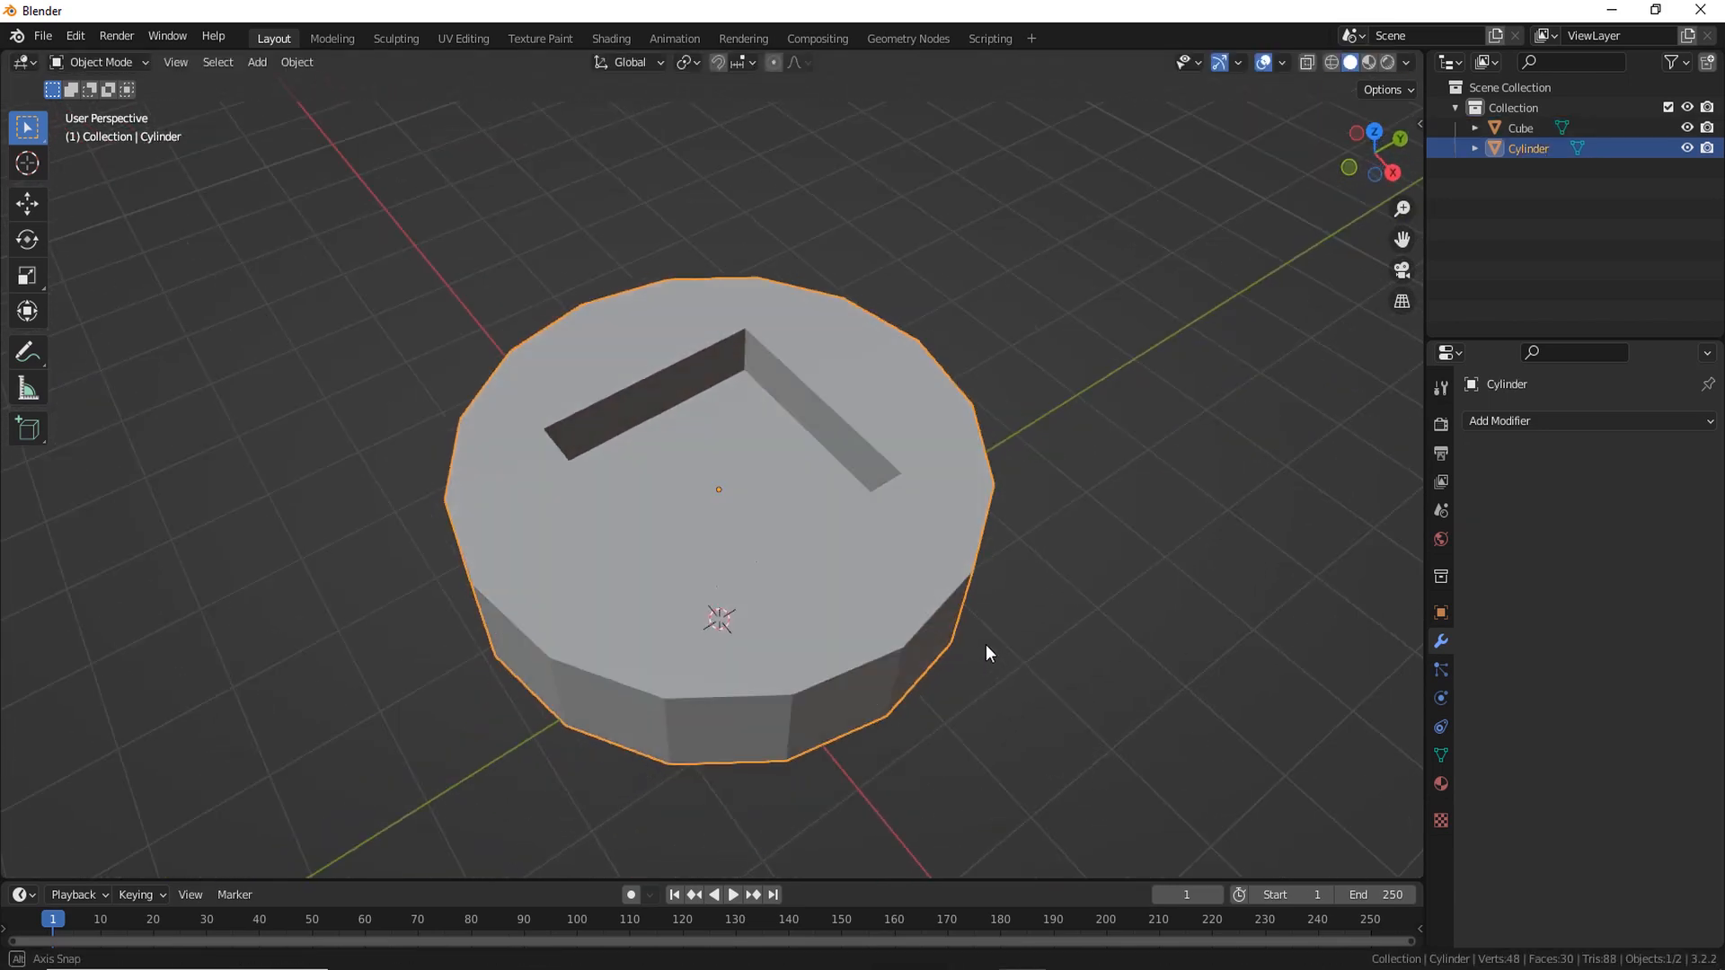
pyautogui.click(1281, 63)
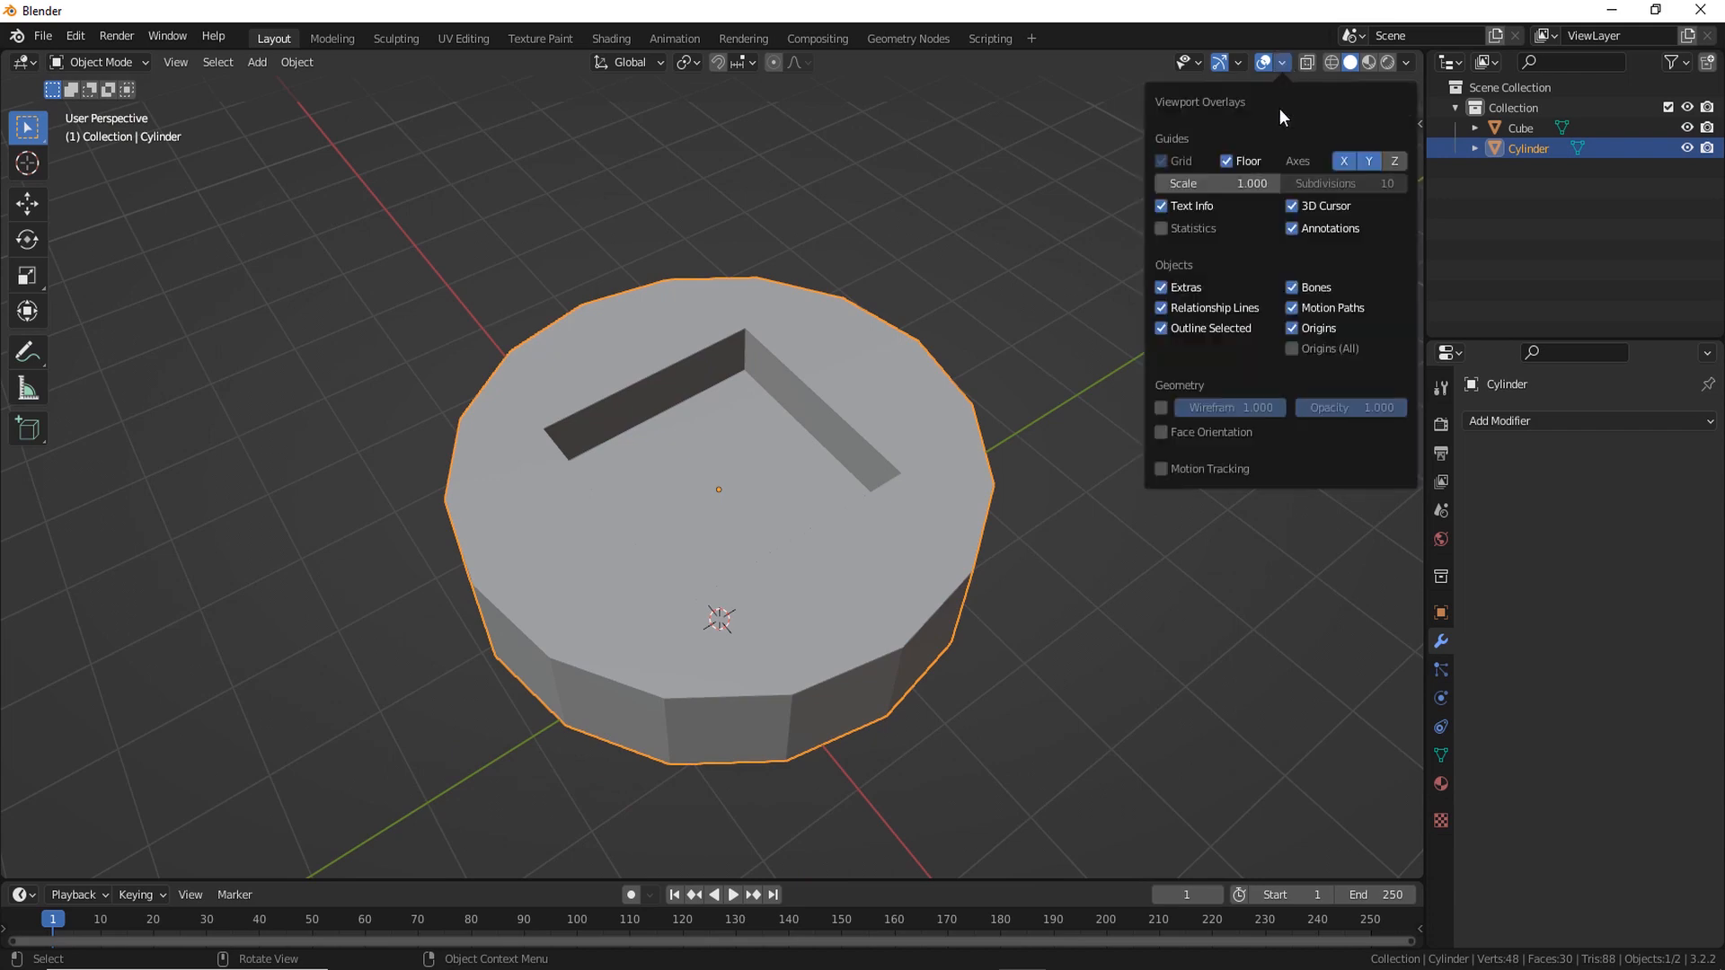
pyautogui.click(1160, 408)
pyautogui.click(1178, 620)
# Enter Edit Mode on the disc and examine the edges linking the pocket corners to the outer rim
pyautogui.moveTo(1170, 622); pyautogui.dragTo(1060, 690, button='middle')
pyautogui.scroll(1, 1070, 677)
pyautogui.press('Tab')
pyautogui.click(1057, 522)
pyautogui.moveTo(911, 533); pyautogui.dragTo(850, 507, button='middle')
pyautogui.scroll(1, 903, 579)
pyautogui.moveTo(871, 586); pyautogui.dragTo(934, 553, button='middle')
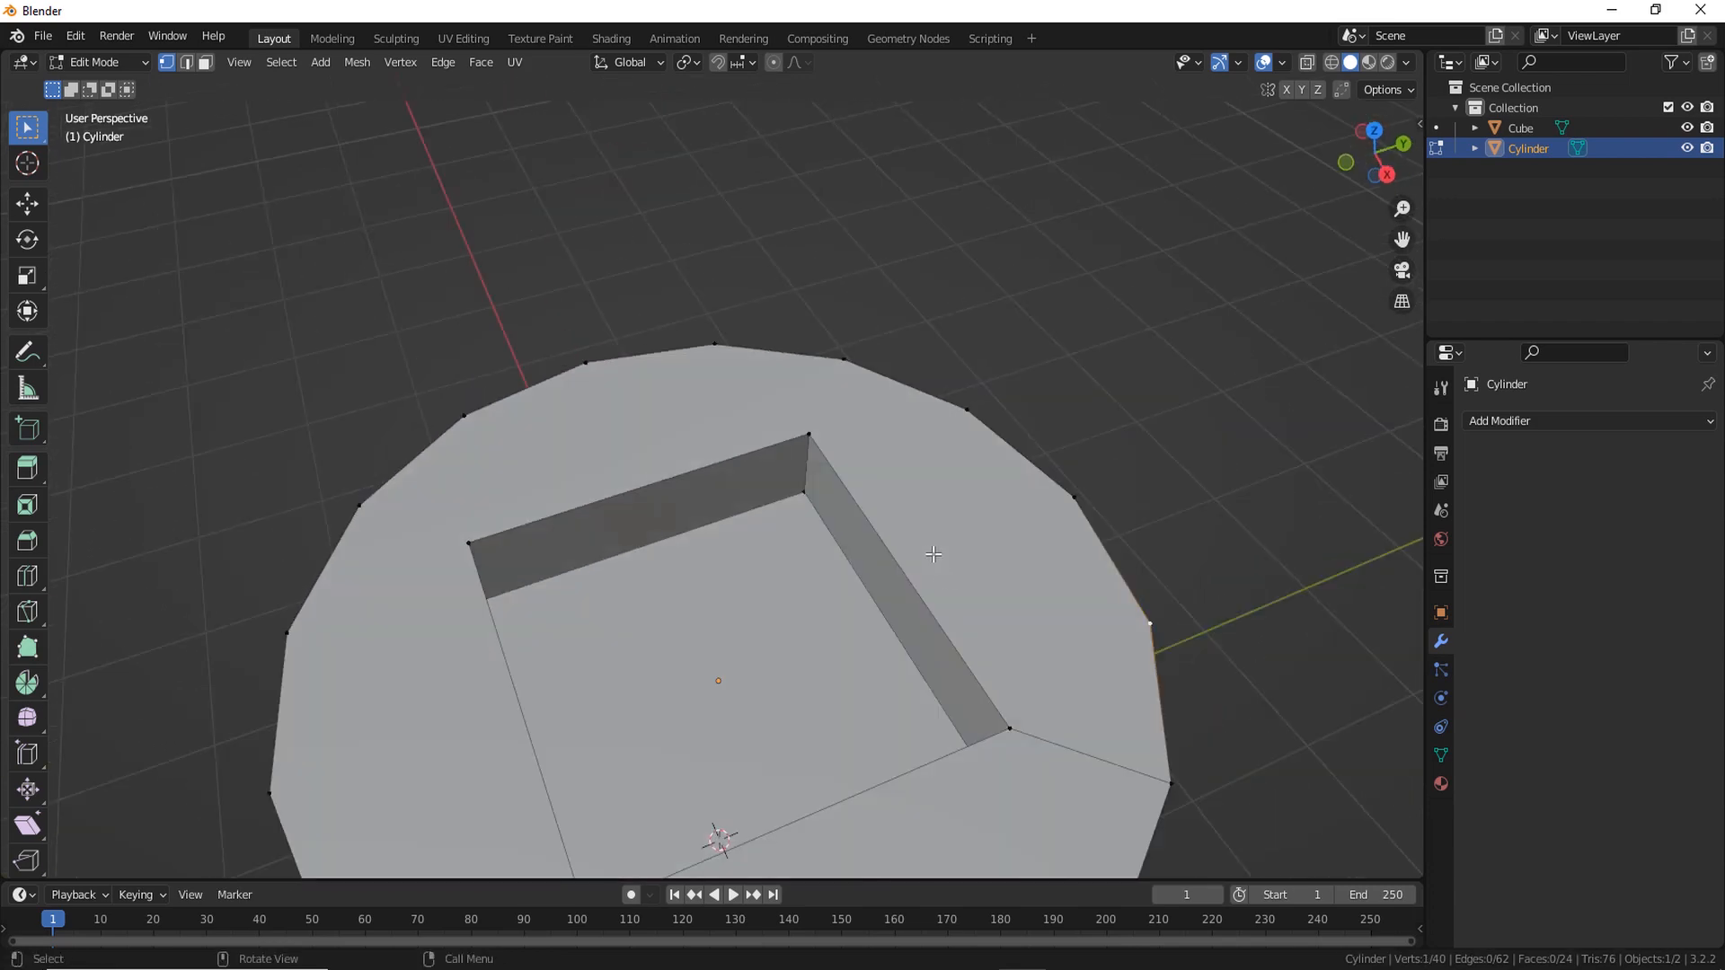
pyautogui.scroll(-2, 947, 588)
pyautogui.scroll(1, 971, 607)
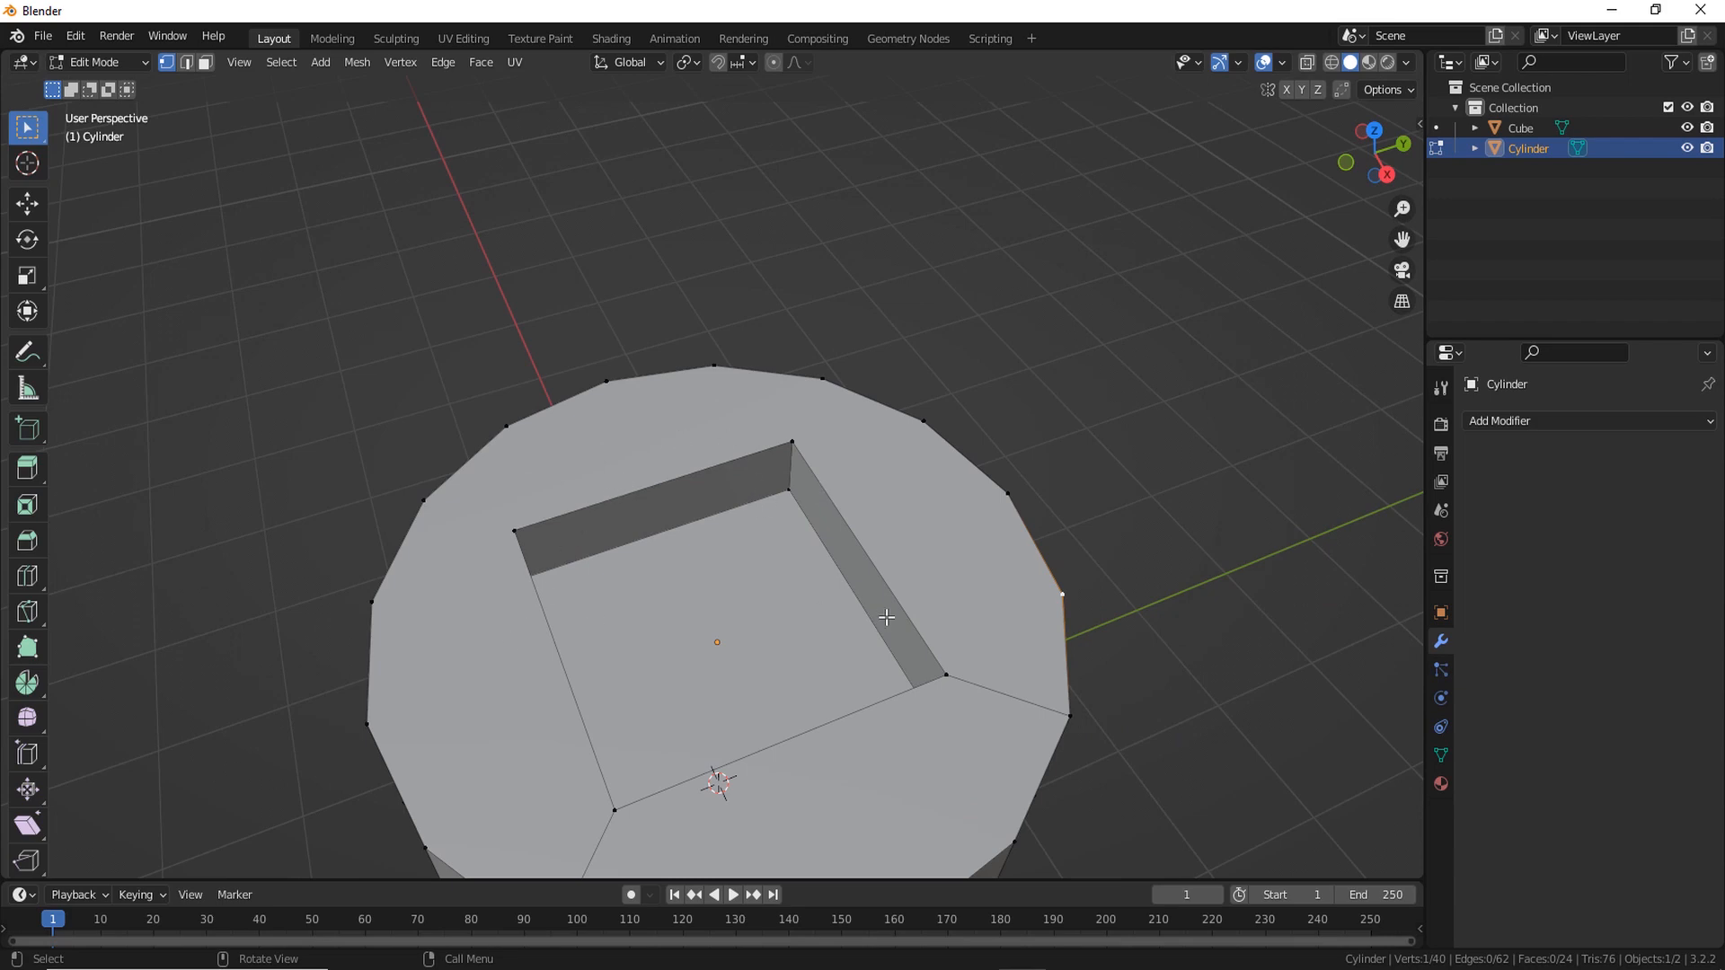
pyautogui.moveTo(887, 617); pyautogui.dragTo(798, 586, button='middle')
pyautogui.scroll(1, 908, 596)
pyautogui.moveTo(908, 609); pyautogui.dragTo(869, 552, button='middle')
# Knife-cut edges from the two unconnected pocket corners on the top face to their nearest rim vertices
pyautogui.press('k')
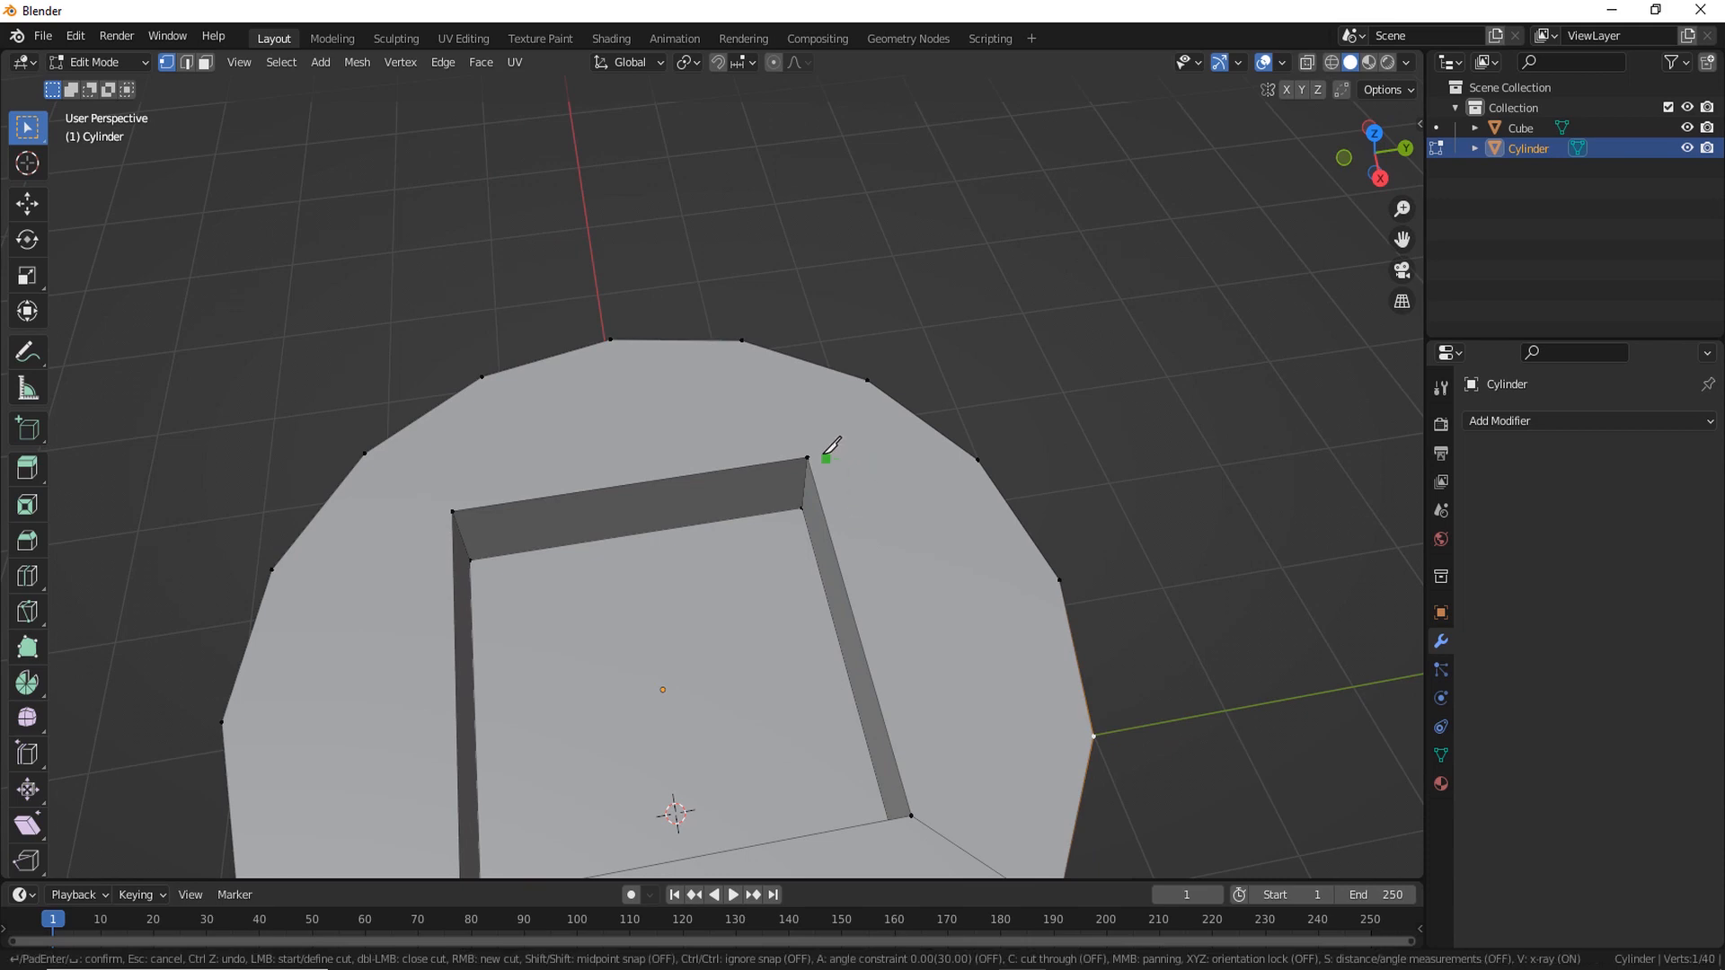
pyautogui.click(867, 381)
pyautogui.press('Return')
pyautogui.press('k')
pyautogui.click(453, 512)
pyautogui.click(365, 454)
pyautogui.press('Return')
pyautogui.scroll(-3, 940, 690)
pyautogui.moveTo(940, 690)
pyautogui.mouseDown(button='middle')
pyautogui.moveTo(997, 676)
pyautogui.moveTo(963, 684)
pyautogui.mouseUp(button='middle')
pyautogui.click(1086, 693)
# Knife-cut from the middle rim vertex to the midpoint of one top edge of the pocket, using midpoint snapping
pyautogui.scroll(2, 756, 691)
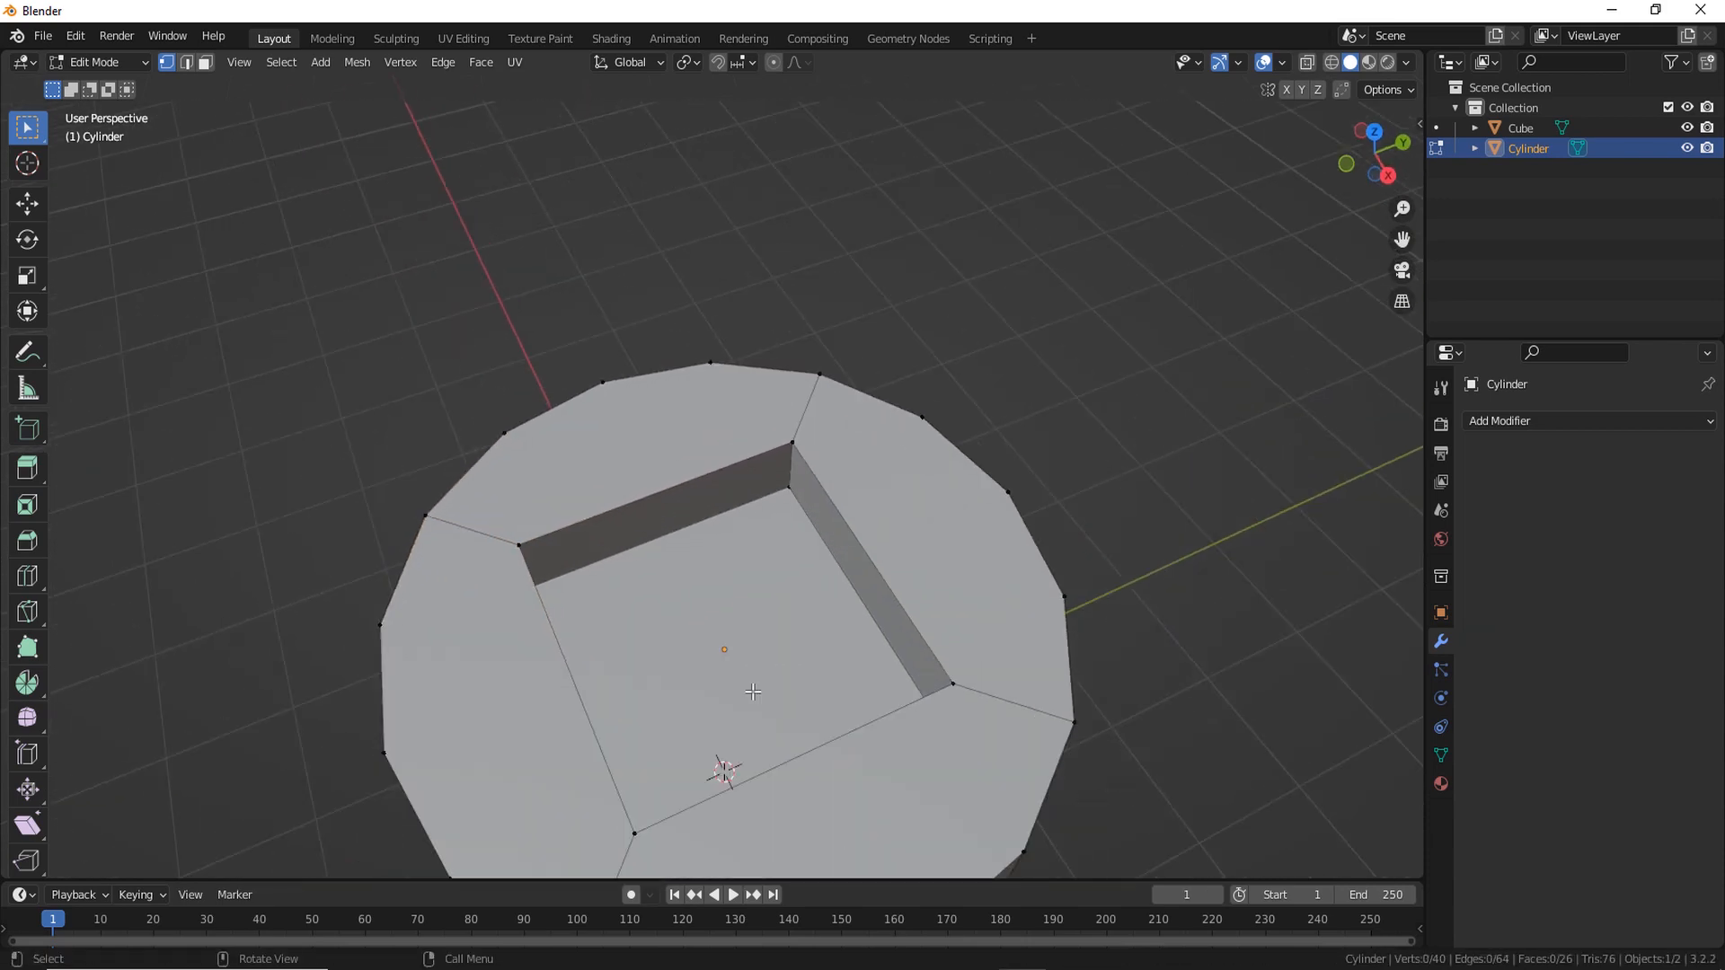
pyautogui.moveTo(756, 692); pyautogui.dragTo(594, 460, button='middle')
pyautogui.moveTo(609, 376); pyautogui.dragTo(915, 802, button='middle')
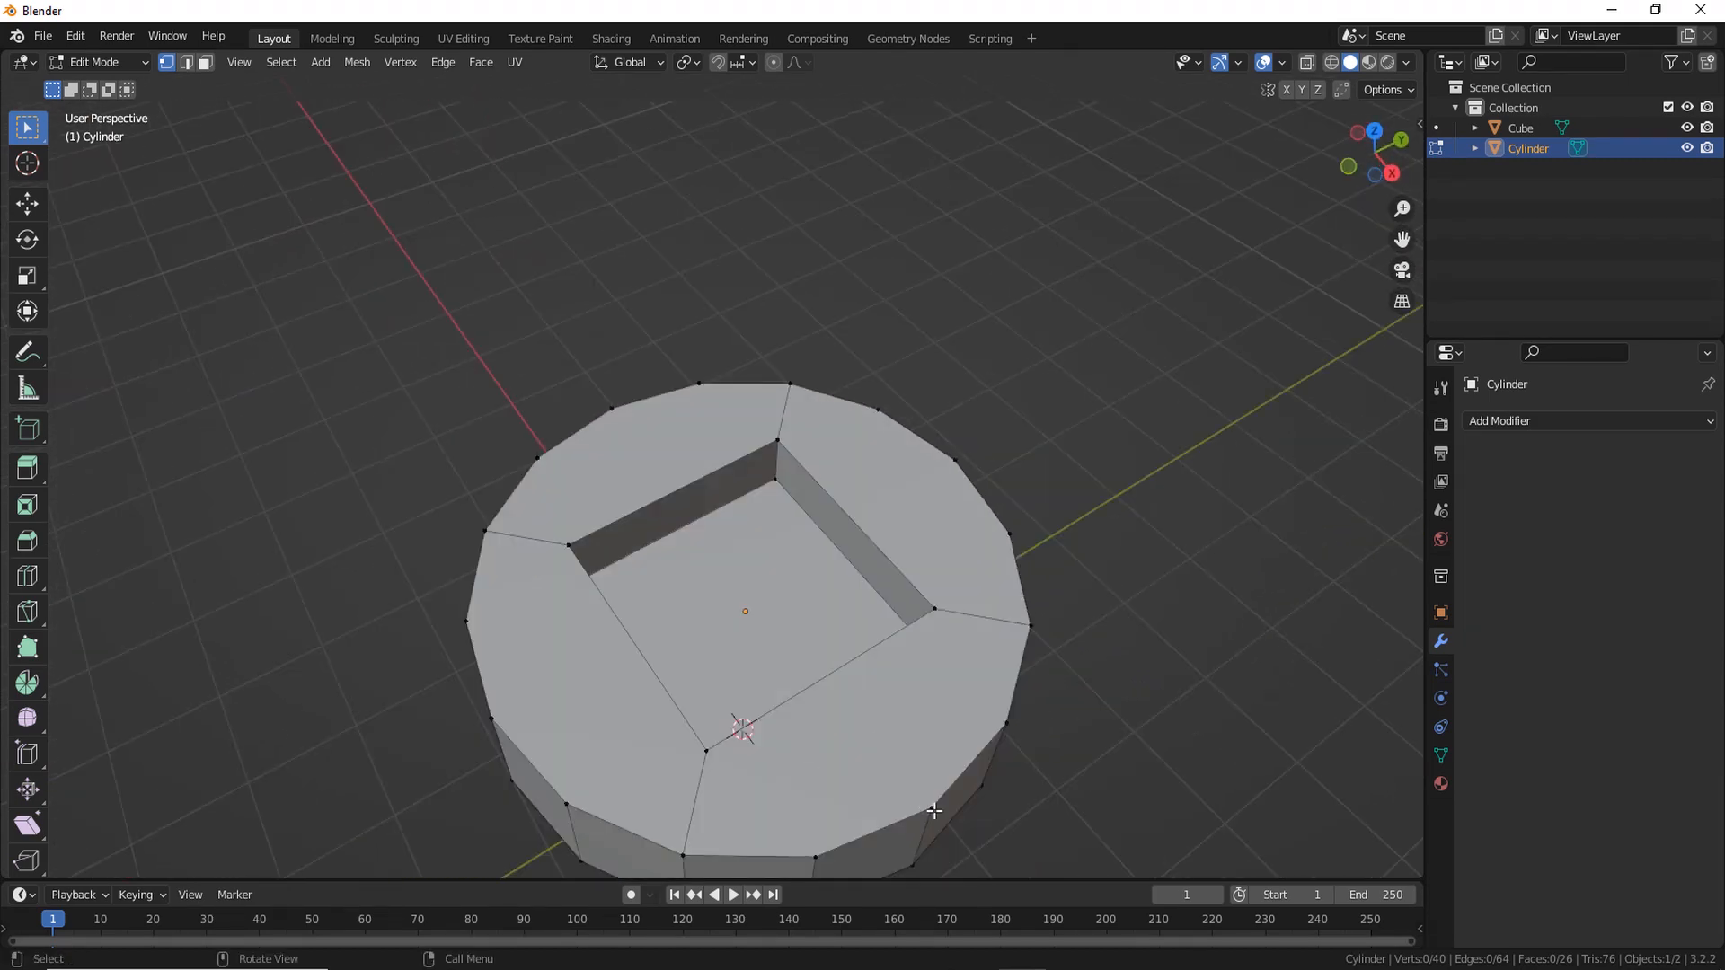
pyautogui.scroll(1, 716, 611)
pyautogui.moveTo(719, 616); pyautogui.dragTo(692, 624, button='middle')
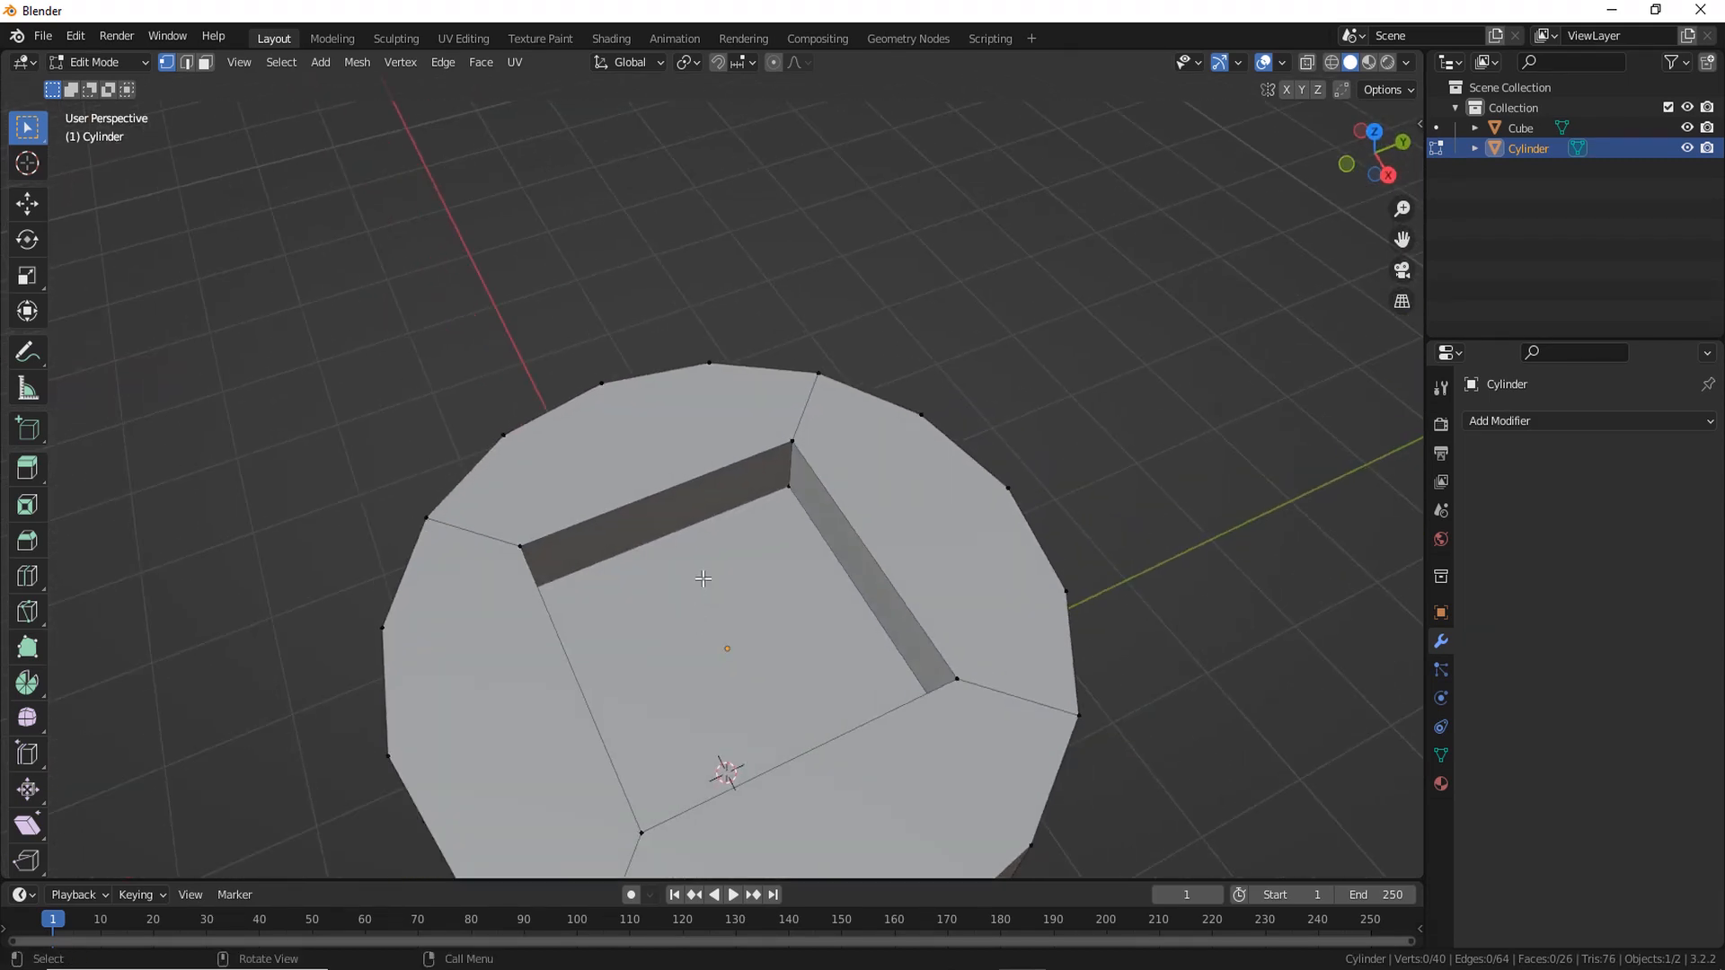
pyautogui.press('k')
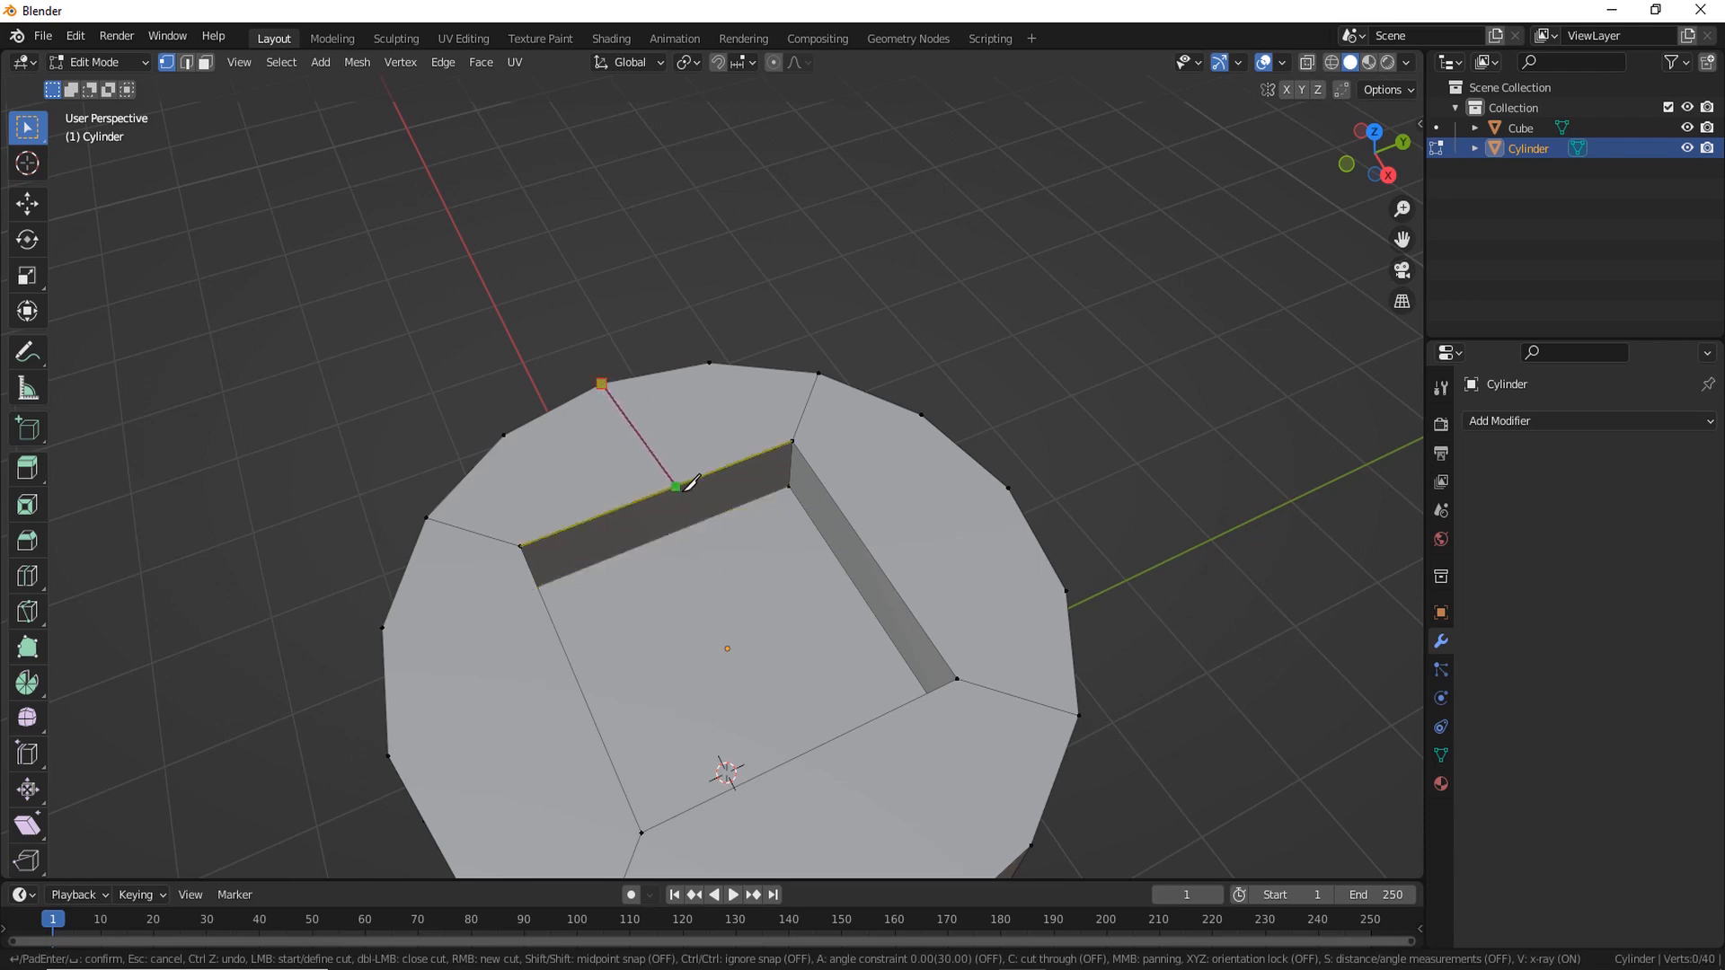
pyautogui.press('shift')
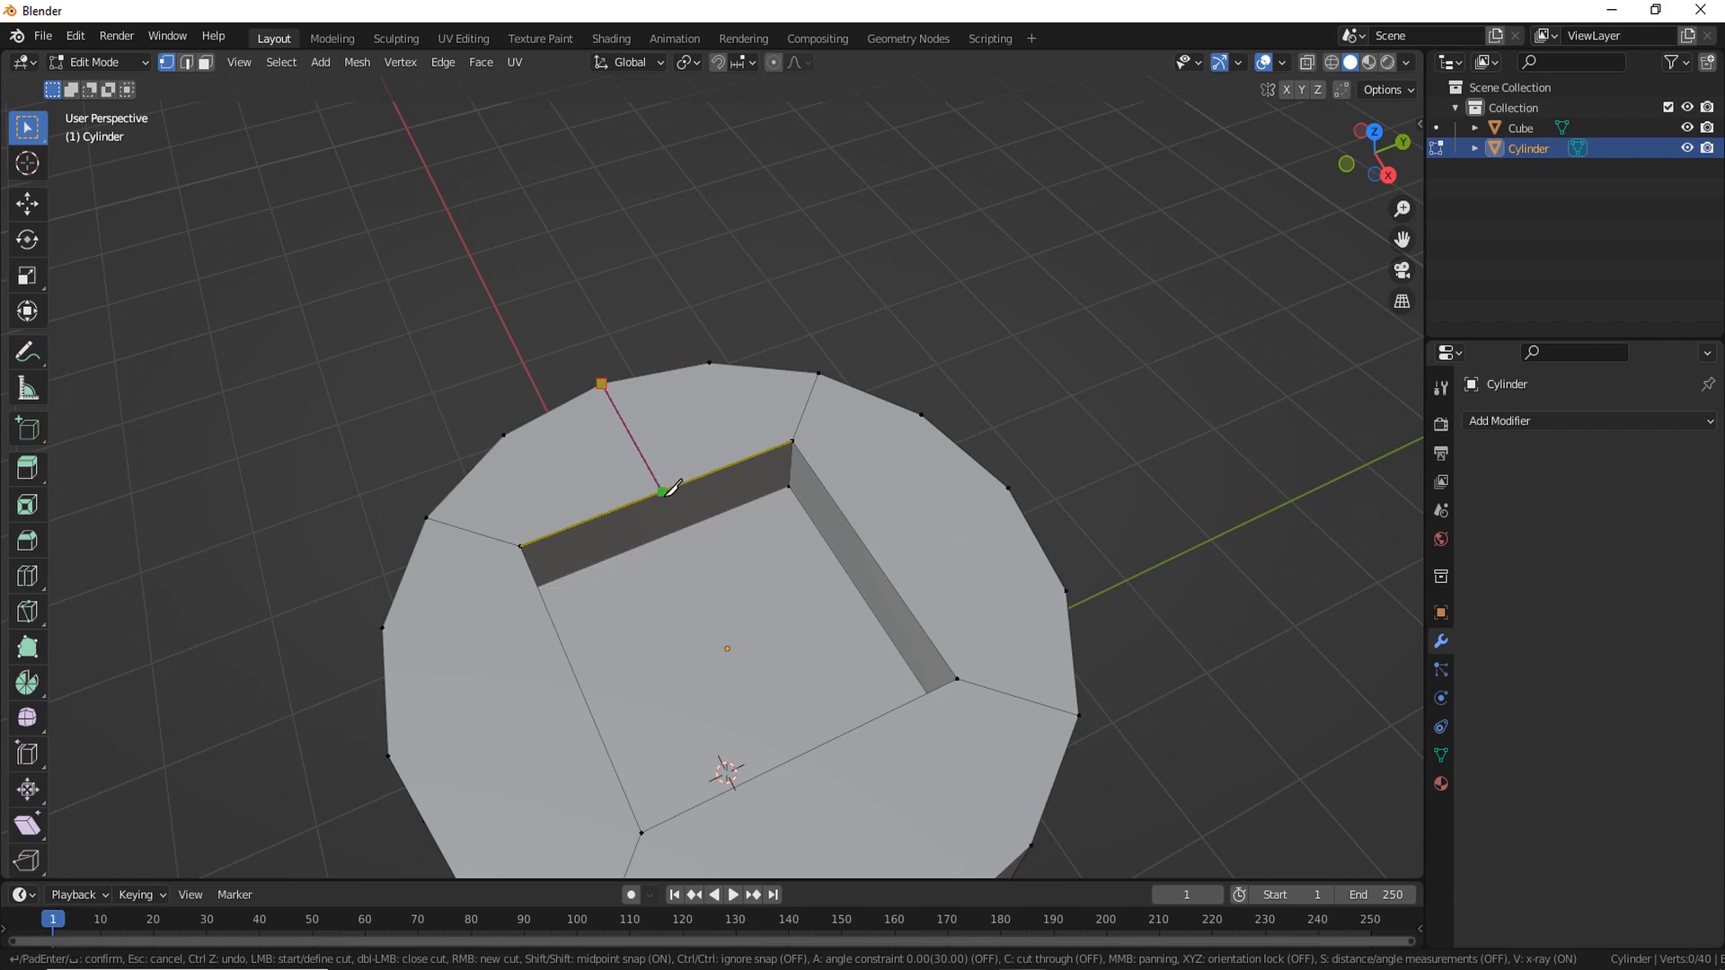
pyautogui.keyDown('shift'); pyautogui.click(664, 491); pyautogui.keyUp('shift')
pyautogui.press('Return')
pyautogui.scroll(-3, 738, 616)
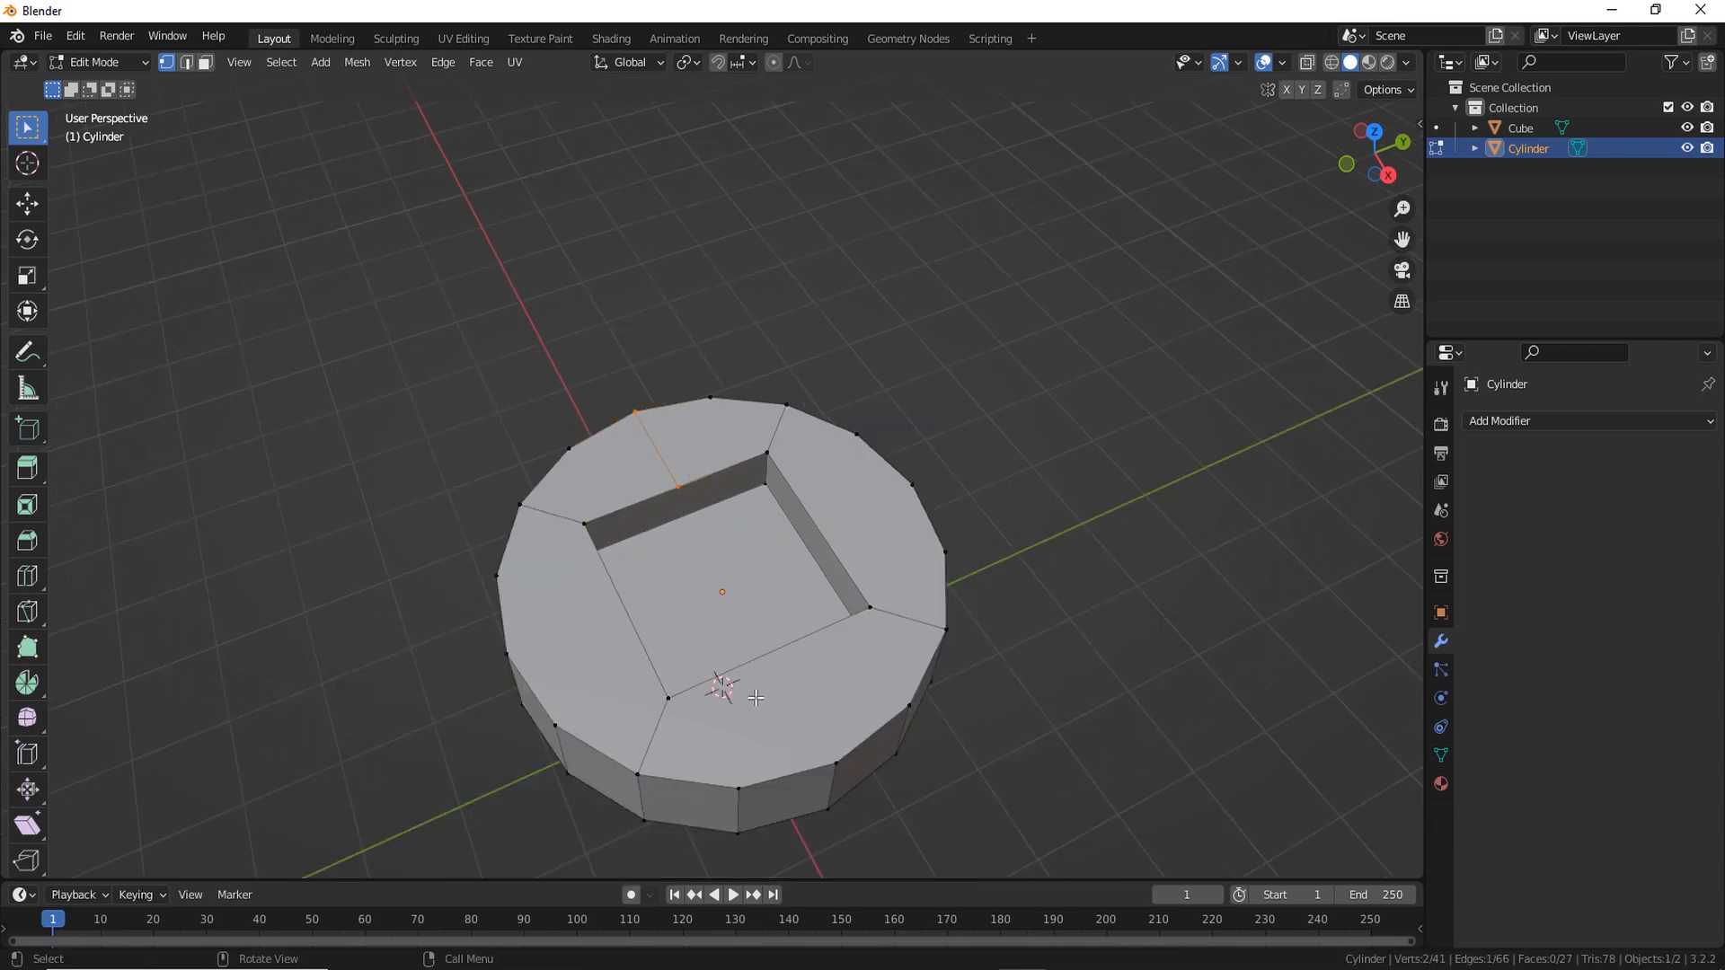
# Knife-cut from the middle rim vertex on the opposite side of the disc to the midpoint of that pocket edge
pyautogui.moveTo(784, 656); pyautogui.dragTo(1055, 674, button='middle')
pyautogui.scroll(3, 1033, 629)
pyautogui.keyDown('shift'); pyautogui.moveTo(975, 552); pyautogui.dragTo(826, 762, button='middle'); pyautogui.keyUp('shift')
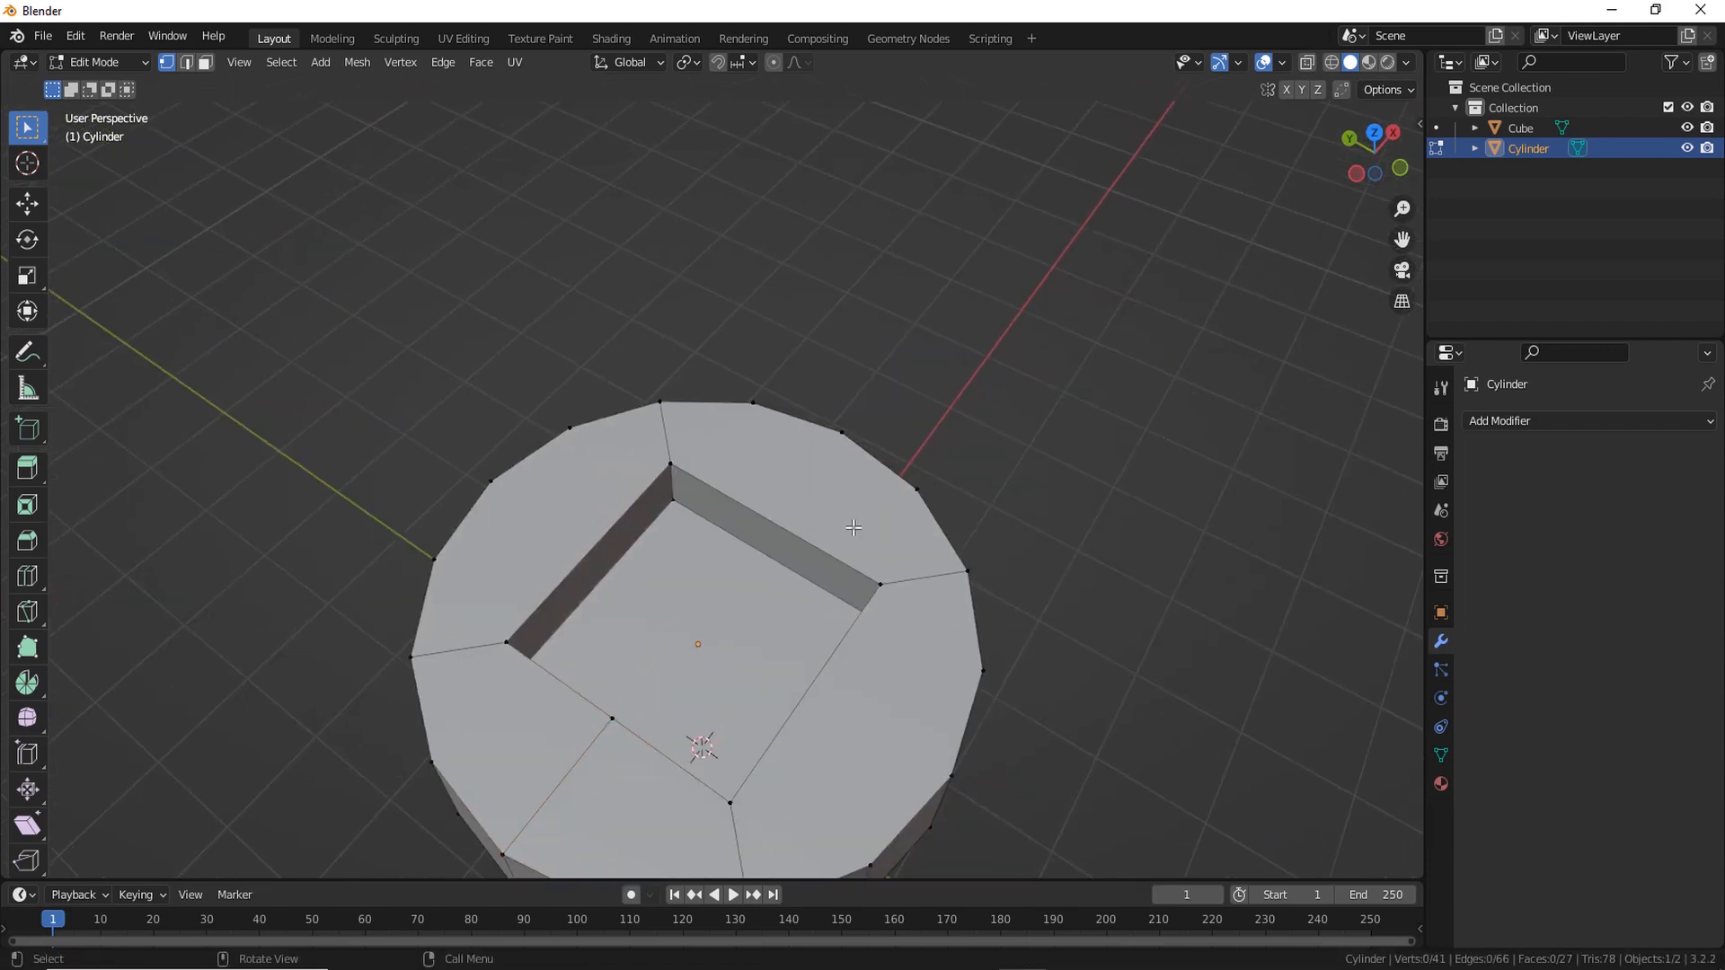
pyautogui.scroll(1, 854, 527)
pyautogui.press('k')
pyautogui.click(864, 425)
pyautogui.click(780, 529)
pyautogui.press('Return')
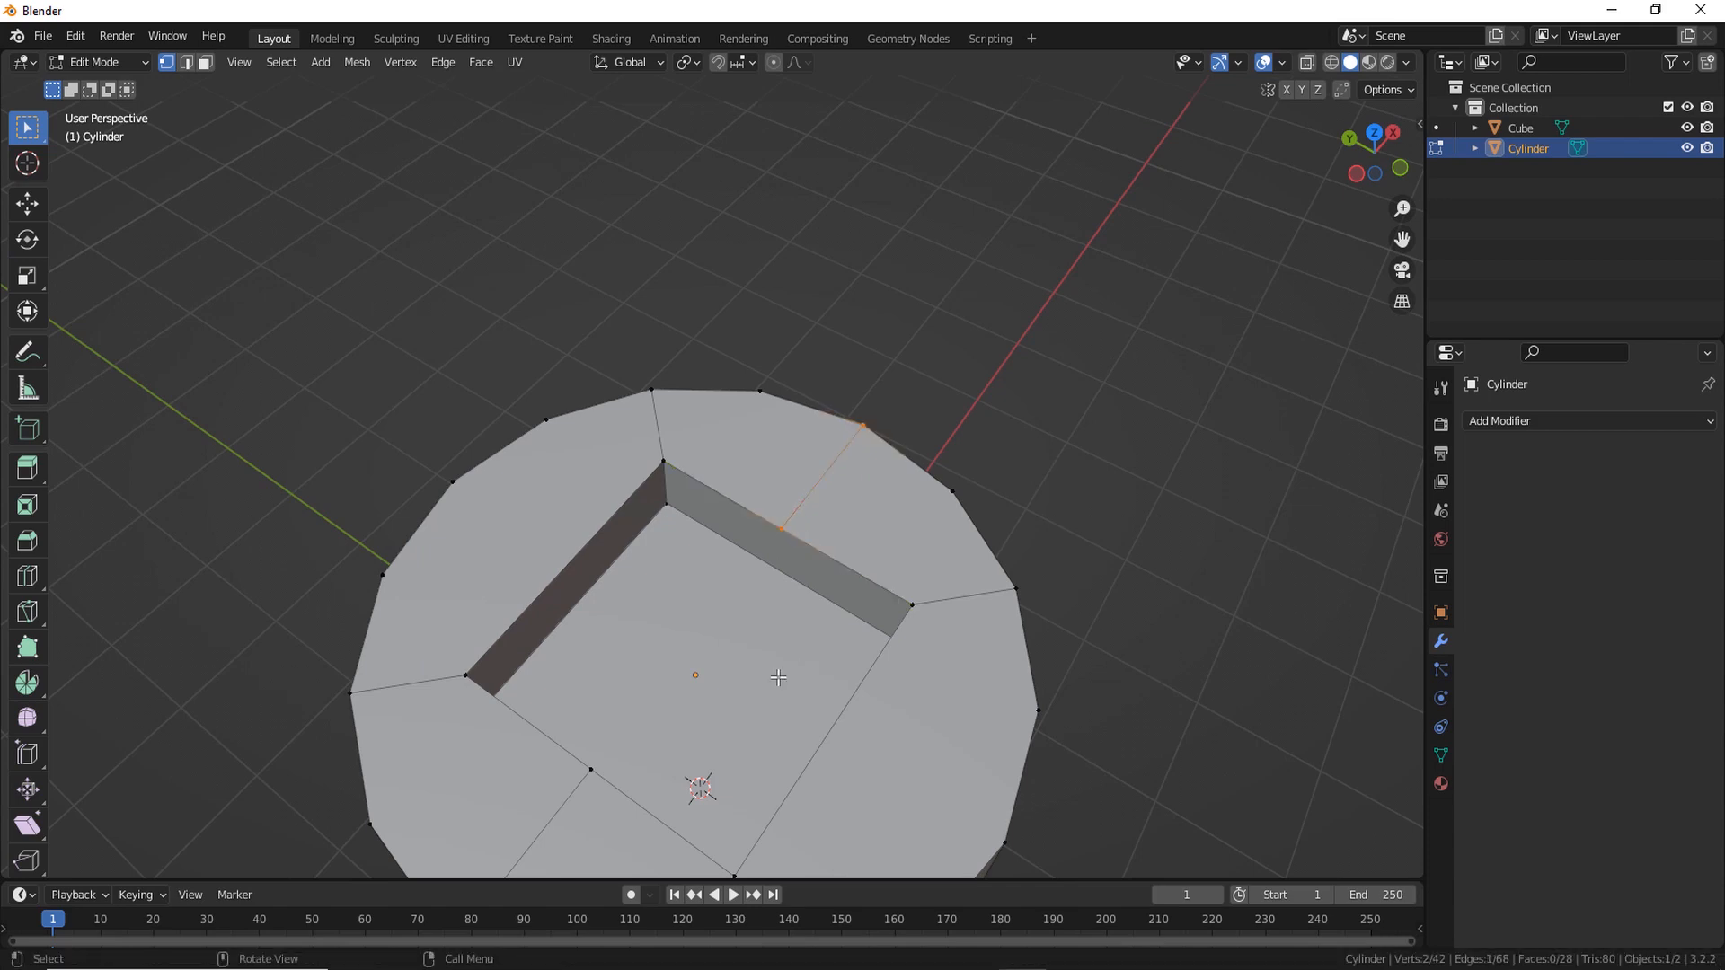
# Knife-cut from the middle rim vertices to the midpoints of the pocket's two remaining top edges
pyautogui.moveTo(778, 677)
pyautogui.mouseDown(button='middle')
pyautogui.moveTo(592, 446)
pyautogui.moveTo(557, 431)
pyautogui.mouseUp(button='middle')
pyautogui.press('k')
pyautogui.click(564, 383)
pyautogui.click(600, 493)
pyautogui.press('Return')
pyautogui.press('k')
pyautogui.click(520, 396)
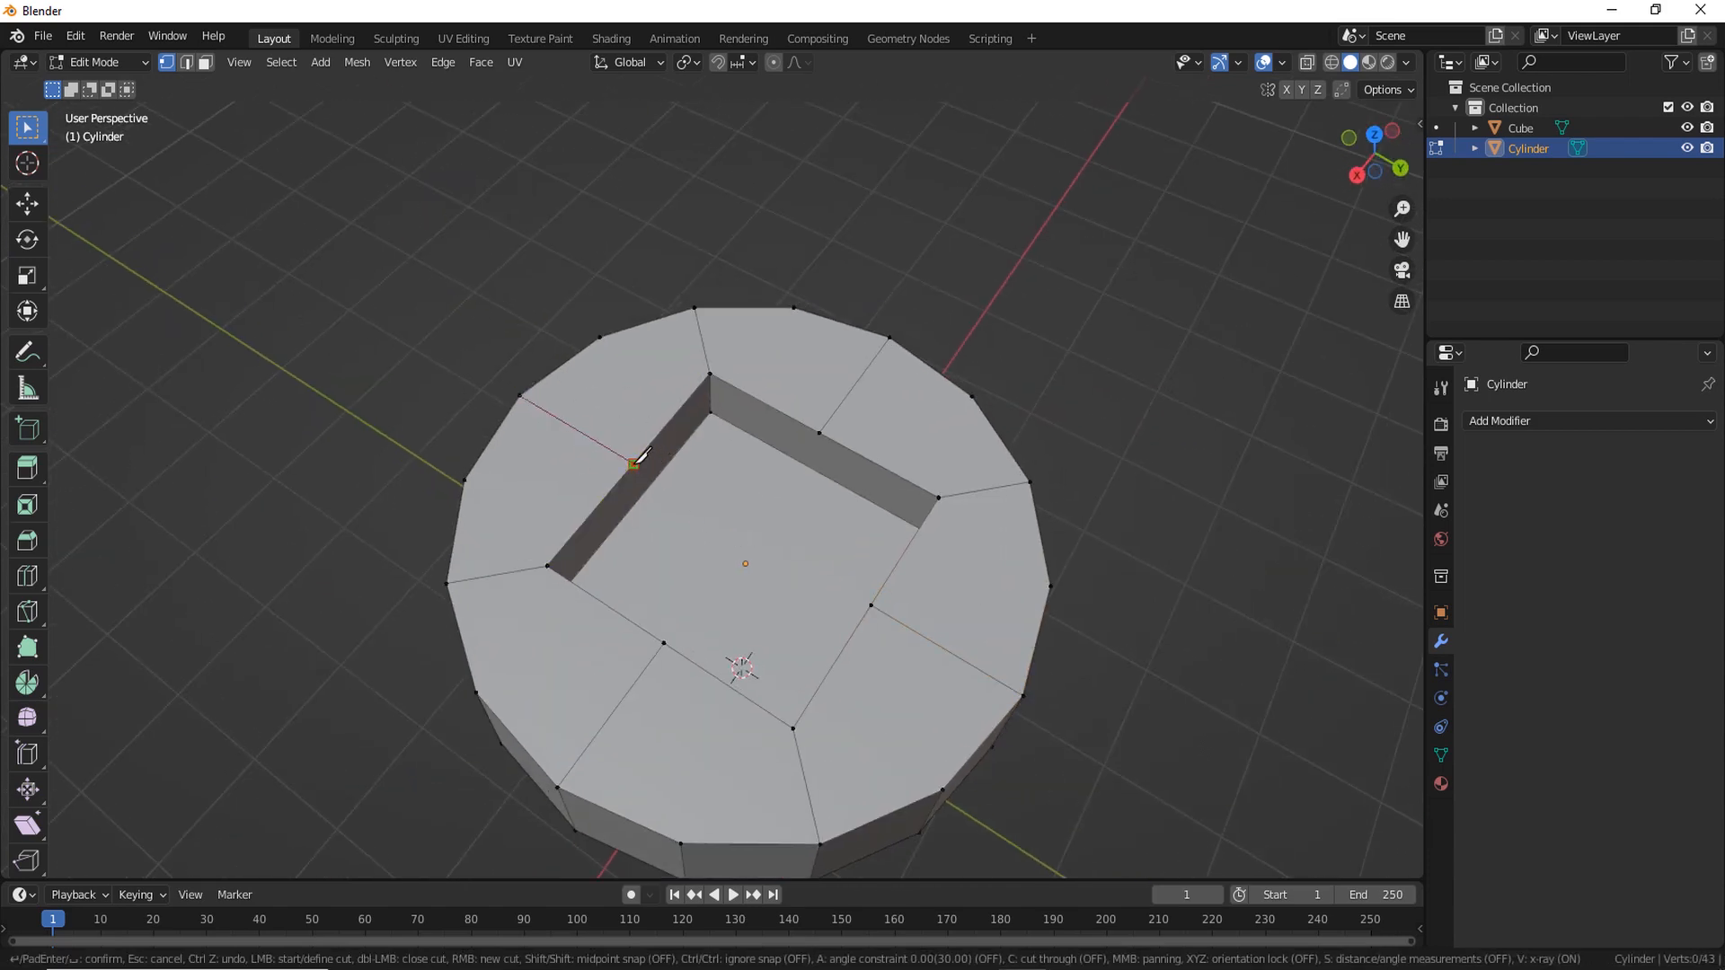
pyautogui.click(633, 465)
pyautogui.press('Return')
# Add a centred loop cut across the pocket floor between two opposite walls
pyautogui.moveTo(790, 550); pyautogui.dragTo(743, 537, button='middle')
pyautogui.scroll(2, 754, 539)
pyautogui.keyDown('shift'); pyautogui.moveTo(768, 541); pyautogui.dragTo(784, 503, button='middle'); pyautogui.keyUp('shift')
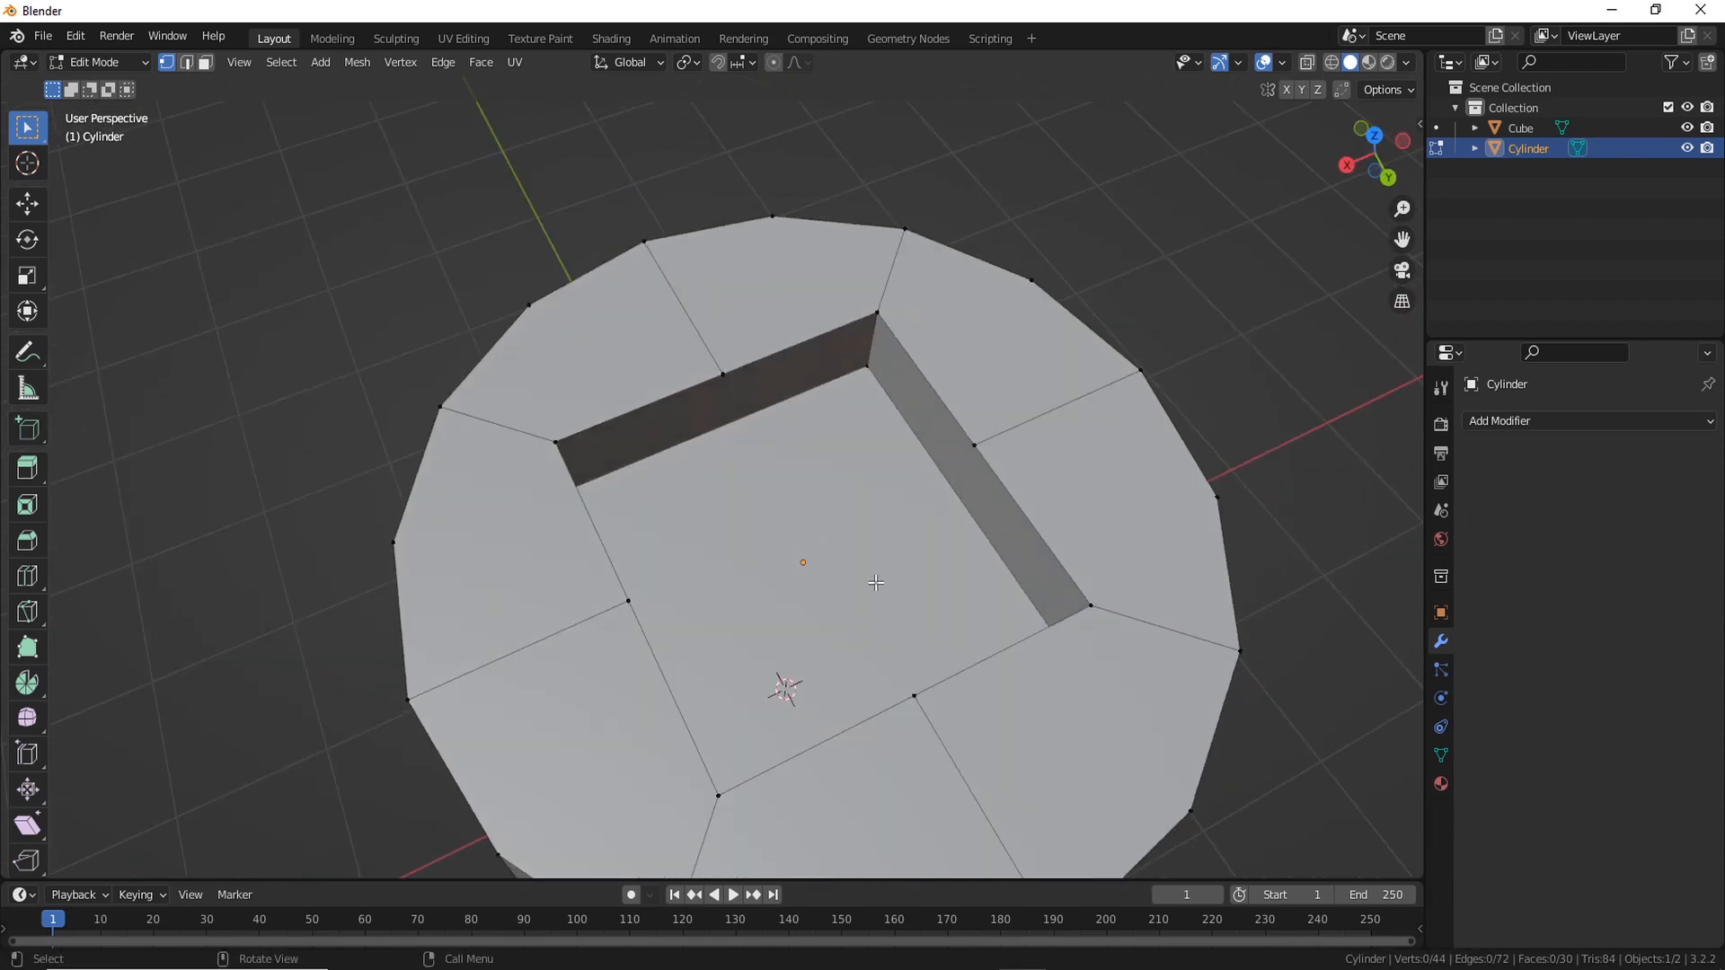
pyautogui.hotkey('ctrl', 'r')
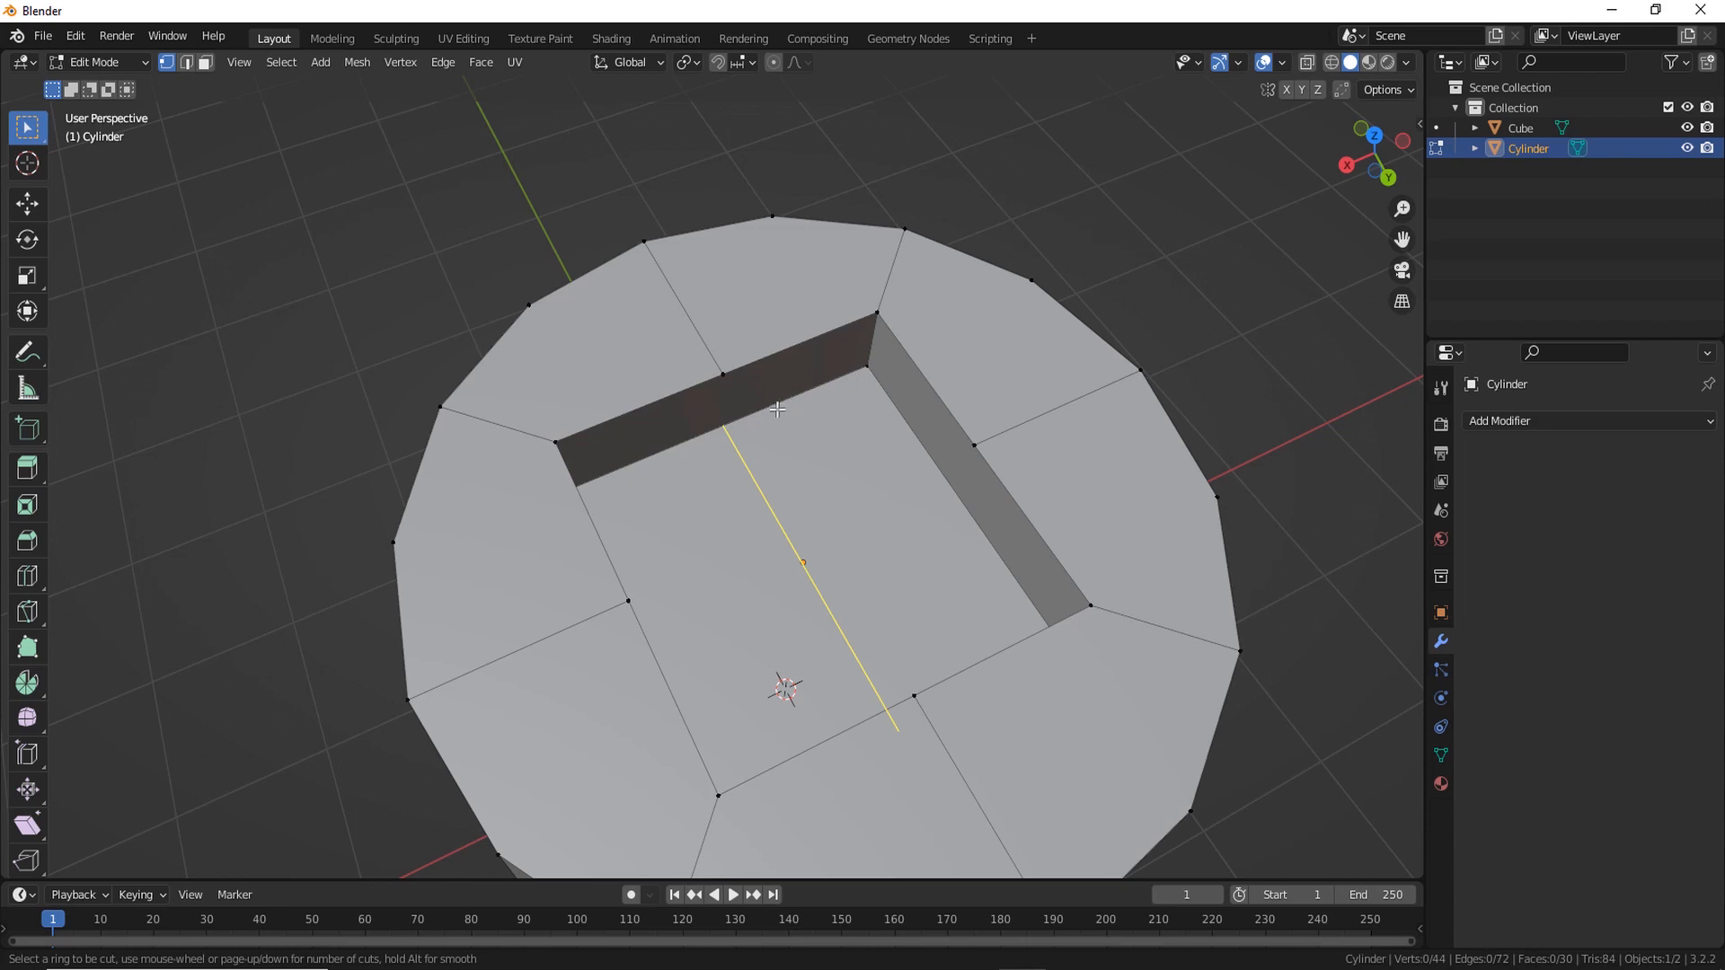
pyautogui.click(727, 423)
pyautogui.click(727, 422)
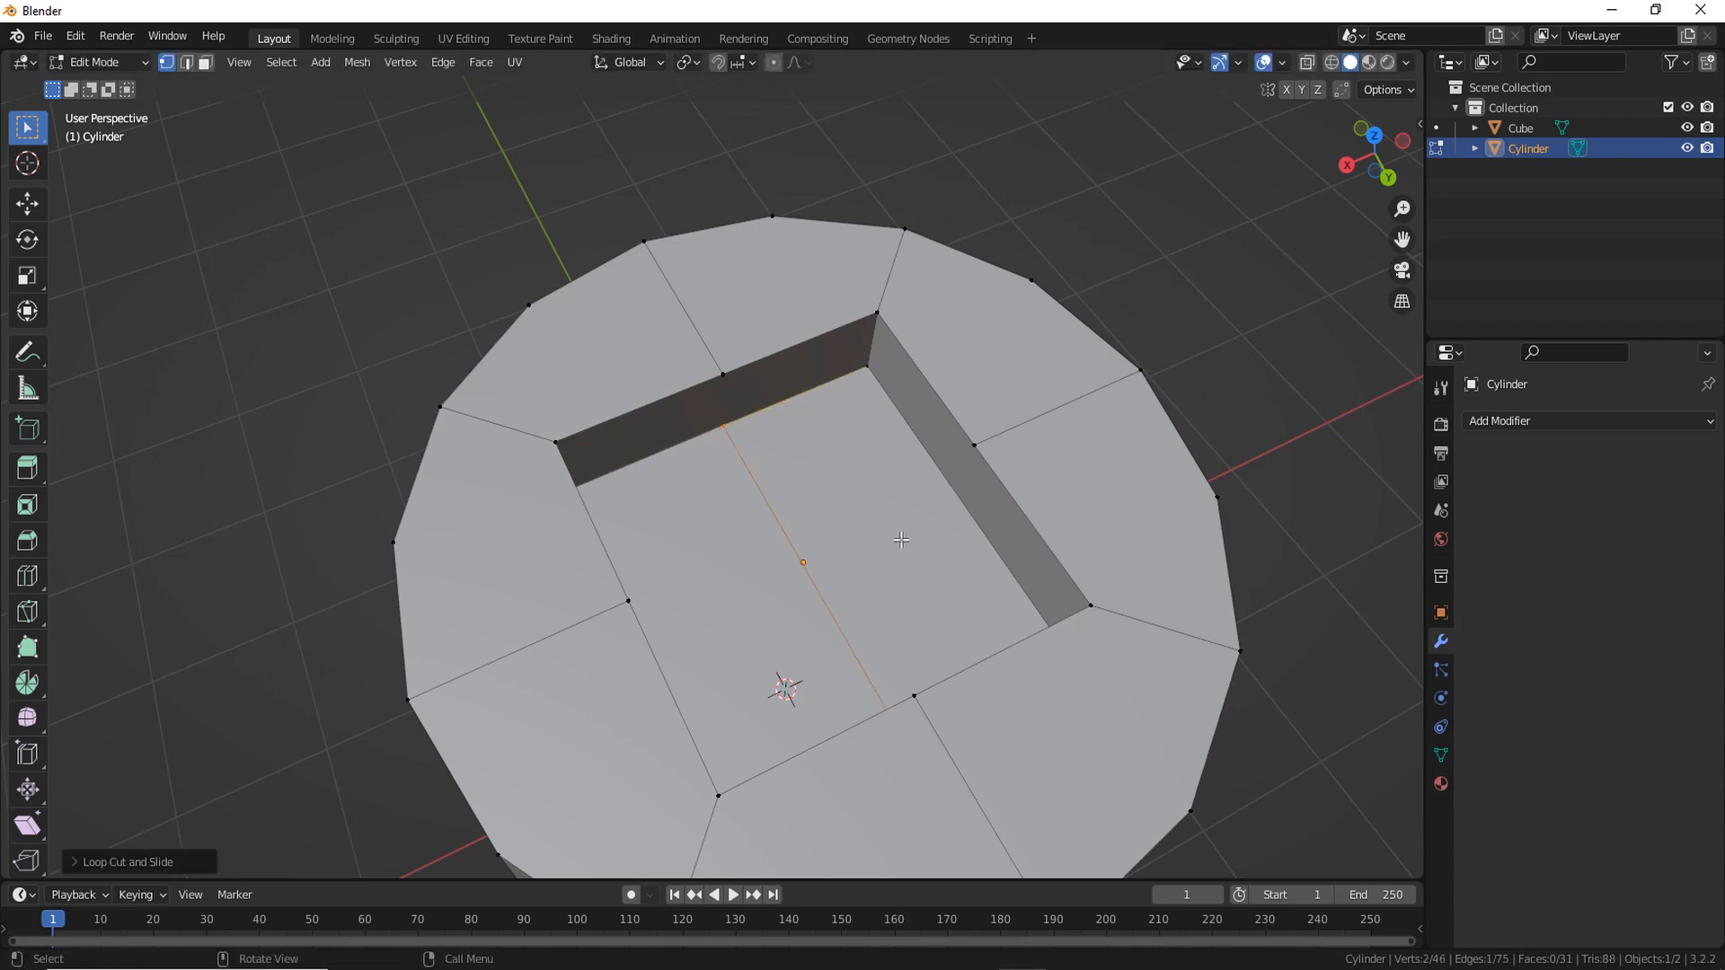
pyautogui.click(901, 540)
# Knife-cut one pocket wall from the end of the floor's centre edge up to the midpoint vertex on the top edge
pyautogui.moveTo(903, 586); pyautogui.dragTo(917, 586, button='middle')
pyautogui.scroll(1, 862, 557)
pyautogui.press('k')
pyautogui.click(647, 420)
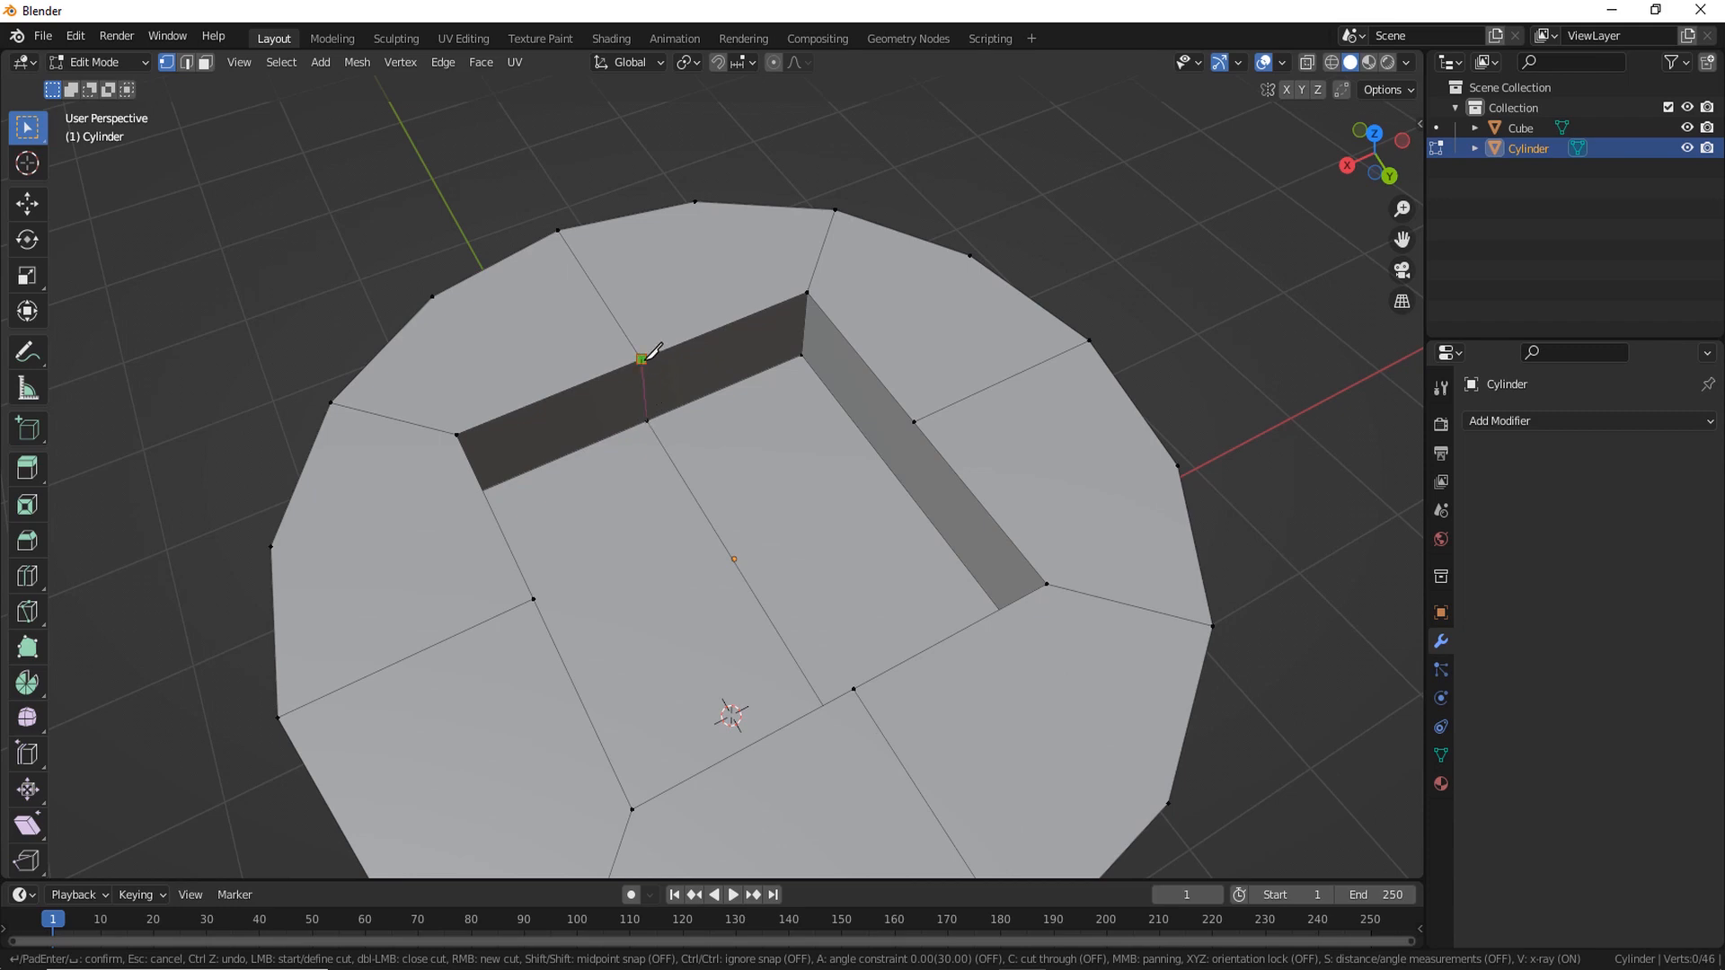
pyautogui.click(642, 359)
pyautogui.press('Return')
# Knife-cut the opposite pocket wall from the other end of the floor's centre edge to its top midpoint vertex
pyautogui.moveTo(724, 636); pyautogui.dragTo(1018, 611, button='middle')
pyautogui.keyDown('shift'); pyautogui.moveTo(974, 377); pyautogui.dragTo(789, 585, button='middle'); pyautogui.keyUp('shift')
pyautogui.scroll(2, 790, 585)
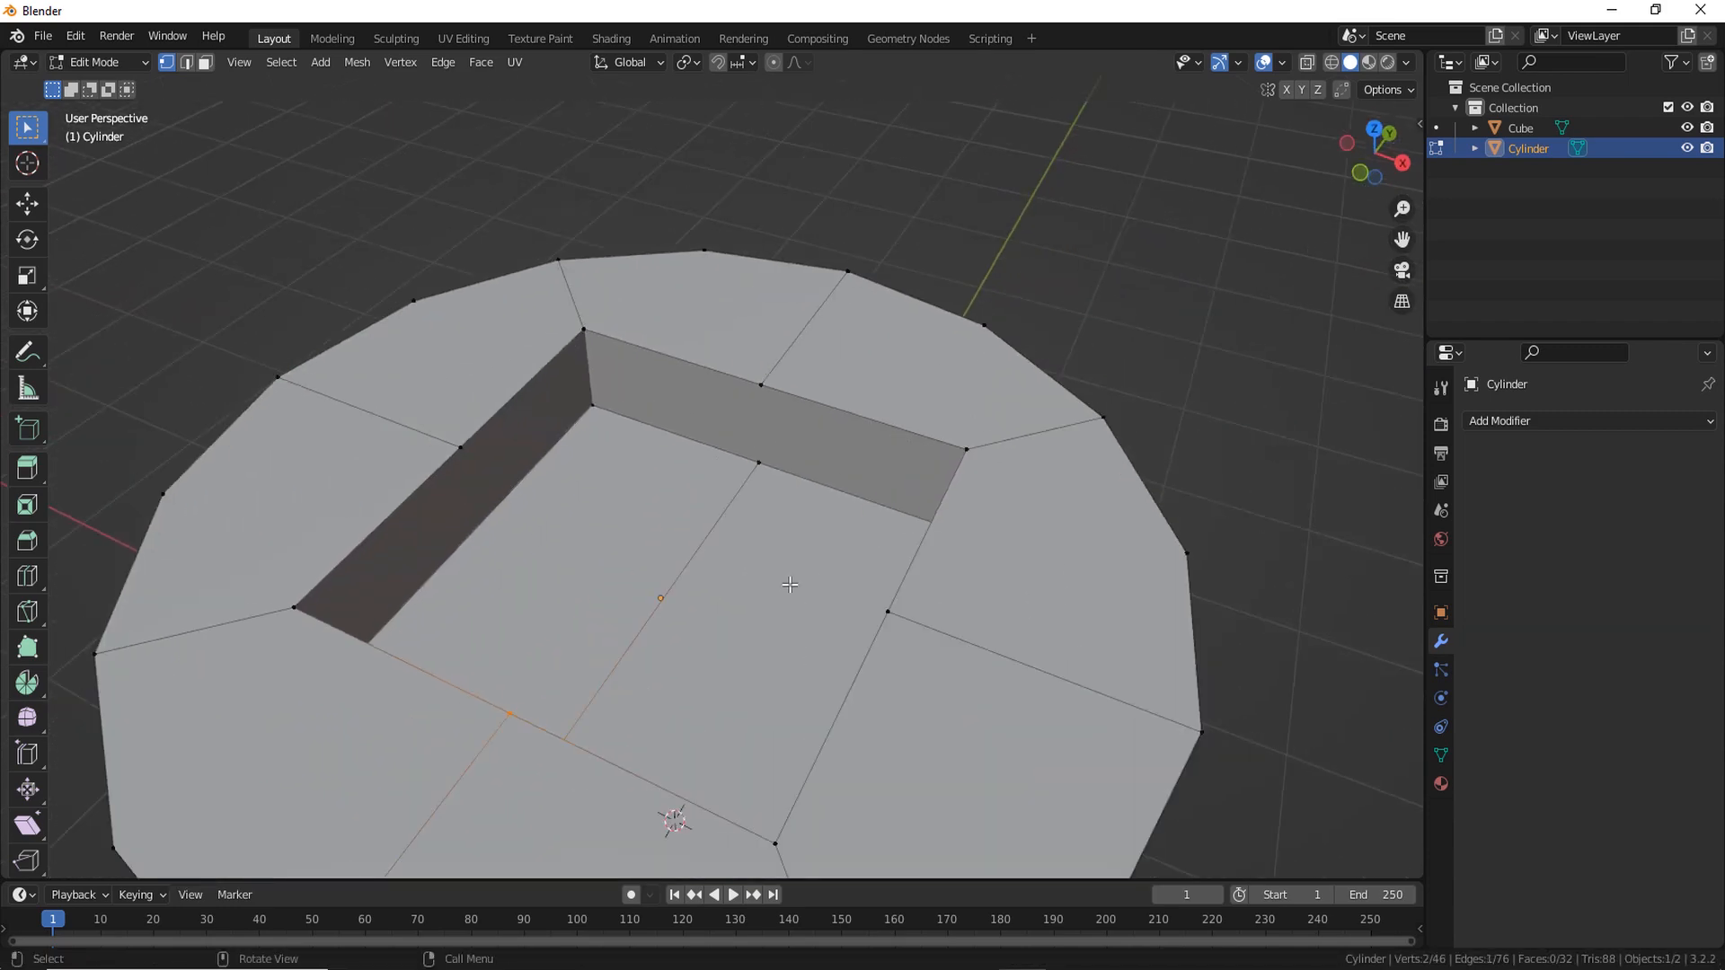
pyautogui.press('k')
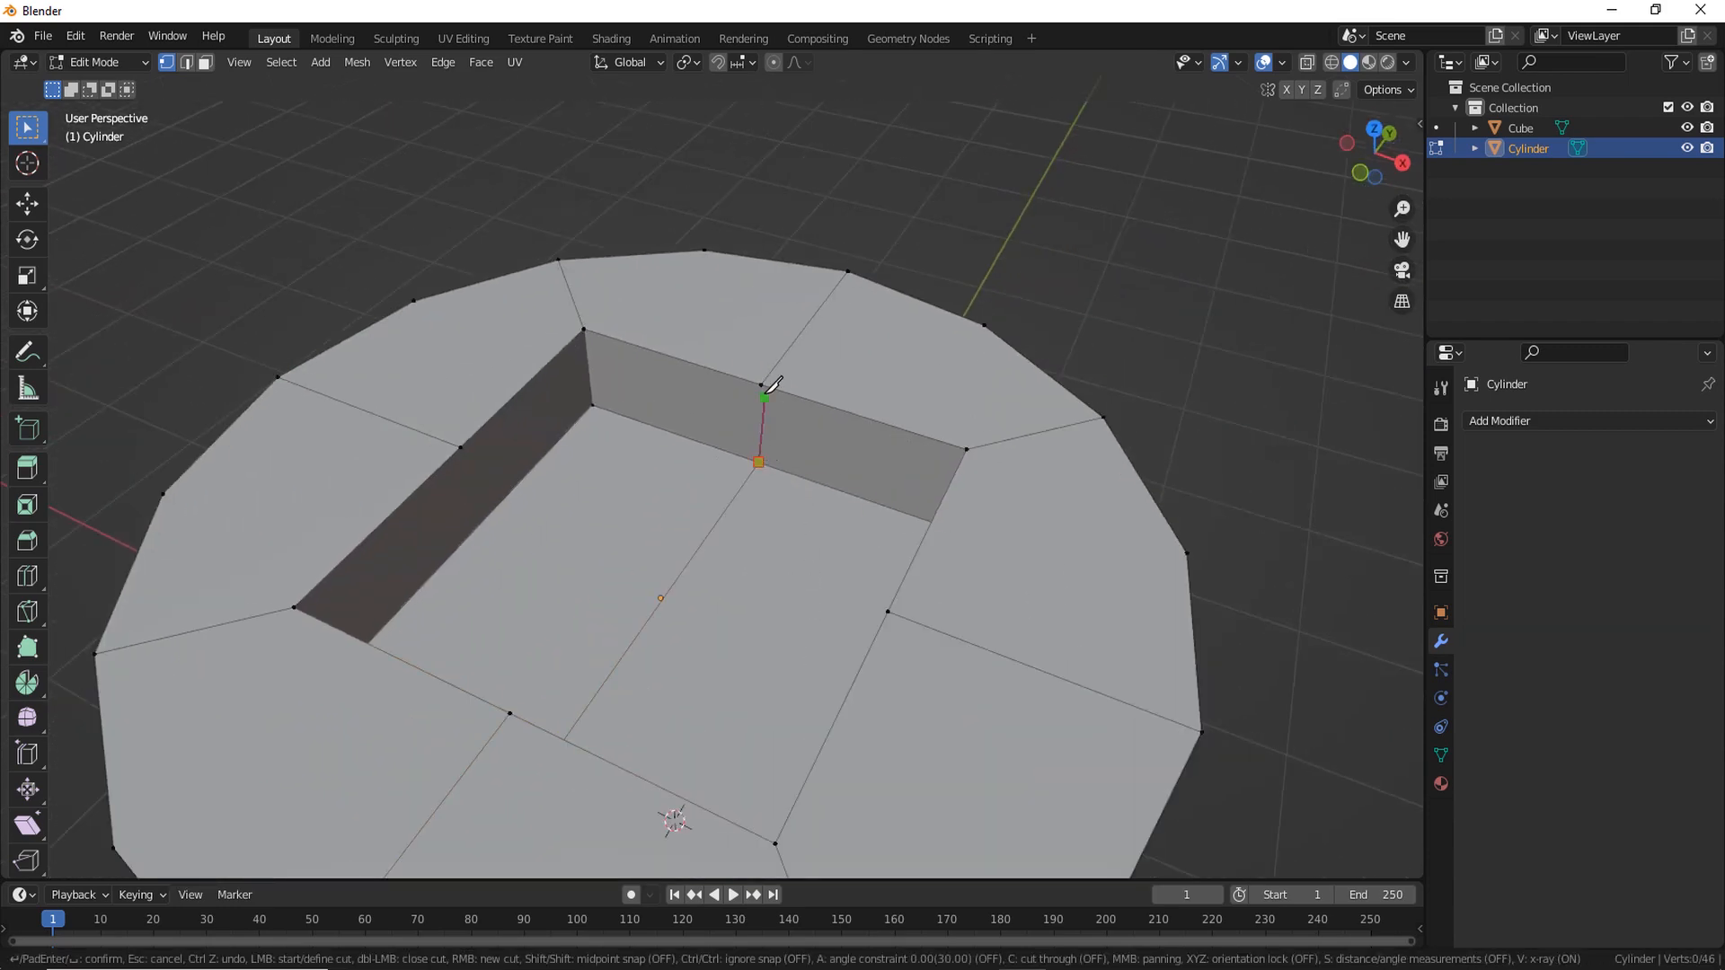
pyautogui.press('Return')
pyautogui.click(800, 580)
# Add a second centred loop cut on the pocket floor, perpendicular to the first
pyautogui.moveTo(801, 579)
pyautogui.mouseDown(button='middle')
pyautogui.moveTo(734, 598)
pyautogui.moveTo(788, 564)
pyautogui.mouseUp(button='middle')
pyautogui.moveTo(791, 569); pyautogui.dragTo(789, 601, button='middle')
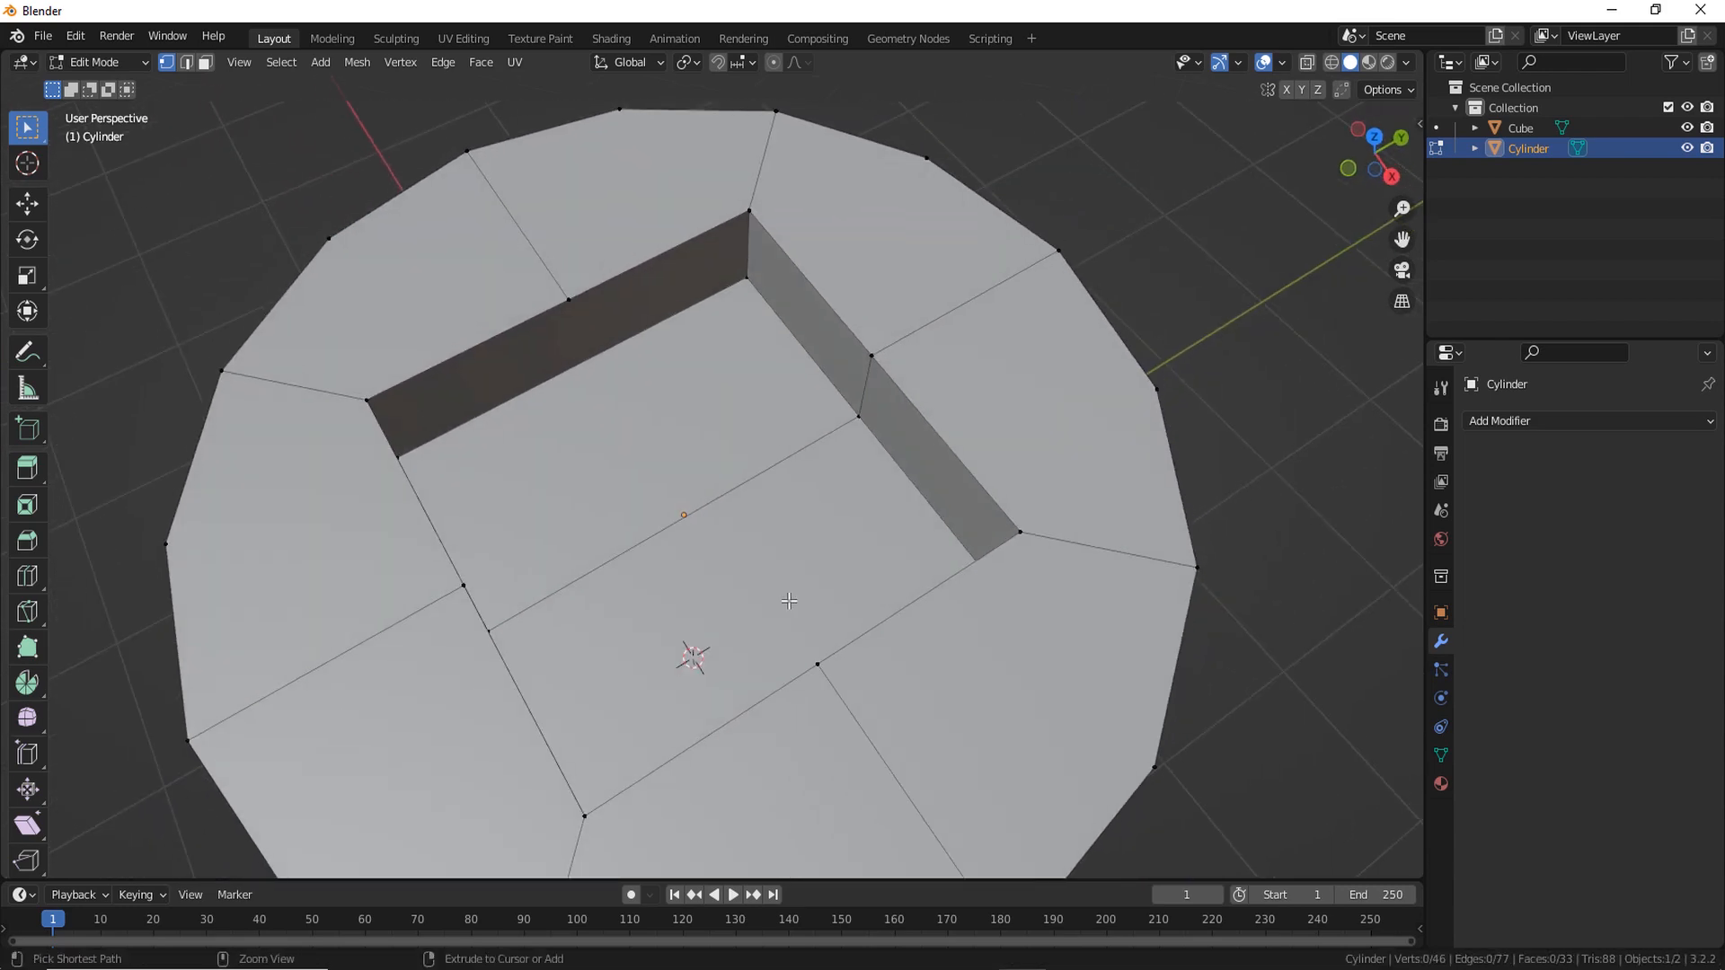
pyautogui.hotkey('ctrl', 'r')
pyautogui.click(647, 337)
pyautogui.rightClick(647, 337)
pyautogui.click(677, 457)
pyautogui.moveTo(678, 456); pyautogui.dragTo(665, 438, button='middle')
# Knife-cut the two remaining pocket walls from the ends of the second floor cut to the top midpoint vertices
pyautogui.press('k')
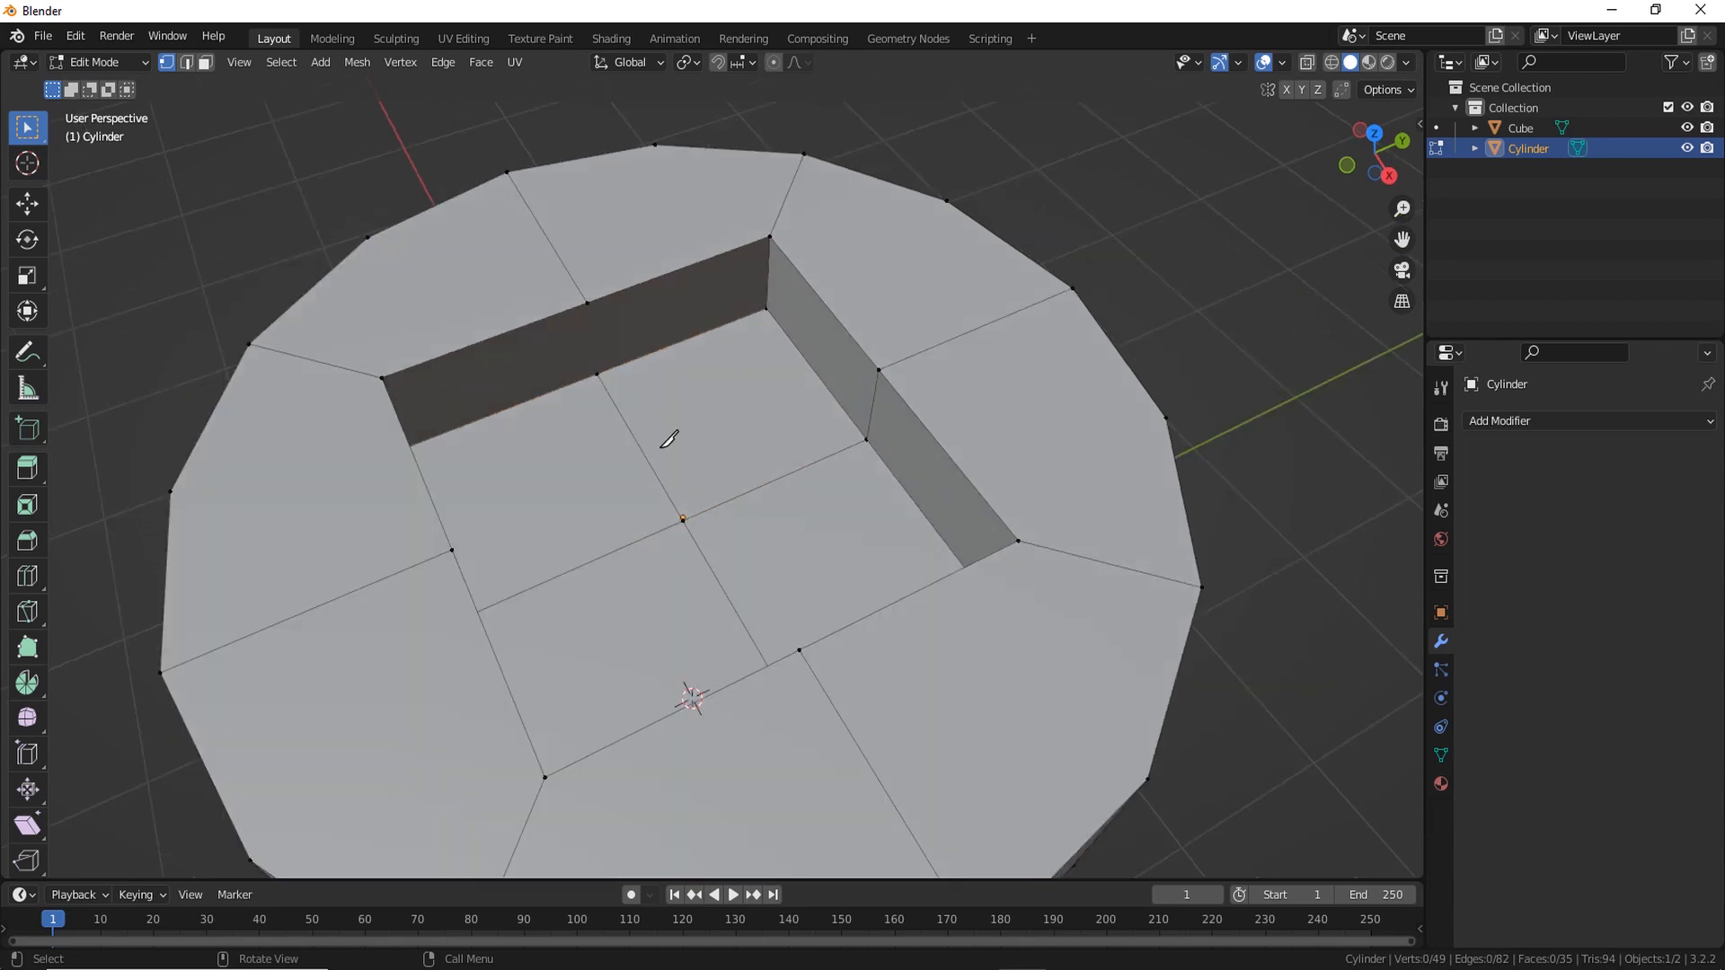
pyautogui.click(597, 374)
pyautogui.moveTo(596, 300); pyautogui.dragTo(781, 422, button='middle')
pyautogui.click(816, 348)
pyautogui.press('Return')
# Add a Subdivision Surface modifier with viewport level 3 to the disc
pyautogui.scroll(-4, 782, 423)
pyautogui.moveTo(1069, 674); pyautogui.dragTo(1143, 782, button='middle')
pyautogui.press('Tab')
pyautogui.hotkey('ctrl', '3')
# Delete the large face on the underside of the disc and remove the Subdivision modifier
pyautogui.press('Tab')
pyautogui.press('3')
pyautogui.click(910, 643)
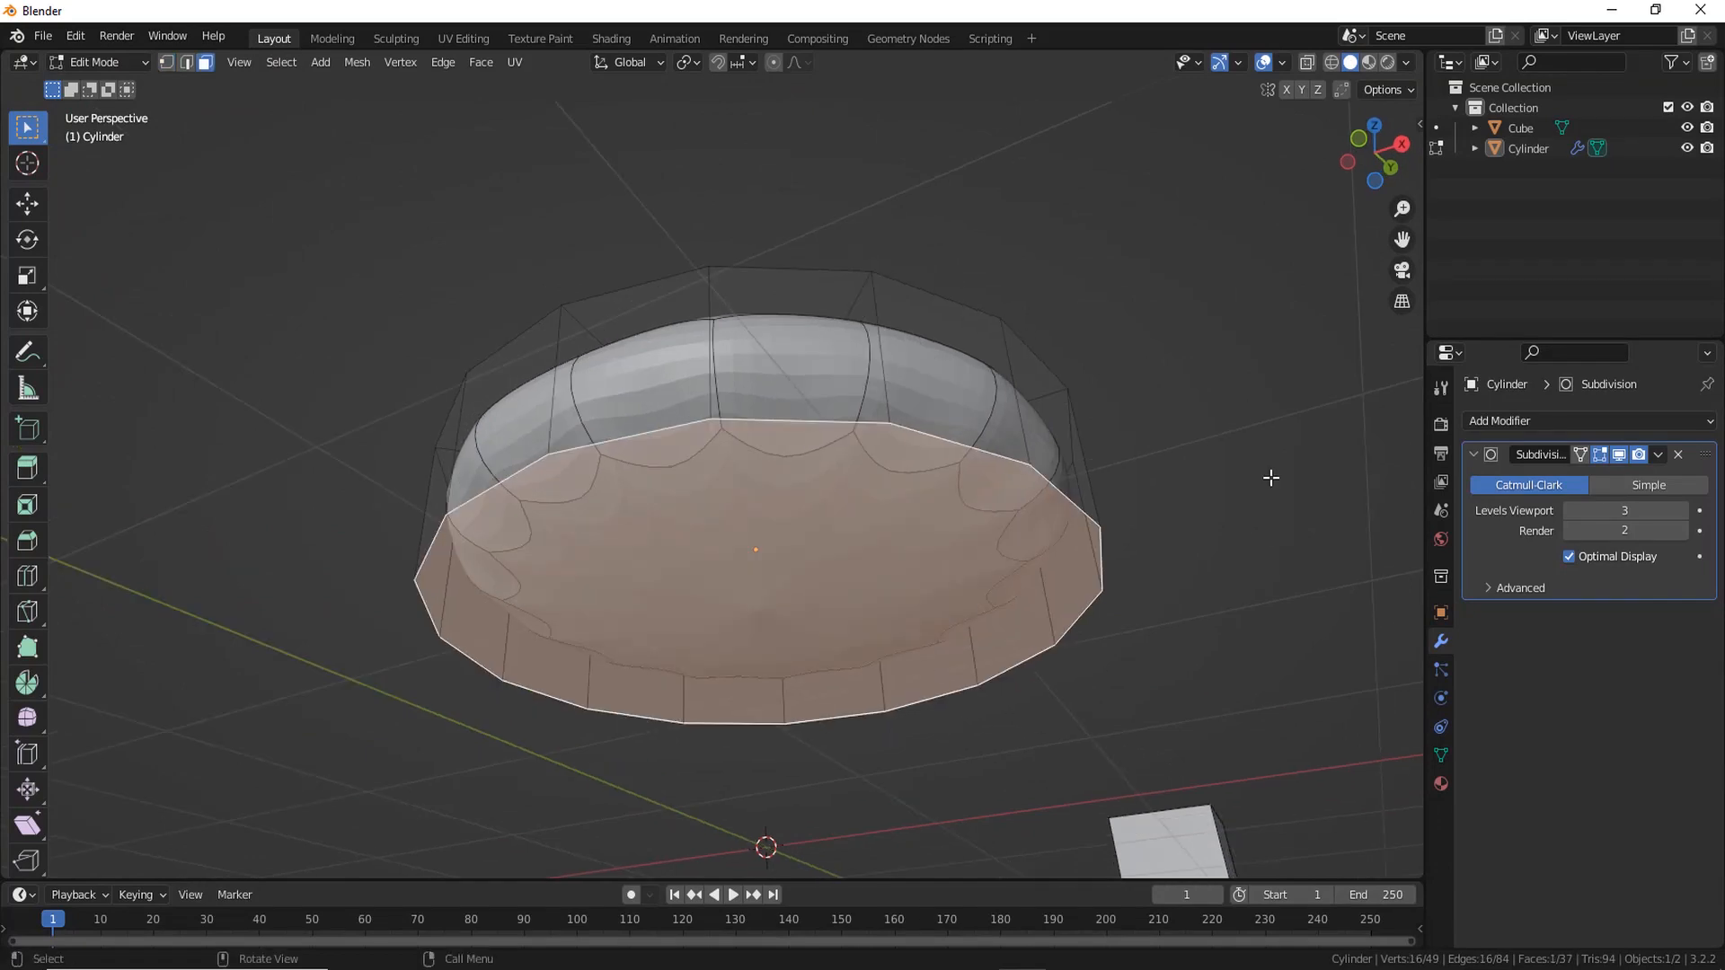
pyautogui.press('x')
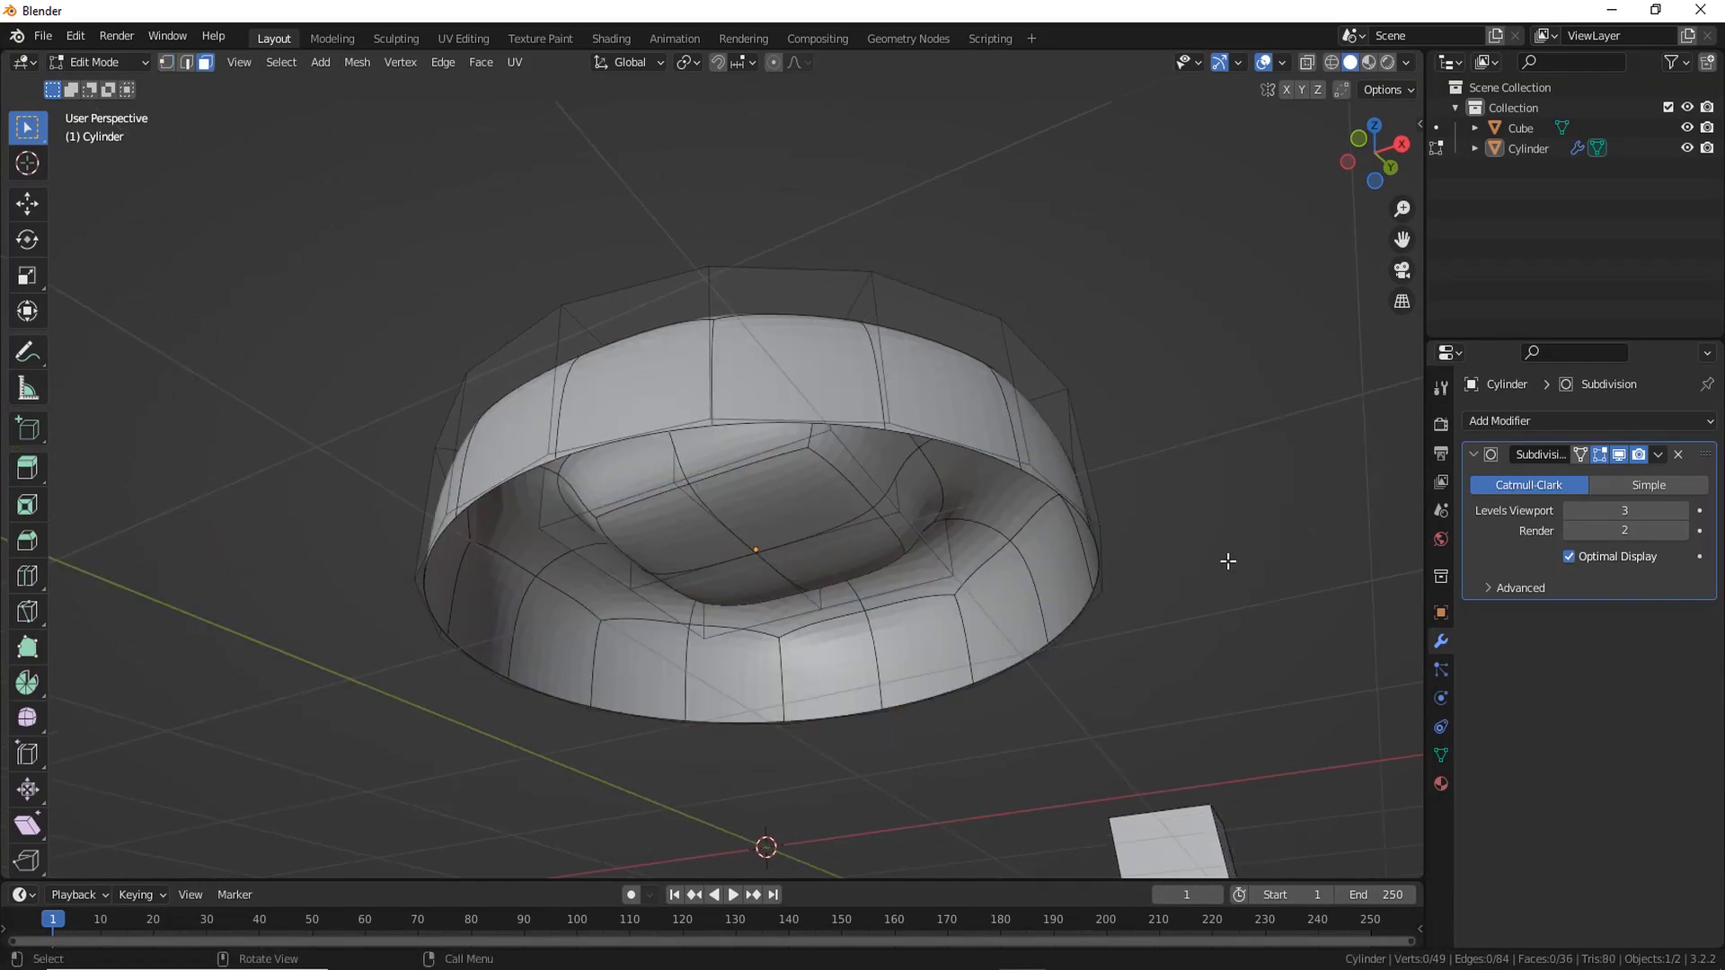
pyautogui.click(1184, 384)
pyautogui.press('Tab')
pyautogui.moveTo(1216, 642); pyautogui.dragTo(1128, 800, button='middle')
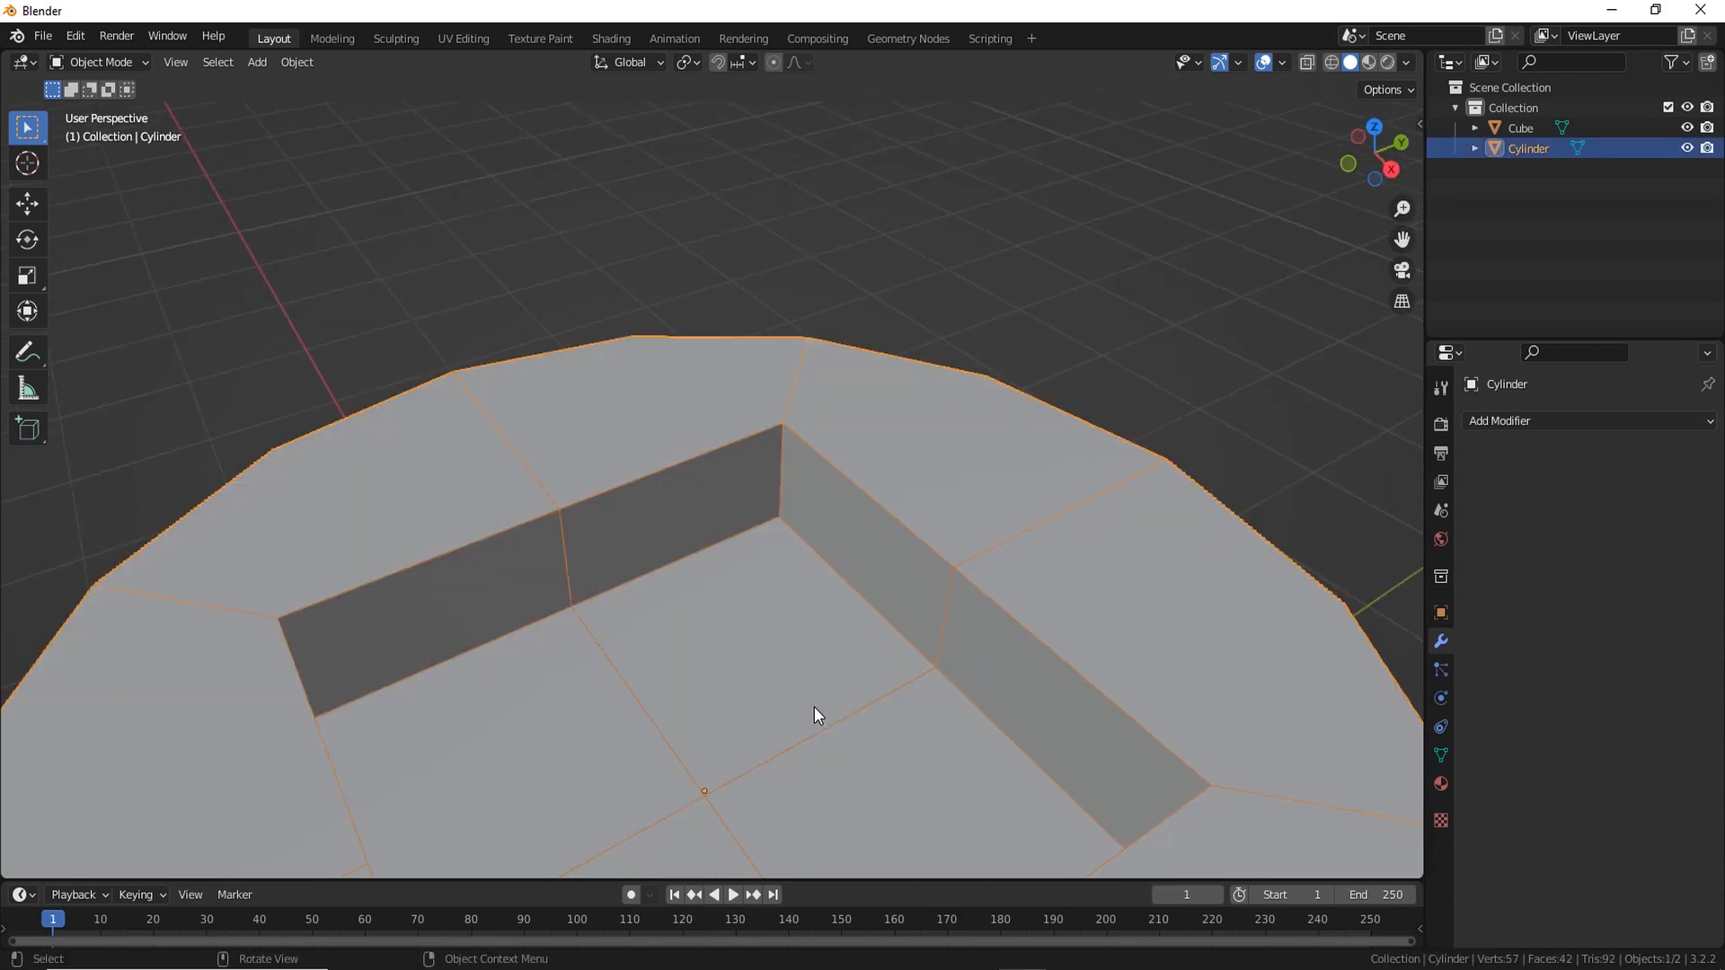
# Select the edge loop around the pocket's top opening in edge select mode
pyautogui.press('Tab')
pyautogui.press('2')
pyautogui.moveTo(891, 462); pyautogui.dragTo(824, 626, button='middle')
pyautogui.click(760, 426)
pyautogui.scroll(-3, 822, 628)
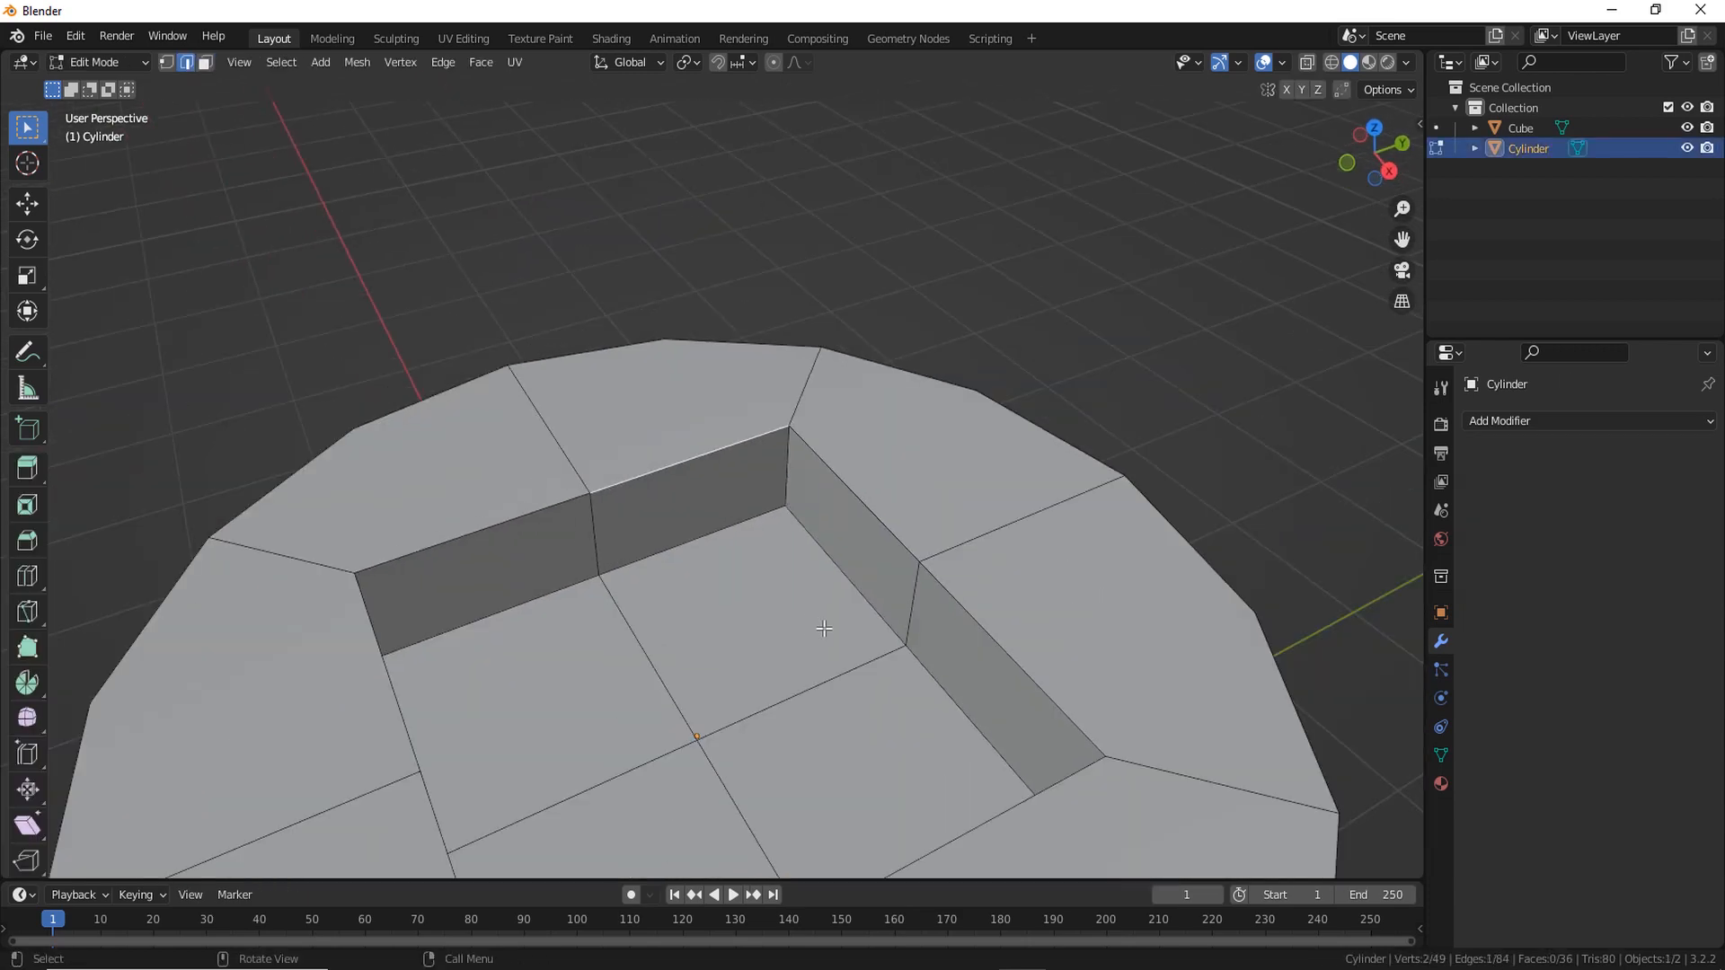
pyautogui.scroll(2, 809, 622)
pyautogui.scroll(-4, 794, 587)
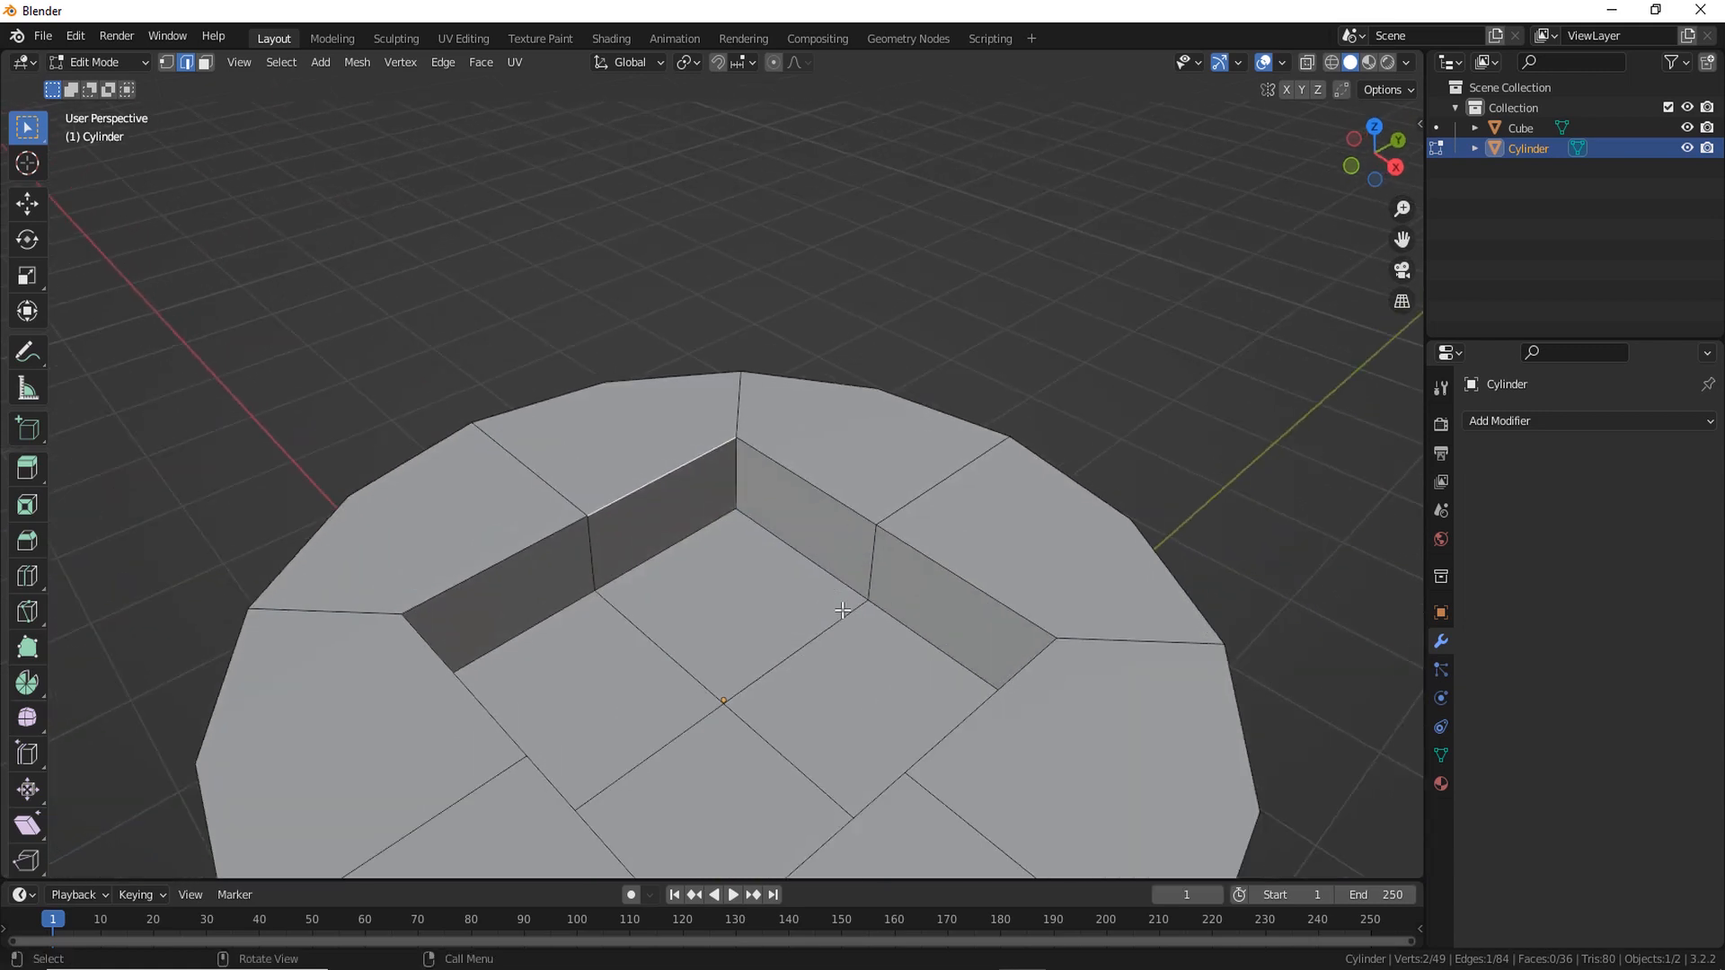
pyautogui.scroll(4, 759, 617)
pyautogui.keyDown('alt'); pyautogui.click(719, 463); pyautogui.keyUp('alt')
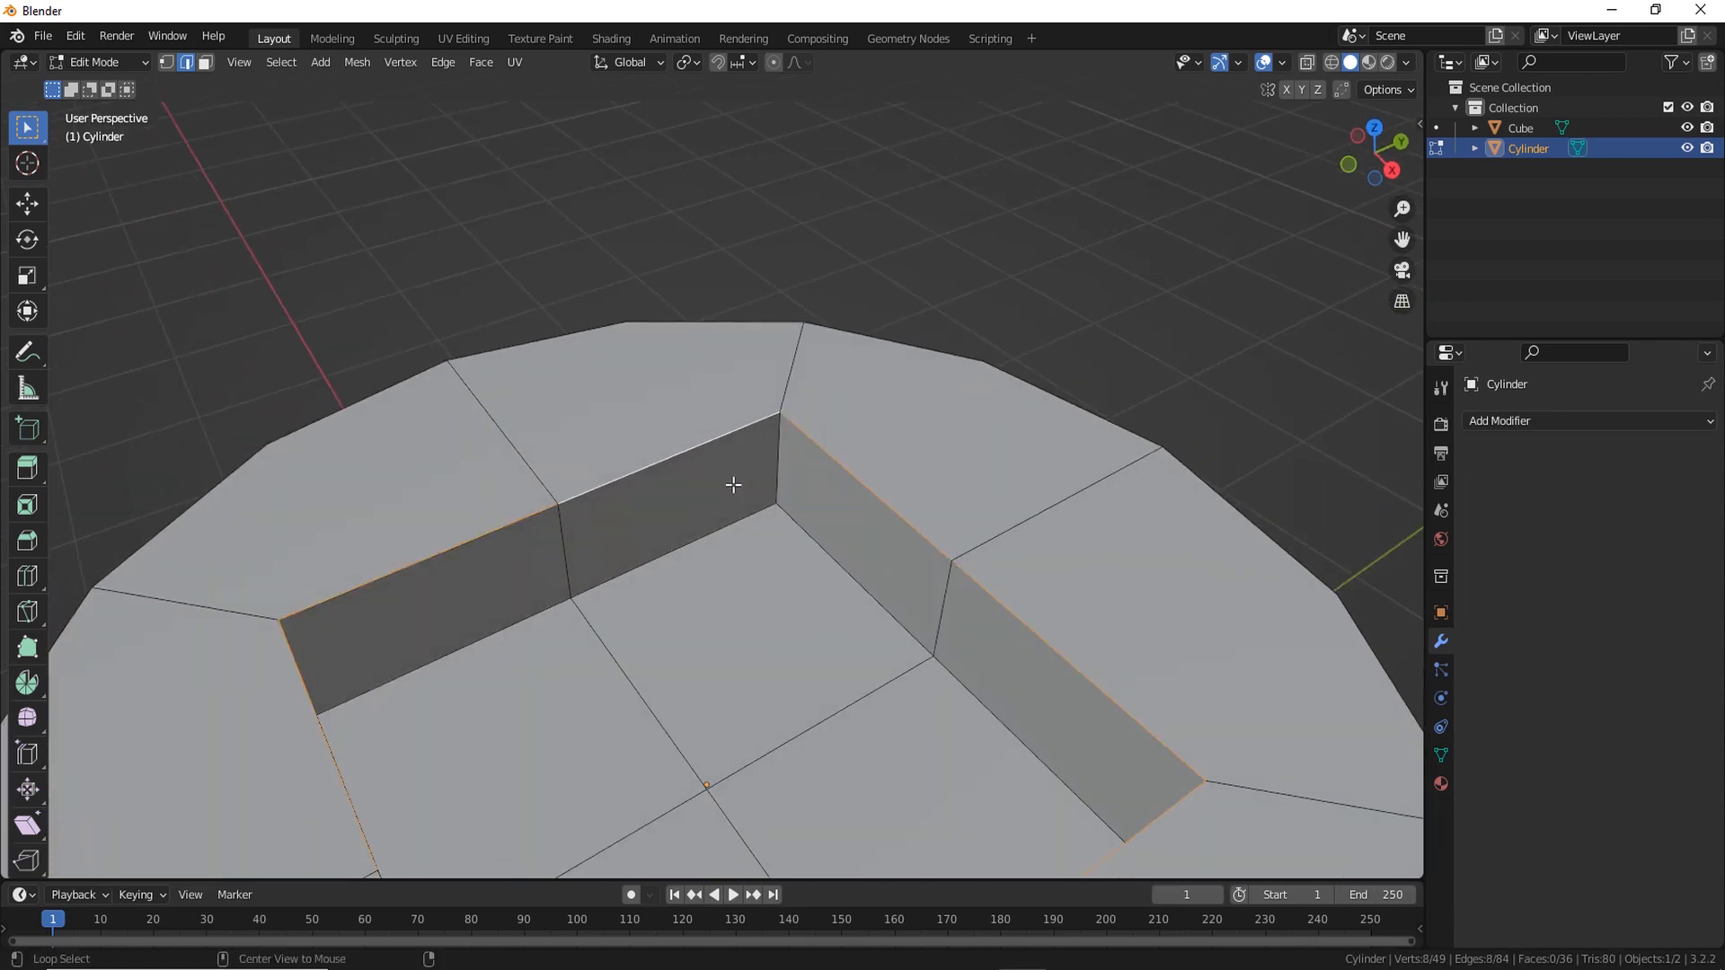
# Add all the edges around the pocket floor's perimeter to the selection
pyautogui.moveTo(719, 462); pyautogui.dragTo(808, 422, button='middle')
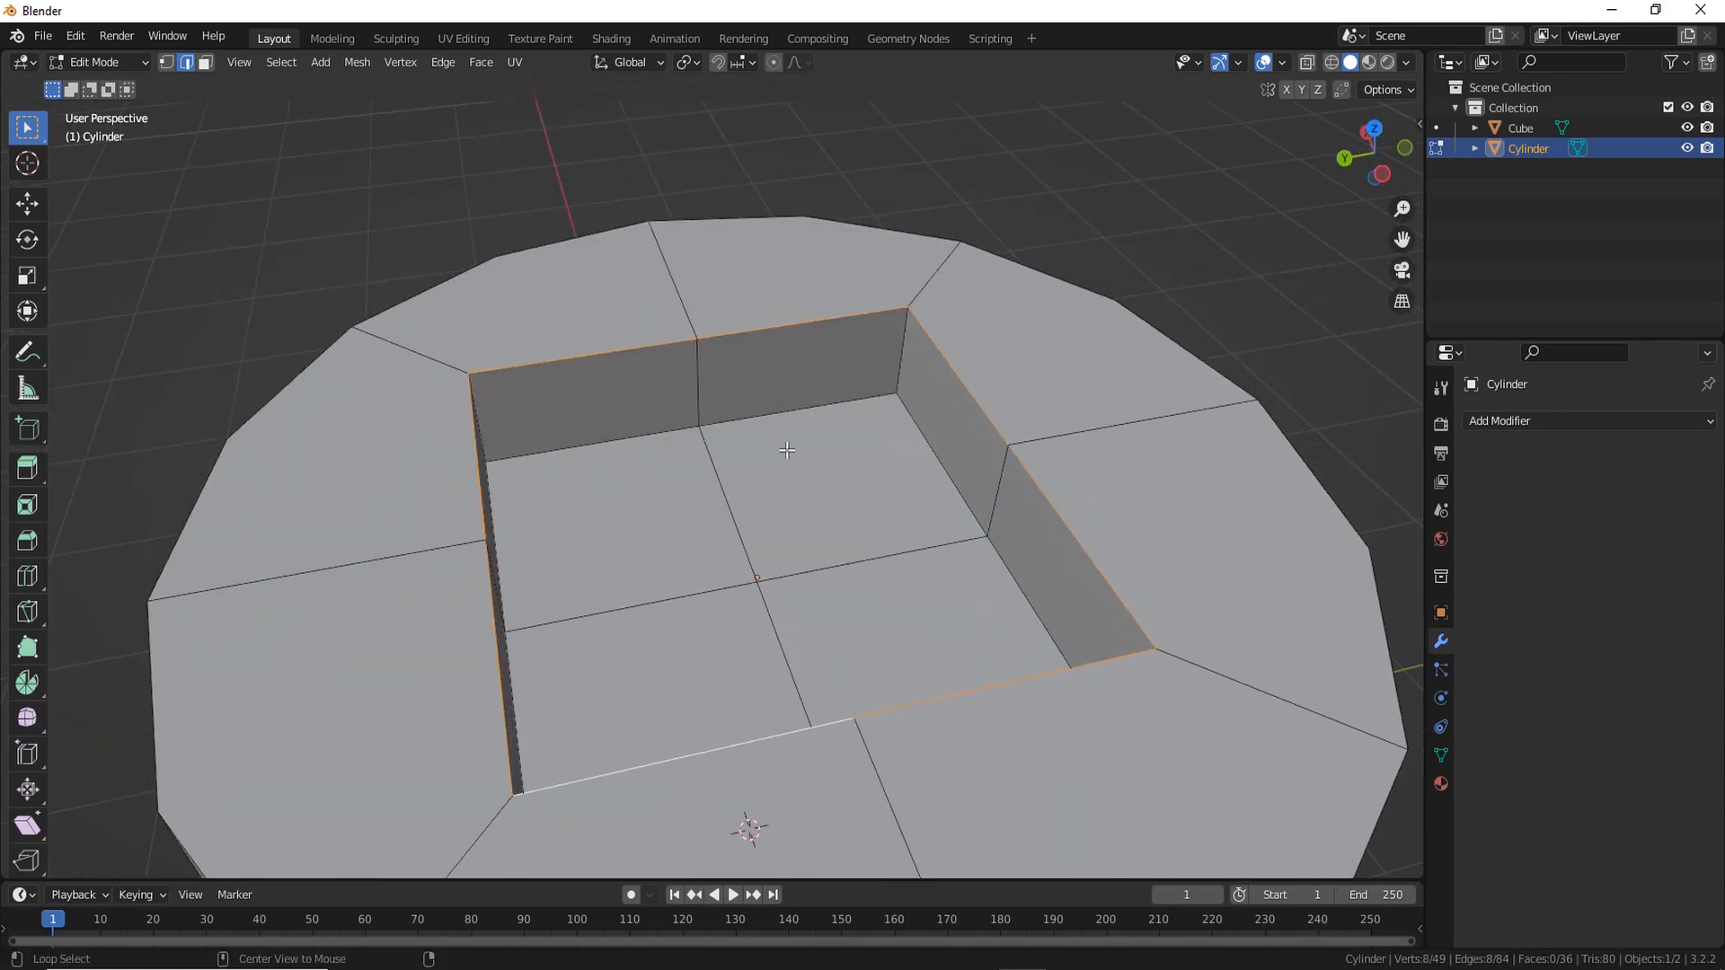
pyautogui.keyDown('alt'); pyautogui.keyDown('shift'); pyautogui.click(837, 407); pyautogui.keyUp('shift'); pyautogui.keyUp('alt')
pyautogui.moveTo(952, 489); pyautogui.dragTo(782, 524, button='middle')
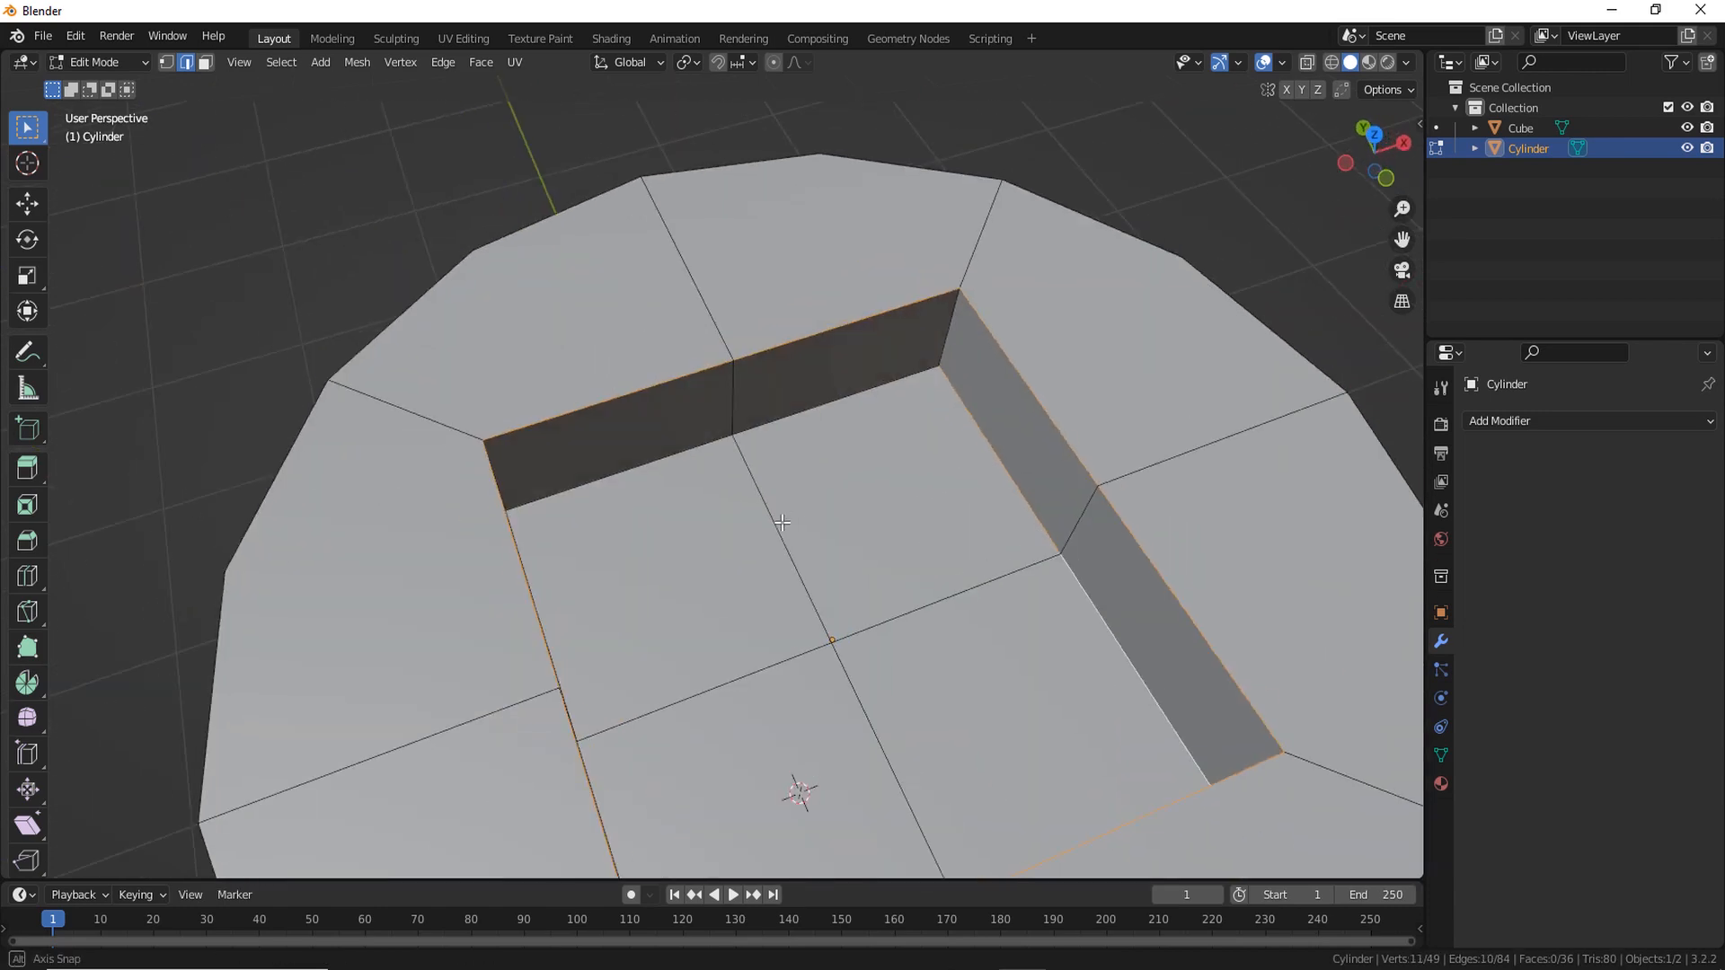
pyautogui.keyDown('alt'); pyautogui.keyDown('shift'); pyautogui.click(842, 397); pyautogui.keyUp('shift'); pyautogui.keyUp('alt')
pyautogui.moveTo(873, 569); pyautogui.dragTo(597, 503, button='middle')
pyautogui.keyDown('alt'); pyautogui.keyDown('shift'); pyautogui.click(755, 510); pyautogui.keyUp('shift'); pyautogui.keyUp('alt')
pyautogui.keyDown('alt'); pyautogui.keyDown('shift'); pyautogui.click(656, 415); pyautogui.keyUp('shift'); pyautogui.keyUp('alt')
pyautogui.moveTo(656, 415); pyautogui.dragTo(744, 420, button='middle')
# Add the four vertical corner edges of the pocket to the selection
pyautogui.keyDown('shift'); pyautogui.click(765, 344); pyautogui.keyUp('shift')
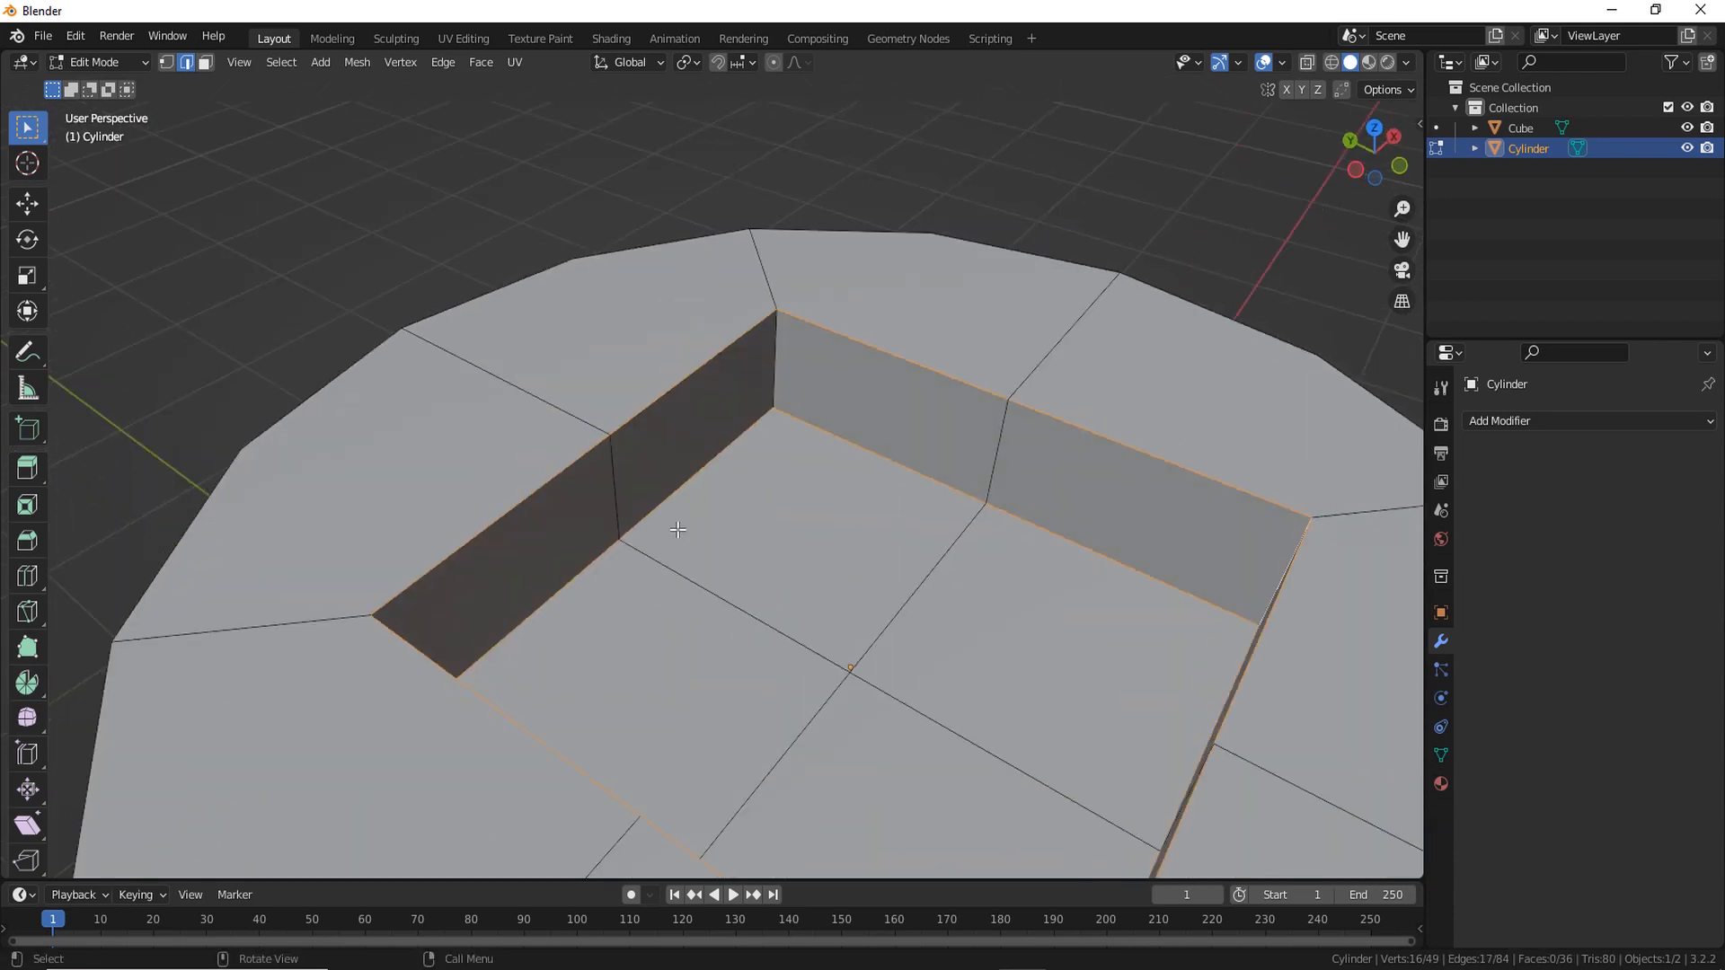
pyautogui.moveTo(911, 625); pyautogui.dragTo(721, 604, button='middle')
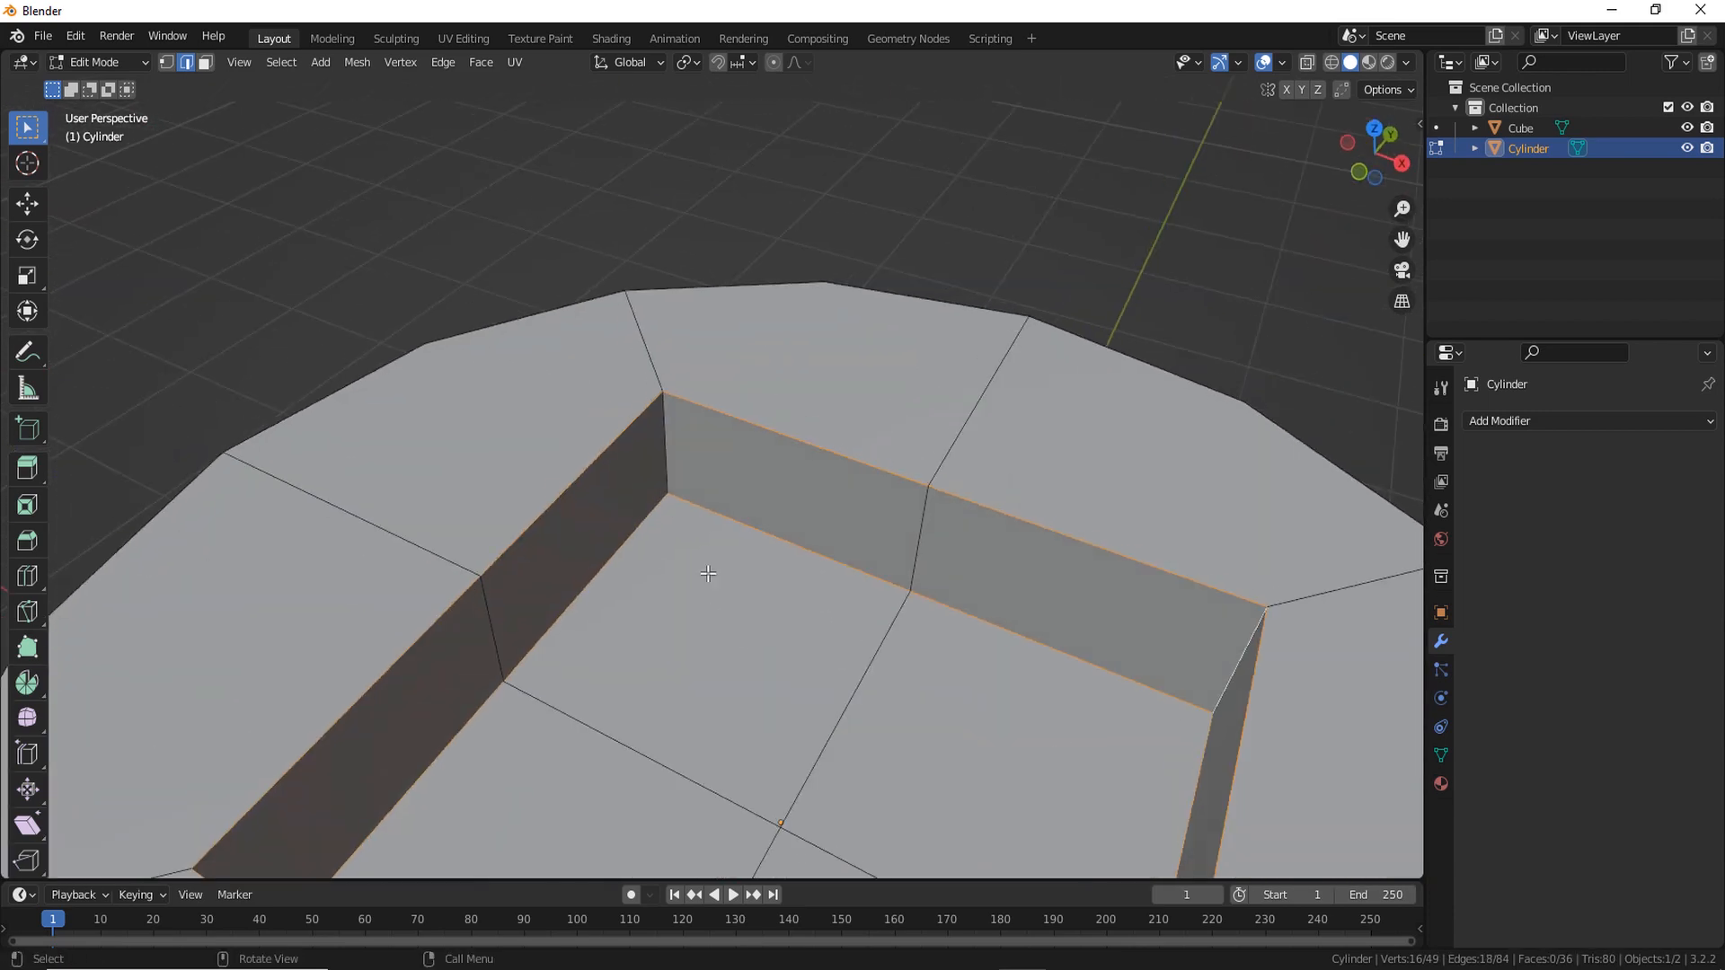
pyautogui.keyDown('shift'); pyautogui.click(668, 475); pyautogui.keyUp('shift')
pyautogui.moveTo(764, 672); pyautogui.dragTo(585, 660, button='middle')
pyautogui.keyDown('shift'); pyautogui.click(462, 438); pyautogui.keyUp('shift')
pyautogui.moveTo(462, 438); pyautogui.dragTo(744, 715, button='middle')
pyautogui.scroll(-5, 744, 716)
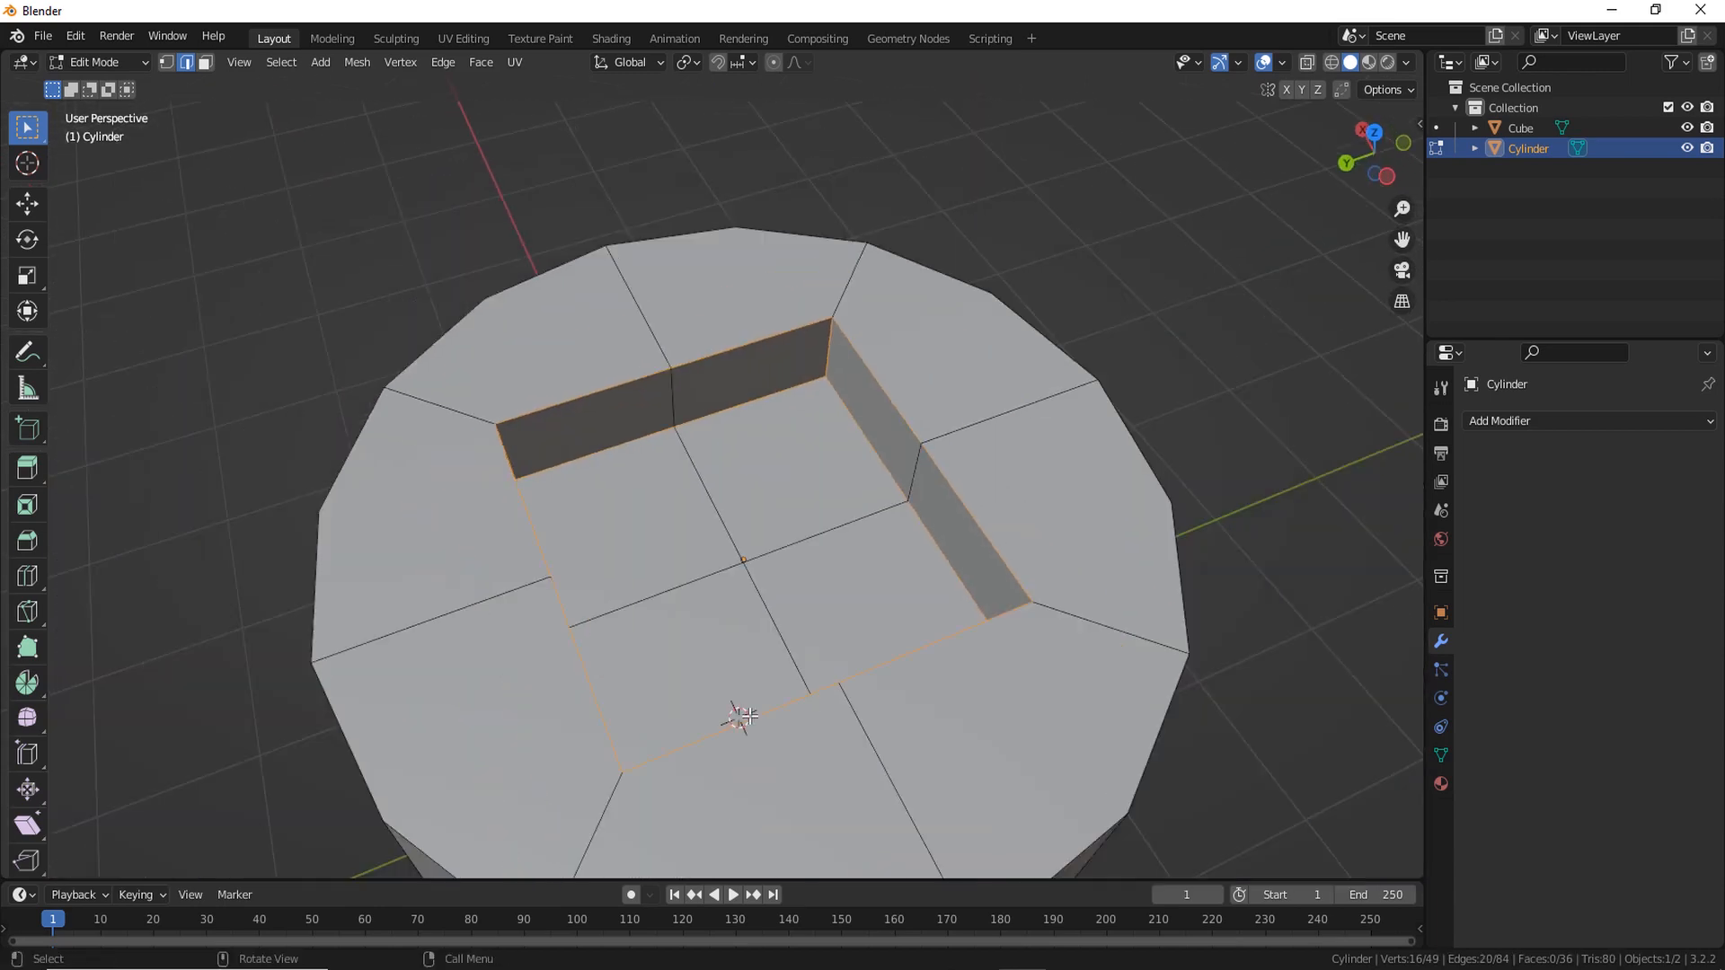
# Bevel the selected pocket edges with a width of 0.03 m and 2 segments
pyautogui.scroll(3, 812, 682)
pyautogui.hotkey('ctrl', 'b')
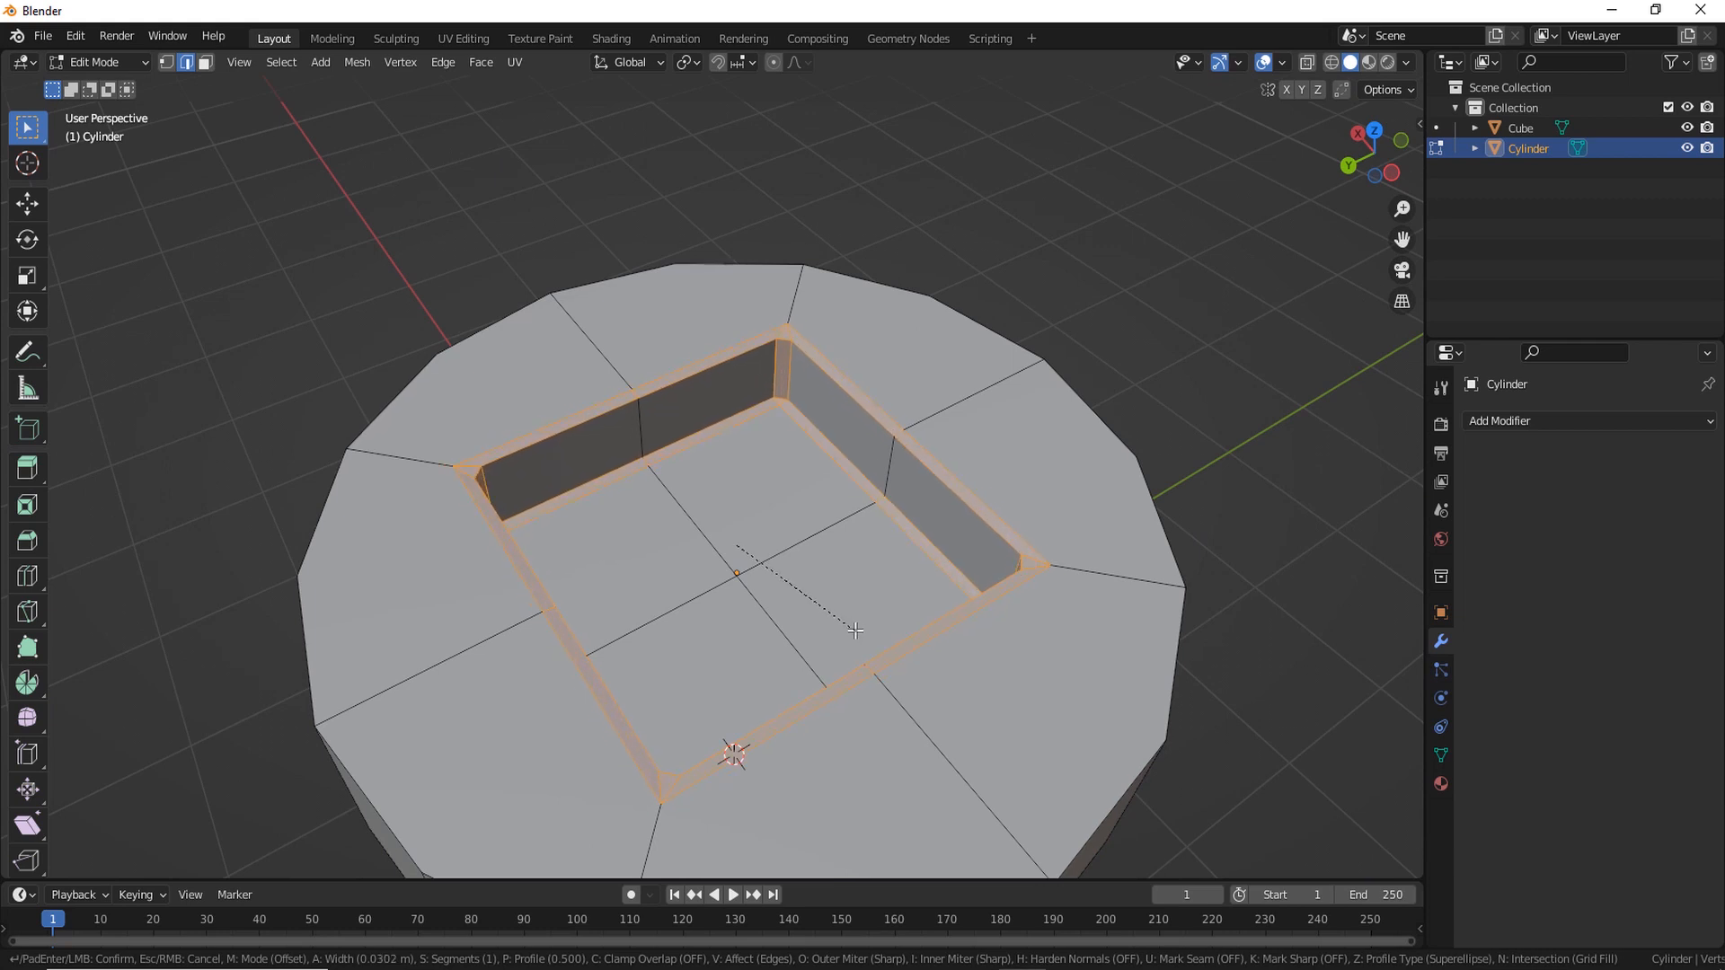
pyautogui.click(855, 631)
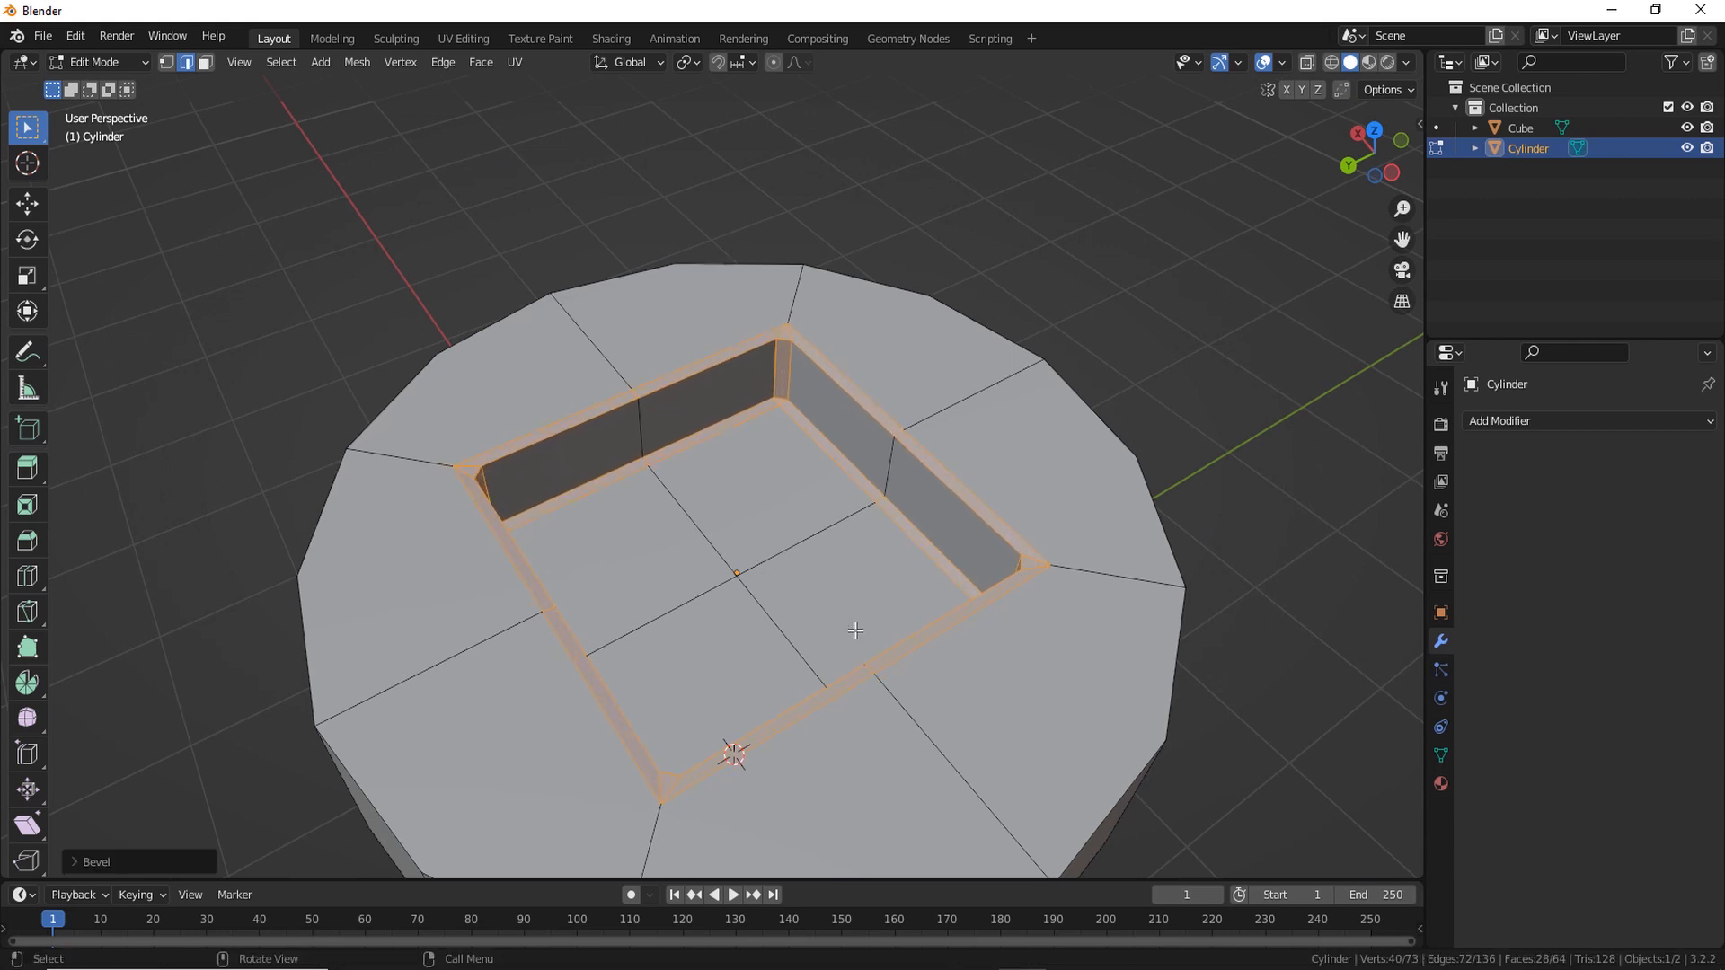
pyautogui.click(74, 864)
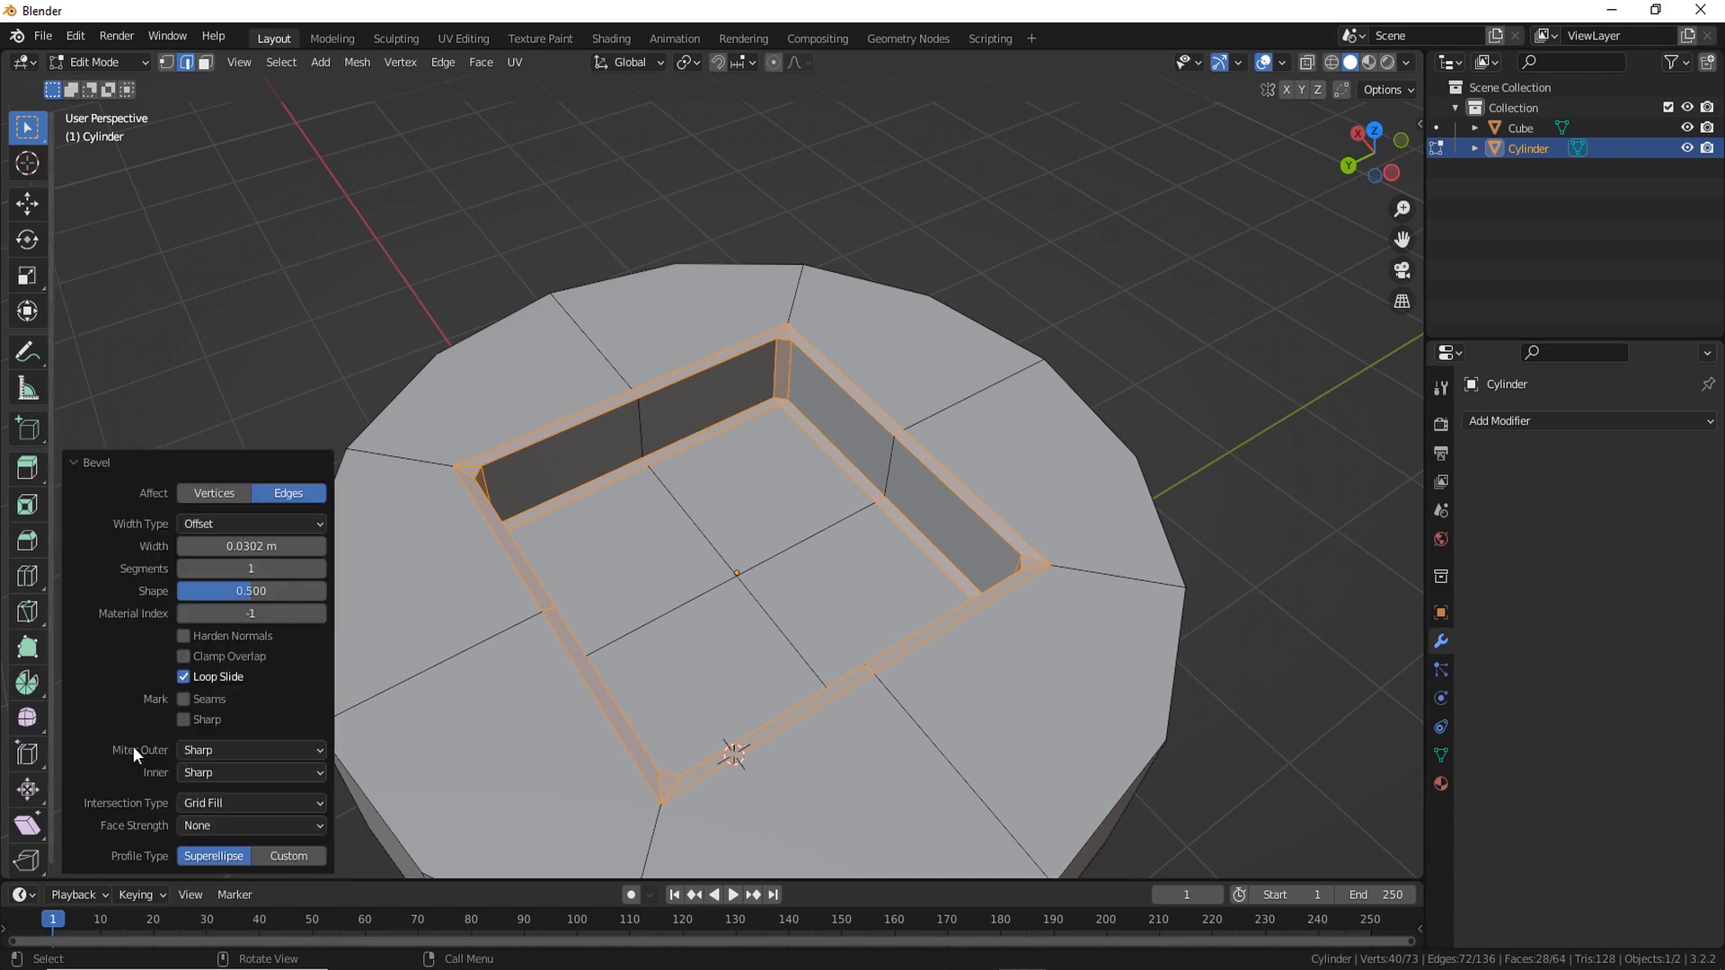
pyautogui.click(317, 568)
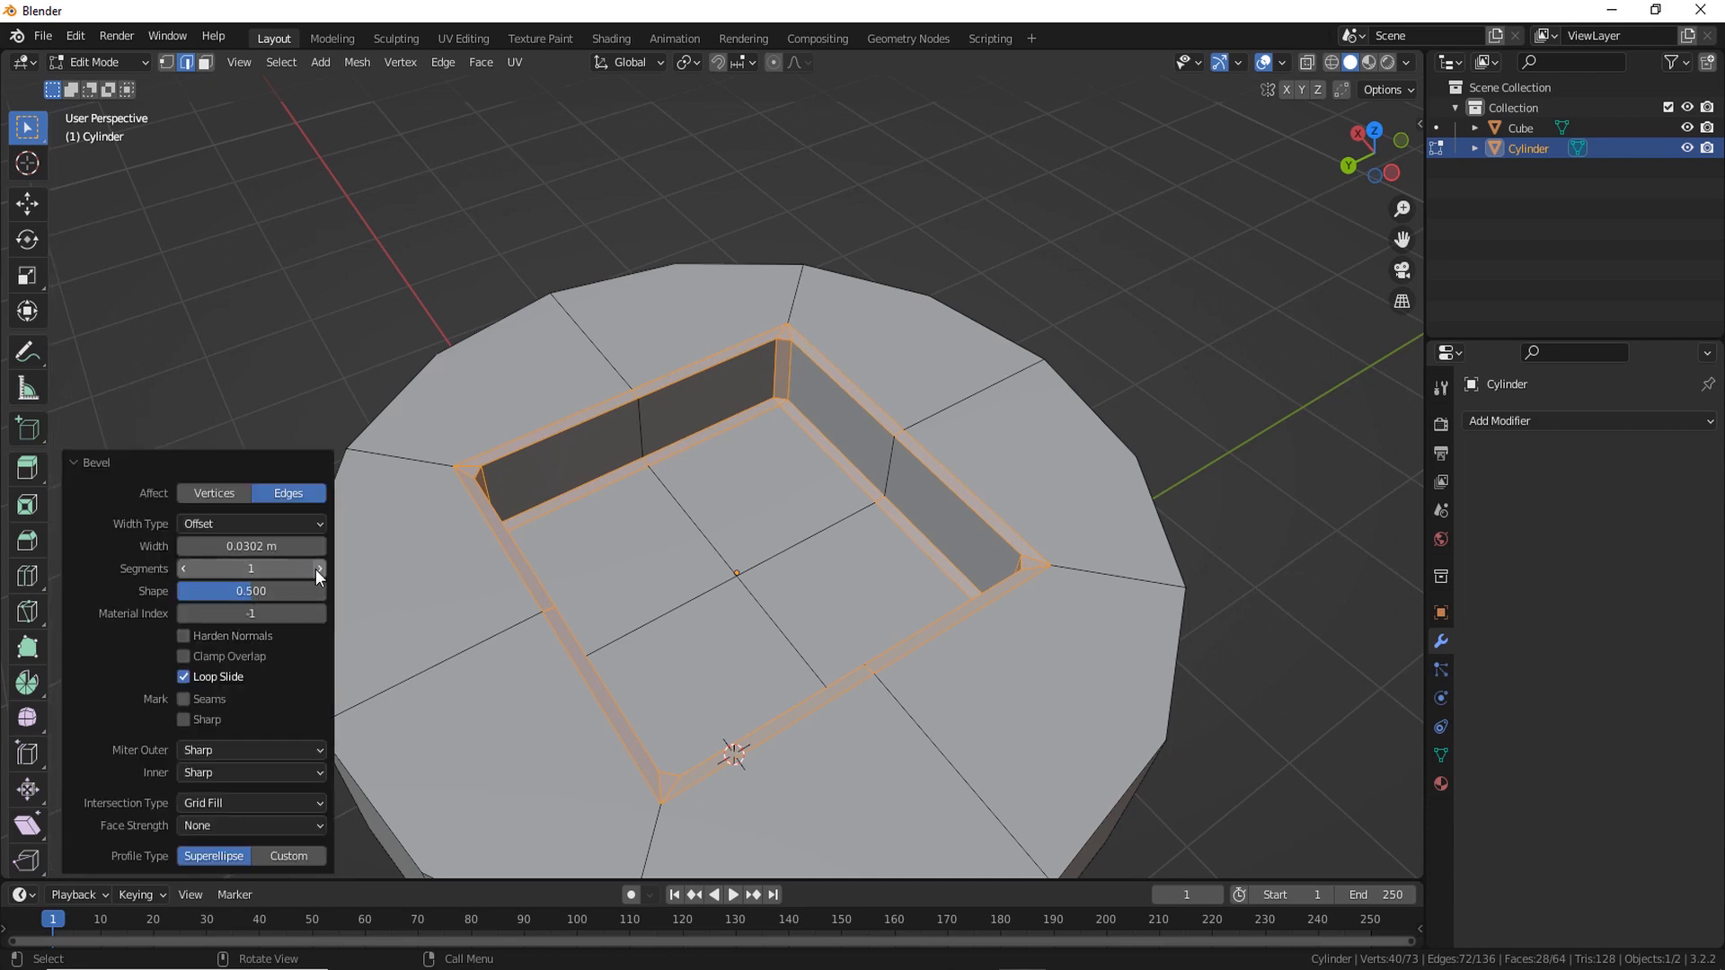
pyautogui.click(238, 546)
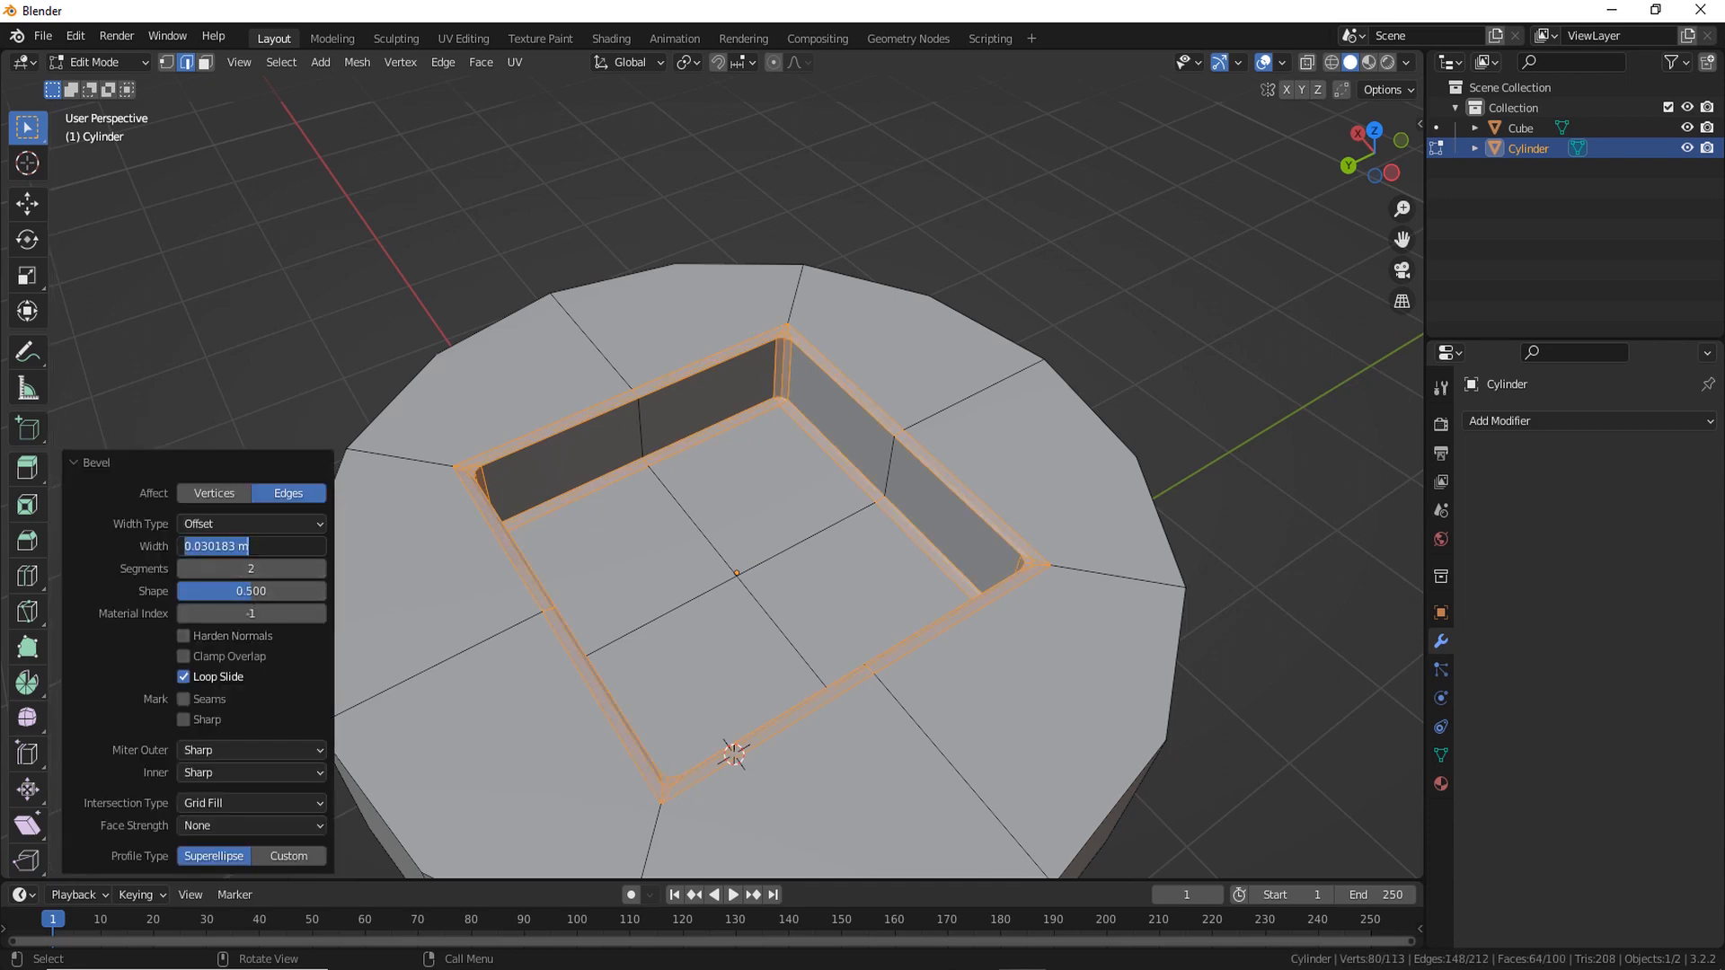
pyautogui.press('BackSpace')
pyautogui.press('Return')
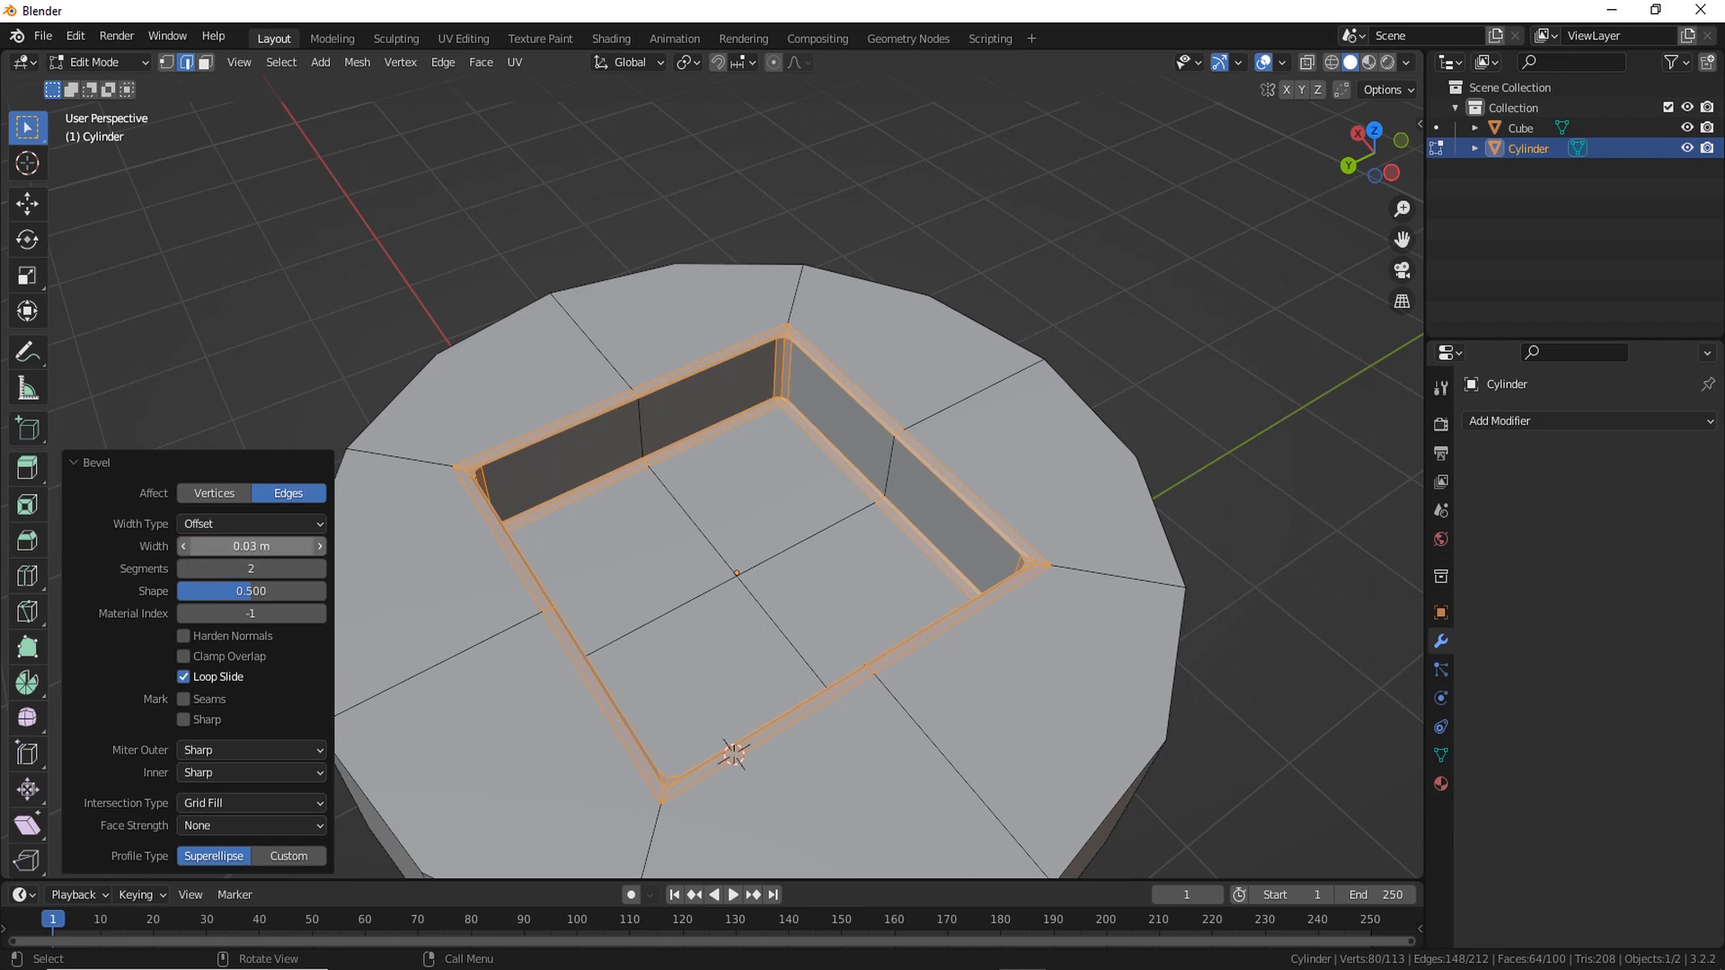
pyautogui.click(75, 462)
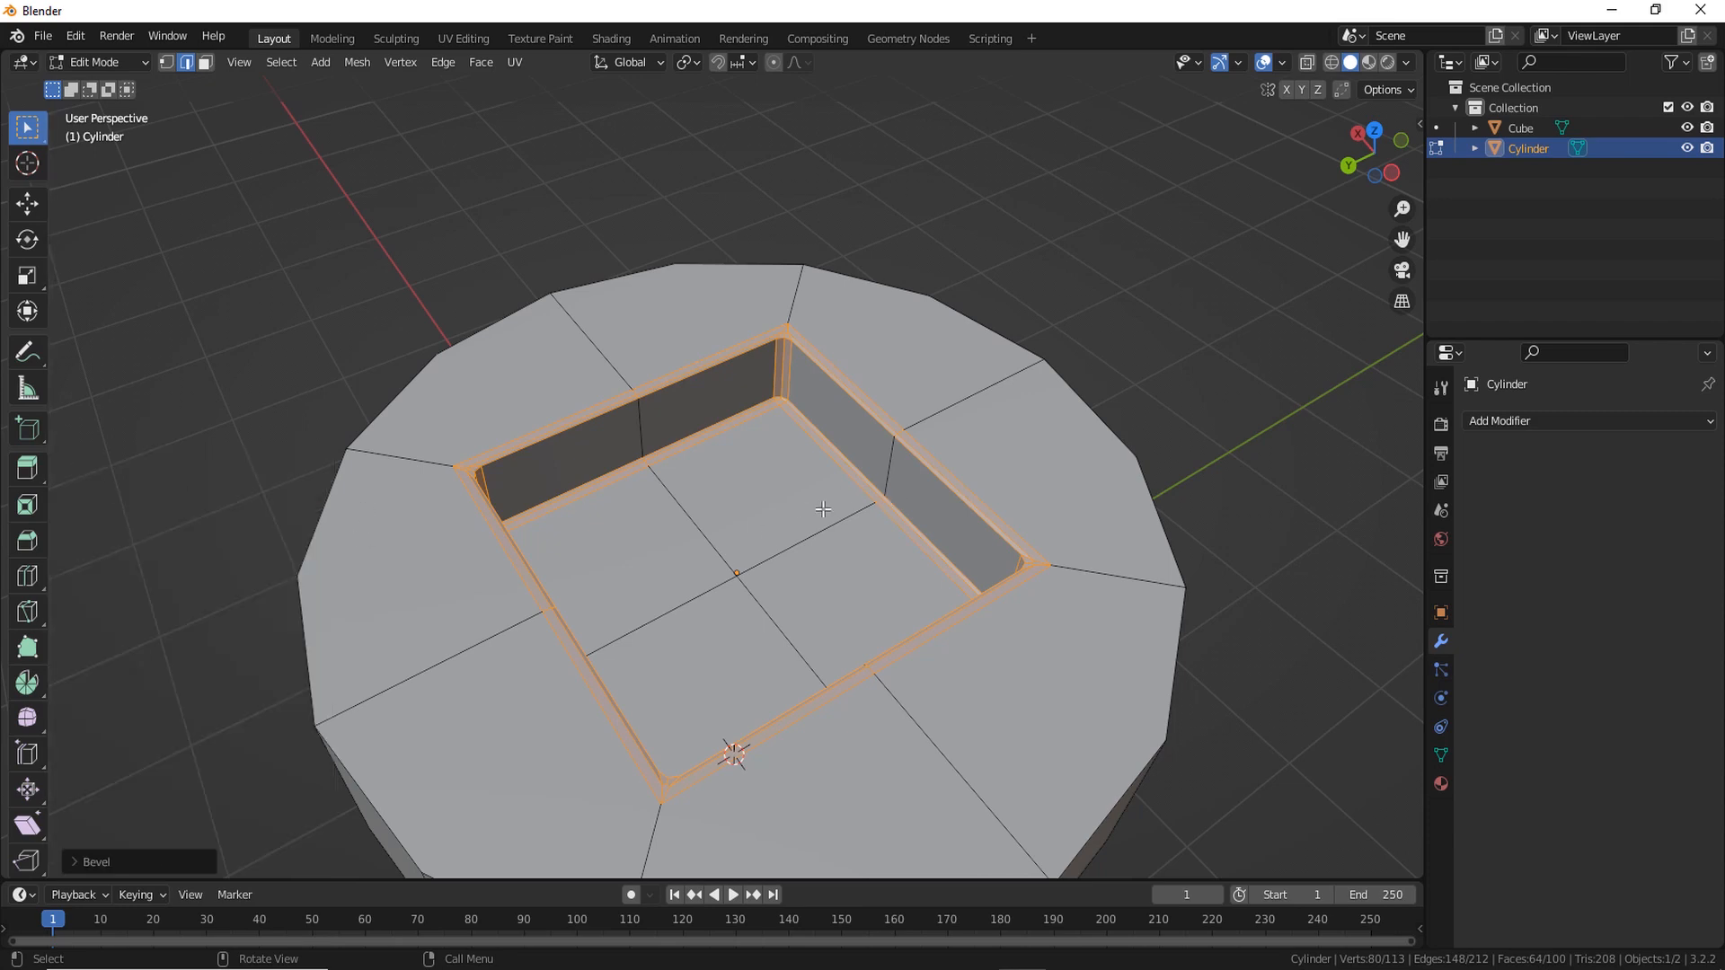
# Inspect the bevelled pocket corners, undo the bevel and return to Object Mode
pyautogui.scroll(2, 836, 503)
pyautogui.keyDown('shift'); pyautogui.moveTo(847, 500); pyautogui.dragTo(836, 606, button='middle'); pyautogui.keyUp('shift')
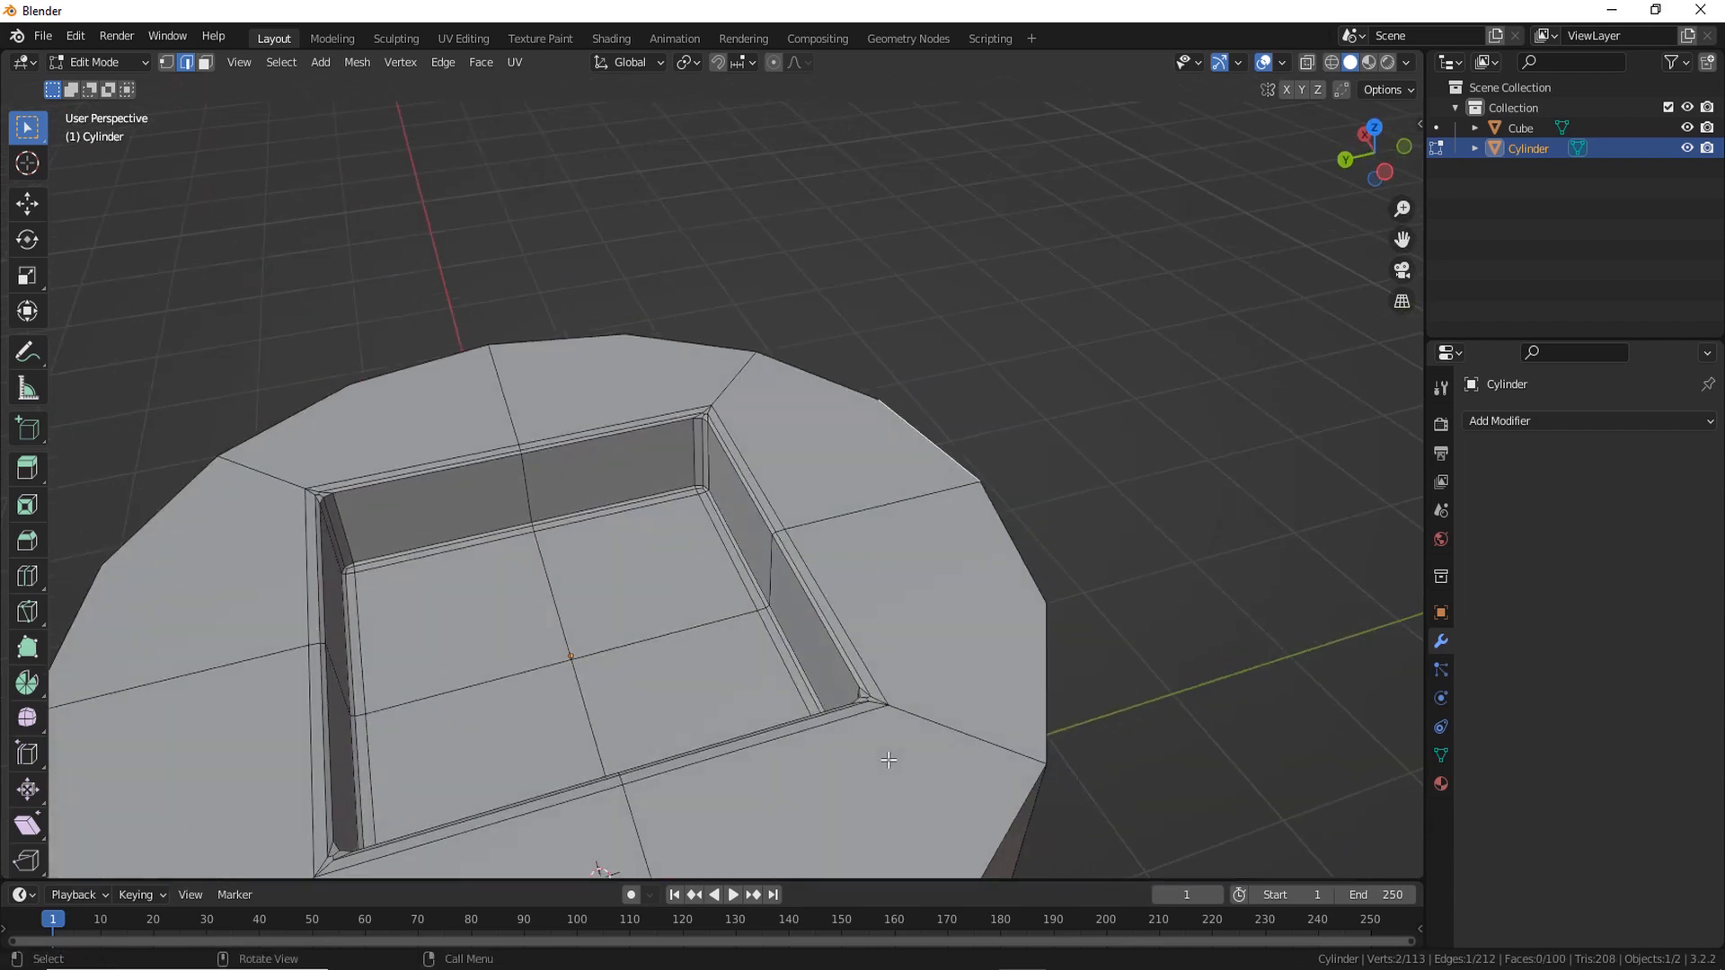
pyautogui.scroll(5, 882, 757)
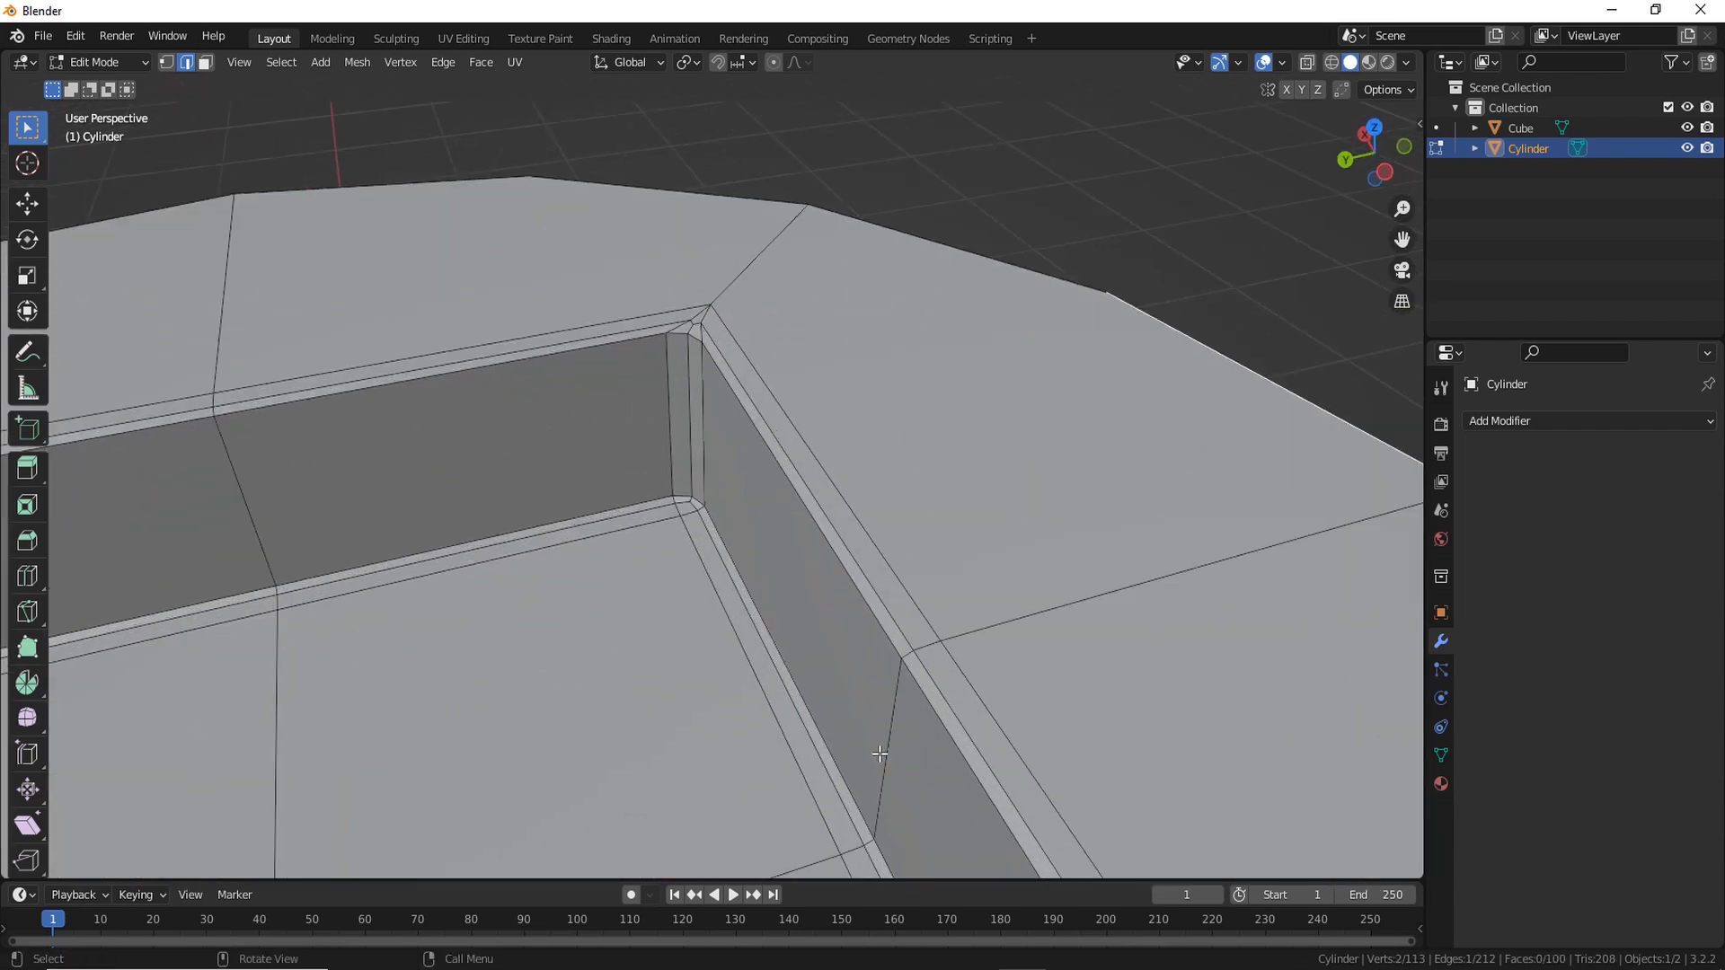
pyautogui.moveTo(877, 755); pyautogui.dragTo(821, 676, button='middle')
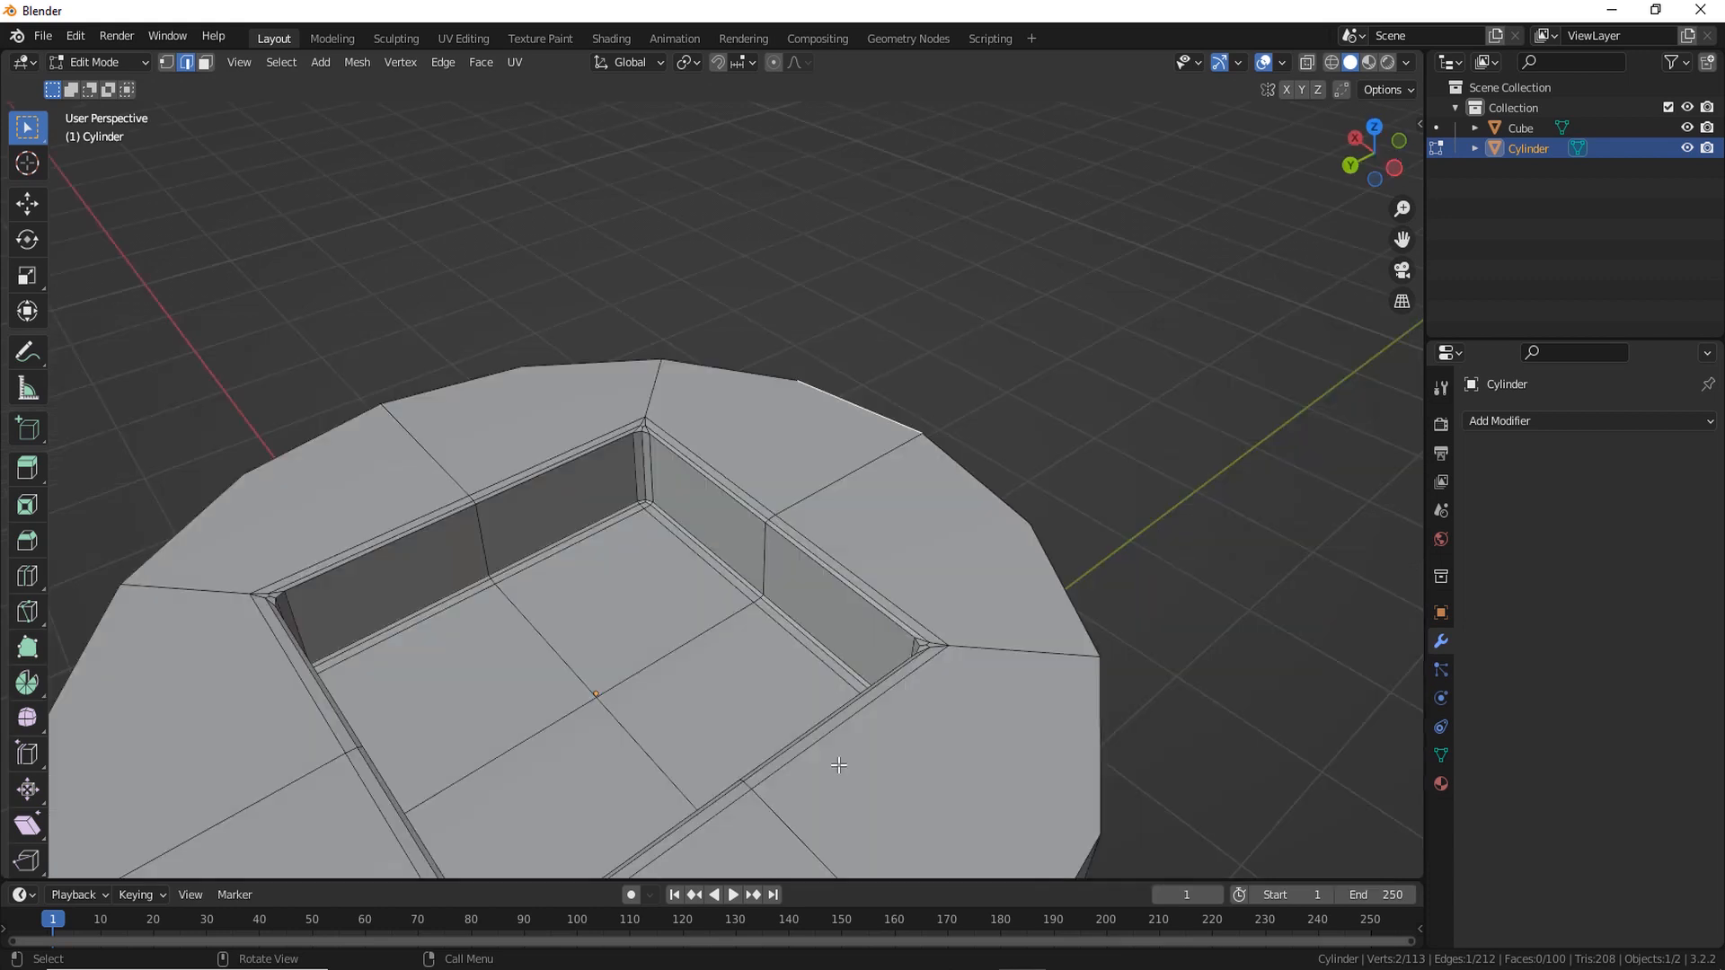
pyautogui.moveTo(796, 737); pyautogui.dragTo(832, 649, button='middle')
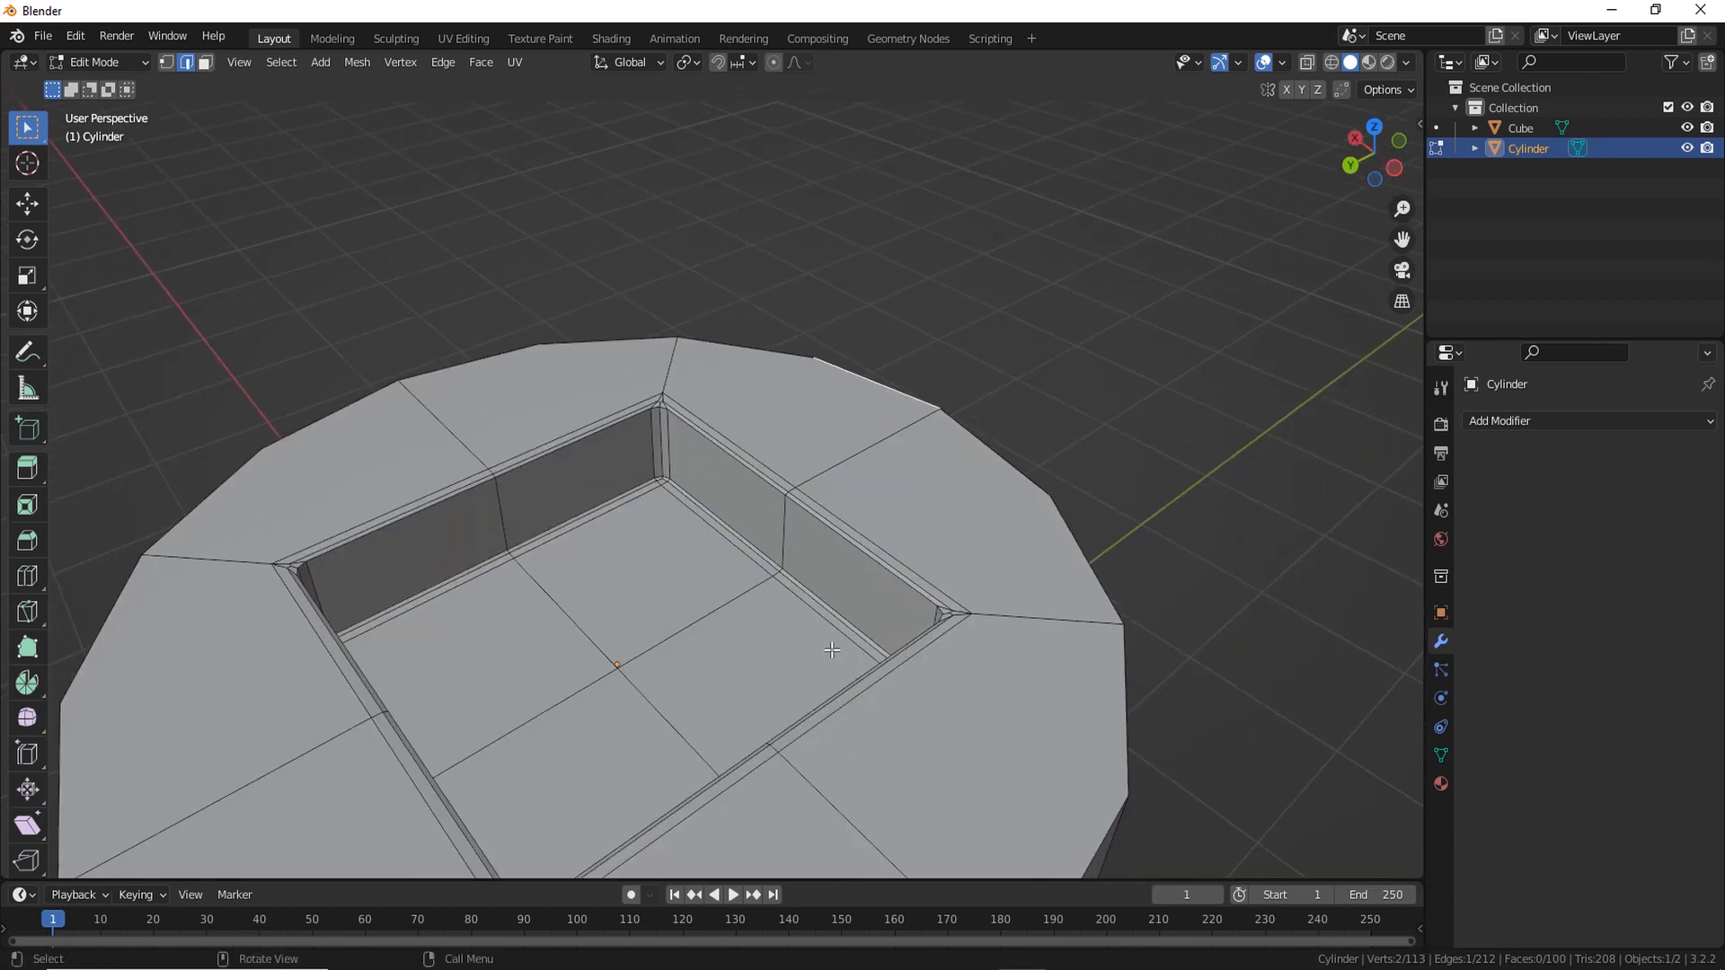
pyautogui.hotkey('ctrl', 'z')
pyautogui.hotkey('ctrl', 'z')
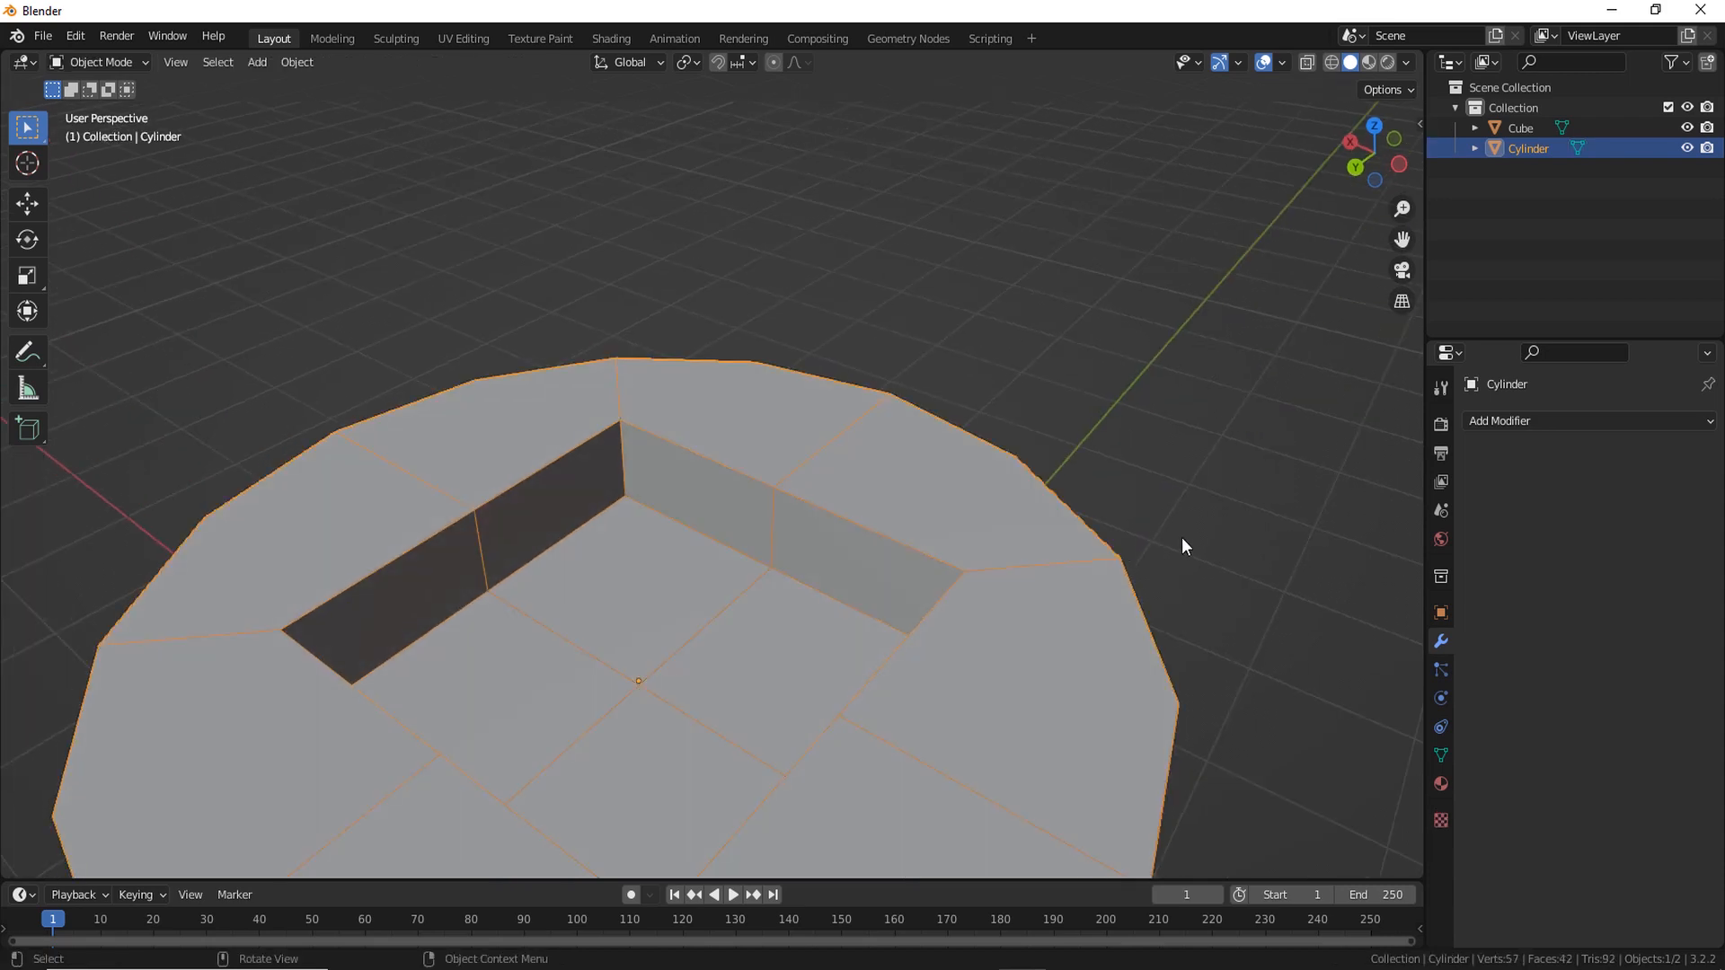
pyautogui.click(1196, 494)
pyautogui.hotkey('ctrl', 'z')
# Apply all transforms to the disc
pyautogui.hotkey('ctrl', 'a')
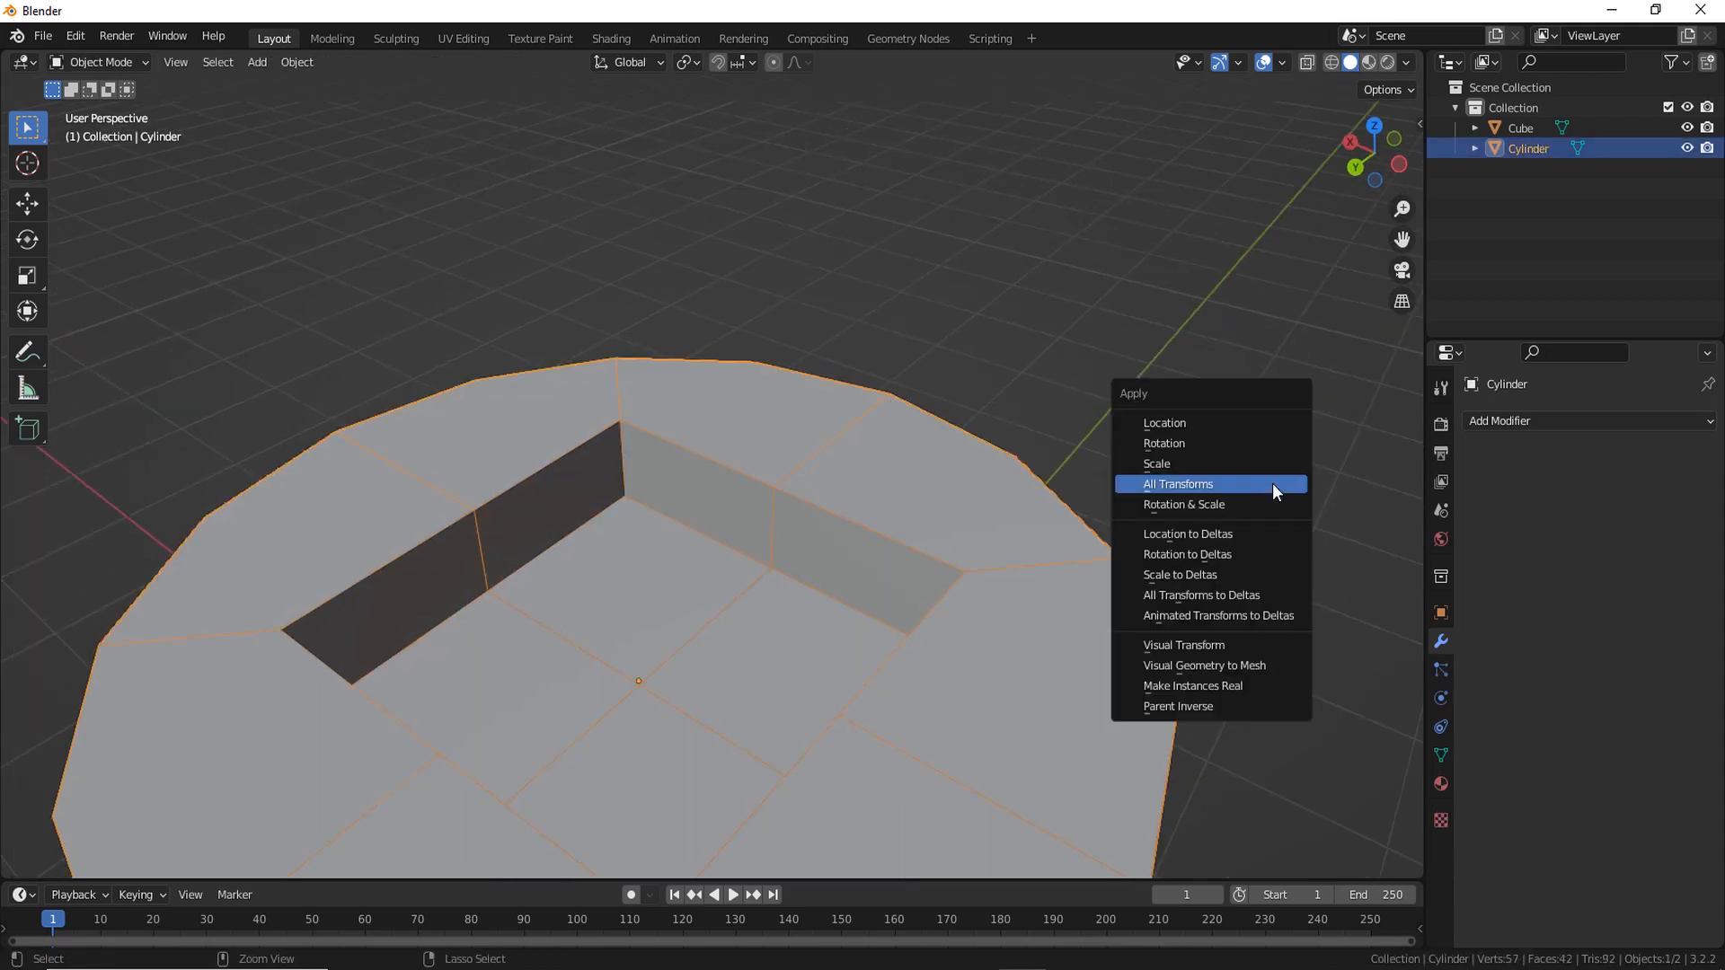
pyautogui.click(1184, 487)
pyautogui.moveTo(1275, 585); pyautogui.dragTo(1059, 572, button='middle')
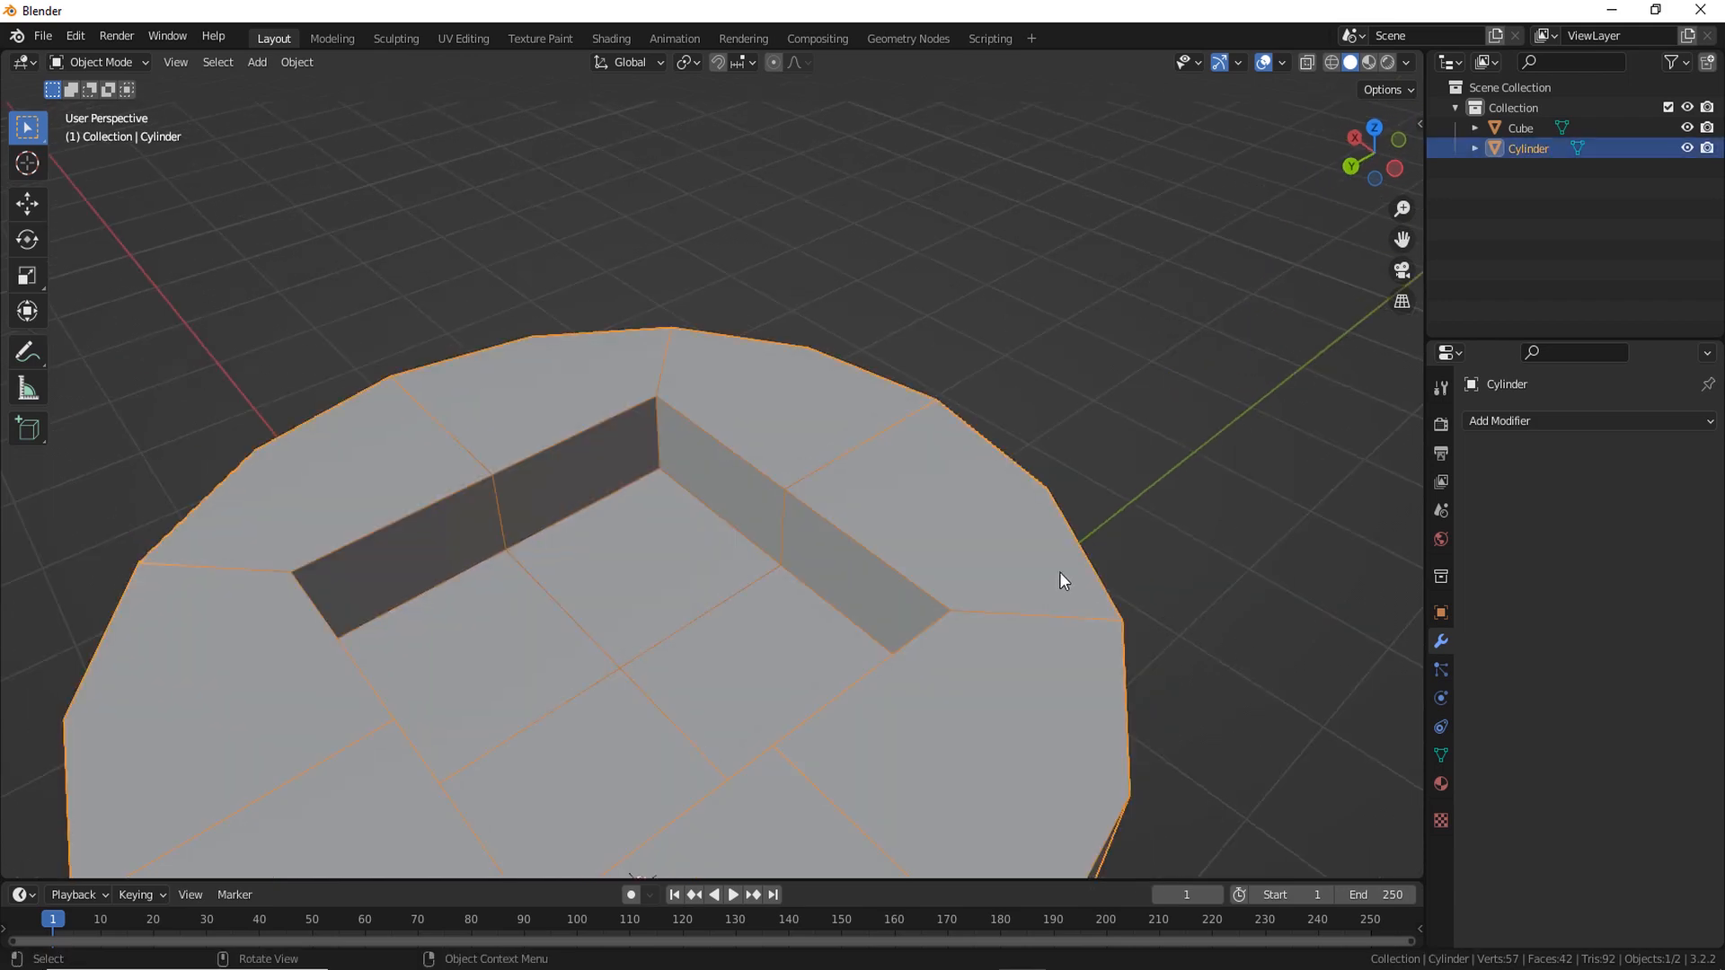
# Bevel the selected pocket edges of the disc with a width of 0.03 m and 2 segments
pyautogui.press('Tab')
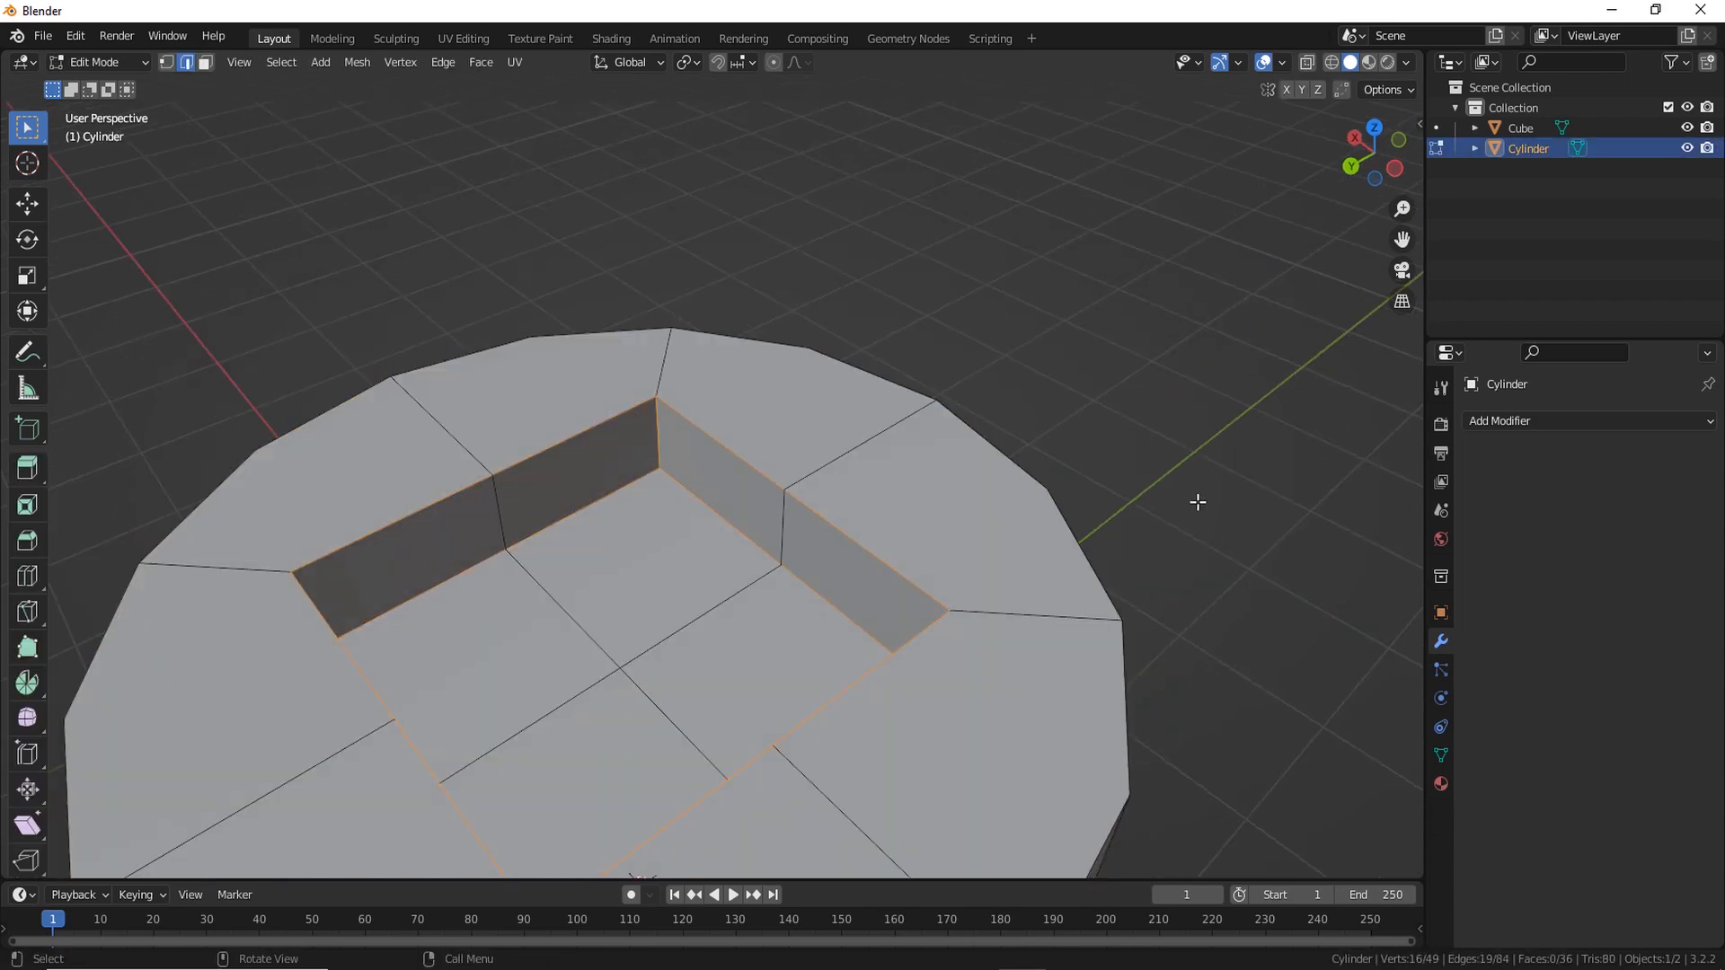
pyautogui.scroll(5, 1197, 501)
pyautogui.scroll(-4, 689, 591)
pyautogui.keyDown('shift'); pyautogui.moveTo(690, 597); pyautogui.dragTo(801, 593, button='middle'); pyautogui.keyUp('shift')
pyautogui.scroll(4, 828, 643)
pyautogui.hotkey('ctrl', 'b')
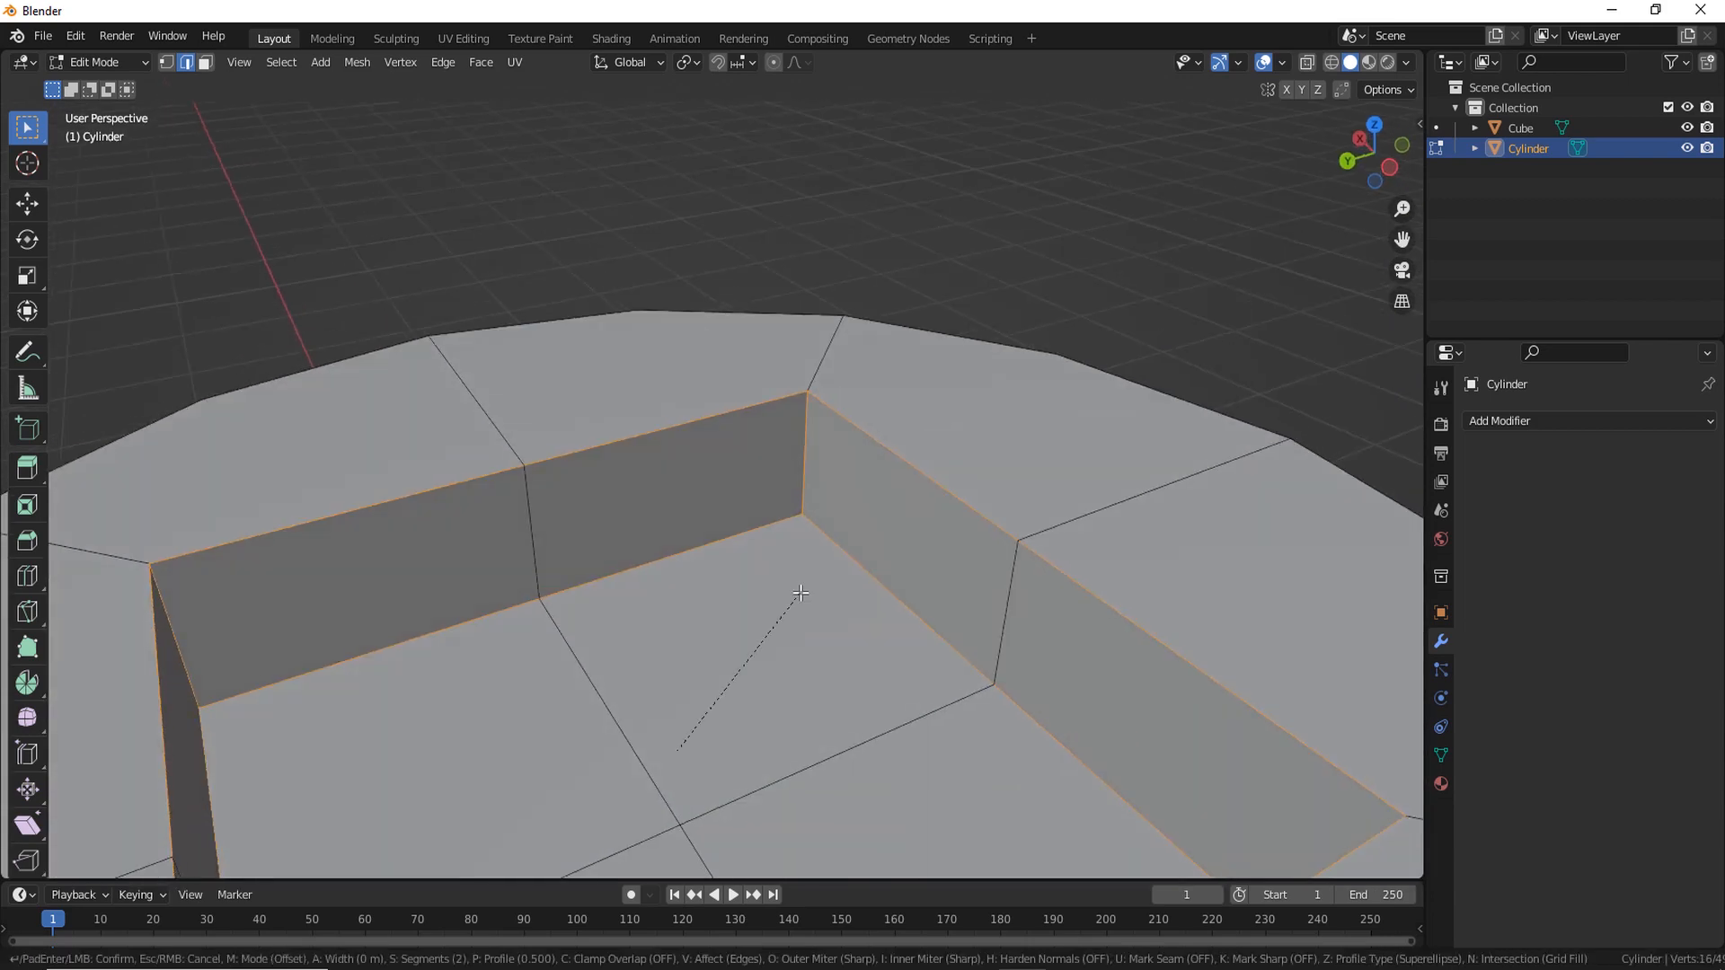
pyautogui.click(847, 607)
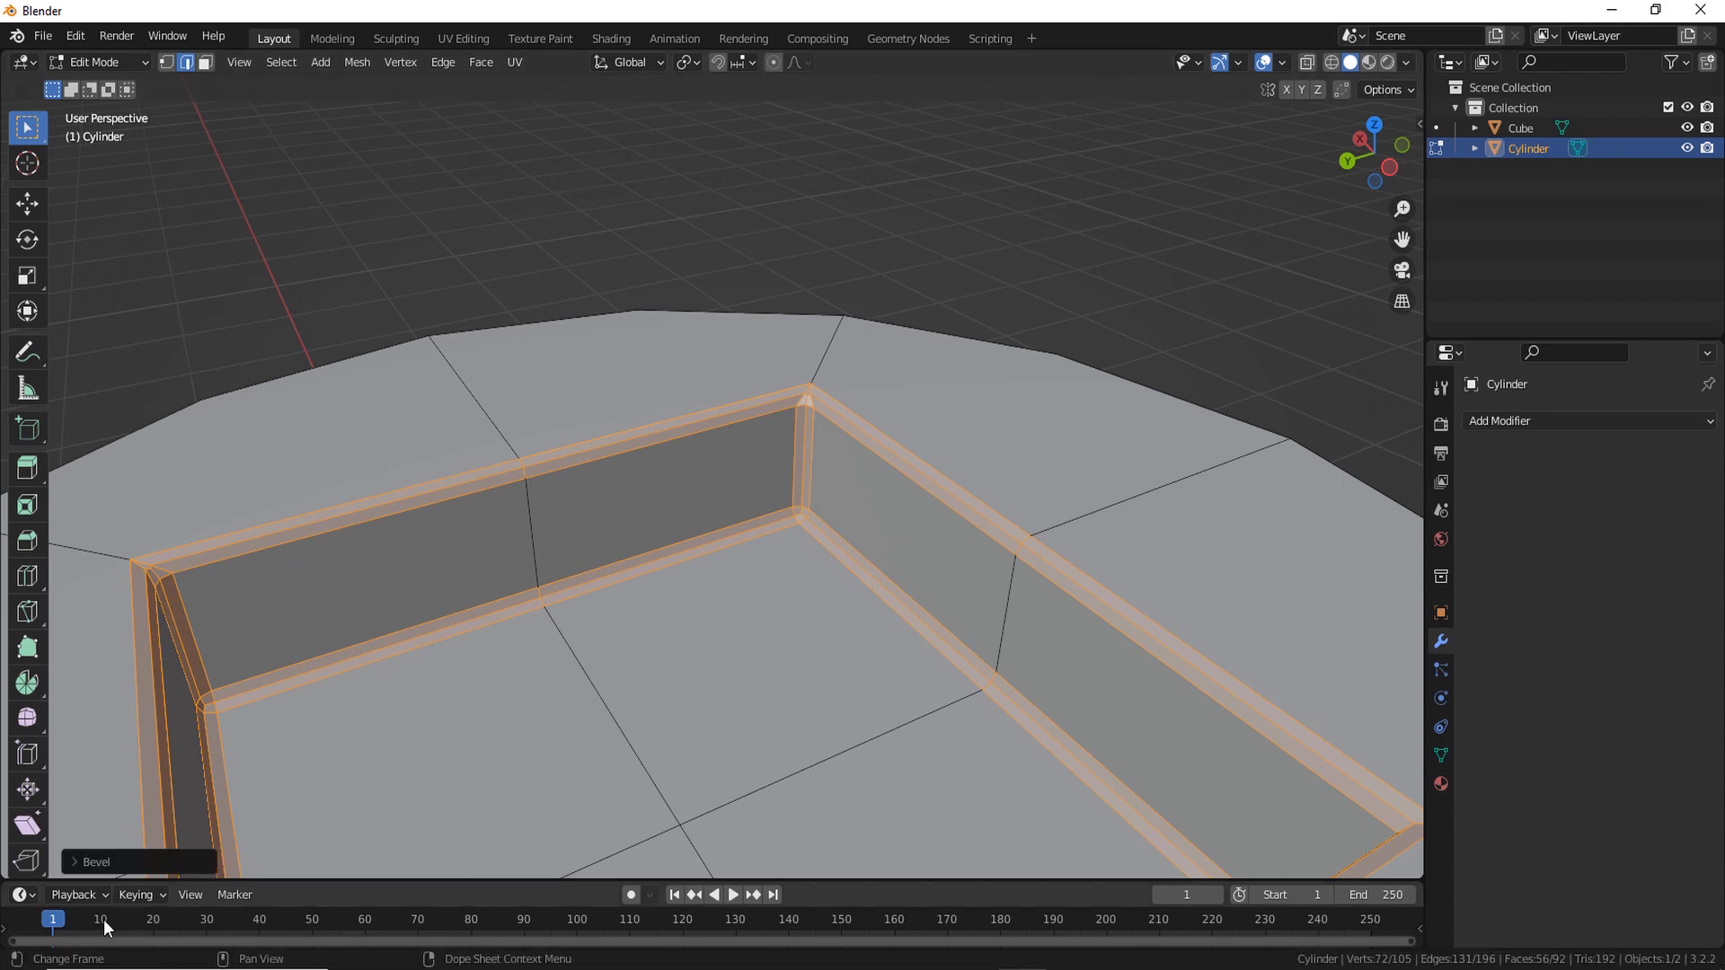
pyautogui.click(68, 859)
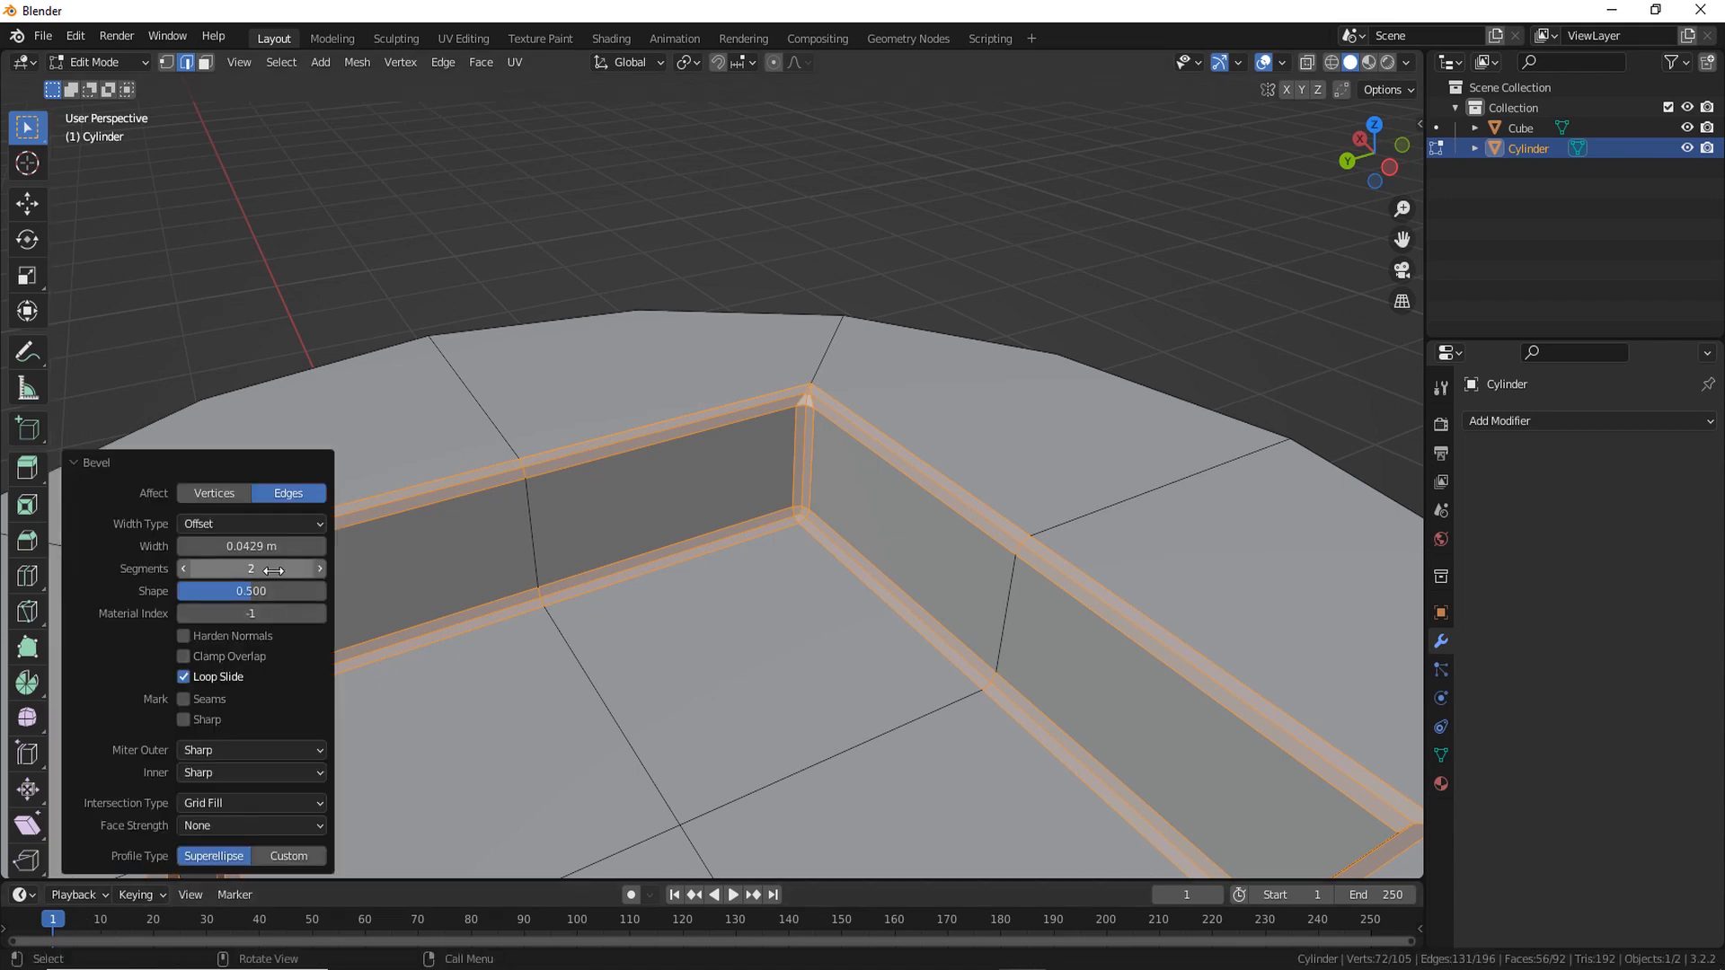
pyautogui.doubleClick(252, 546)
pyautogui.write('0.03')
pyautogui.press('Return')
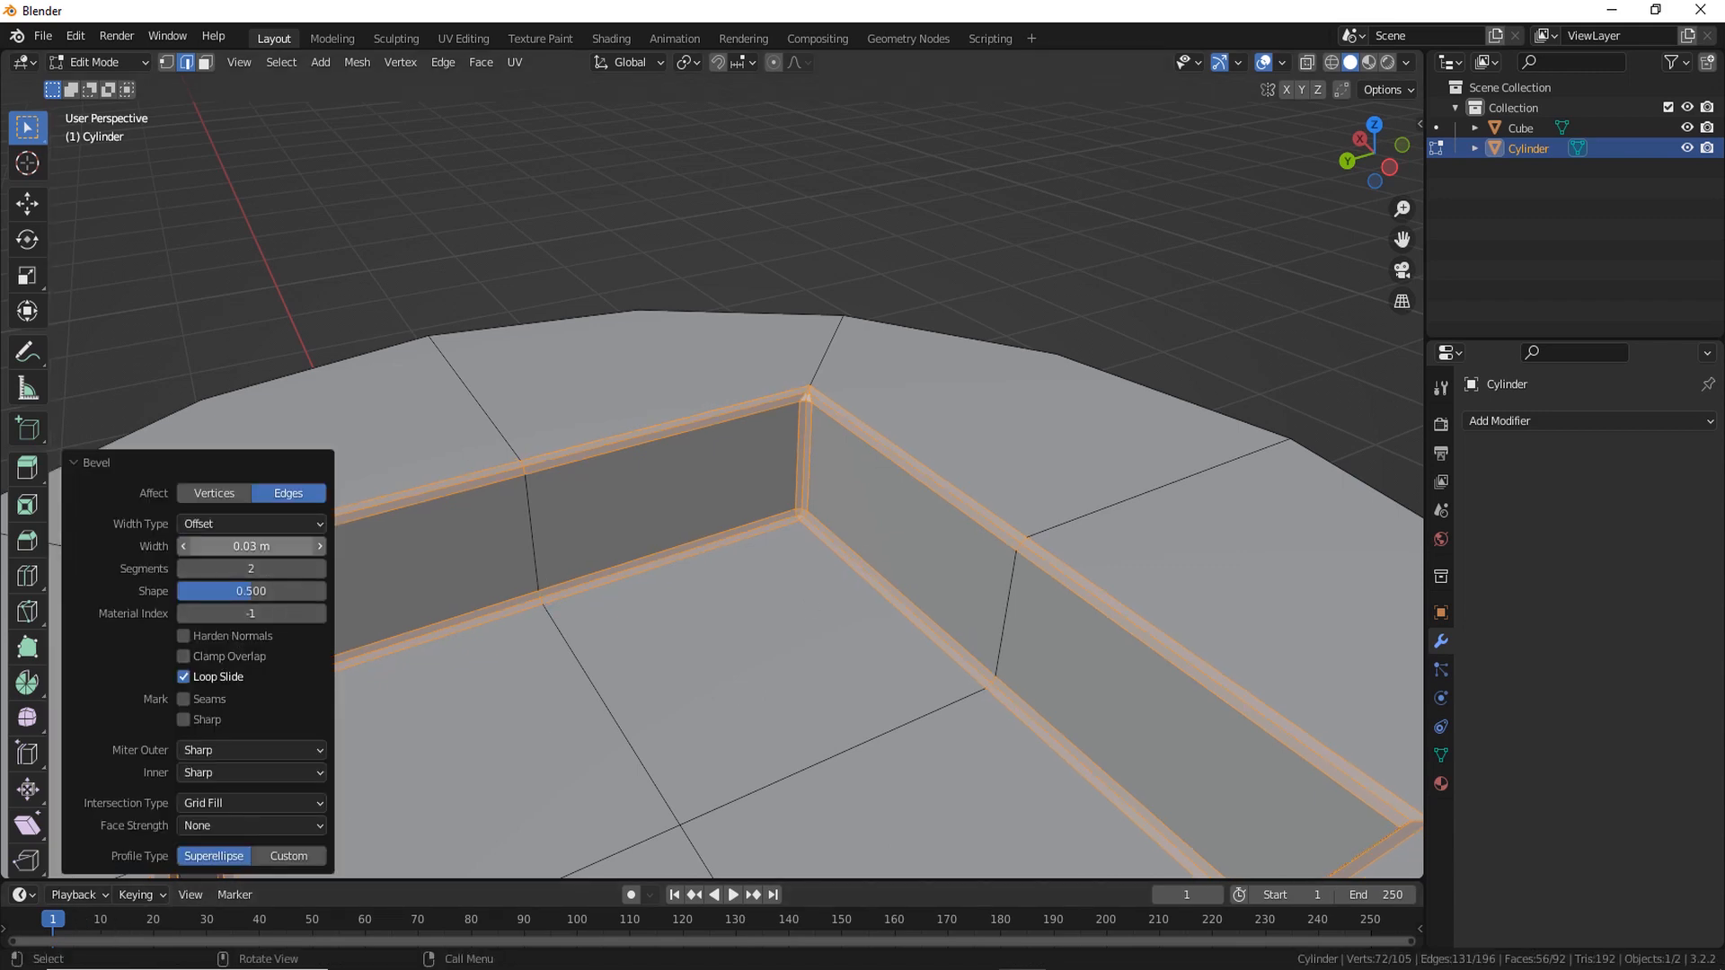
# Knife-cut across the rim bevel from the lighter wall's upper corner vertex to the bevel's outer edge, just beside the pocket corner
pyautogui.press('Tab')
pyautogui.scroll(2, 943, 620)
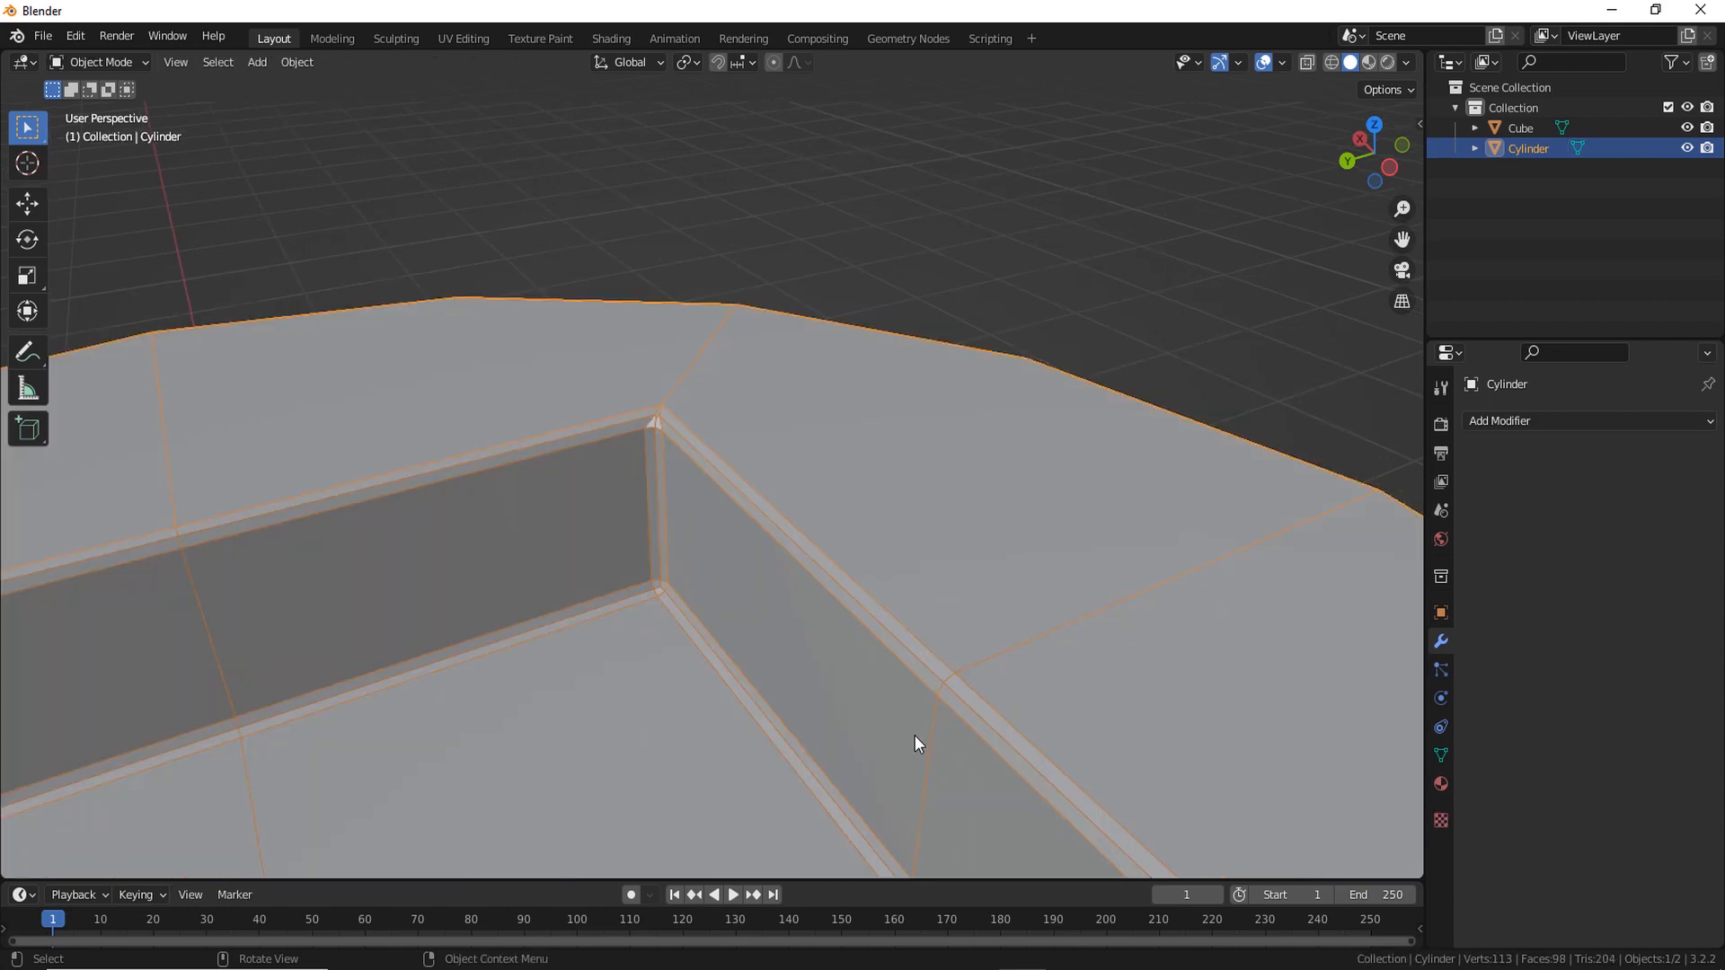
pyautogui.moveTo(916, 741); pyautogui.dragTo(974, 547, button='middle')
pyautogui.press('Tab')
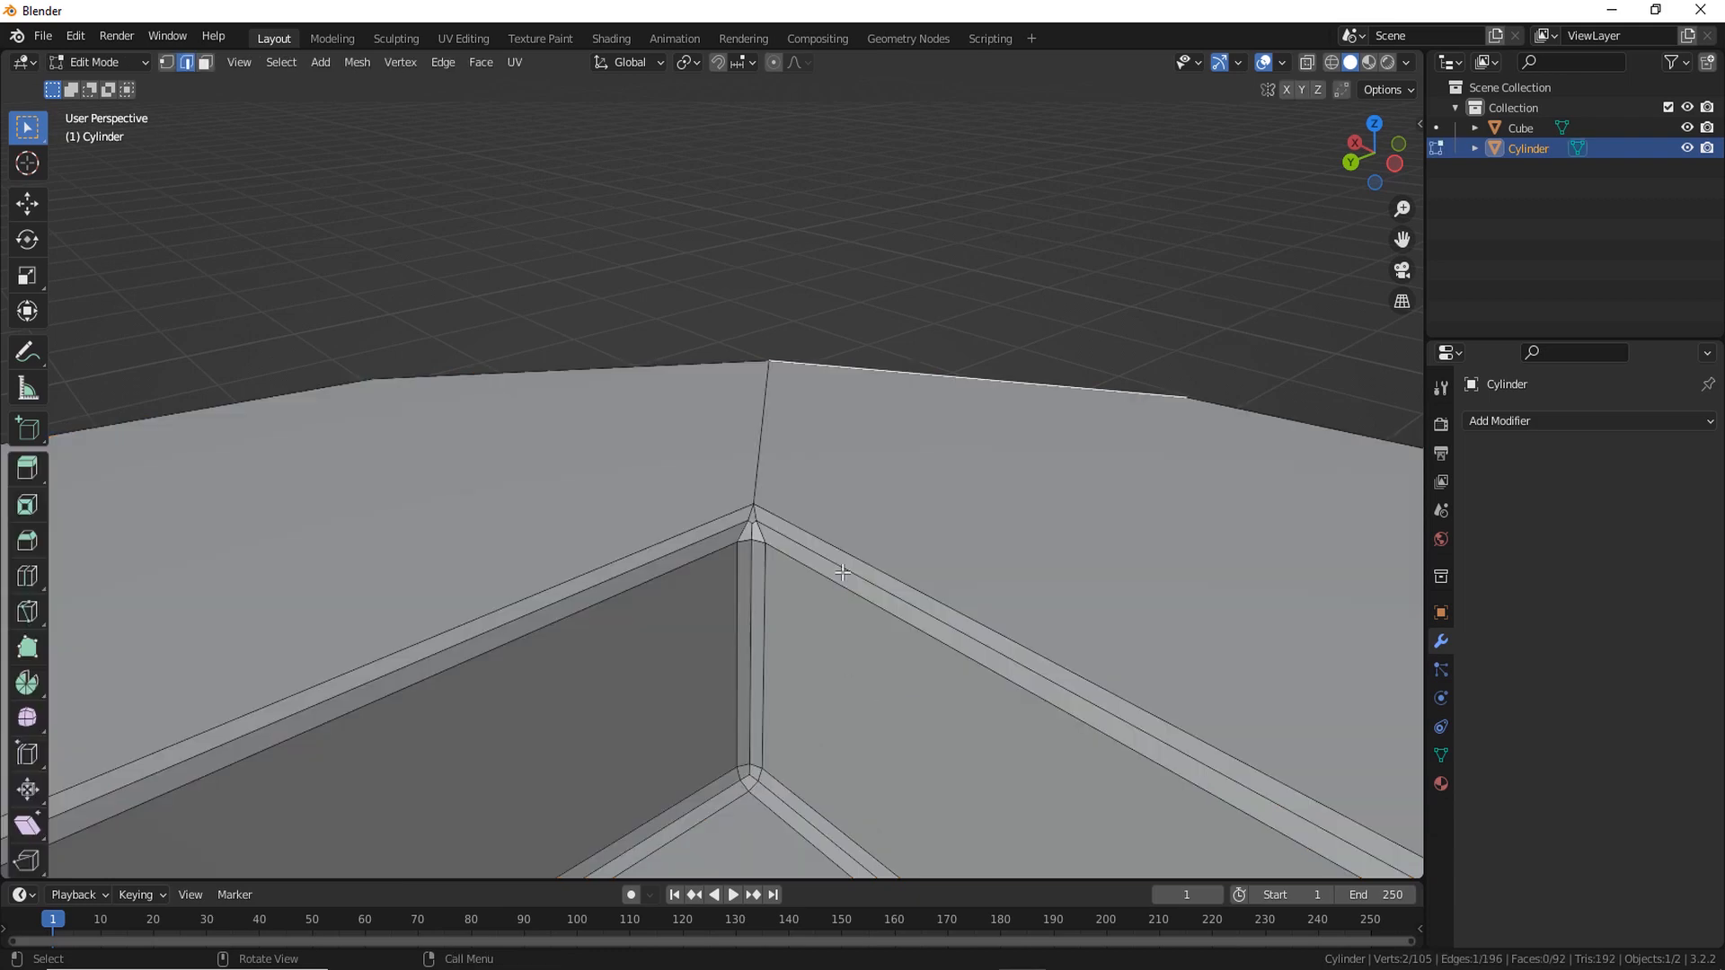
pyautogui.moveTo(844, 572); pyautogui.dragTo(751, 594, button='middle')
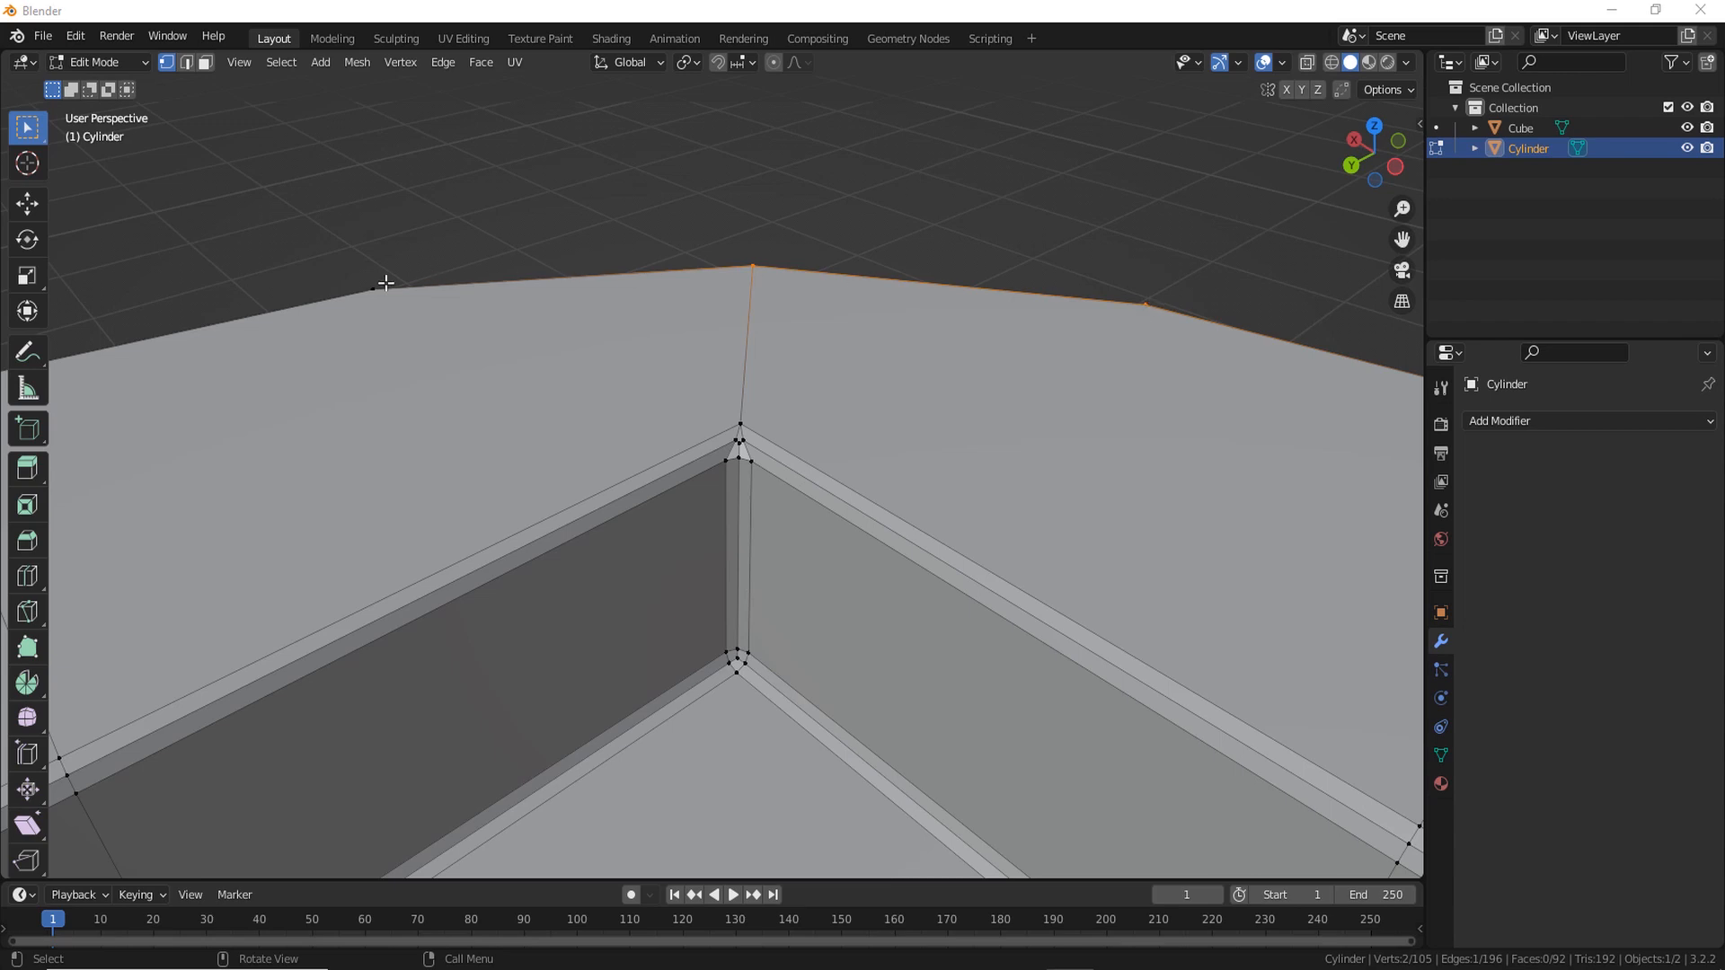
pyautogui.click(510, 241)
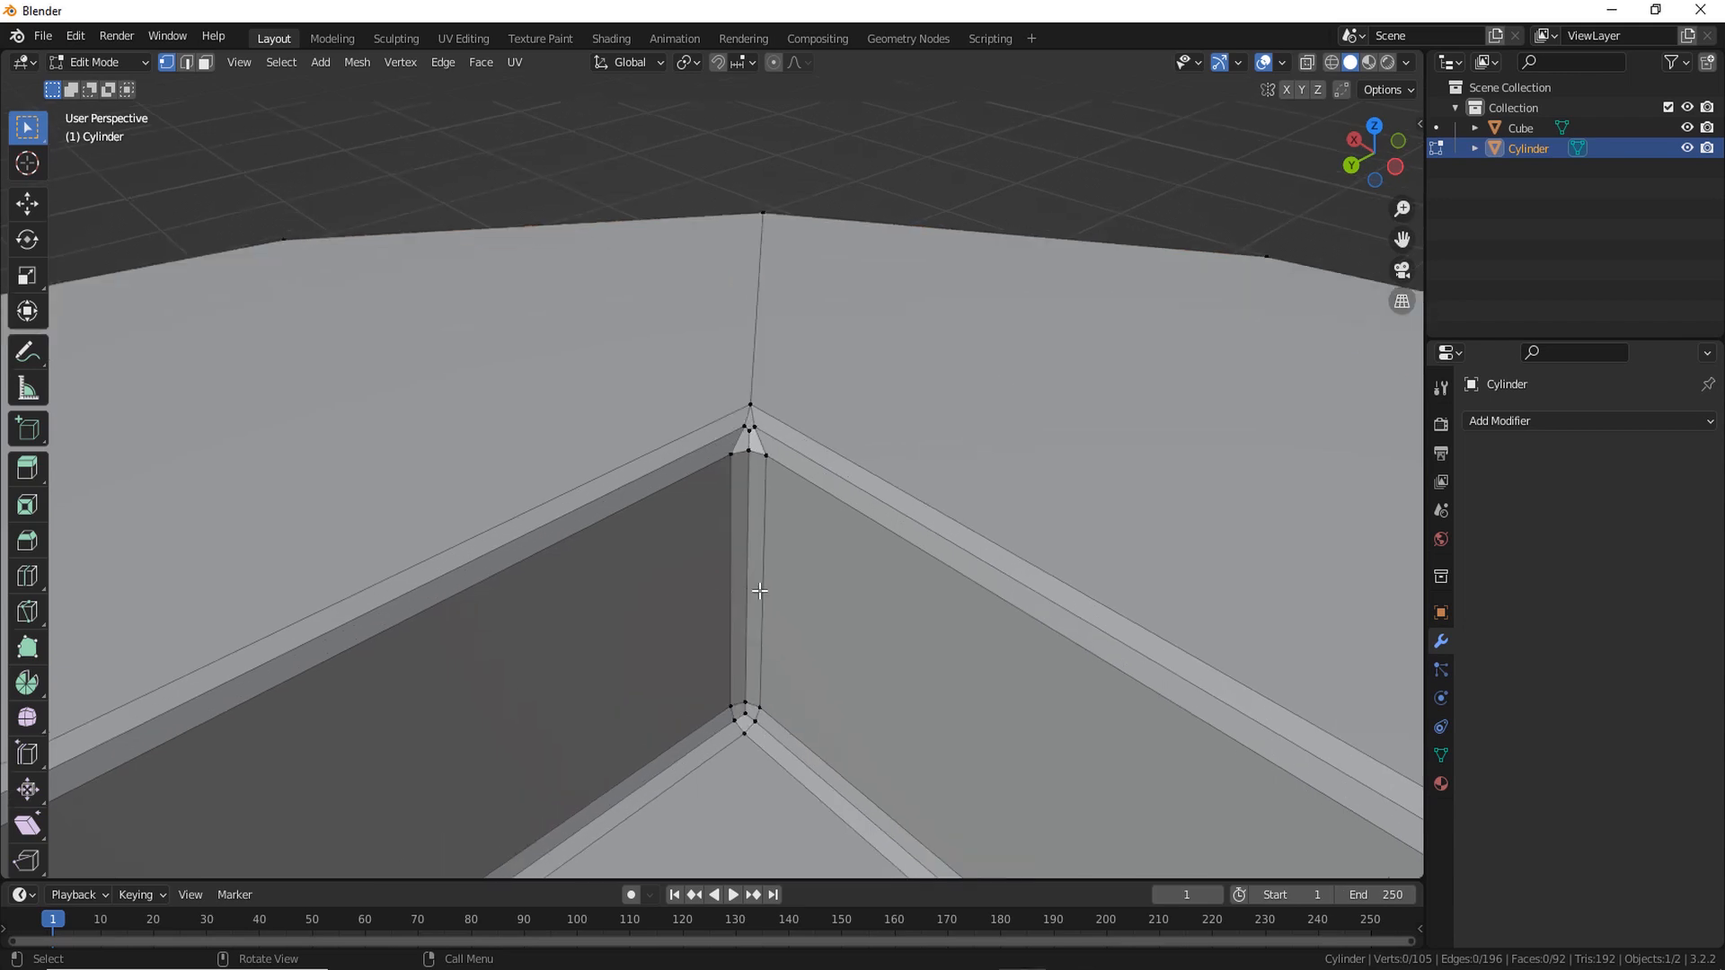
pyautogui.moveTo(727, 588); pyautogui.dragTo(773, 574, button='middle')
pyautogui.press('k')
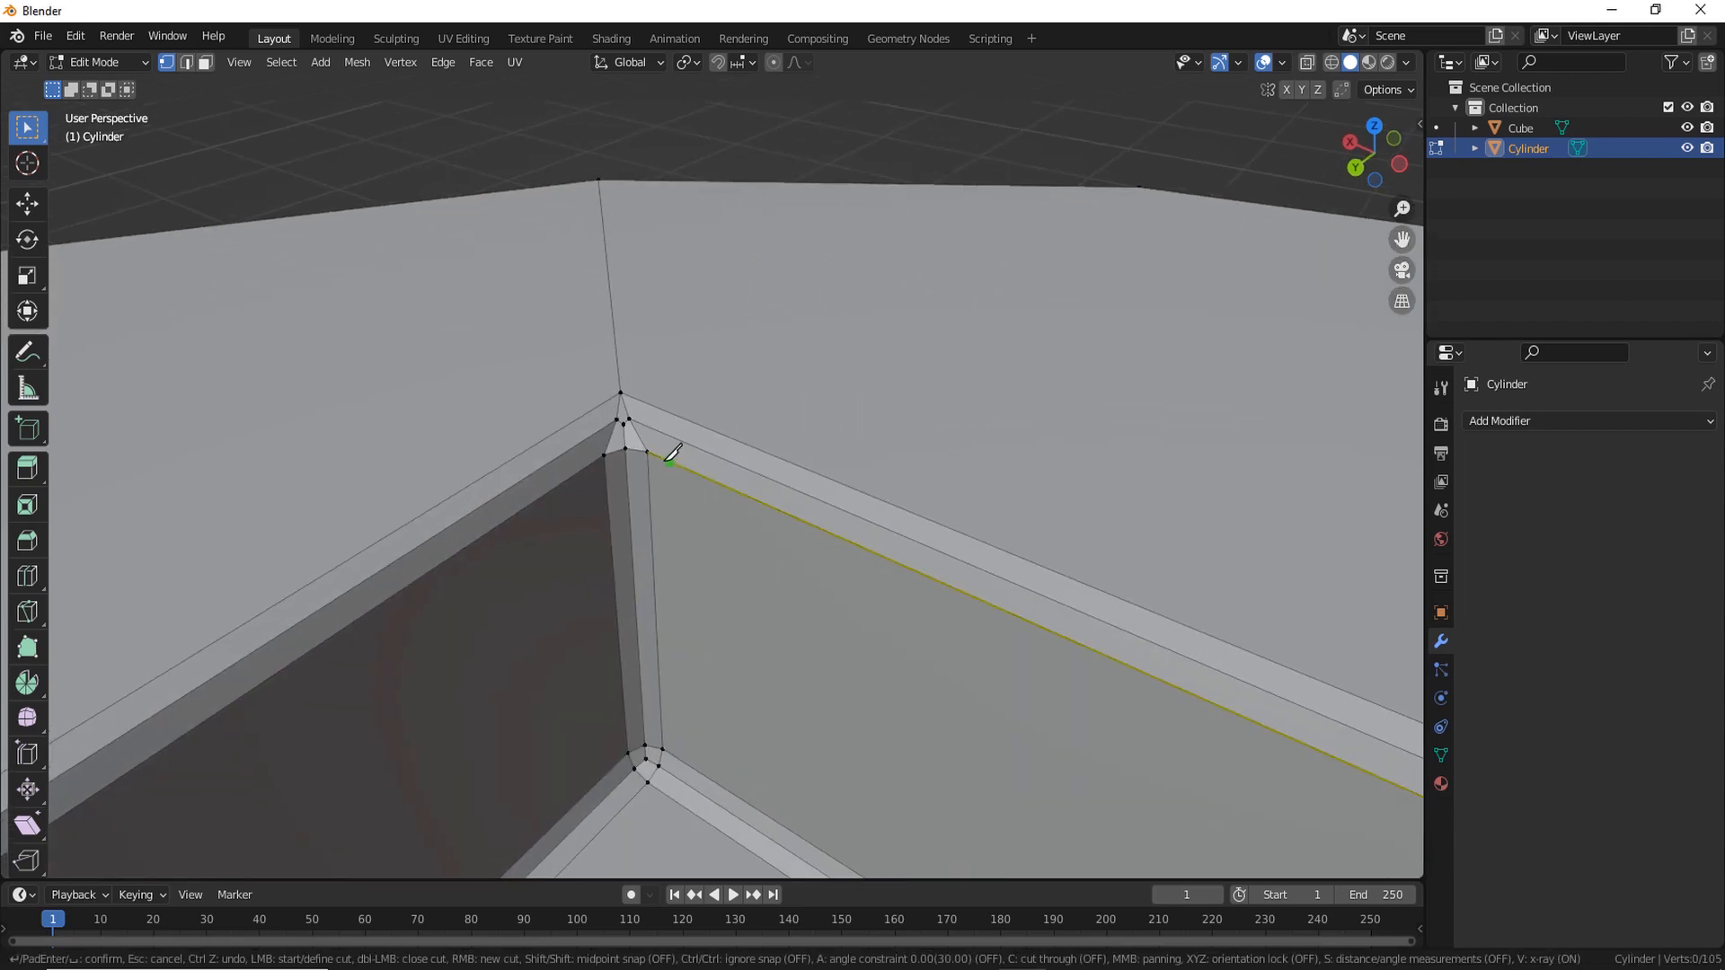
pyautogui.click(646, 452)
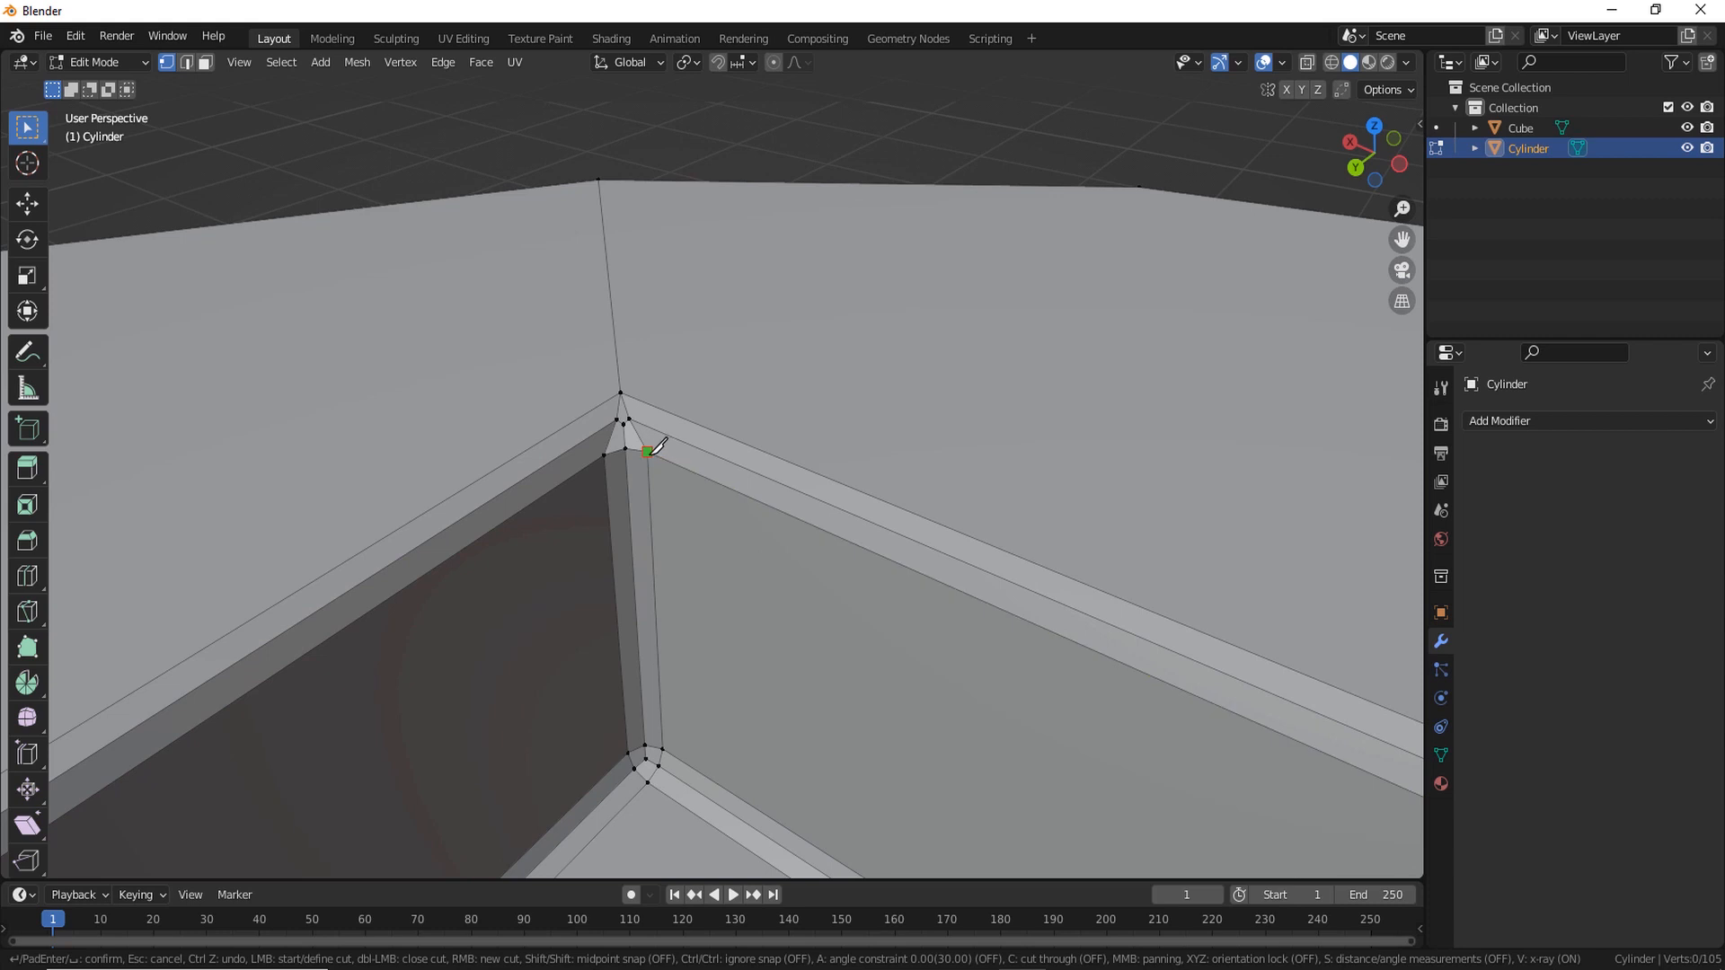
pyautogui.click(671, 411)
pyautogui.press('Return')
# Make a matching knife cut across the rim bevel from the darker wall's upper corner vertex to the outer bevel edge
pyautogui.scroll(1, 699, 528)
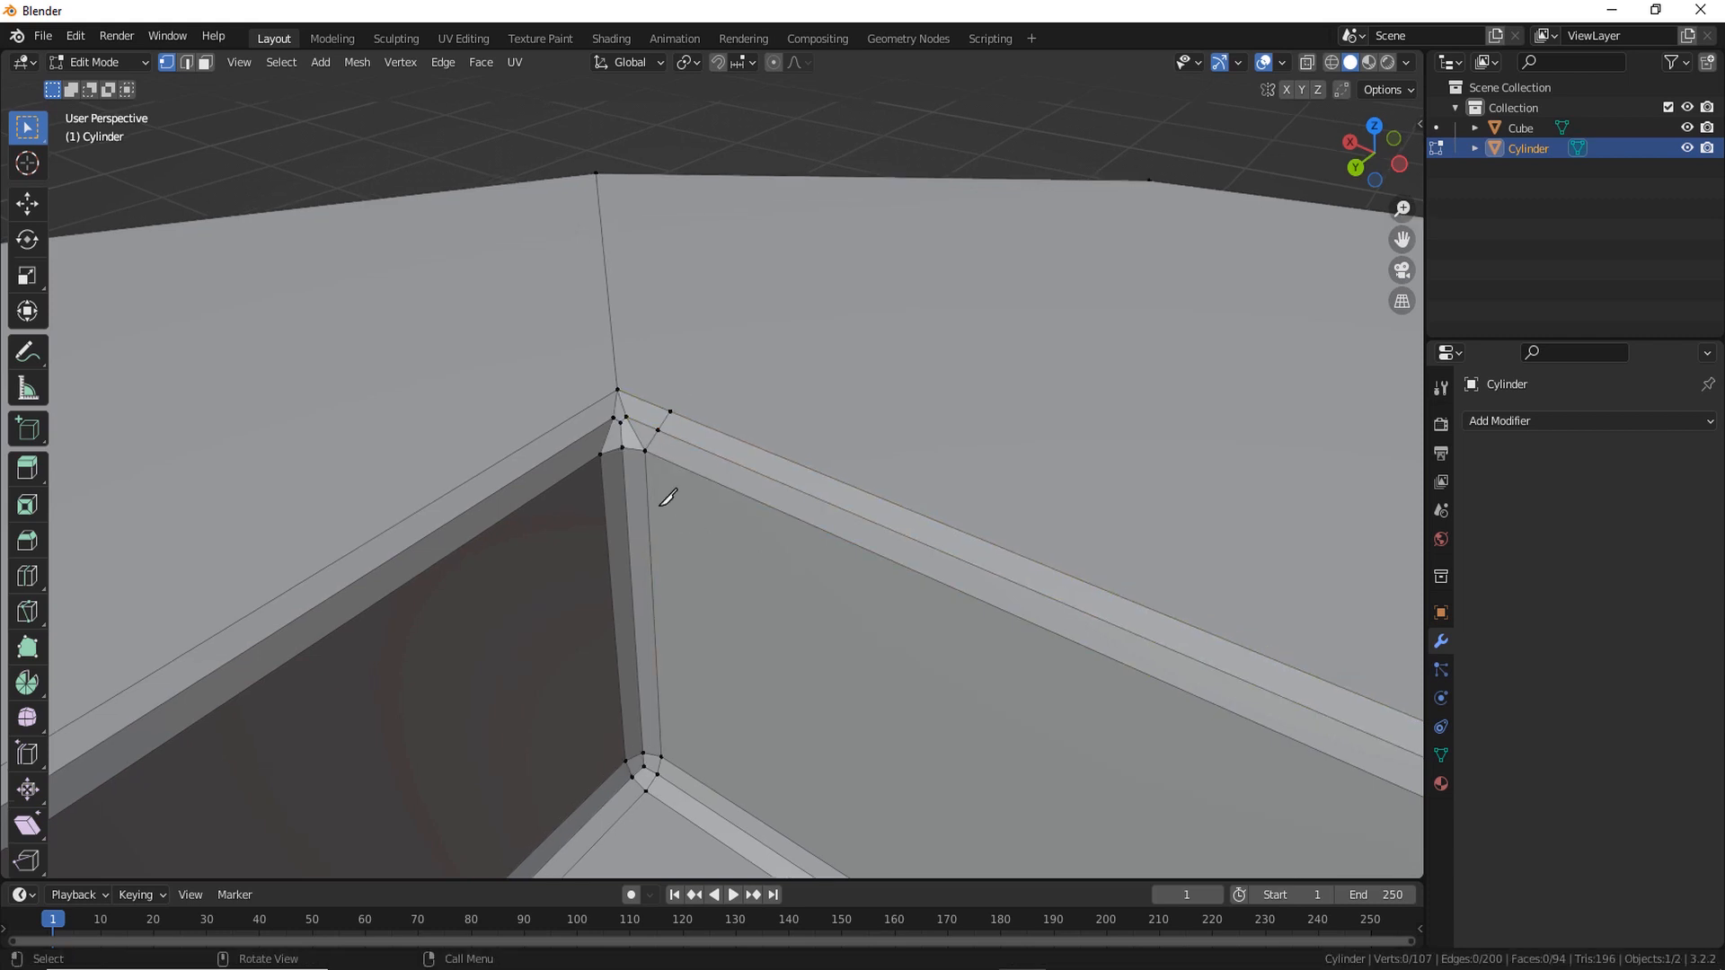
pyautogui.press('k')
pyautogui.click(600, 455)
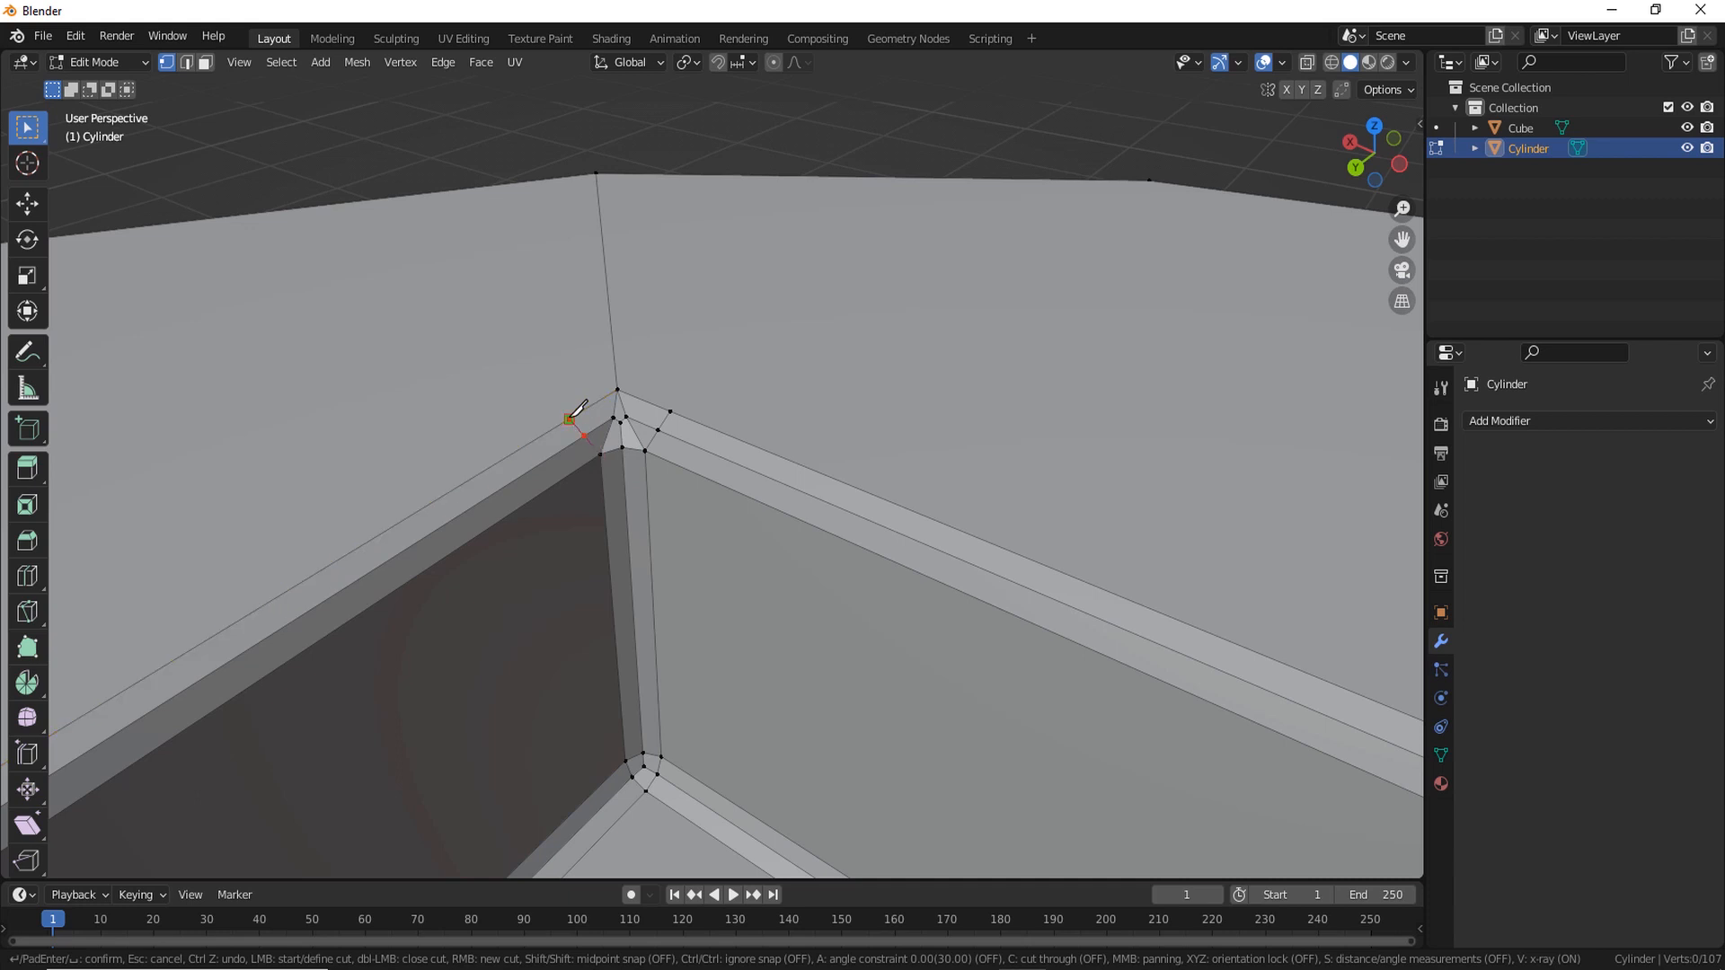
pyautogui.click(570, 419)
pyautogui.press('Return')
# Knife-cut an edge from the central vertex of the pocket corner up to the outer corner vertex of the bevel
pyautogui.scroll(1, 566, 381)
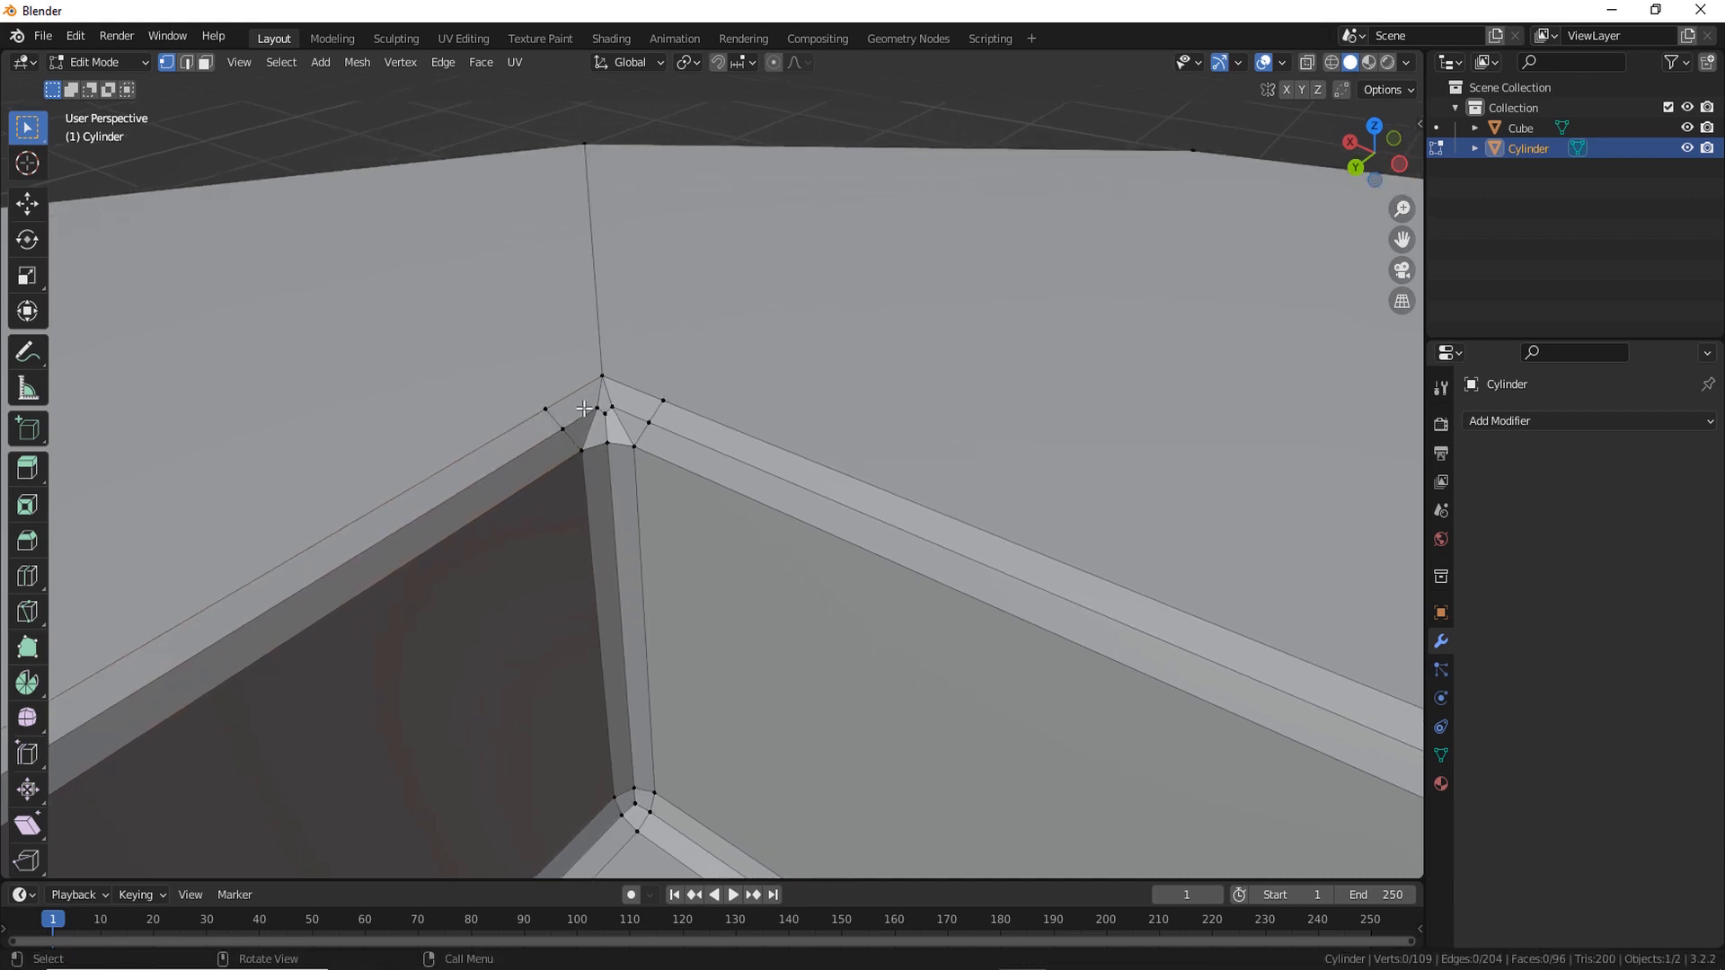
pyautogui.press('k')
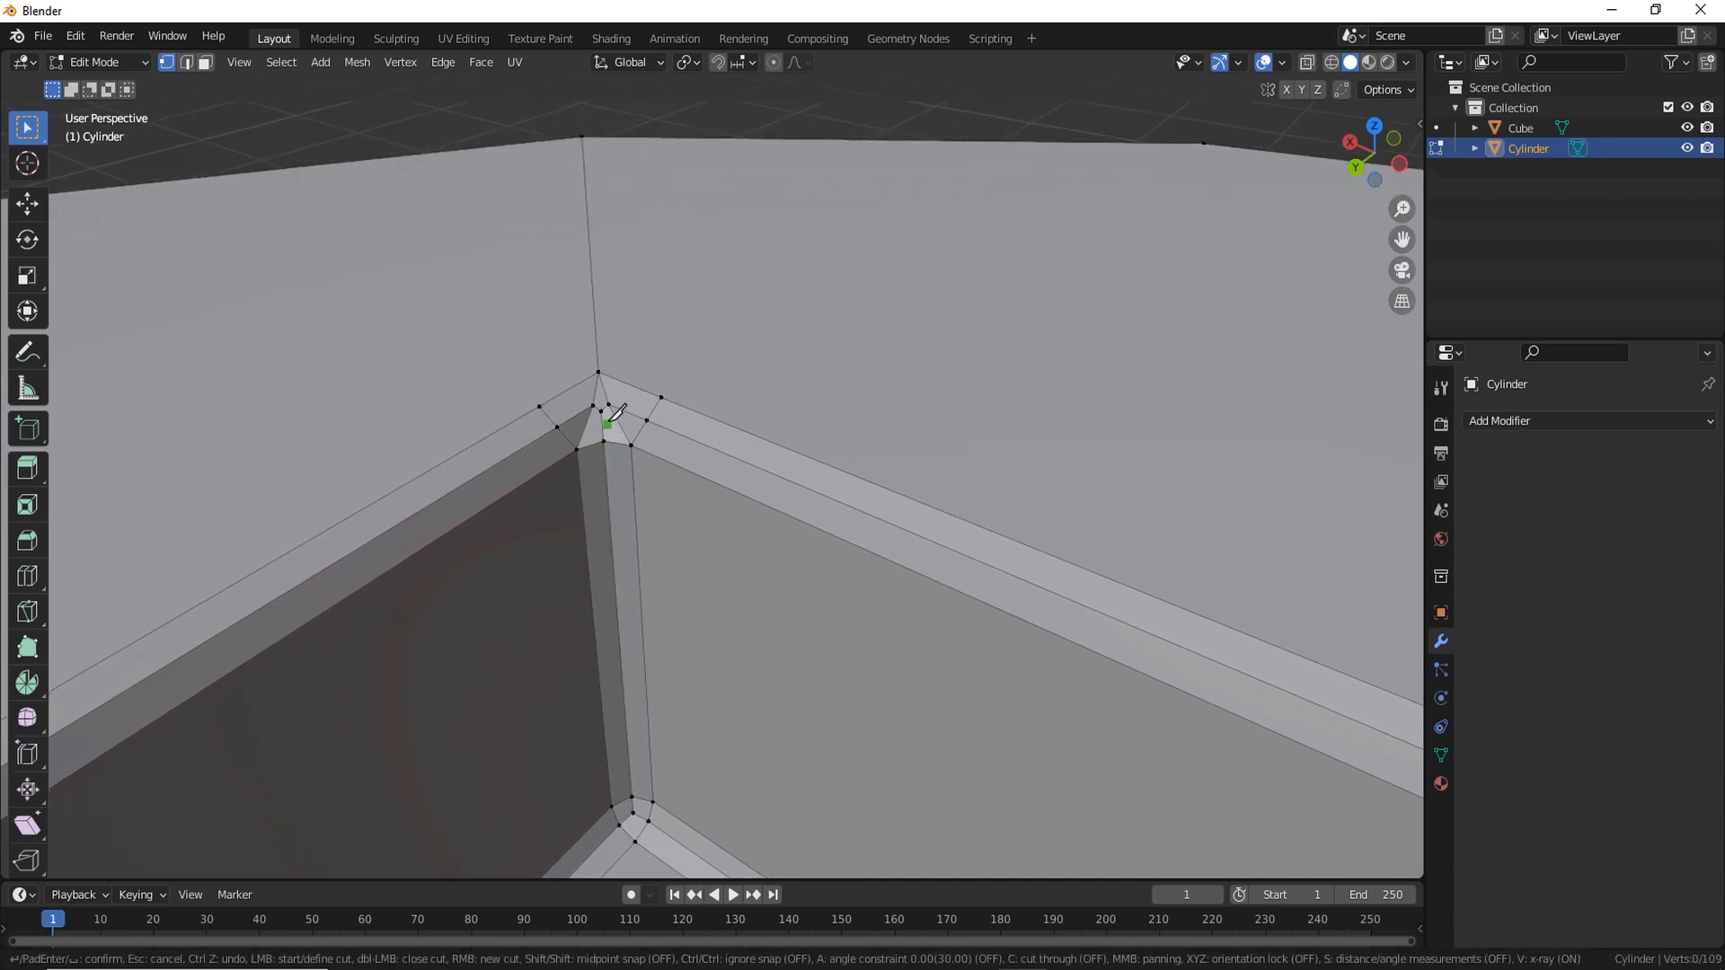
pyautogui.click(601, 411)
pyautogui.click(597, 371)
pyautogui.press('Return')
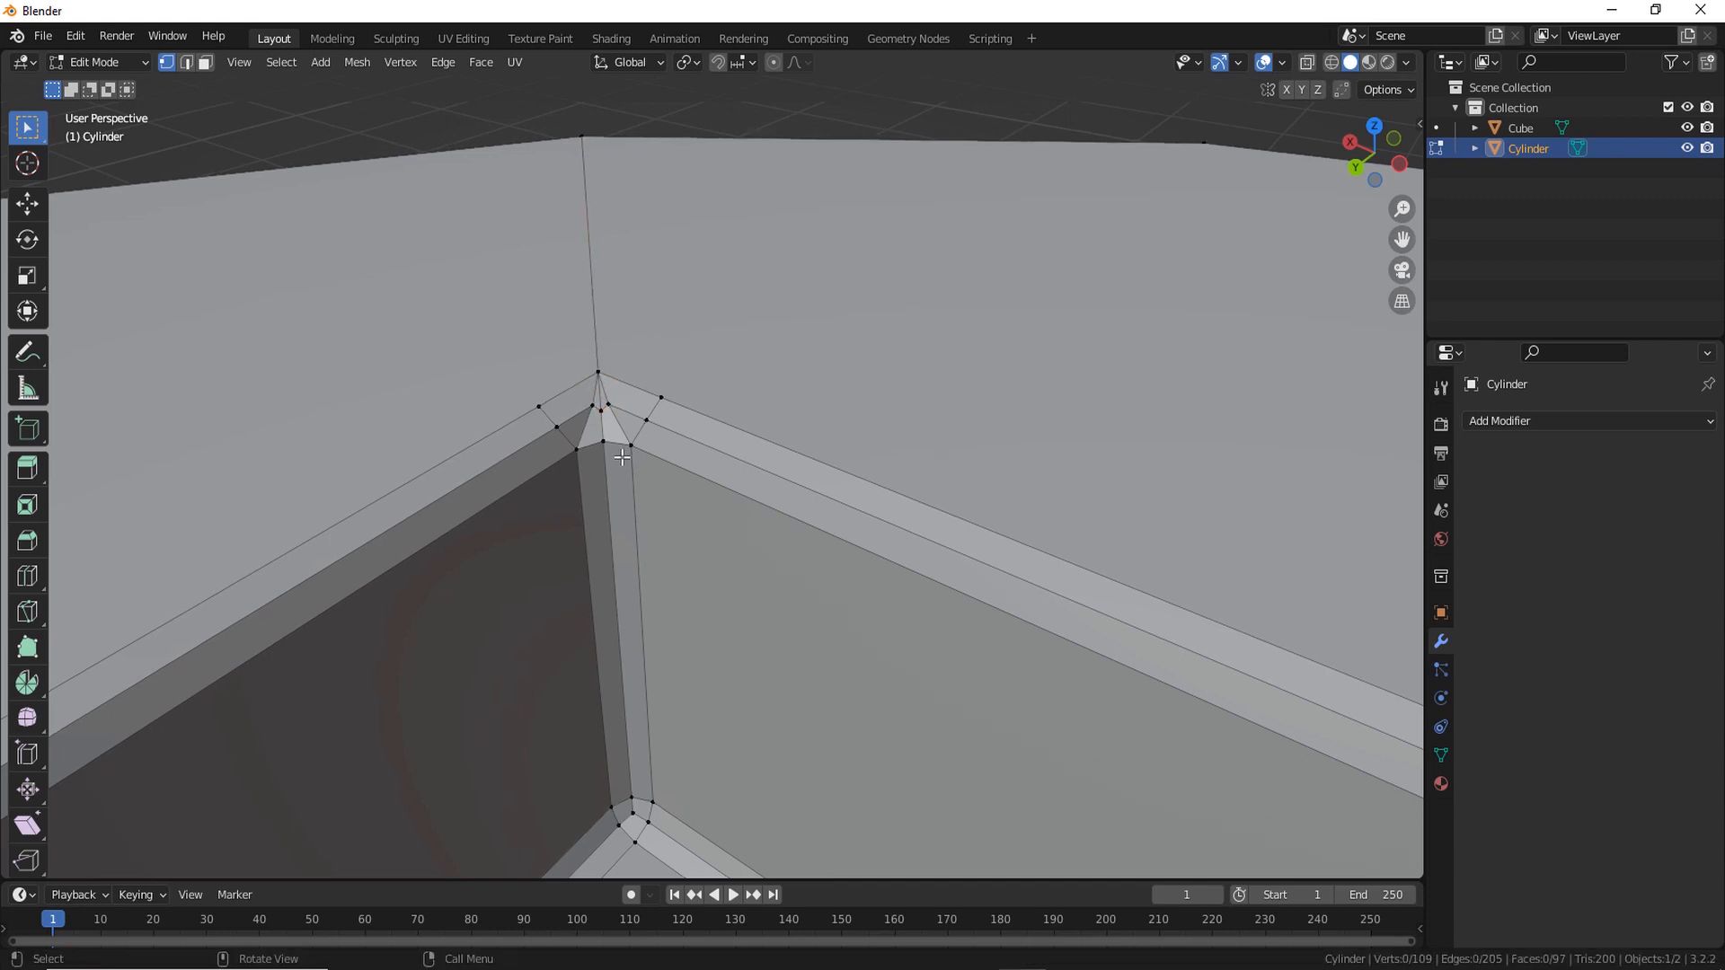
# Select the four extra diagonal edges at the pocket's upper corner and dissolve them
pyautogui.press('2')
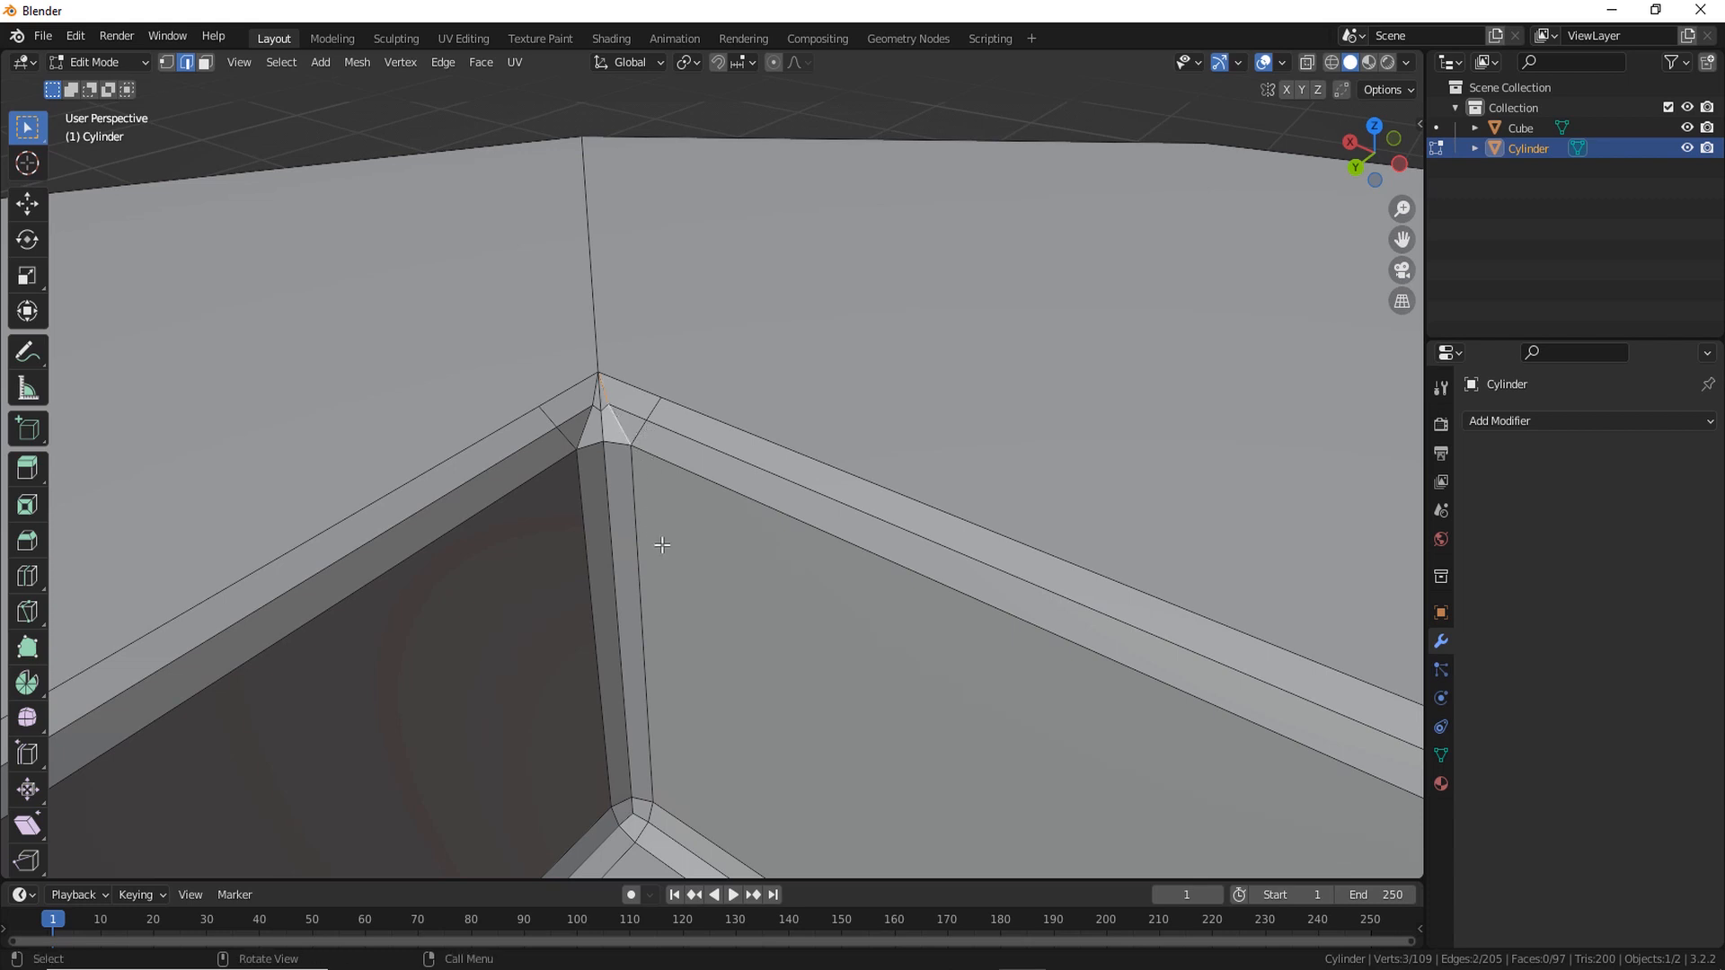
pyautogui.keyDown('alt'); pyautogui.keyDown('shift'); pyautogui.click(585, 431); pyautogui.keyUp('shift'); pyautogui.keyUp('alt')
pyautogui.press('x')
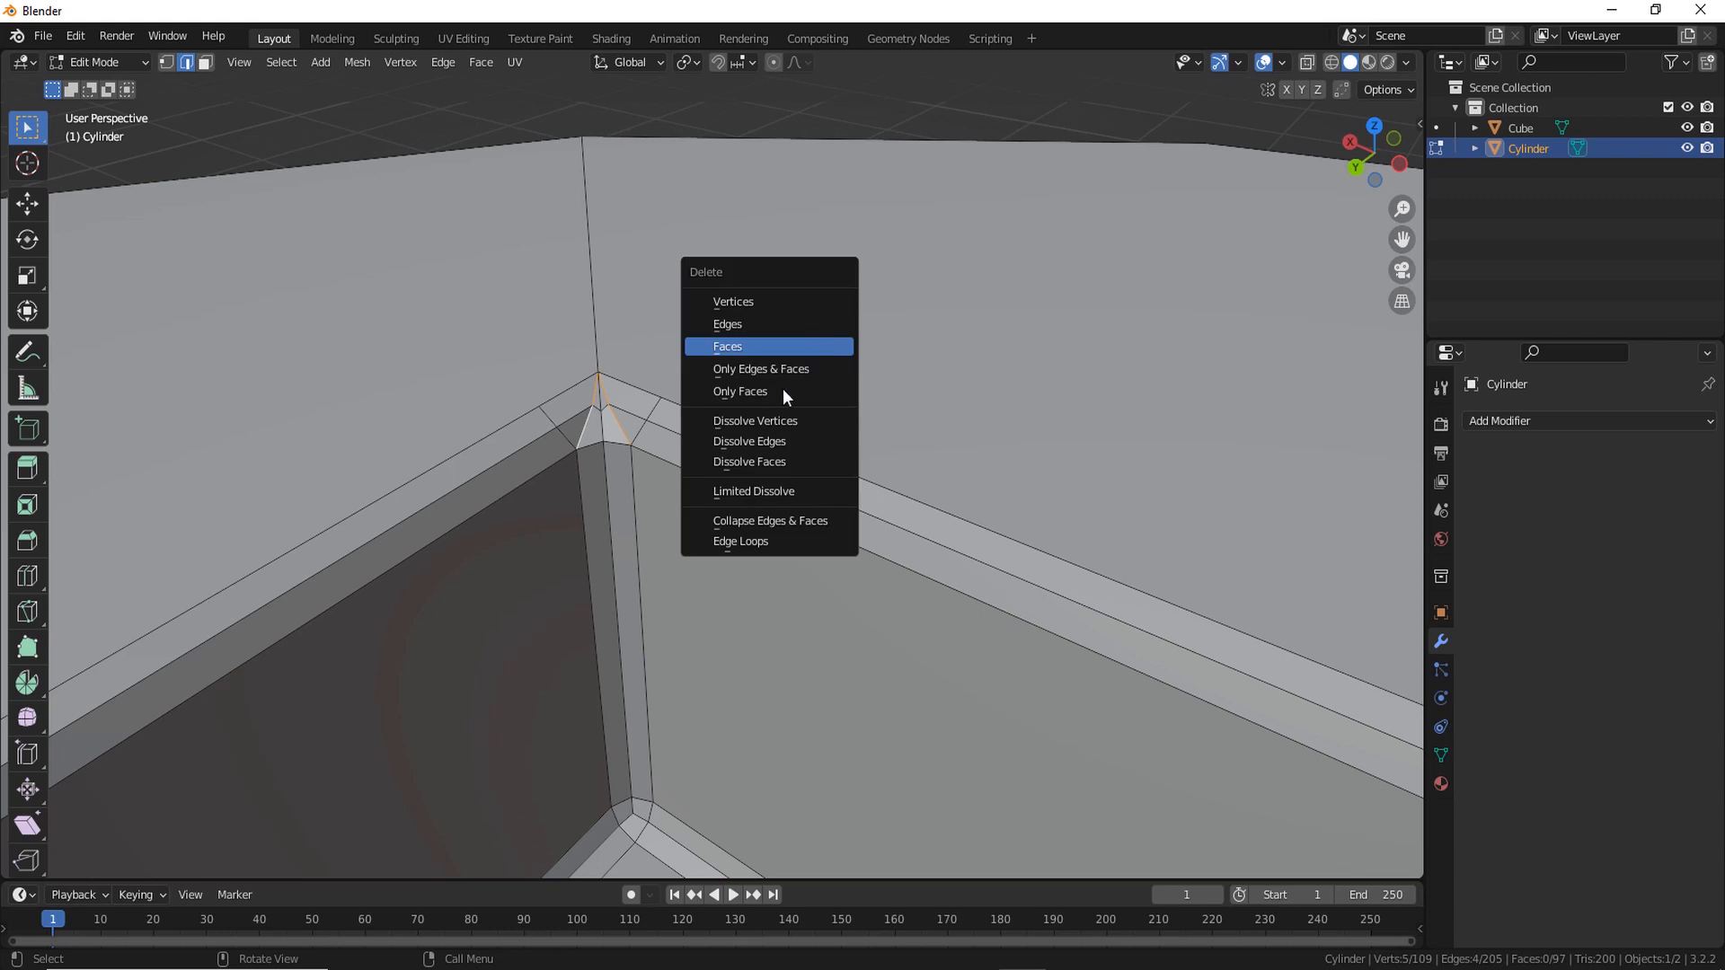
pyautogui.click(775, 449)
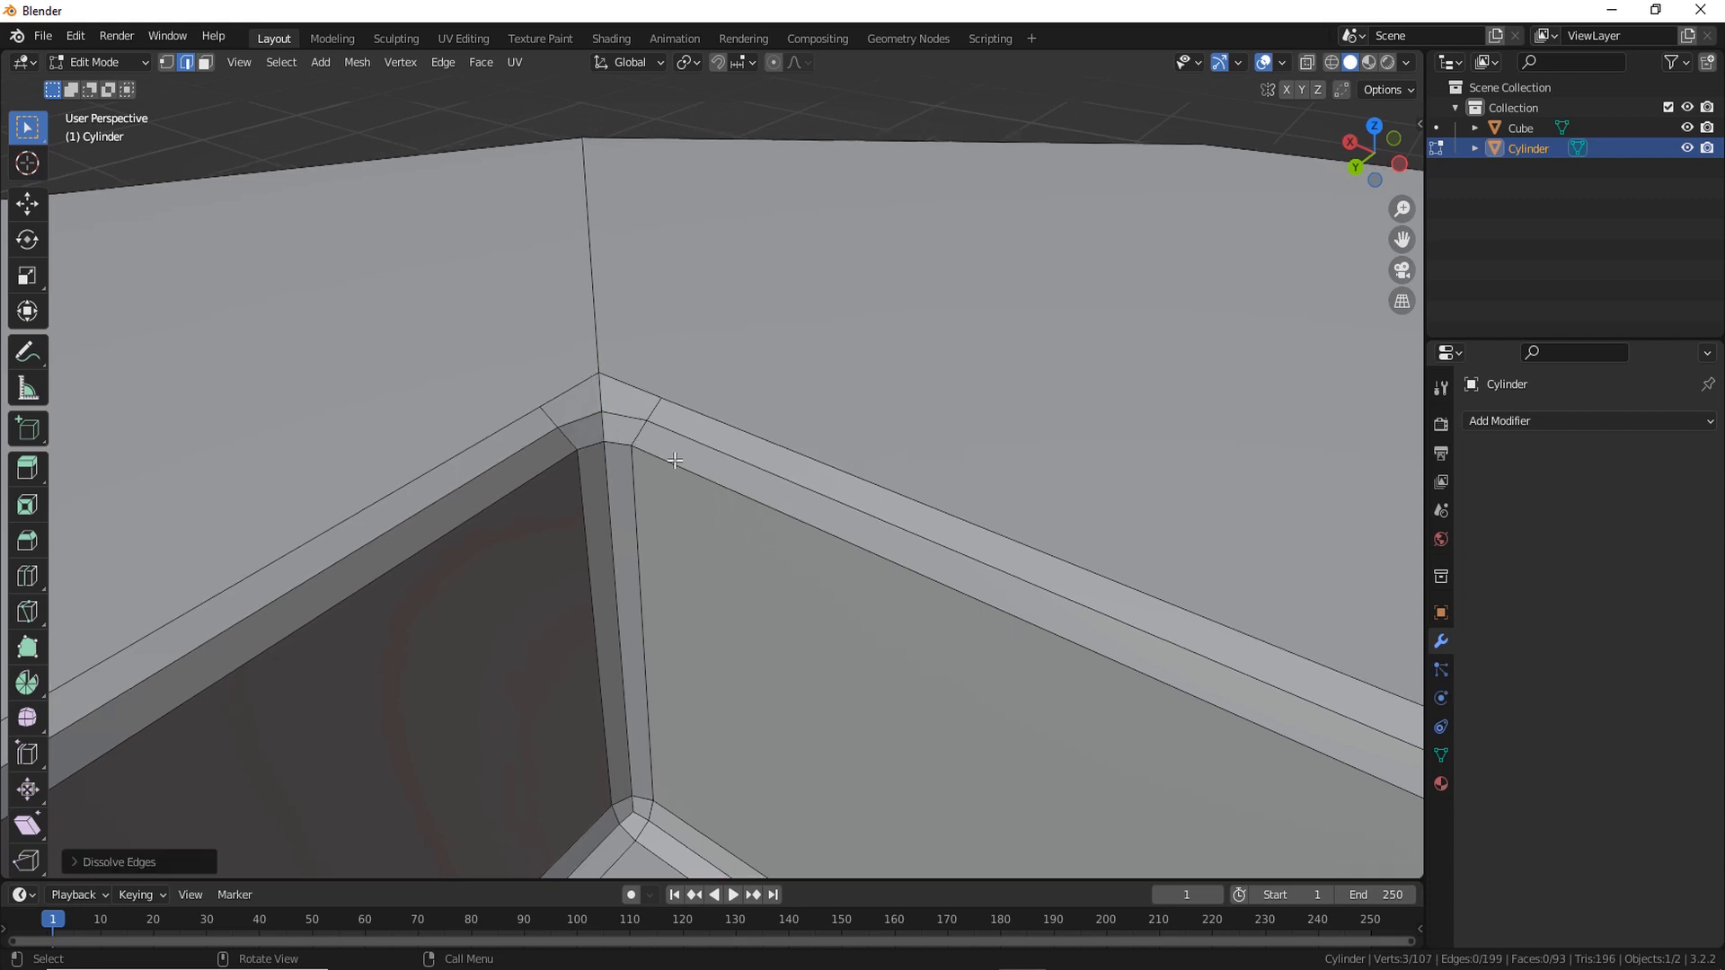
# Switch to vertex selection and set the snapping target to Vertex
pyautogui.moveTo(736, 587); pyautogui.dragTo(666, 577, button='middle')
pyautogui.press('1')
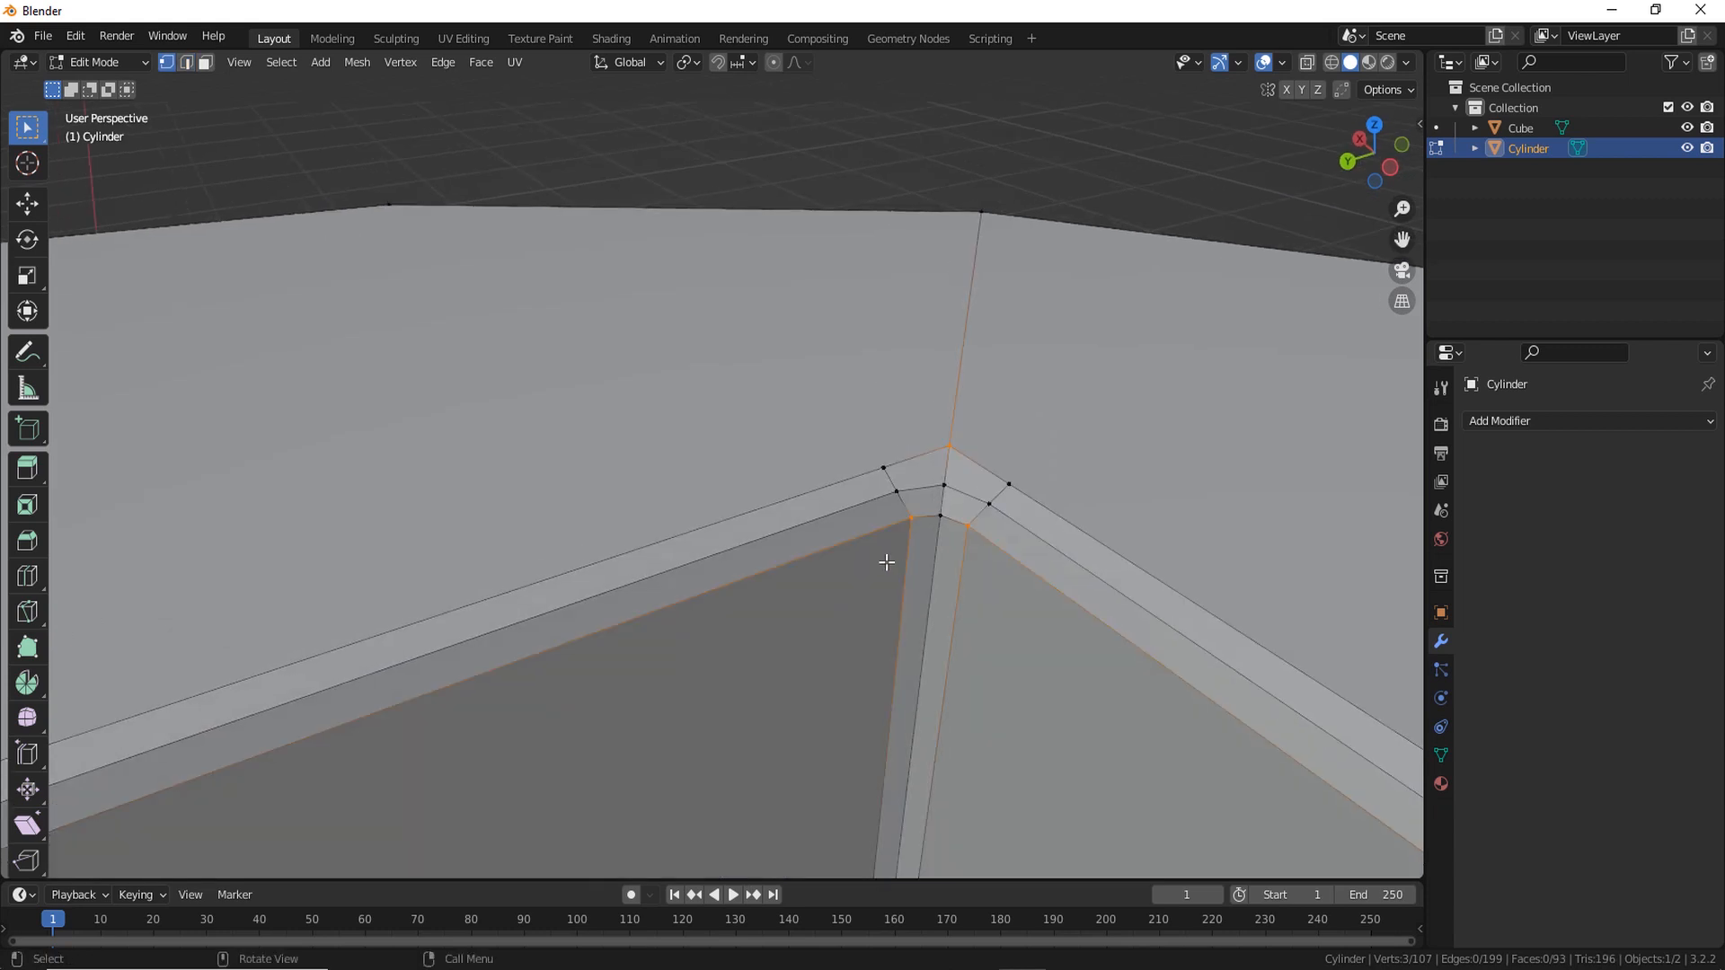
pyautogui.click(898, 495)
pyautogui.press('KP_Decimal')
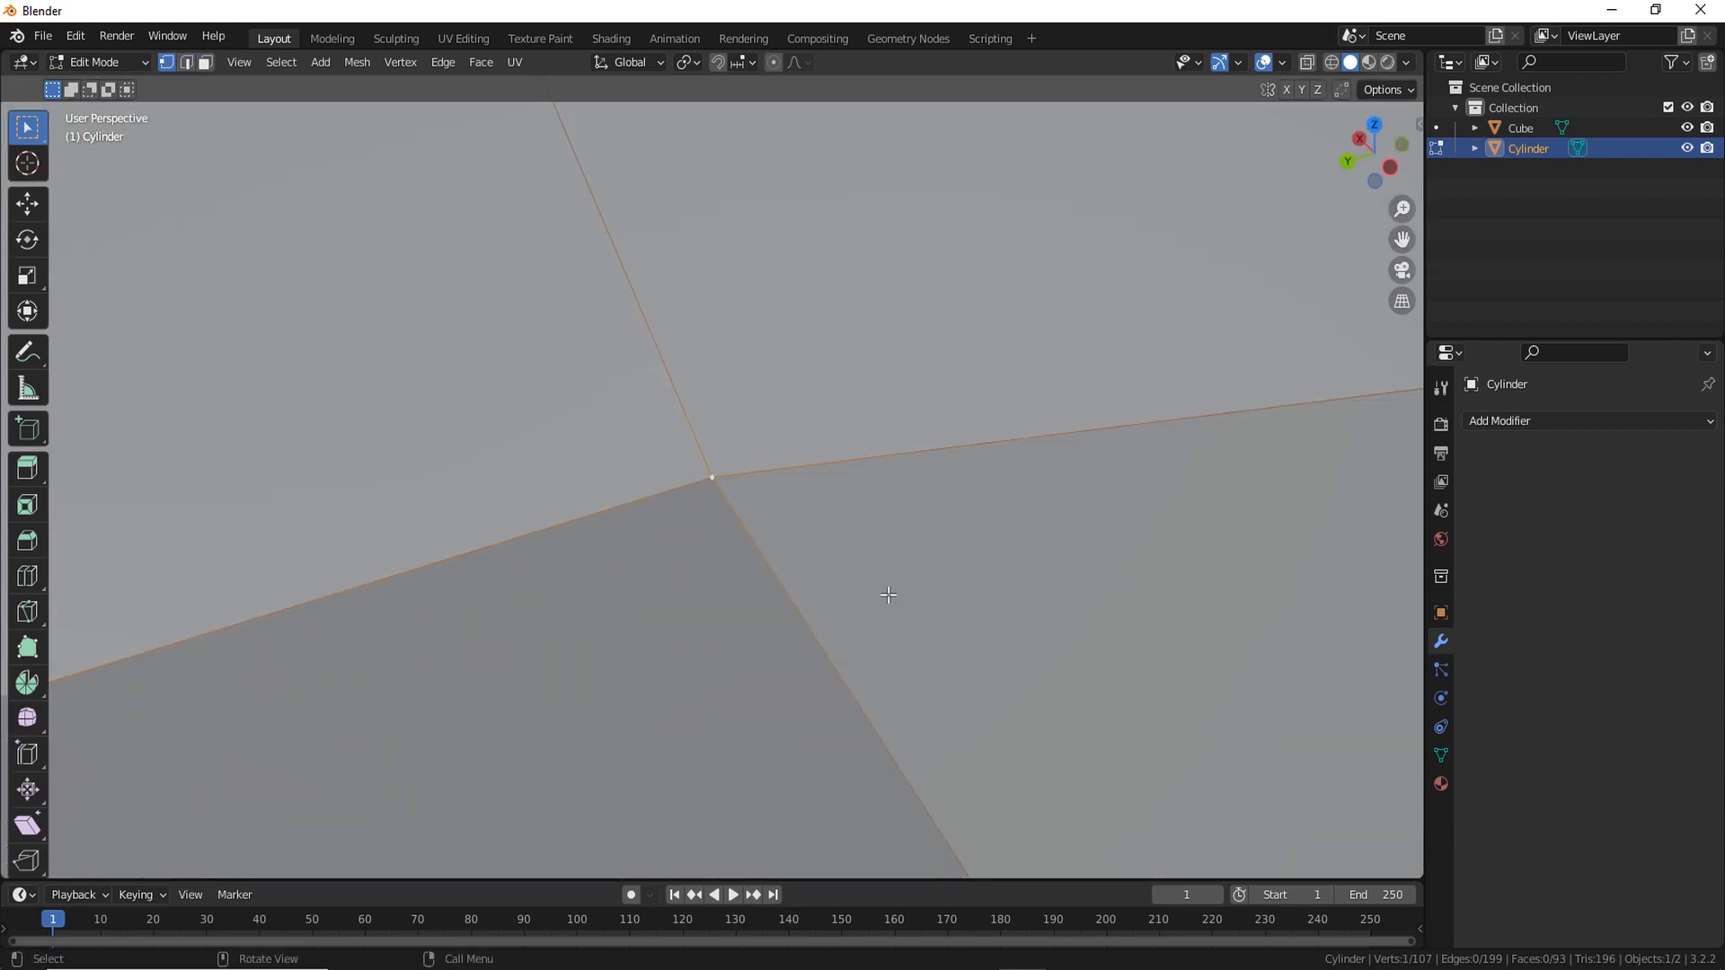
pyautogui.scroll(-6, 926, 641)
pyautogui.scroll(-6, 929, 645)
pyautogui.keyDown('shift'); pyautogui.moveTo(844, 659); pyautogui.dragTo(711, 637, button='middle'); pyautogui.keyUp('shift')
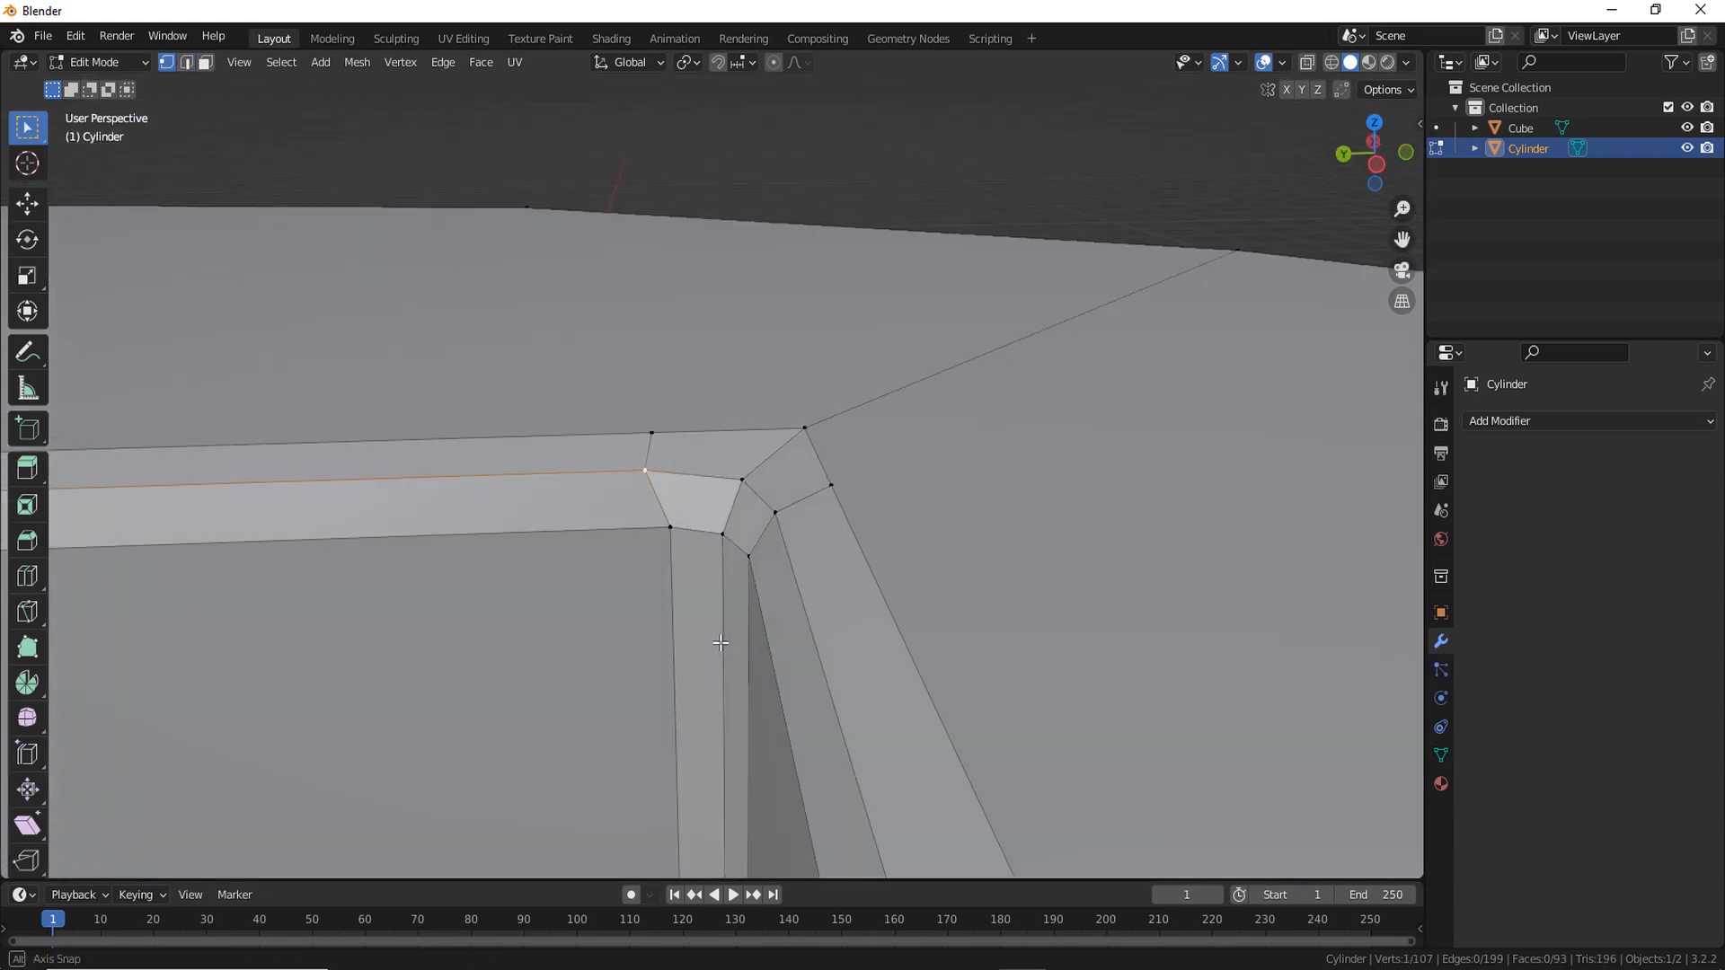
pyautogui.click(617, 623)
pyautogui.moveTo(723, 567); pyautogui.dragTo(639, 246, button='middle')
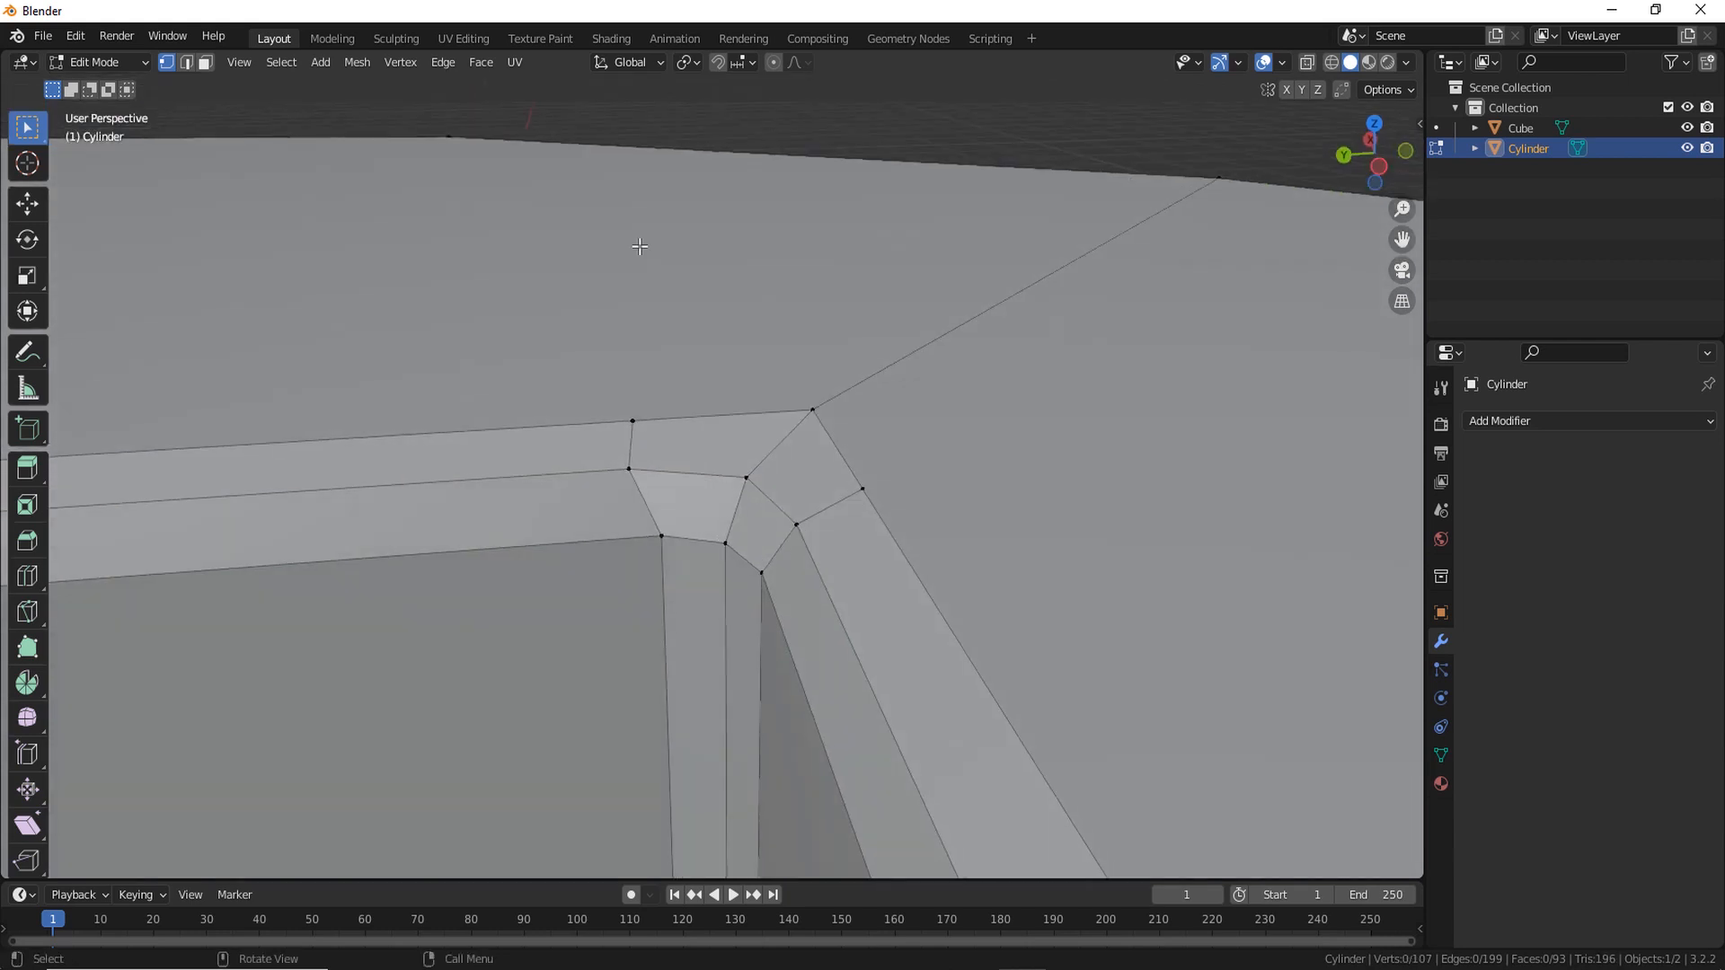
pyautogui.click(753, 63)
pyautogui.click(692, 145)
# Move the lighter wall's middle bevel vertex along Y, snapping it in line with the wall corner vertex below it
pyautogui.moveTo(640, 527); pyautogui.dragTo(645, 541, button='middle')
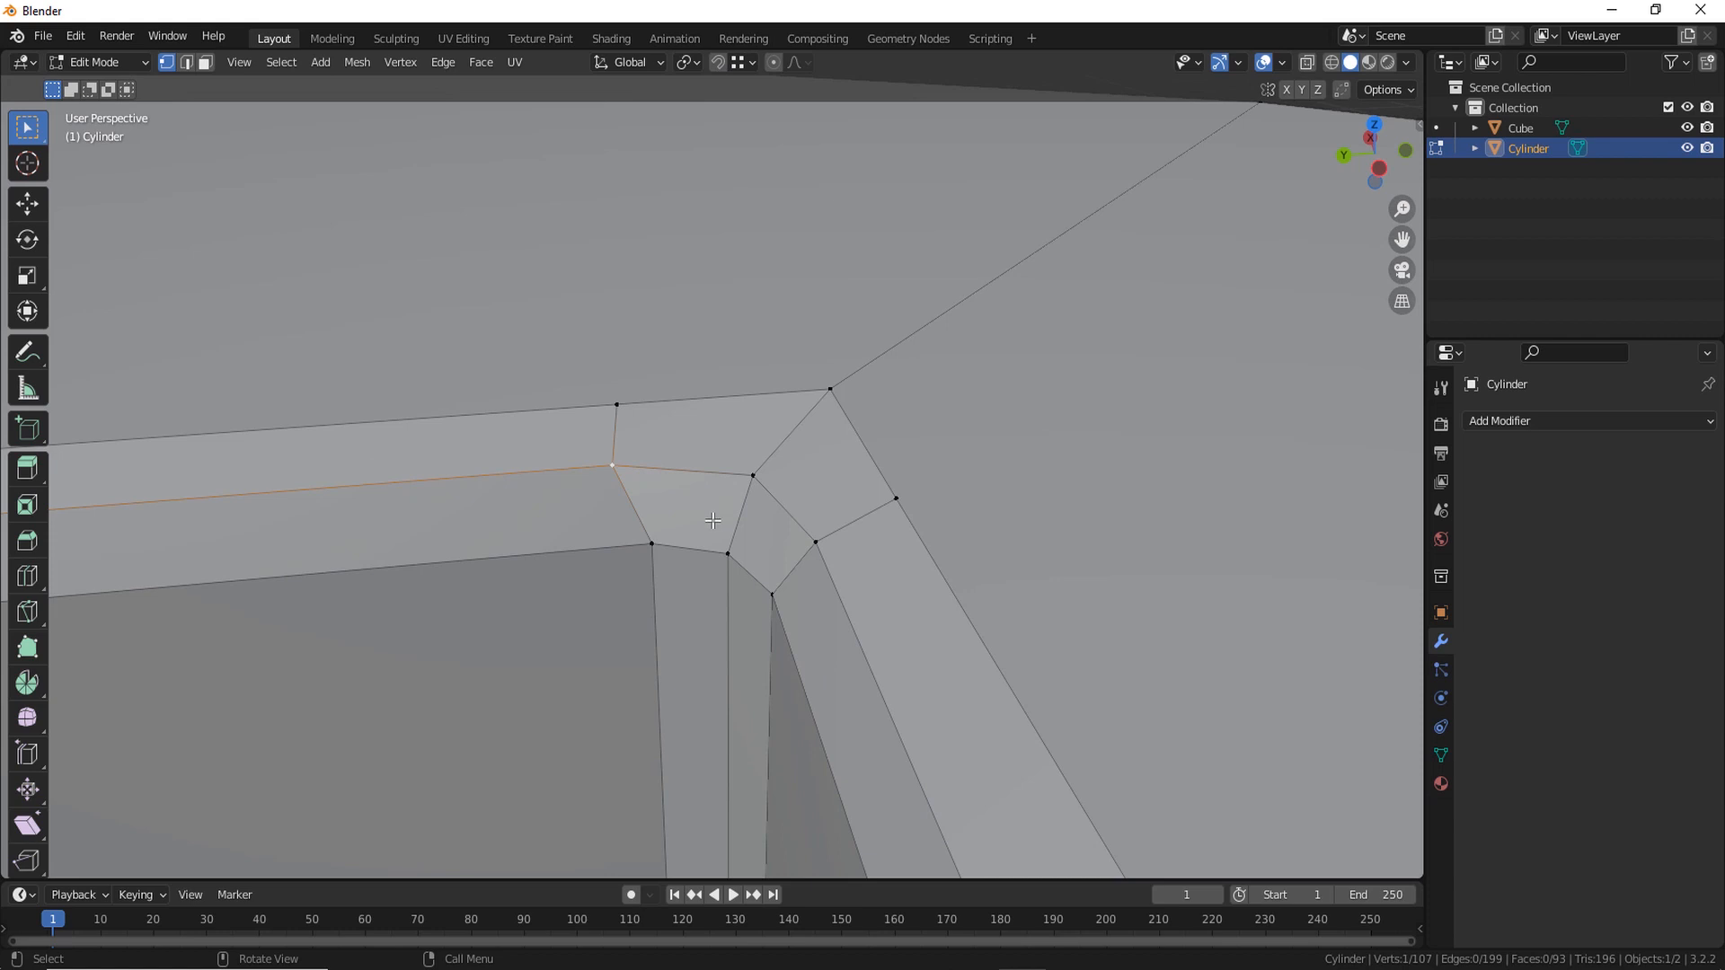
pyautogui.press('g')
pyautogui.press('x')
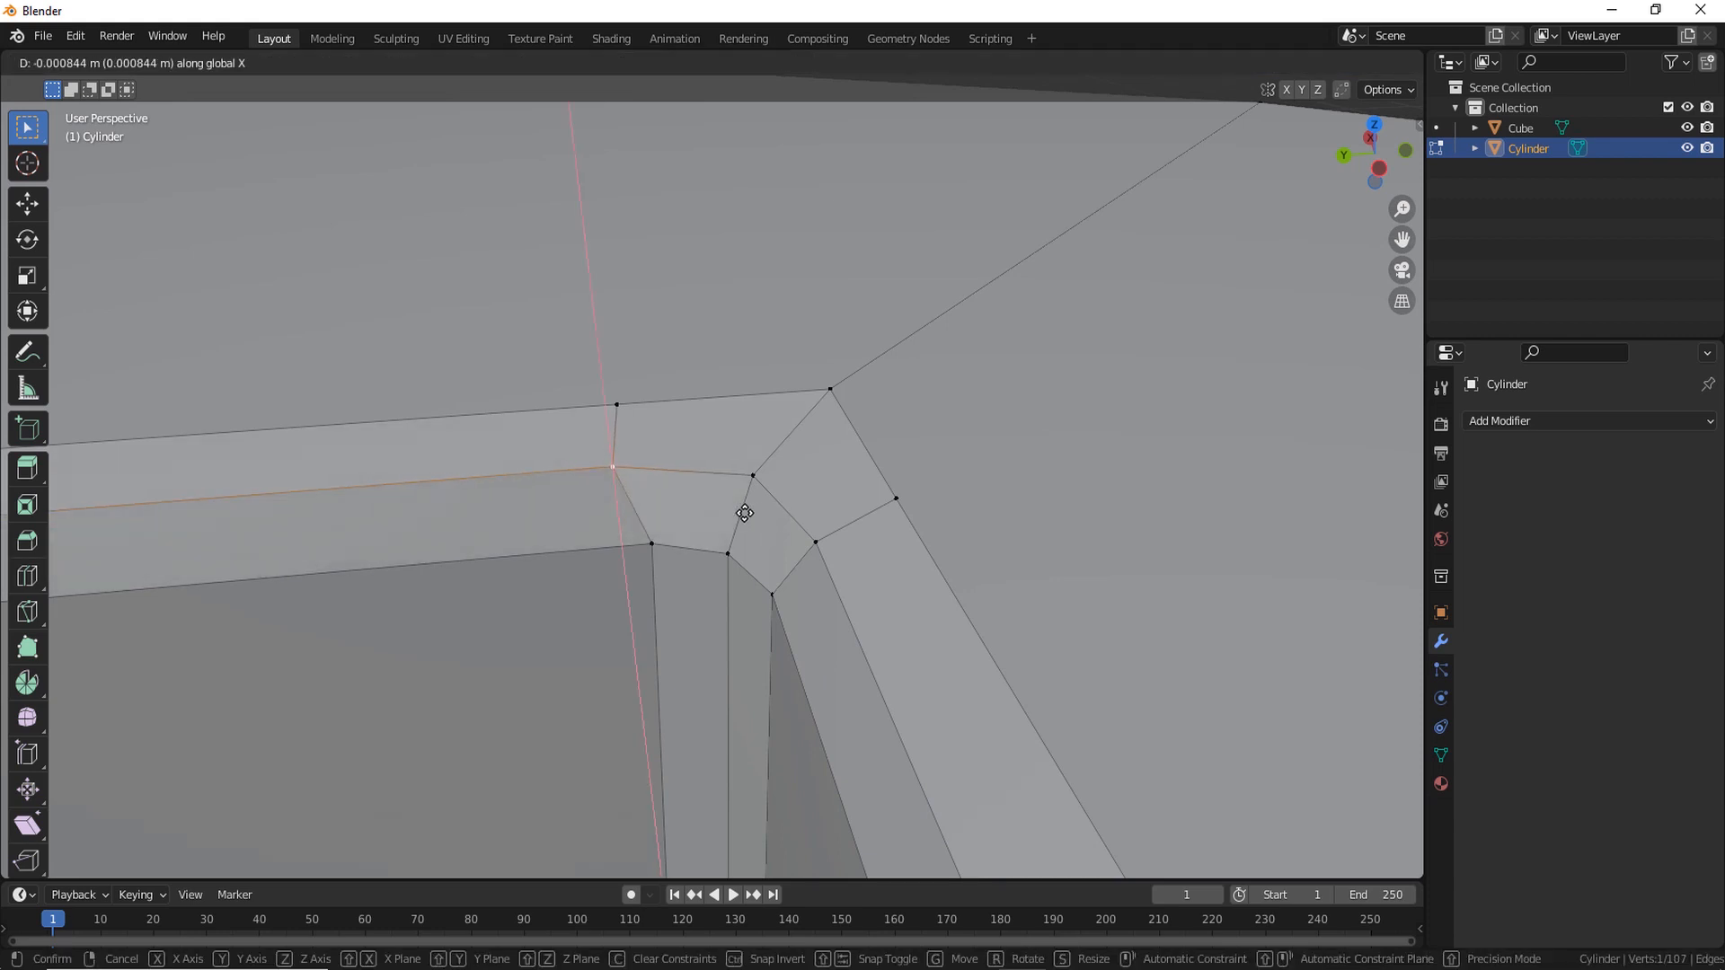
pyautogui.press('y')
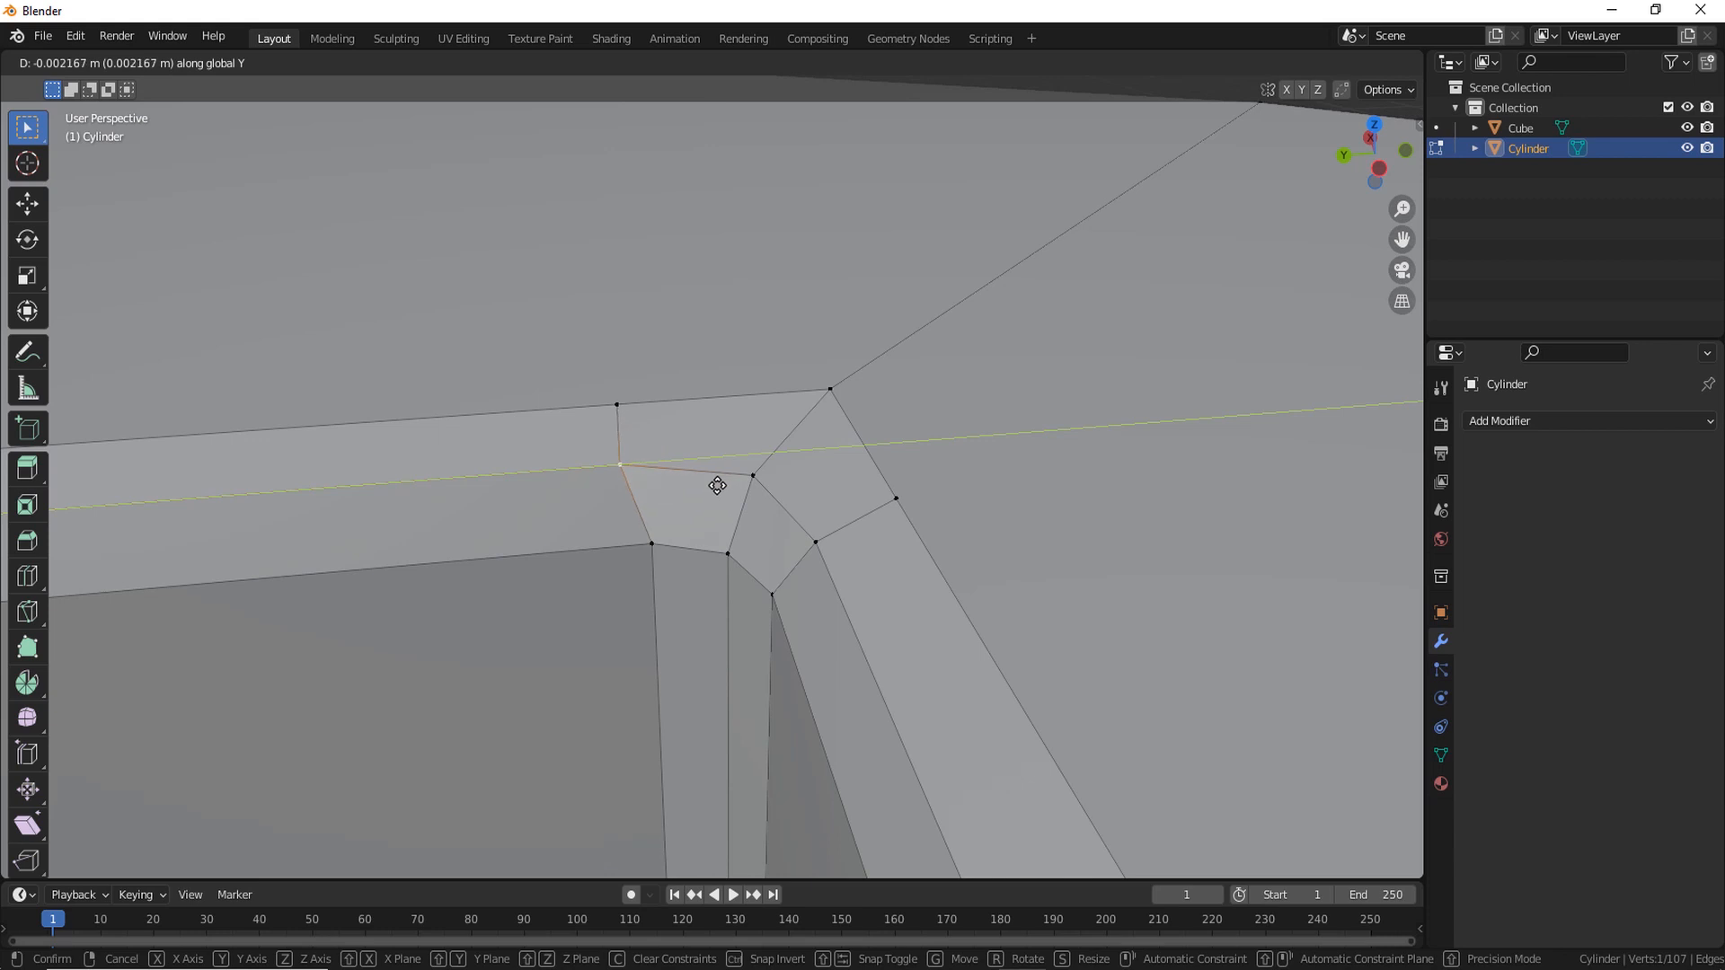
pyautogui.press('ctrl')
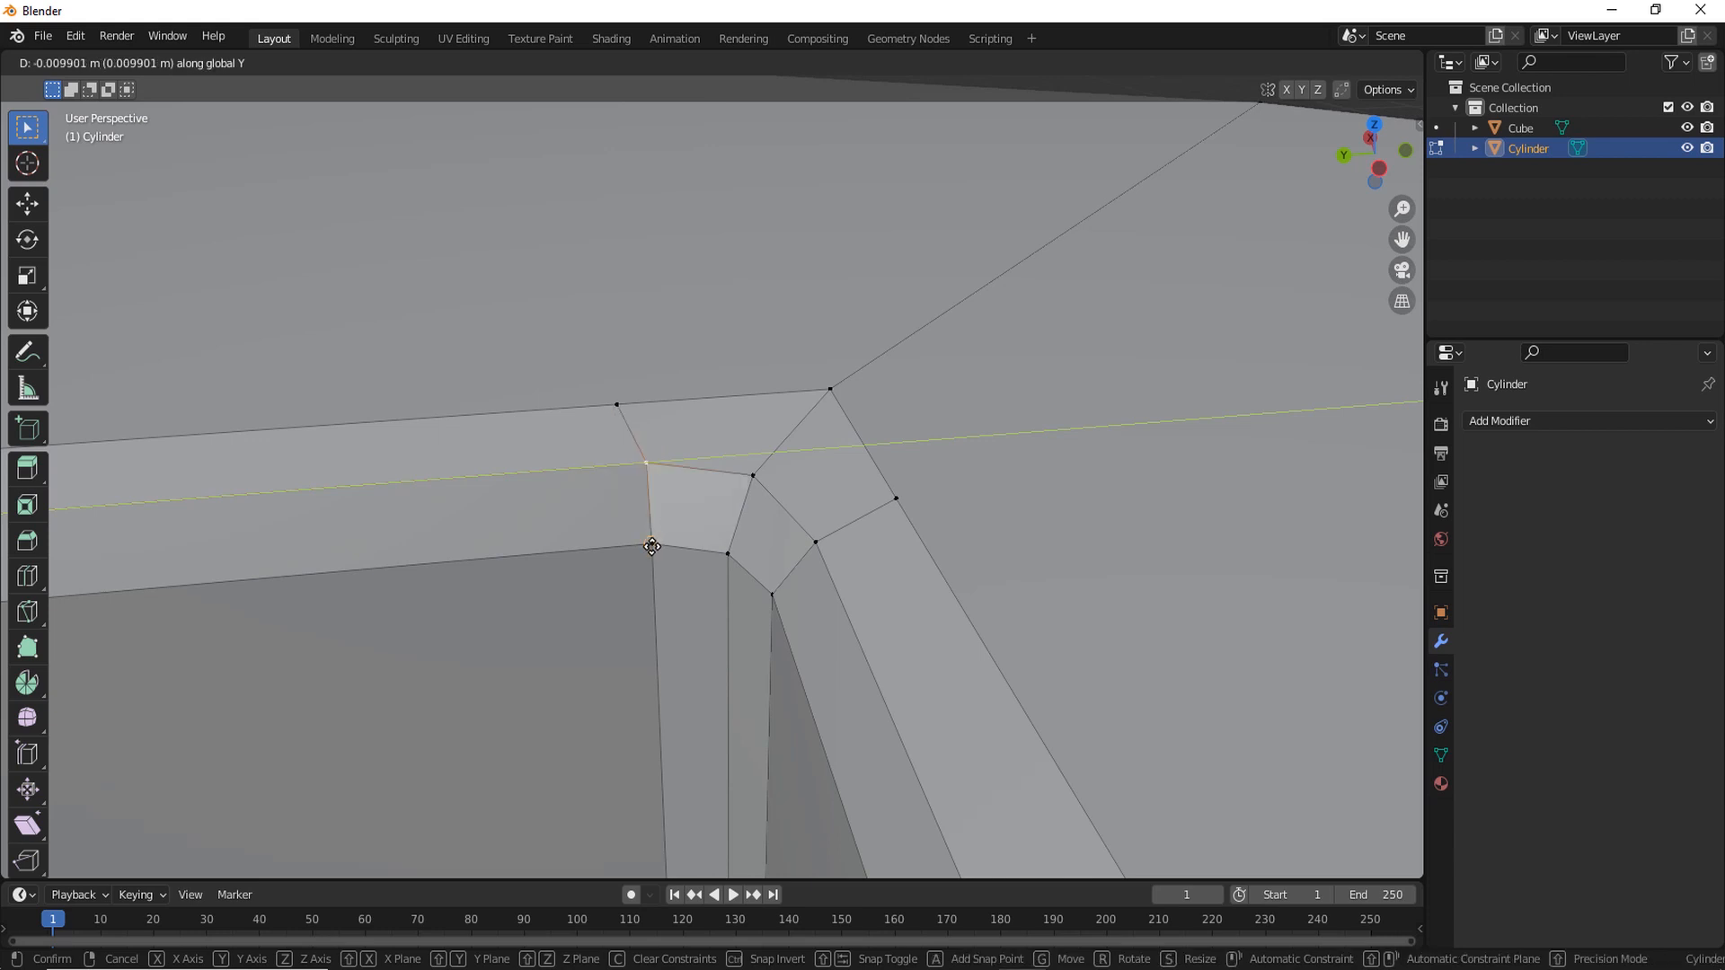
pyautogui.click(651, 546)
# Move the outer bevel vertex of the same cut along Y, snapping it in line with the middle bevel vertex
pyautogui.click(626, 415)
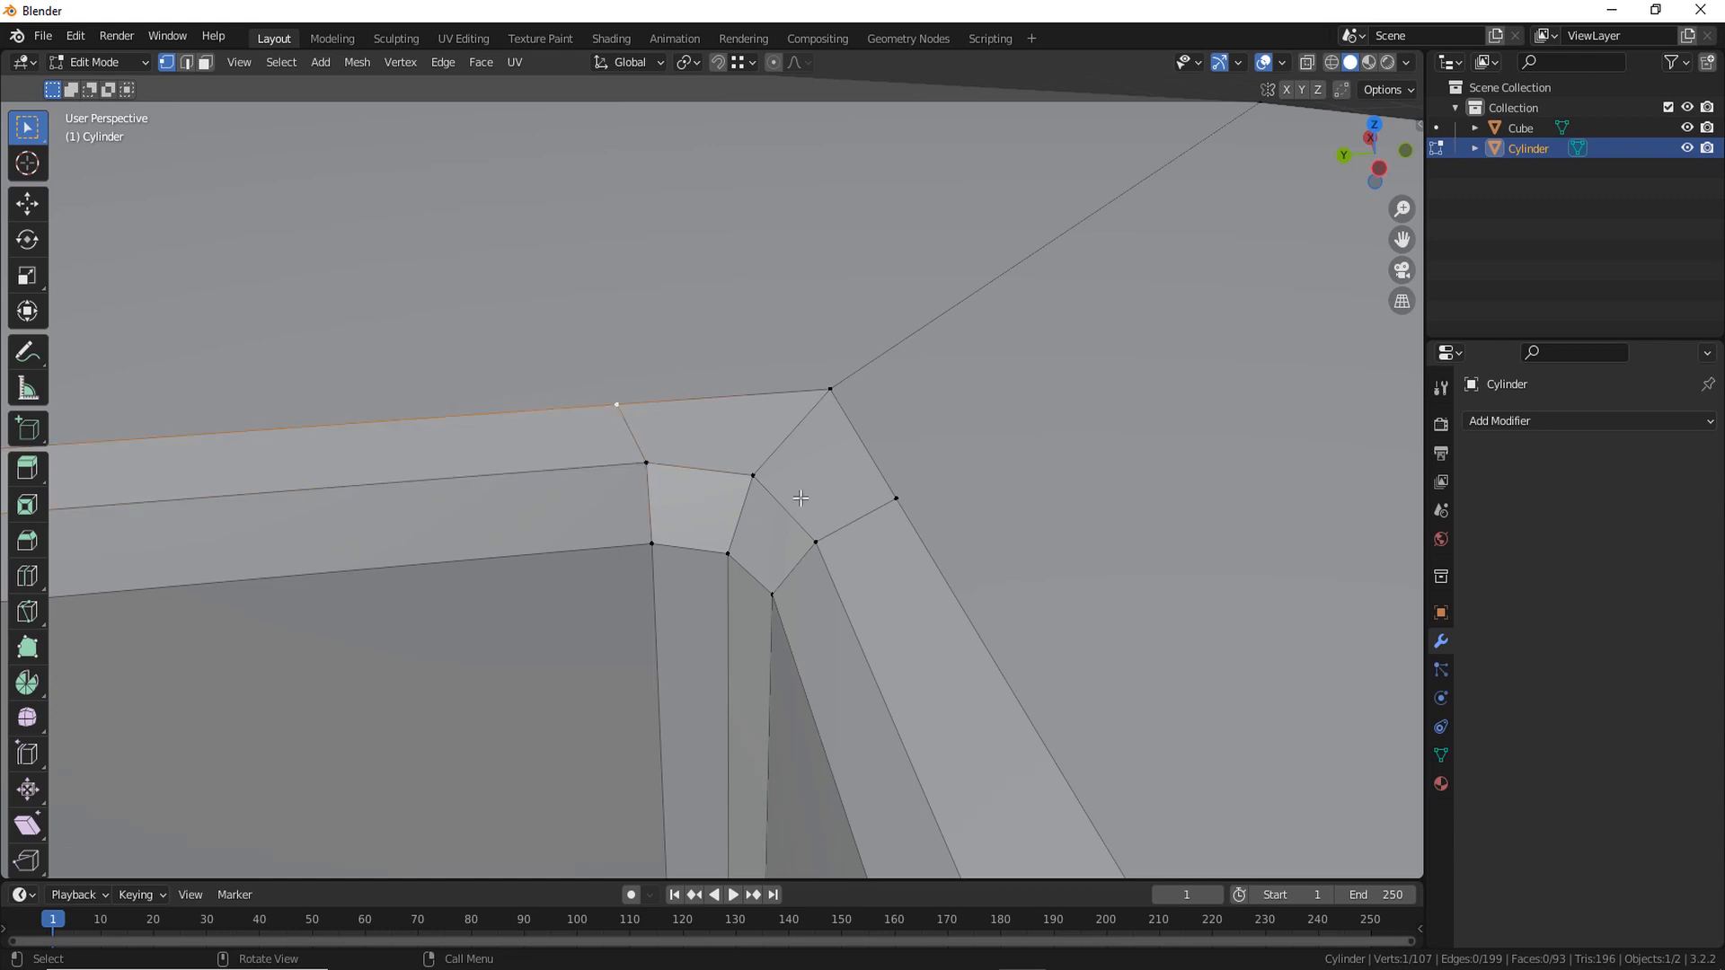
pyautogui.press('g')
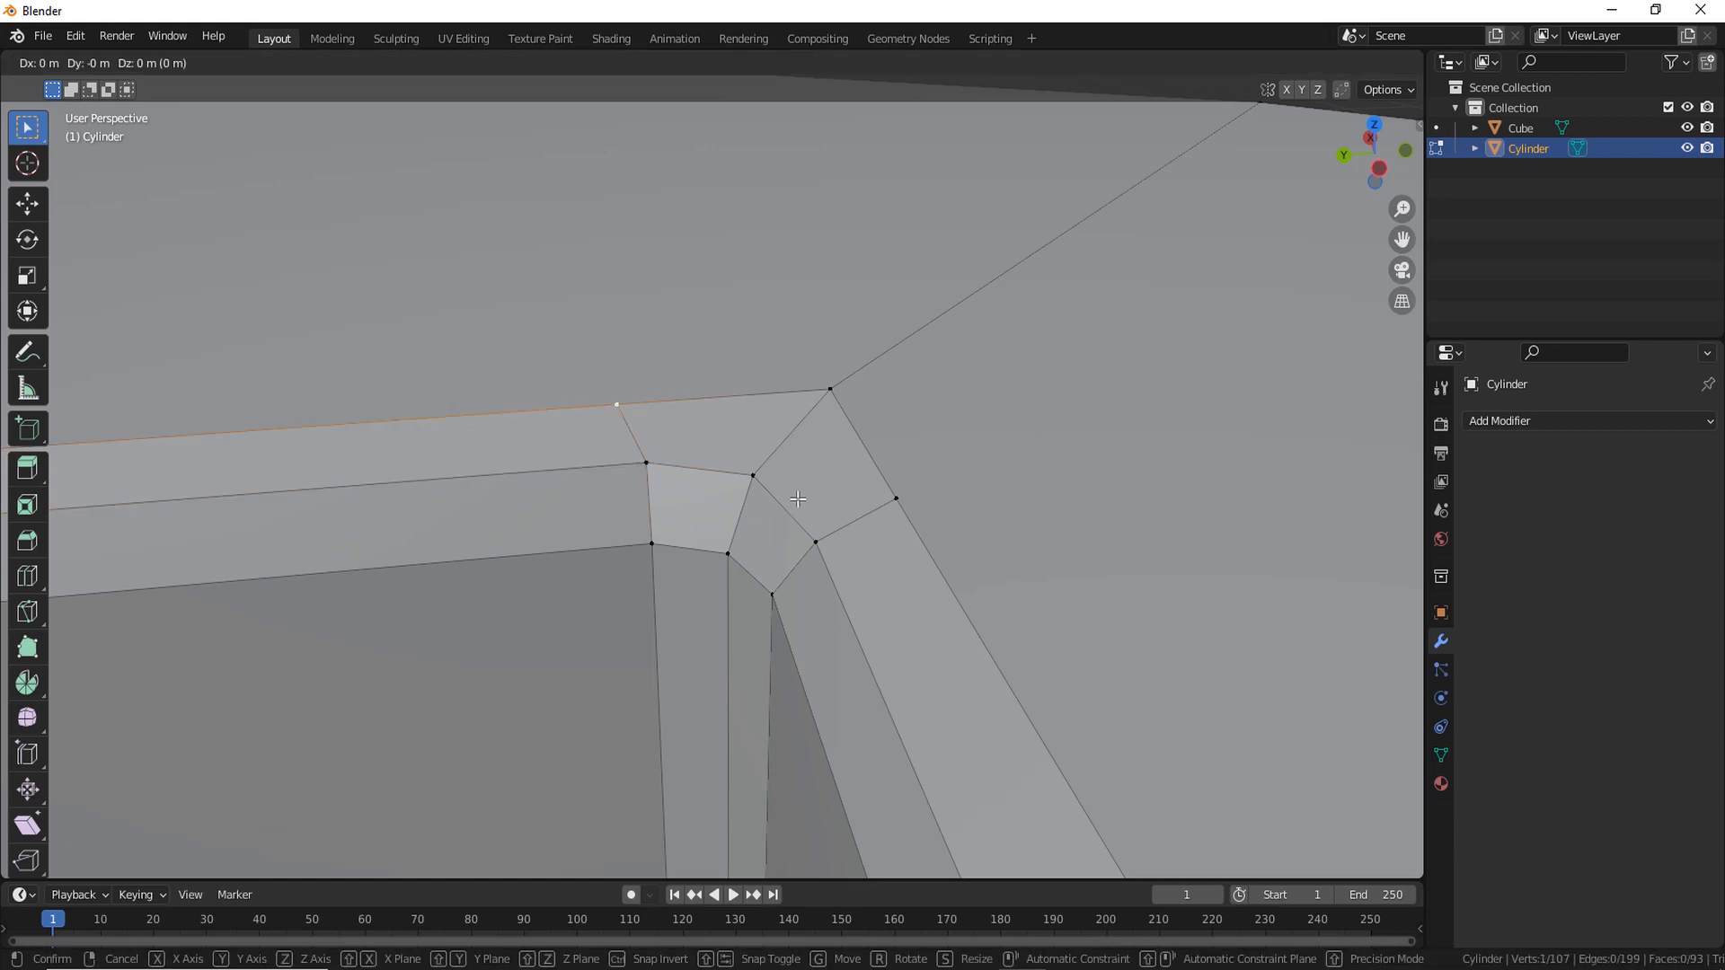
pyautogui.press('y')
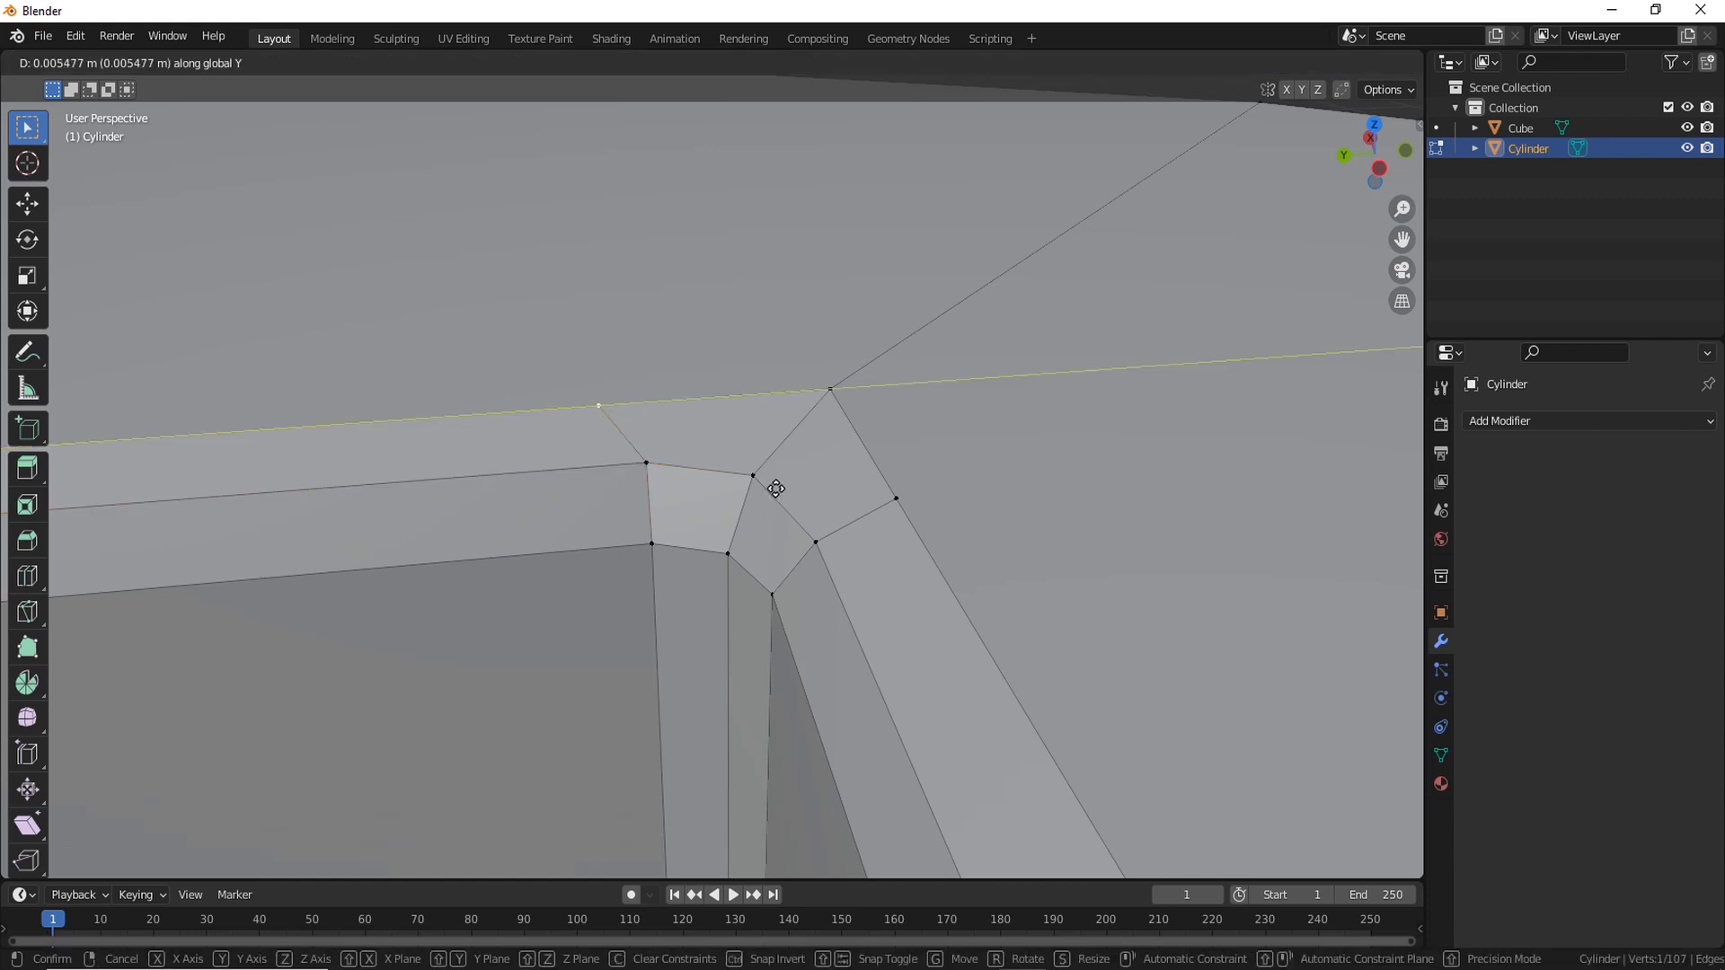
pyautogui.press('ctrl')
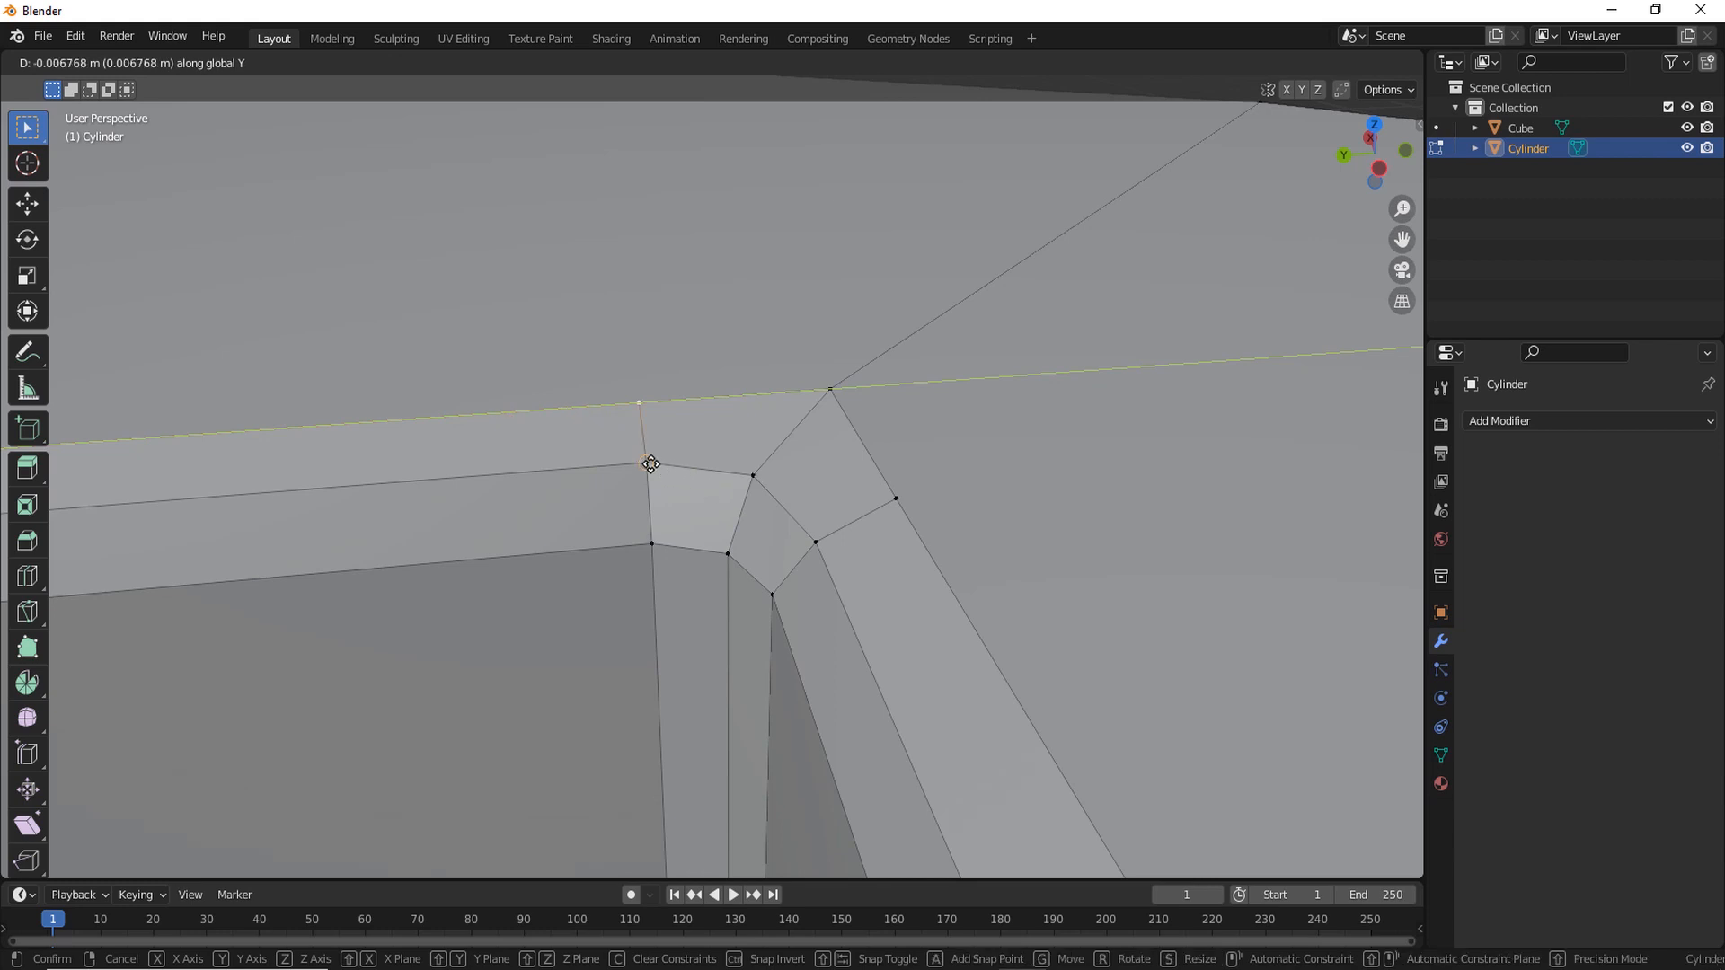
pyautogui.click(650, 464)
# On the corner's other side, move the middle bevel vertex along X, snapping it in line with the wall corner vertex below
pyautogui.moveTo(652, 575); pyautogui.dragTo(851, 460, button='middle')
pyautogui.click(851, 460)
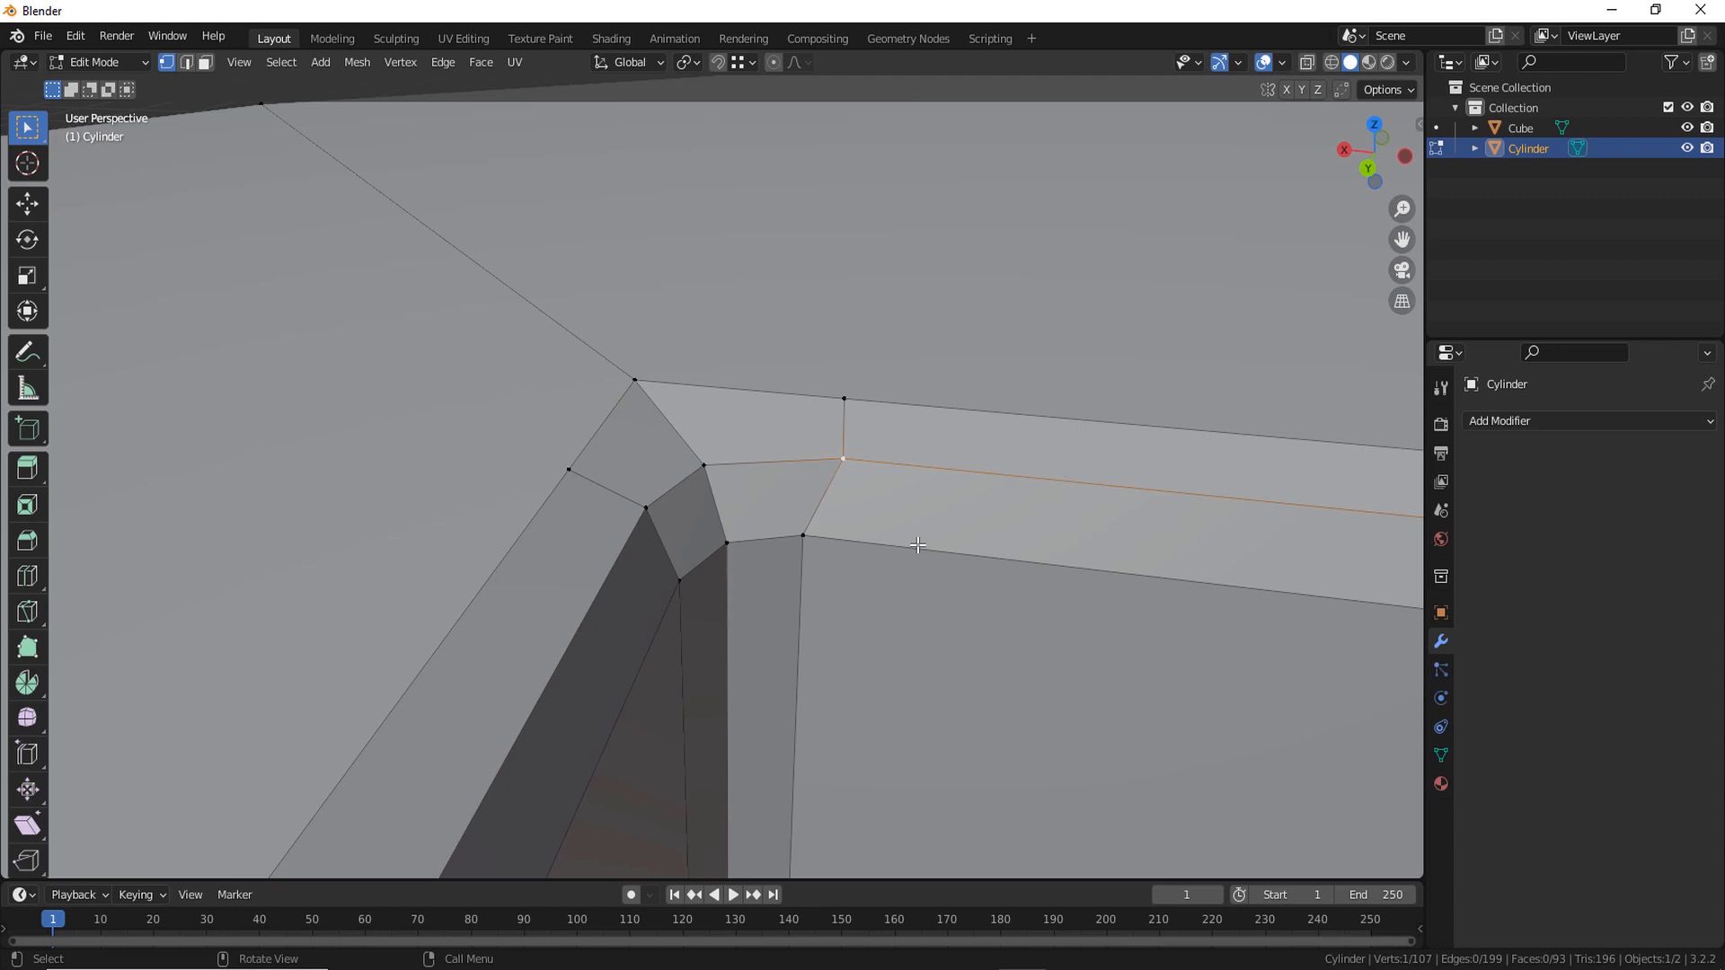
pyautogui.press('g')
pyautogui.press('x')
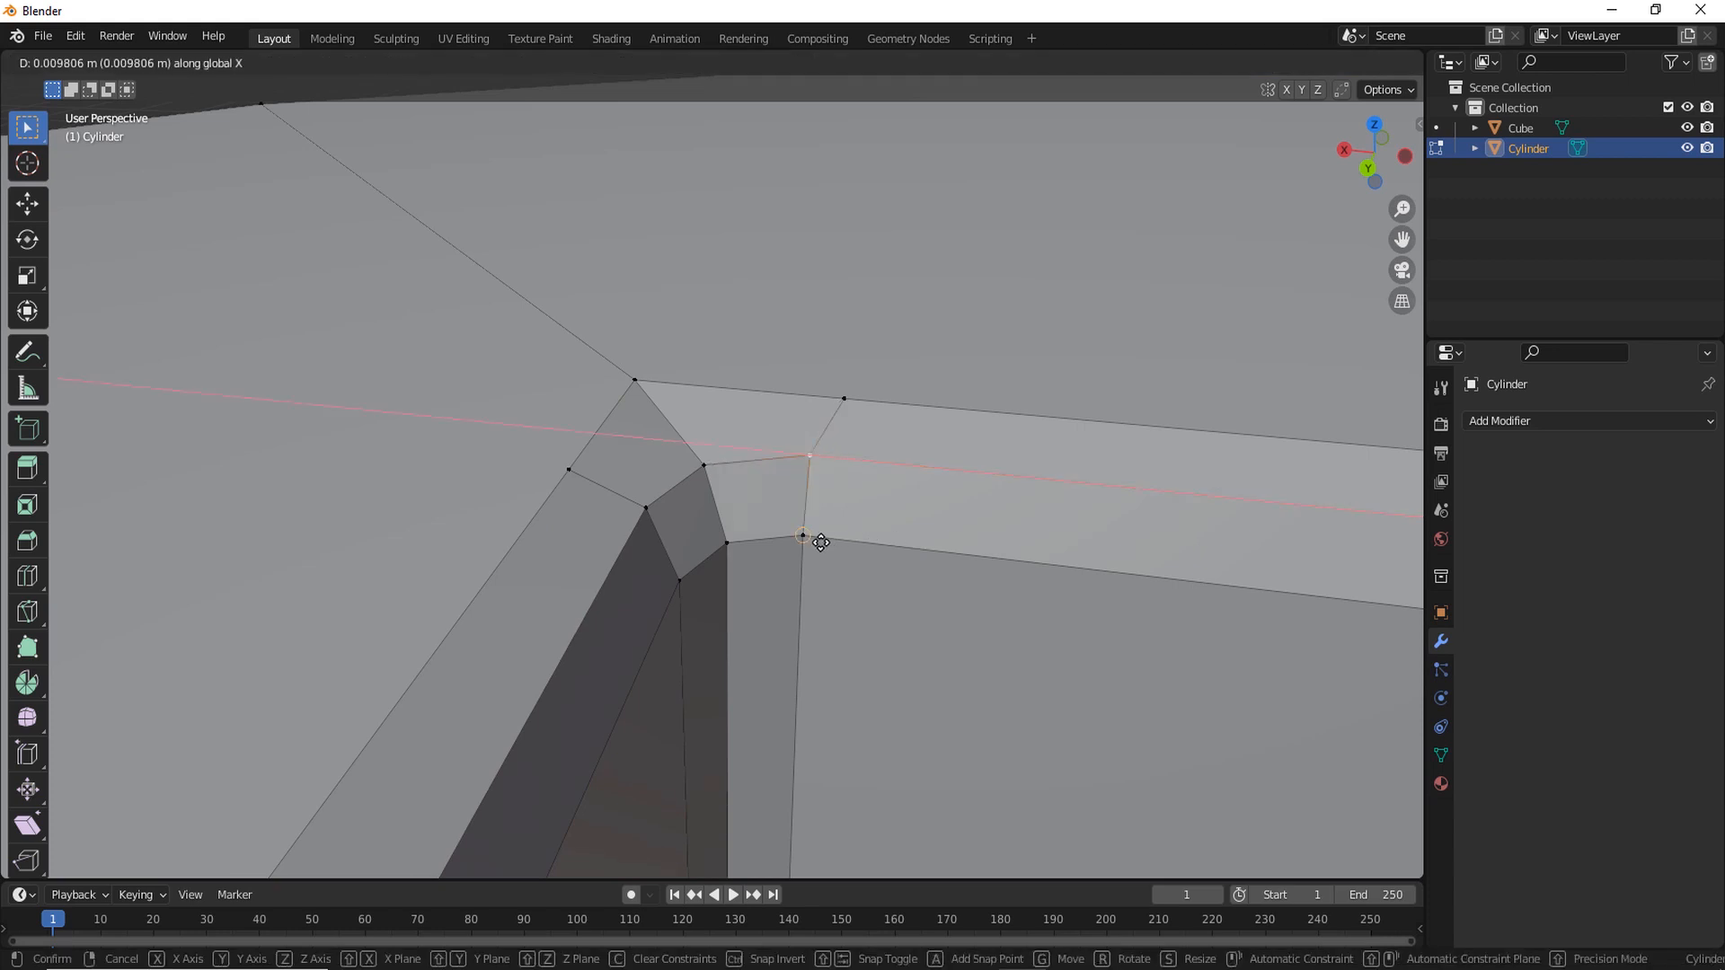
pyautogui.click(815, 539)
# Move the outer bevel vertex on that side along X, snapping it in line with the middle bevel vertex
pyautogui.click(846, 396)
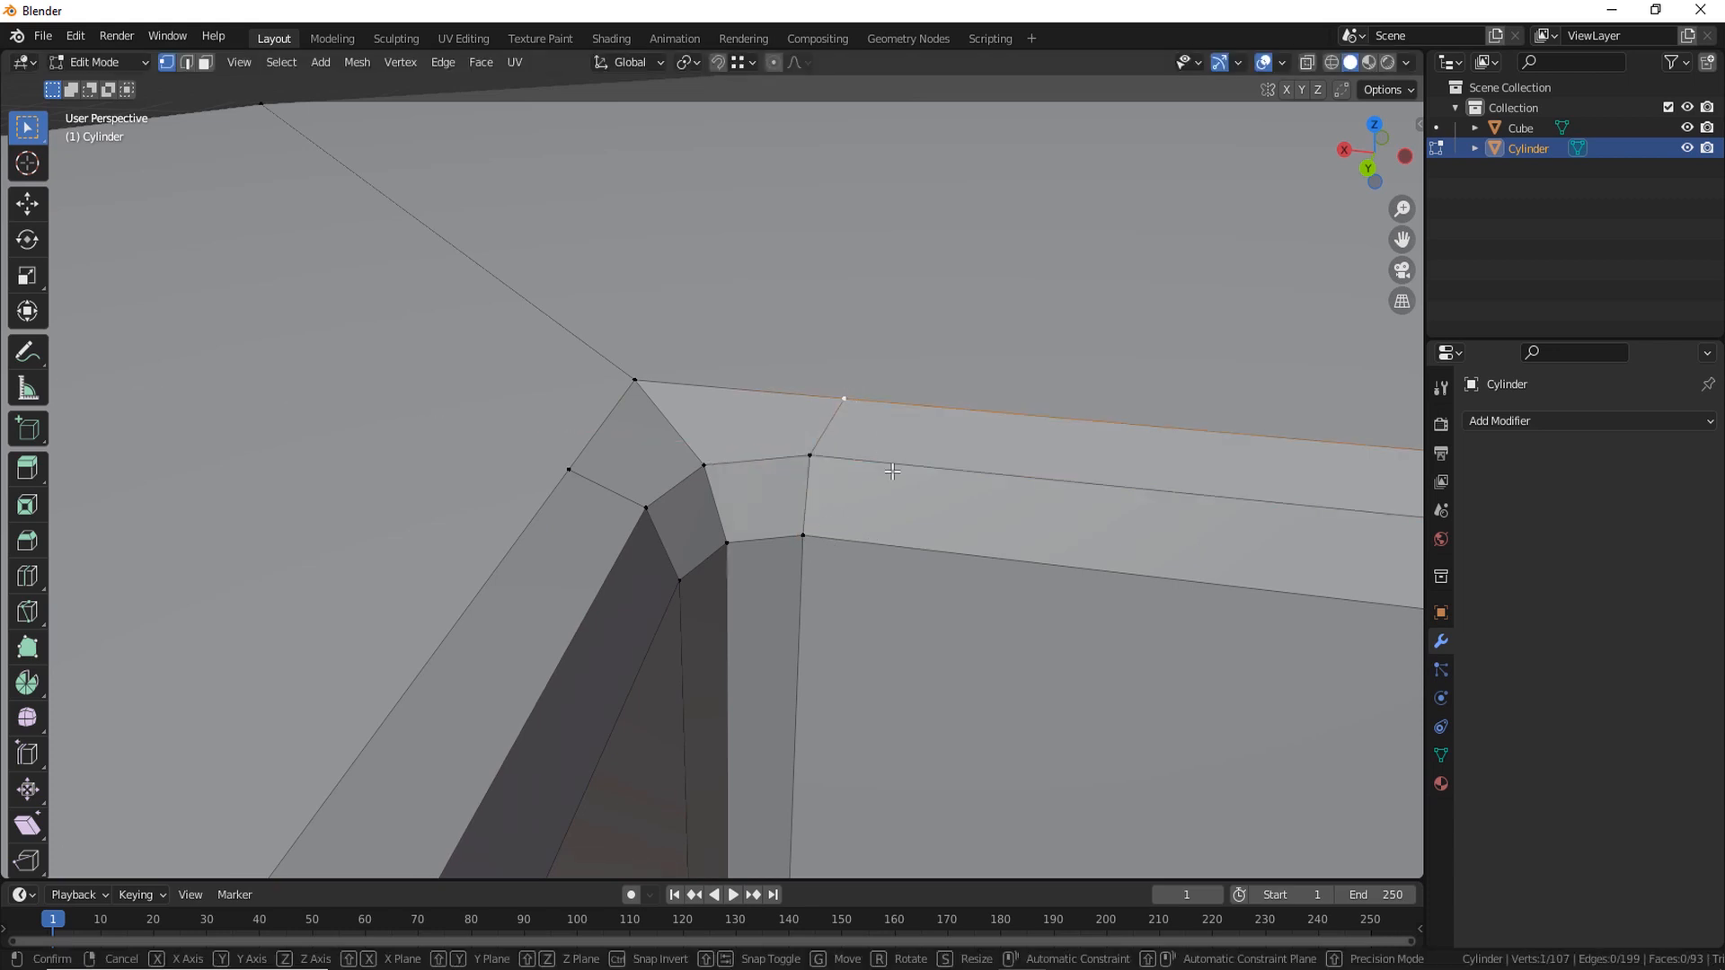
pyautogui.press('g')
pyautogui.press('x')
pyautogui.click(812, 454)
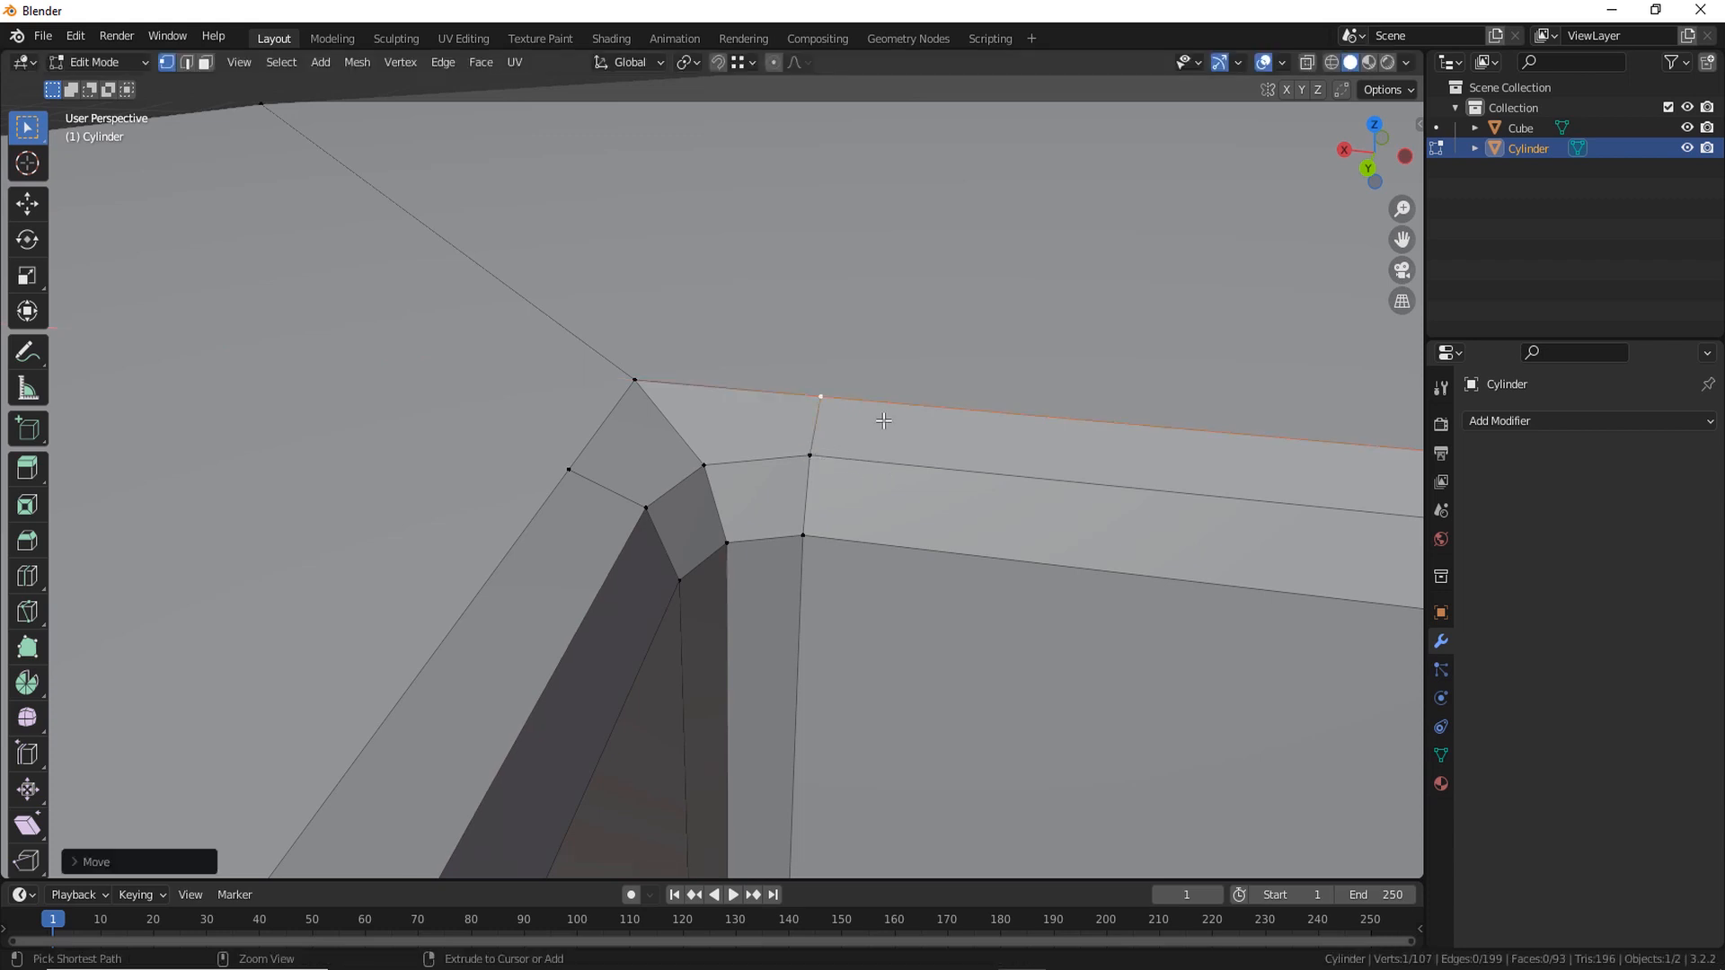
# Move the pocket corner's central bevel vertex along Z, snapping it level with the middle bevel vertex beside it on the lighter wall
pyautogui.moveTo(952, 628); pyautogui.dragTo(832, 492, button='middle')
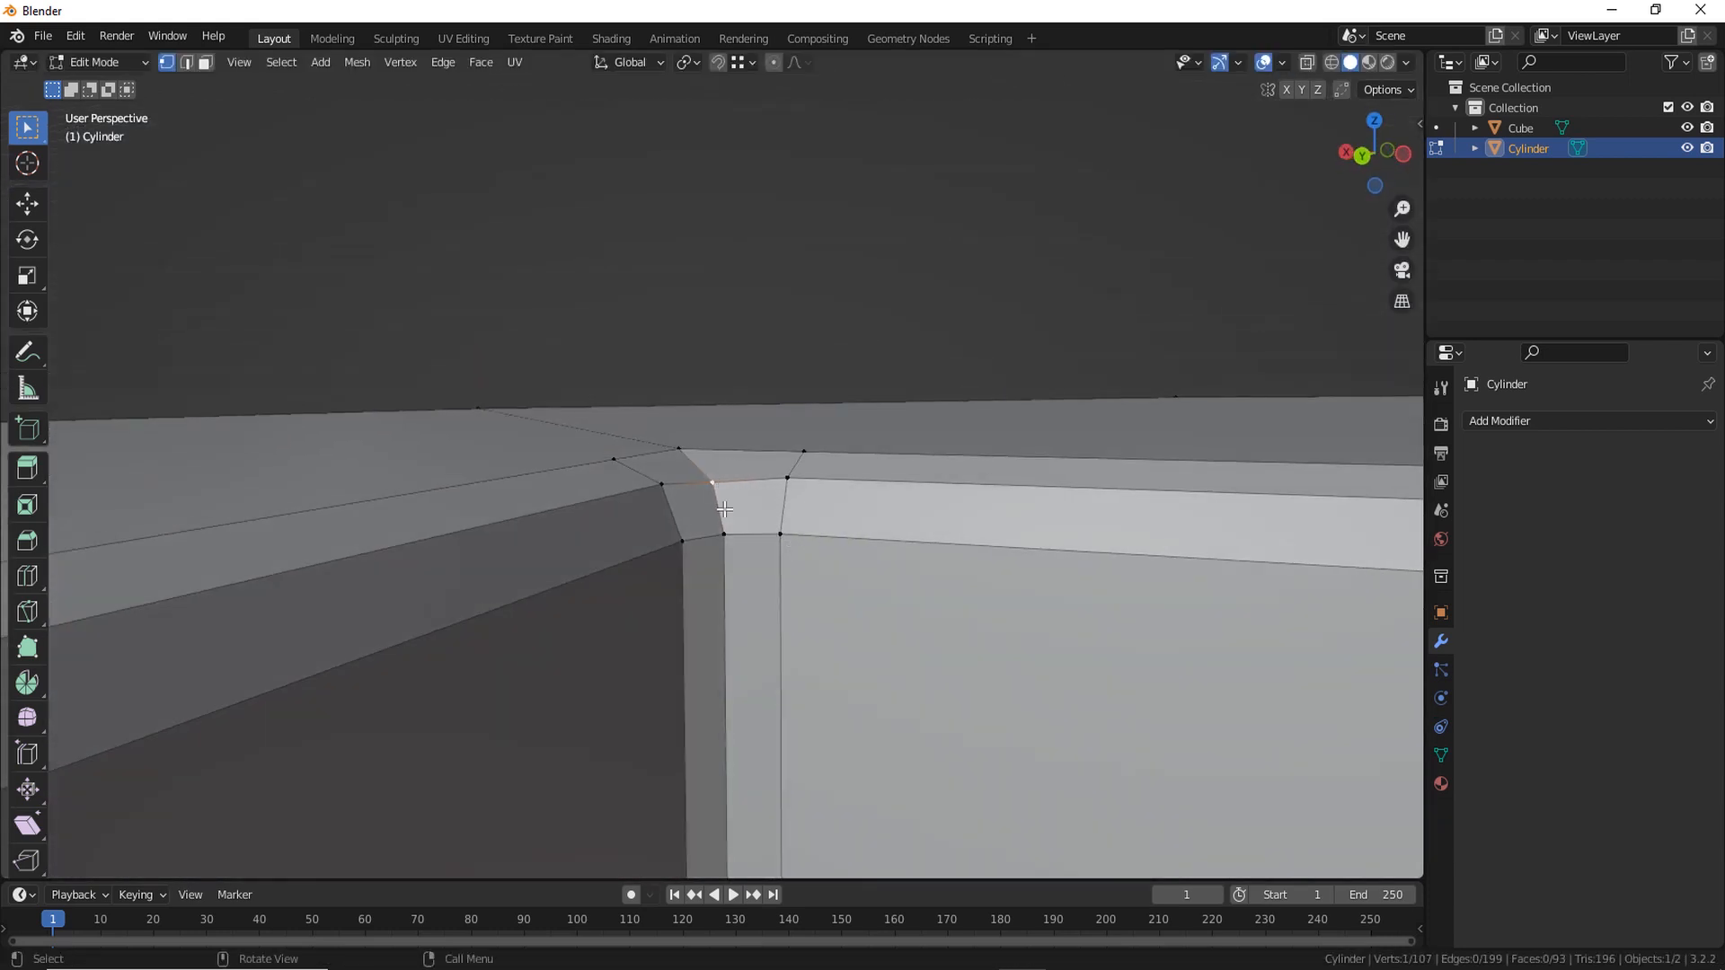
pyautogui.moveTo(724, 509); pyautogui.dragTo(729, 509, button='middle')
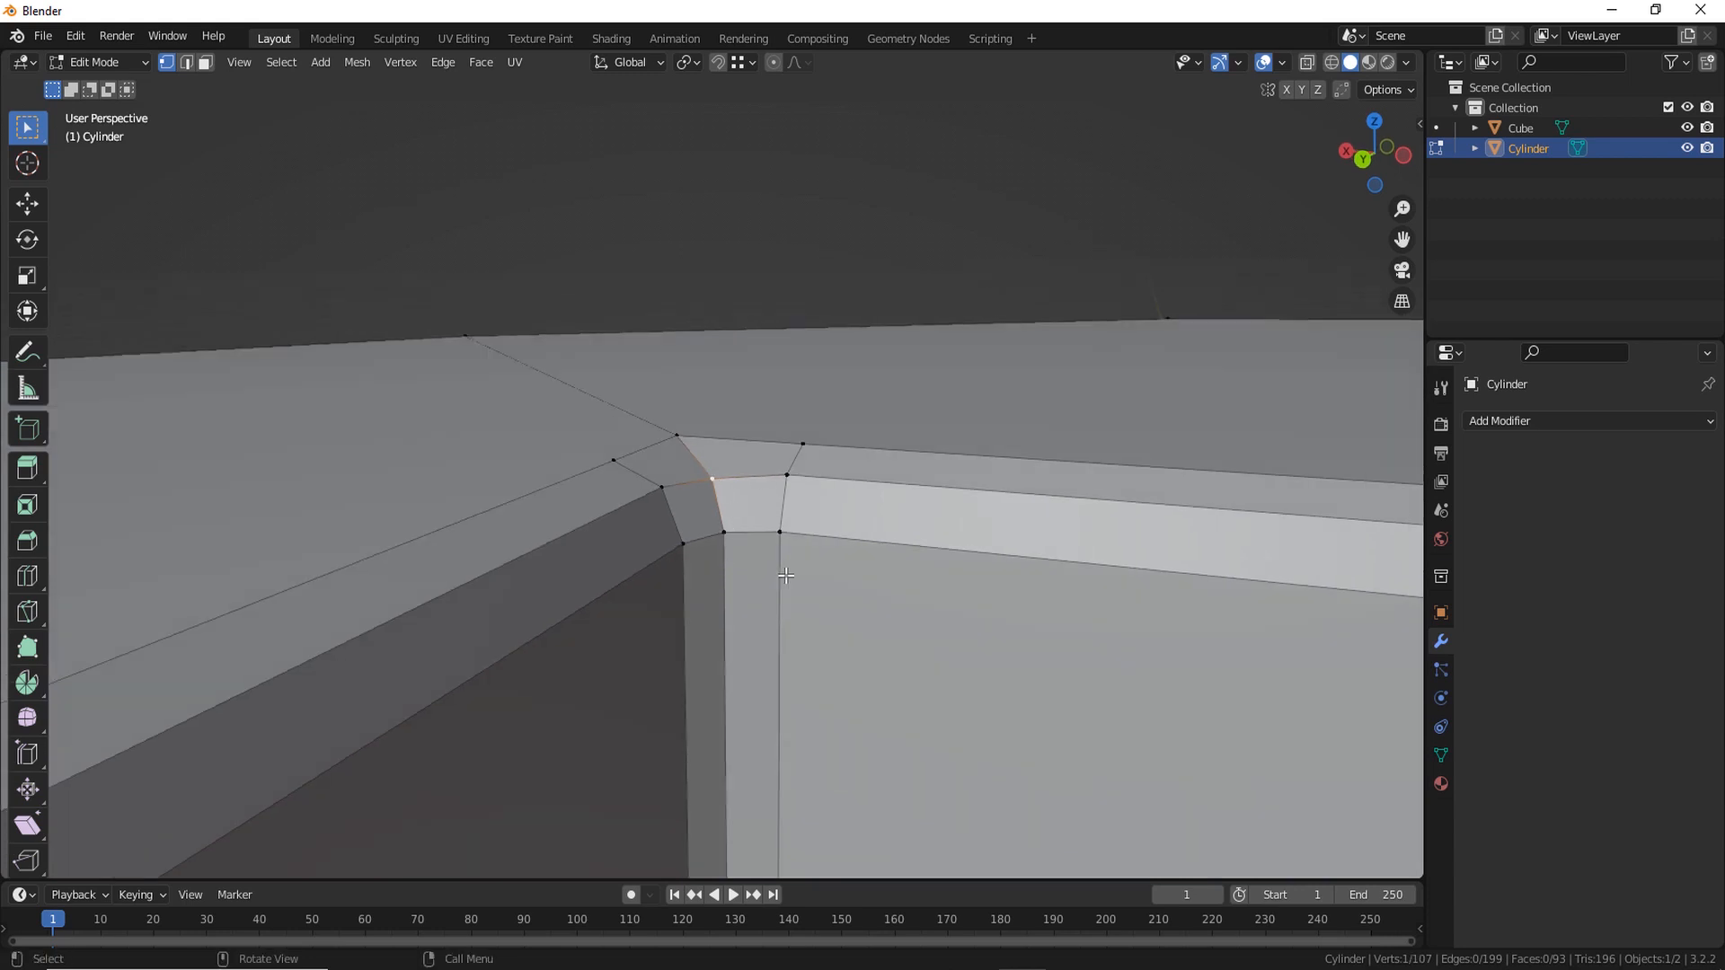
pyautogui.press('g')
pyautogui.press('z')
pyautogui.click(792, 478)
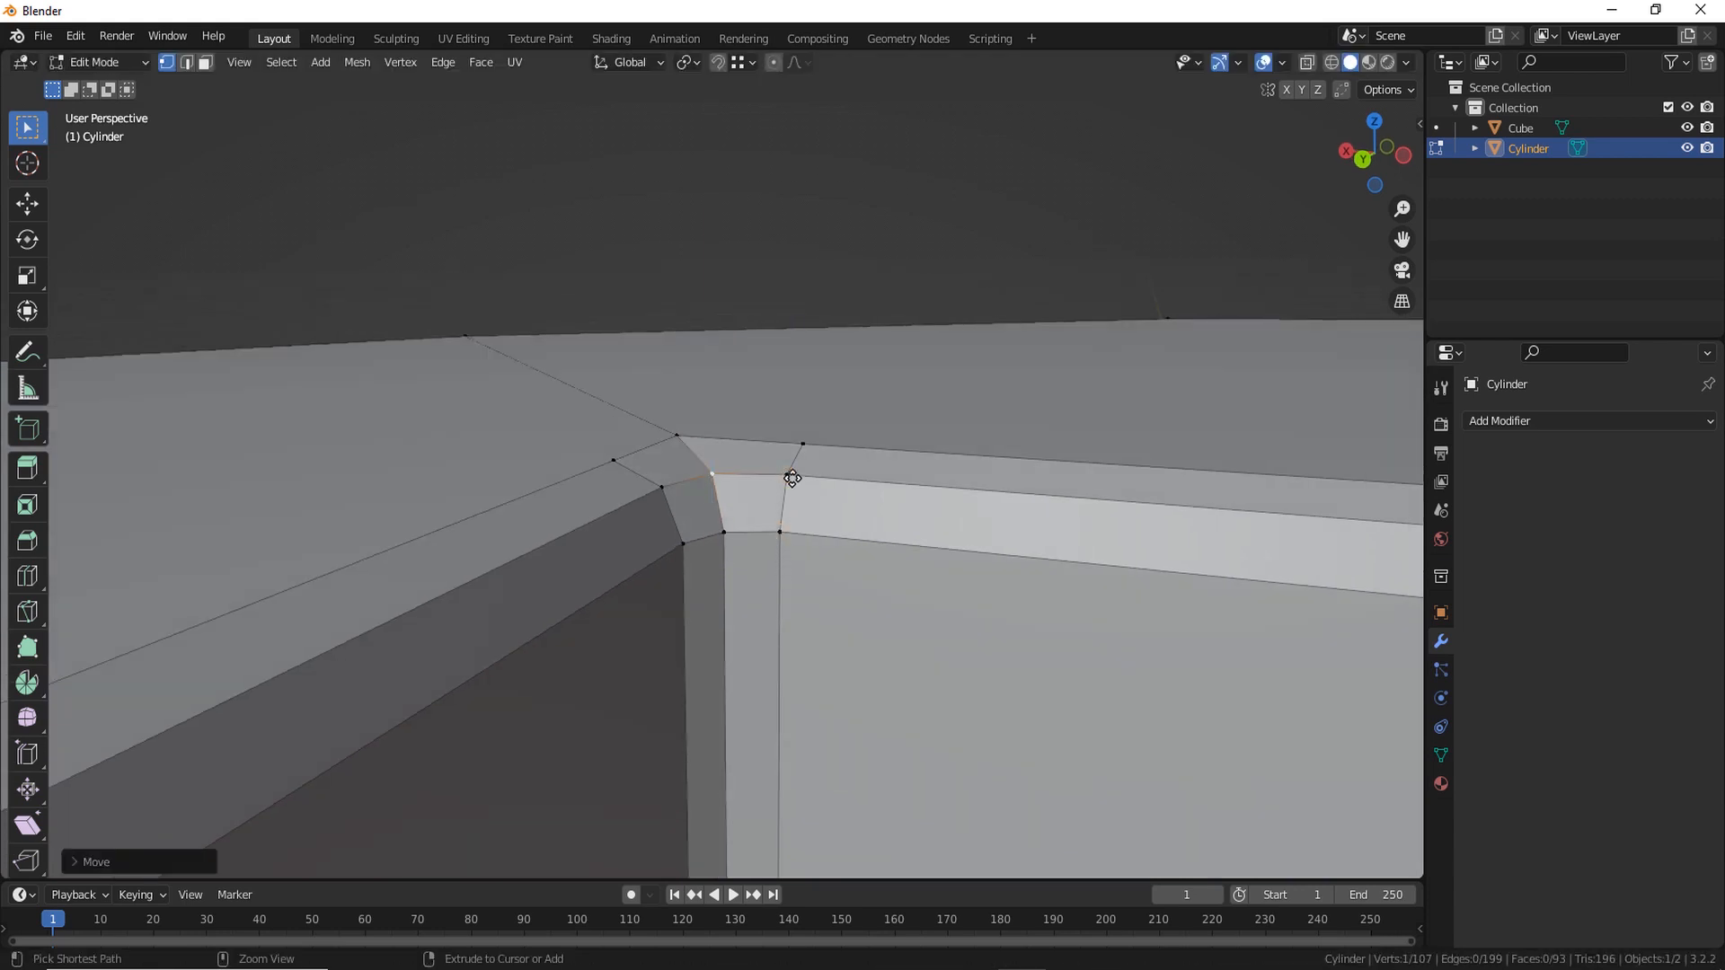
pyautogui.click(874, 415)
# Knife-cut an edge across the top face from the darker wall's outer bevel vertex to the rim vertex on that side of the corner
pyautogui.moveTo(890, 528); pyautogui.dragTo(863, 675, button='middle')
pyautogui.press('k')
pyautogui.click(746, 544)
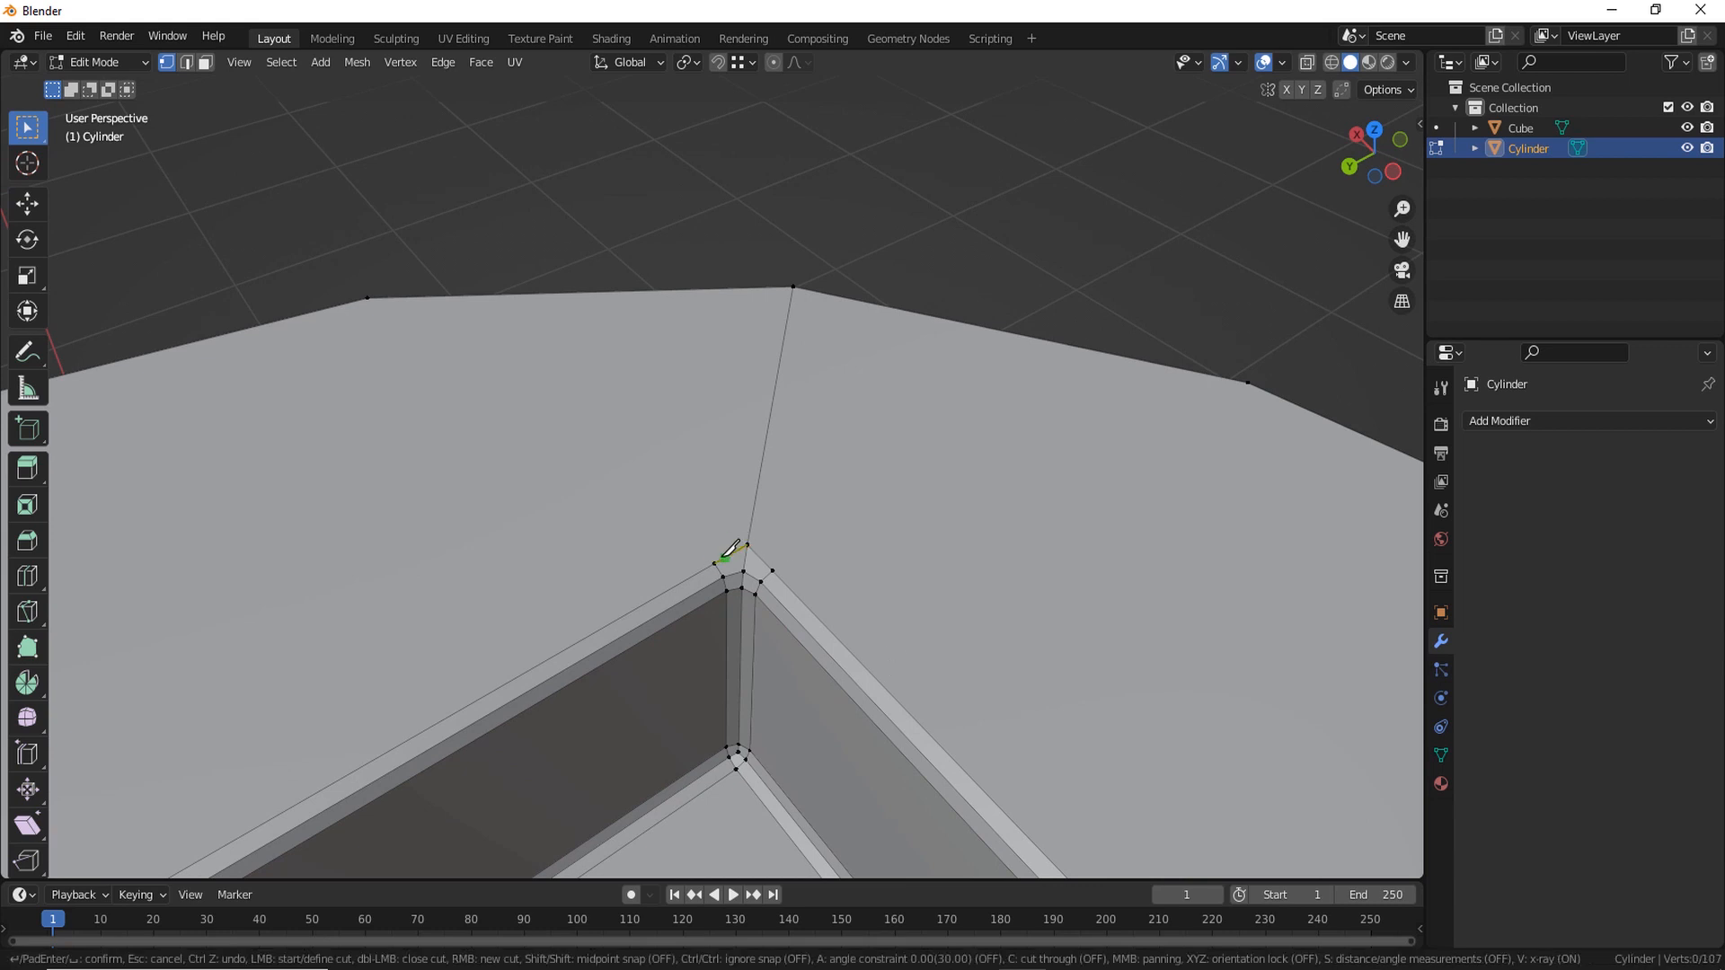
pyautogui.click(714, 563)
pyautogui.click(367, 298)
pyautogui.press('Return')
pyautogui.moveTo(924, 536); pyautogui.dragTo(1000, 543, button='middle')
pyautogui.click(971, 558)
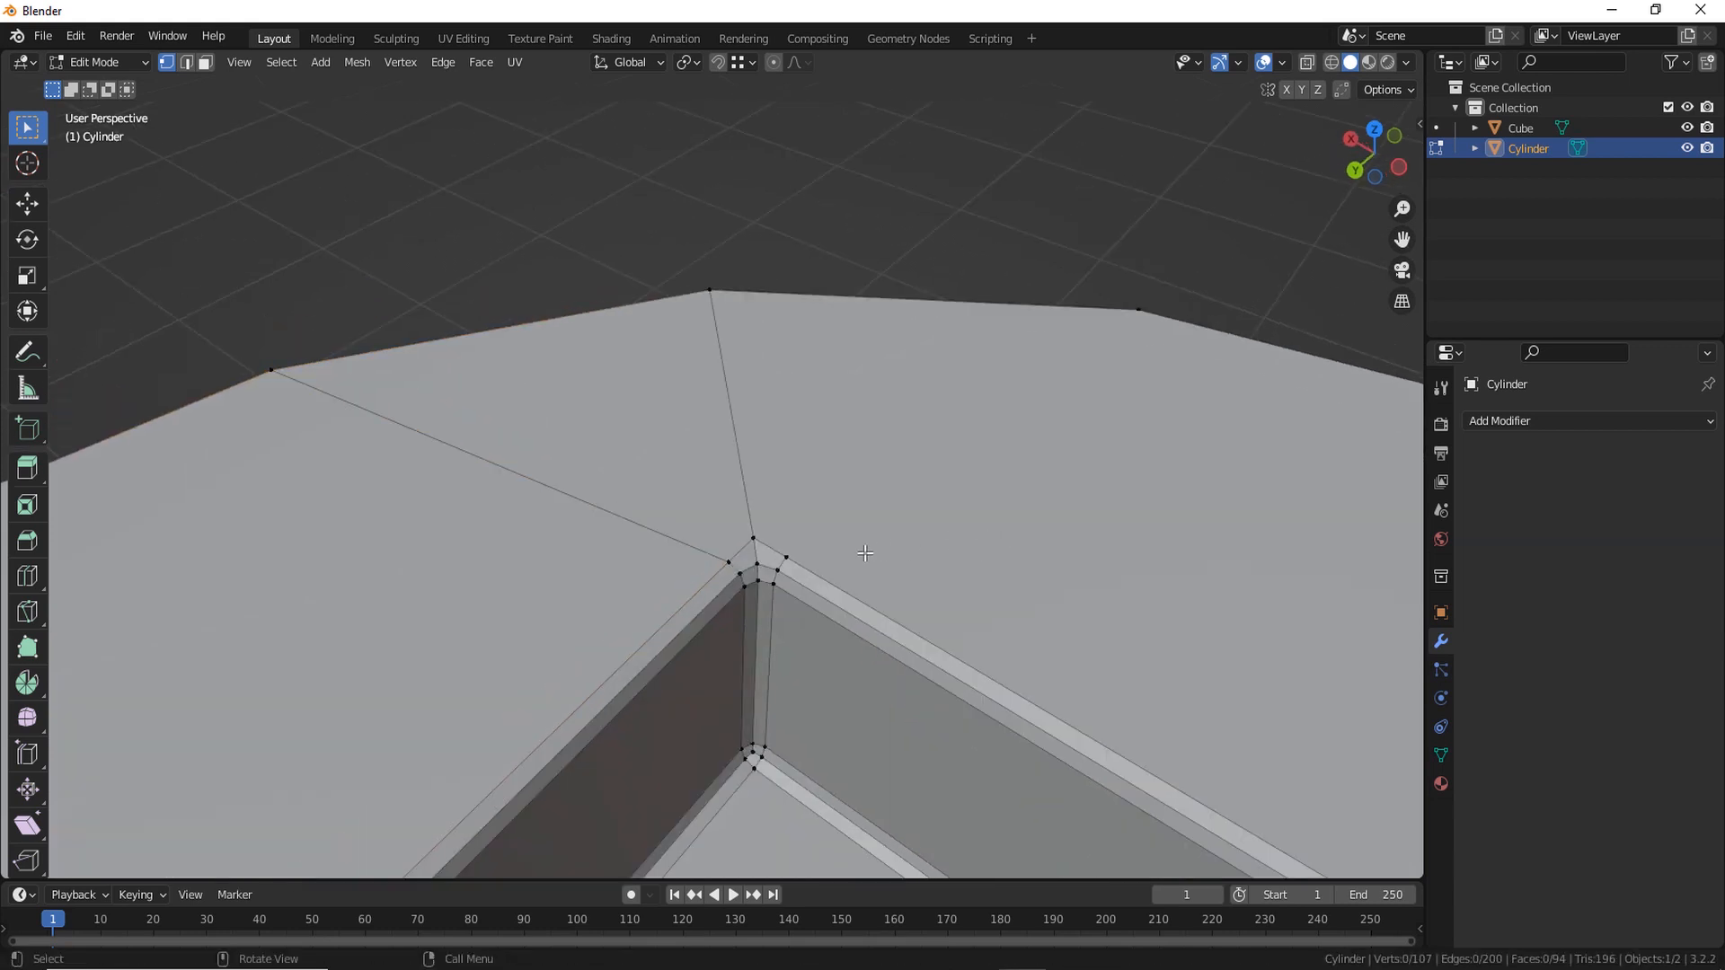
# Knife-cut a matching edge from the lighter wall's outer bevel vertex to the rim vertex on the corner's other side
pyautogui.press('k')
pyautogui.click(786, 557)
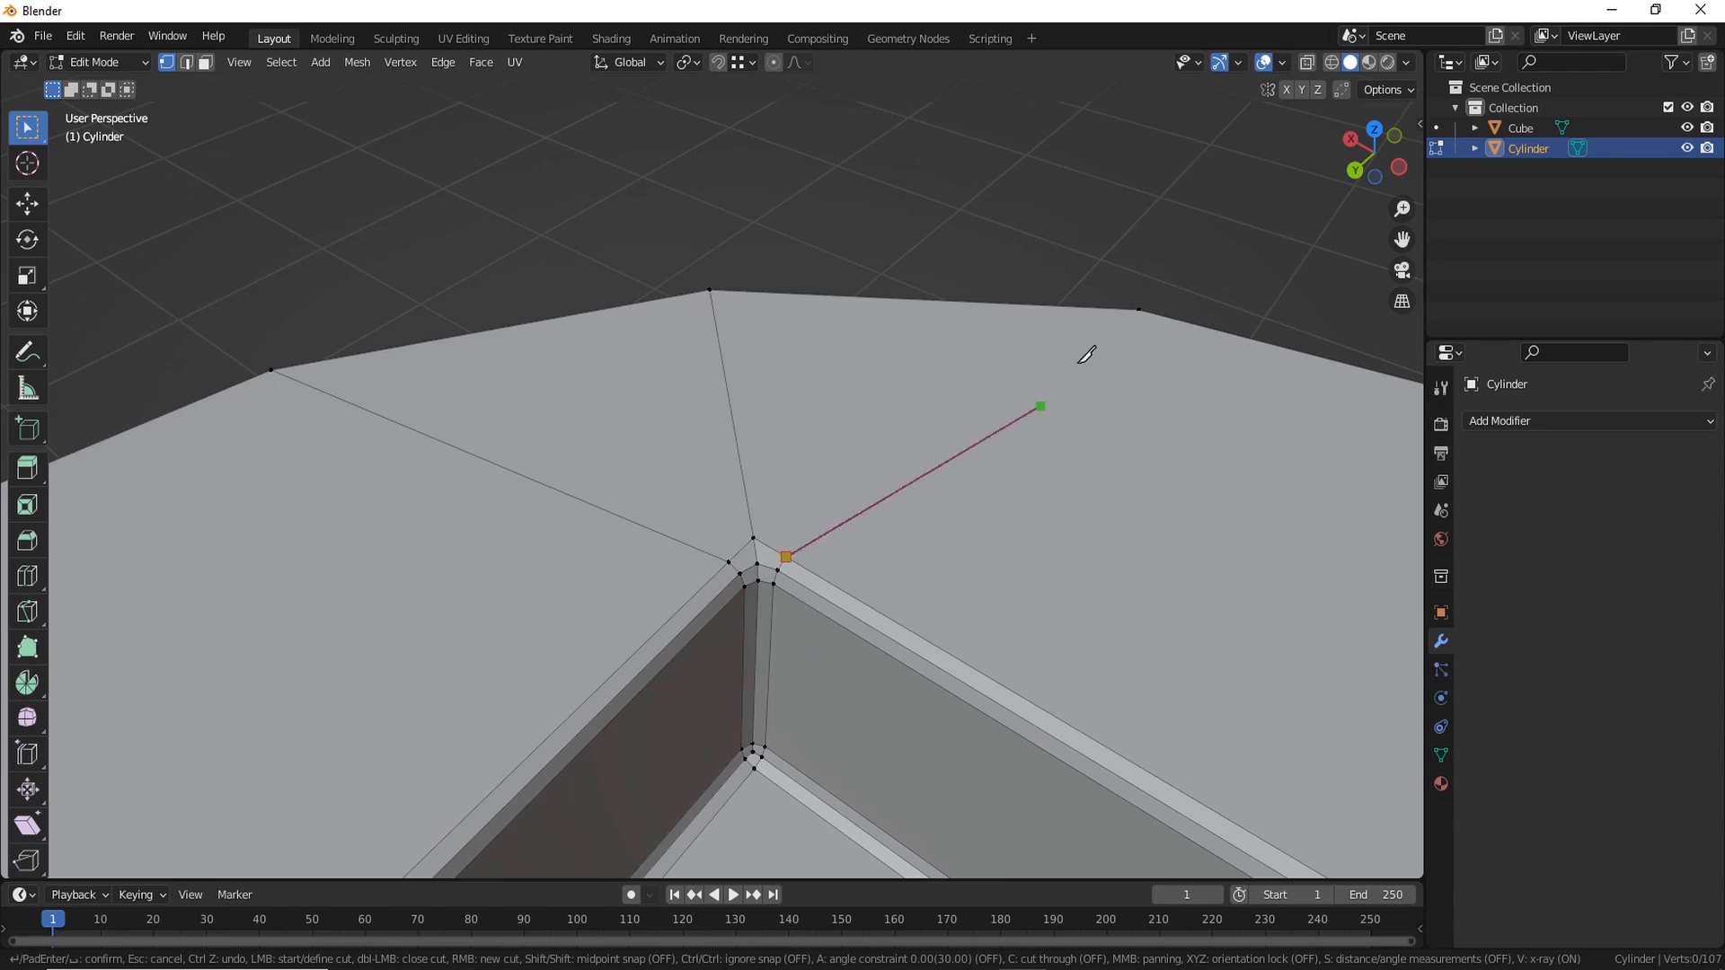
pyautogui.click(1139, 307)
pyautogui.press('Return')
# In Object Mode, add a level 3 Subdivision modifier to the disc and shade it smooth
pyautogui.moveTo(967, 637); pyautogui.dragTo(938, 630, button='middle')
pyautogui.scroll(2, 938, 630)
pyautogui.press('Tab')
pyautogui.click(951, 356)
pyautogui.click(986, 541)
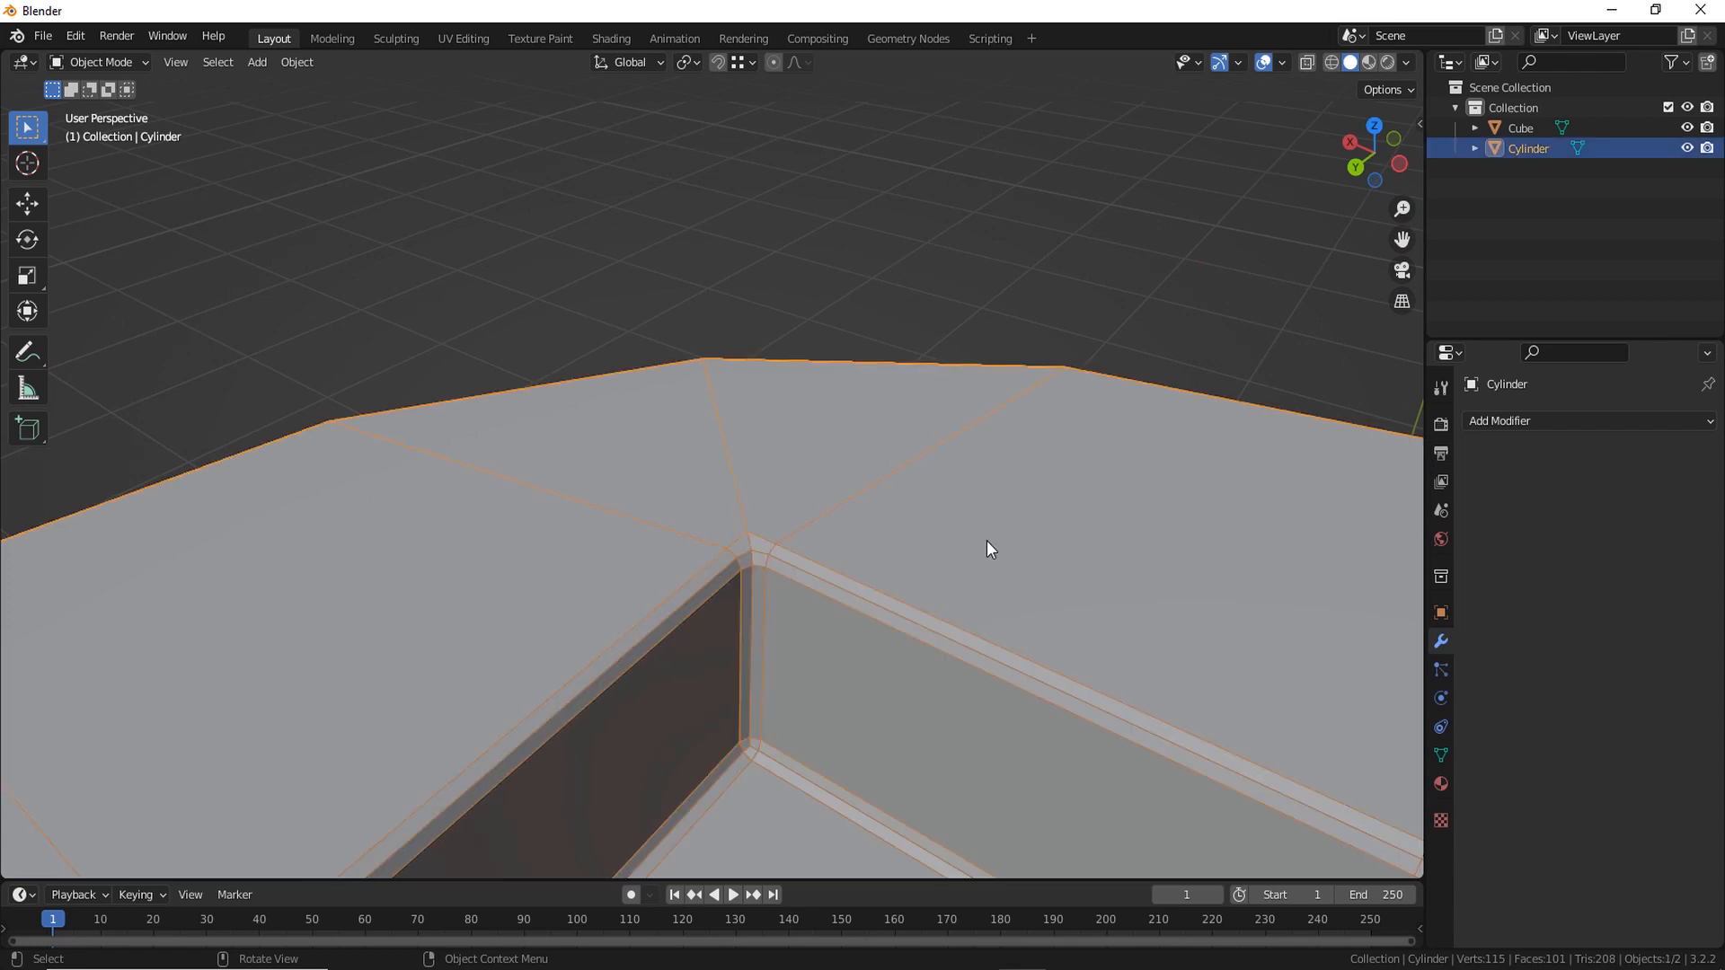
pyautogui.hotkey('ctrl', '3')
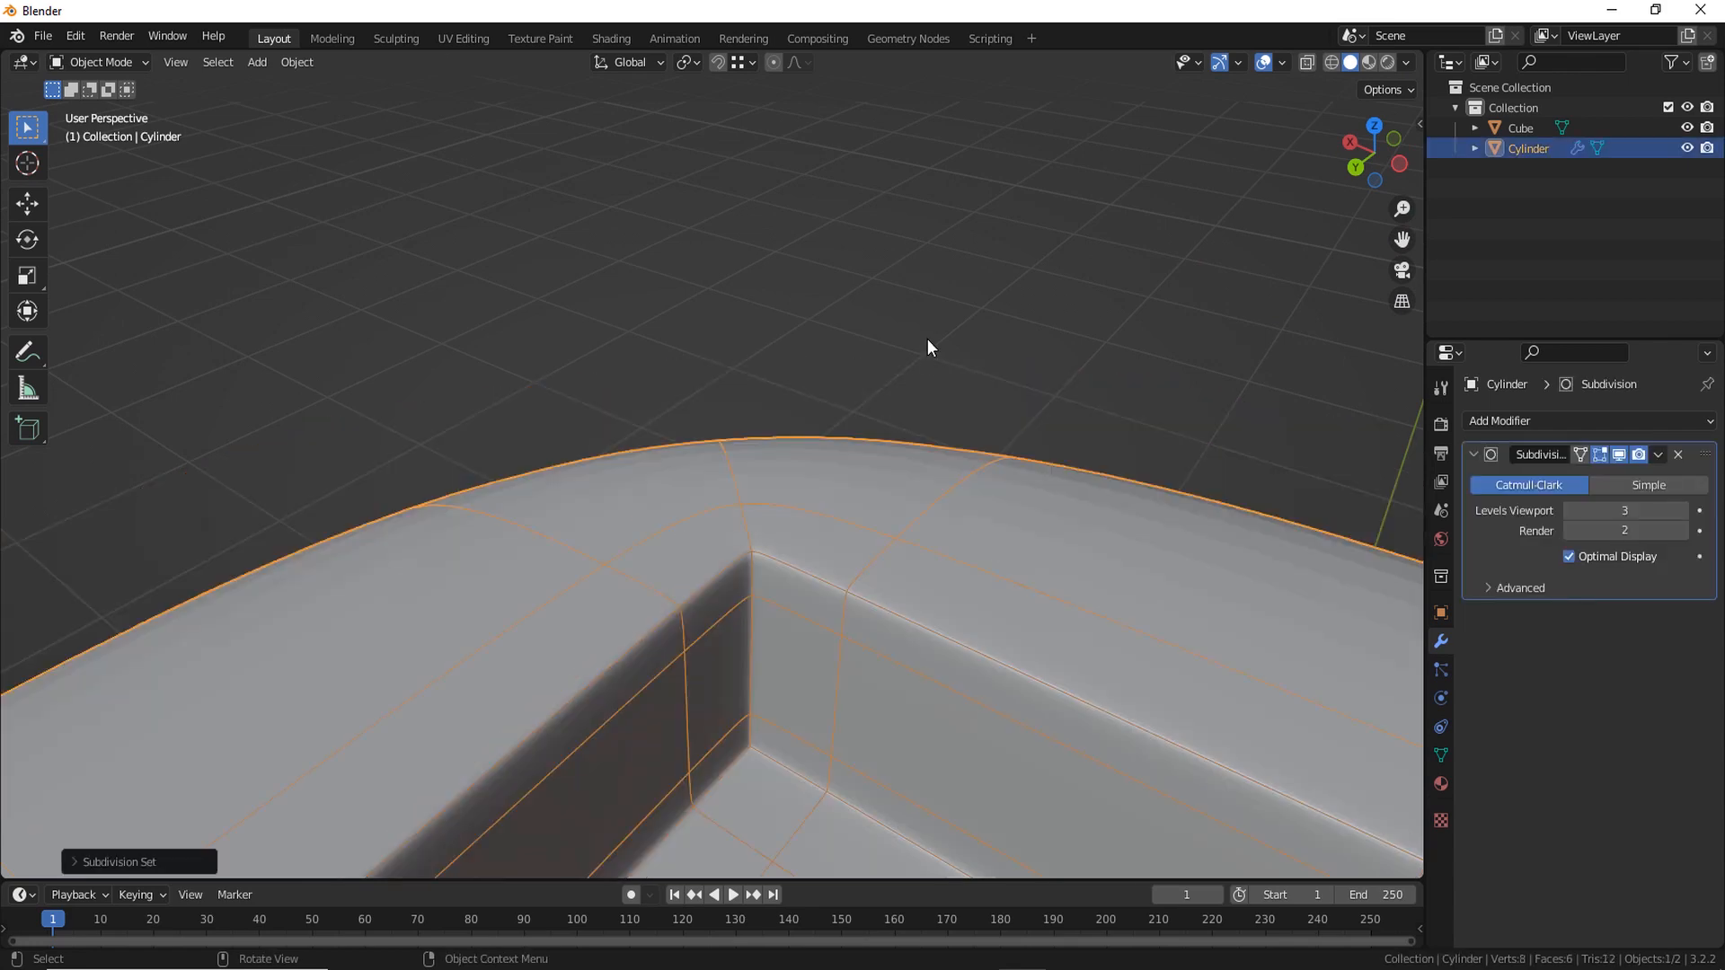
pyautogui.rightClick(853, 368)
pyautogui.click(870, 333)
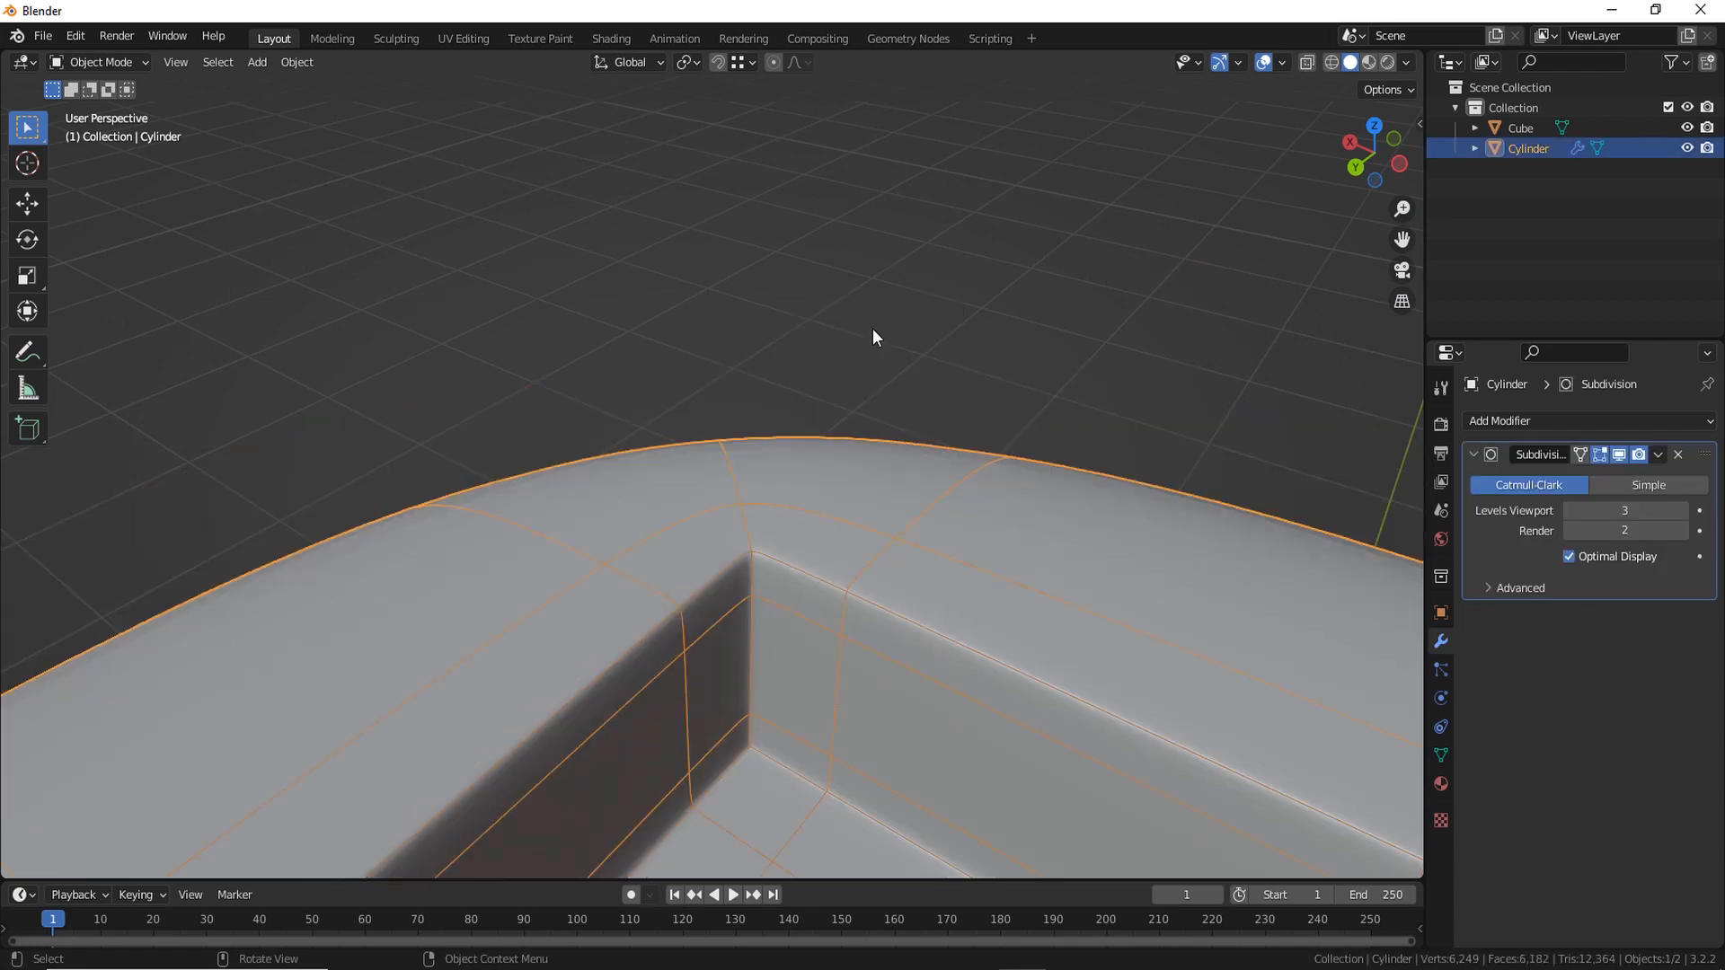
pyautogui.click(871, 327)
# Turn off the wireframe overlay and check the smoothed corner against its mesh cage in Edit Mode
pyautogui.scroll(-3, 958, 558)
pyautogui.moveTo(957, 558); pyautogui.dragTo(950, 588, button='middle')
pyautogui.click(1282, 62)
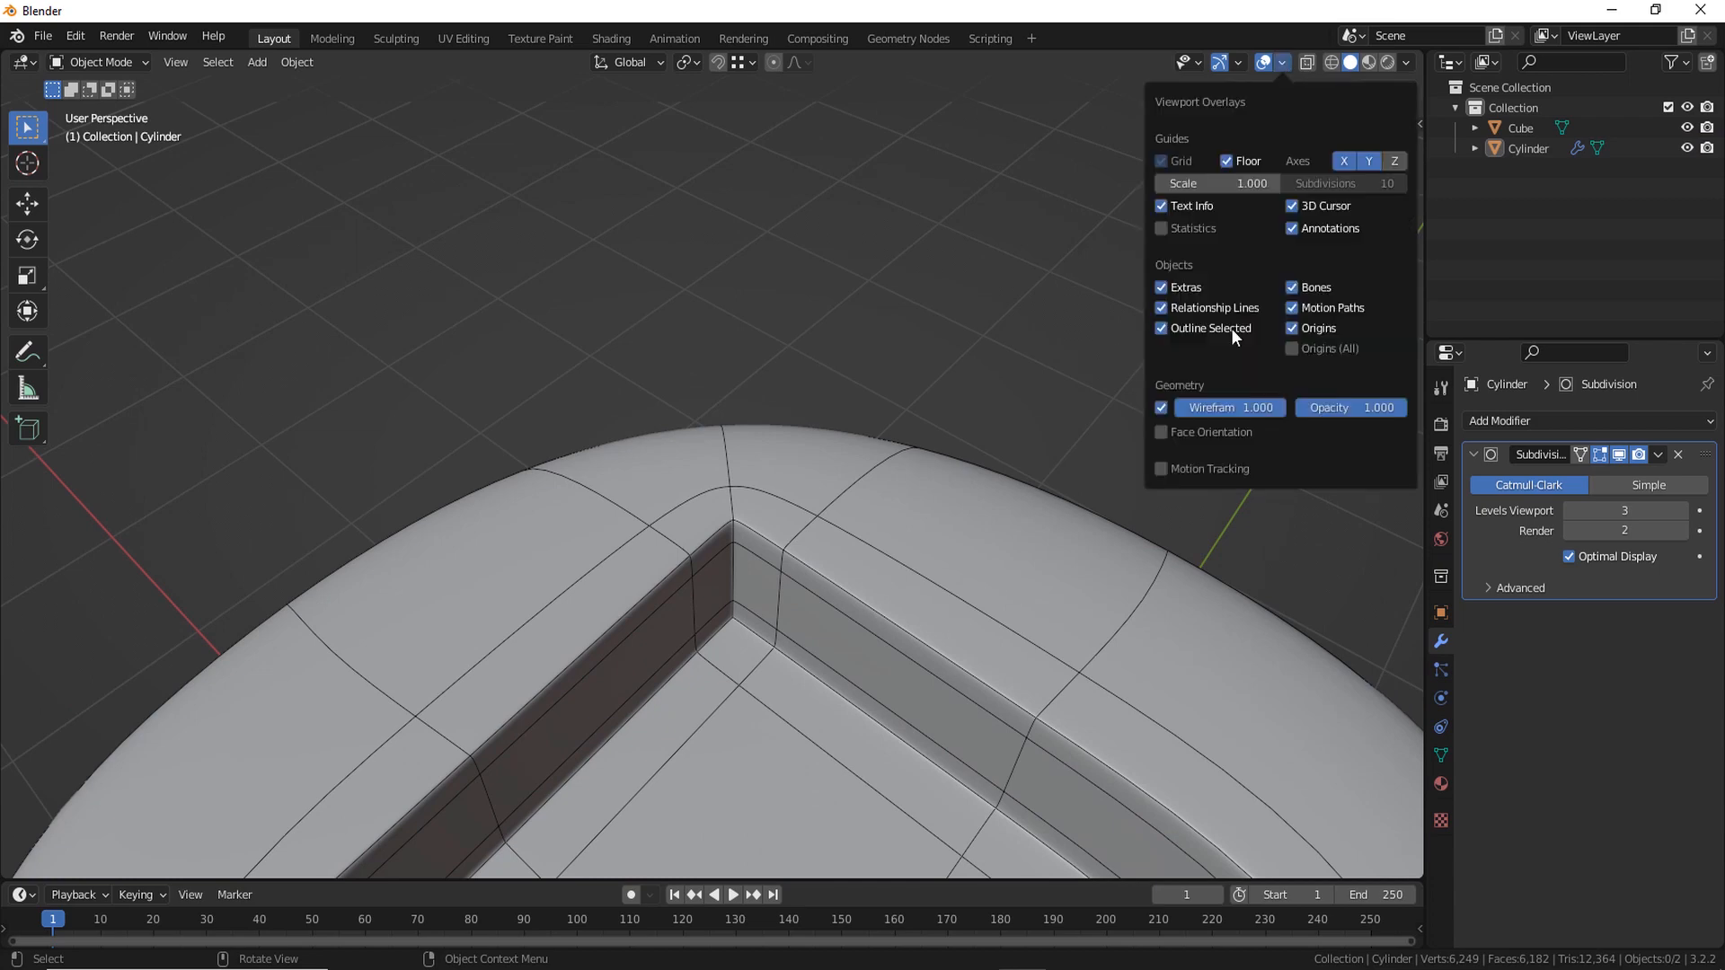
pyautogui.click(1161, 408)
pyautogui.moveTo(997, 503); pyautogui.dragTo(817, 571, button='middle')
pyautogui.press('Tab')
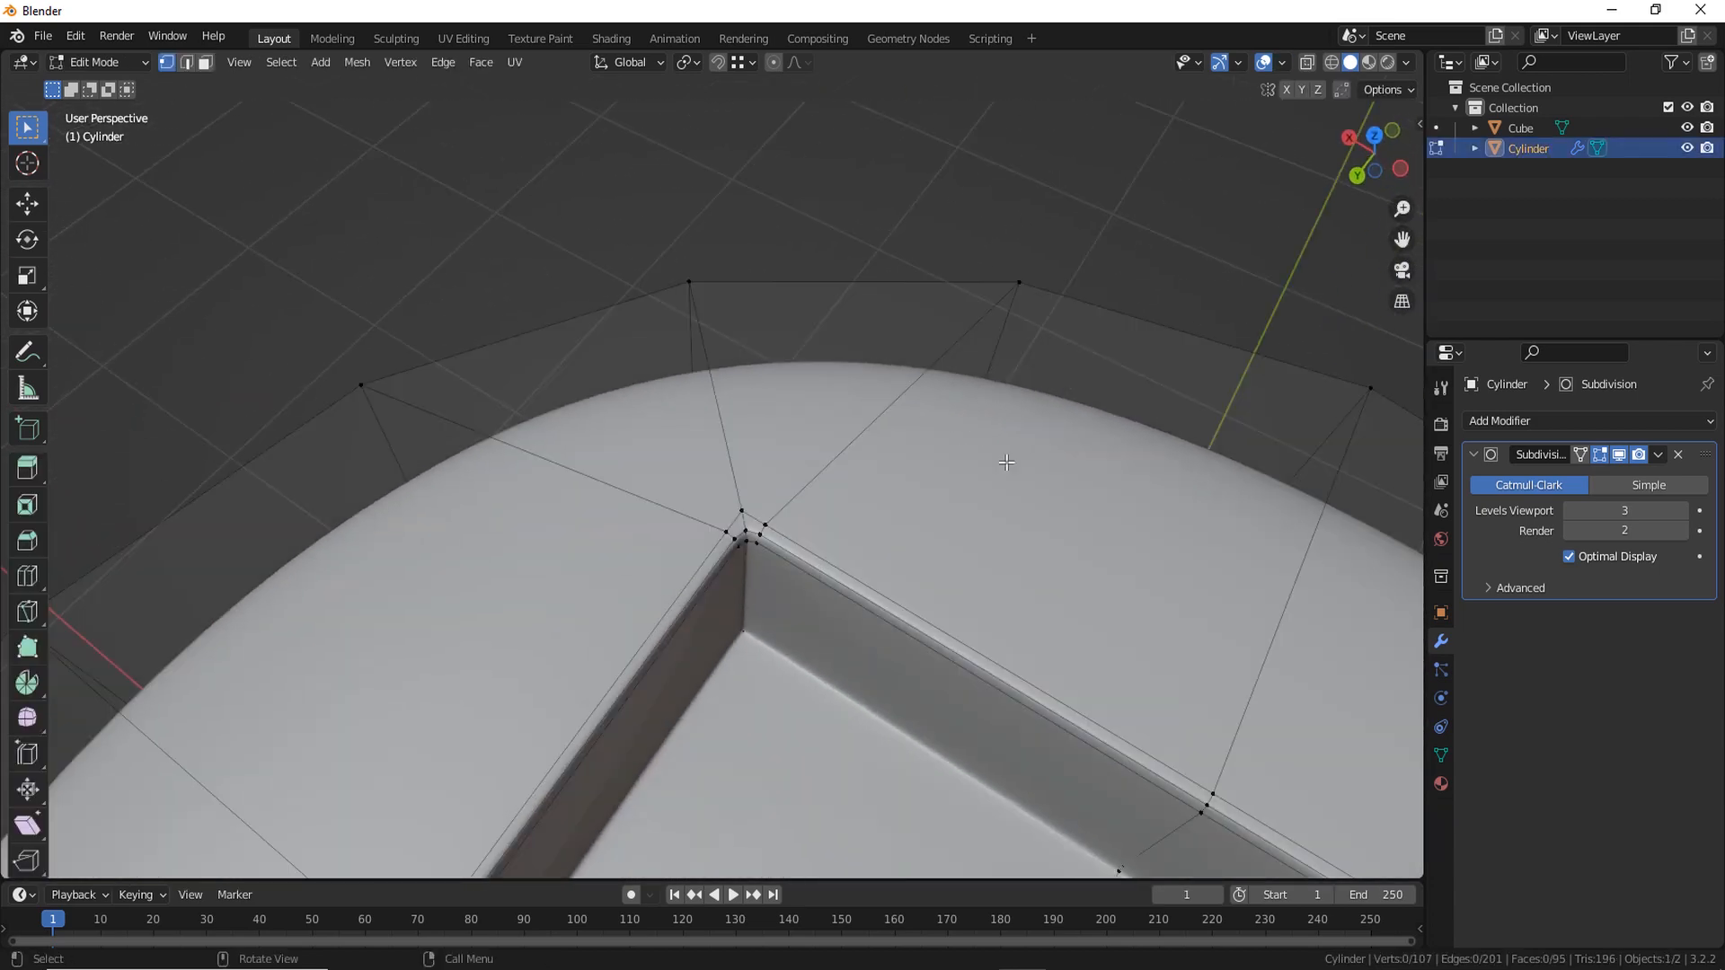
pyautogui.press('Tab')
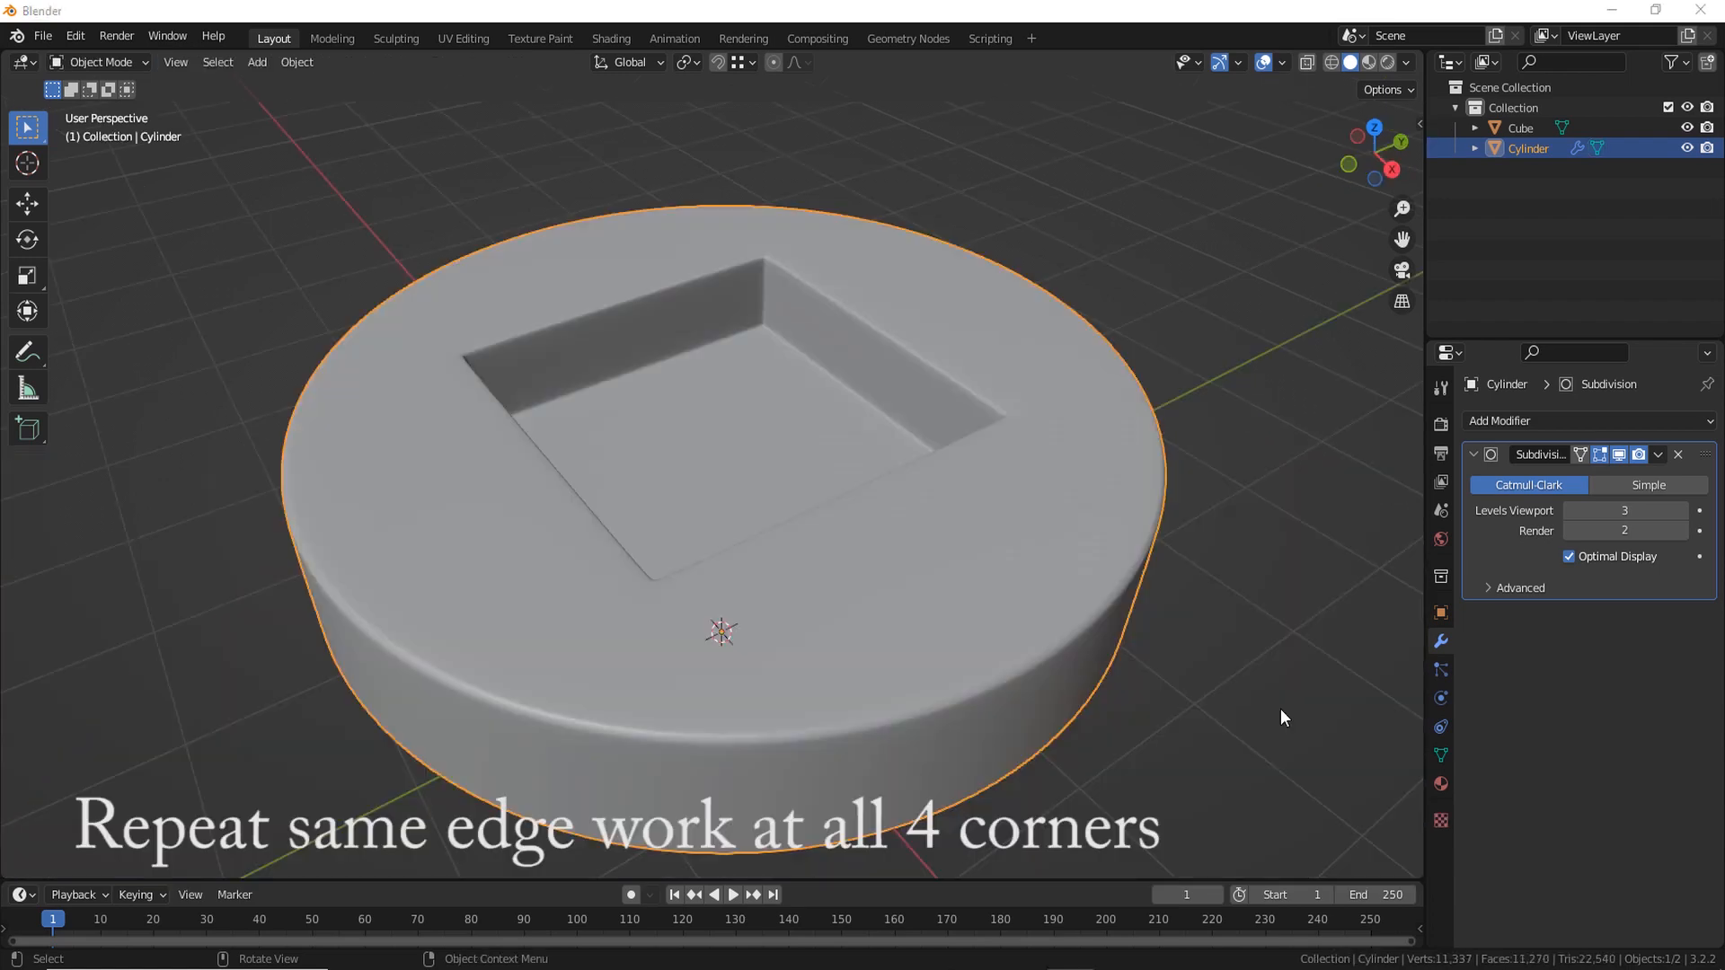
# Examine the smoothed disc with its square pocket, as well as the finished round flange with its ring of holes
pyautogui.scroll(-3, 1280, 708)
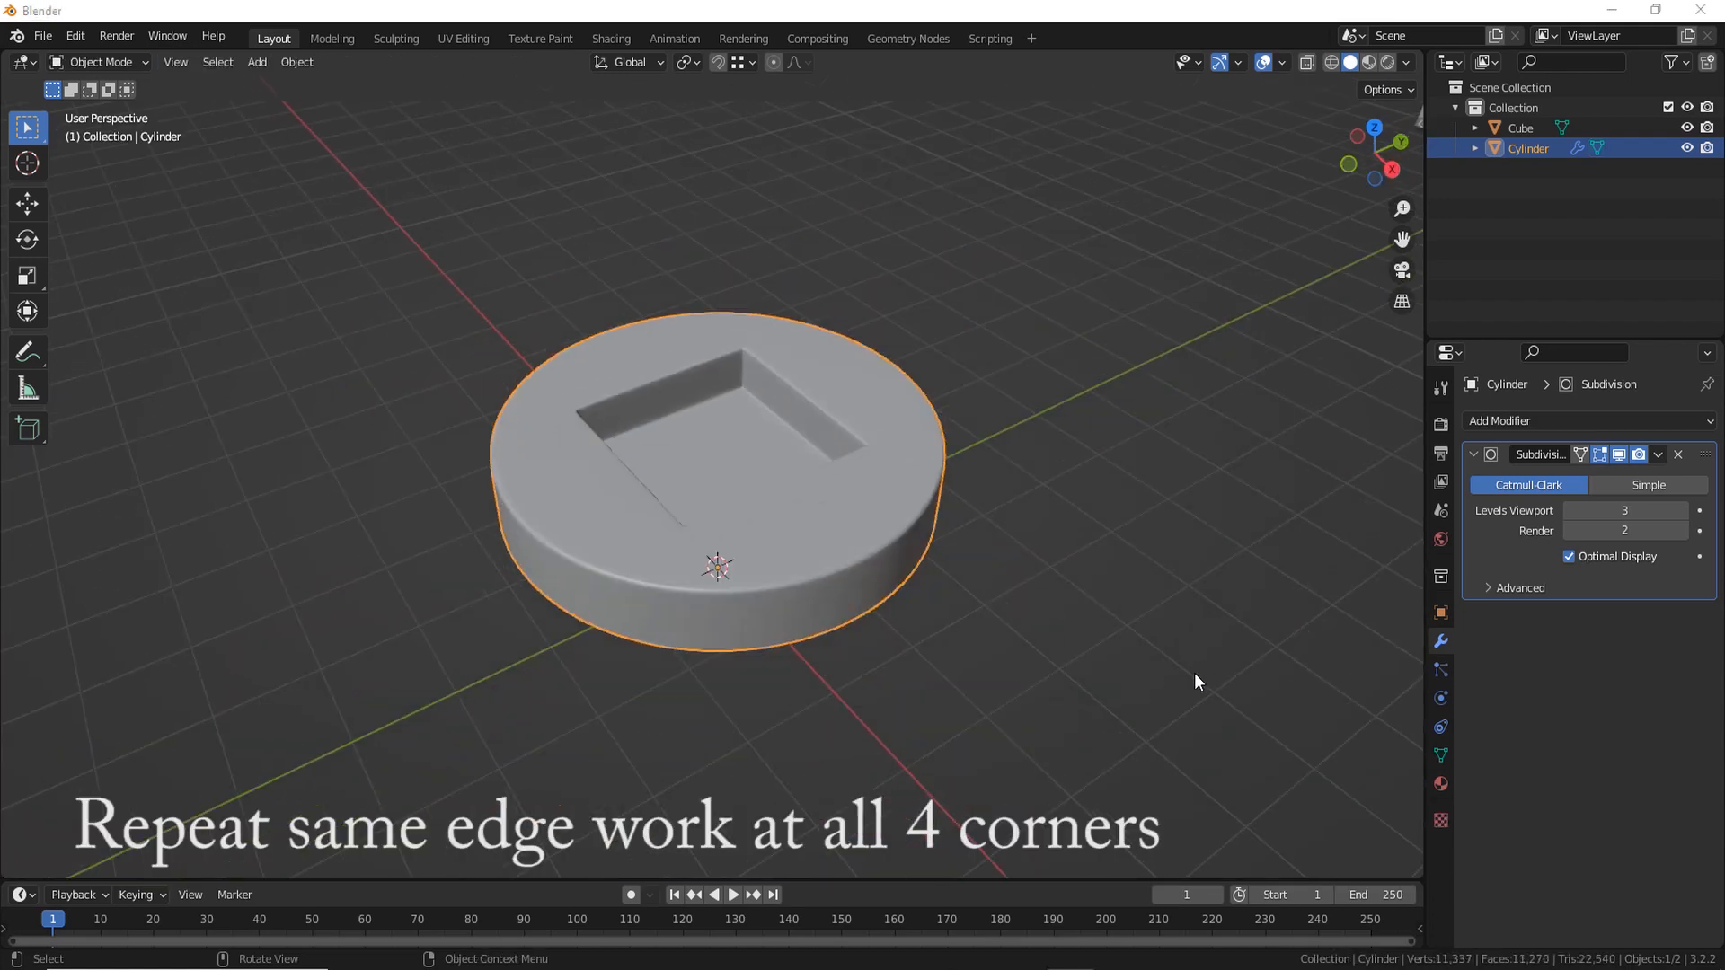
pyautogui.moveTo(1194, 672); pyautogui.dragTo(1035, 706, button='middle')
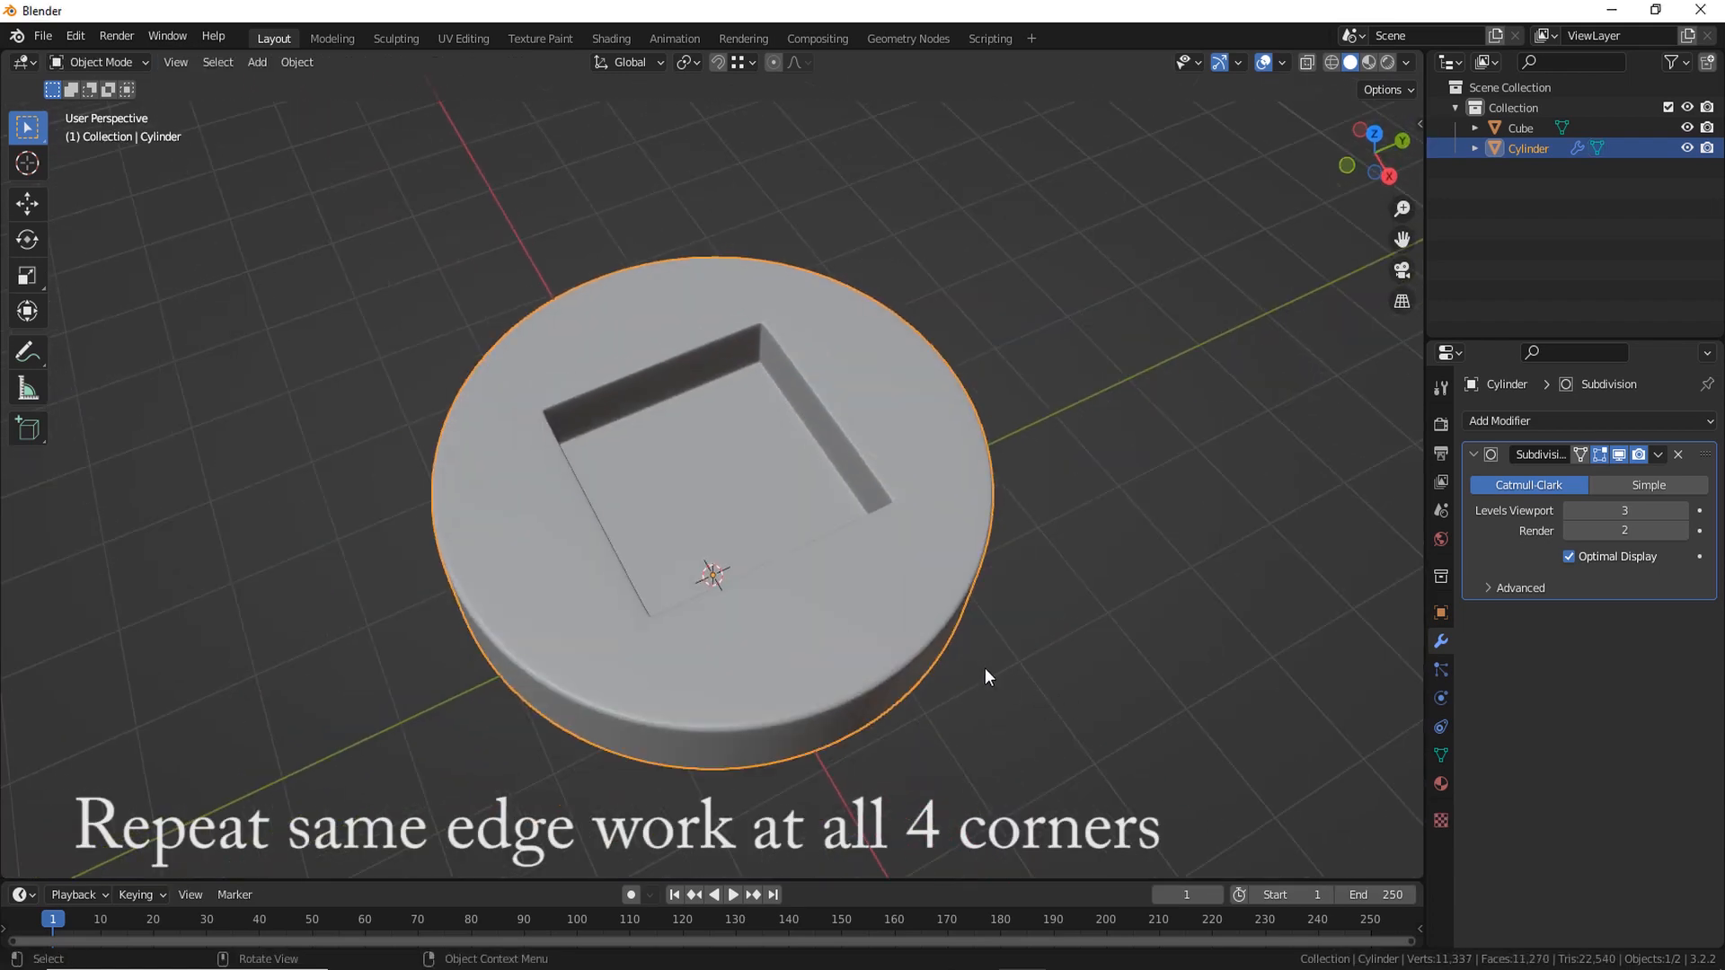
pyautogui.moveTo(763, 724); pyautogui.dragTo(954, 670, button='middle')
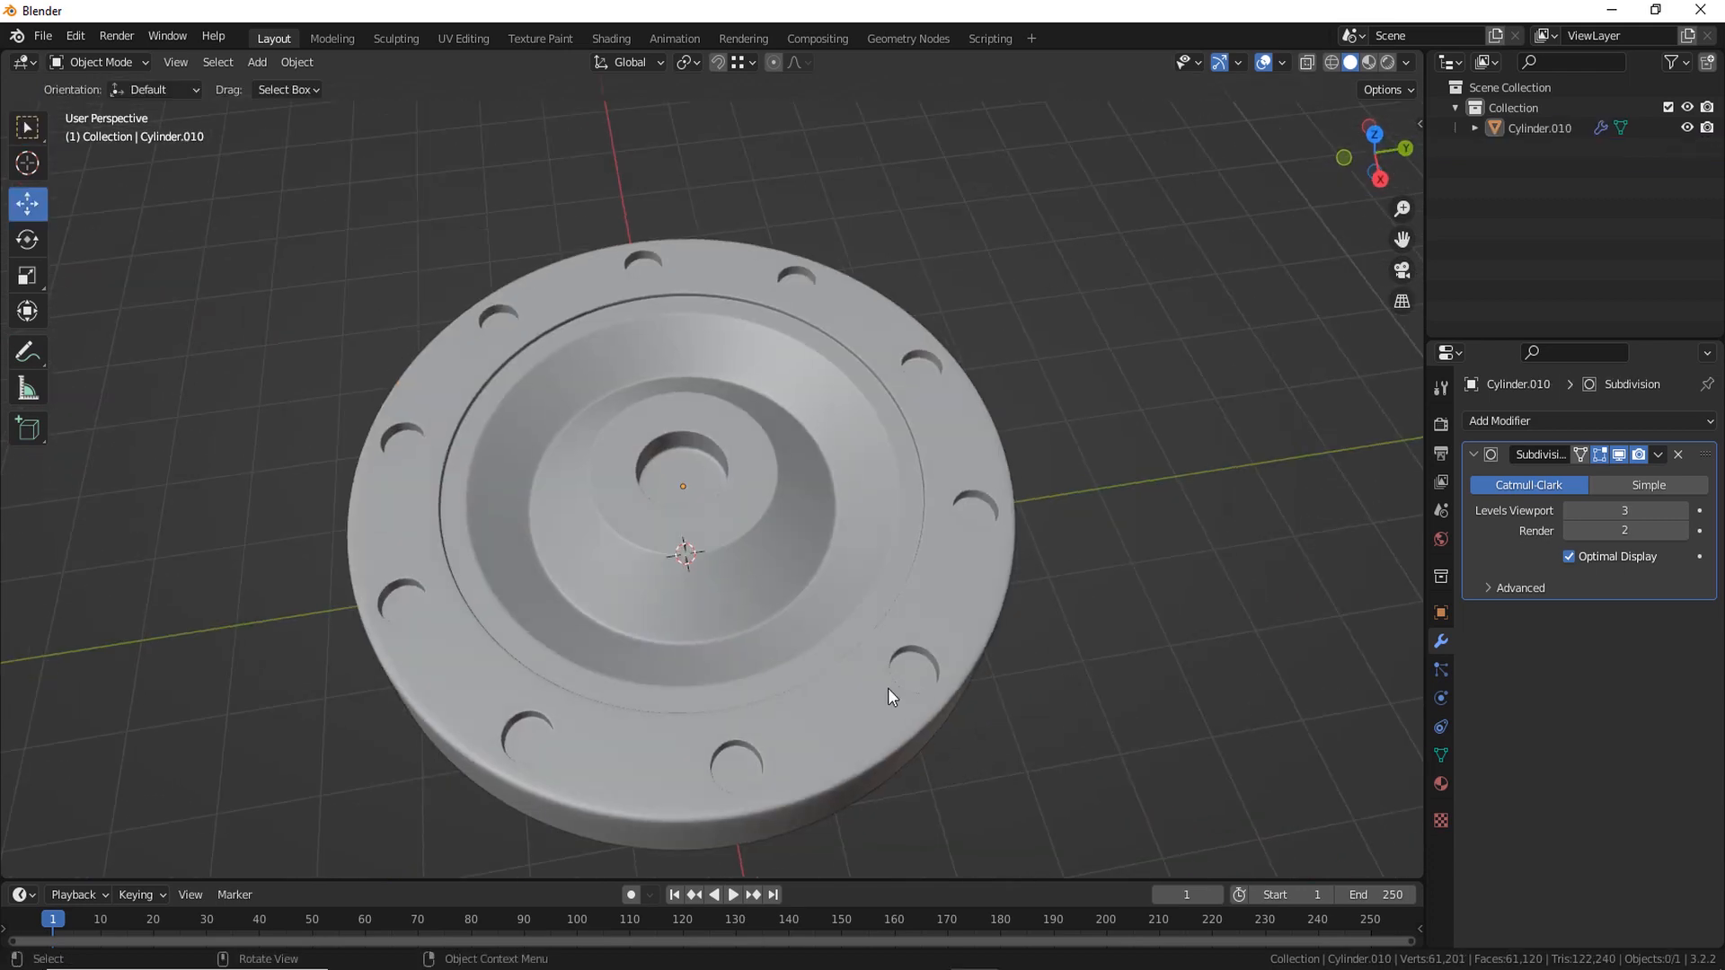
pyautogui.click(889, 689)
pyautogui.moveTo(1019, 805); pyautogui.dragTo(1079, 743, button='middle')
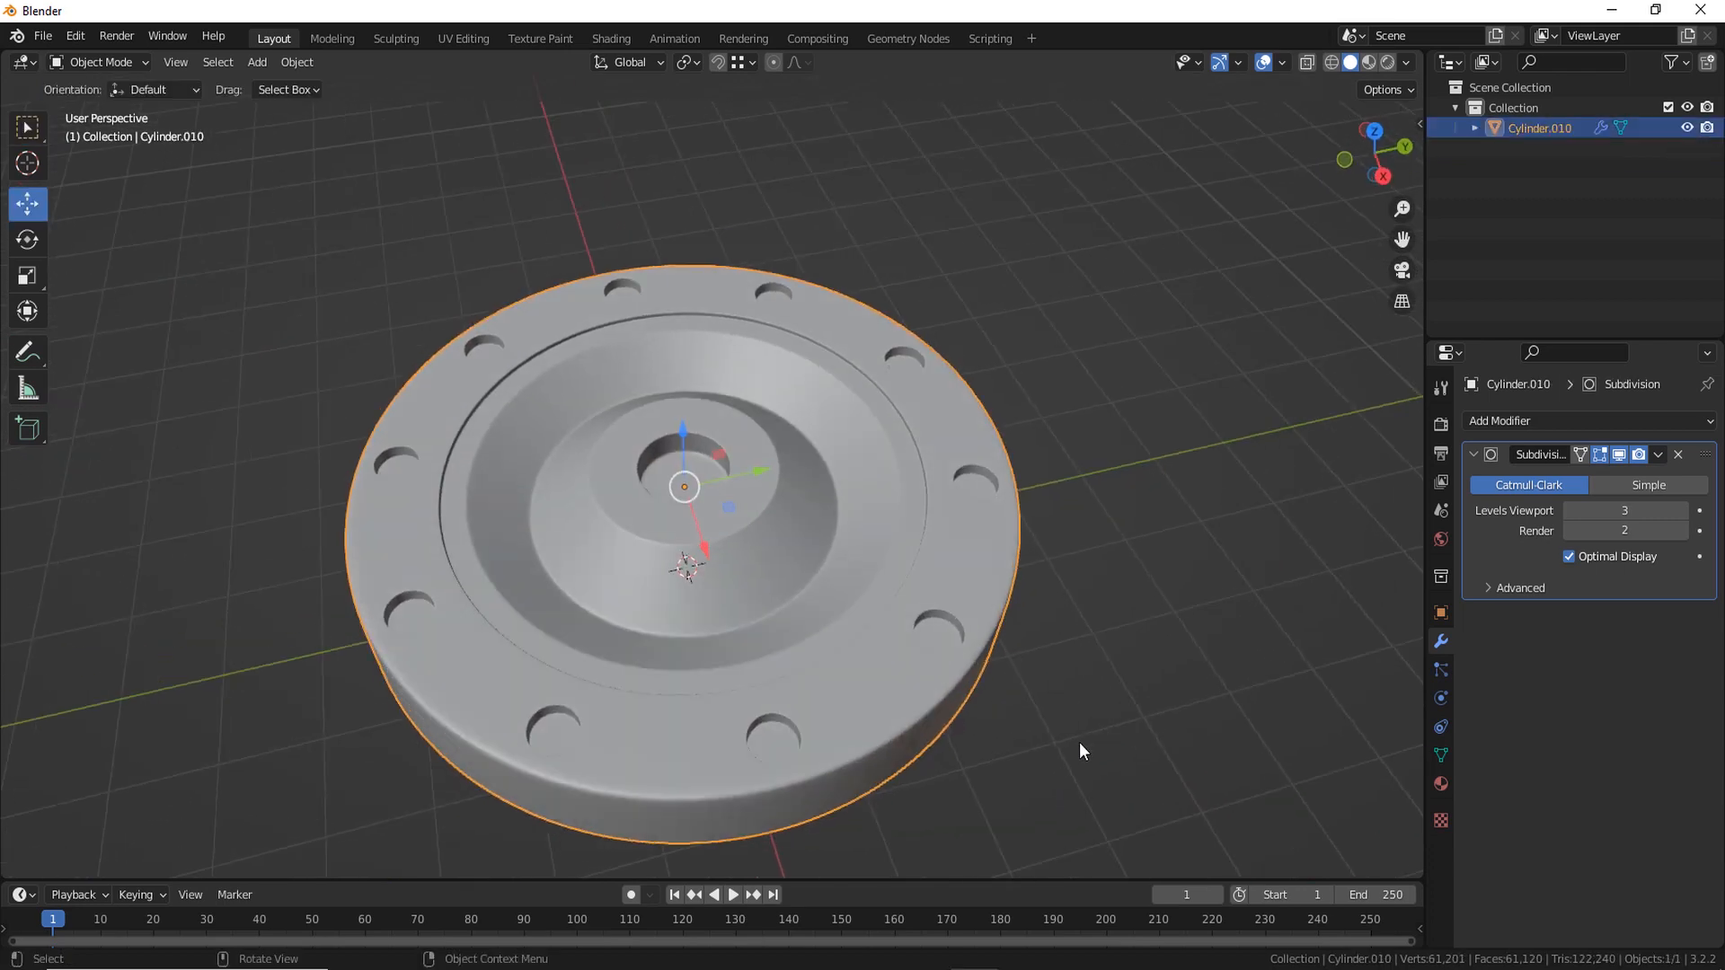
# Add a mesh cylinder with 20 vertices, a 1 m radius and a 2 m depth at the origin
pyautogui.scroll(-5, 1062, 737)
pyautogui.hotkey('shift', 'a')
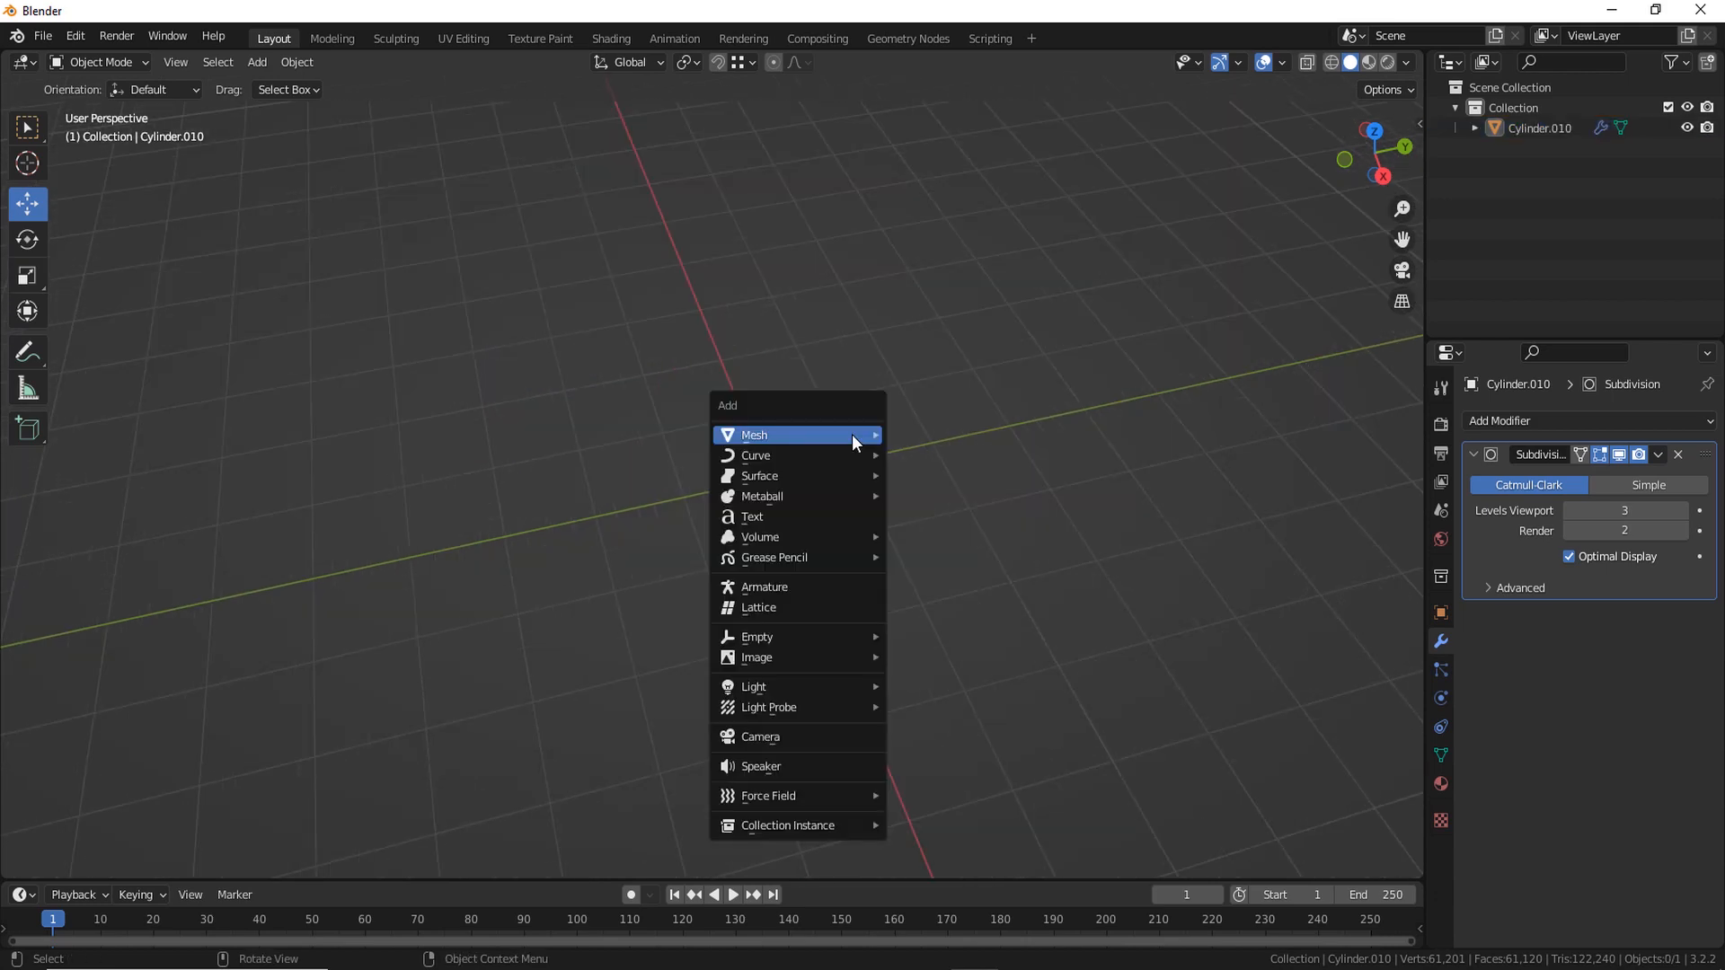
pyautogui.moveTo(851, 434)
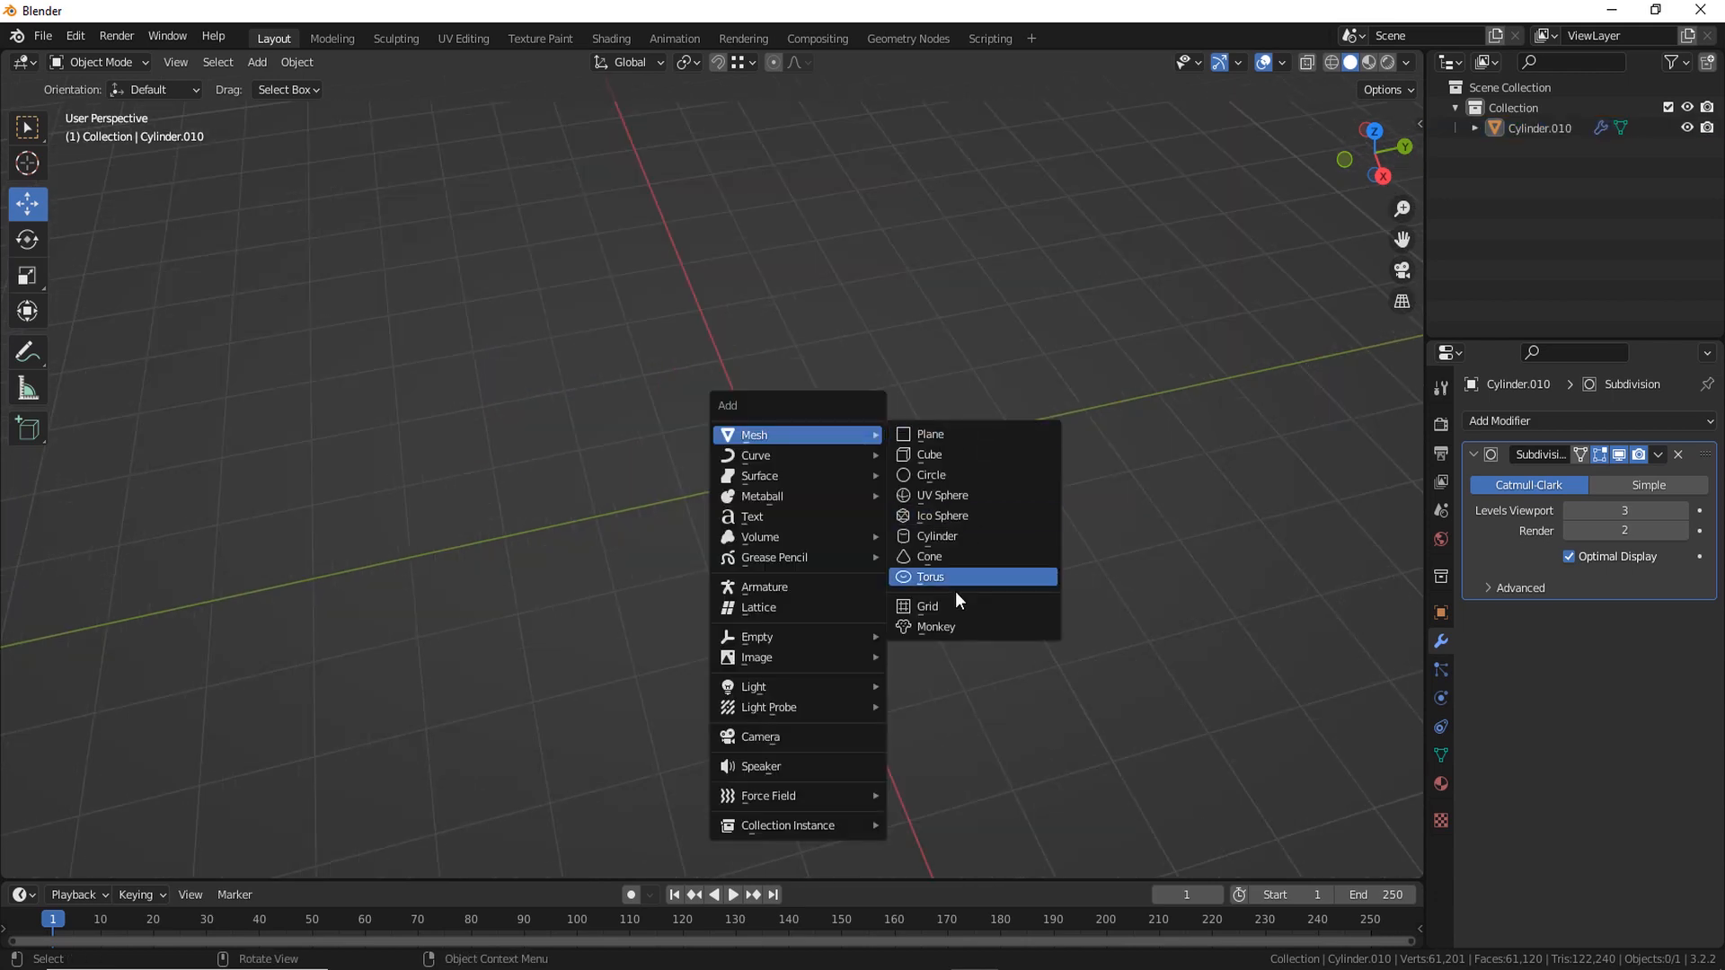
pyautogui.click(954, 533)
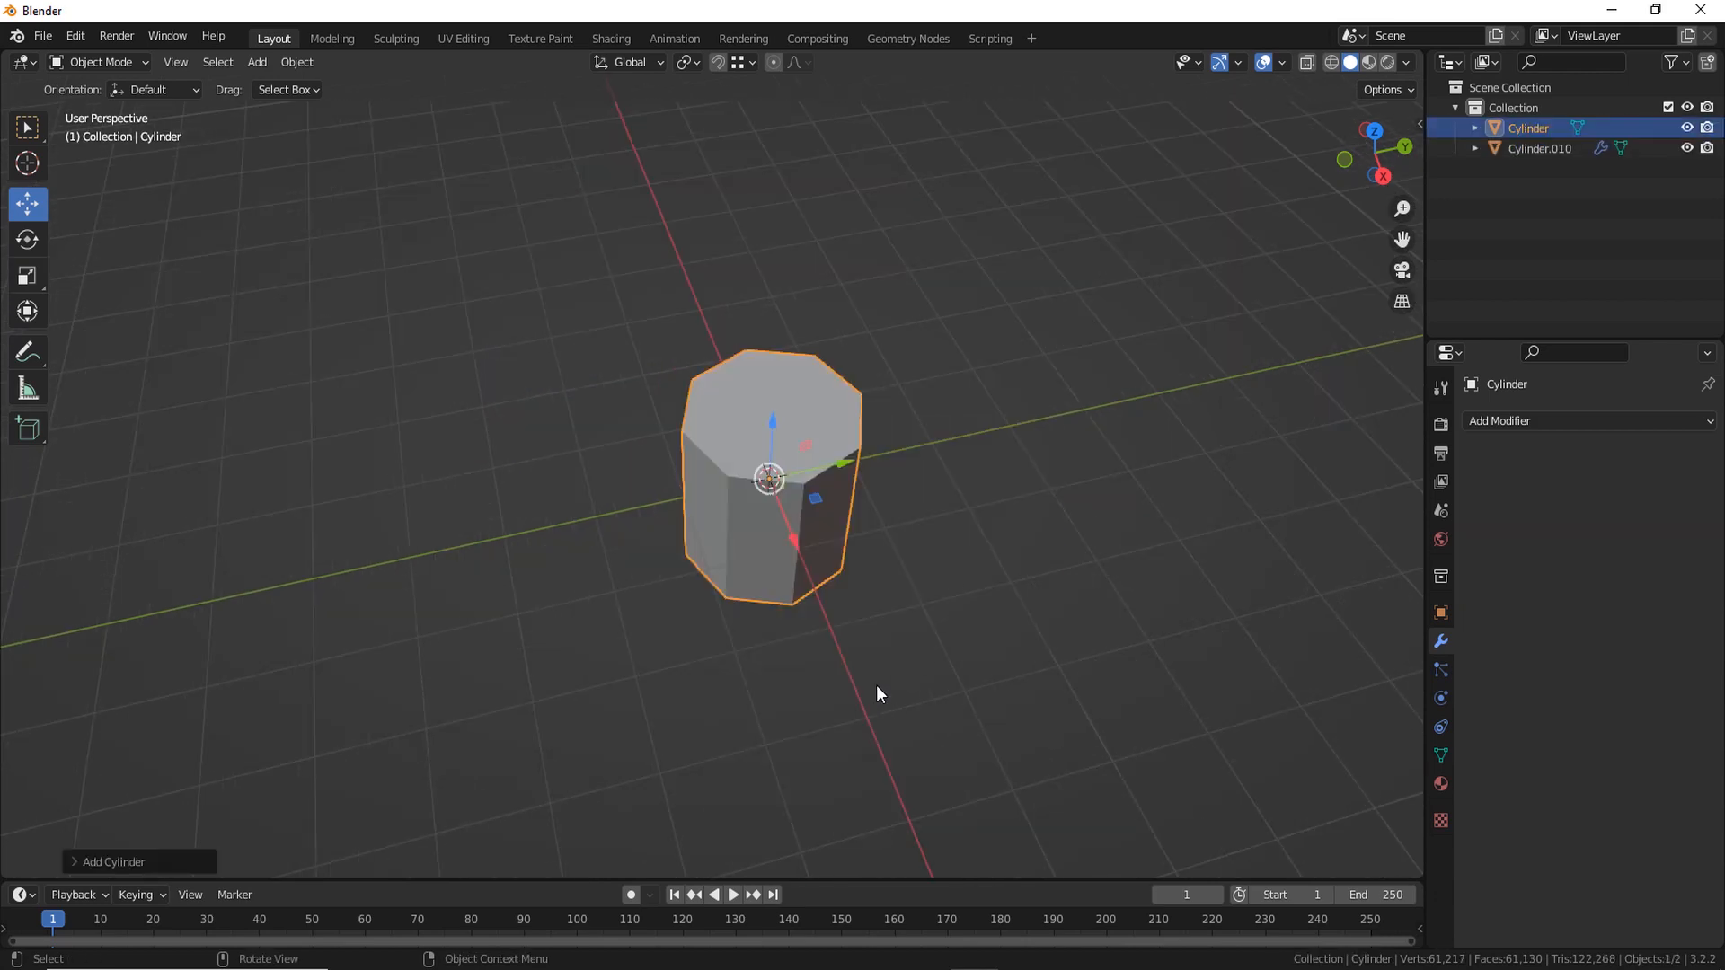
pyautogui.click(74, 861)
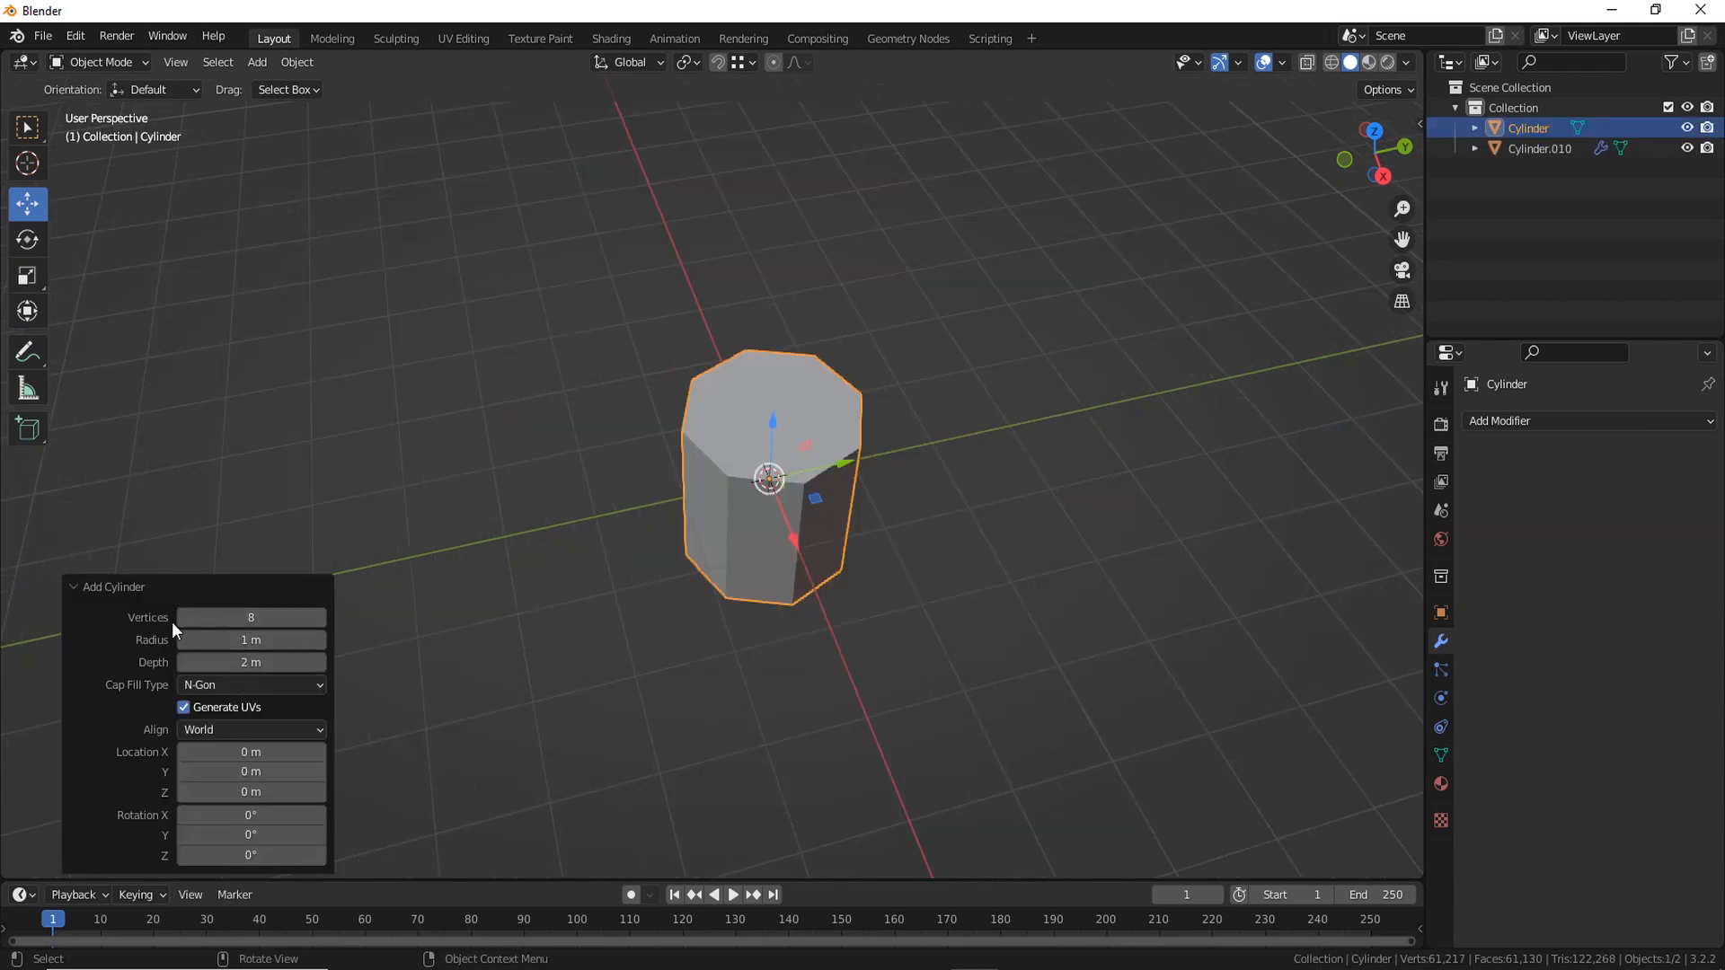
pyautogui.click(320, 617)
pyautogui.click(288, 617)
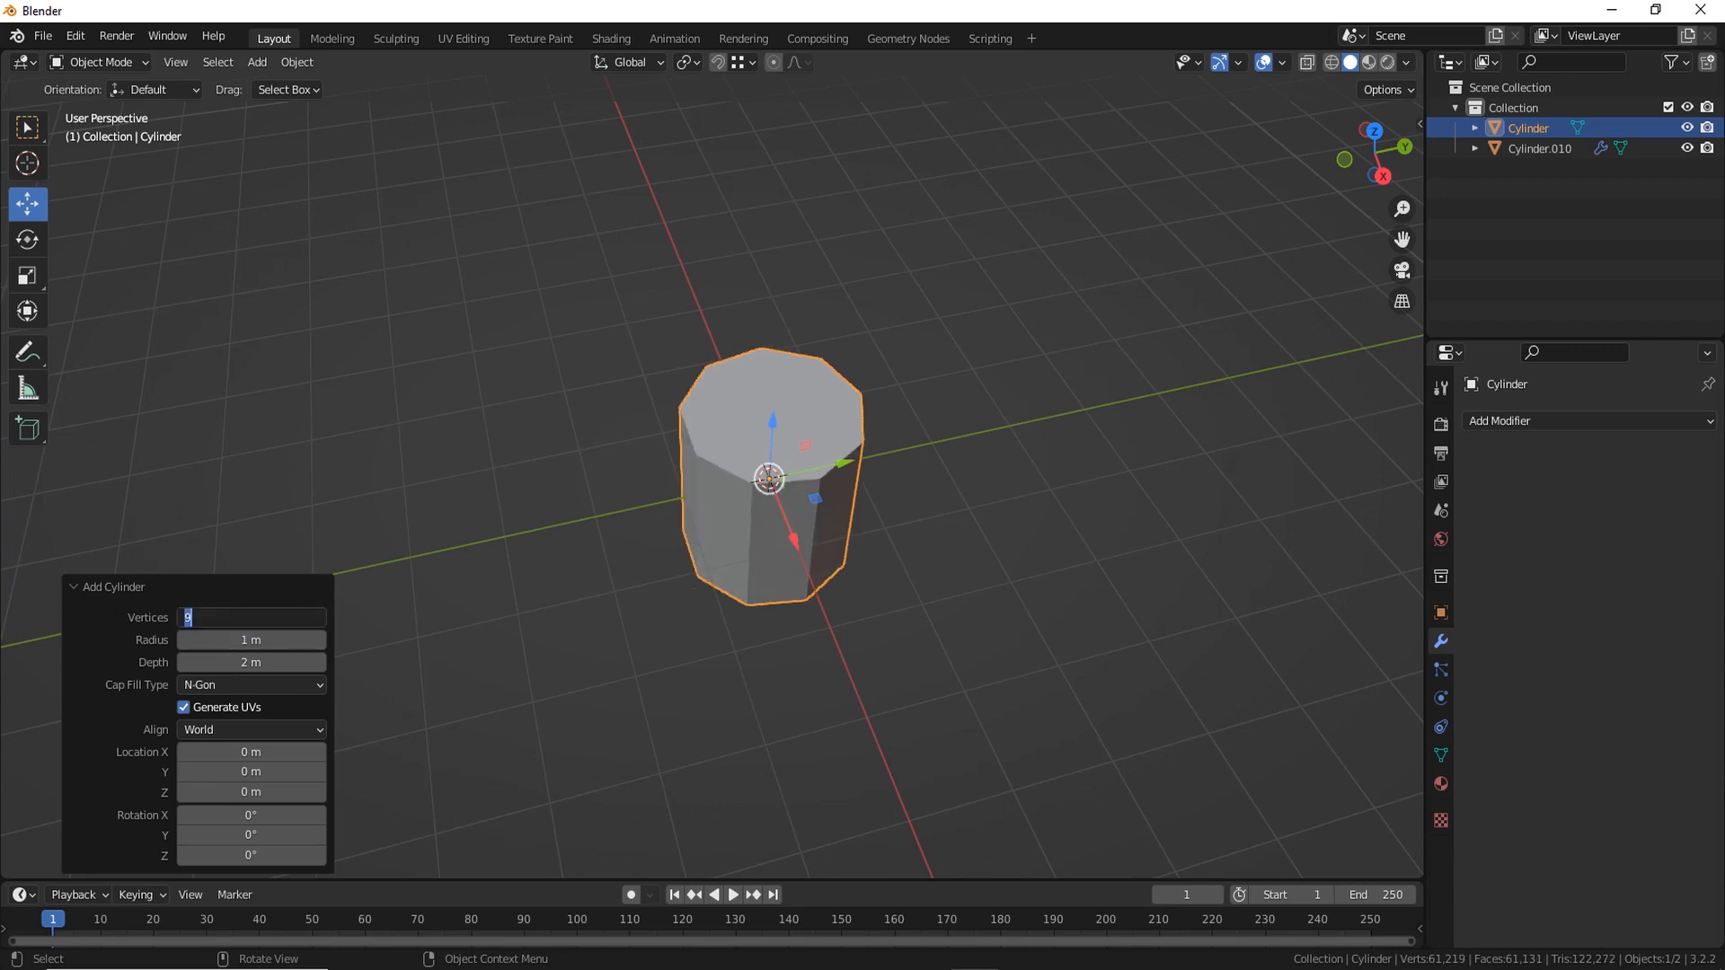
pyautogui.press('Return')
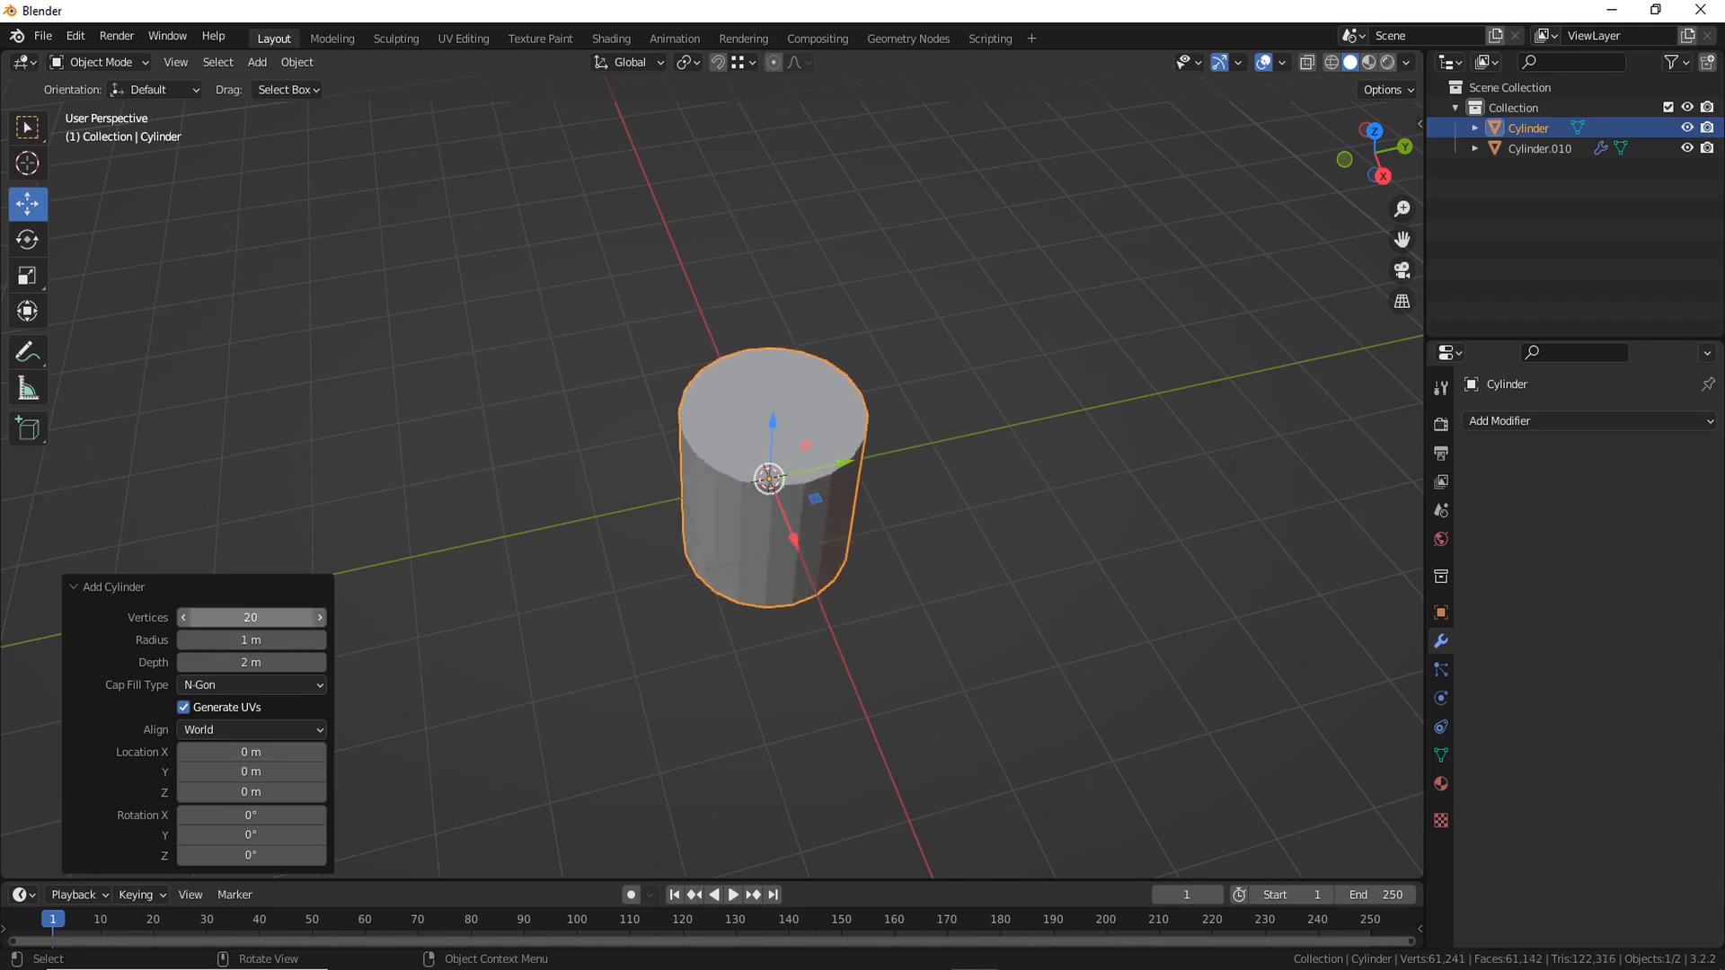
pyautogui.click(88, 585)
# Raise the cylinder along Z so its base sits roughly on the ground plane
pyautogui.moveTo(773, 584); pyautogui.dragTo(899, 568, button='middle')
pyautogui.press('g')
pyautogui.press('z')
pyautogui.click(924, 505)
pyautogui.moveTo(925, 505); pyautogui.dragTo(888, 660, button='middle')
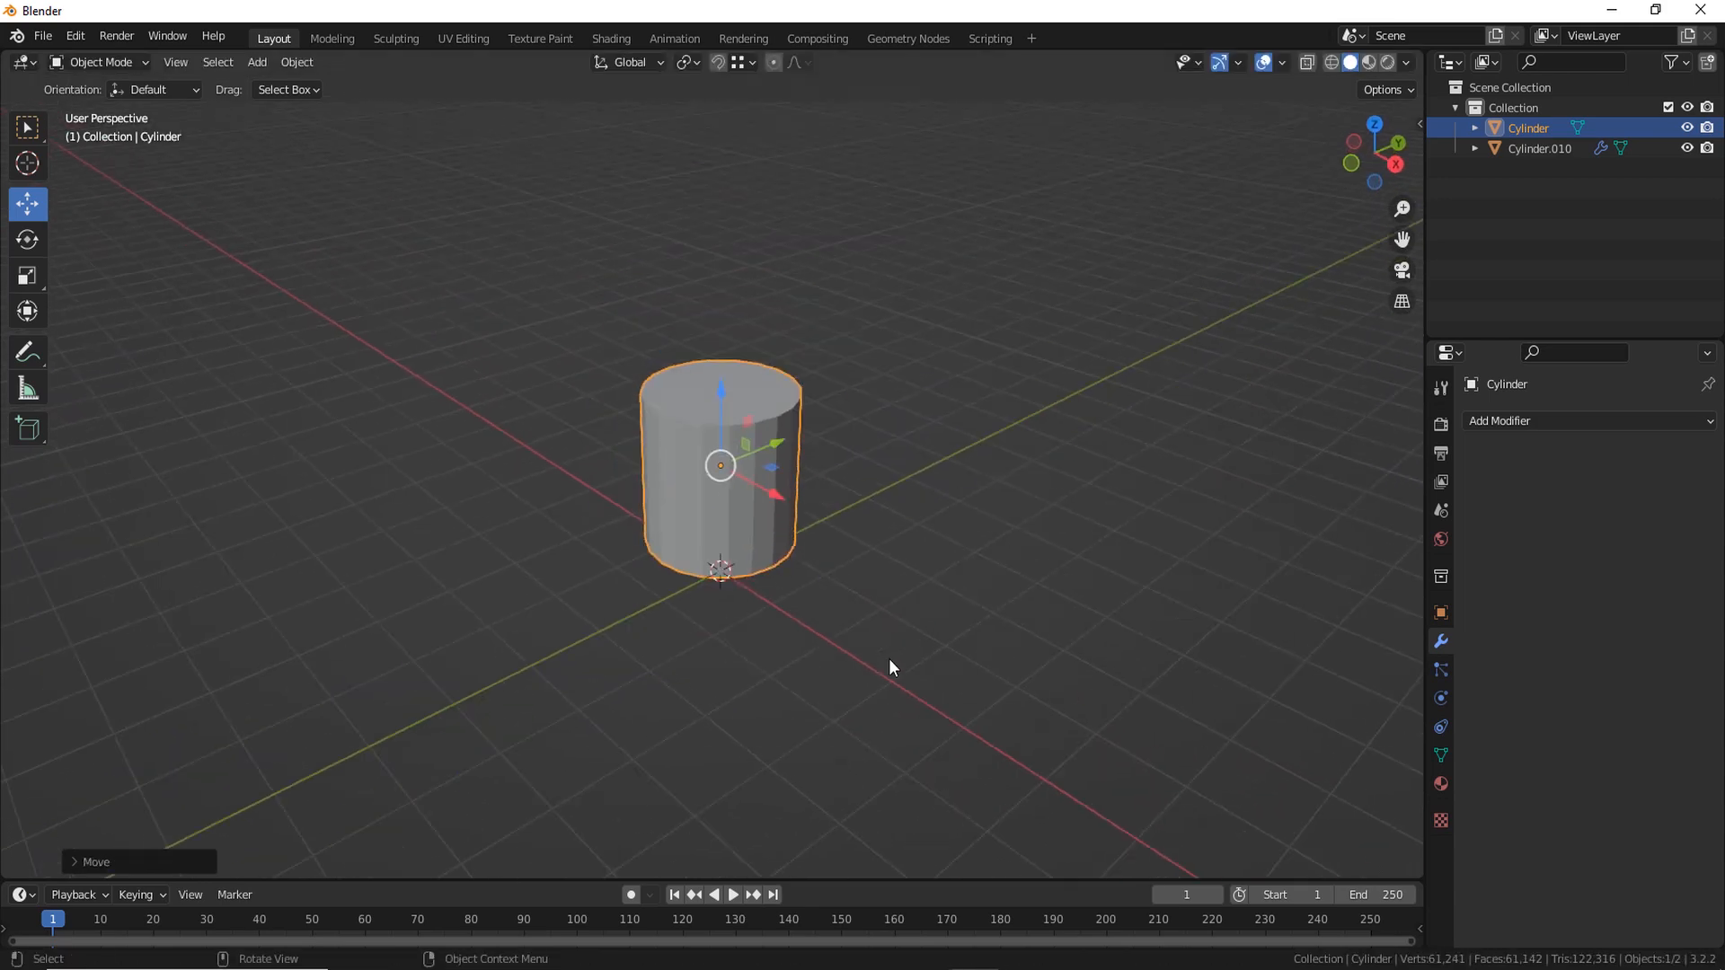
# Scale the cylinder into a wide, thin disc by enlarging it uniformly and flattening it along Z
pyautogui.press('s')
pyautogui.press('z')
pyautogui.click(787, 564)
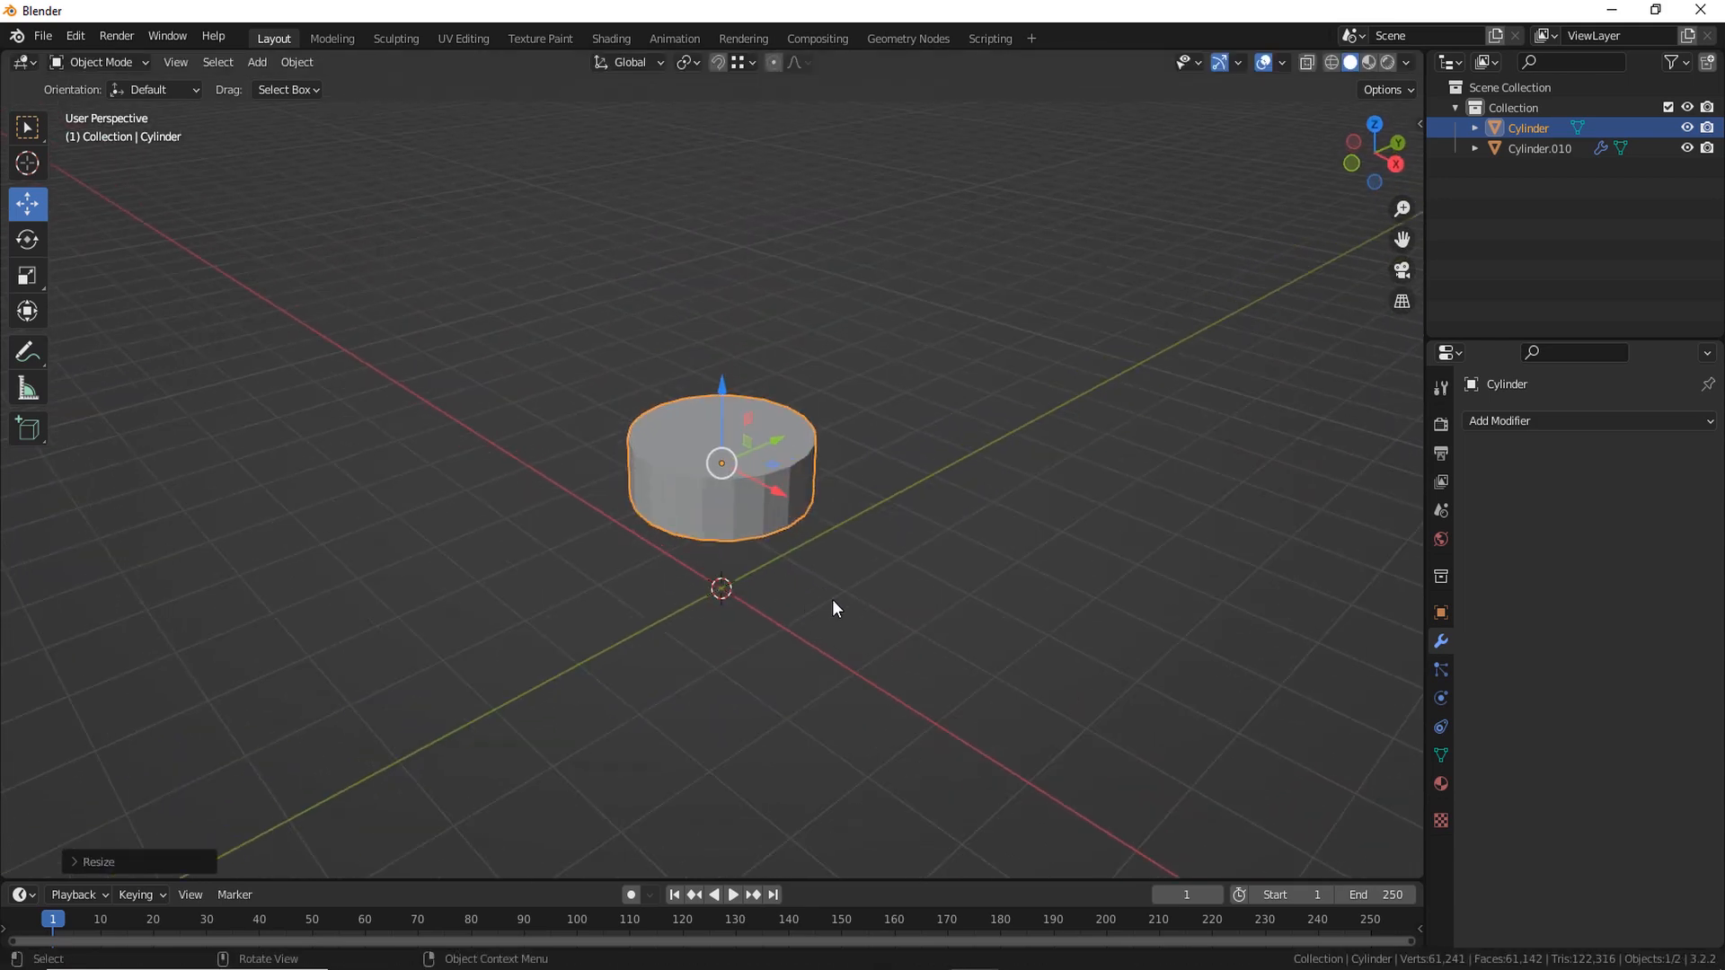
pyautogui.press('s')
pyautogui.click(1201, 754)
pyautogui.press('s')
pyautogui.press('z')
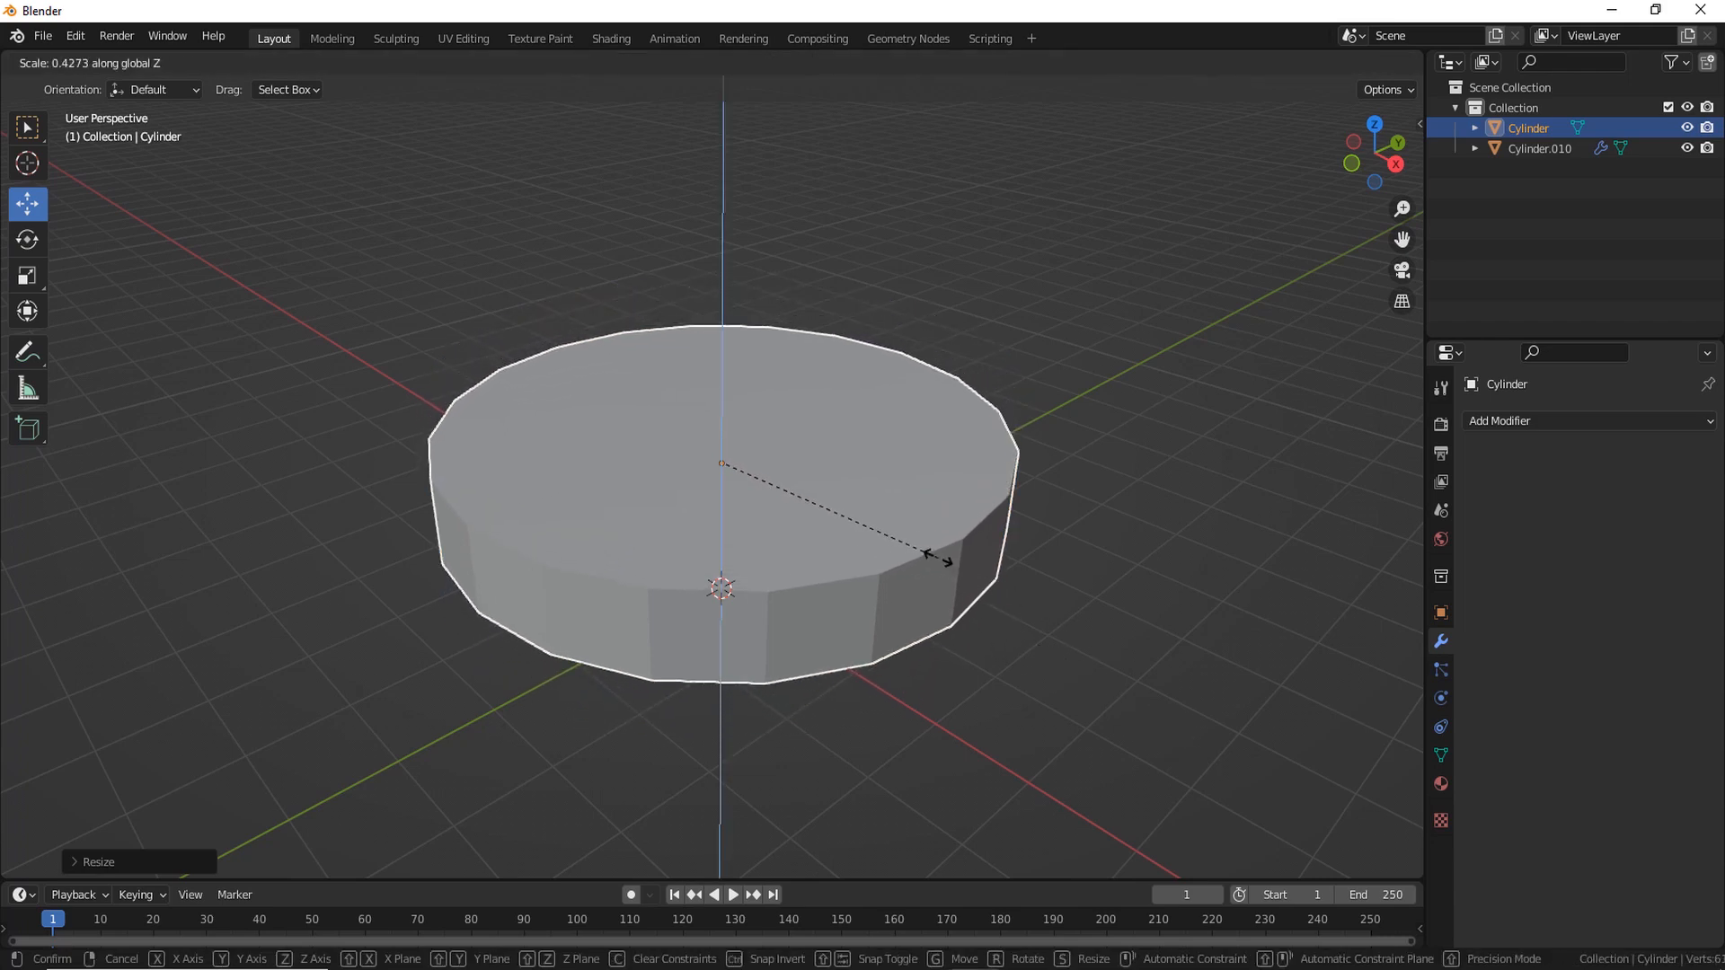
pyautogui.click(920, 550)
# In Edit Mode, delete the disc's bottom face in face selection
pyautogui.moveTo(1005, 659); pyautogui.dragTo(986, 590, button='middle')
pyautogui.press('Tab')
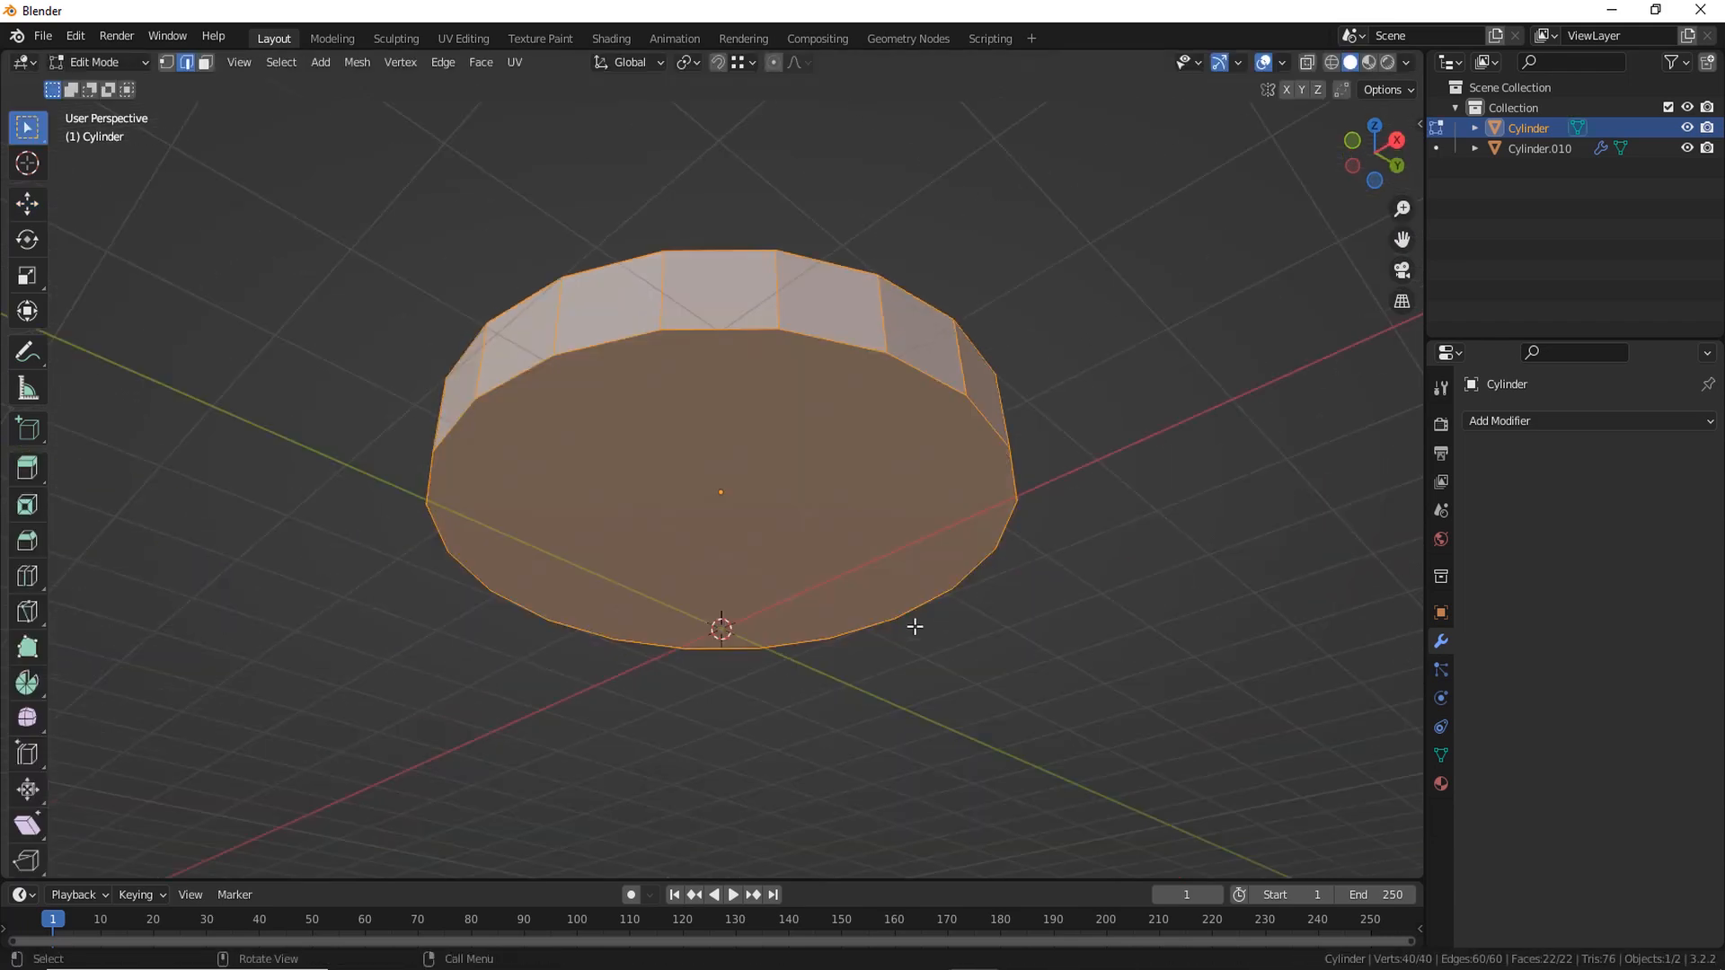
pyautogui.press('3')
pyautogui.click(914, 626)
pyautogui.press('x')
pyautogui.click(864, 746)
pyautogui.moveTo(864, 746); pyautogui.dragTo(1016, 718, button='middle')
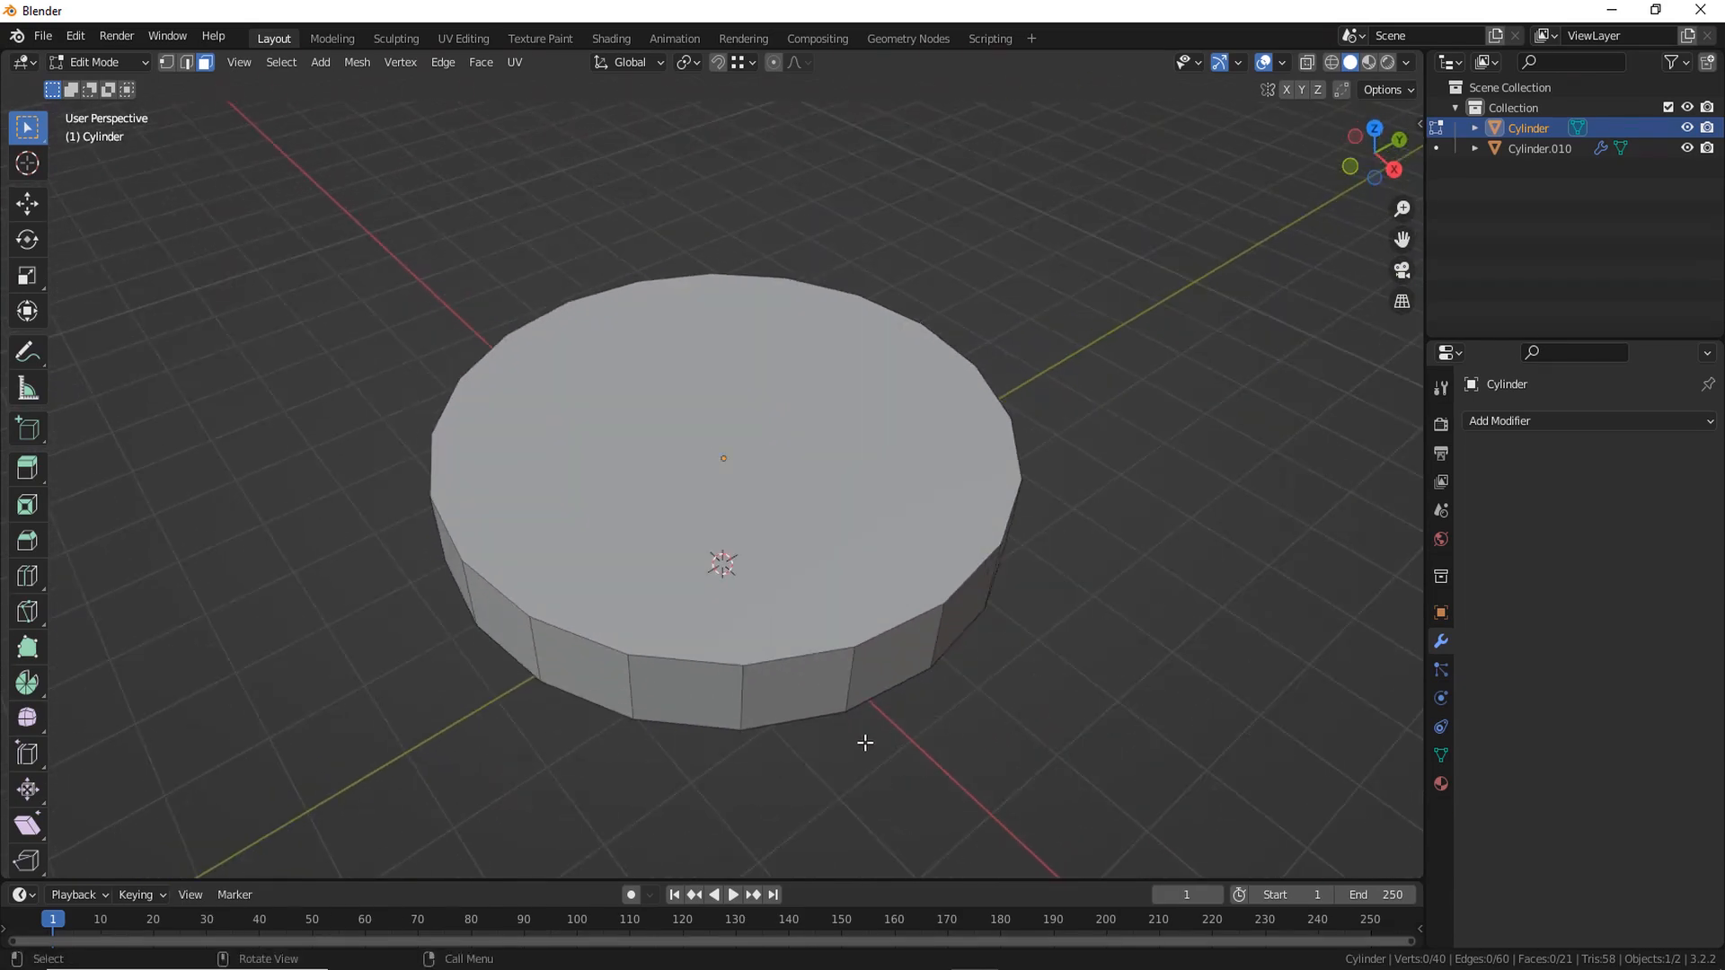
# Examine the finished reference flange and compare it with the new plain disc
pyautogui.moveTo(865, 742); pyautogui.dragTo(779, 544, button='middle')
pyautogui.moveTo(801, 707)
pyautogui.mouseDown(button='middle')
pyautogui.moveTo(851, 566)
pyautogui.moveTo(797, 697)
pyautogui.mouseUp(button='middle')
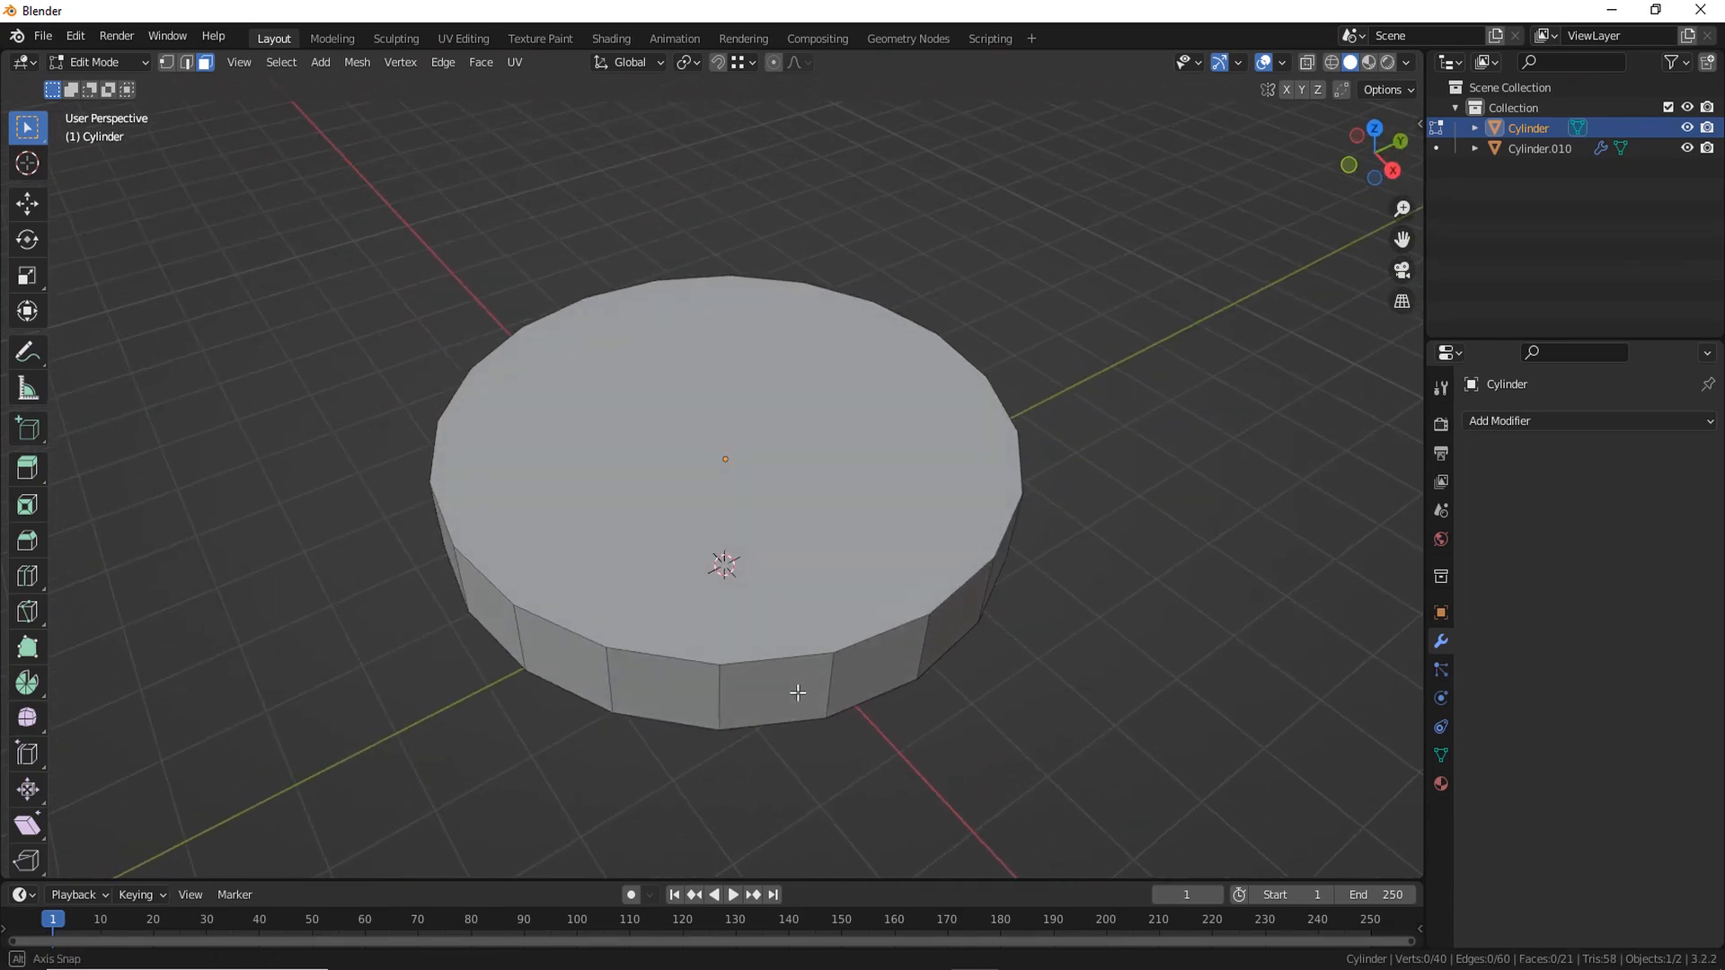
pyautogui.hotkey('shift', 'c')
pyautogui.keyDown('shift'); pyautogui.moveTo(533, 699); pyautogui.dragTo(1004, 498, button='middle'); pyautogui.keyUp('shift')
pyautogui.scroll(6, 602, 651)
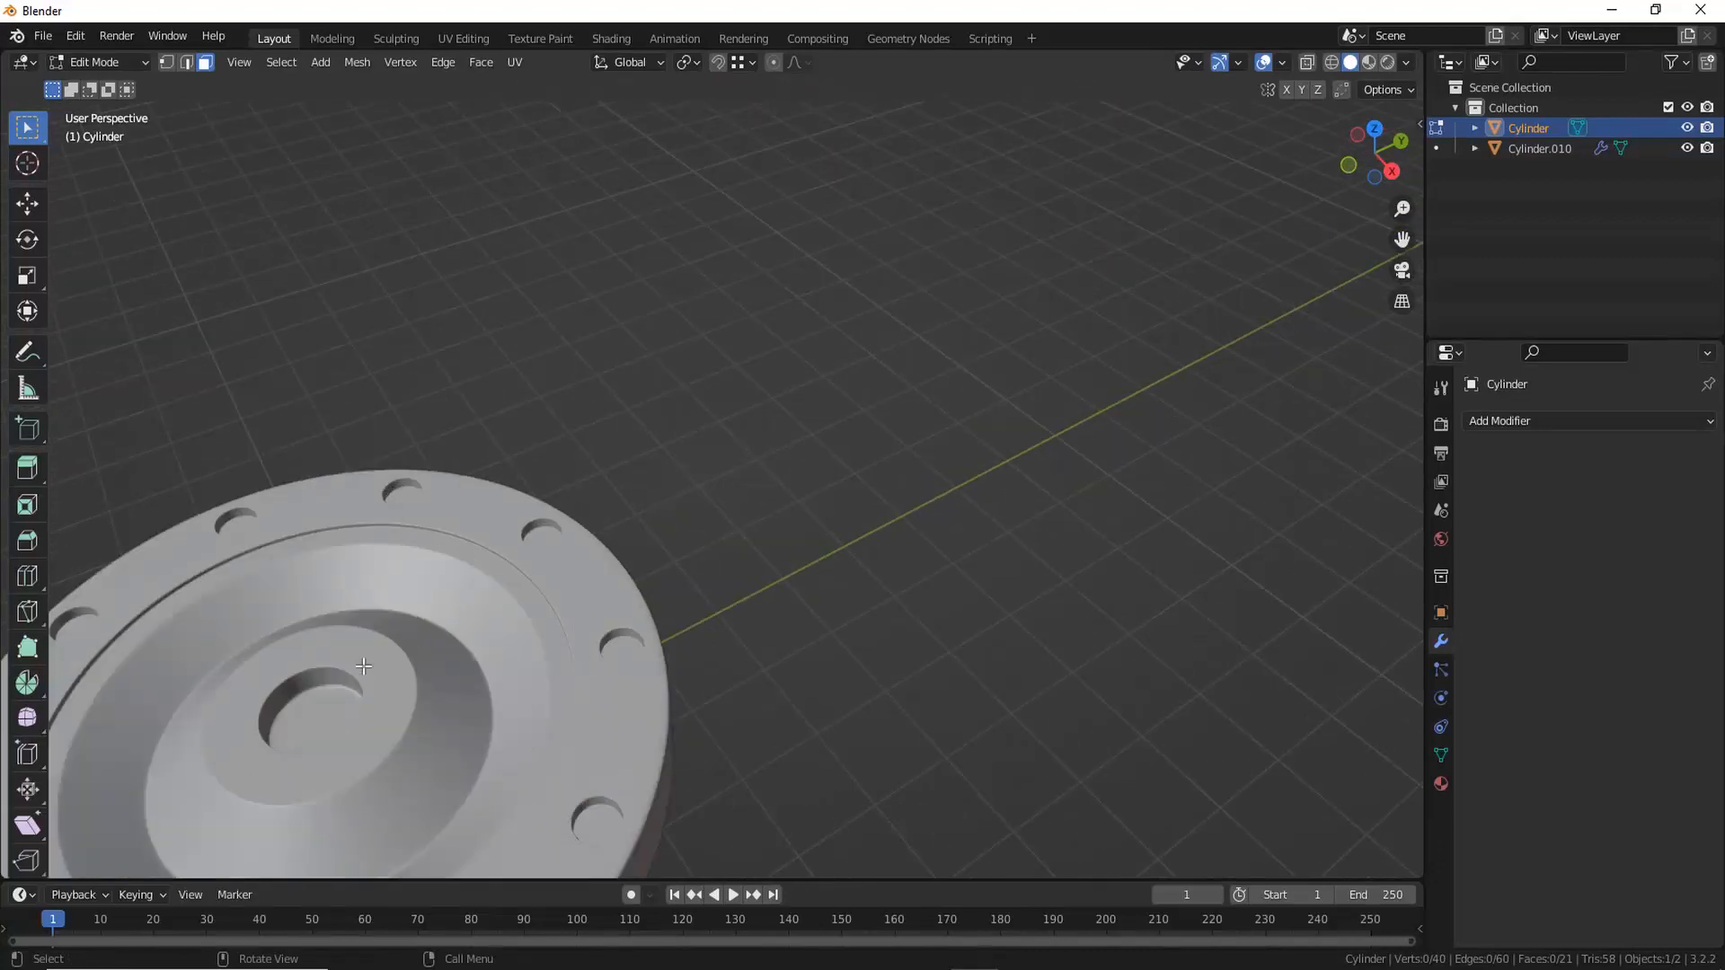
pyautogui.scroll(-7, 599, 651)
pyautogui.keyDown('shift'); pyautogui.moveTo(1199, 349); pyautogui.dragTo(823, 632, button='middle'); pyautogui.keyUp('shift')
pyautogui.scroll(6, 831, 634)
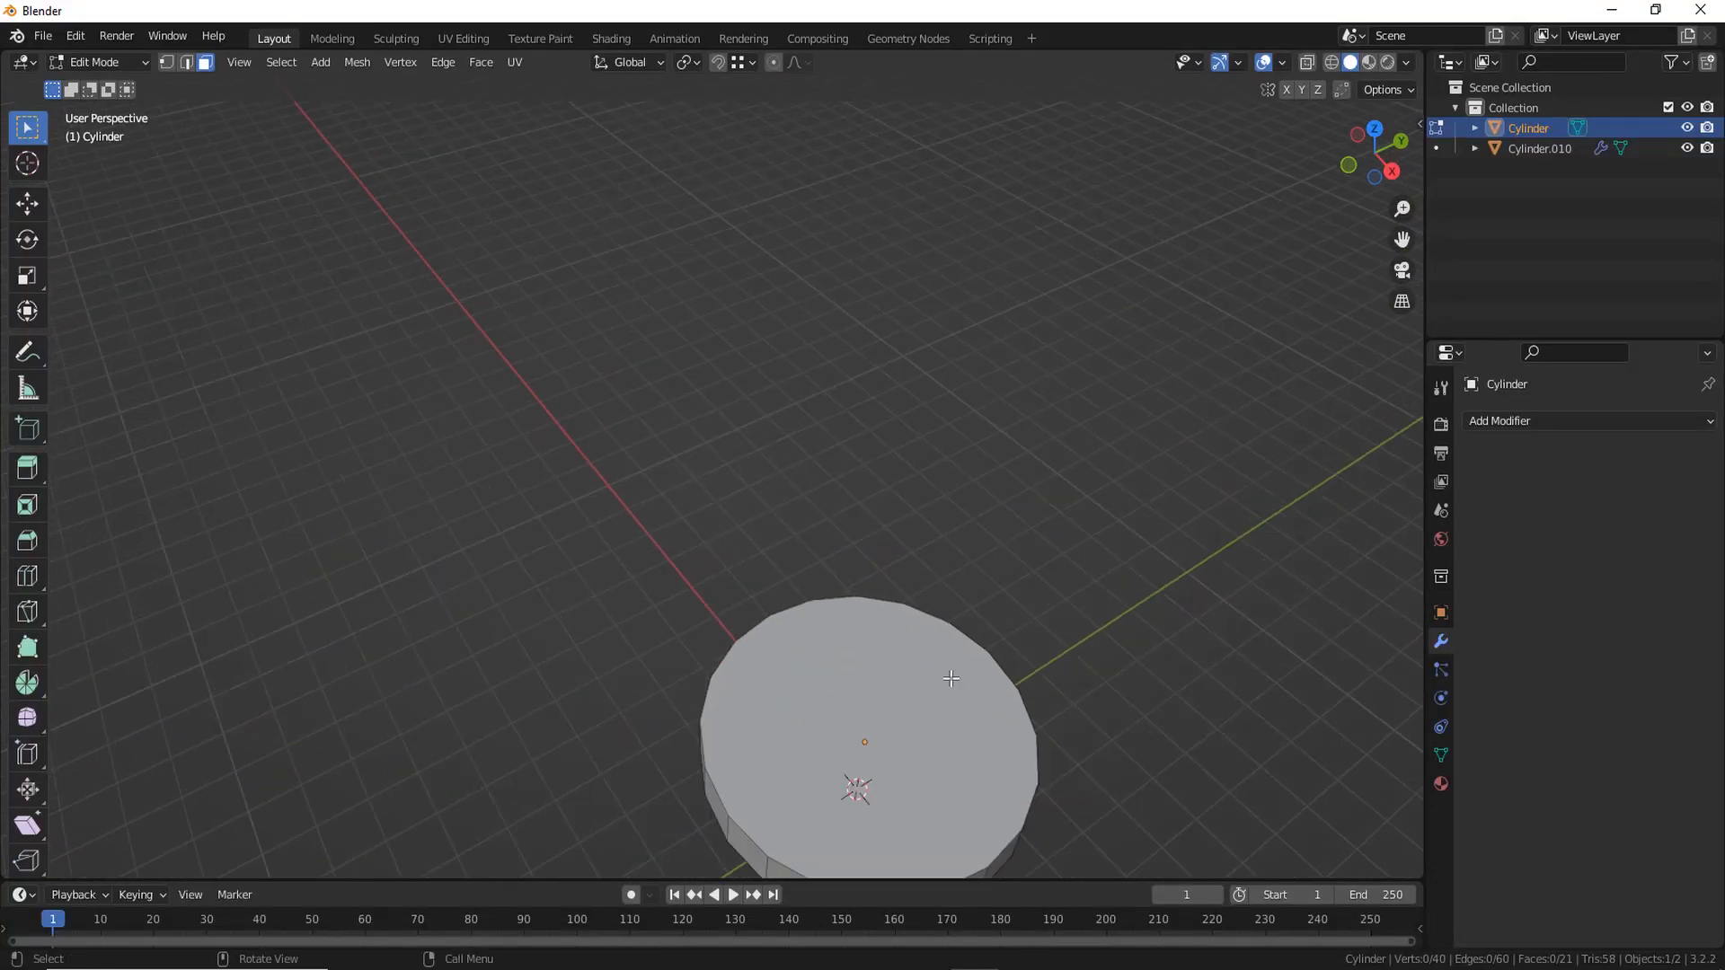
pyautogui.keyDown('shift'); pyautogui.moveTo(1021, 649); pyautogui.dragTo(910, 421, button='middle'); pyautogui.keyUp('shift')
pyautogui.scroll(3, 911, 431)
# Select the disc's top face, return to Object Mode and apply all transforms to the disc
pyautogui.click(925, 569)
pyautogui.keyDown('shift'); pyautogui.moveTo(1124, 656); pyautogui.dragTo(855, 600, button='middle'); pyautogui.keyUp('shift')
pyautogui.press('Tab')
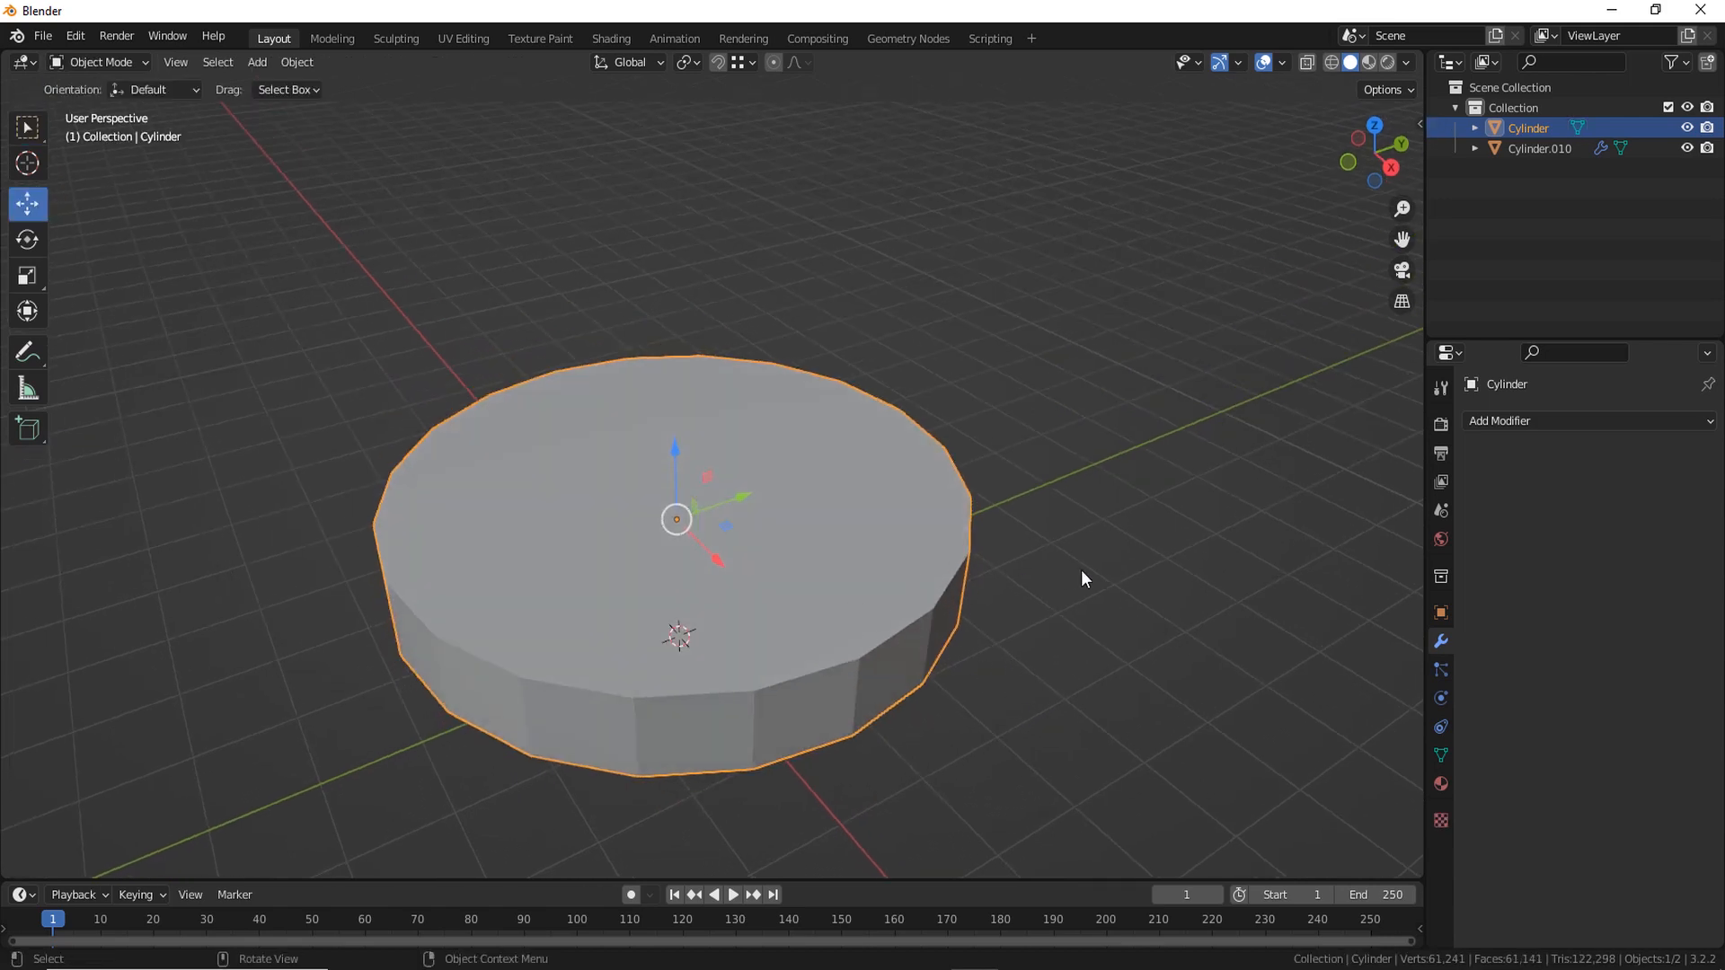
pyautogui.hotkey('ctrl', 'a')
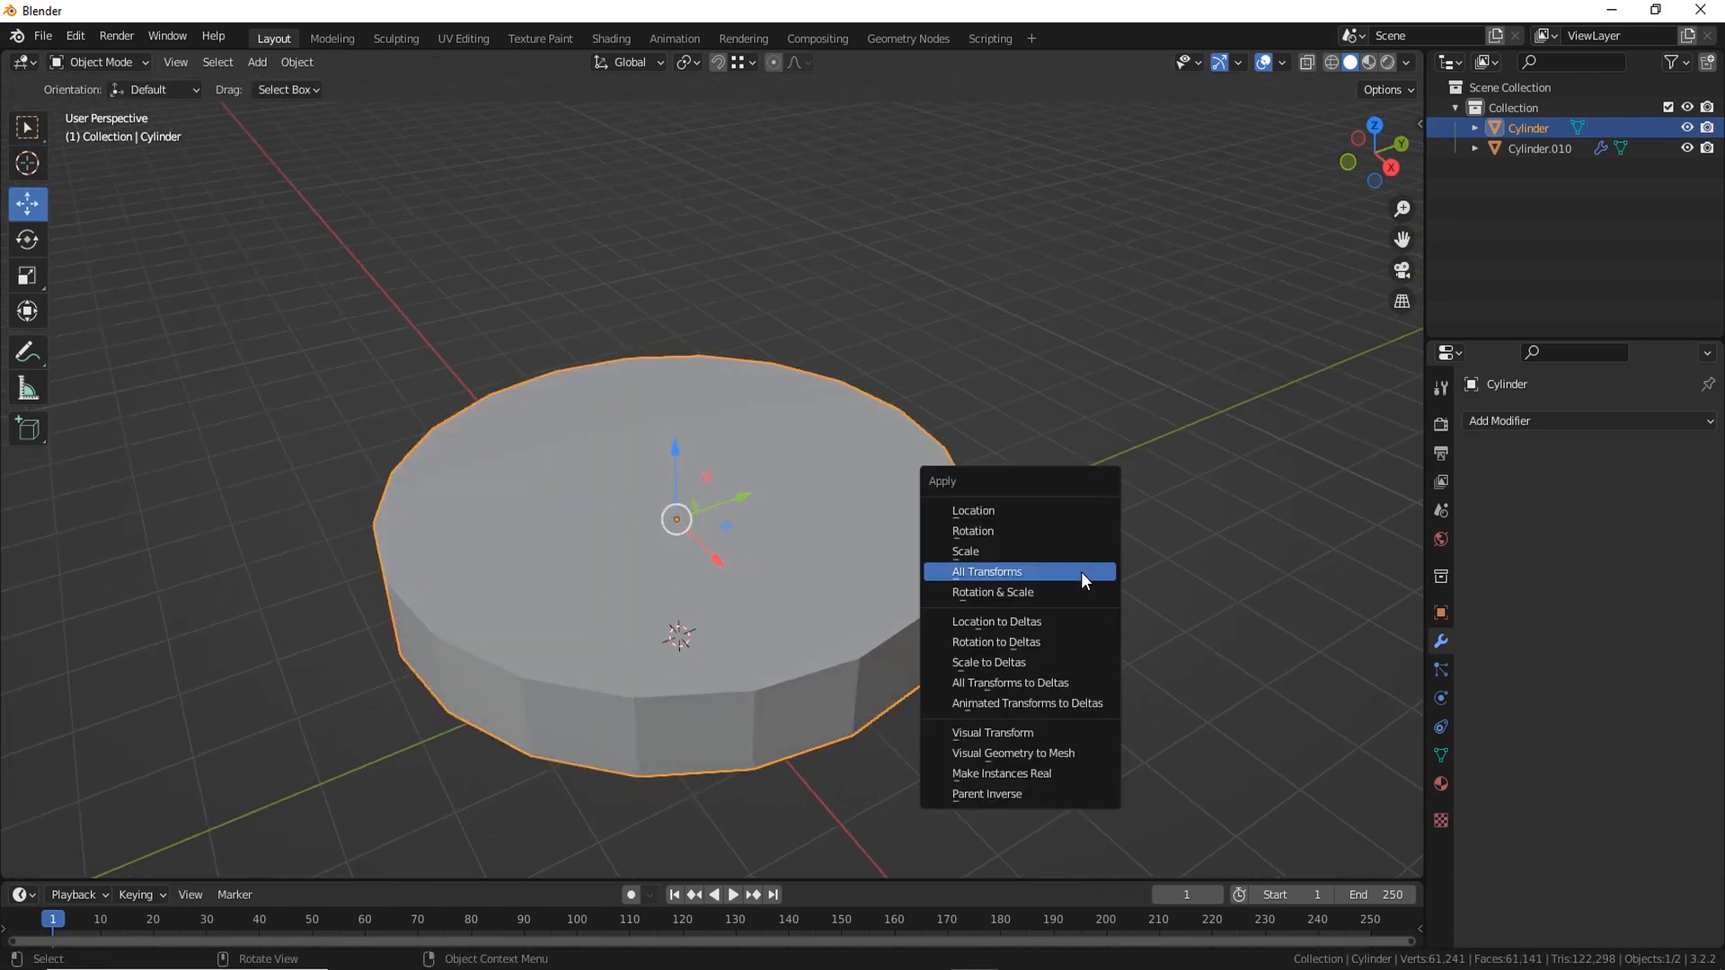
pyautogui.click(1081, 571)
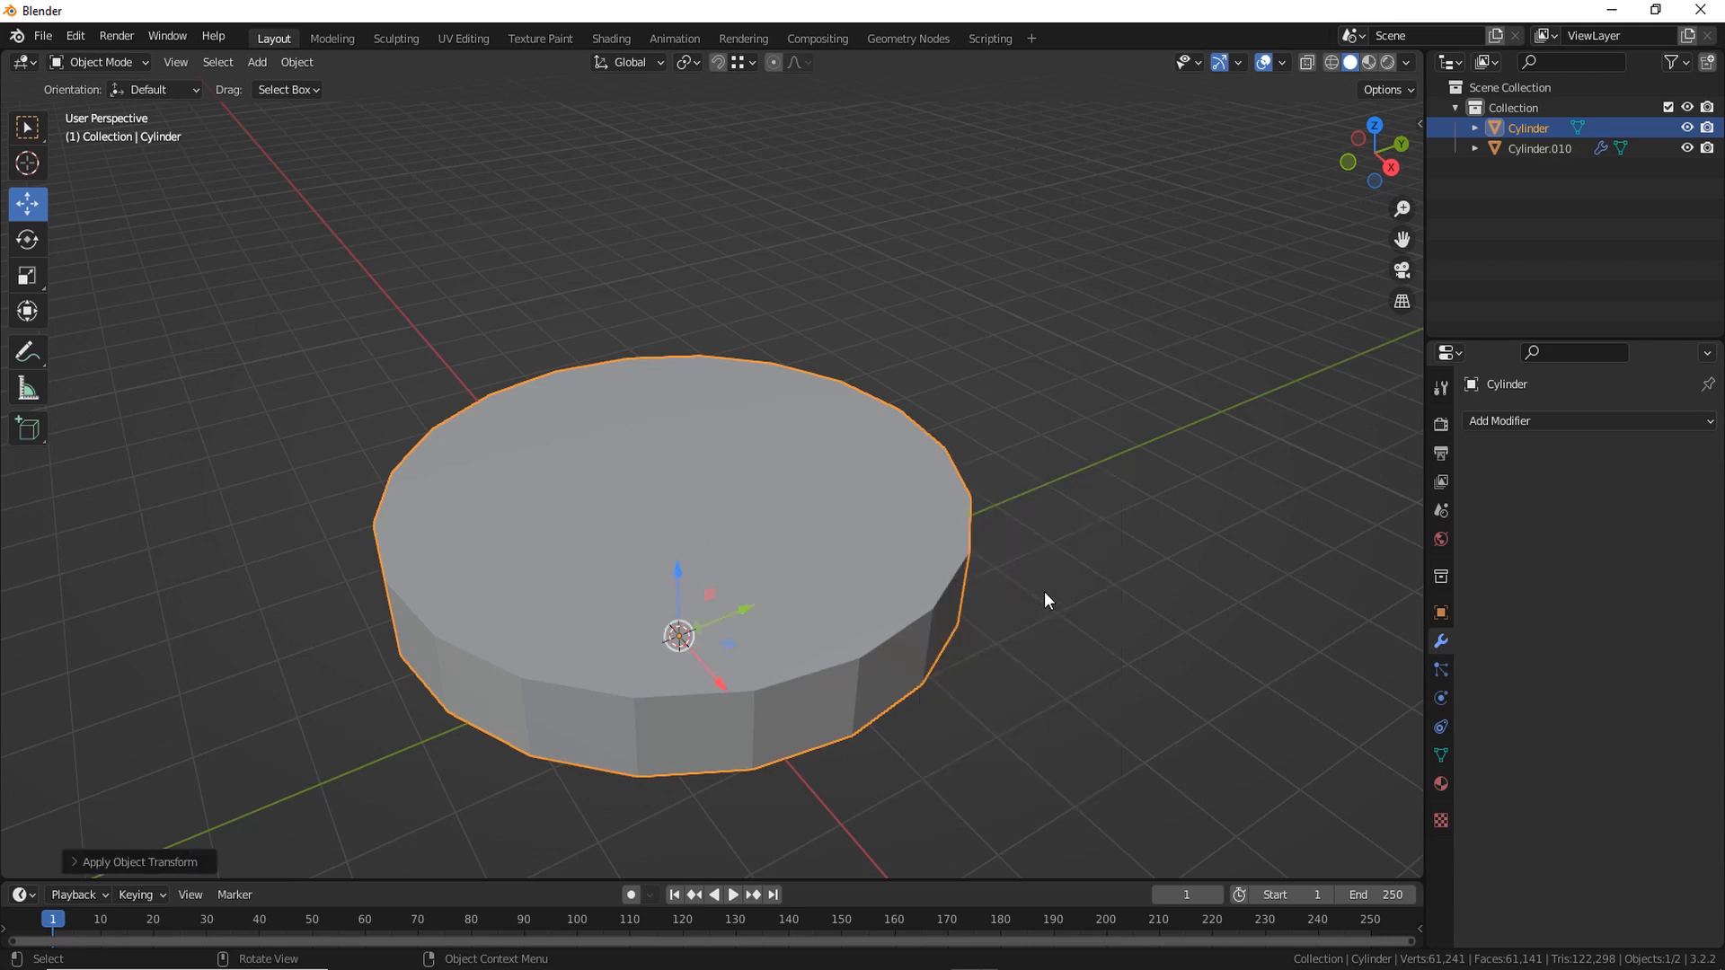
# Reselect the disc and enter Edit Mode with its top face selected
pyautogui.click(1010, 708)
pyautogui.click(870, 656)
pyautogui.moveTo(1029, 733); pyautogui.dragTo(845, 581, button='middle')
pyautogui.press('Tab')
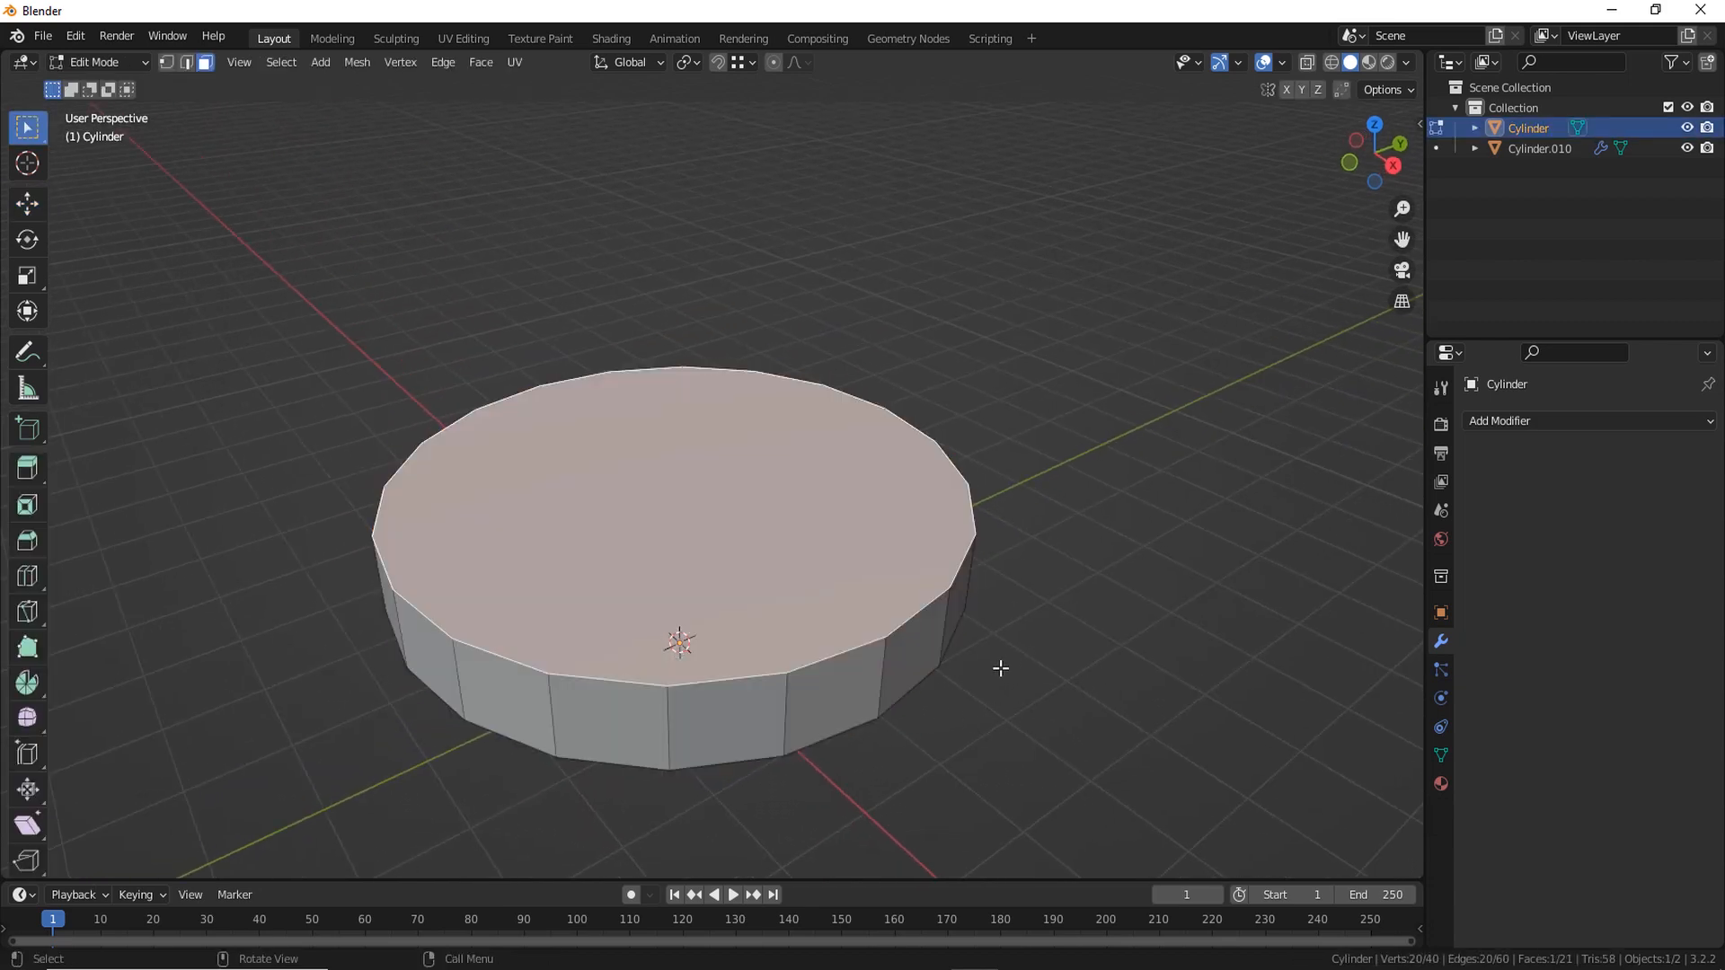
pyautogui.moveTo(1024, 599); pyautogui.dragTo(1125, 607, button='middle')
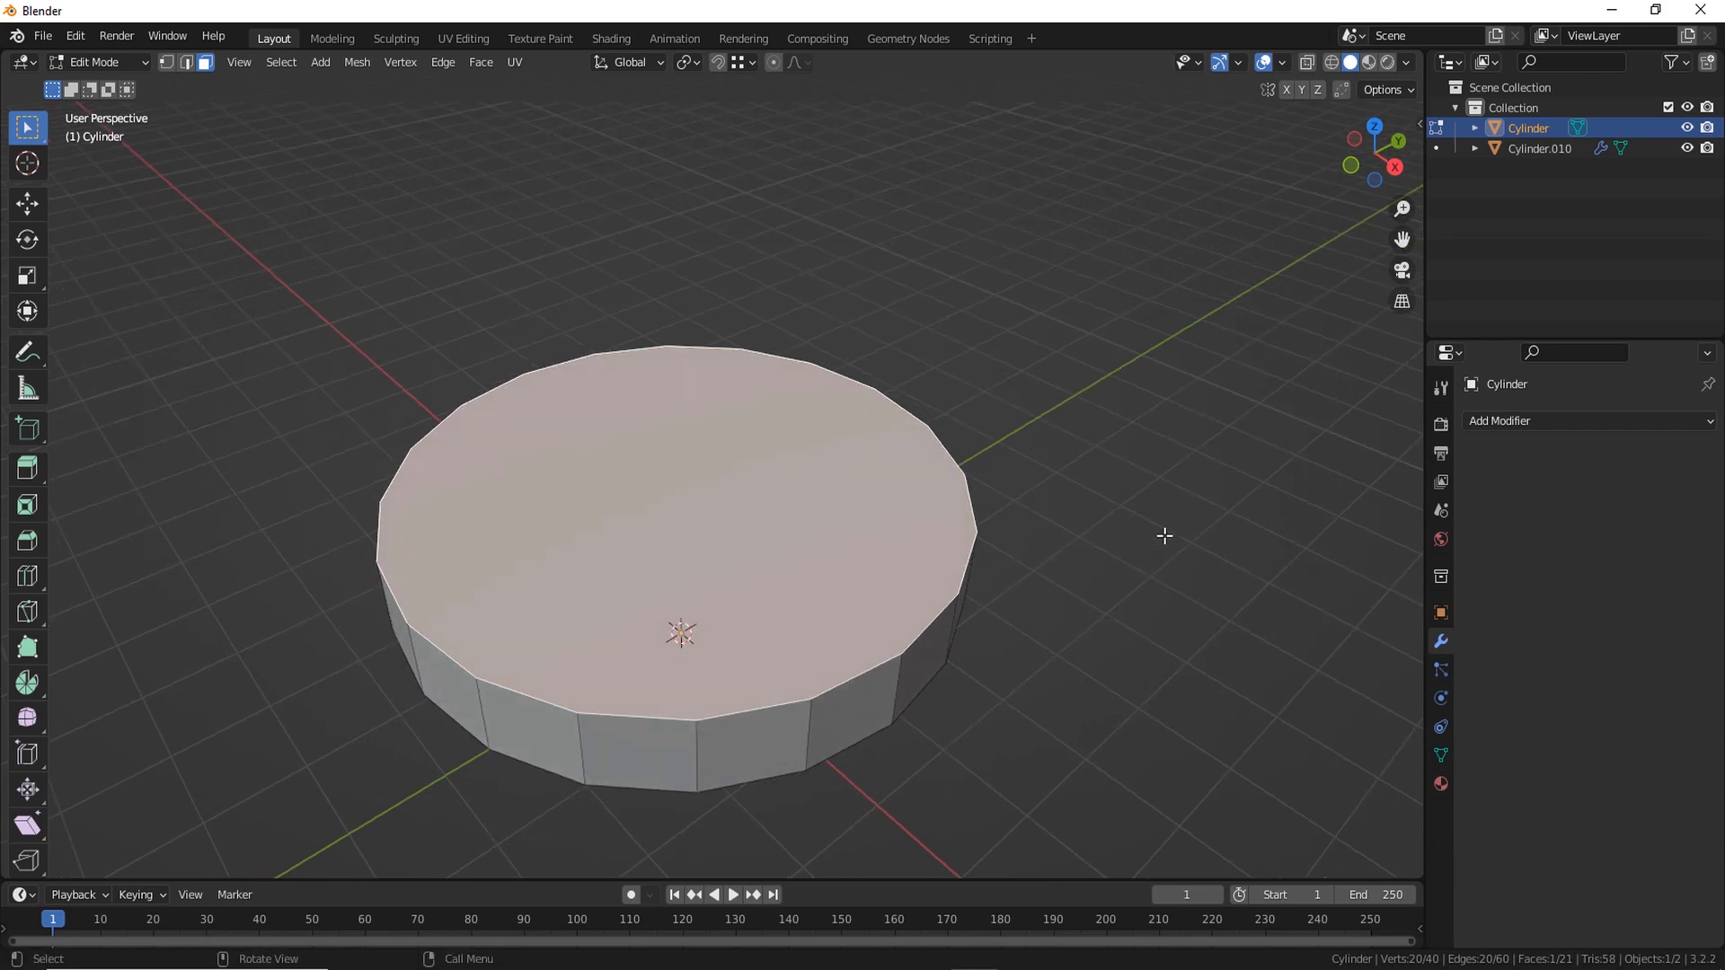
# Inset the disc's top face by about 0.8 m and extrude the inner face down by about 0.05 m
pyautogui.press('i')
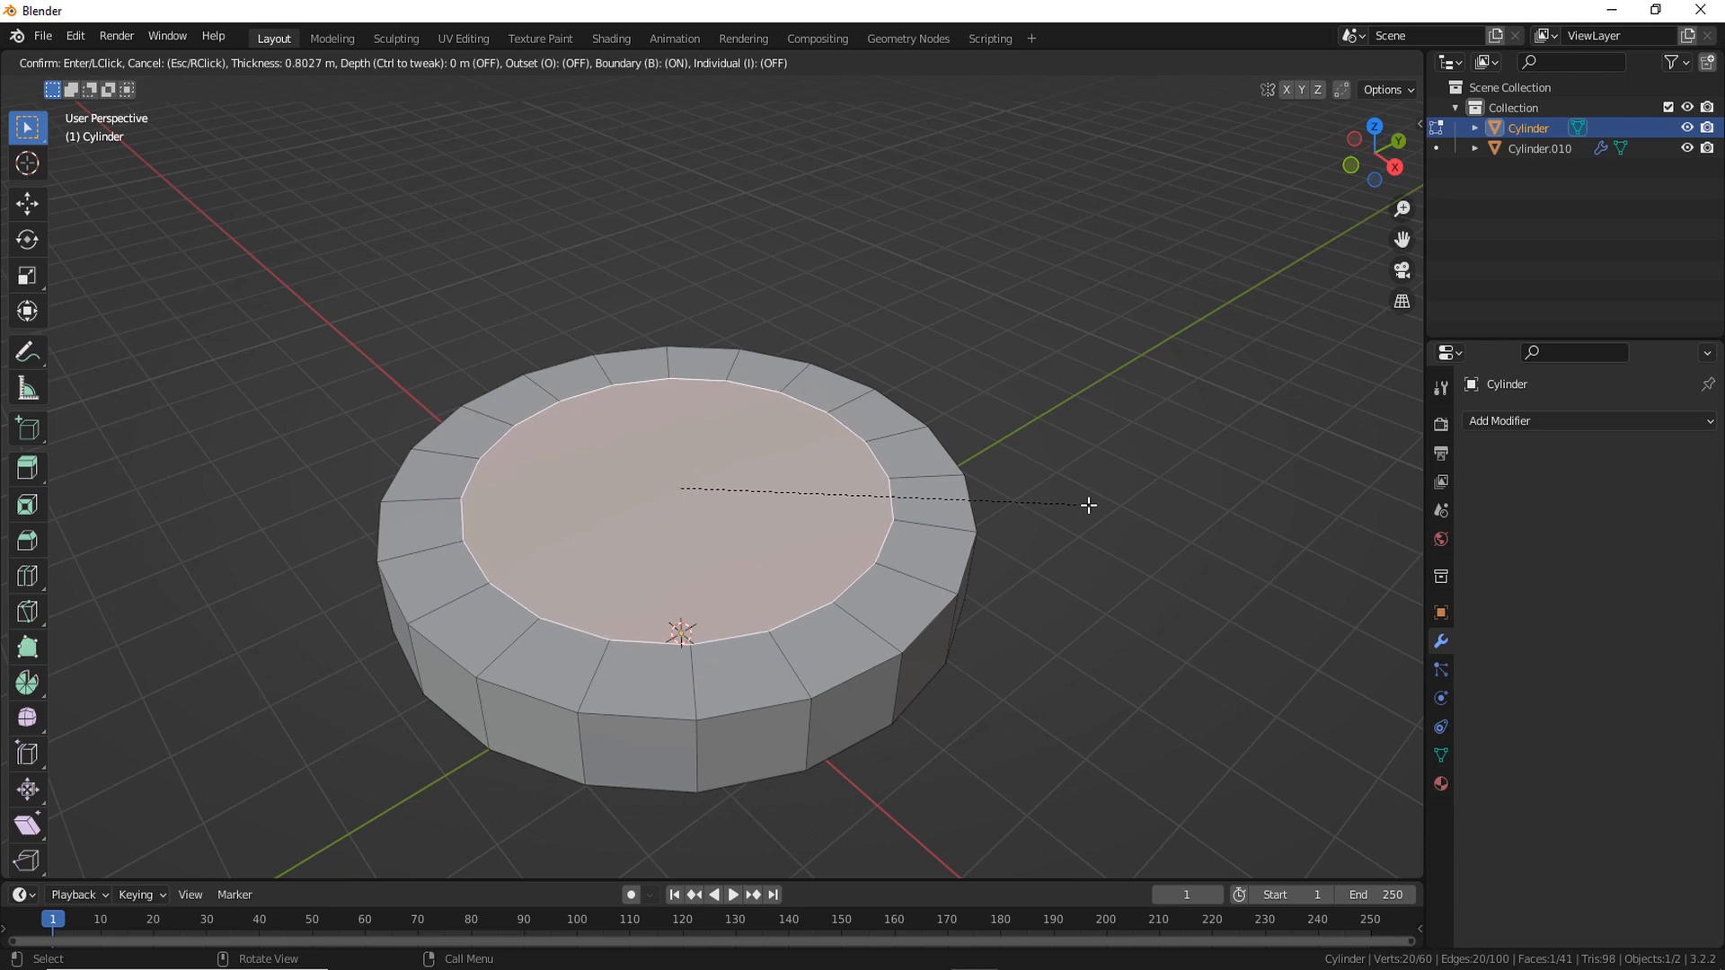
pyautogui.click(1086, 505)
pyautogui.moveTo(1086, 504); pyautogui.dragTo(1040, 589, button='middle')
pyautogui.scroll(2, 1085, 581)
pyautogui.moveTo(1039, 642); pyautogui.dragTo(1067, 602, button='middle')
pyautogui.press('e')
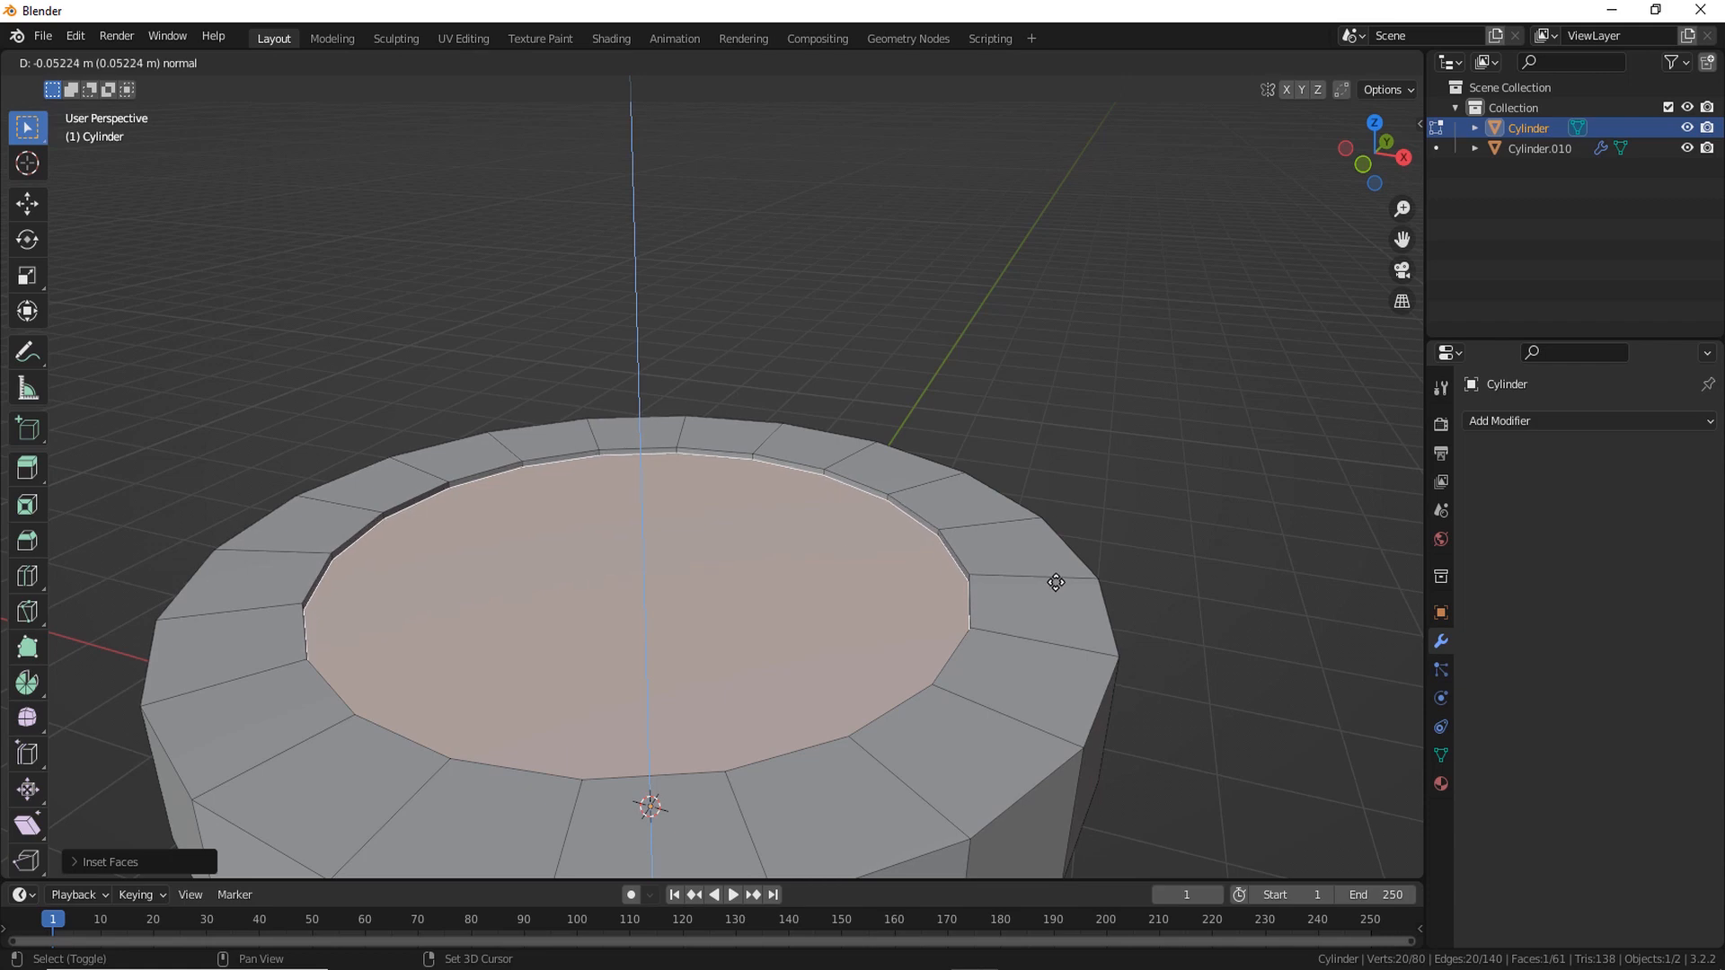
pyautogui.click(1055, 582)
pyautogui.moveTo(1058, 584); pyautogui.dragTo(1075, 596, button='middle')
# Inset the recessed face by about 0.24 m, and inset the resulting inner face again by about 0.6 m
pyautogui.press('i')
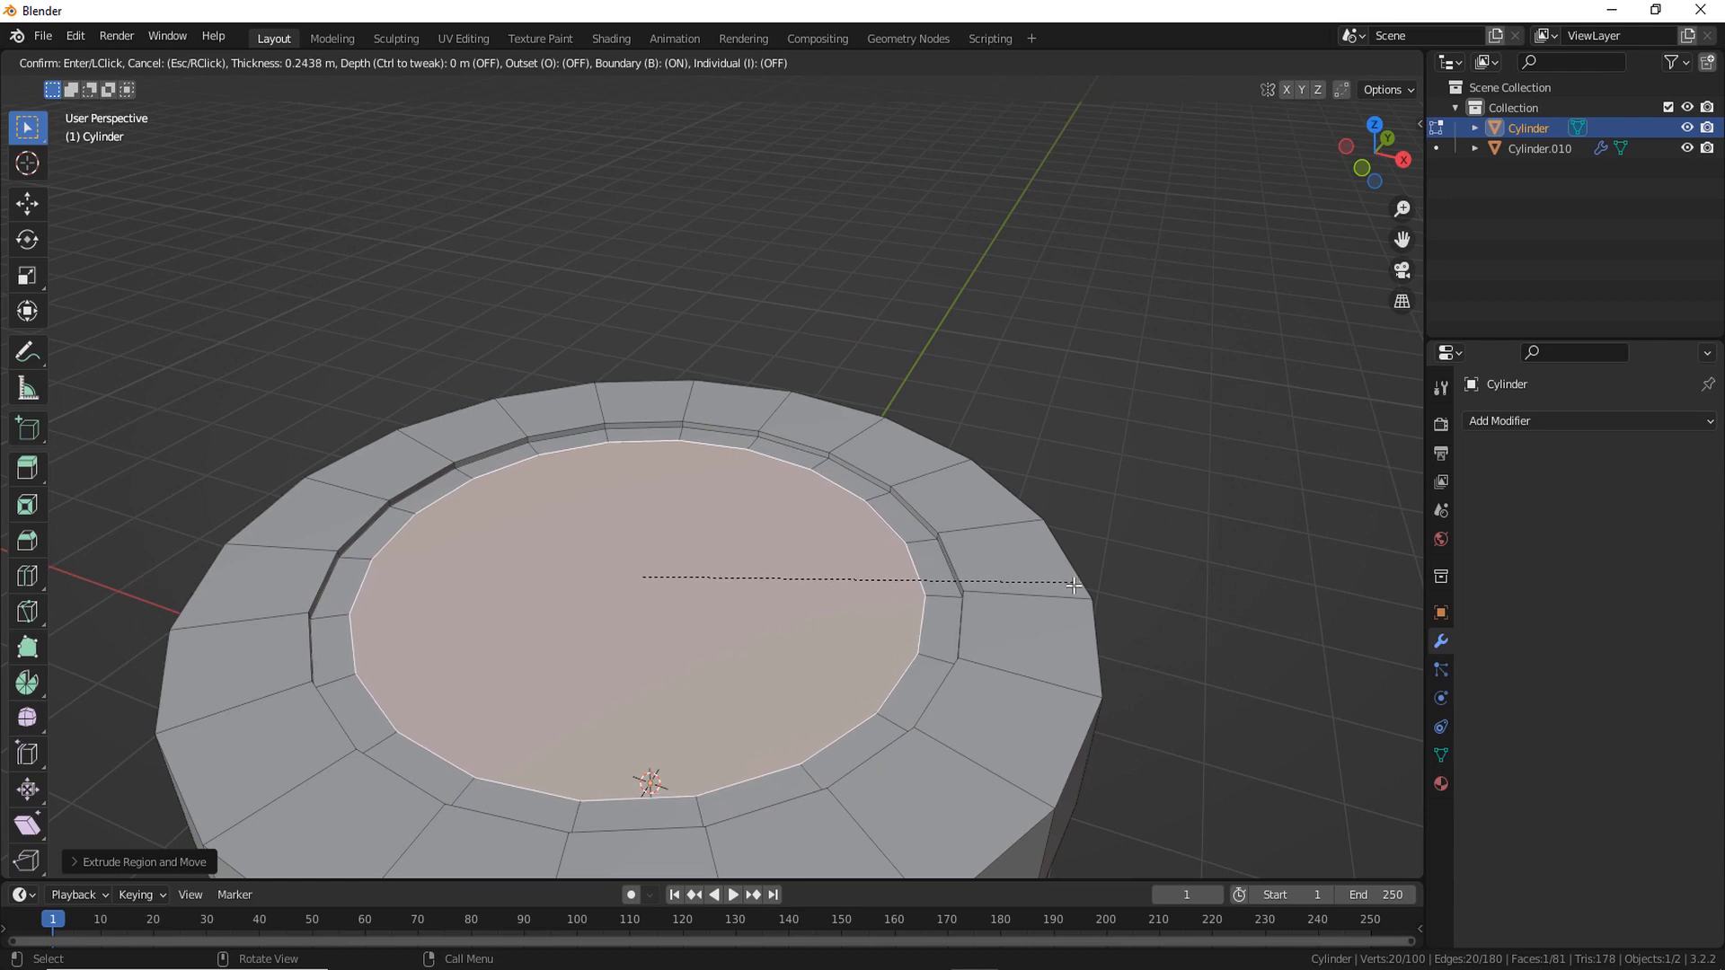
pyautogui.click(1066, 615)
pyautogui.moveTo(1067, 615); pyautogui.dragTo(1064, 621, button='middle')
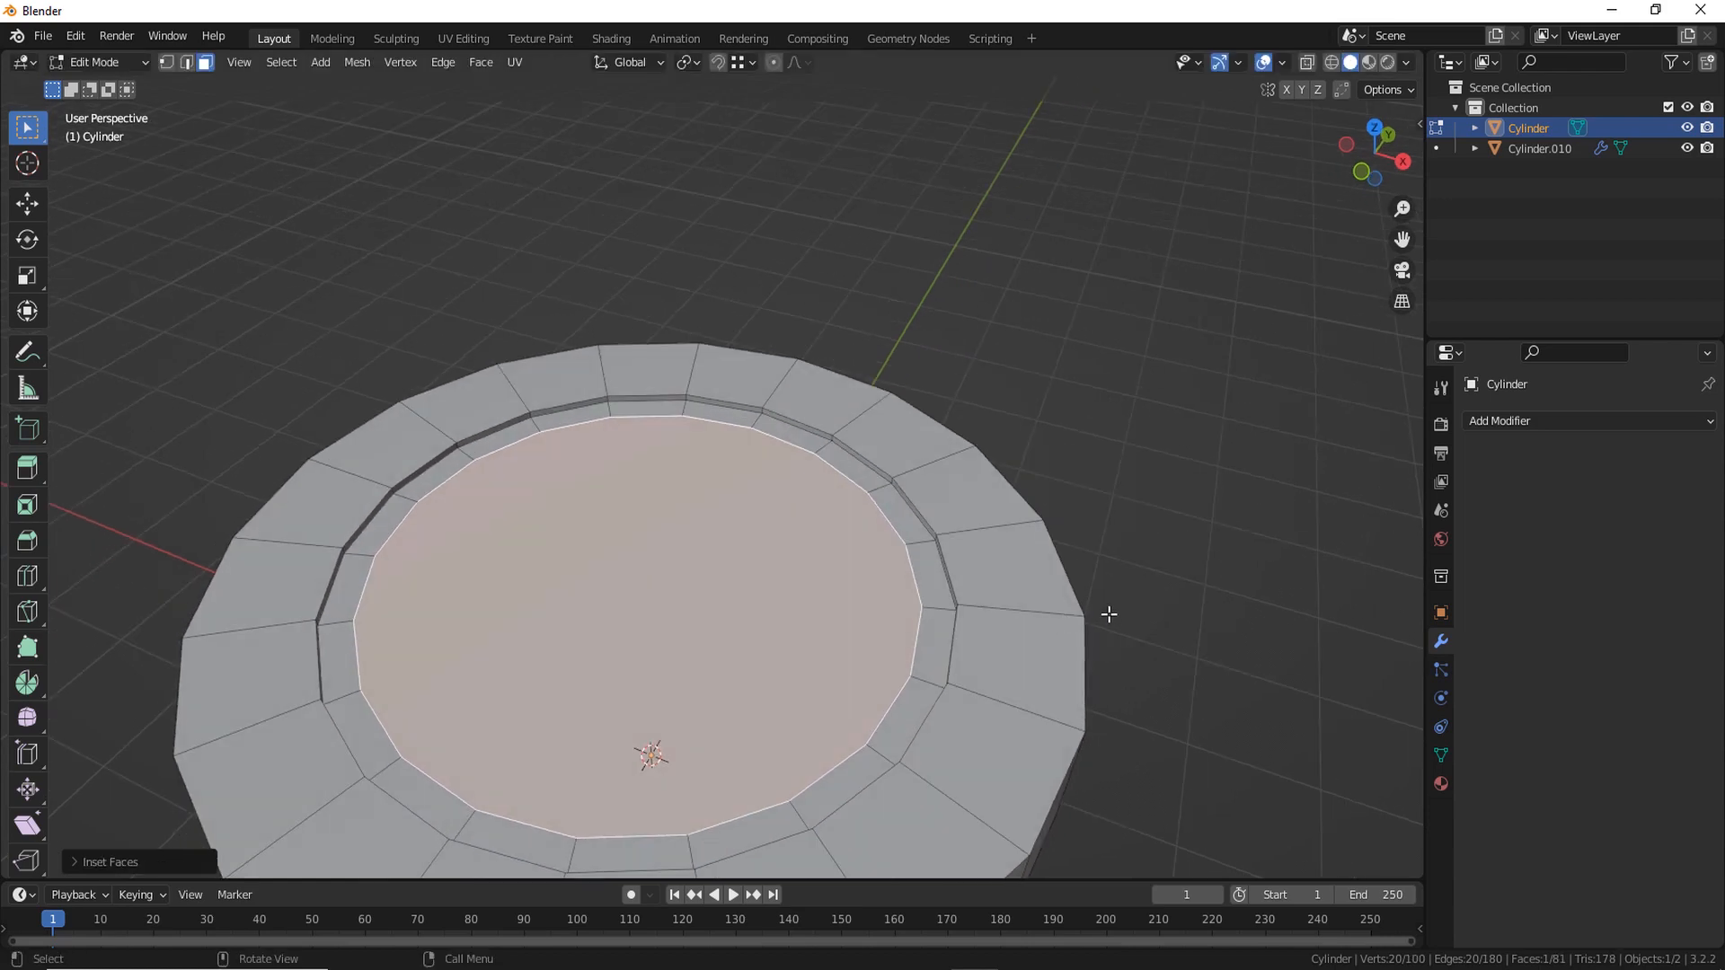
pyautogui.press('i')
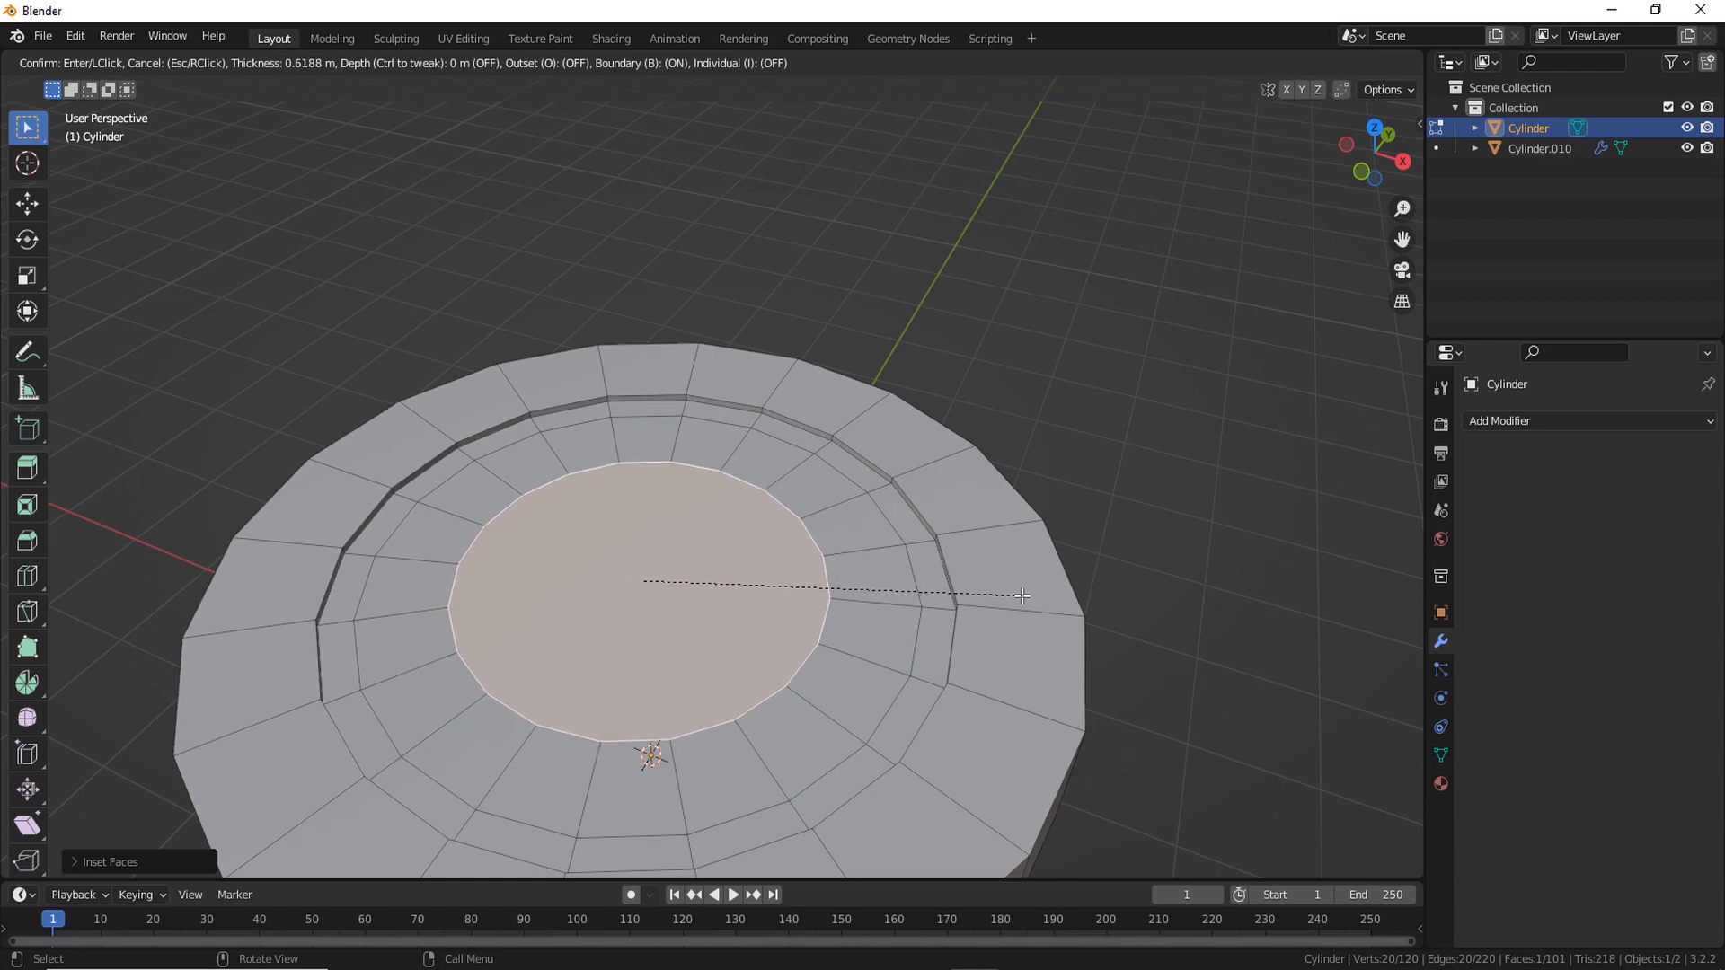
pyautogui.click(1016, 598)
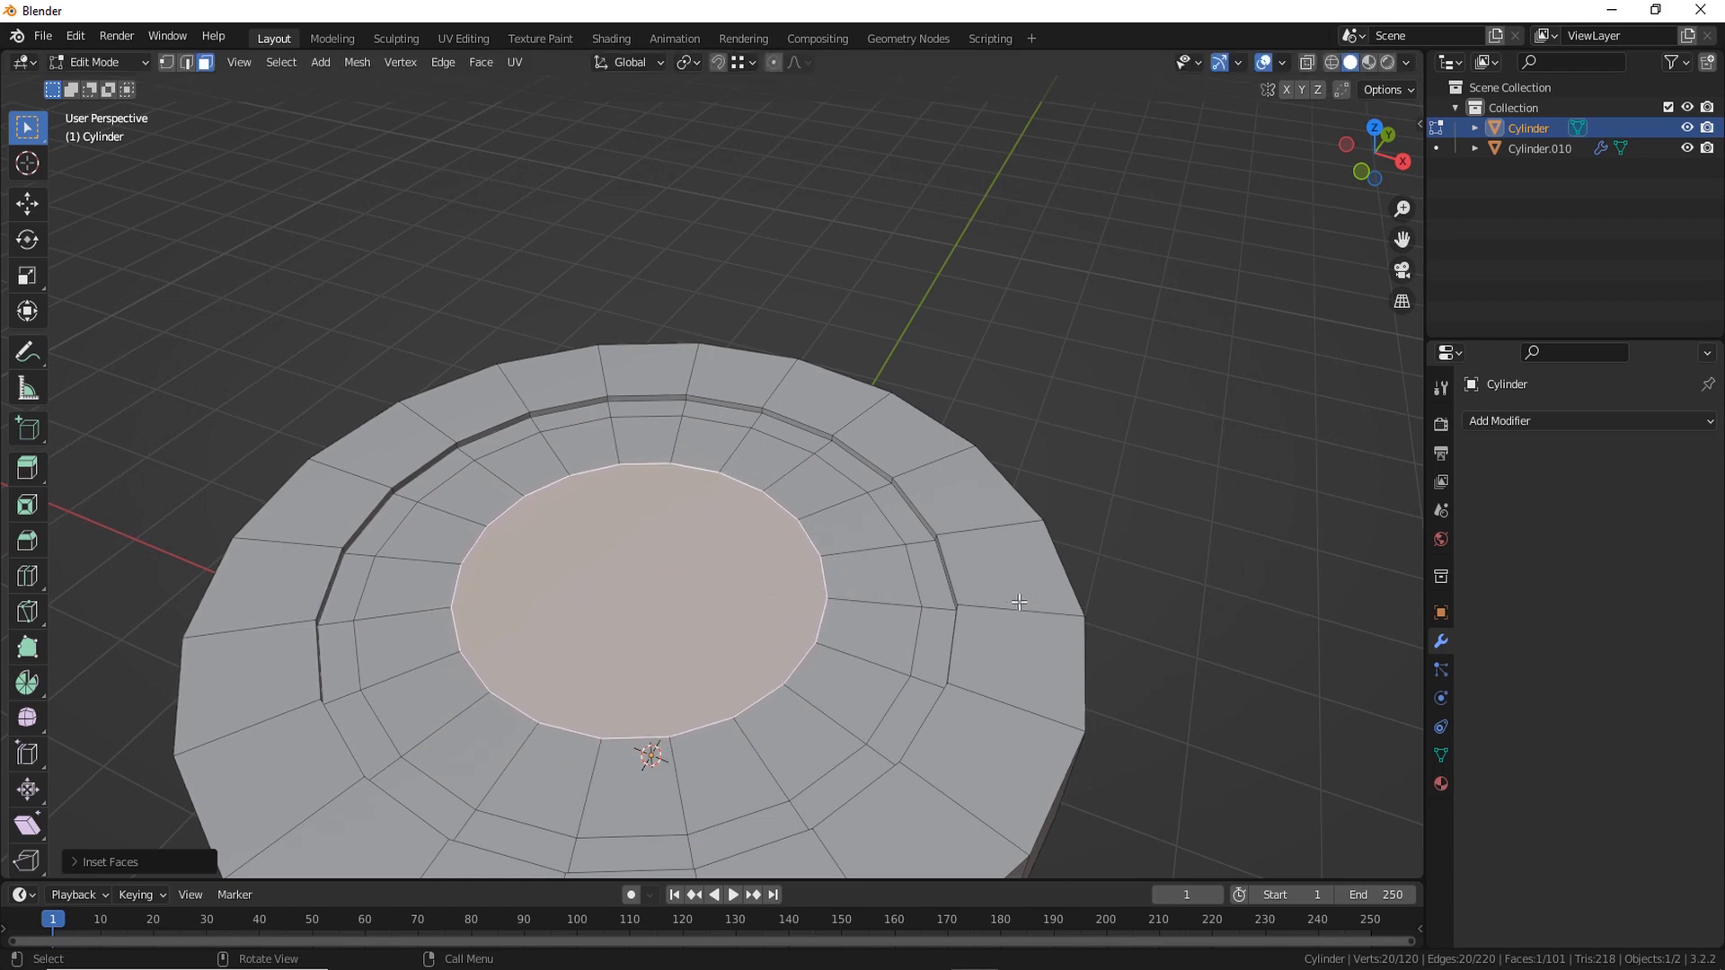
# Move the innermost face down along Z by about 0.37 m to form a sloped bowl
pyautogui.moveTo(919, 679); pyautogui.dragTo(940, 628, button='middle')
pyautogui.press('g')
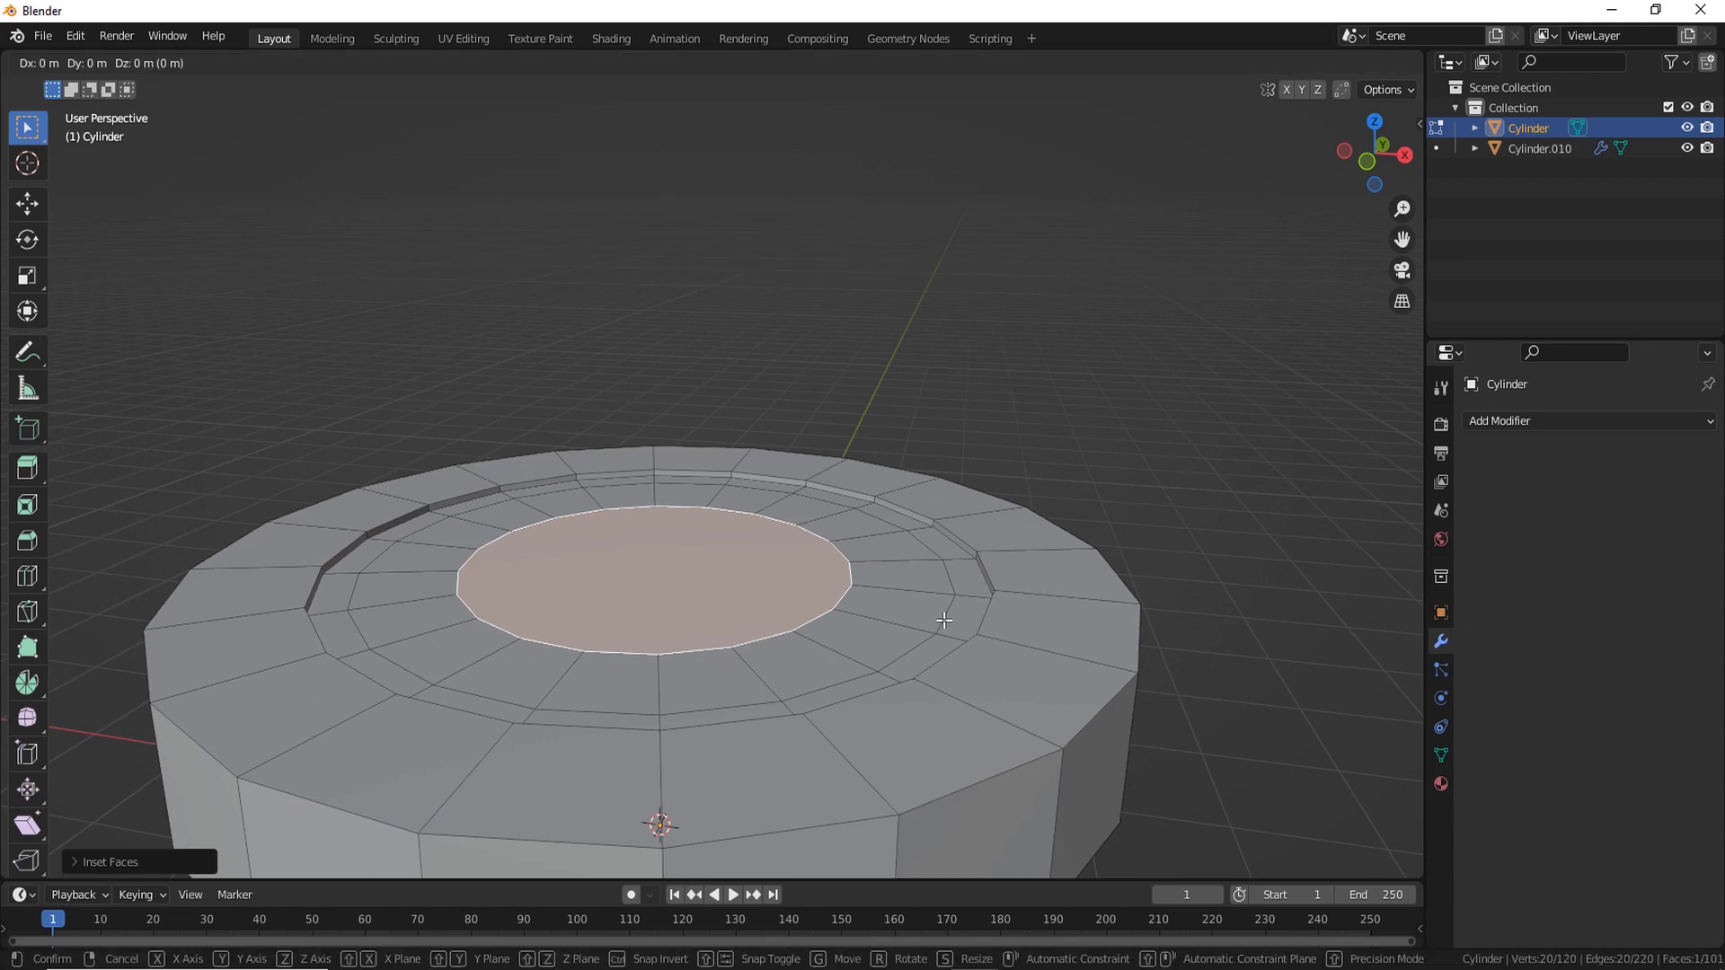
pyautogui.press('z')
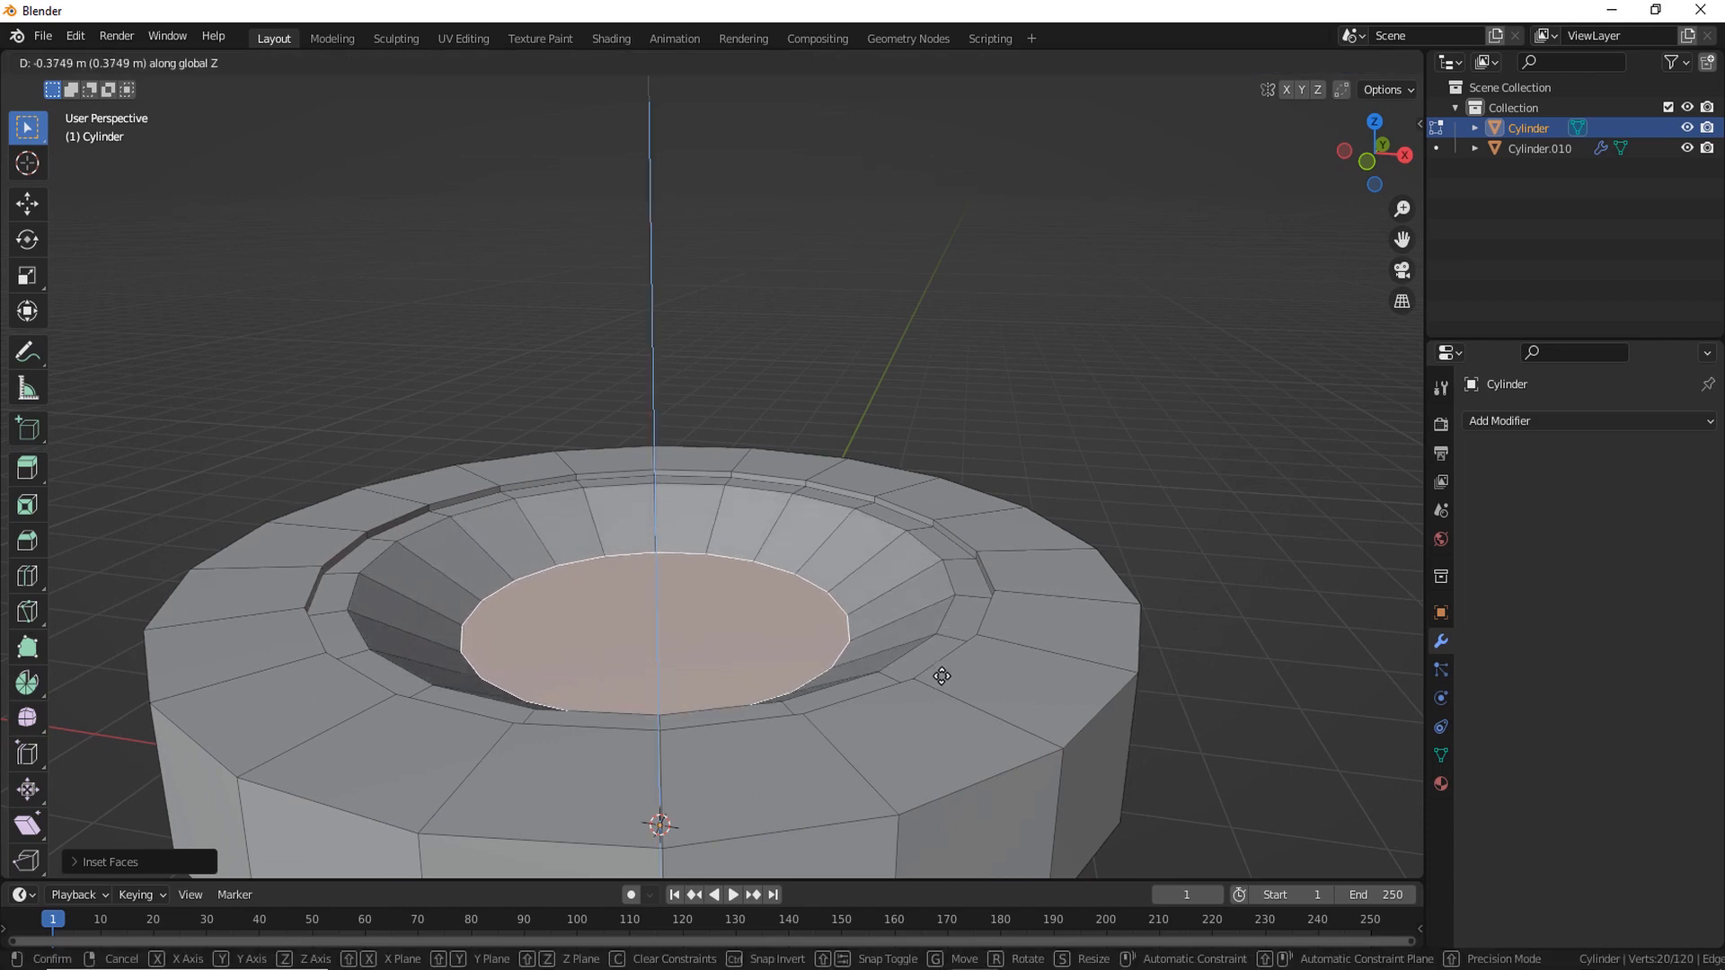
pyautogui.click(942, 678)
pyautogui.moveTo(999, 607); pyautogui.dragTo(1007, 629, button='middle')
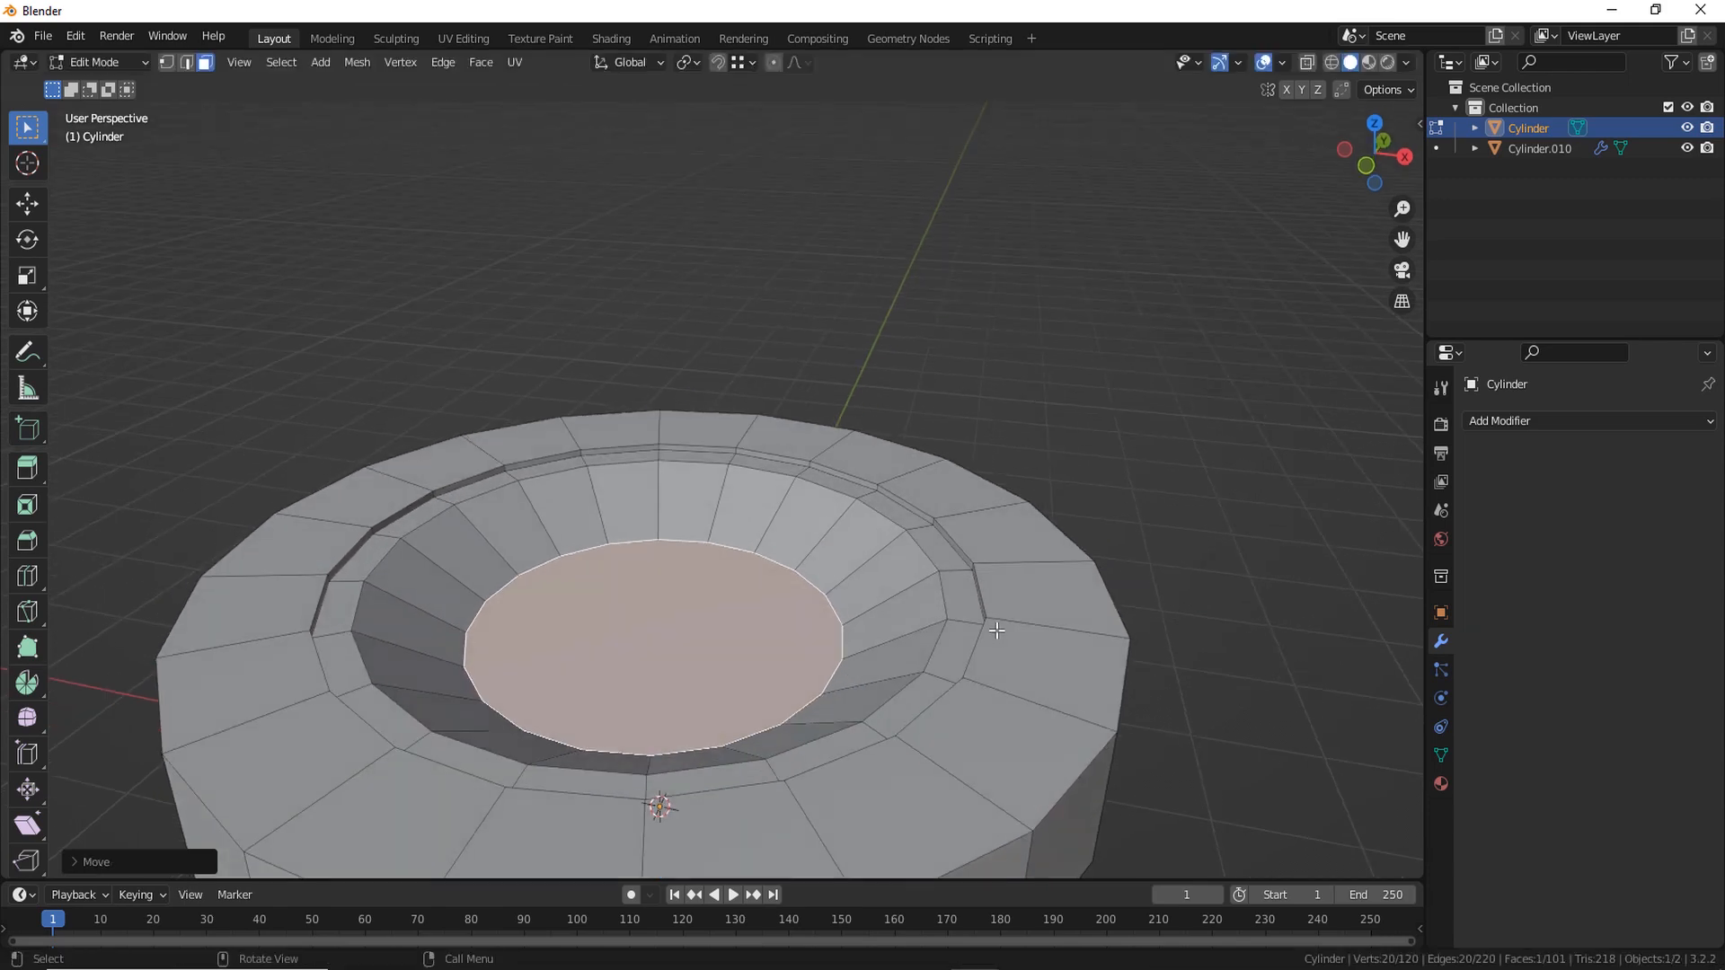
# Inset the bowl's floor face by about 0.5 m and raise the inner face along Z to form a central cone
pyautogui.press('i')
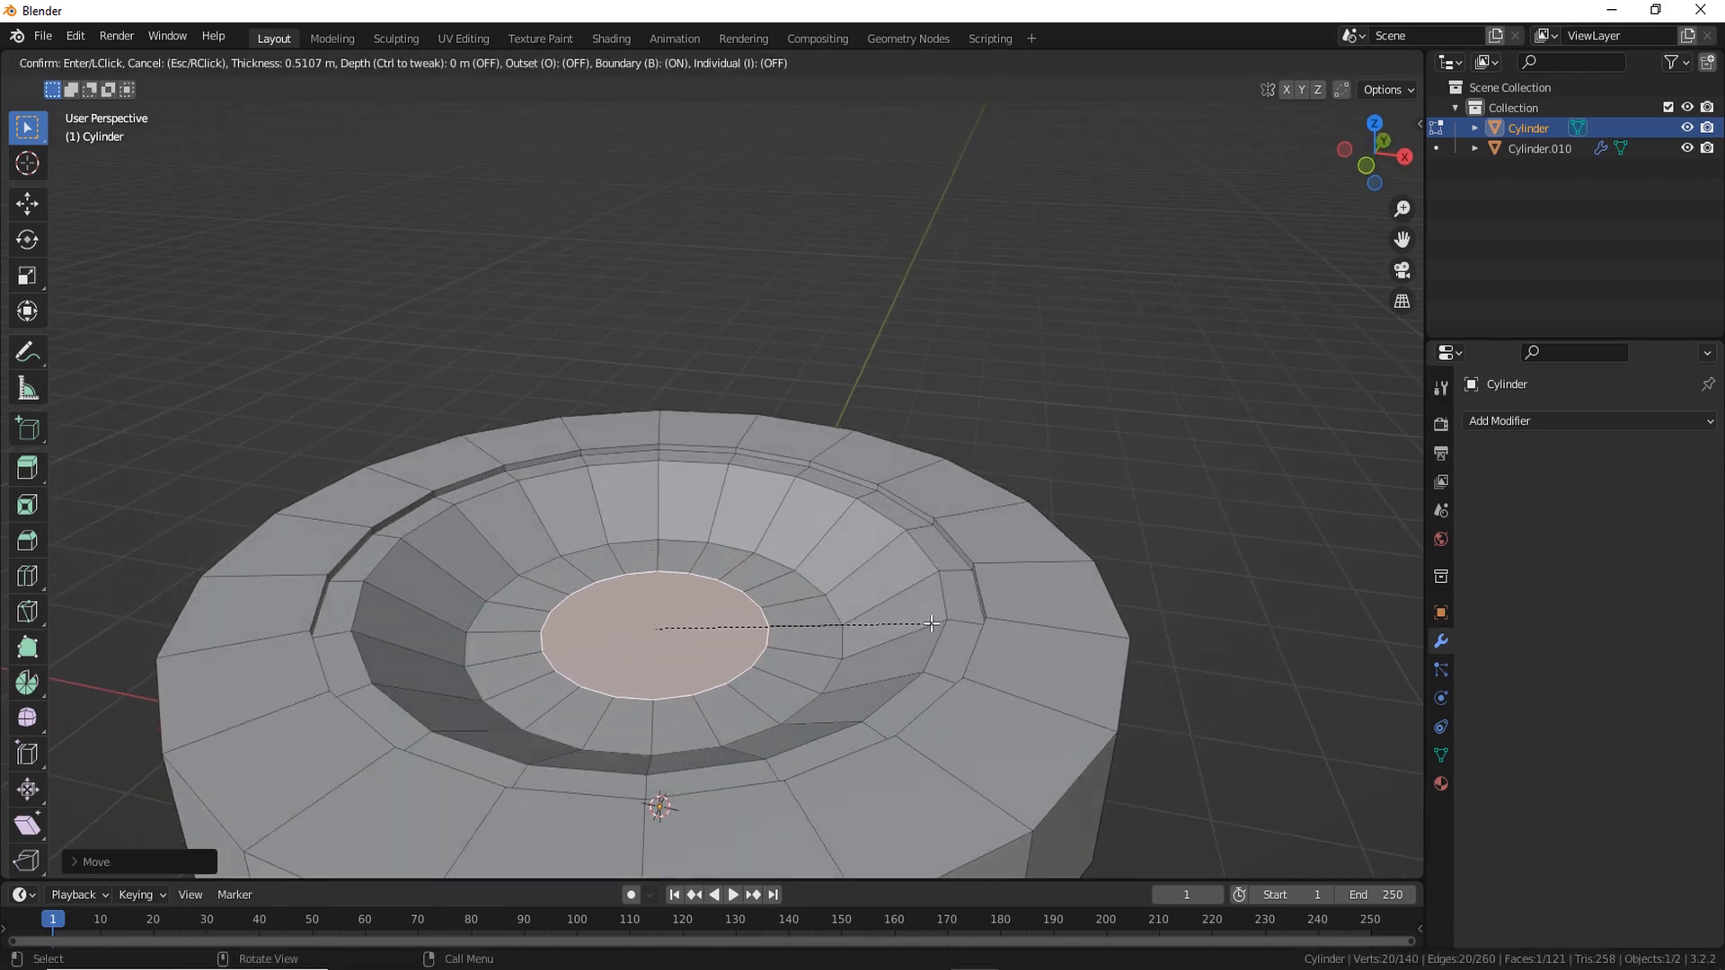
pyautogui.click(924, 625)
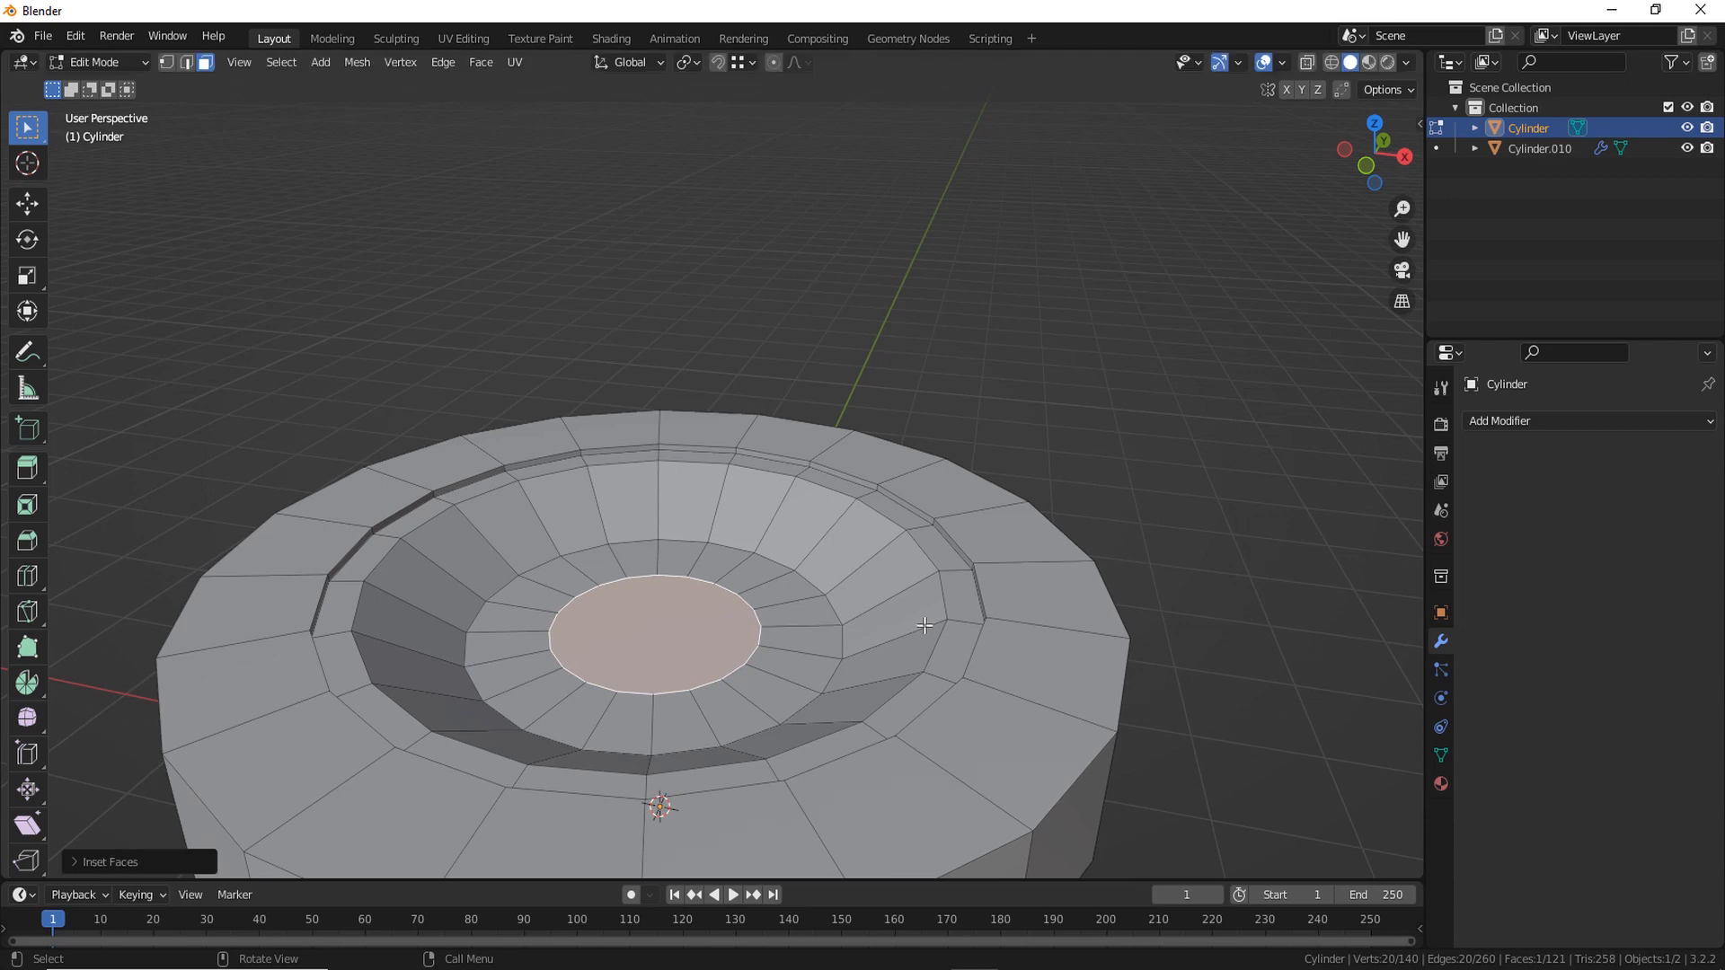
pyautogui.press('g')
pyautogui.press('z')
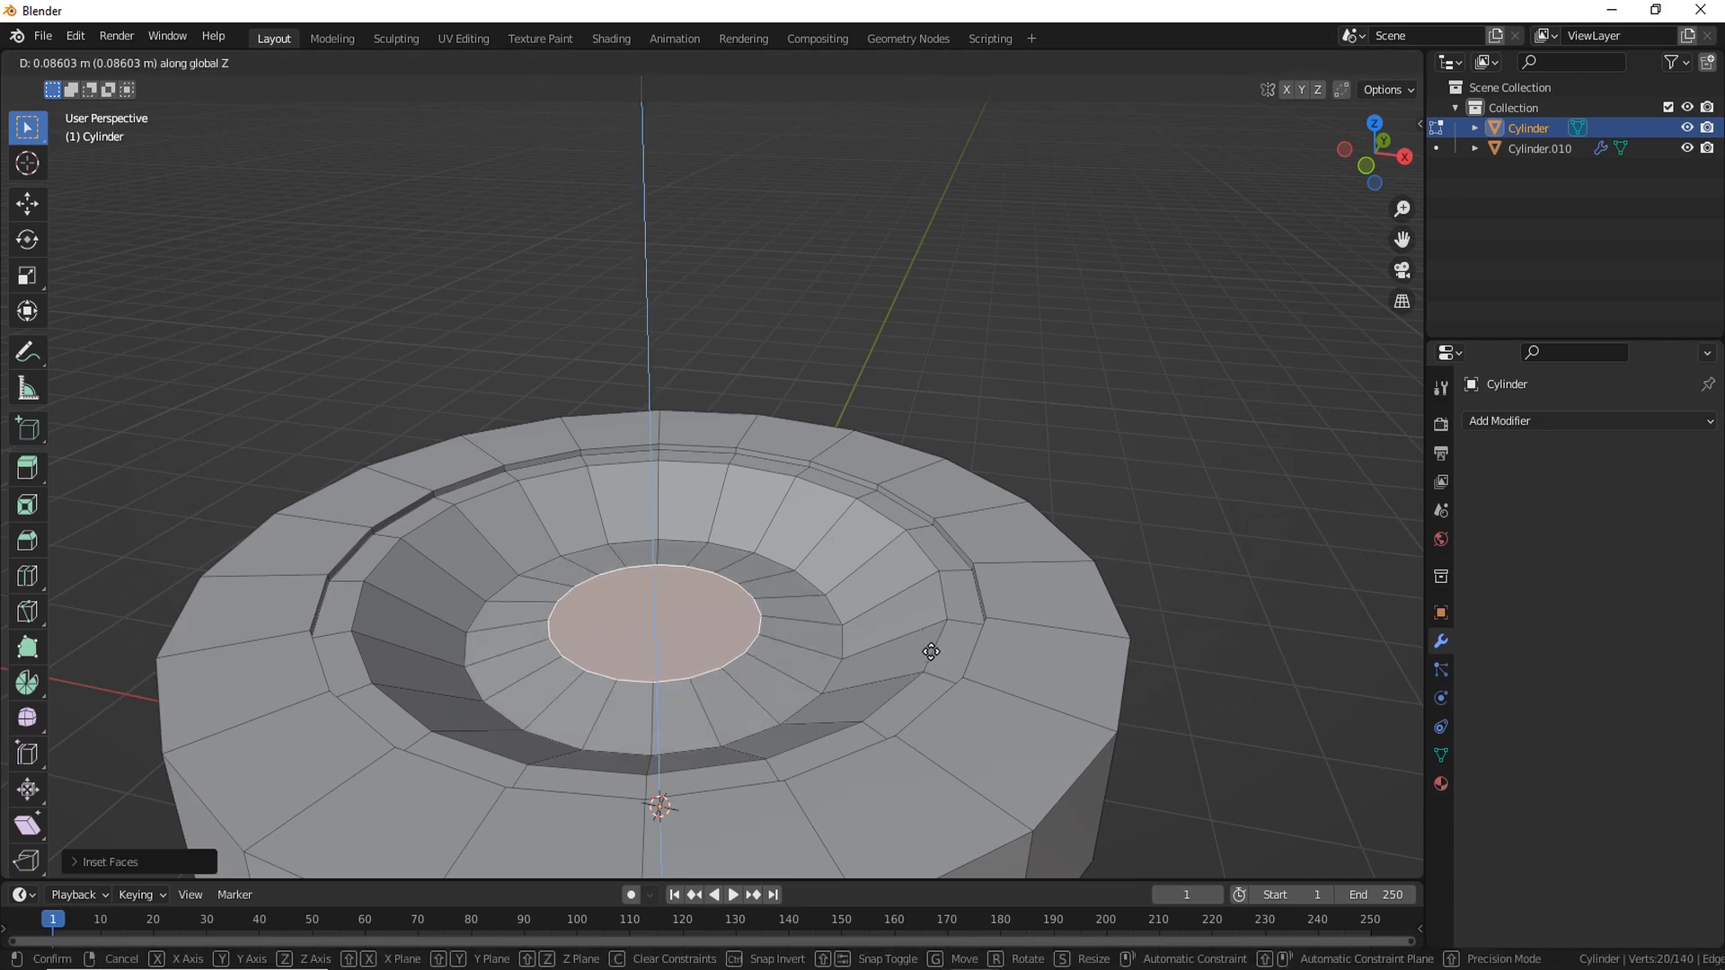
pyautogui.click(933, 599)
pyautogui.moveTo(934, 598); pyautogui.dragTo(1036, 601, button='middle')
# Inset the cone's top face by about 0.4 m and extrude it down by about 0.18 m as a centre hole
pyautogui.press('i')
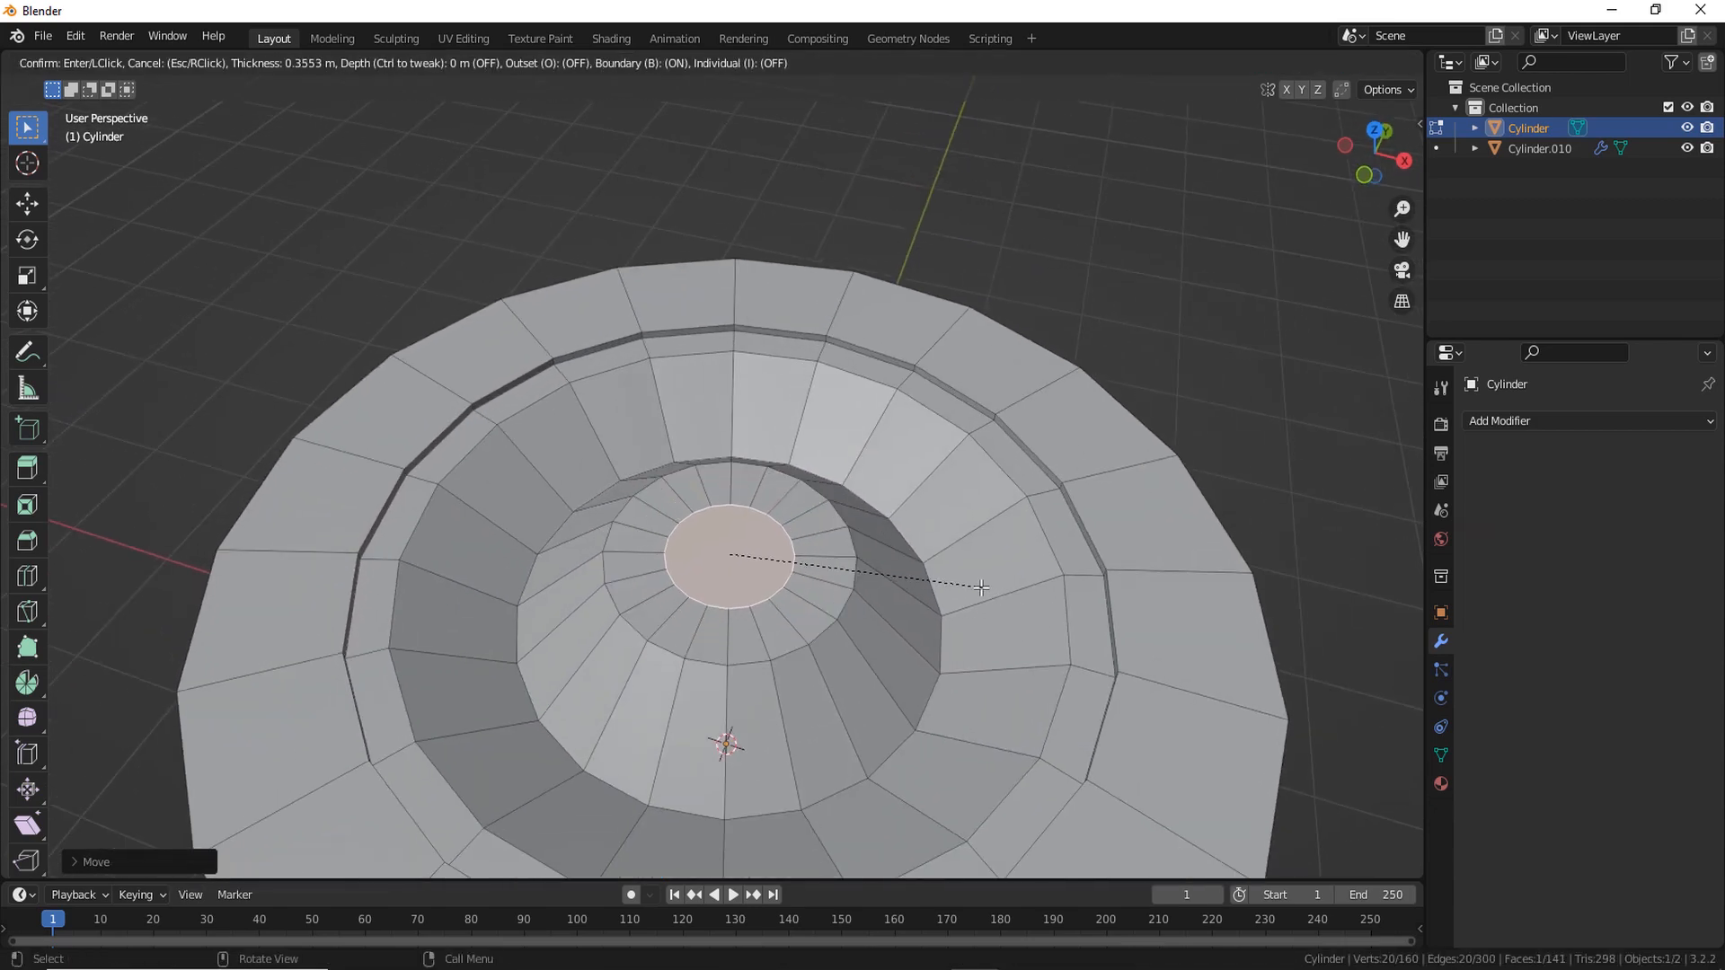
pyautogui.click(973, 584)
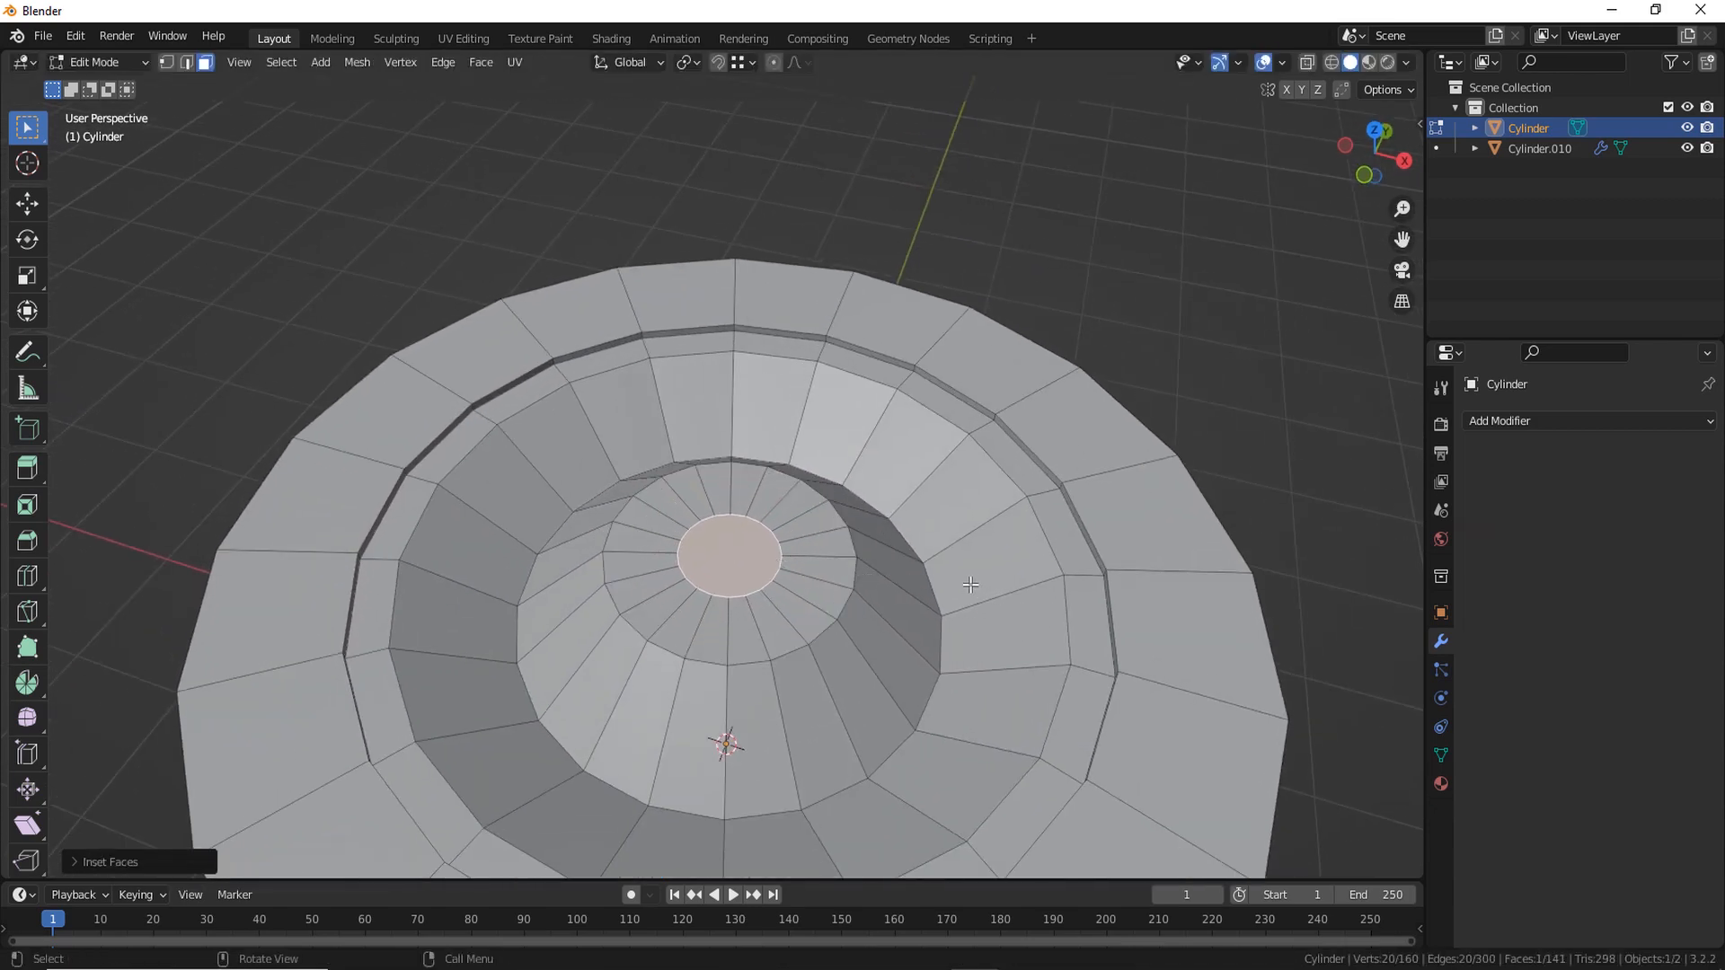
pyautogui.moveTo(890, 669); pyautogui.dragTo(907, 626, button='middle')
pyautogui.press('e')
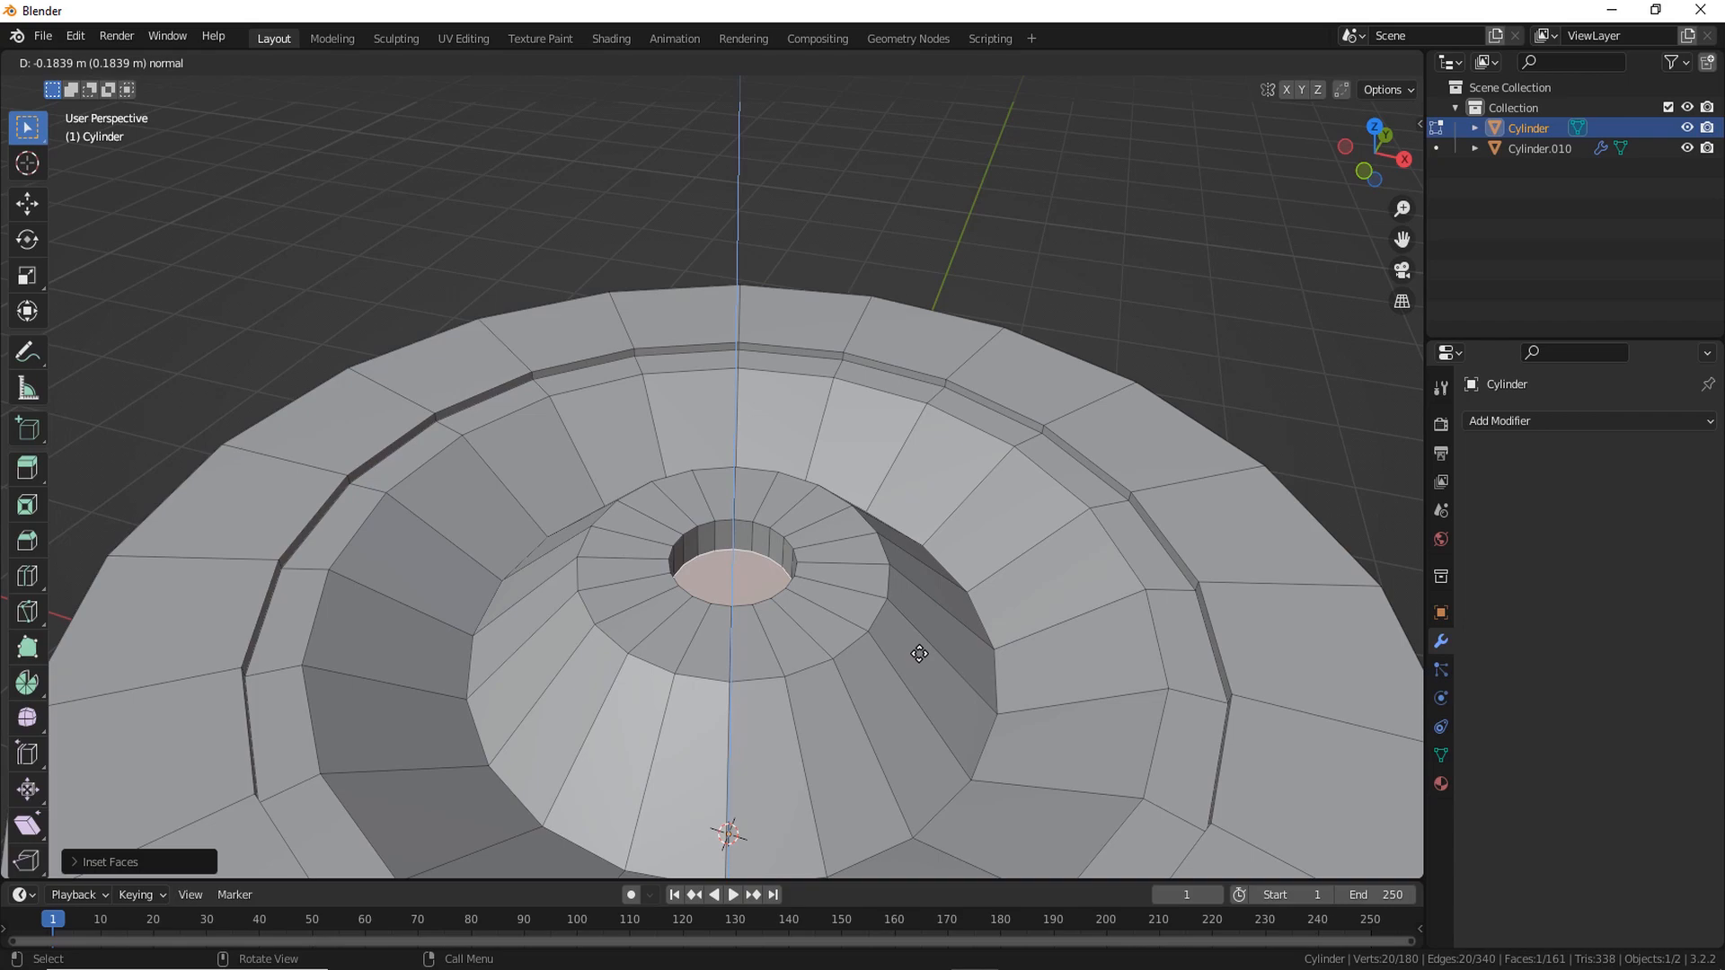
pyautogui.click(919, 653)
# Return to Object Mode and add a cylinder mesh with 8 vertices
pyautogui.click(1163, 357)
pyautogui.scroll(-3, 1164, 357)
pyautogui.moveTo(1030, 805); pyautogui.dragTo(986, 795, button='middle')
pyautogui.moveTo(866, 702); pyautogui.dragTo(1060, 746, button='middle')
pyautogui.press('Tab')
pyautogui.click(1097, 759)
pyautogui.scroll(-4, 1097, 759)
pyautogui.hotkey('shift', 'a')
pyautogui.moveTo(1052, 446)
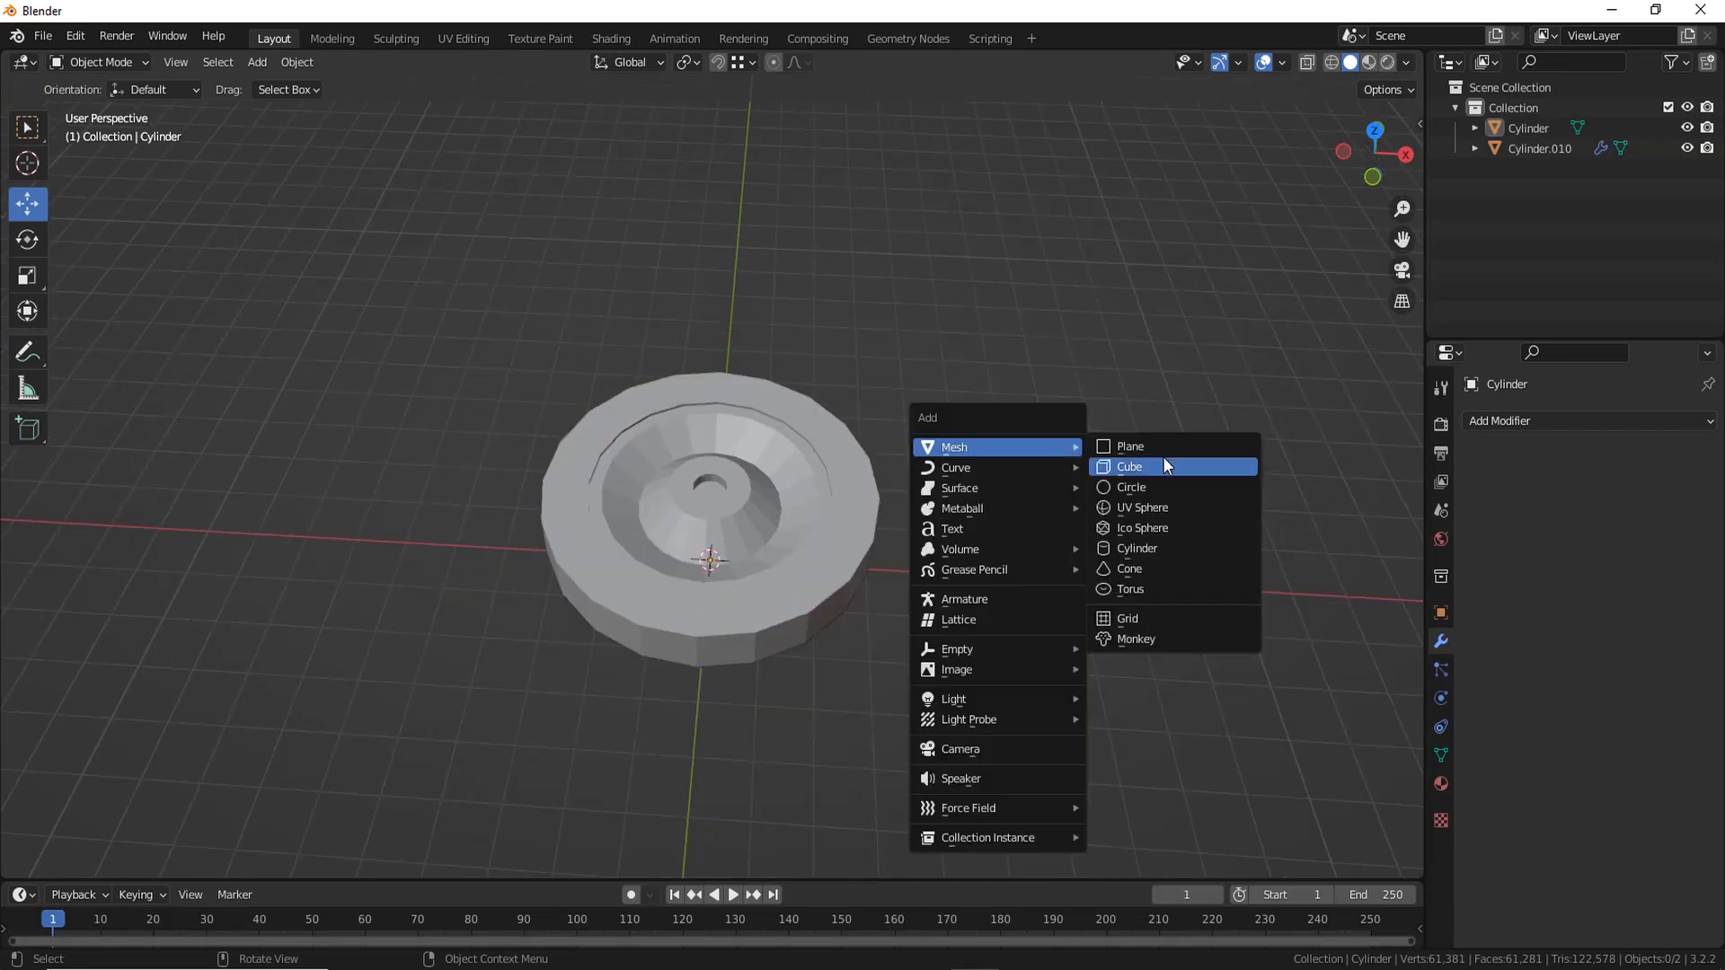
pyautogui.click(1157, 550)
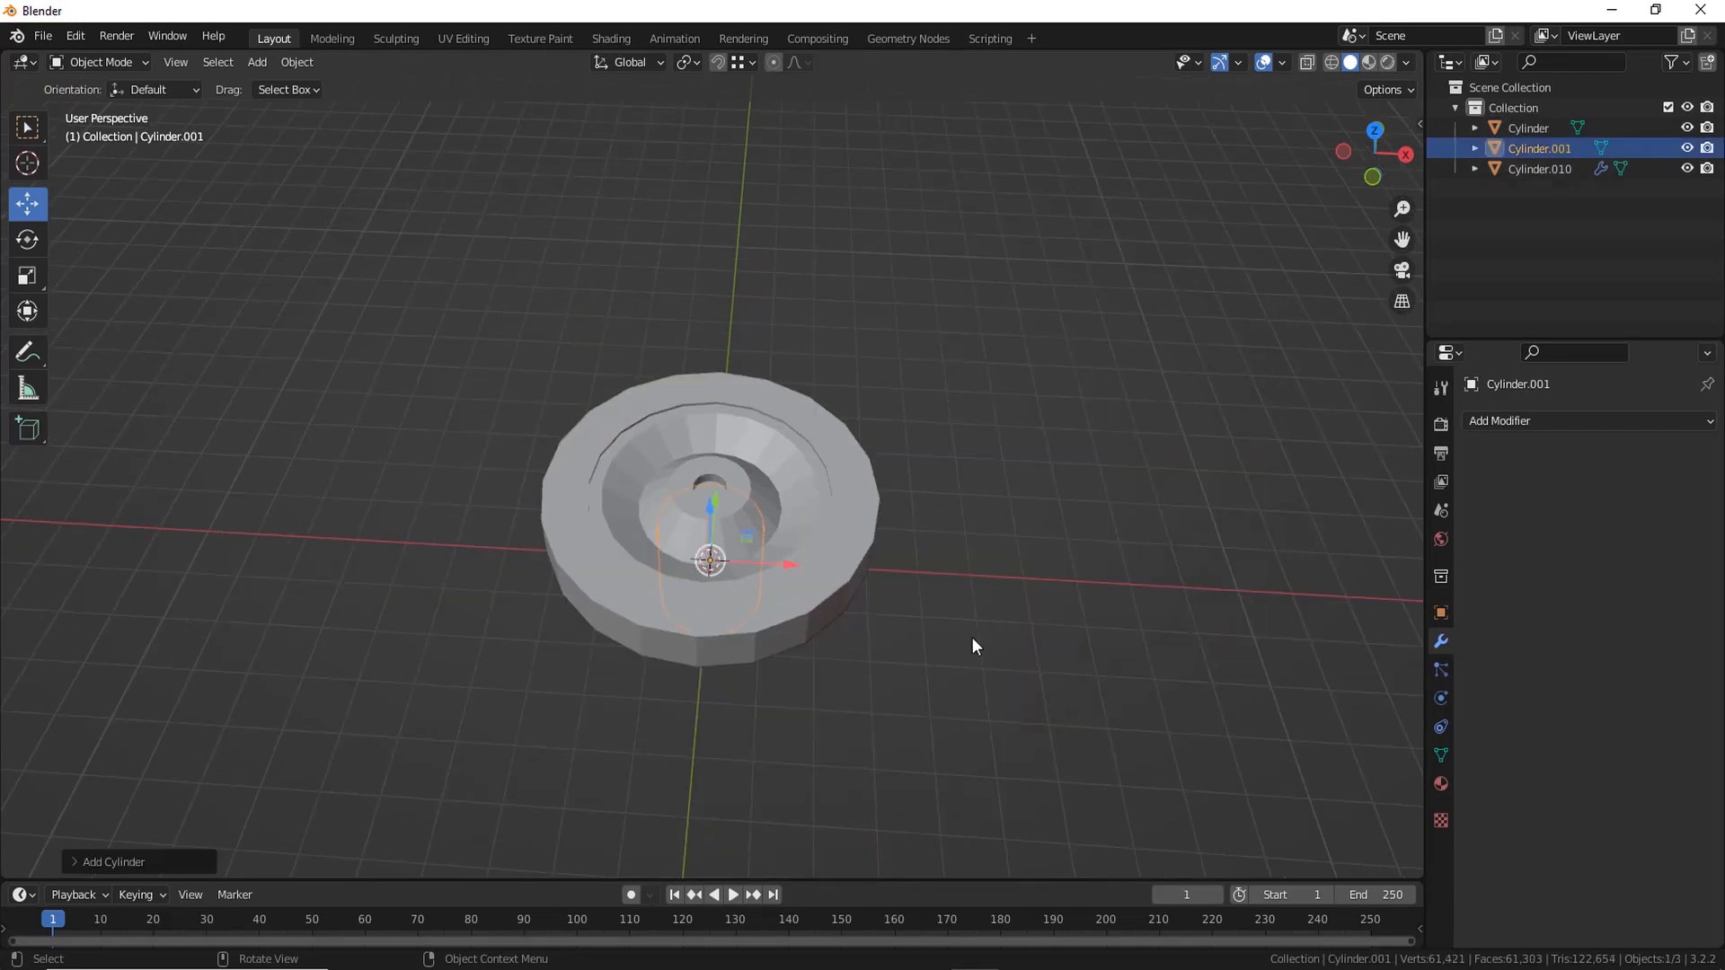
pyautogui.moveTo(973, 643); pyautogui.dragTo(970, 593, button='middle')
pyautogui.click(70, 861)
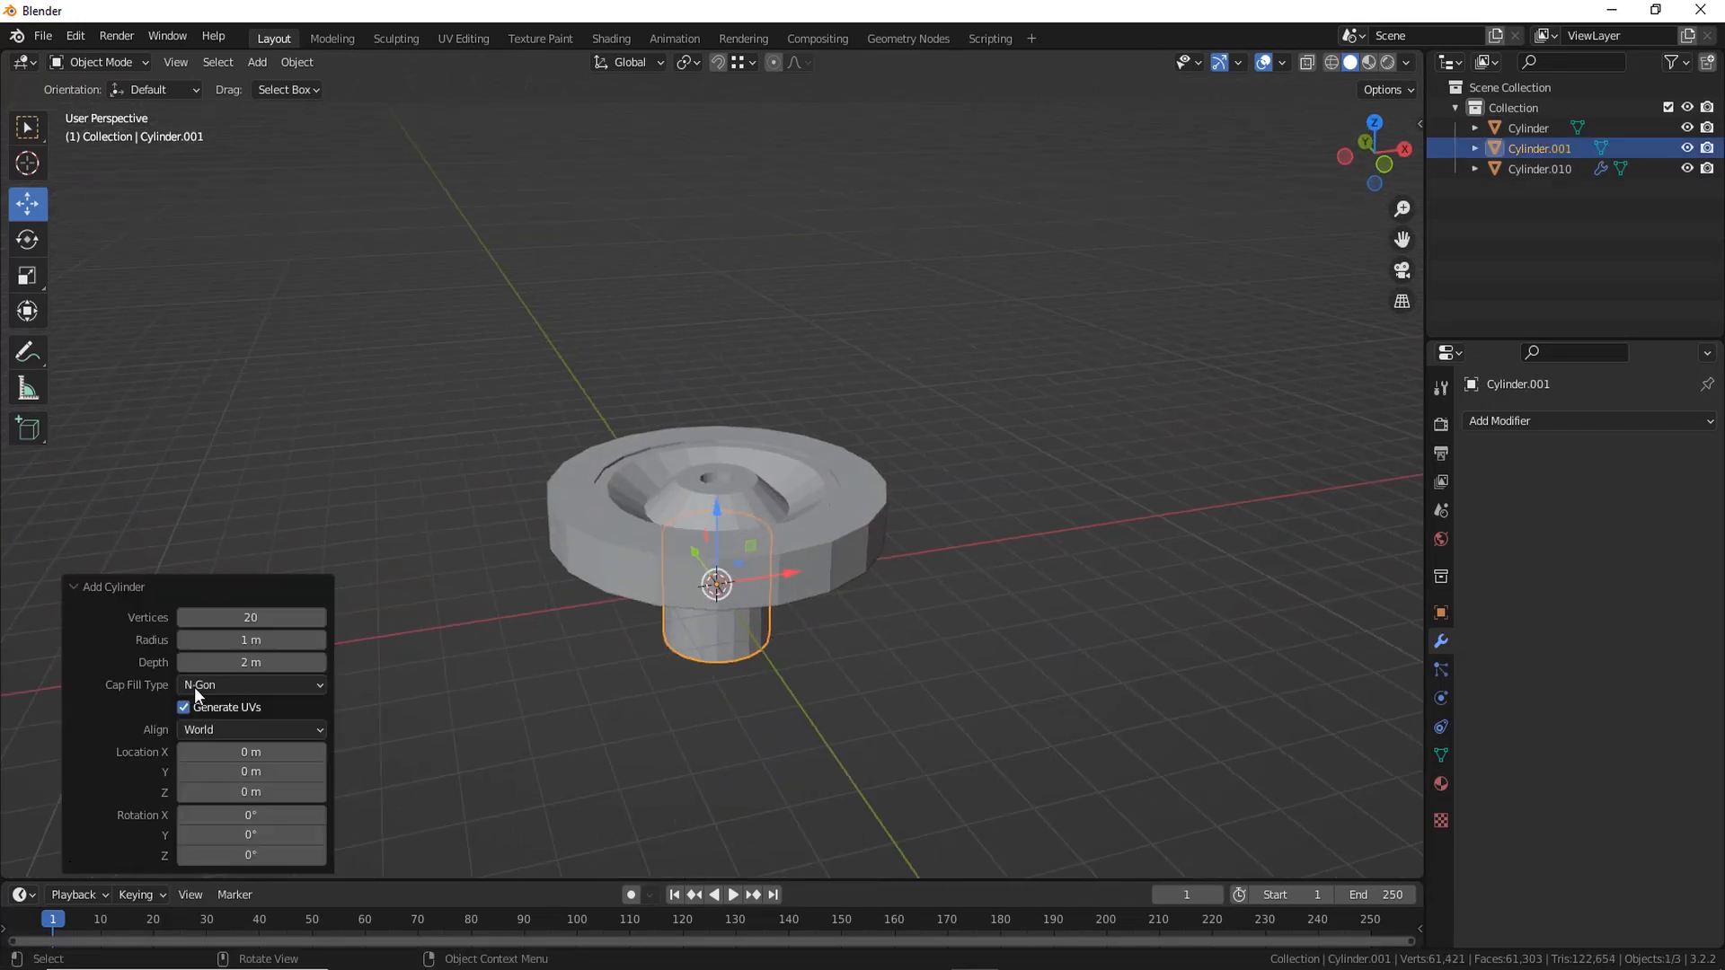
pyautogui.click(251, 617)
pyautogui.write('8')
pyautogui.press('Return')
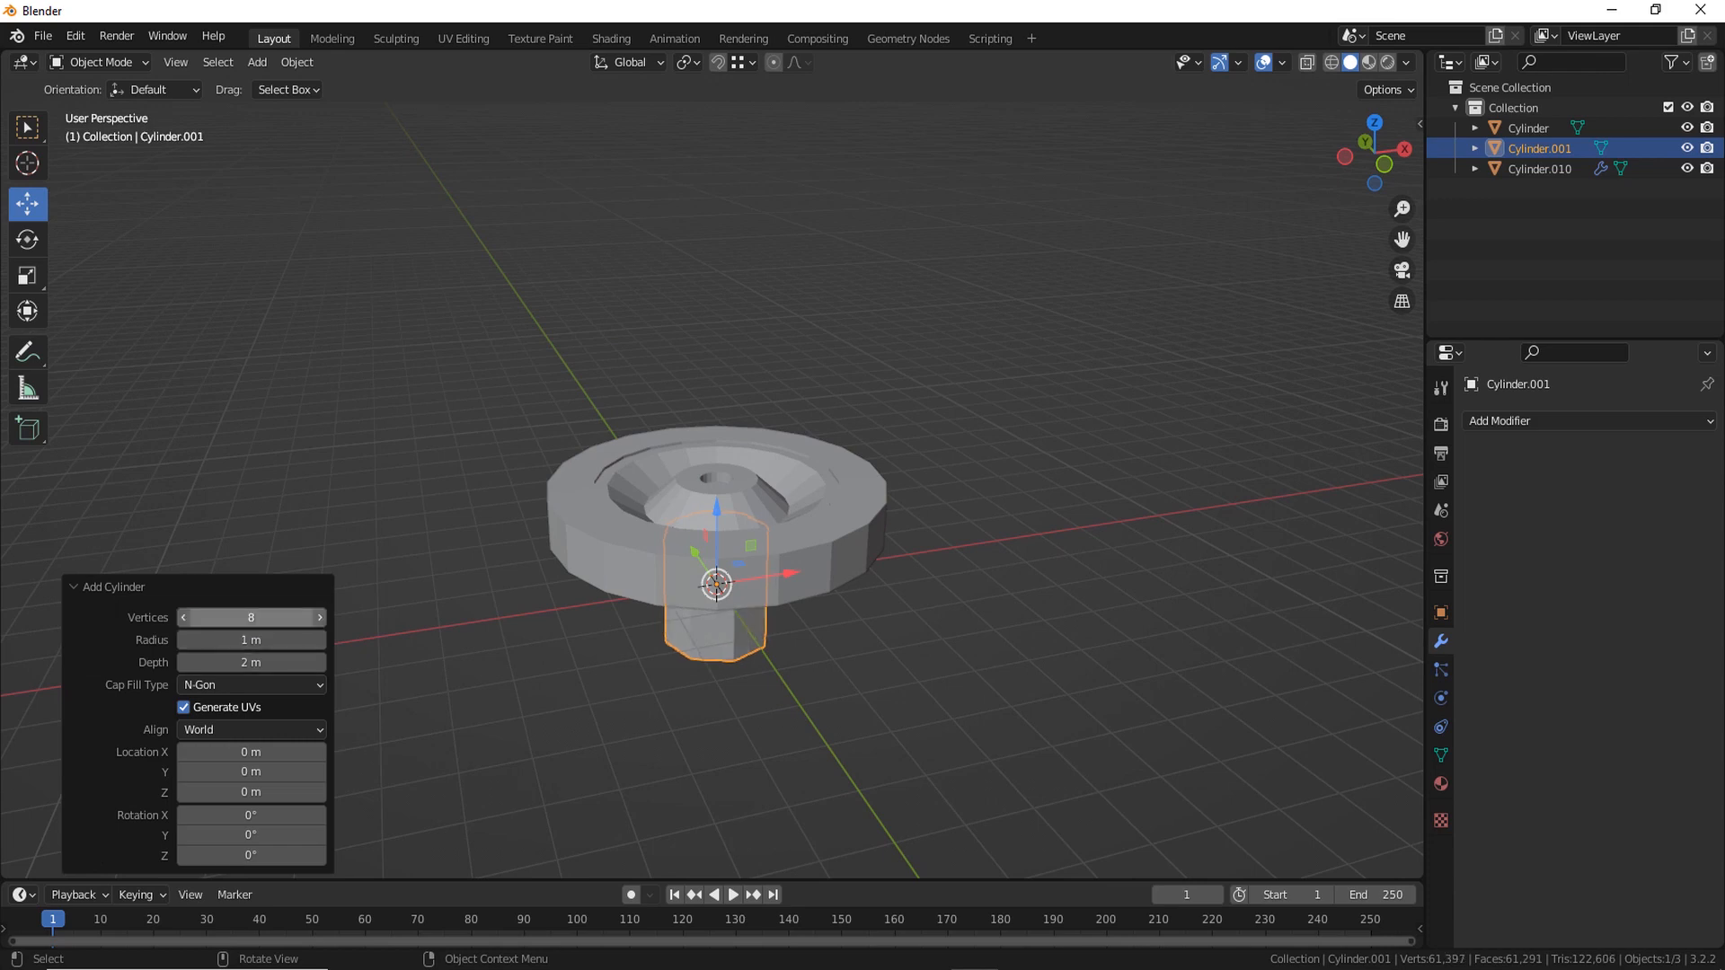
pyautogui.click(70, 589)
# Raise the eight-sided cylinder along Z so that it stands above the disc's centre
pyautogui.scroll(2, 713, 563)
pyautogui.moveTo(715, 562); pyautogui.dragTo(715, 439)
pyautogui.scroll(1, 923, 530)
pyautogui.moveTo(923, 530); pyautogui.dragTo(947, 579, button='middle')
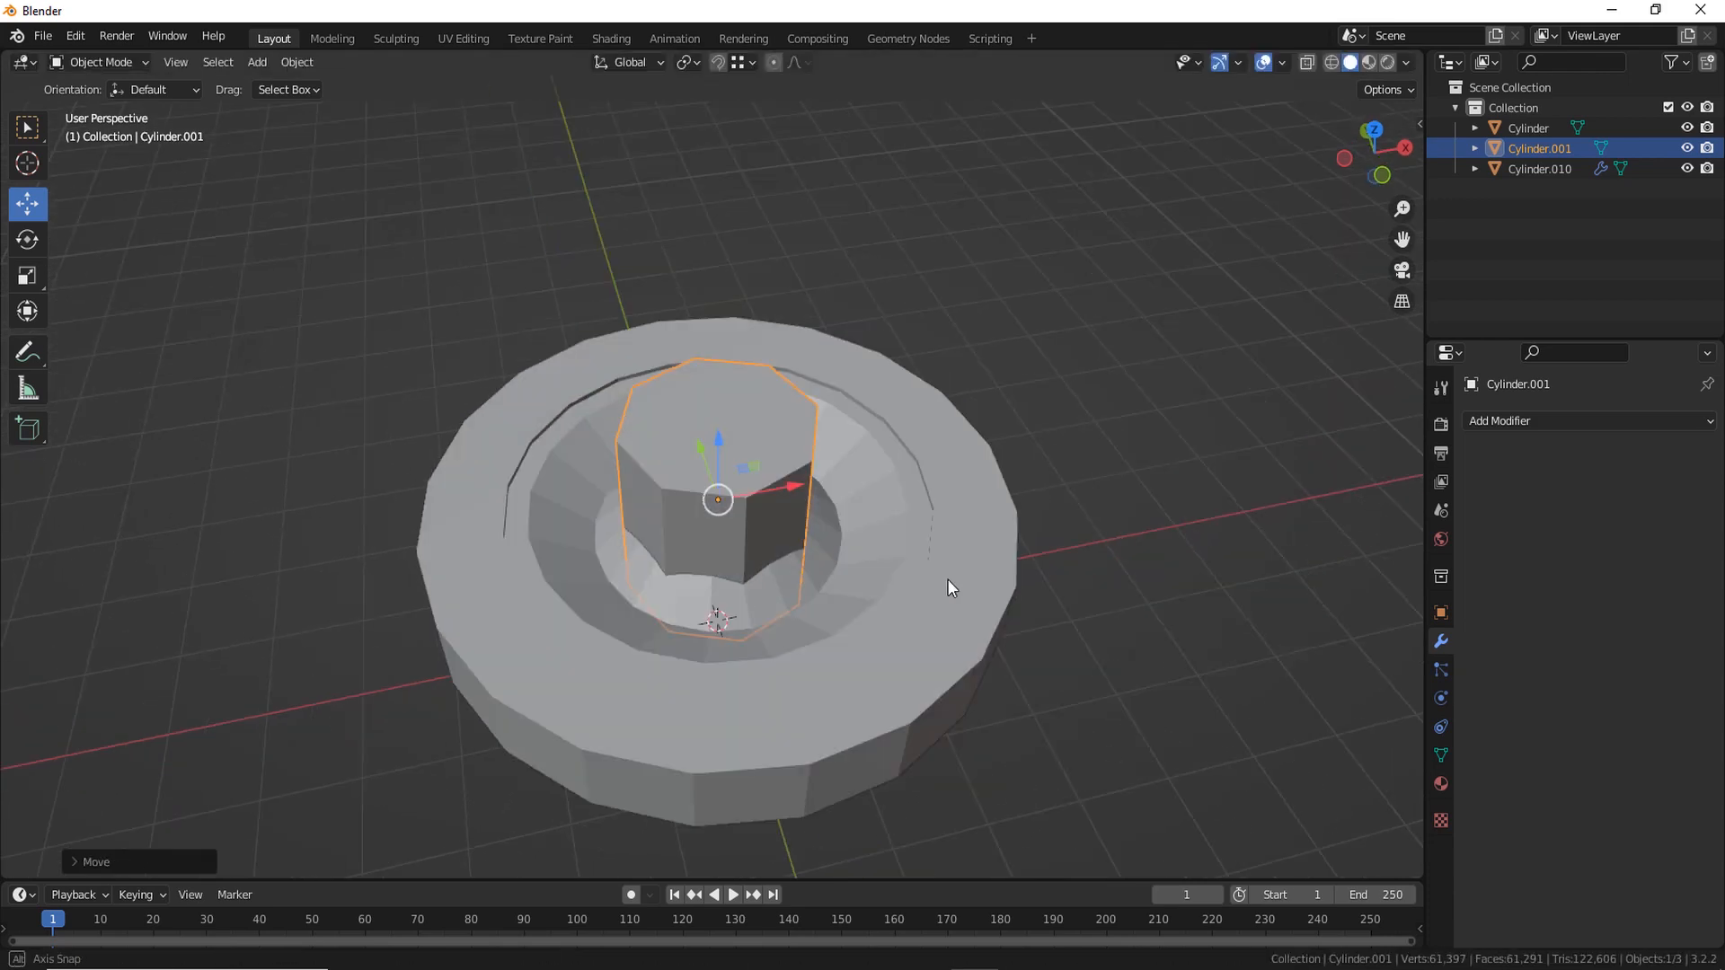
# Switch to top view and enable the wireframe overlay on all objects
pyautogui.press('KP_7')
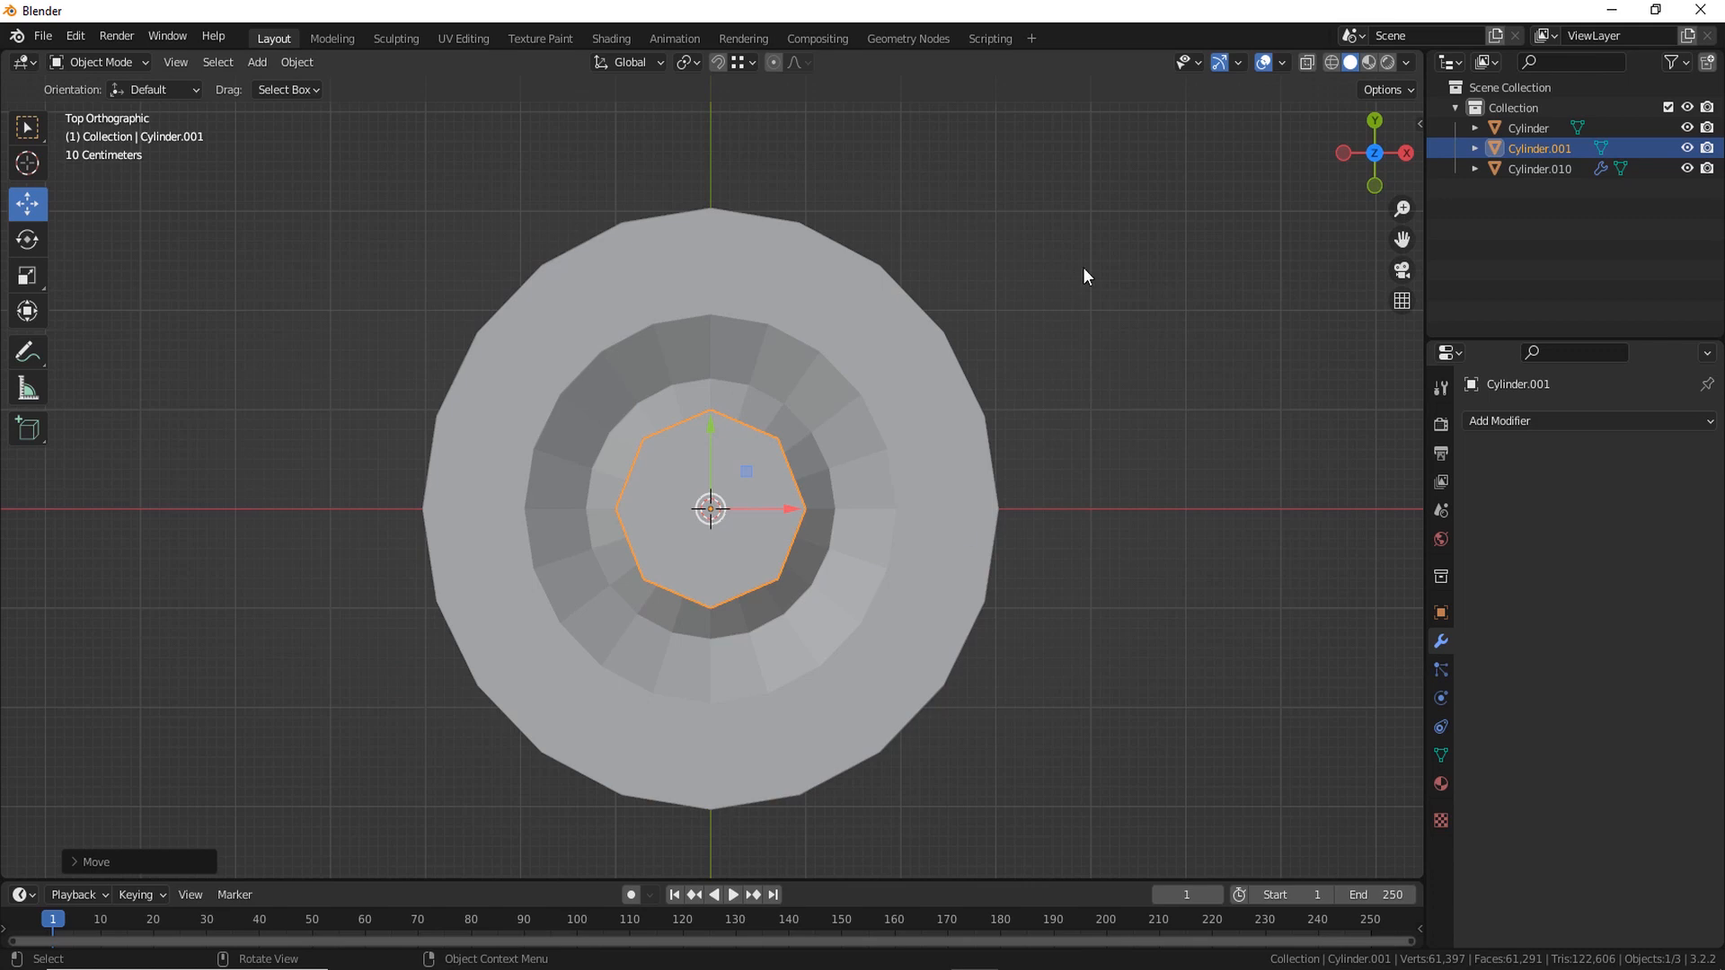
pyautogui.click(1280, 63)
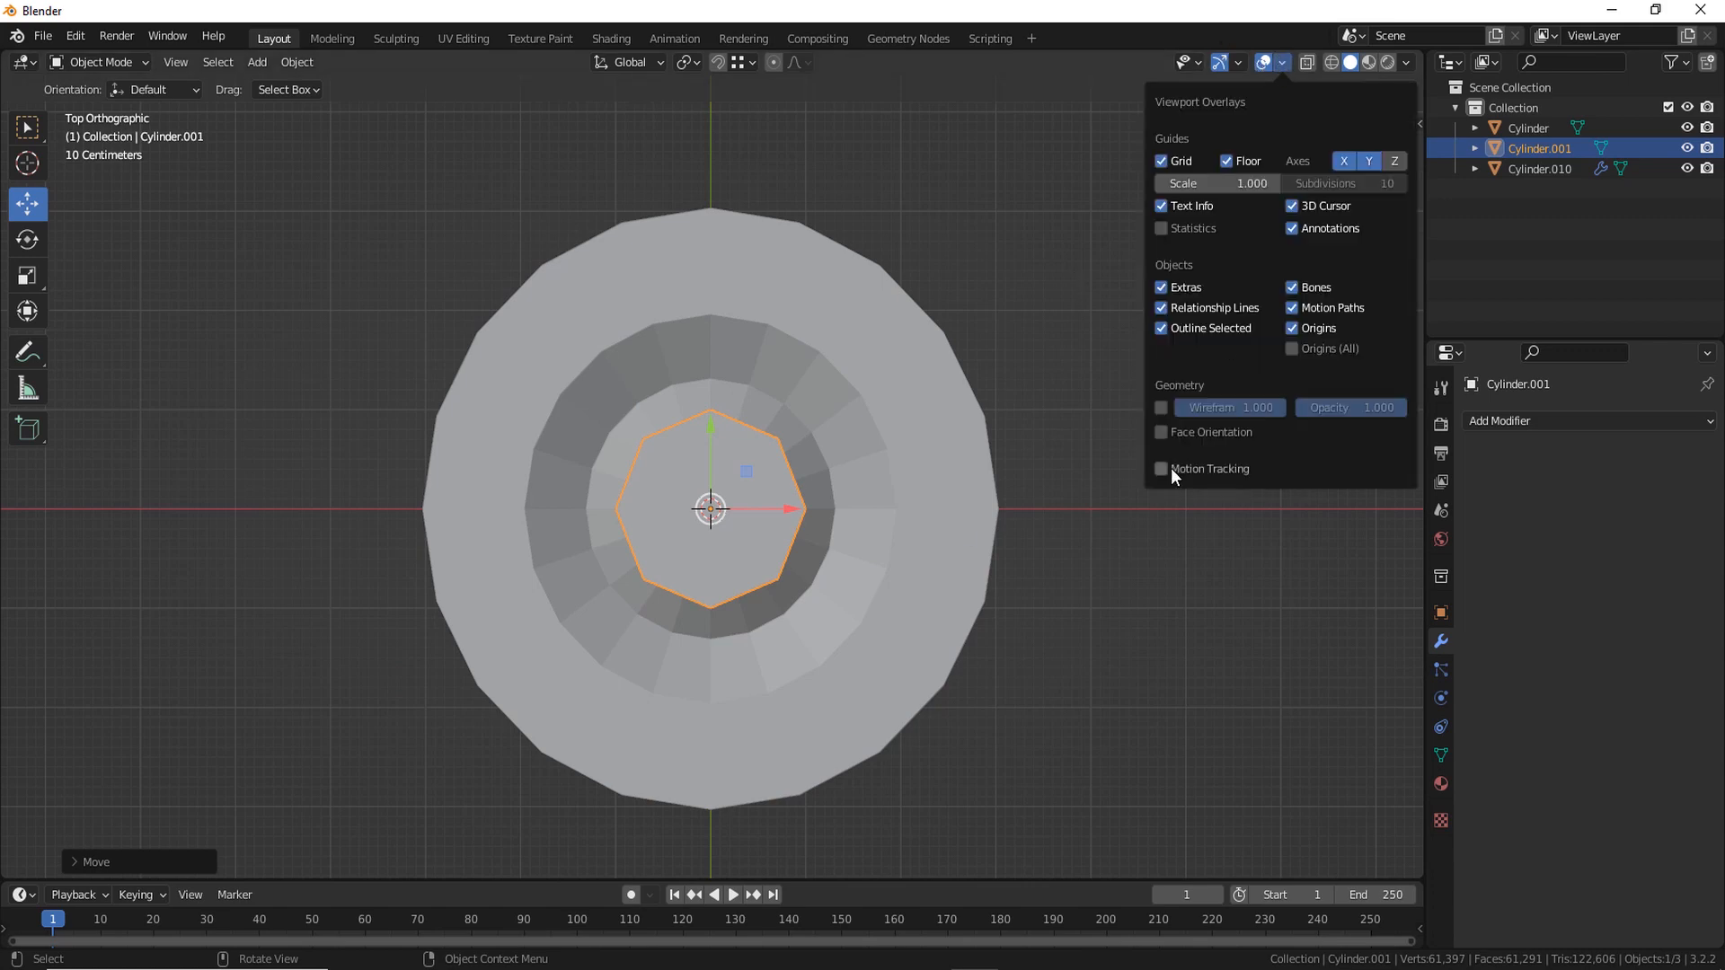
pyautogui.click(1162, 407)
pyautogui.scroll(1, 784, 553)
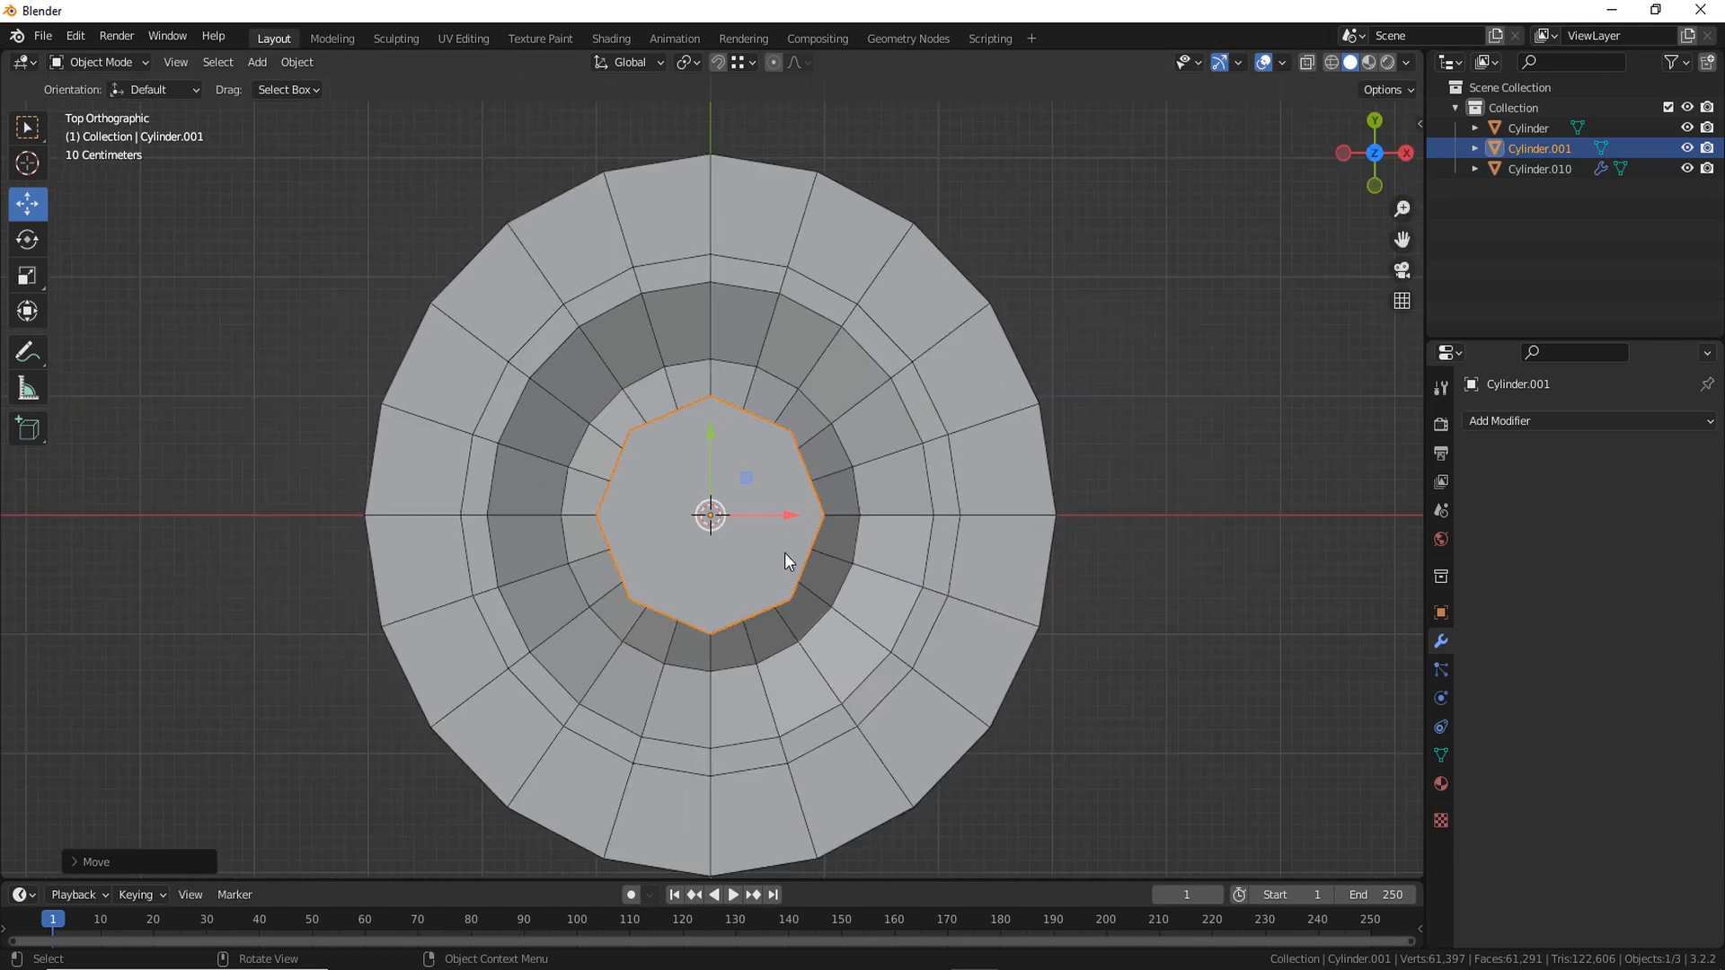
# Move the eight-sided cylinder along X onto the disc's outer rim and scale it down to fit the rim's width
pyautogui.moveTo(792, 515); pyautogui.dragTo(1057, 526)
pyautogui.keyDown('shift'); pyautogui.moveTo(1117, 571); pyautogui.dragTo(941, 546, button='middle'); pyautogui.keyUp('shift')
pyautogui.press('s')
pyautogui.click(946, 530)
pyautogui.scroll(1, 941, 546)
pyautogui.moveTo(817, 493)
pyautogui.mouseDown()
pyautogui.moveTo(860, 496)
pyautogui.moveTo(845, 492)
pyautogui.mouseUp()
pyautogui.press('s')
pyautogui.click(911, 531)
# Add a centred loop cut around the flat outer ring of the disc in Edit Mode
pyautogui.scroll(-3, 872, 611)
pyautogui.moveTo(889, 697); pyautogui.dragTo(963, 575, button='middle')
pyautogui.scroll(2, 963, 574)
pyautogui.keyDown('shift'); pyautogui.moveTo(963, 575); pyautogui.dragTo(1044, 532, button='middle'); pyautogui.keyUp('shift')
pyautogui.click(975, 557)
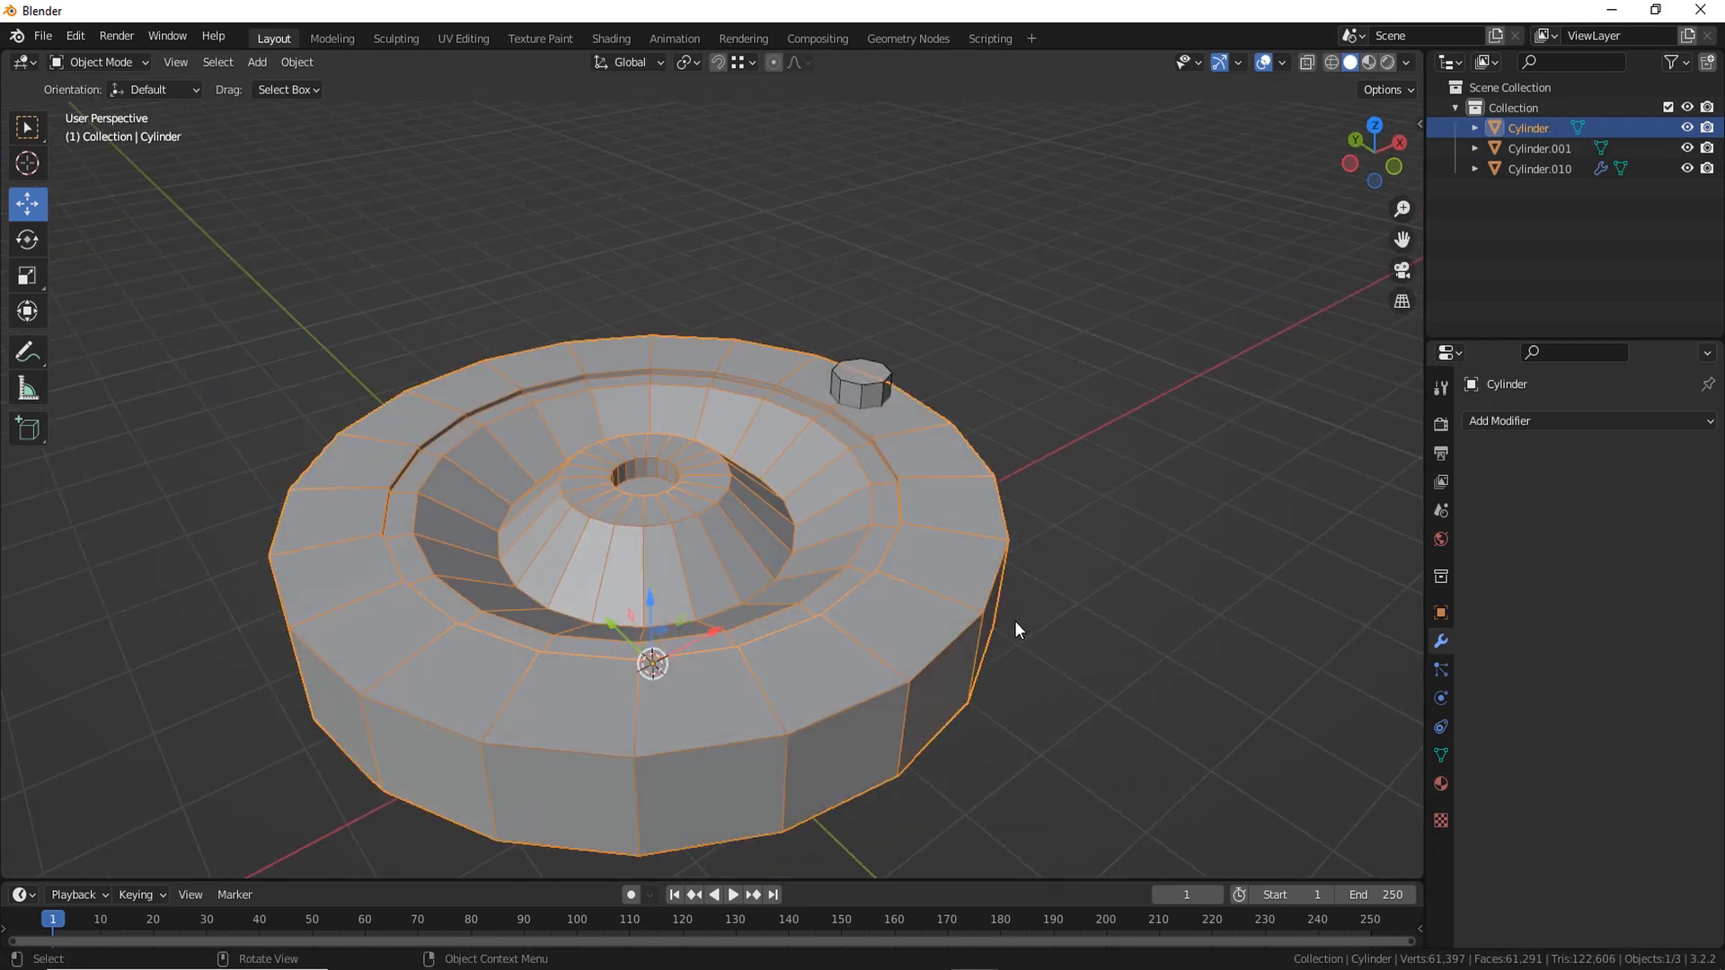
pyautogui.press('Tab')
pyautogui.moveTo(1110, 631); pyautogui.dragTo(1018, 611, button='middle')
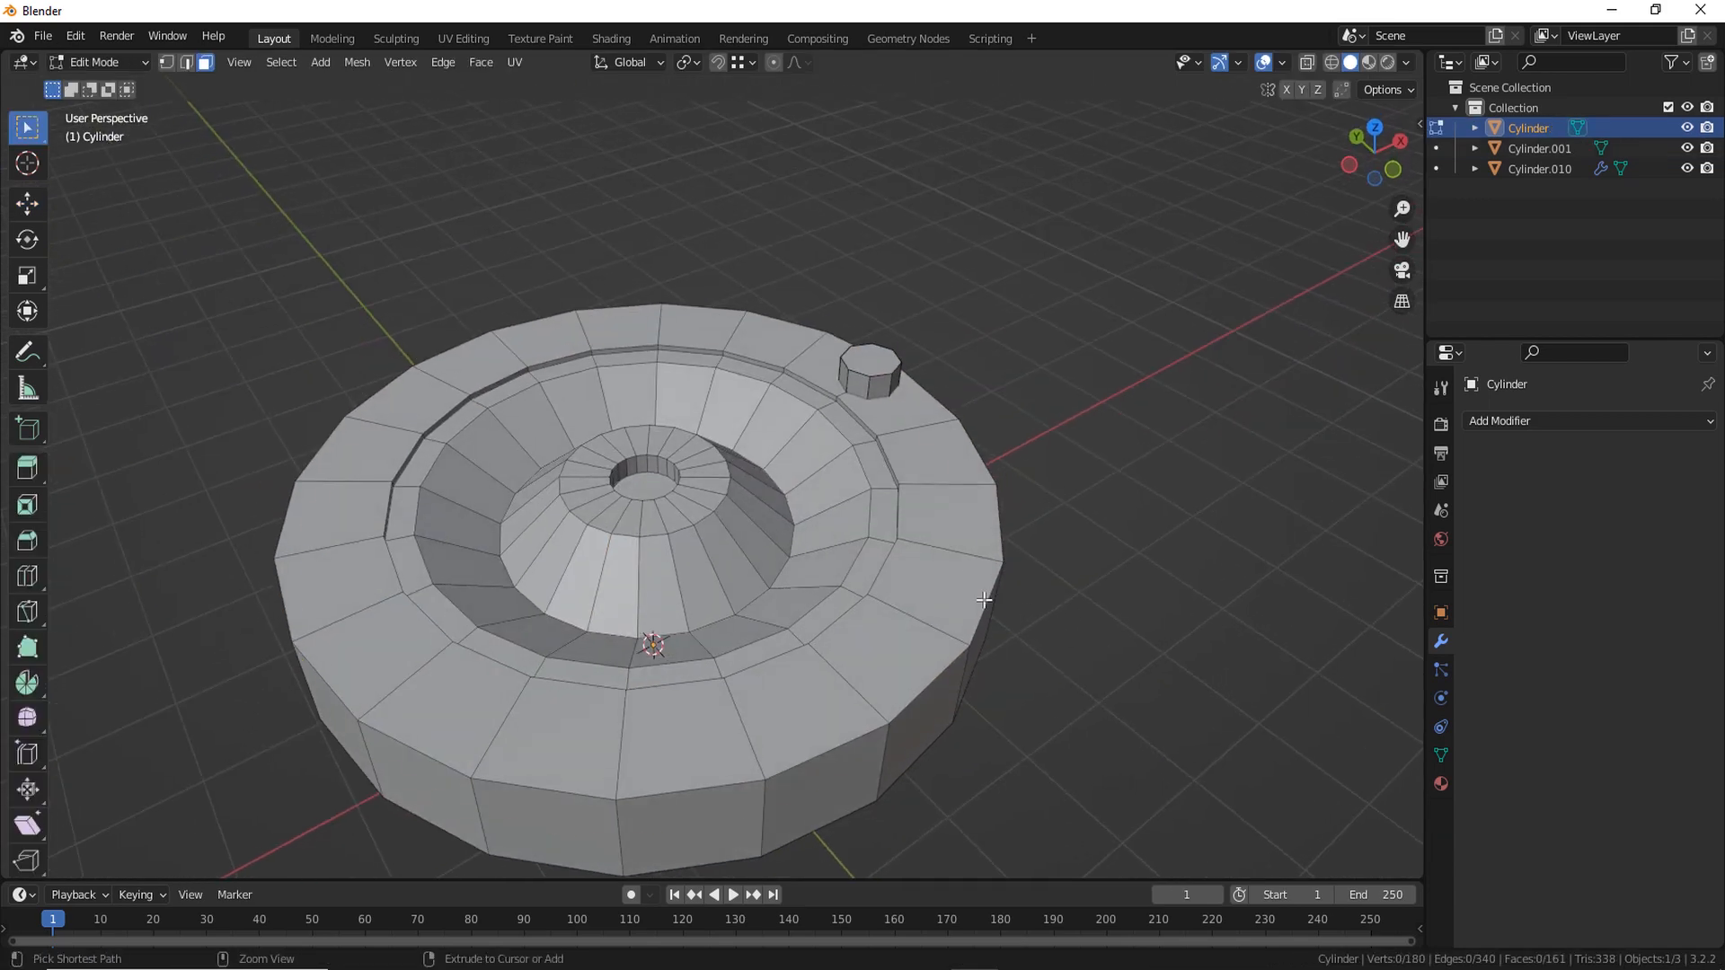
pyautogui.hotkey('ctrl', 'r')
pyautogui.click(950, 555)
pyautogui.rightClick(952, 555)
pyautogui.click(1117, 581)
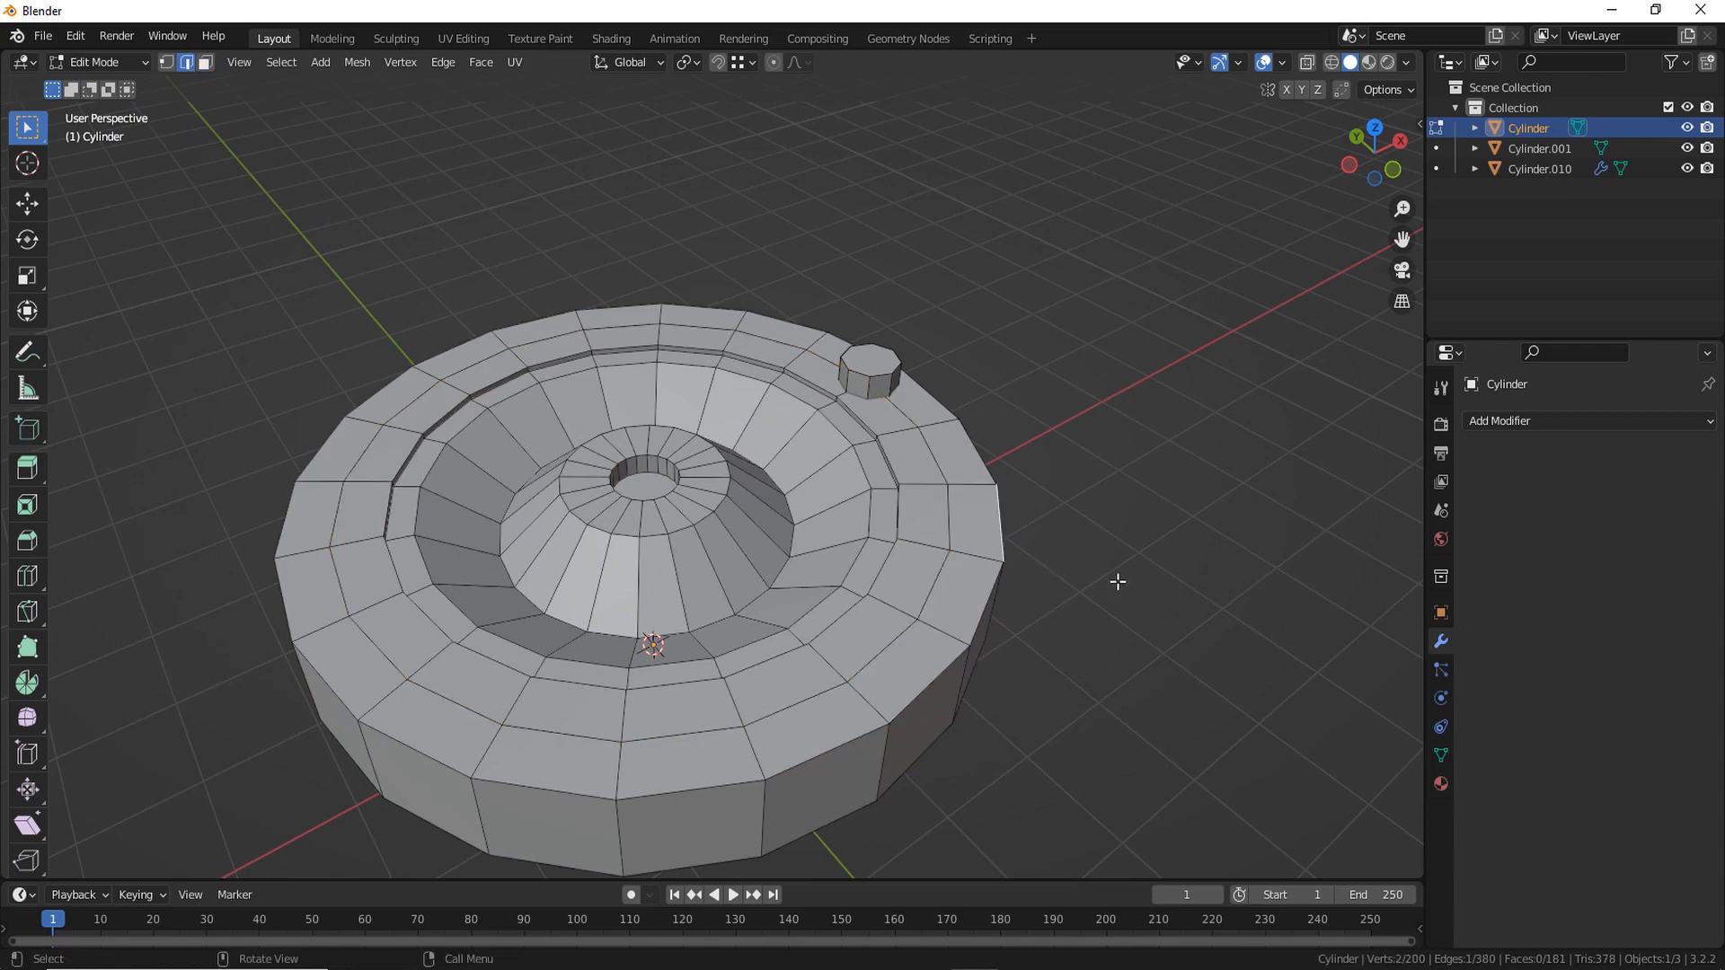
# Return to Object Mode and move the small cylinder outward along X, clear of the disc
pyautogui.scroll(2, 1114, 584)
pyautogui.moveTo(1109, 584); pyautogui.dragTo(968, 533, button='middle')
pyautogui.scroll(1, 1020, 611)
pyautogui.press('Tab')
pyautogui.click(921, 499)
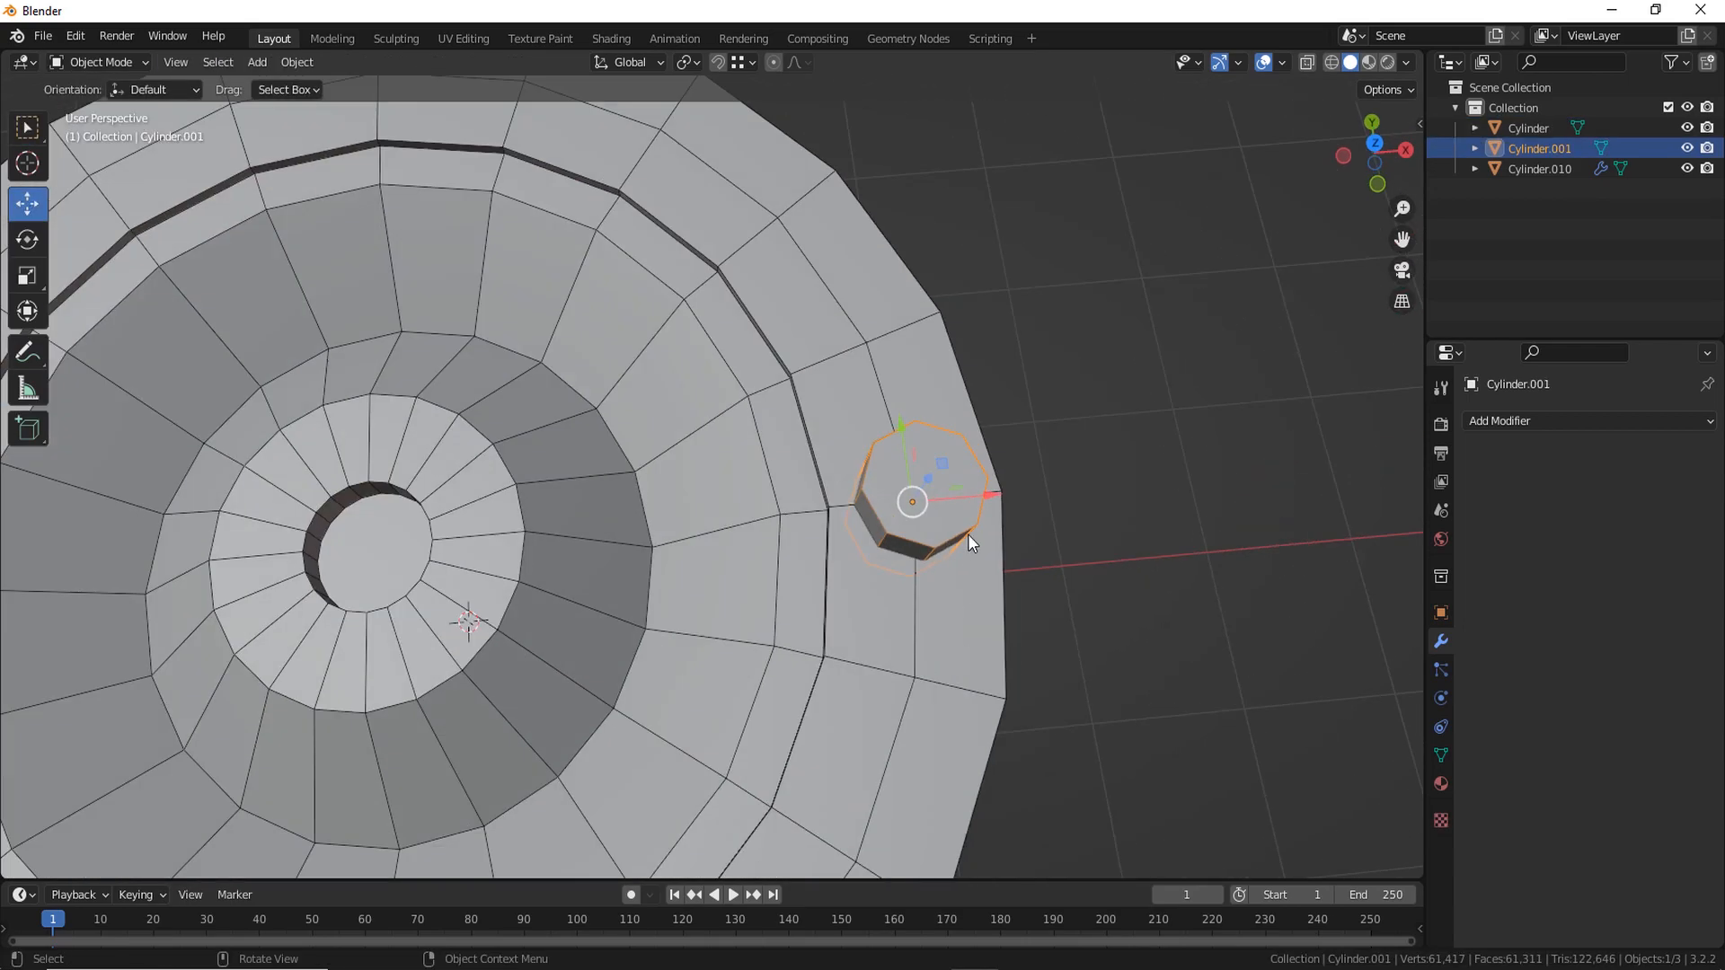
pyautogui.moveTo(988, 503); pyautogui.dragTo(1166, 489)
pyautogui.scroll(1, 1016, 683)
pyautogui.keyDown('shift'); pyautogui.moveTo(1204, 588); pyautogui.dragTo(1019, 559, button='middle'); pyautogui.keyUp('shift')
pyautogui.scroll(1, 1013, 678)
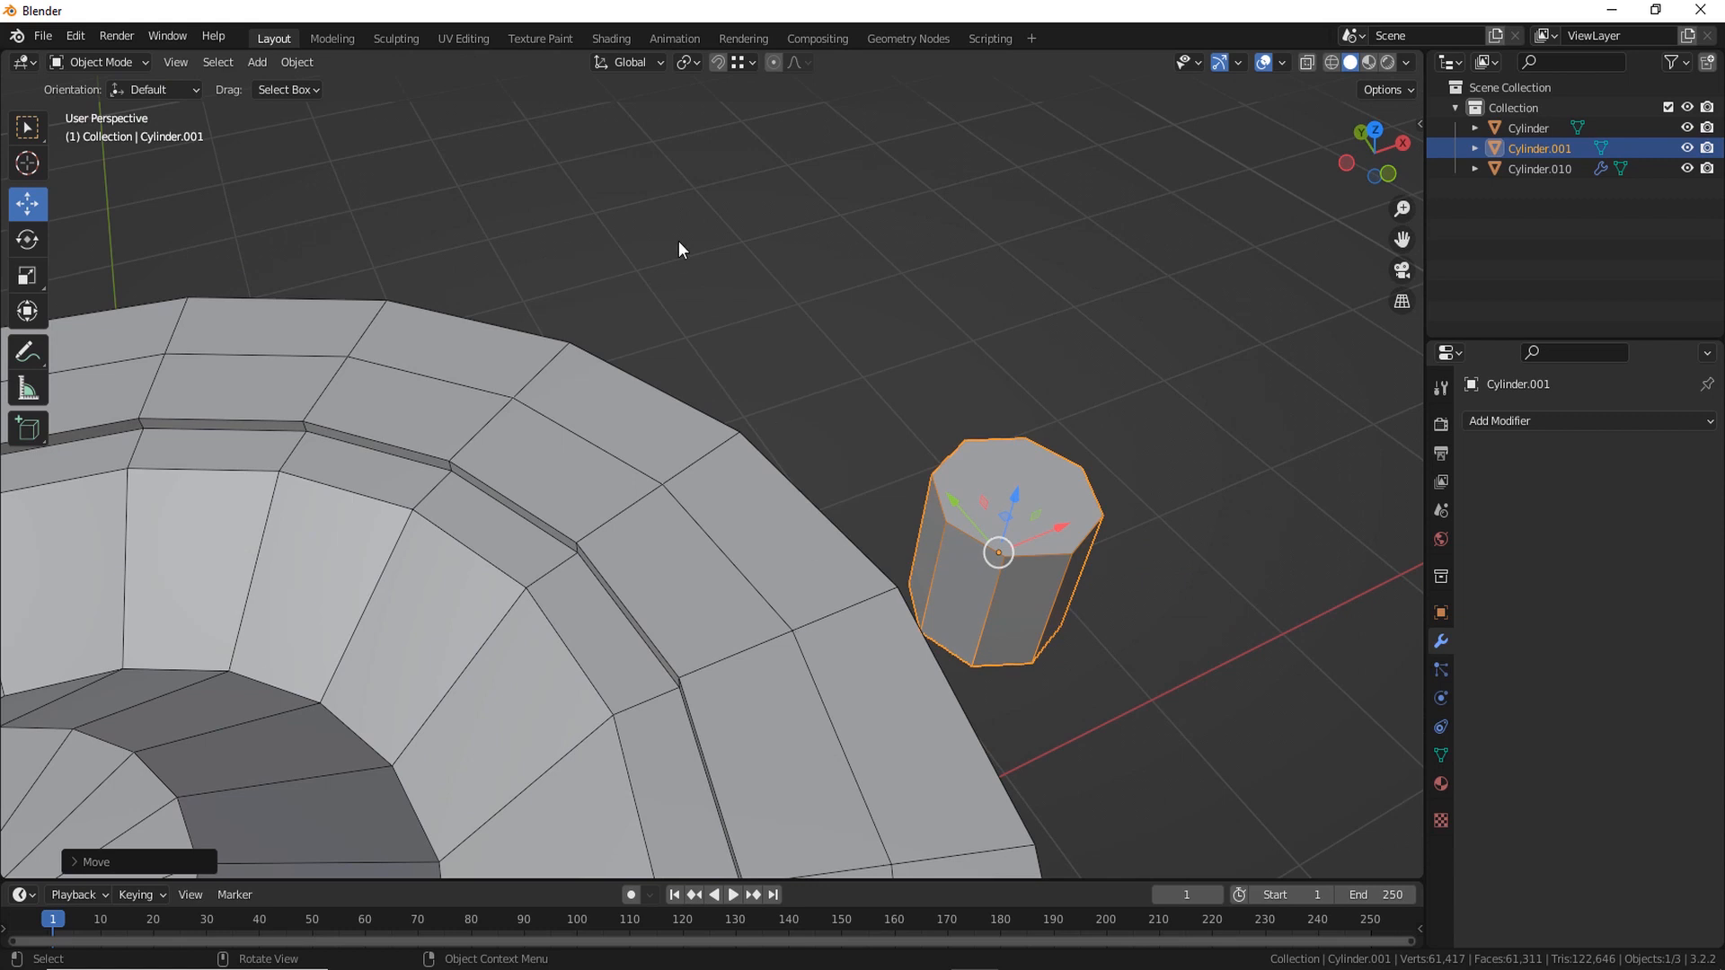
# Turn on vertex snapping with the Active target and snap the small cylinder onto the outer ring's middle loop
pyautogui.click(718, 62)
pyautogui.click(751, 62)
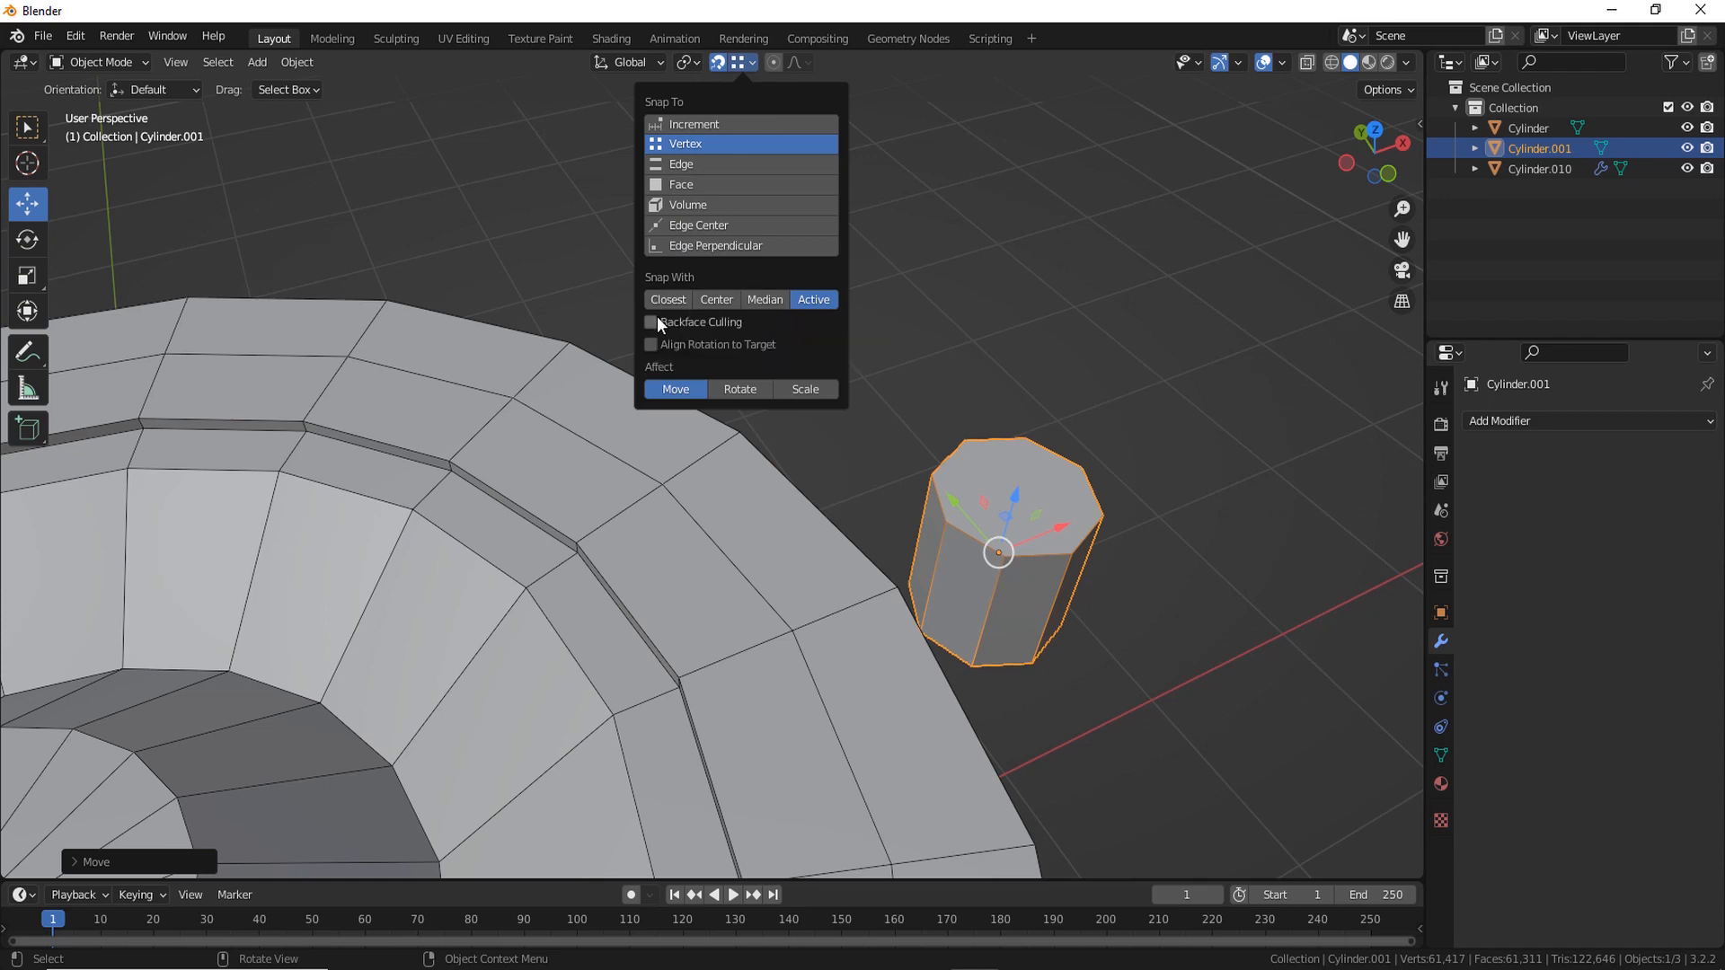
pyautogui.click(1001, 321)
pyautogui.click(1011, 558)
pyautogui.scroll(2, 1042, 551)
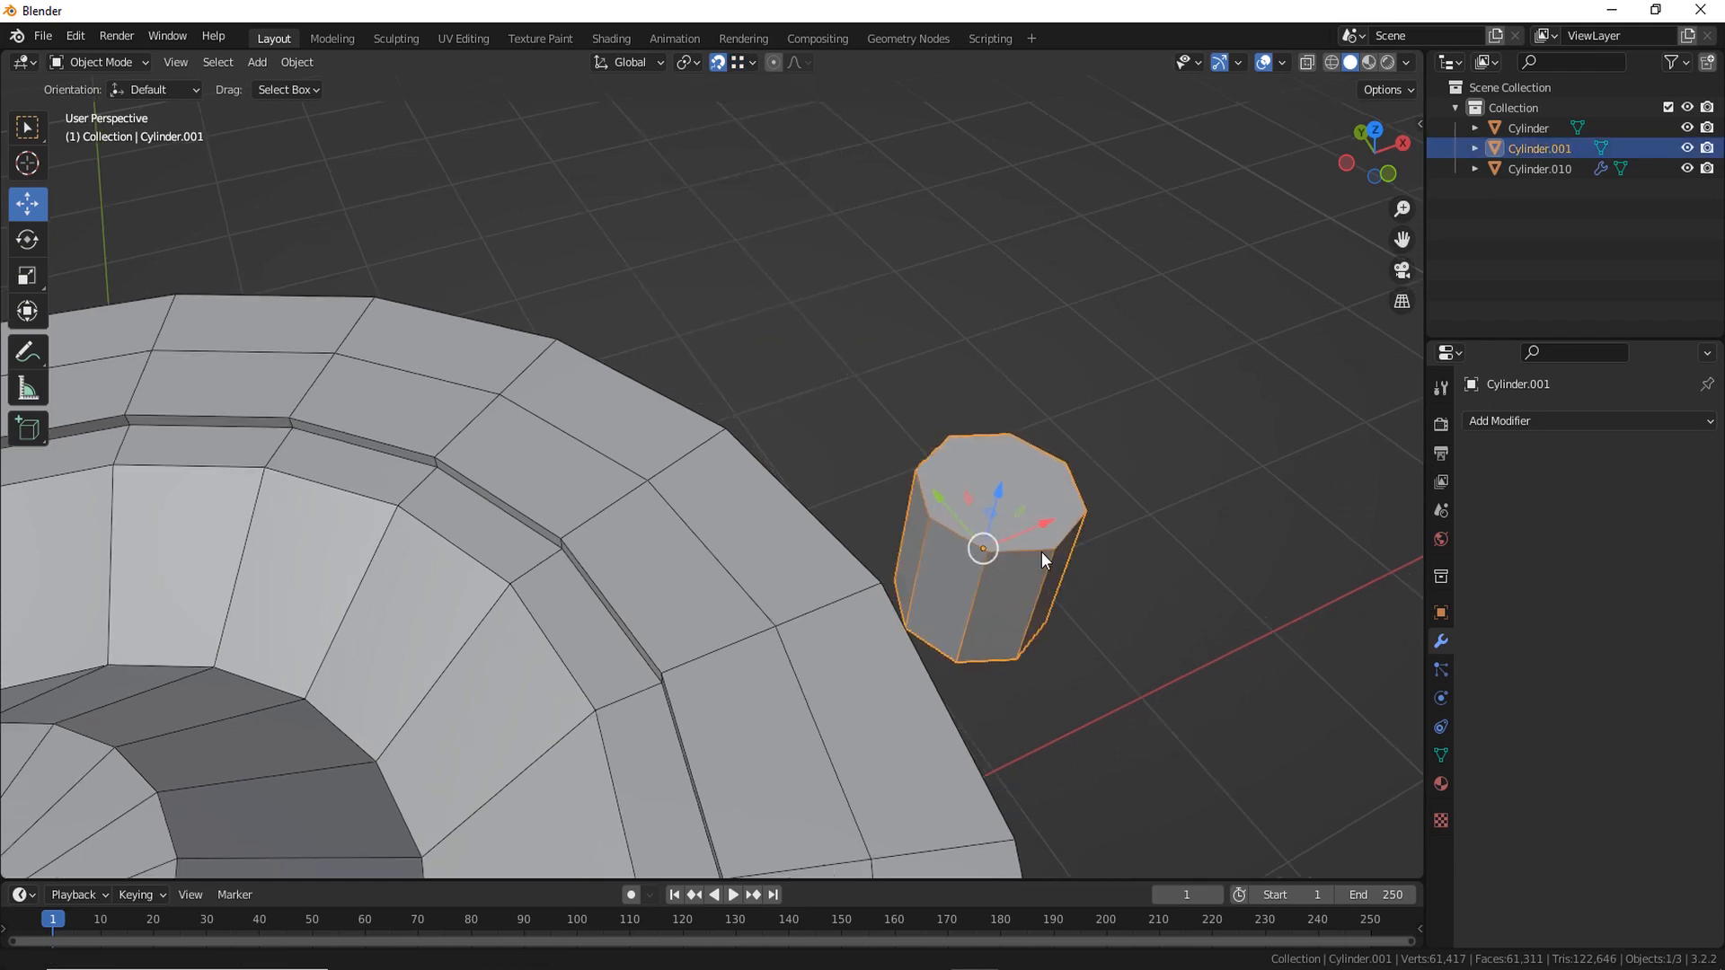
pyautogui.moveTo(945, 478); pyautogui.dragTo(690, 573)
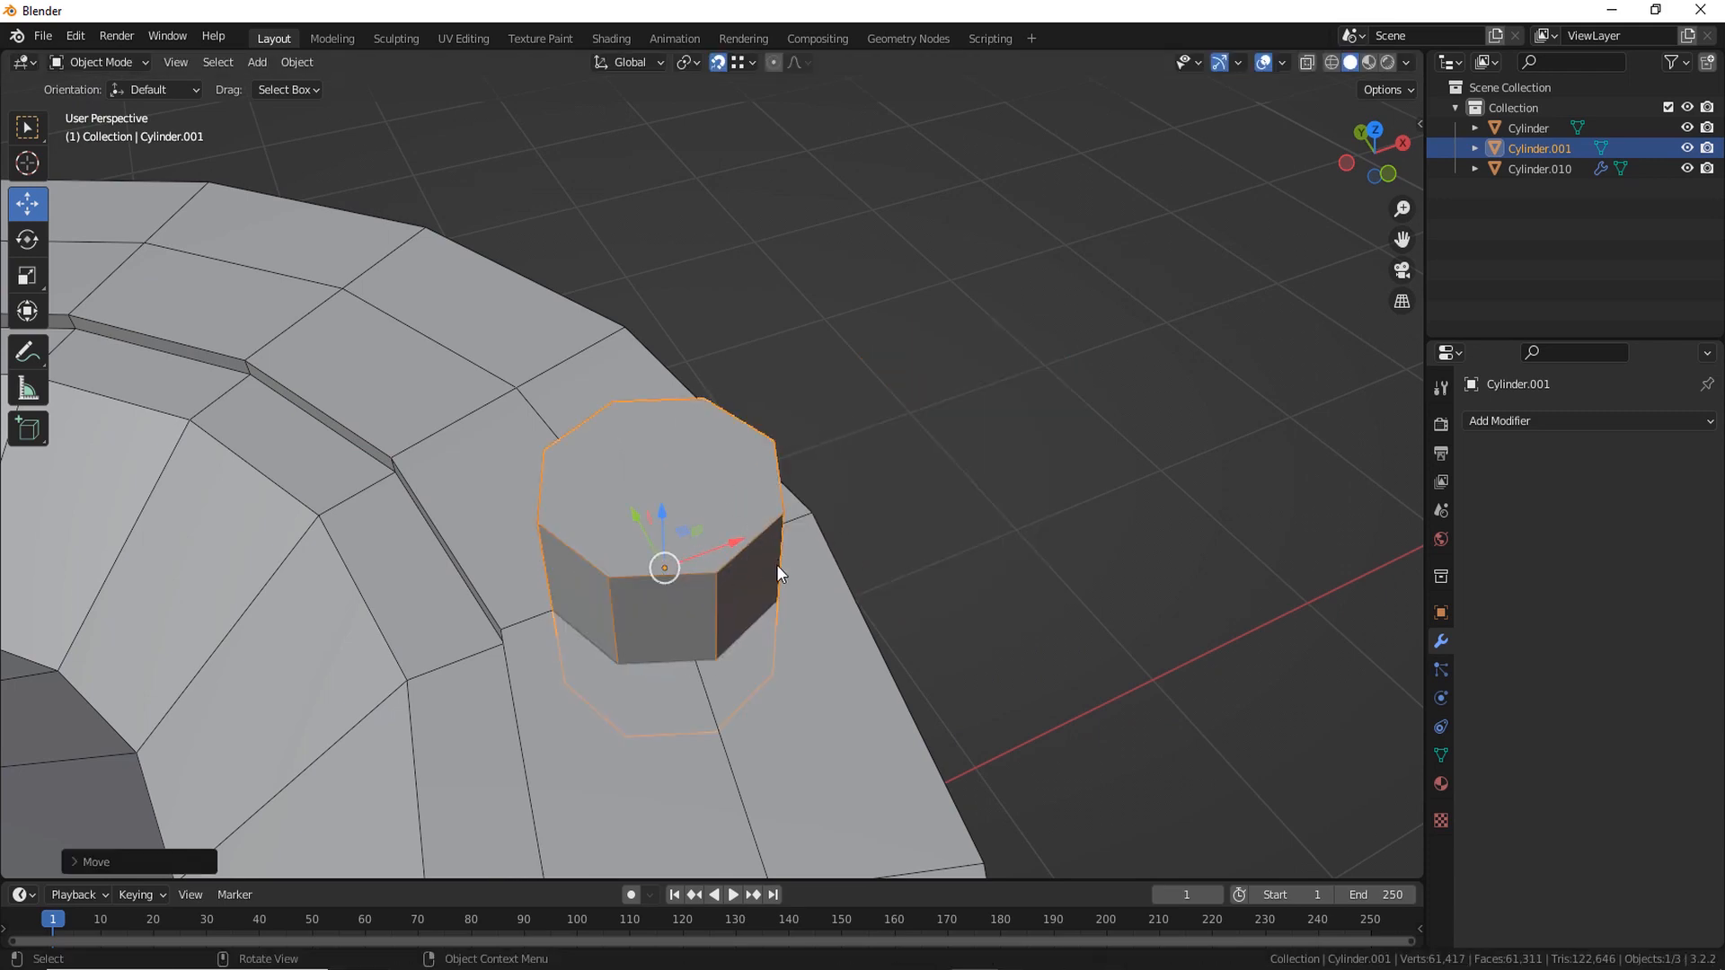
# Adjust the small cylinder's position where it passes through the rim, resize it slightly and deselect it
pyautogui.scroll(-2, 746, 573)
pyautogui.moveTo(903, 548); pyautogui.dragTo(676, 584, button='middle')
pyautogui.moveTo(672, 580); pyautogui.dragTo(680, 550)
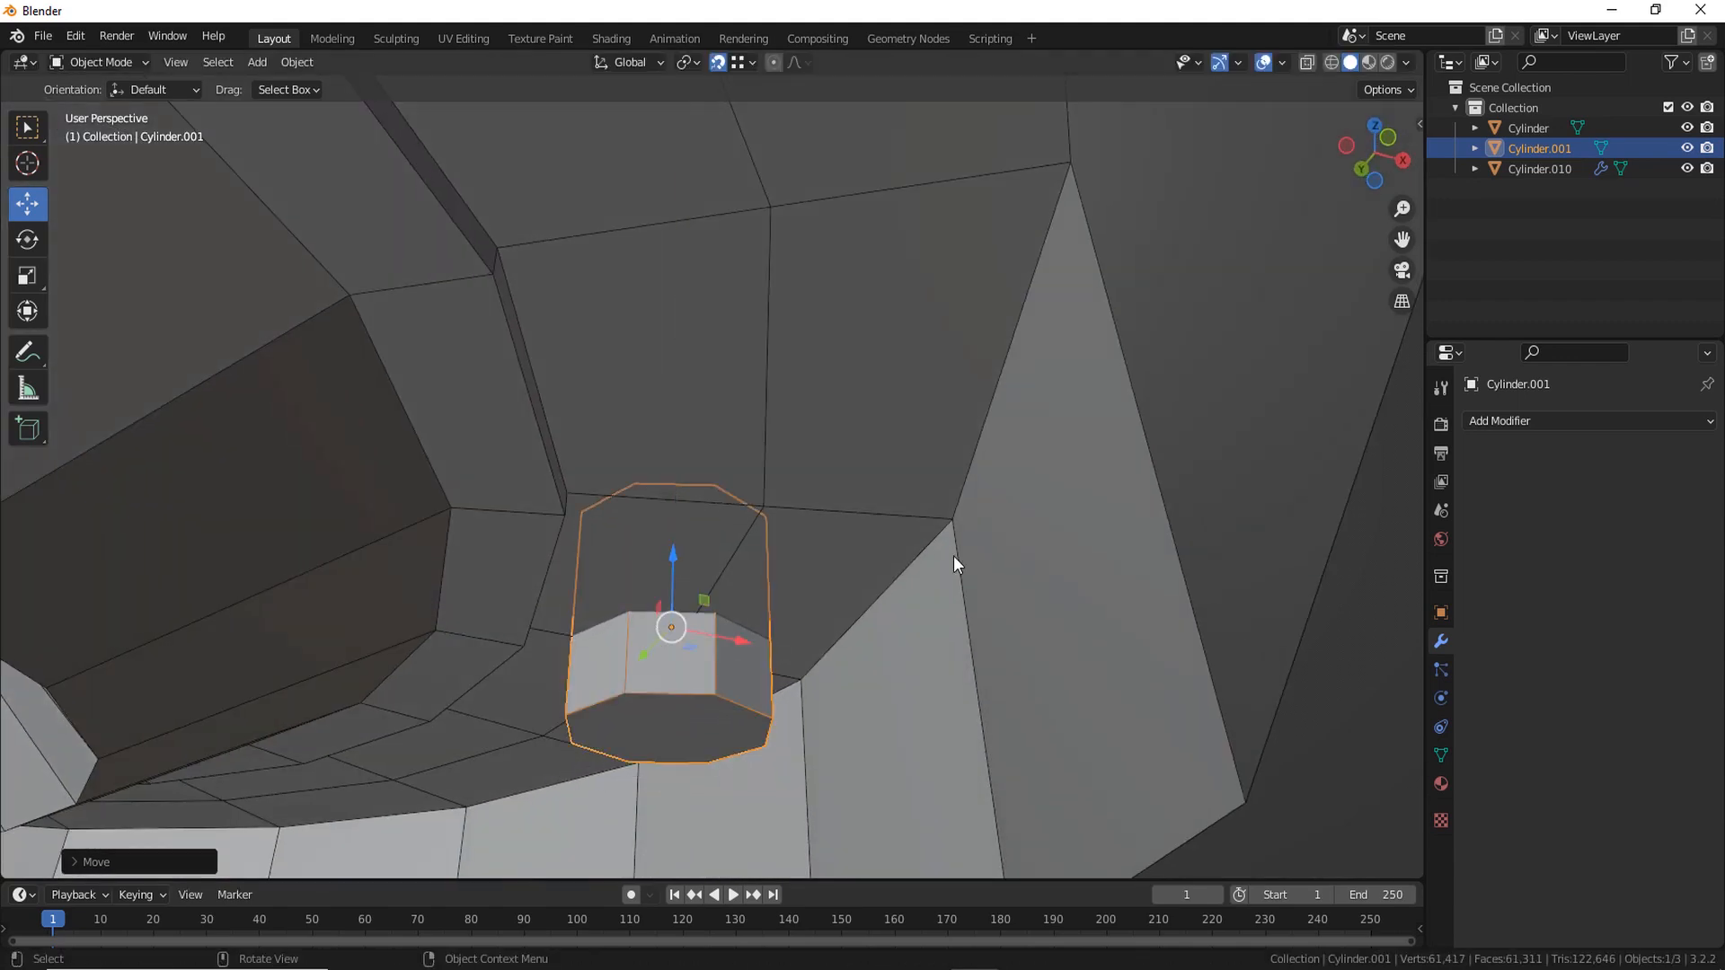
pyautogui.moveTo(952, 555); pyautogui.dragTo(956, 714, button='middle')
pyautogui.press('s')
pyautogui.click(979, 598)
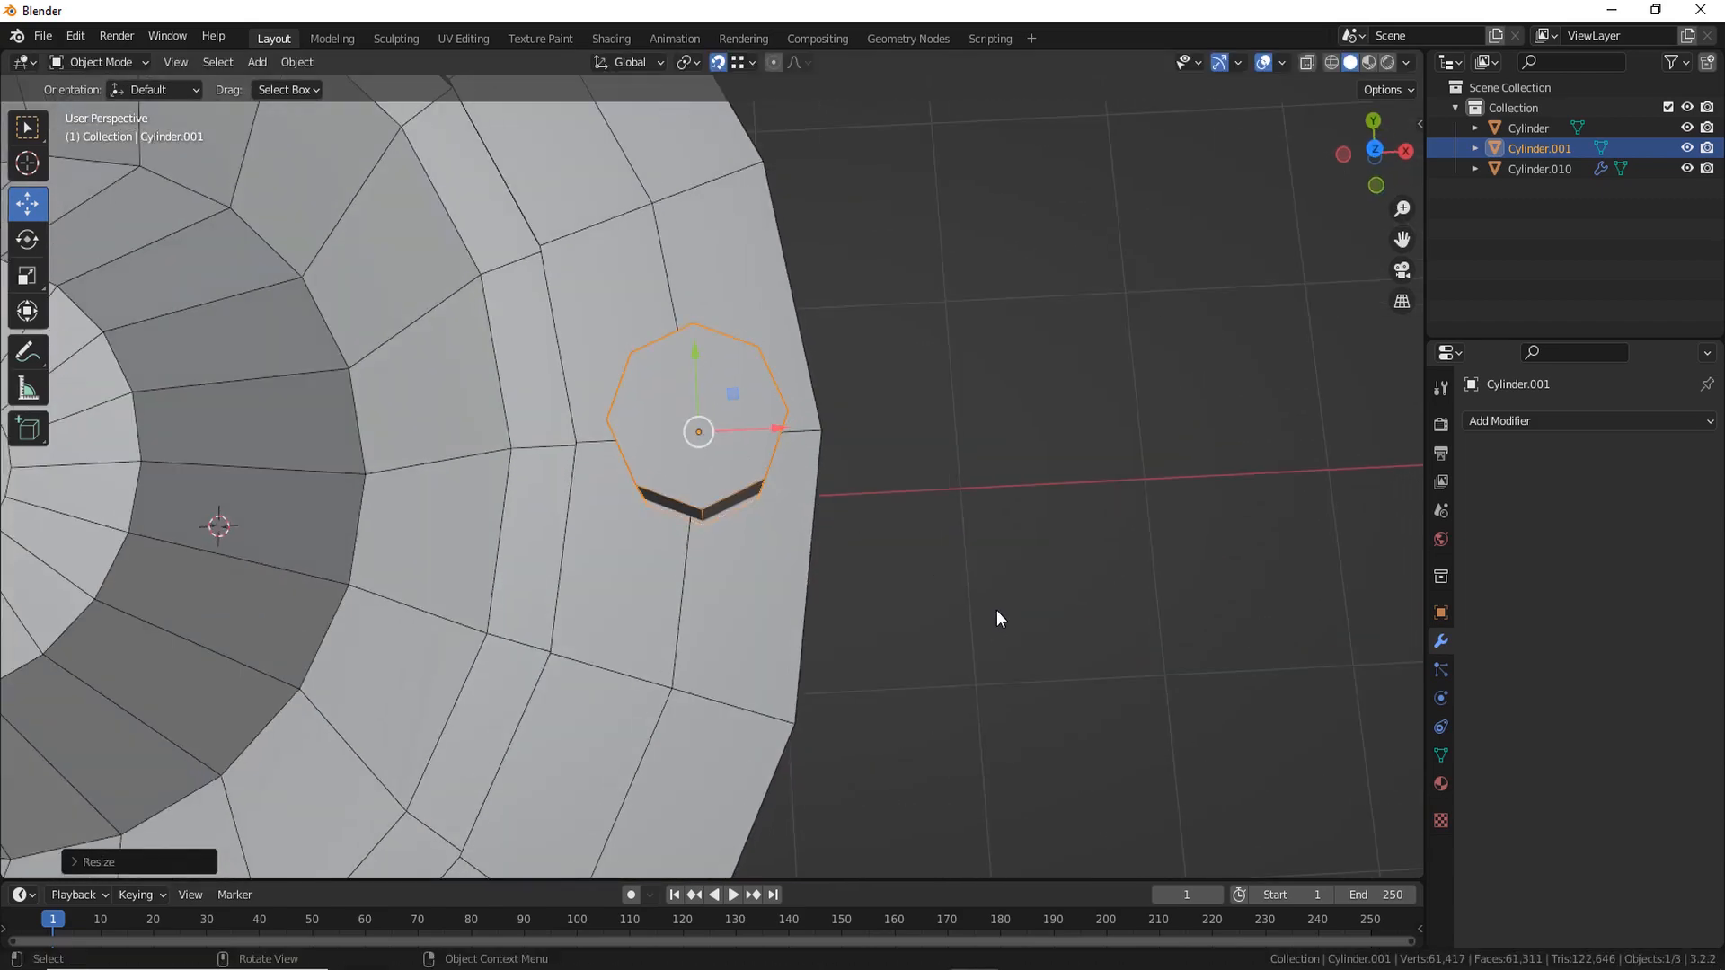
pyautogui.click(996, 609)
# Select the disc and examine its segments around the small cylinder, the stepped rings and the central recess
pyautogui.scroll(-4, 997, 615)
pyautogui.moveTo(1008, 639); pyautogui.dragTo(1141, 677, button='middle')
pyautogui.click(936, 638)
pyautogui.scroll(-3, 935, 639)
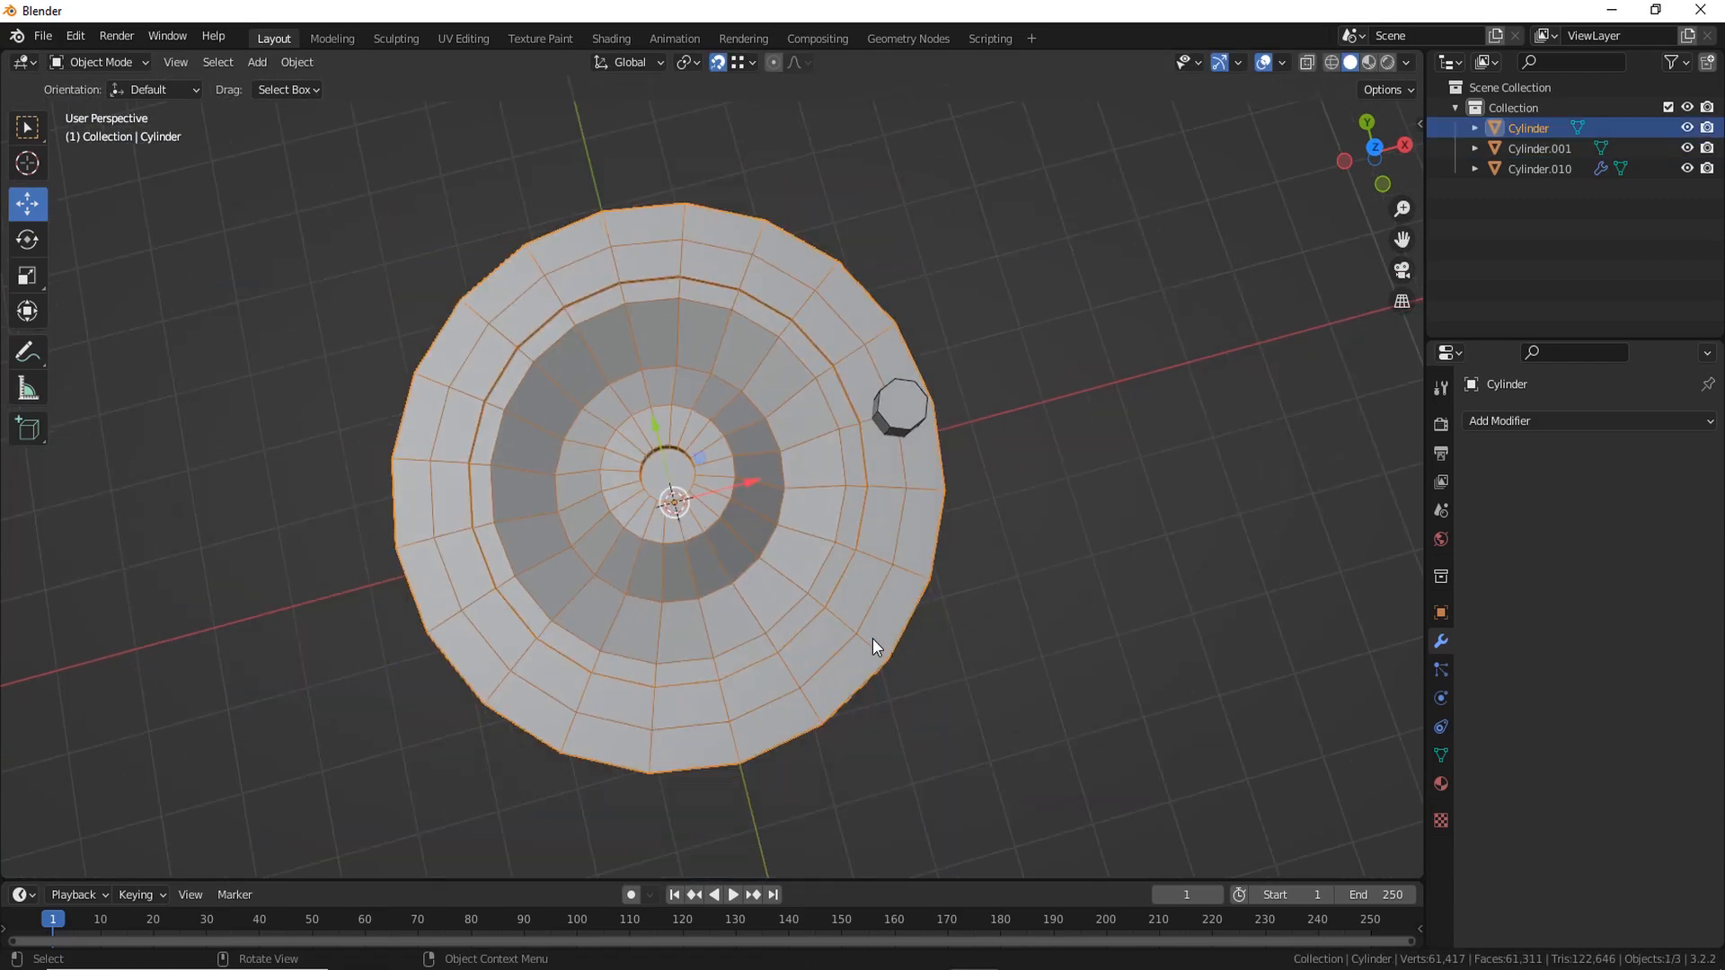
pyautogui.moveTo(872, 638); pyautogui.dragTo(943, 551, button='middle')
pyautogui.scroll(2, 1026, 510)
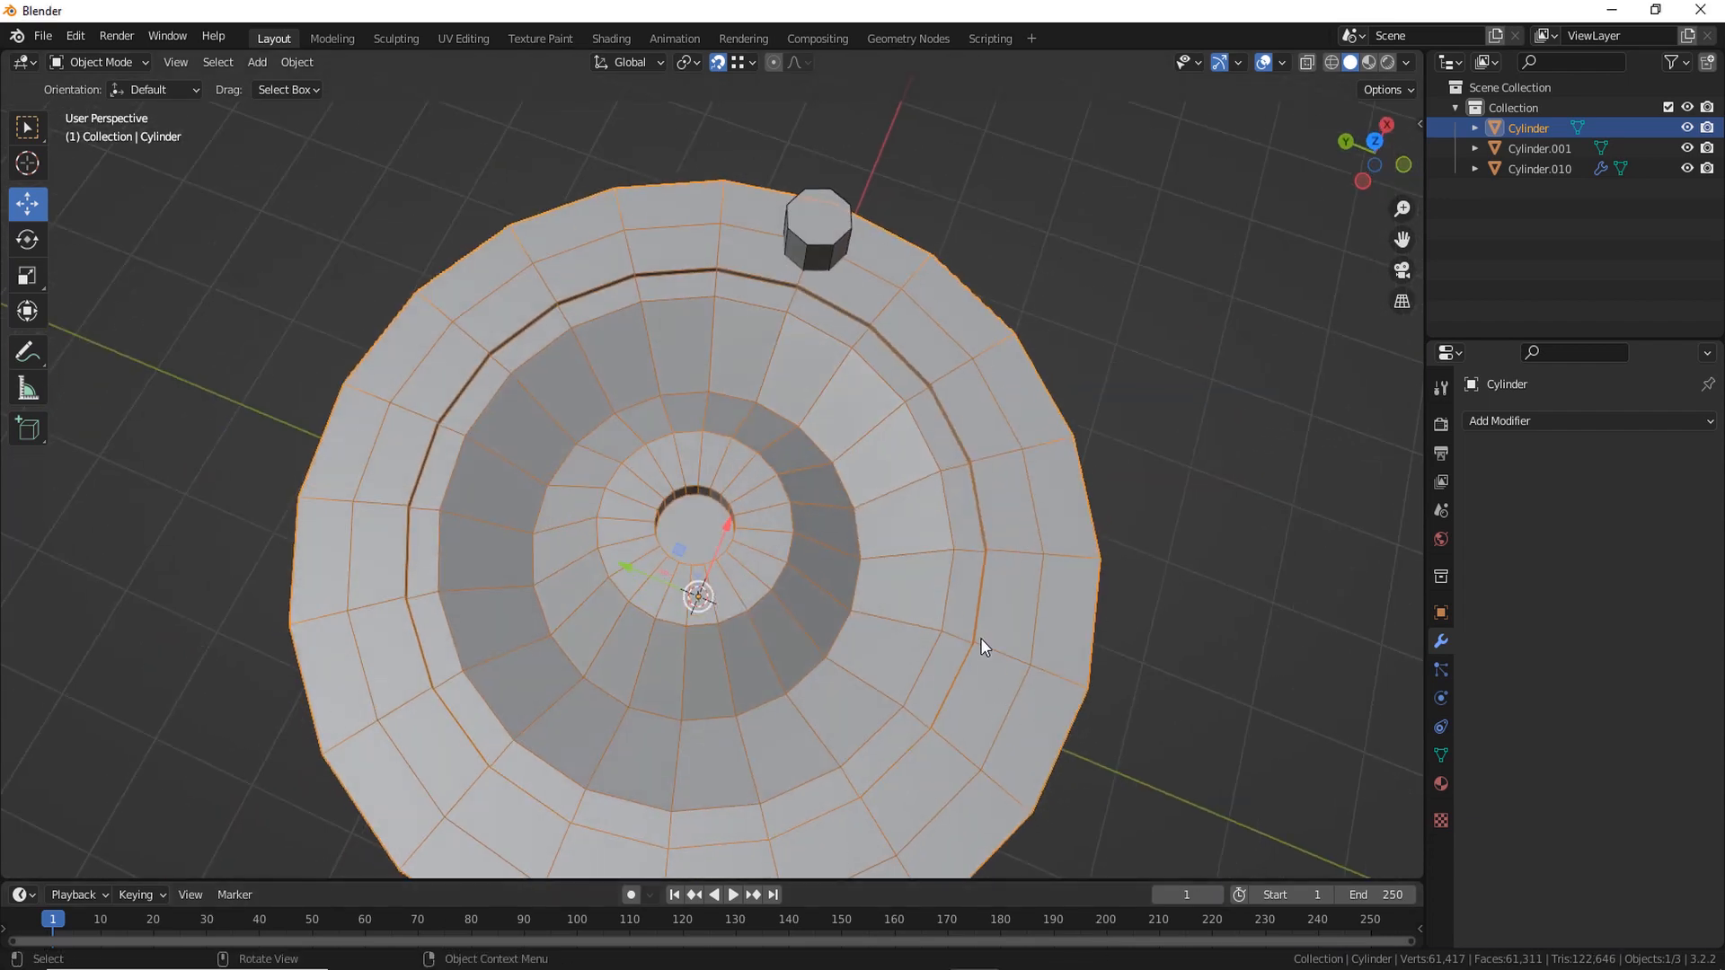
pyautogui.scroll(1, 931, 606)
pyautogui.moveTo(931, 606); pyautogui.dragTo(970, 589, button='middle')
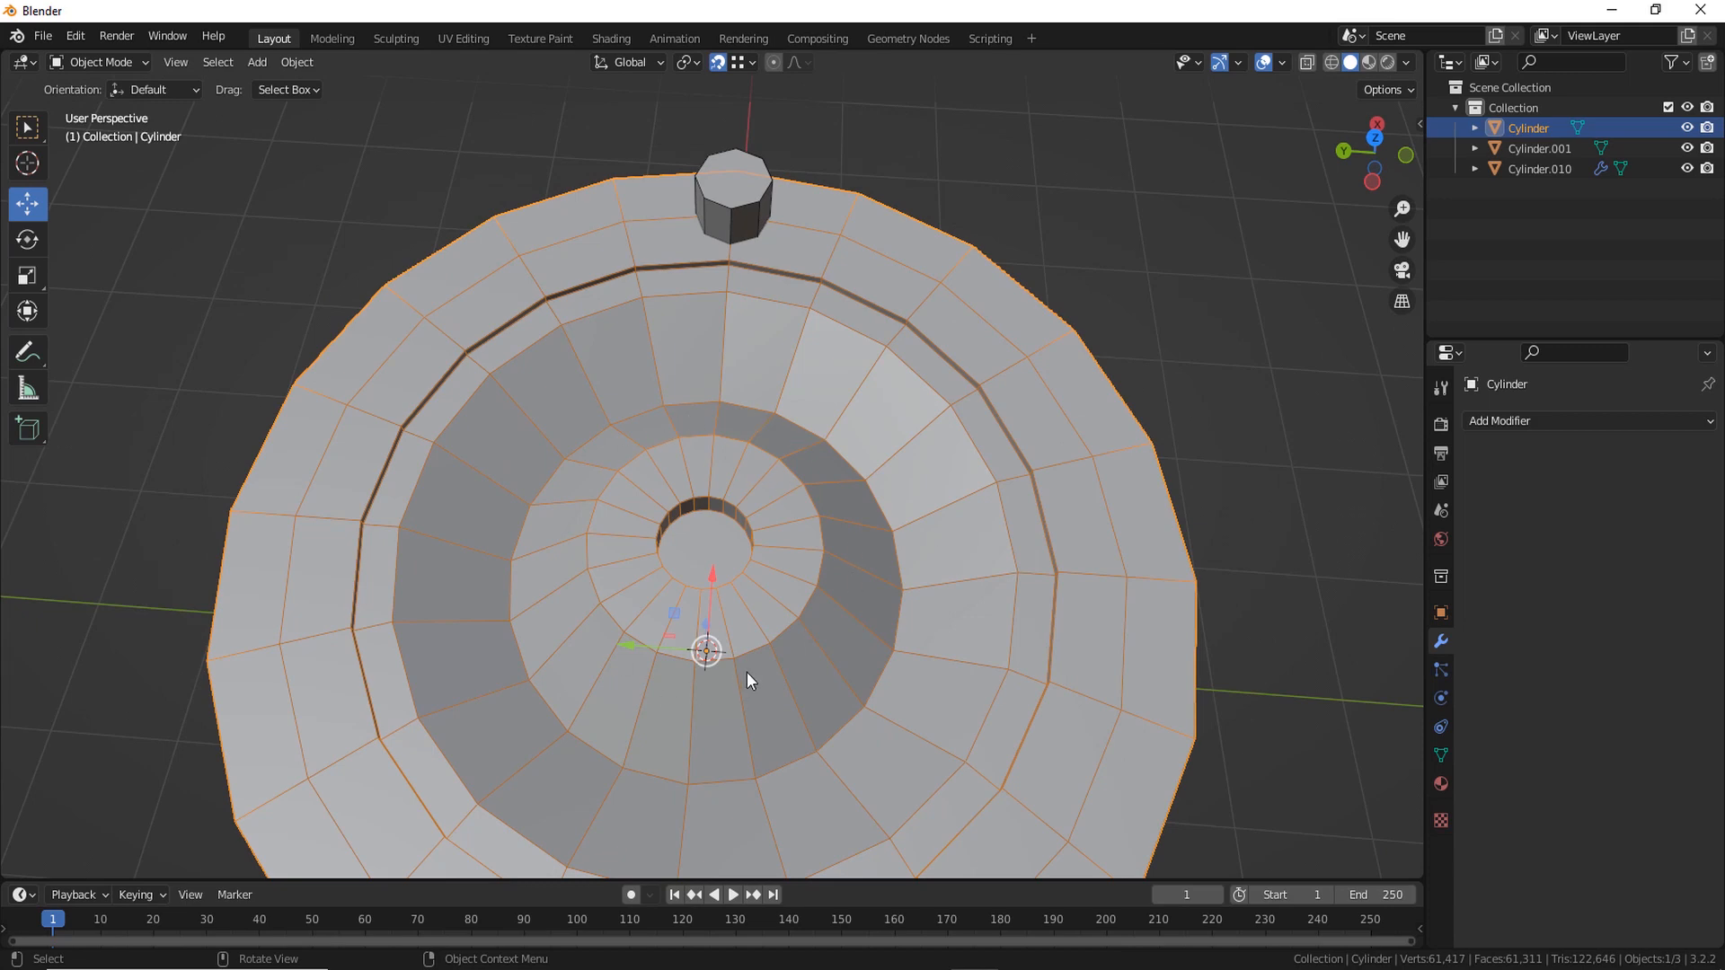
pyautogui.scroll(1, 773, 464)
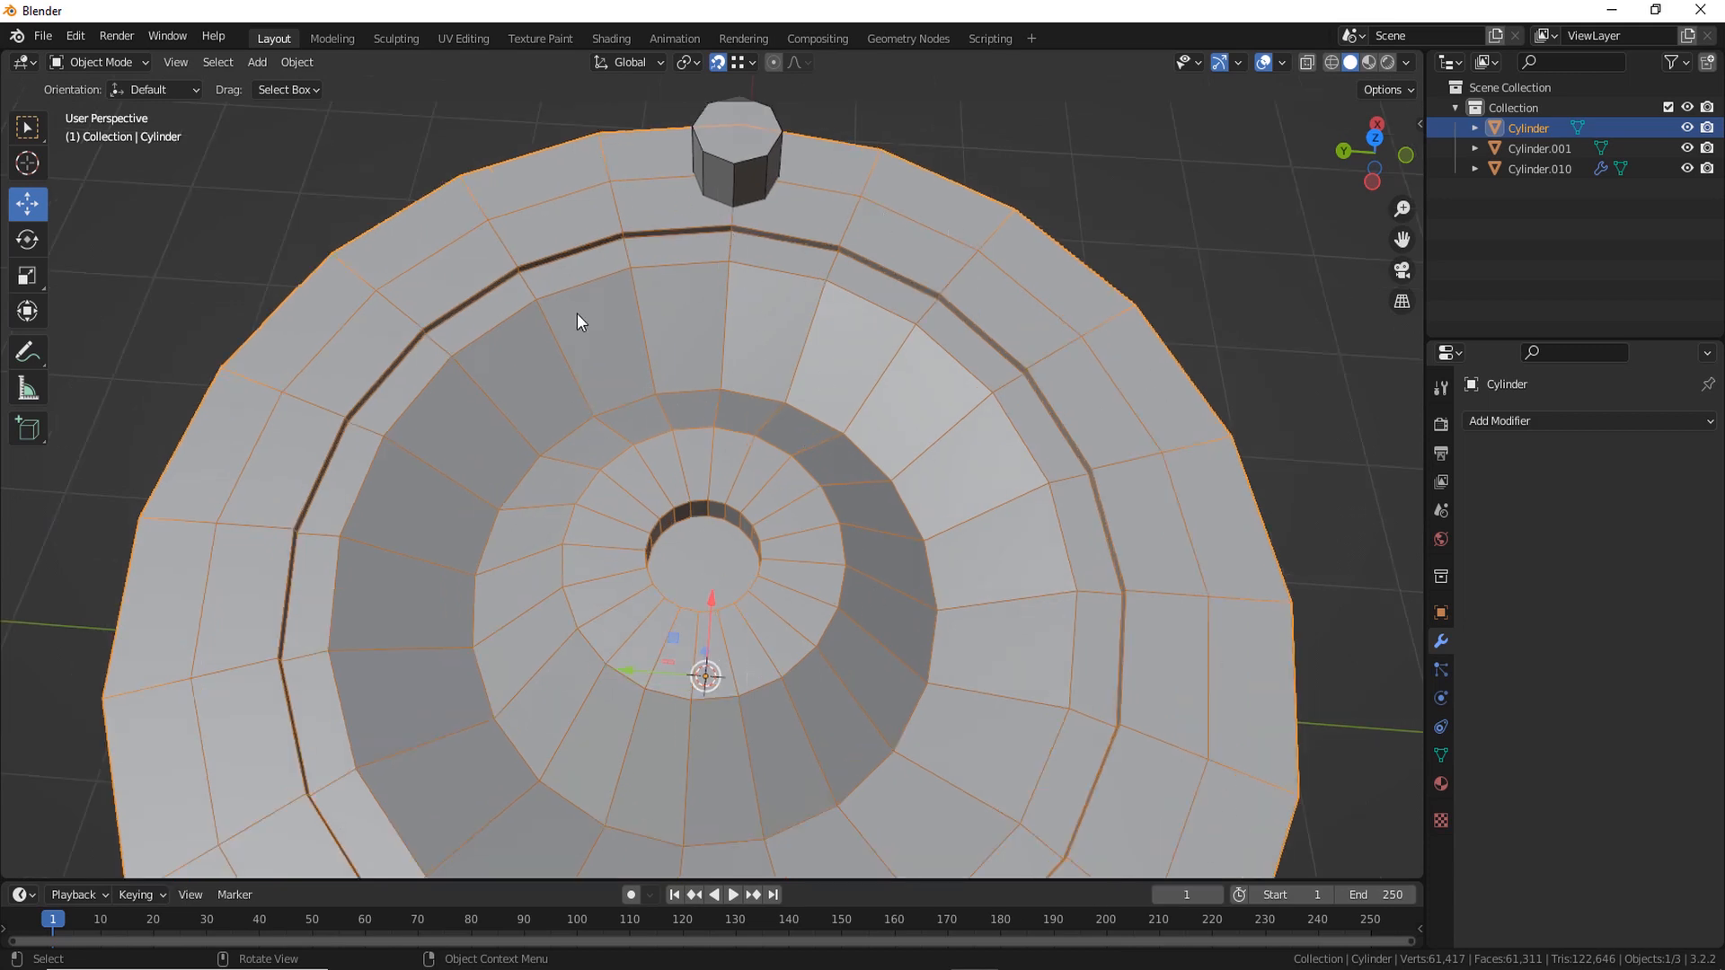
pyautogui.scroll(3, 783, 610)
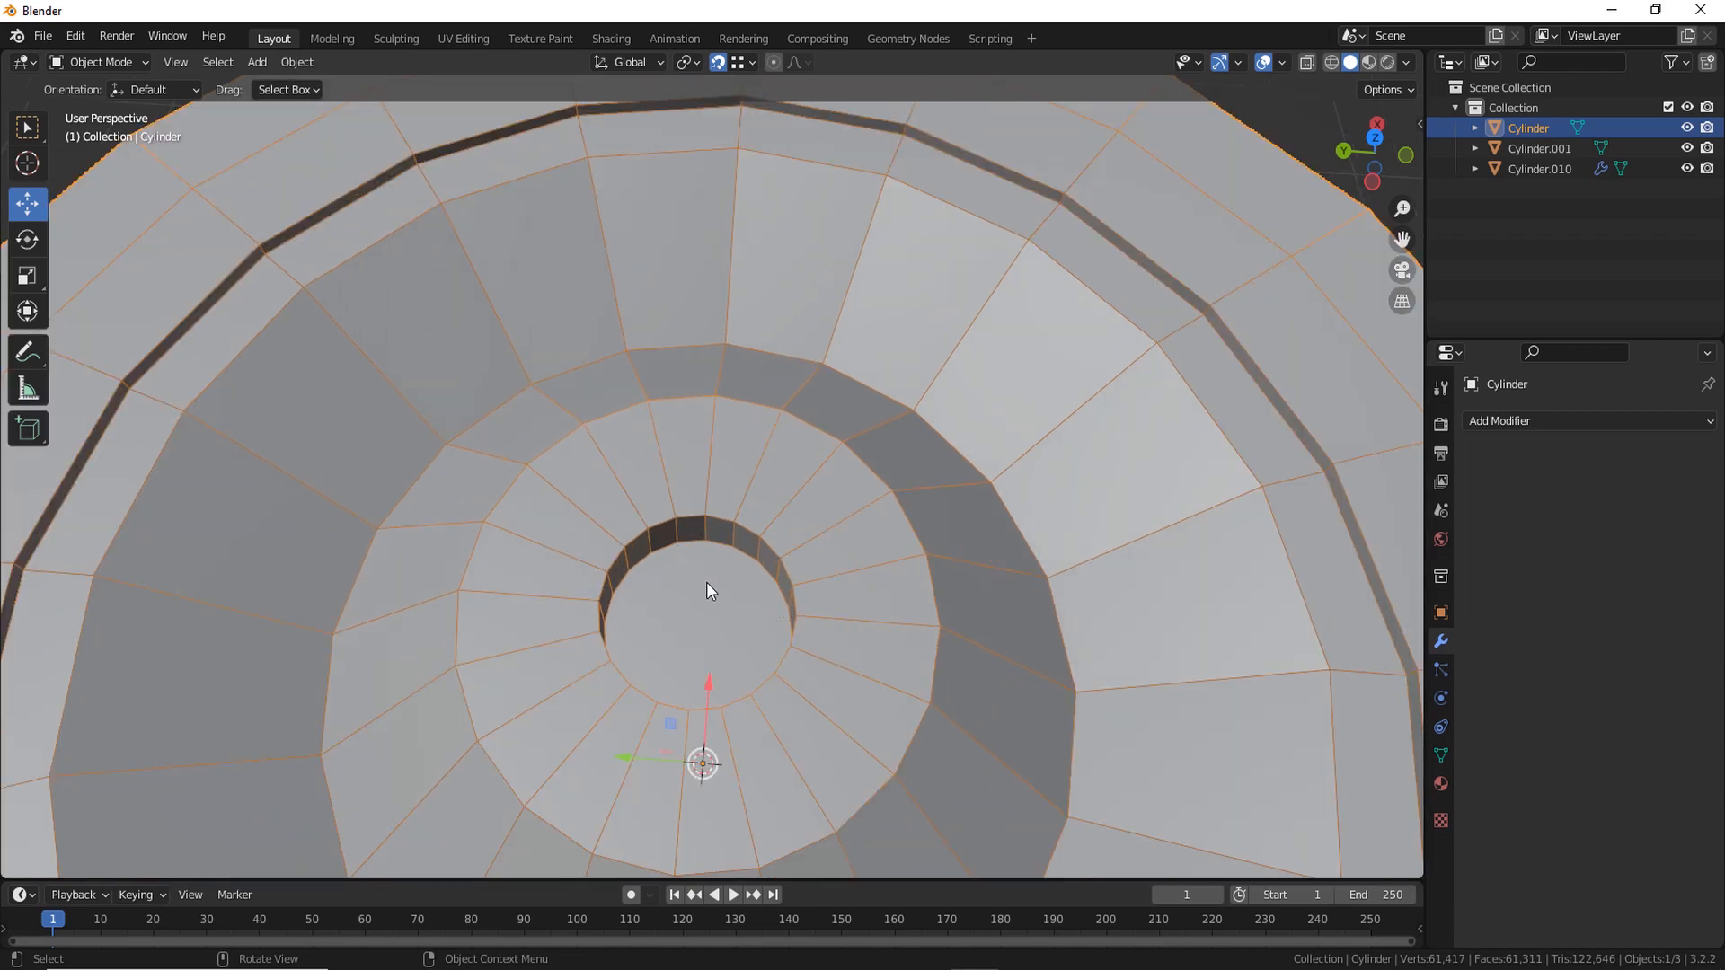
pyautogui.scroll(-4, 796, 683)
# In Edit Mode from the top view, knife the central recess's floor along Y between opposite vertices
pyautogui.press('KP_7')
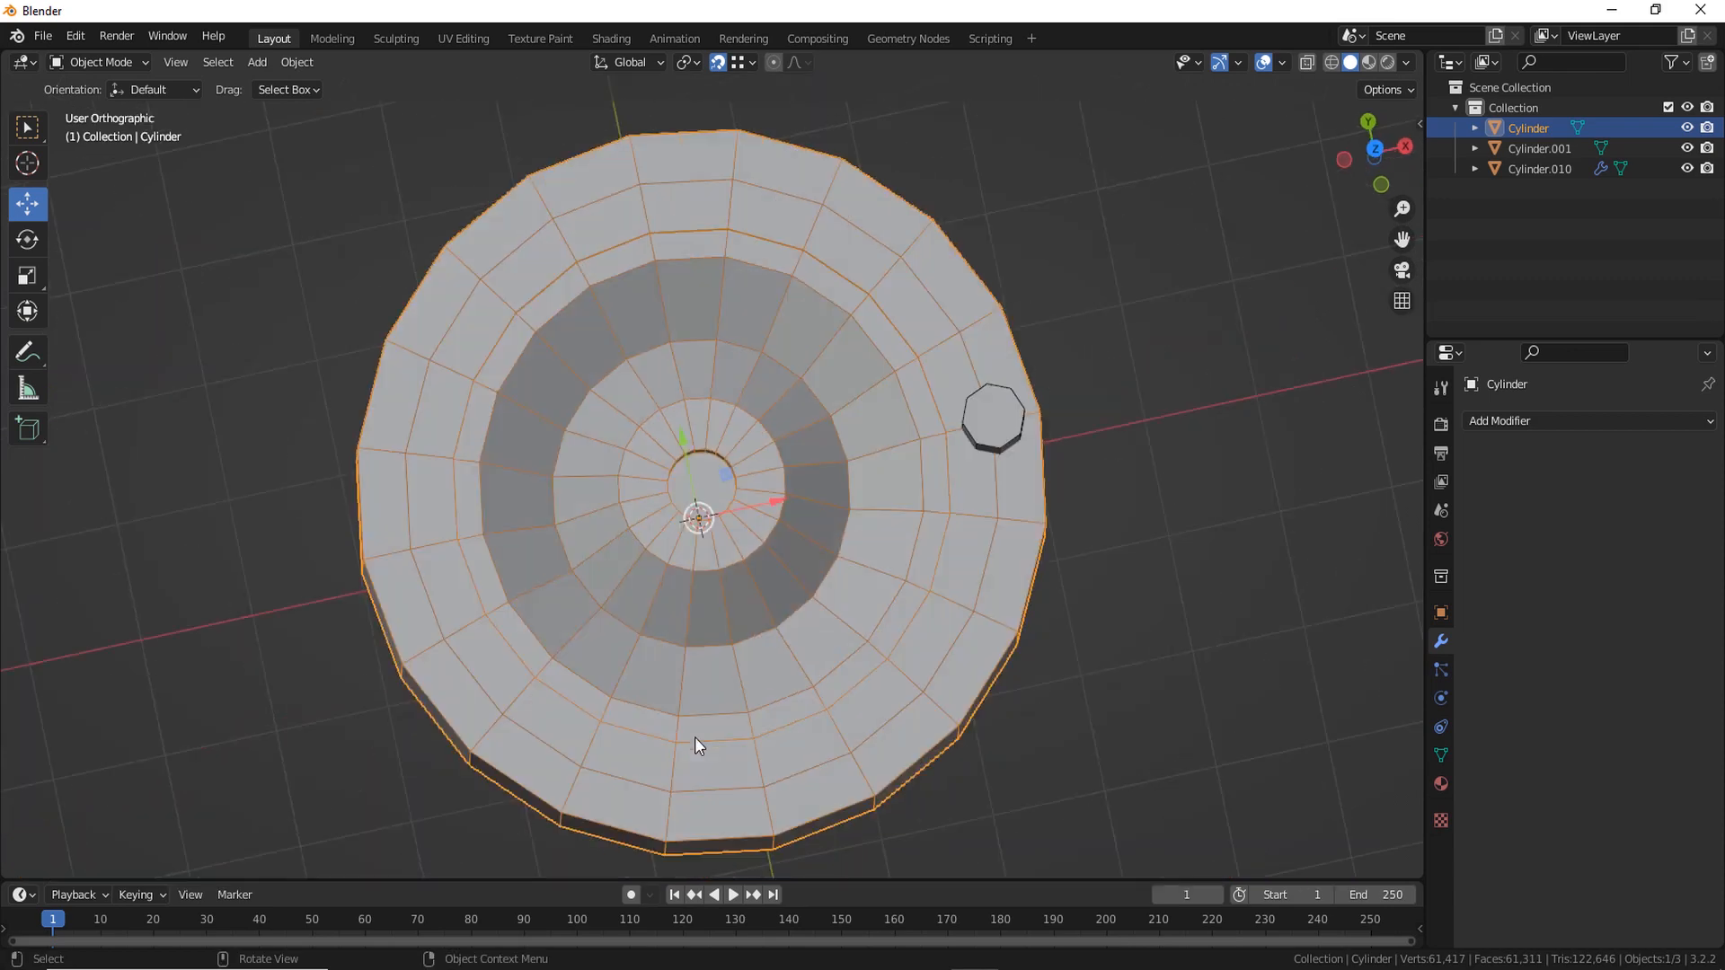
pyautogui.press('Tab')
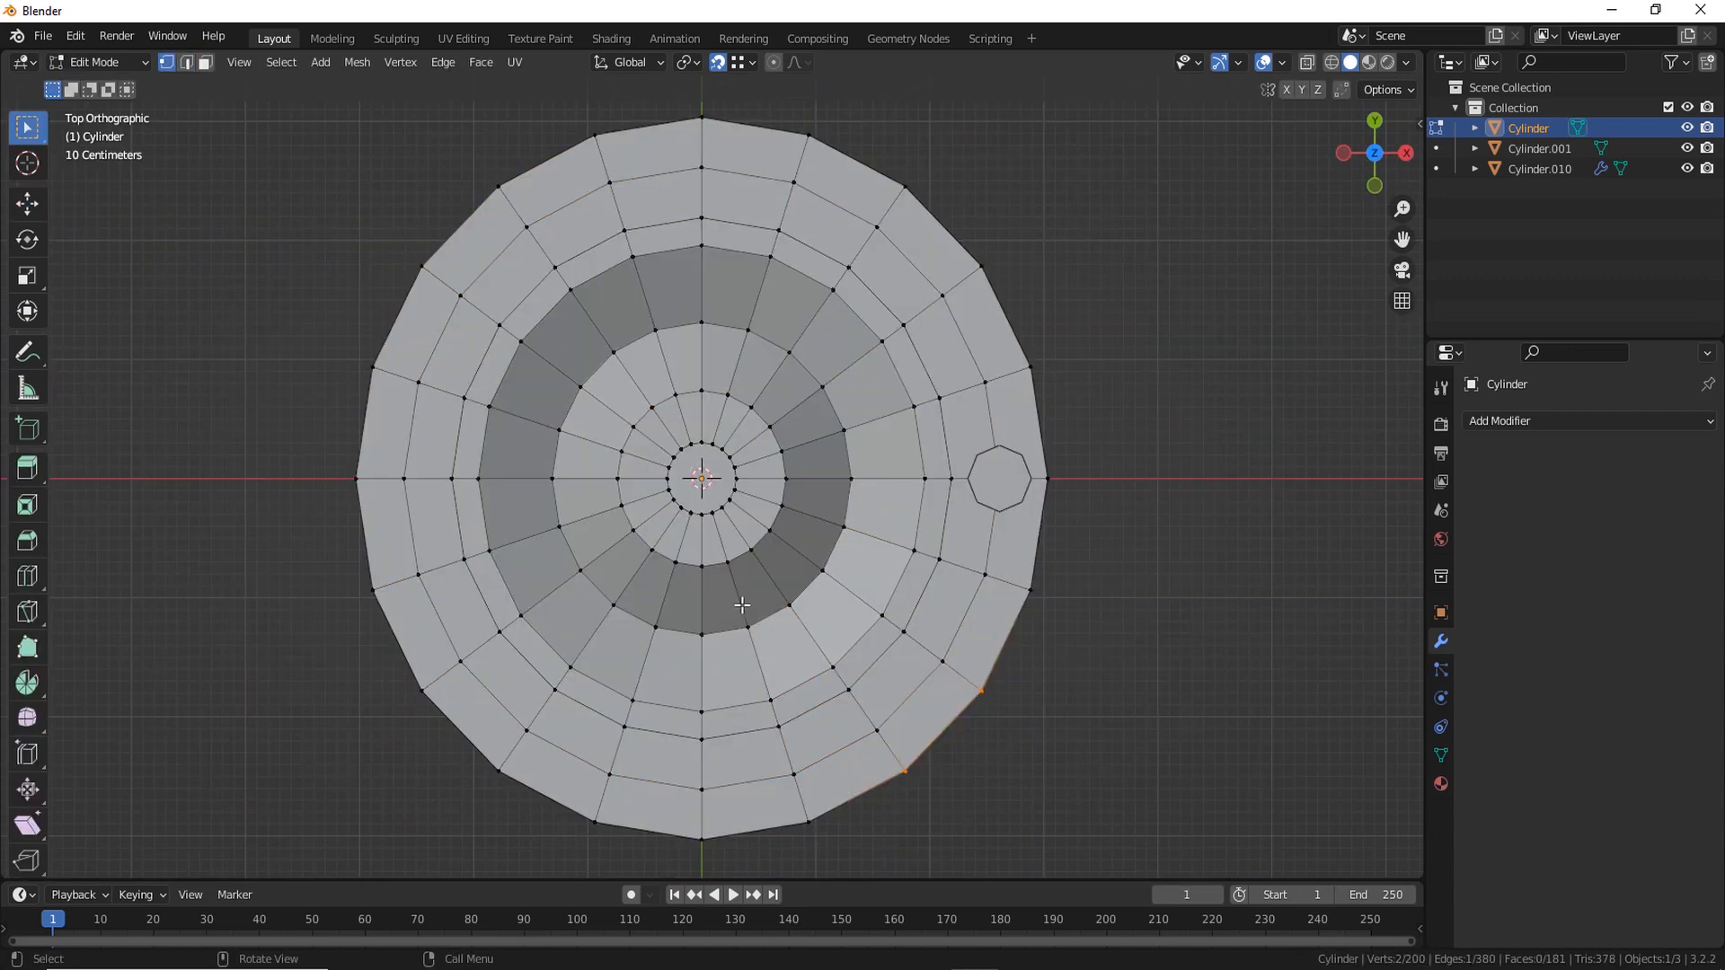
pyautogui.scroll(3, 697, 435)
pyautogui.scroll(2, 697, 435)
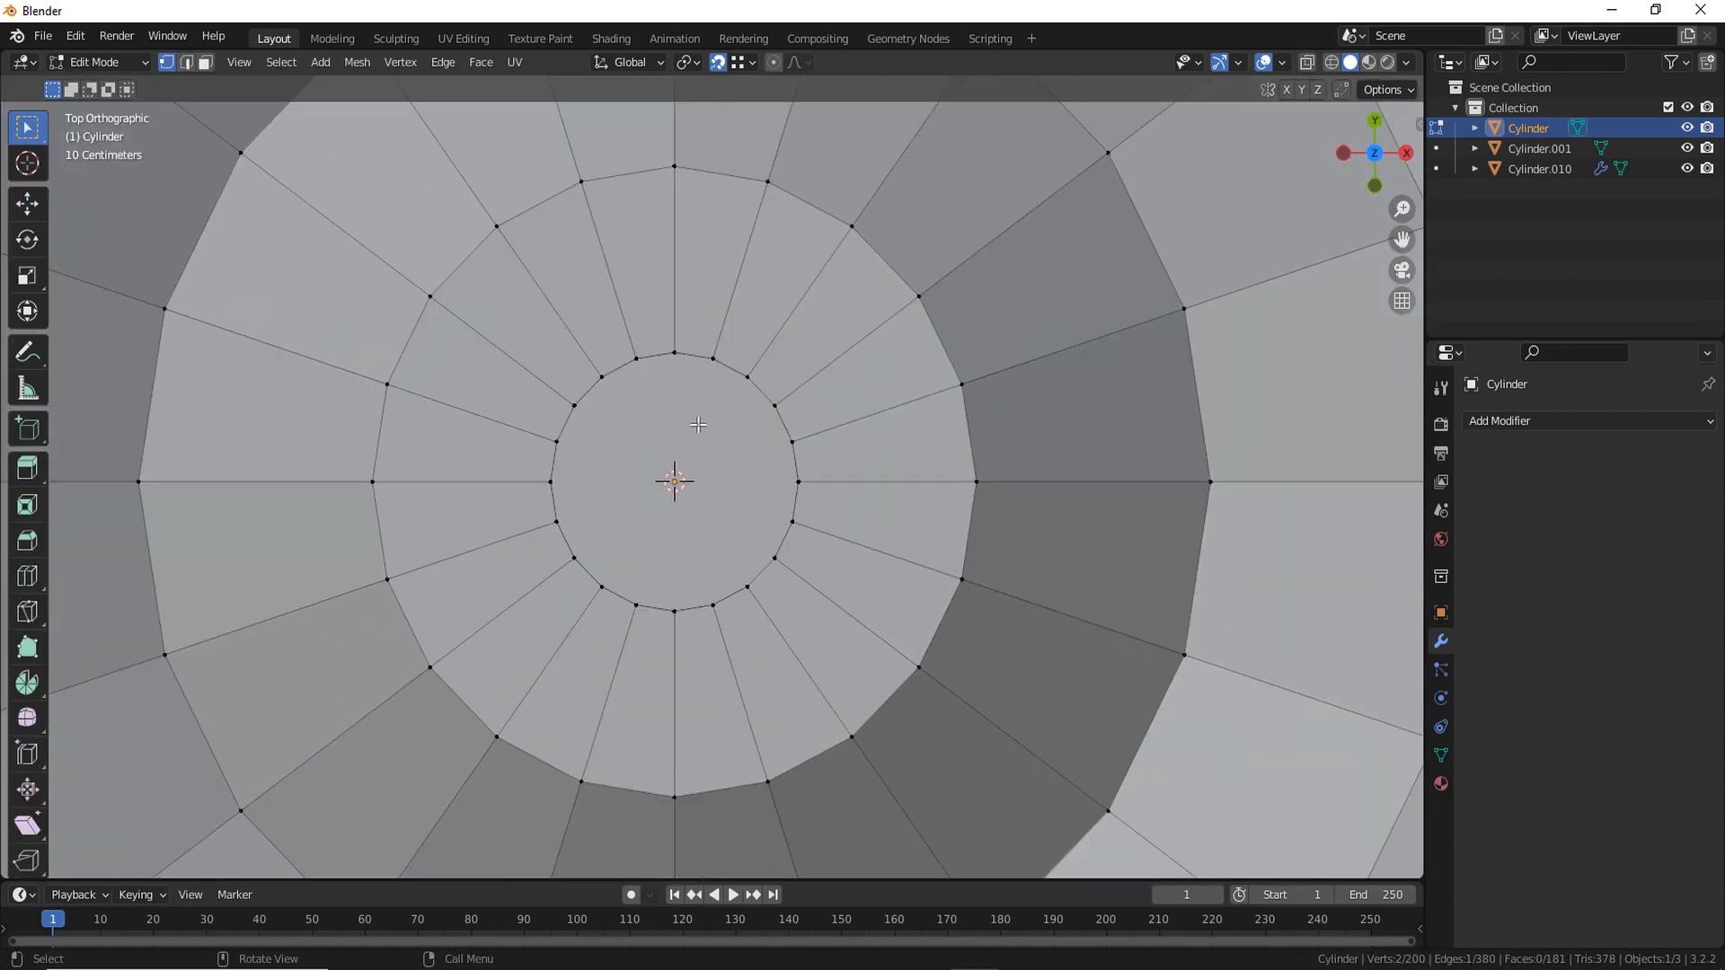
pyautogui.press('k')
pyautogui.click(675, 610)
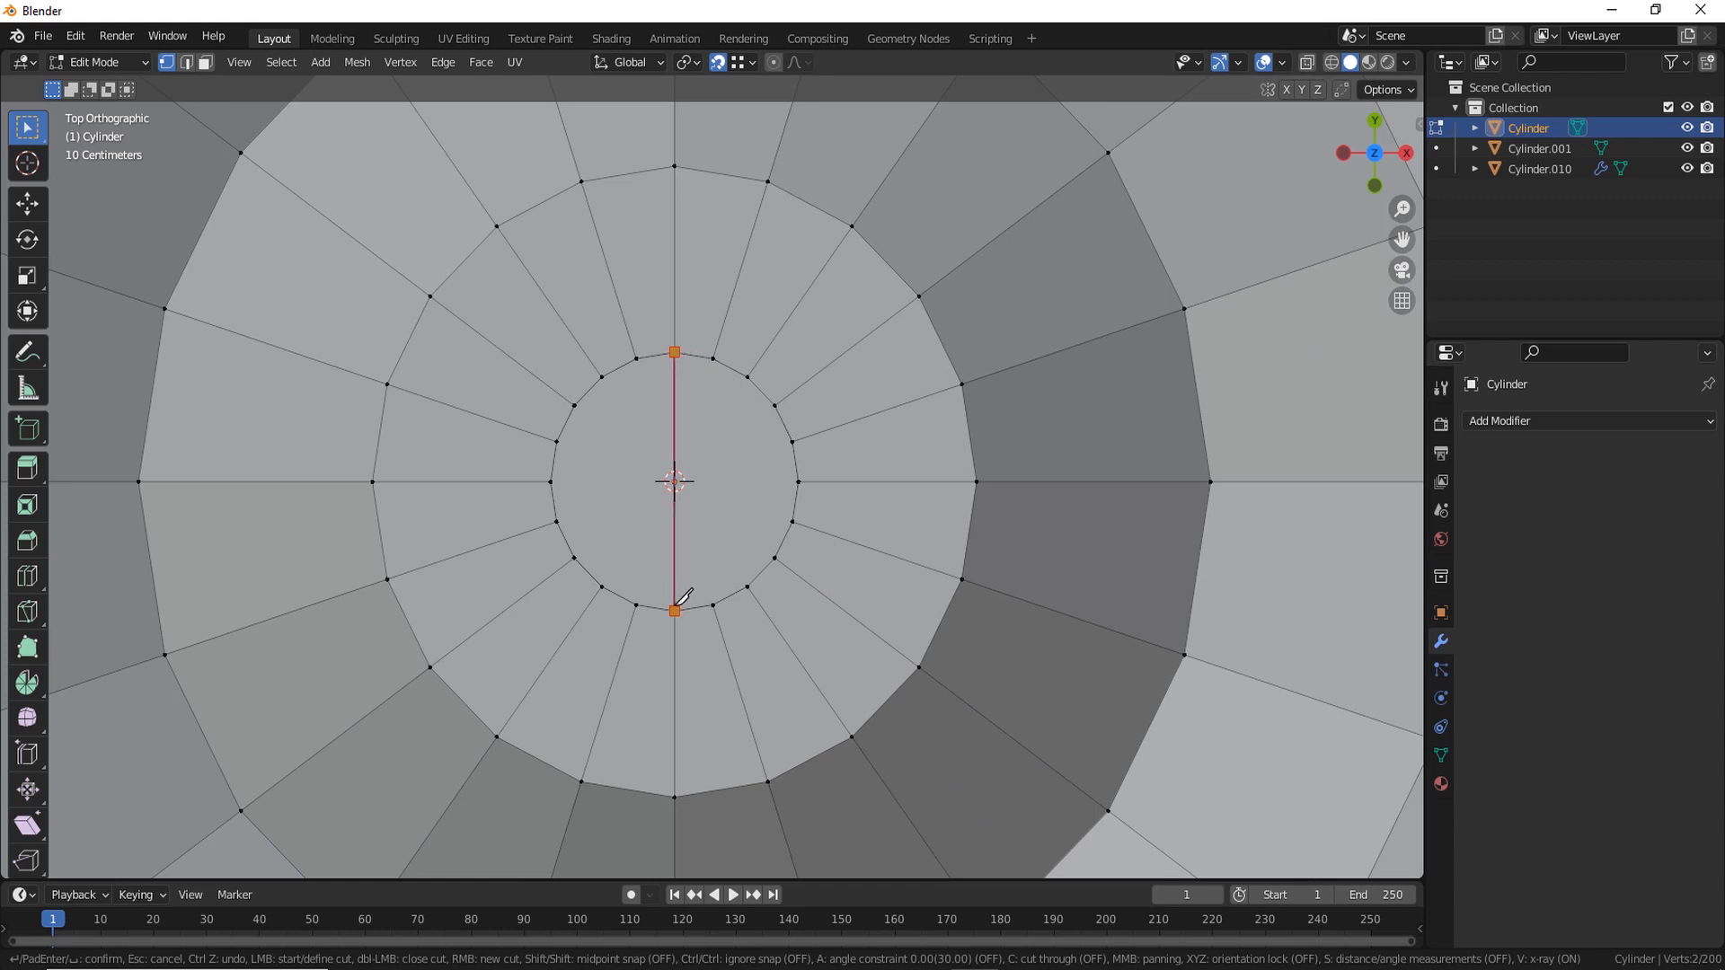
pyautogui.press('Return')
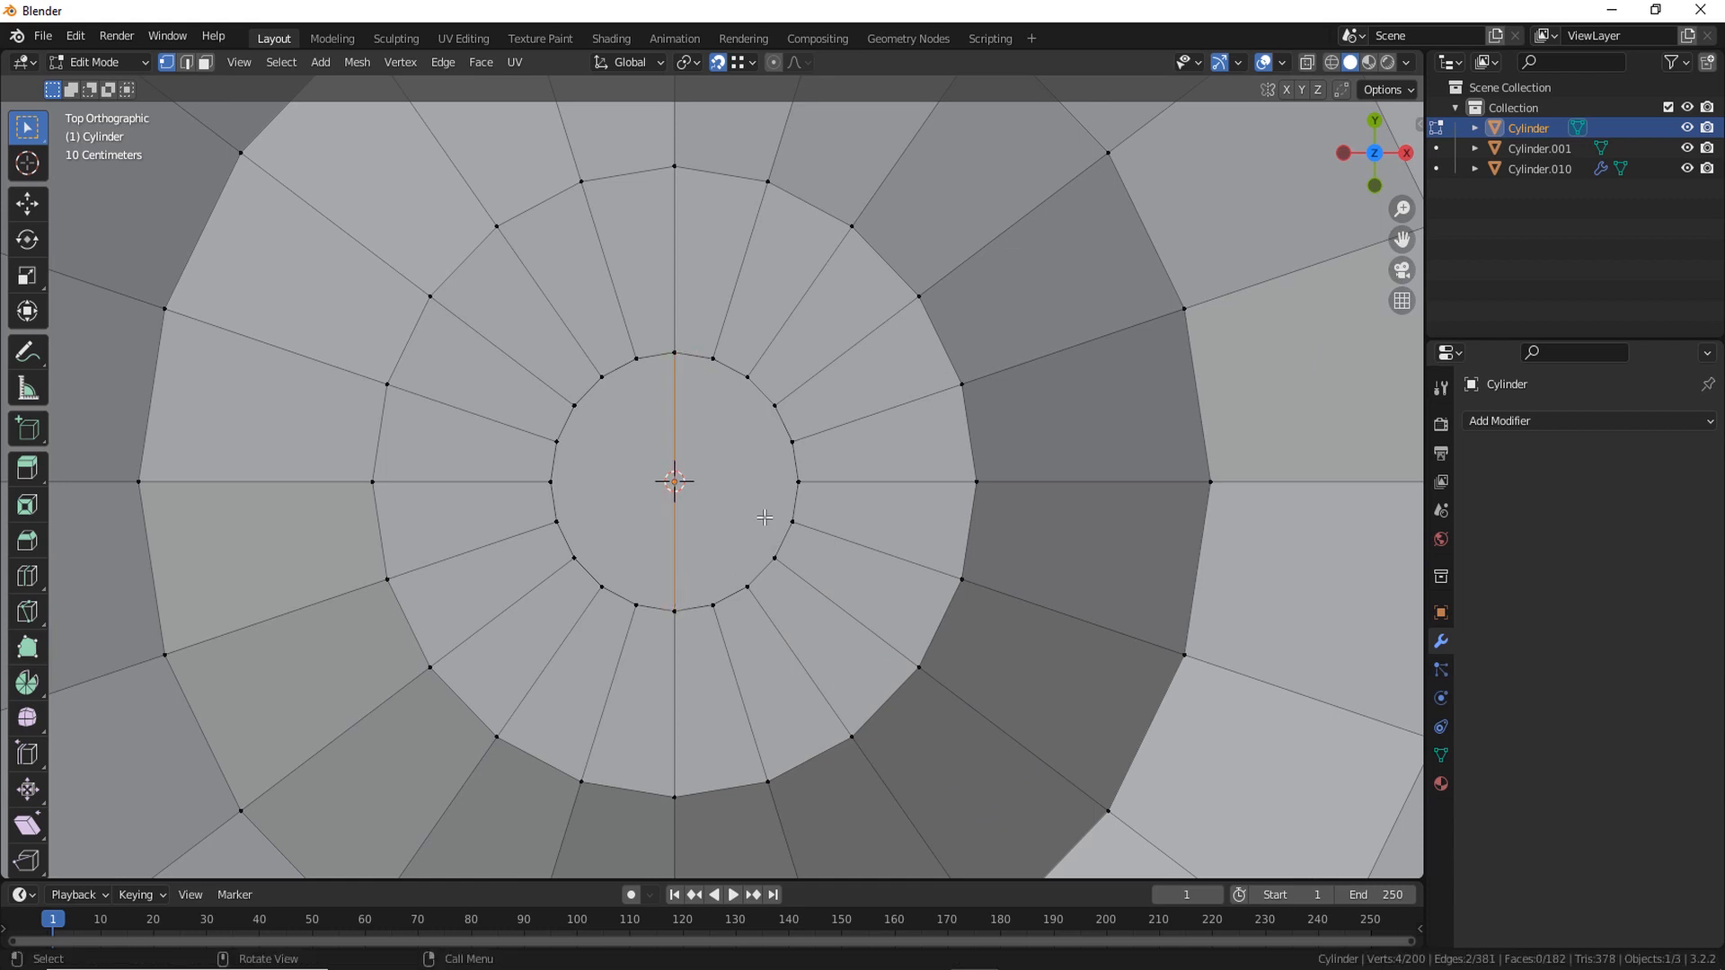
# Knife a second cut along X across the recess floor, crossing the first cut at the centre
pyautogui.press('k')
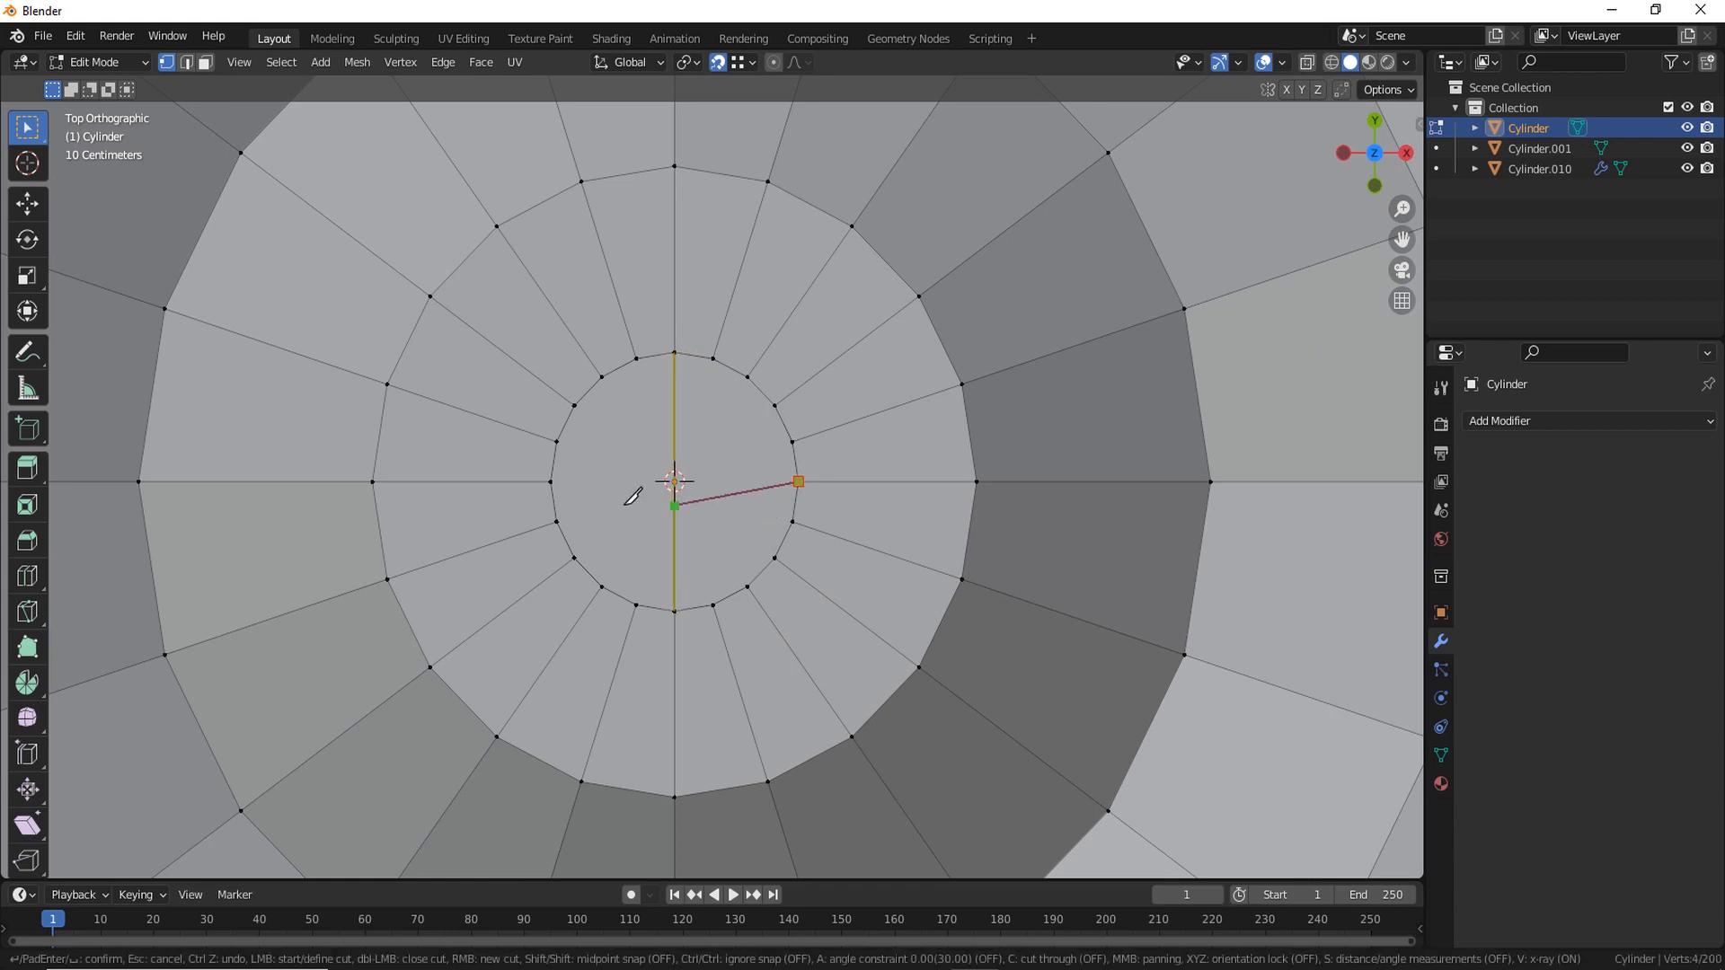
pyautogui.click(550, 482)
pyautogui.press('Return')
pyautogui.moveTo(559, 483); pyautogui.dragTo(884, 550, button='middle')
pyautogui.scroll(7, 869, 606)
pyautogui.click(788, 565)
pyautogui.moveTo(716, 524); pyautogui.dragTo(750, 618, button='middle')
pyautogui.press('k')
pyautogui.click(511, 499)
pyautogui.press('Return')
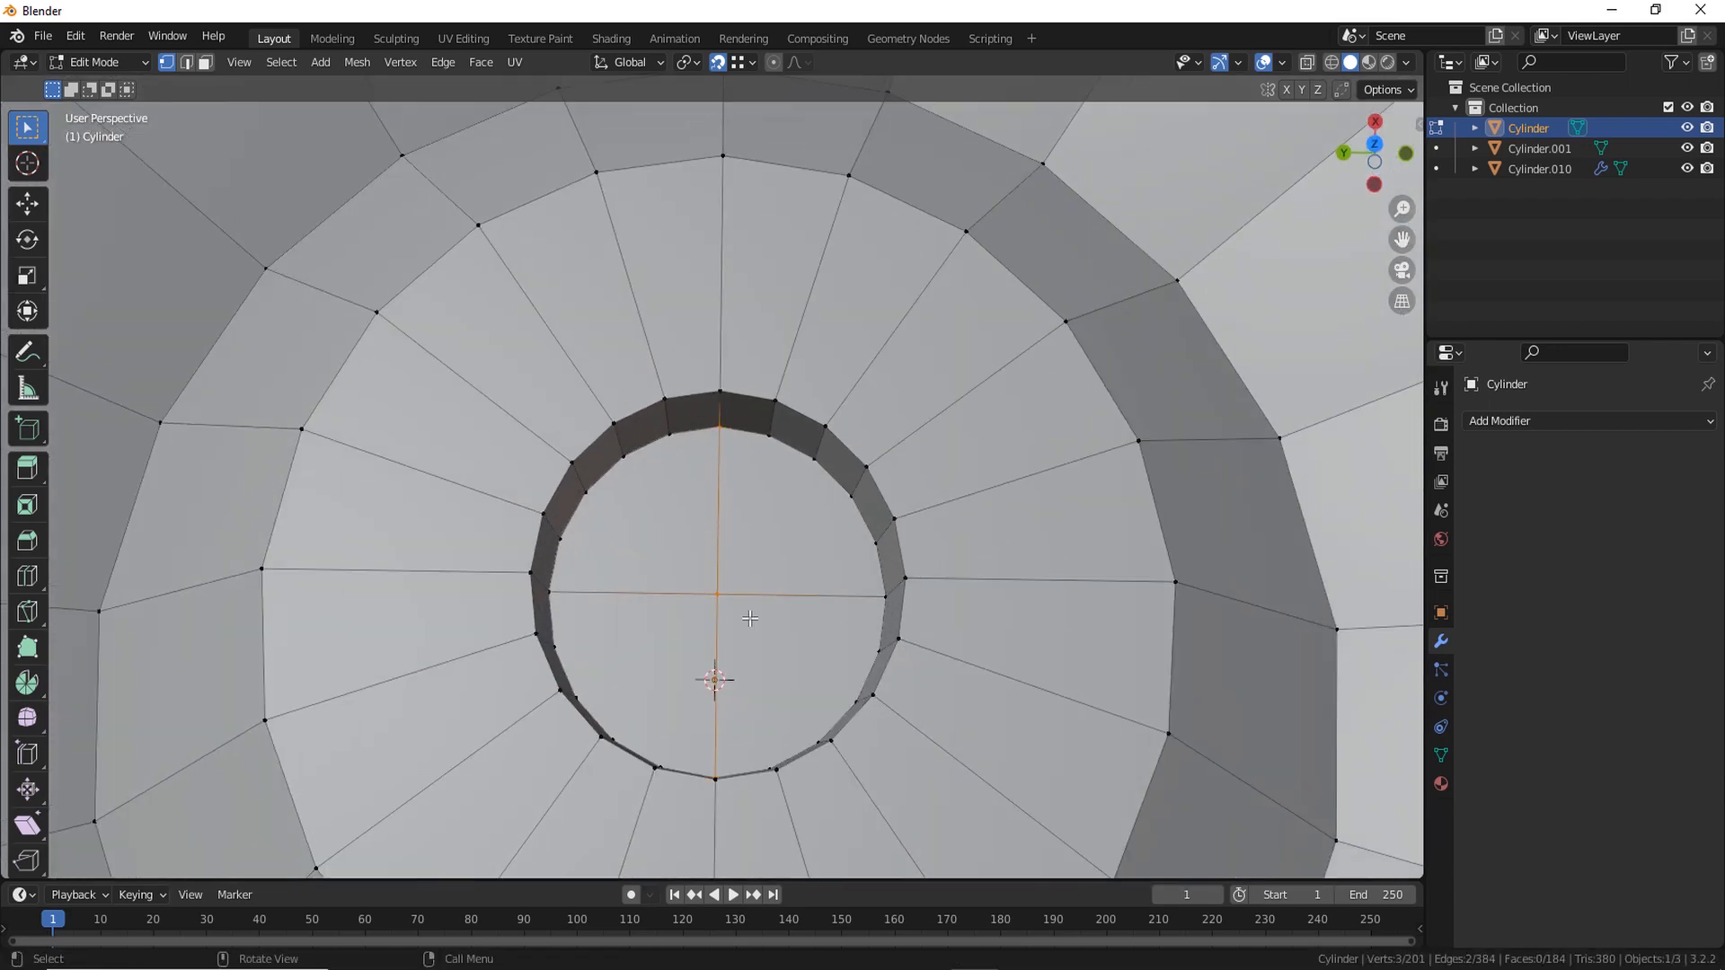
# Knife the recess floor from the two rim vertices either side of the X cut nearest the small cylinder to the centre vertex
pyautogui.press('k')
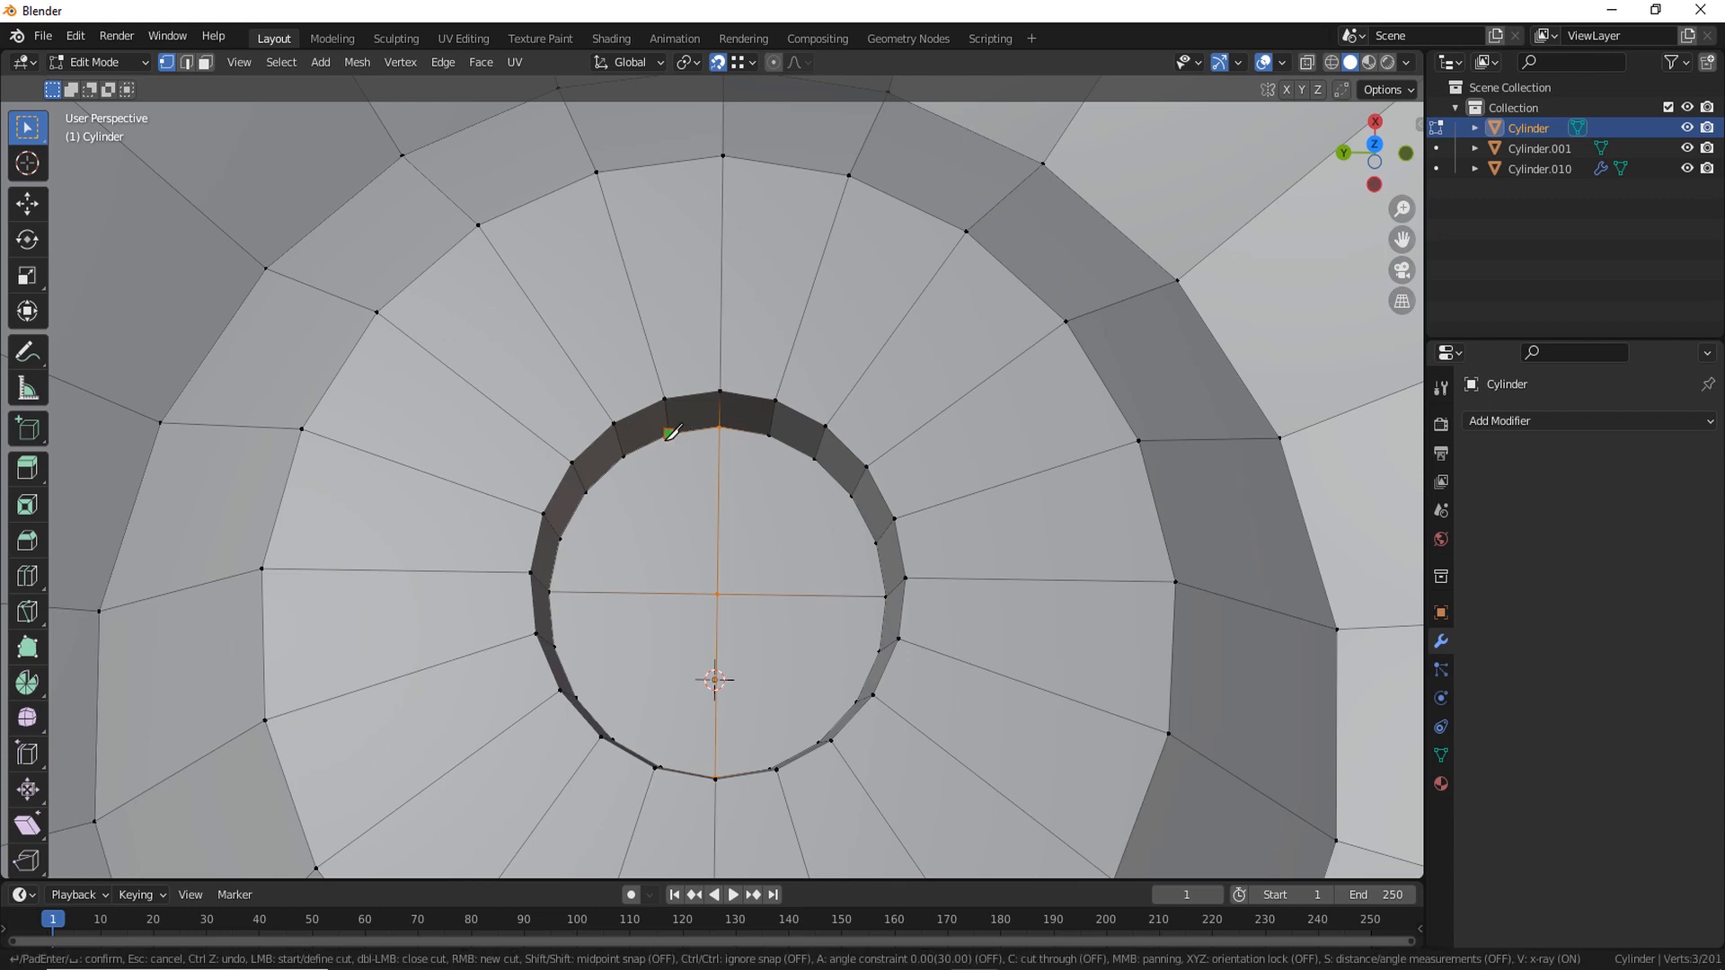
pyautogui.click(717, 593)
pyautogui.press('Return')
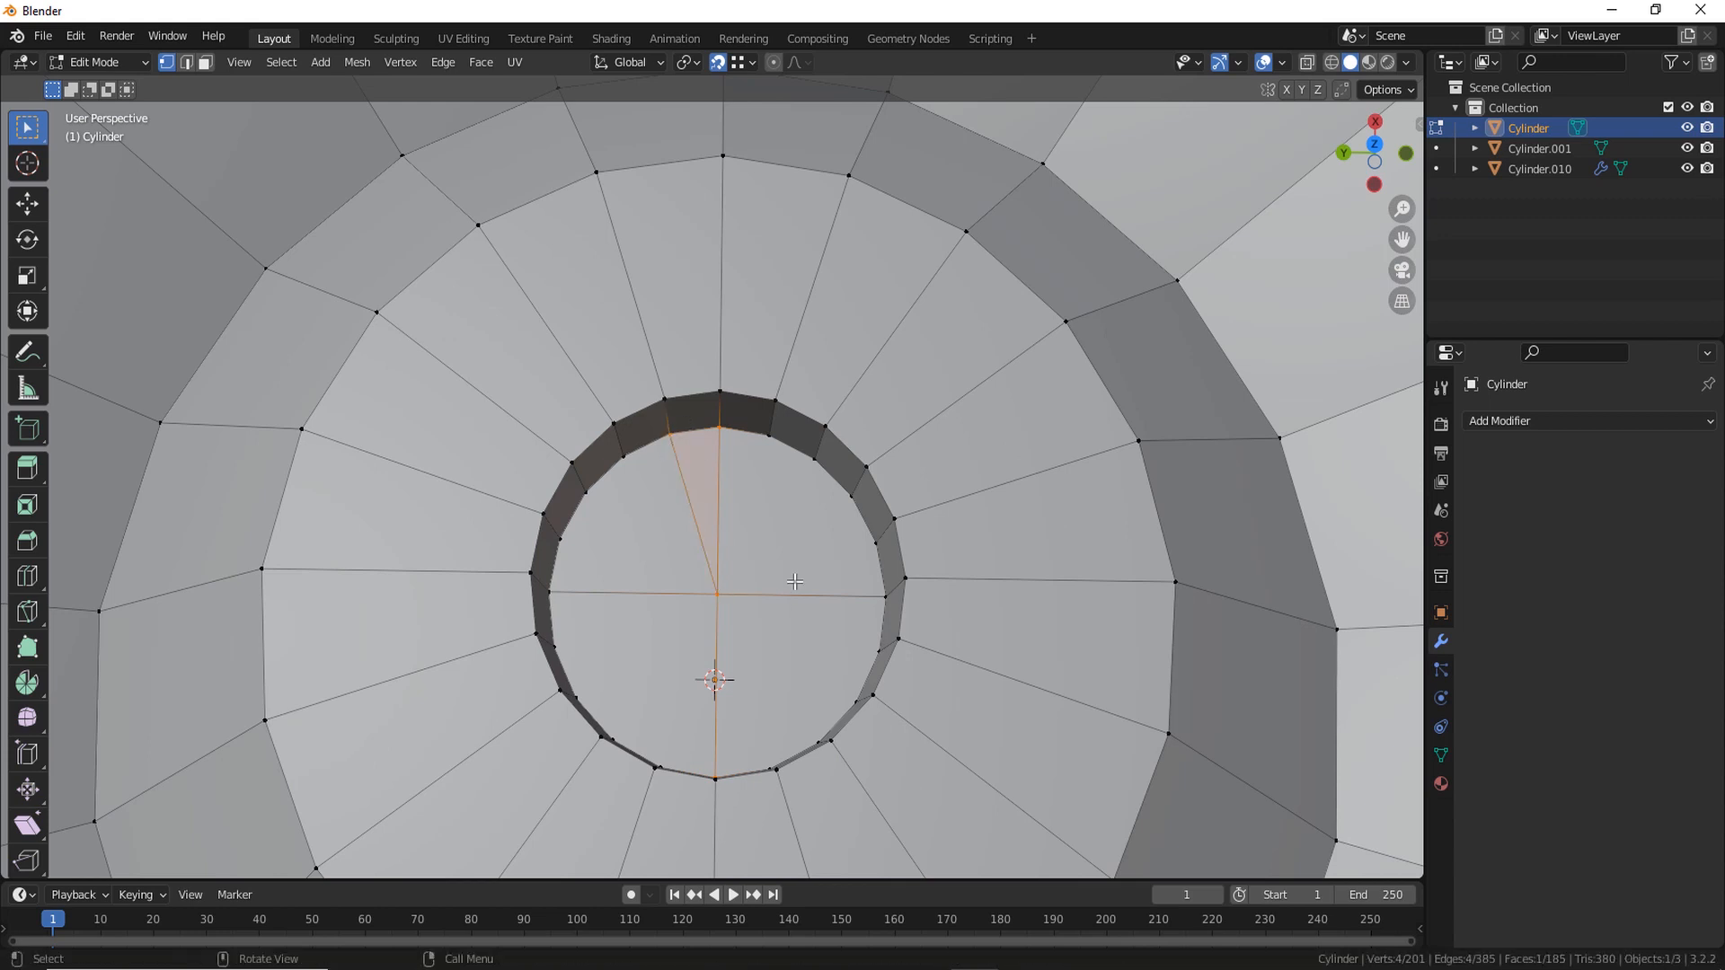
pyautogui.press('k')
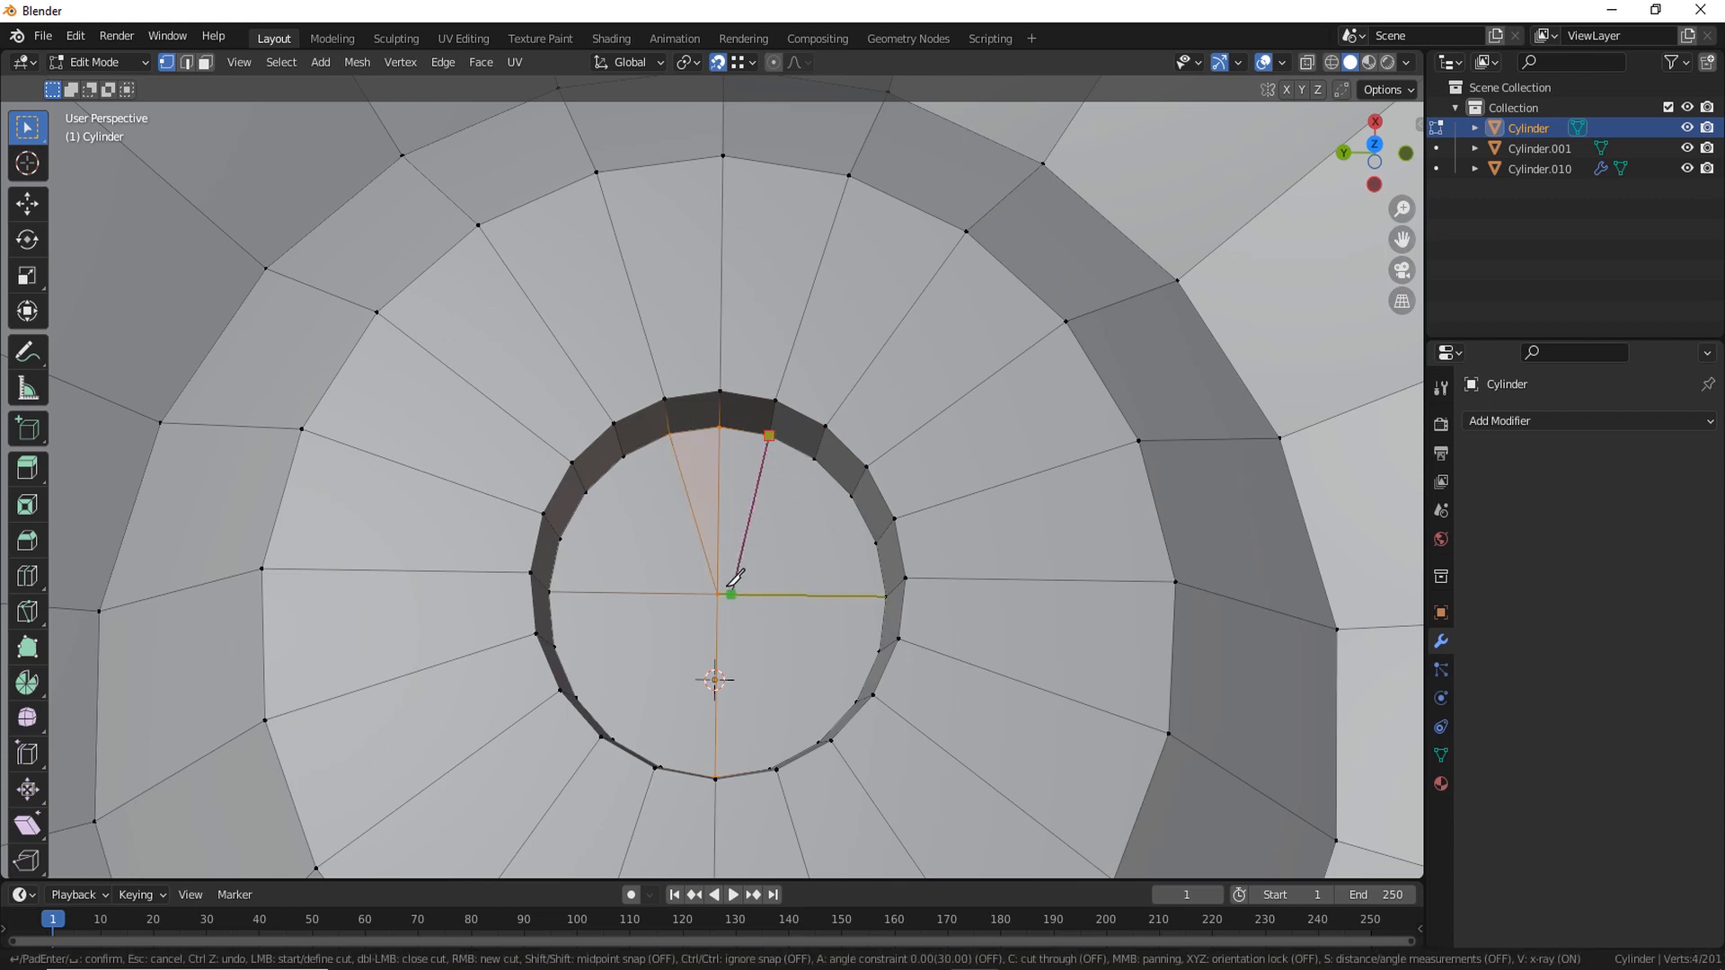
pyautogui.click(719, 592)
pyautogui.press('Return')
# In face select mode with X-ray on, select all faces on the disc's negative X half from the top view and delete them
pyautogui.scroll(-4, 823, 609)
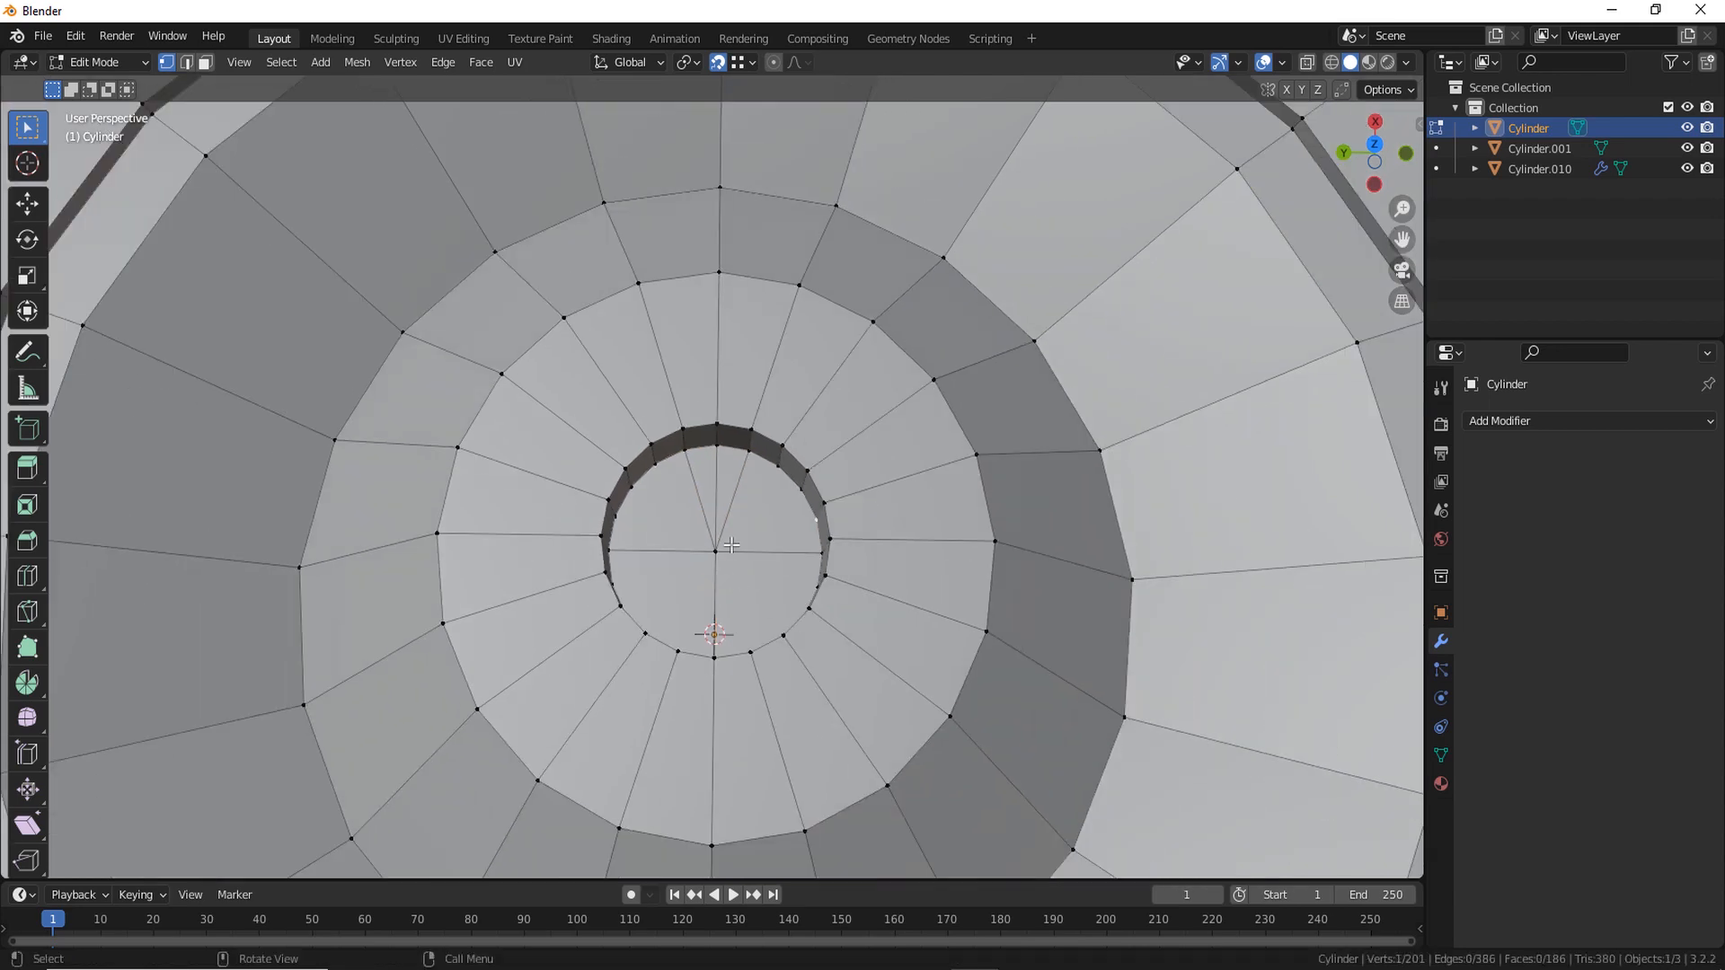
pyautogui.scroll(-2, 770, 384)
pyautogui.scroll(1, 763, 360)
pyautogui.keyDown('shift'); pyautogui.moveTo(752, 323); pyautogui.dragTo(744, 434, button='middle'); pyautogui.keyUp('shift')
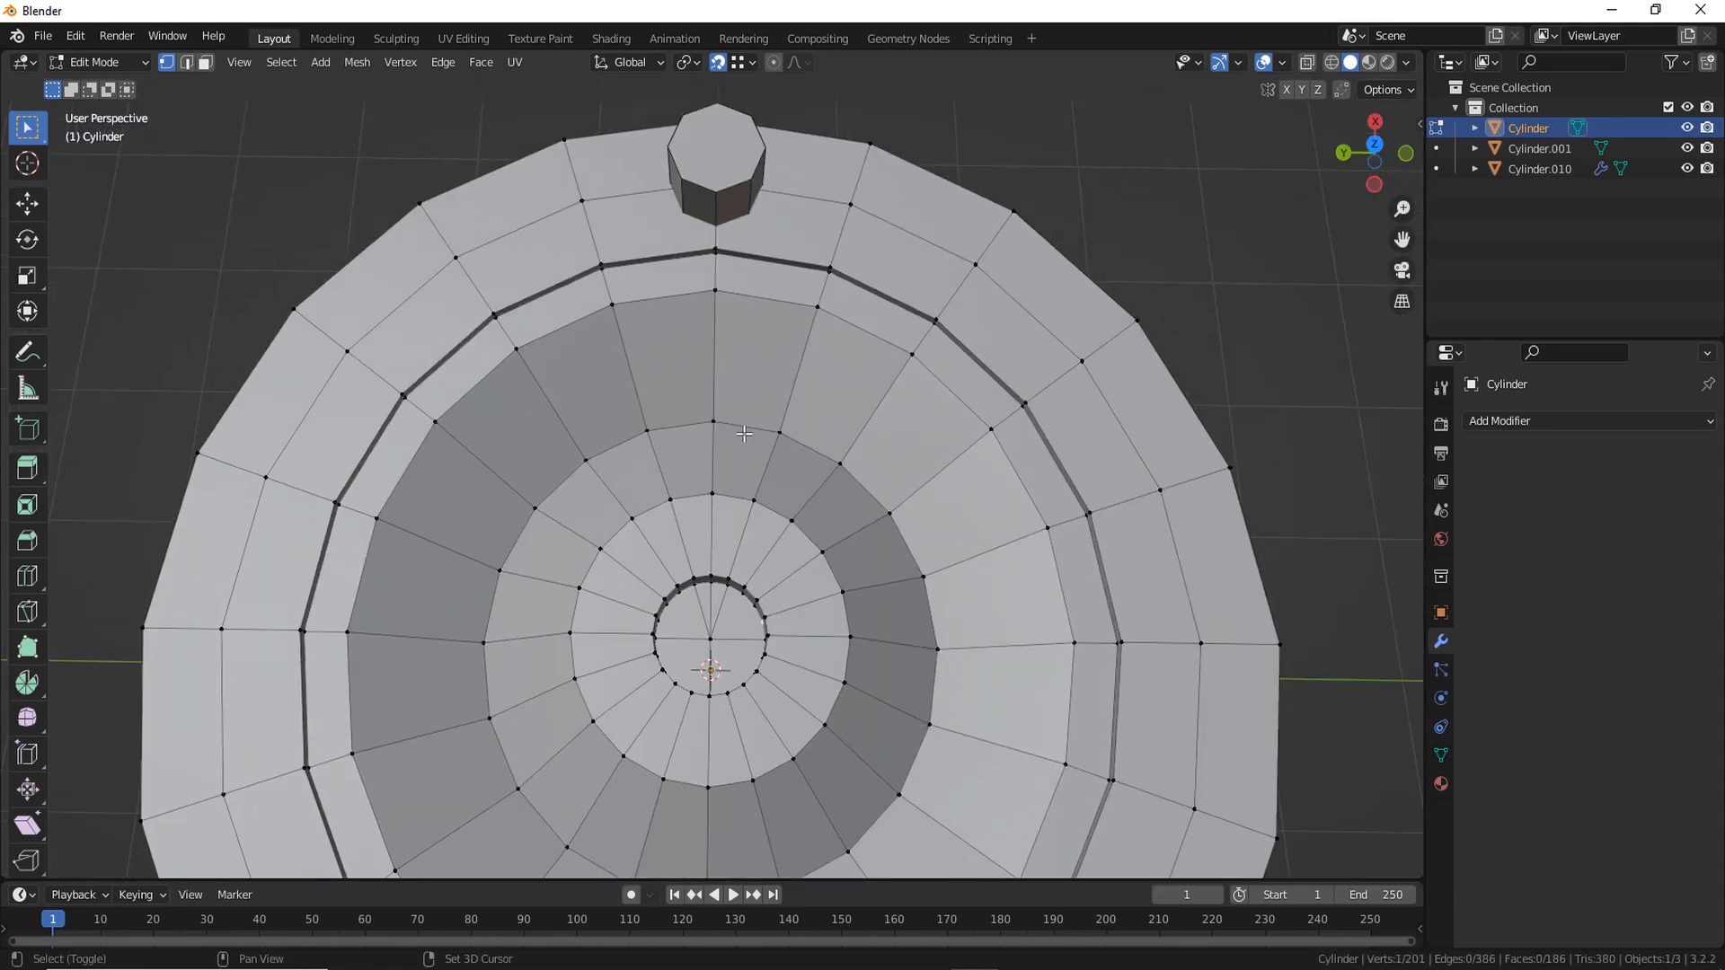
pyautogui.scroll(3, 801, 683)
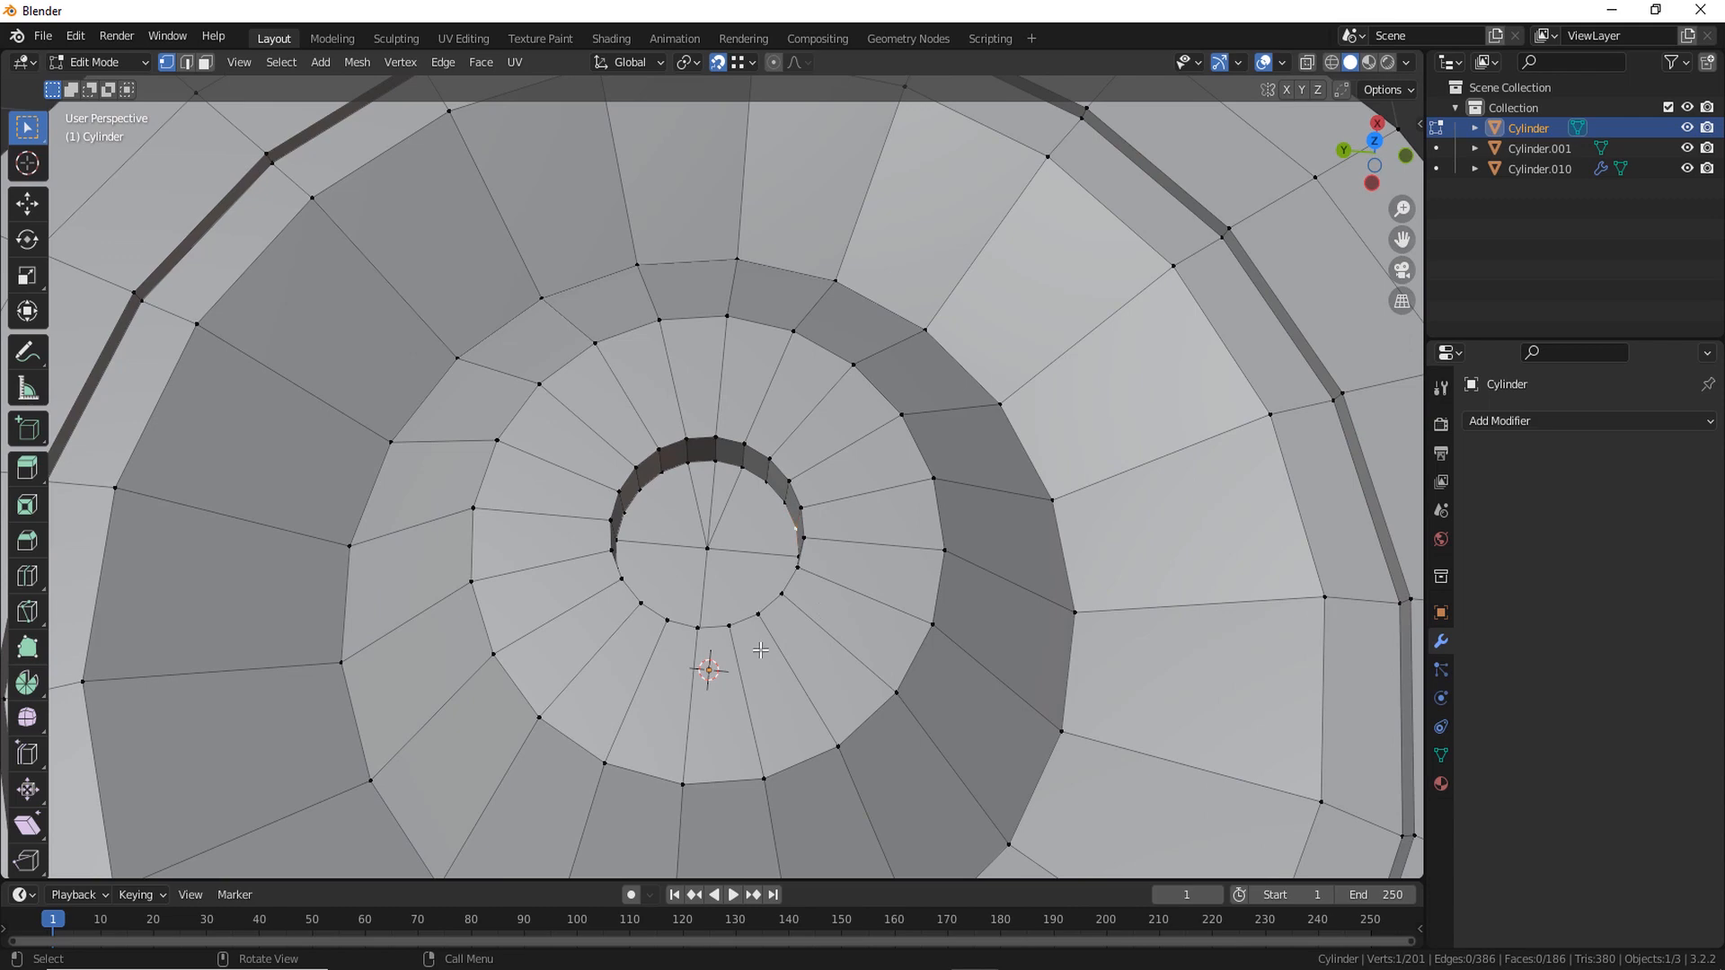
pyautogui.press('3')
pyautogui.scroll(-6, 760, 650)
pyautogui.hotkey('alt', 'z')
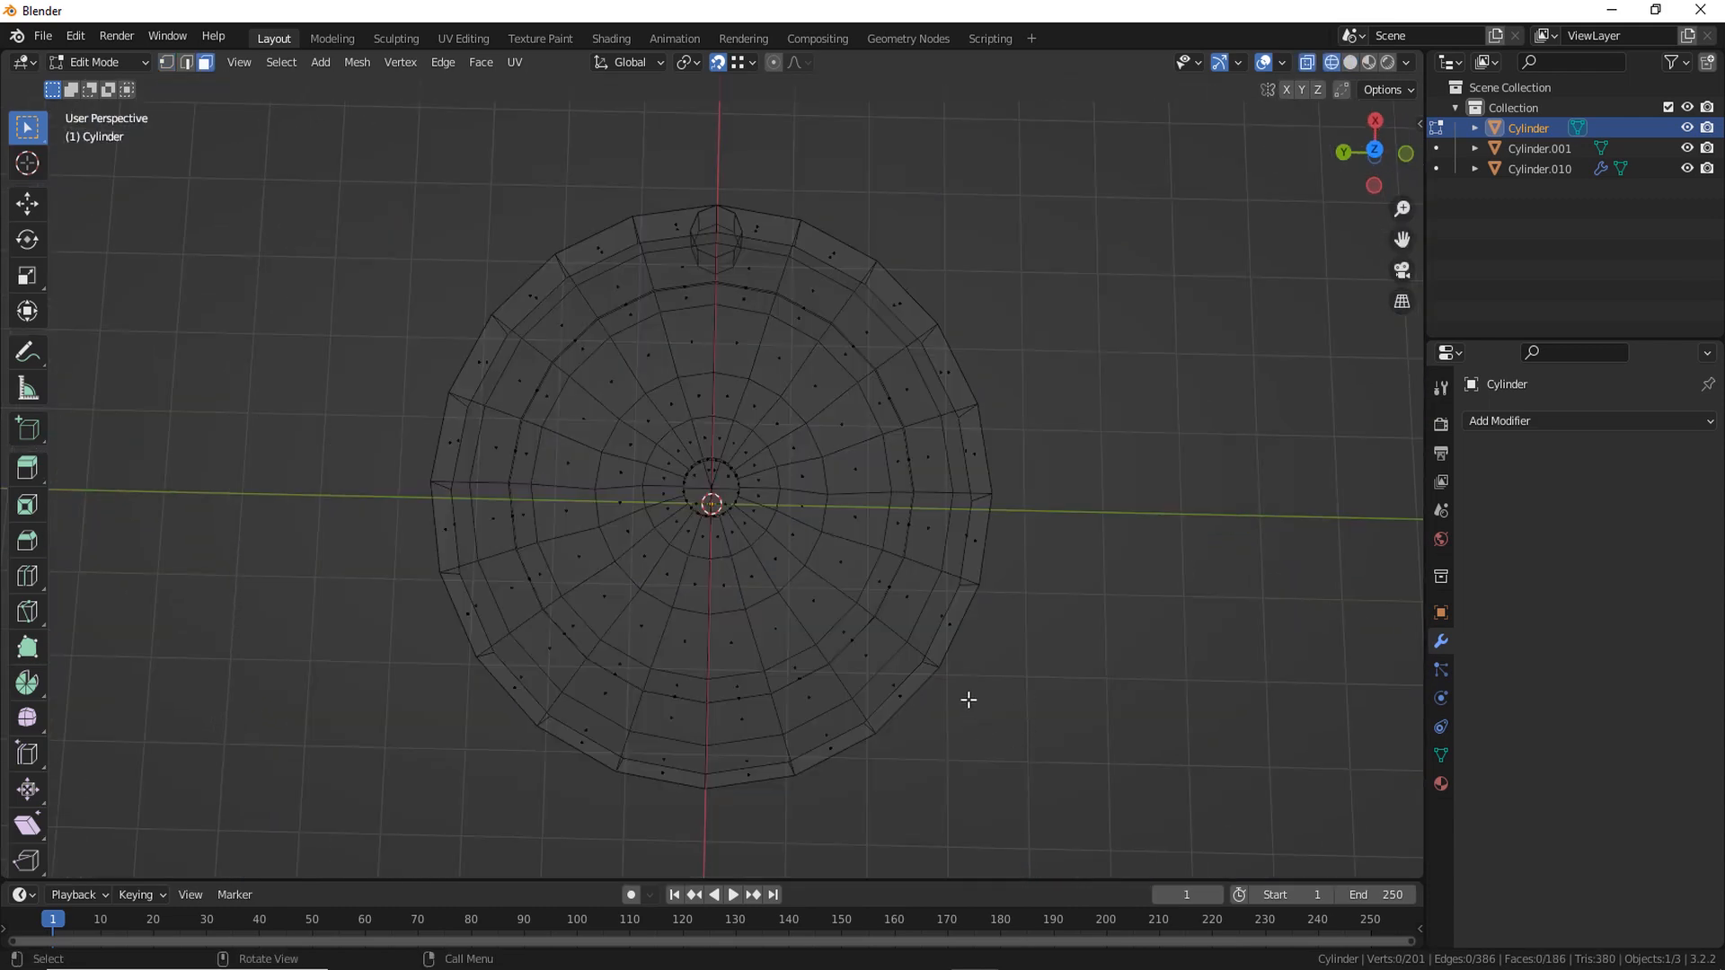
pyautogui.press('KP_7')
pyautogui.moveTo(381, 189); pyautogui.dragTo(702, 761)
pyautogui.press('x')
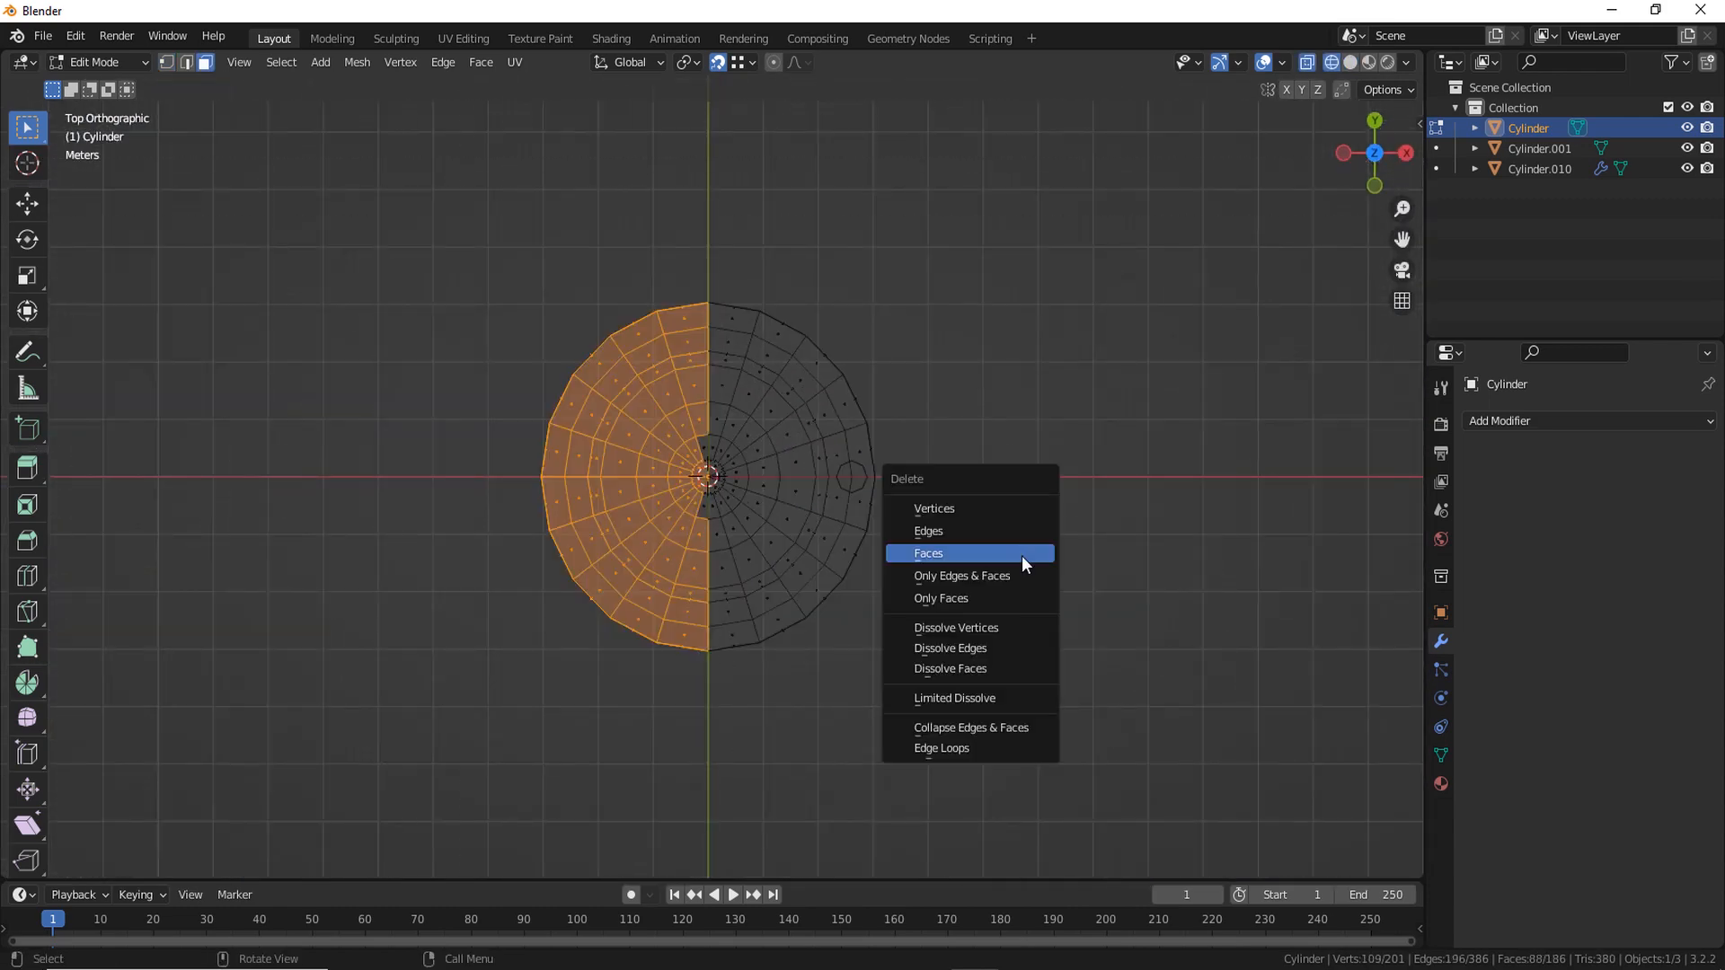
pyautogui.click(1022, 555)
# Switch the remaining half disc from wireframe back to solid shading
pyautogui.scroll(10, 690, 593)
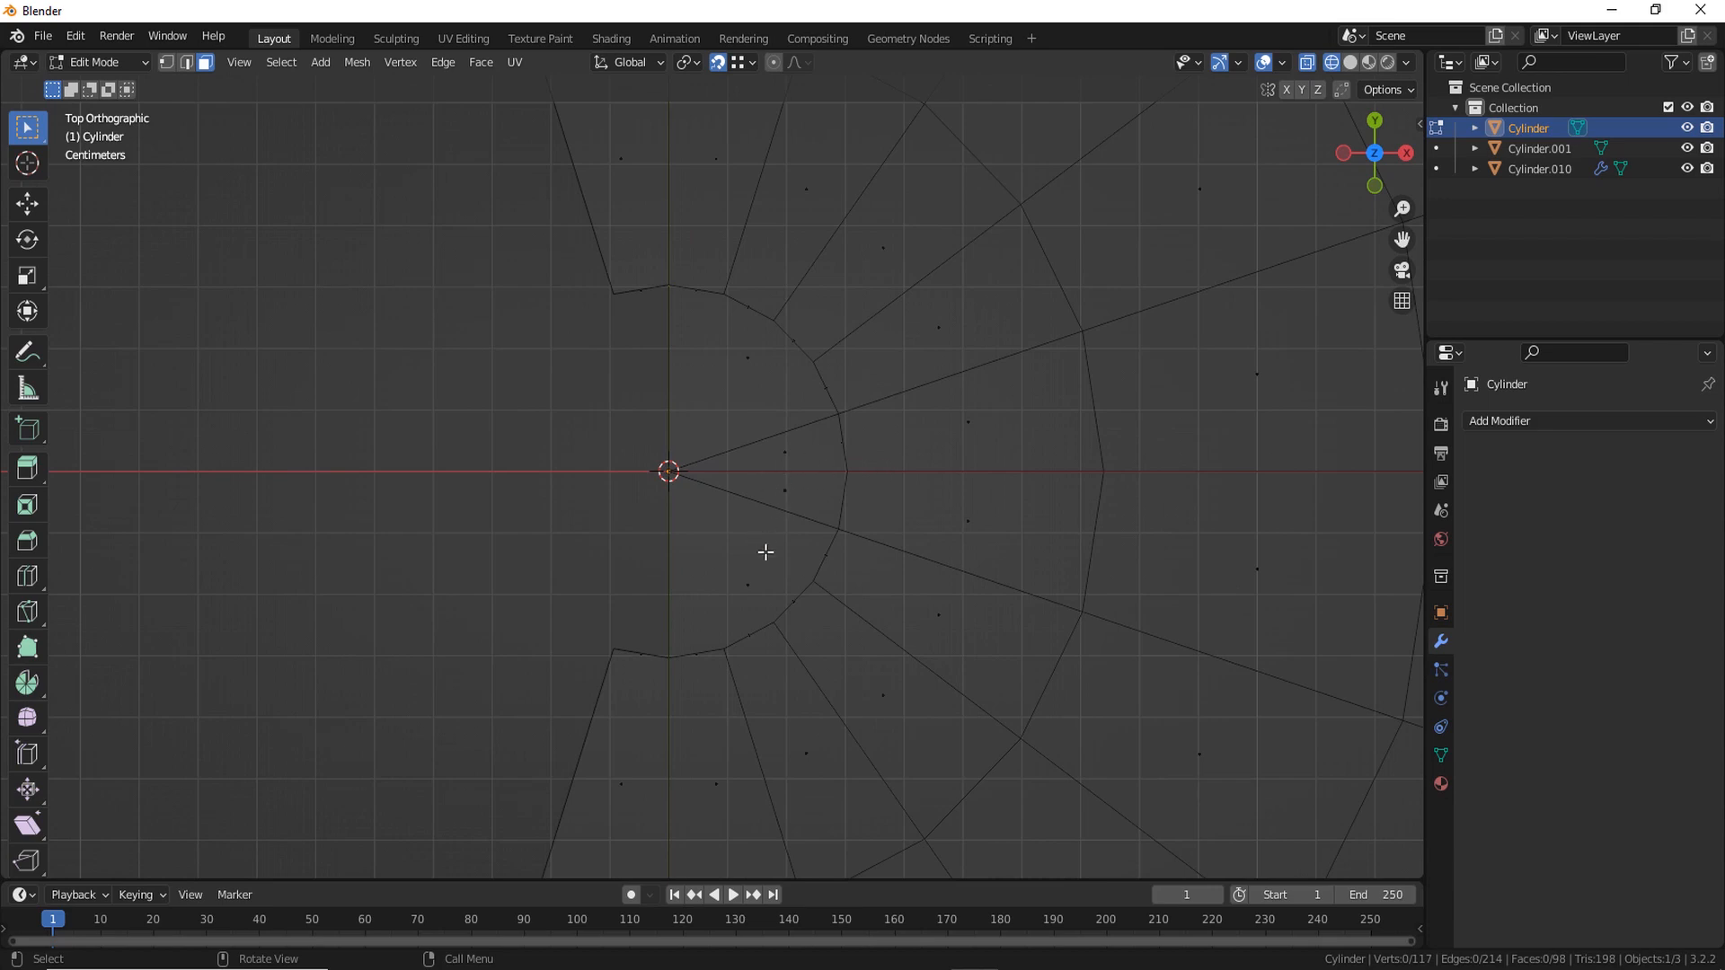
pyautogui.scroll(-2, 771, 553)
pyautogui.keyDown('shift'); pyautogui.moveTo(819, 563); pyautogui.dragTo(800, 638, button='middle'); pyautogui.keyUp('shift')
pyautogui.scroll(-2, 667, 553)
pyautogui.moveTo(692, 587); pyautogui.dragTo(832, 537, button='middle')
pyautogui.hotkey('shift', 'z')
pyautogui.moveTo(801, 660); pyautogui.dragTo(839, 670, button='middle')
pyautogui.scroll(1, 791, 611)
# Select the radial strip of faces from the centre to the outer wall on one side of the small cylinder's wedge and delete it
pyautogui.click(706, 534)
pyautogui.keyDown('shift'); pyautogui.click(709, 404); pyautogui.keyUp('shift')
pyautogui.keyDown('shift'); pyautogui.click(730, 470); pyautogui.keyUp('shift')
pyautogui.scroll(-2, 764, 544)
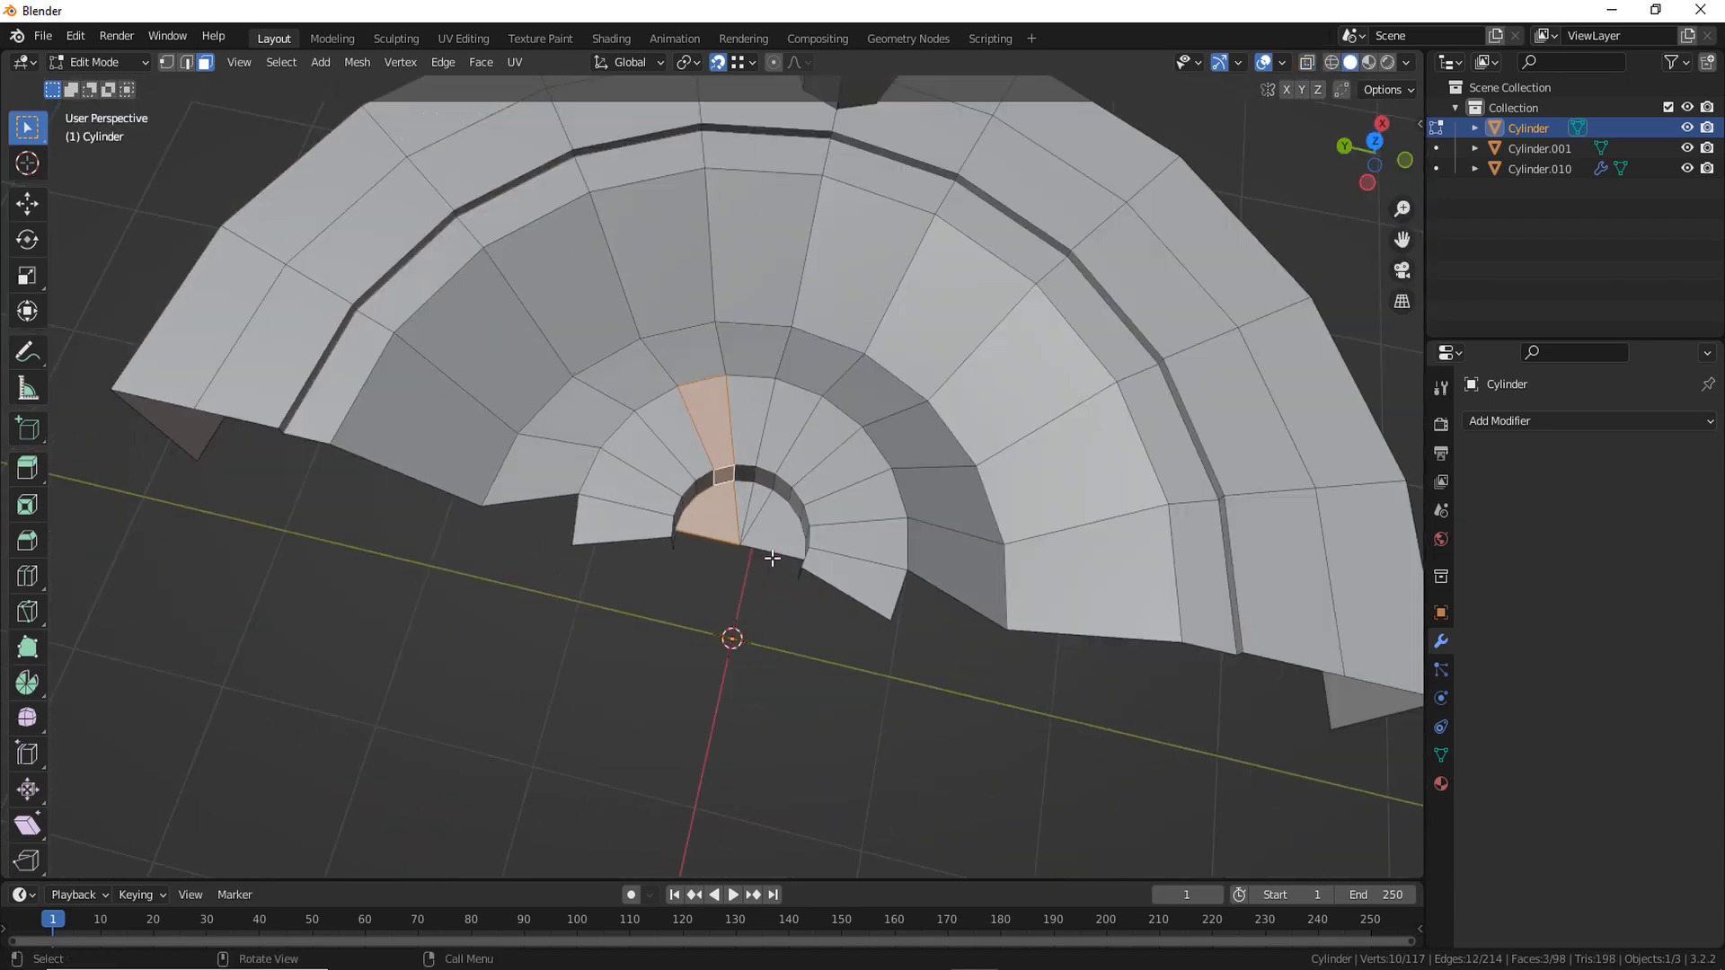
pyautogui.keyDown('shift'); pyautogui.moveTo(772, 558); pyautogui.dragTo(759, 728, button='middle'); pyautogui.keyUp('shift')
pyautogui.keyDown('shift'); pyautogui.click(674, 528); pyautogui.keyUp('shift')
pyautogui.keyDown('shift'); pyautogui.click(622, 333); pyautogui.keyUp('shift')
pyautogui.scroll(-2, 625, 359)
pyautogui.moveTo(503, 574); pyautogui.dragTo(691, 485, button='middle')
pyautogui.keyDown('ctrl'); pyautogui.click(431, 791); pyautogui.keyUp('ctrl')
pyautogui.moveTo(655, 629); pyautogui.dragTo(503, 683, button='middle')
pyautogui.press('x')
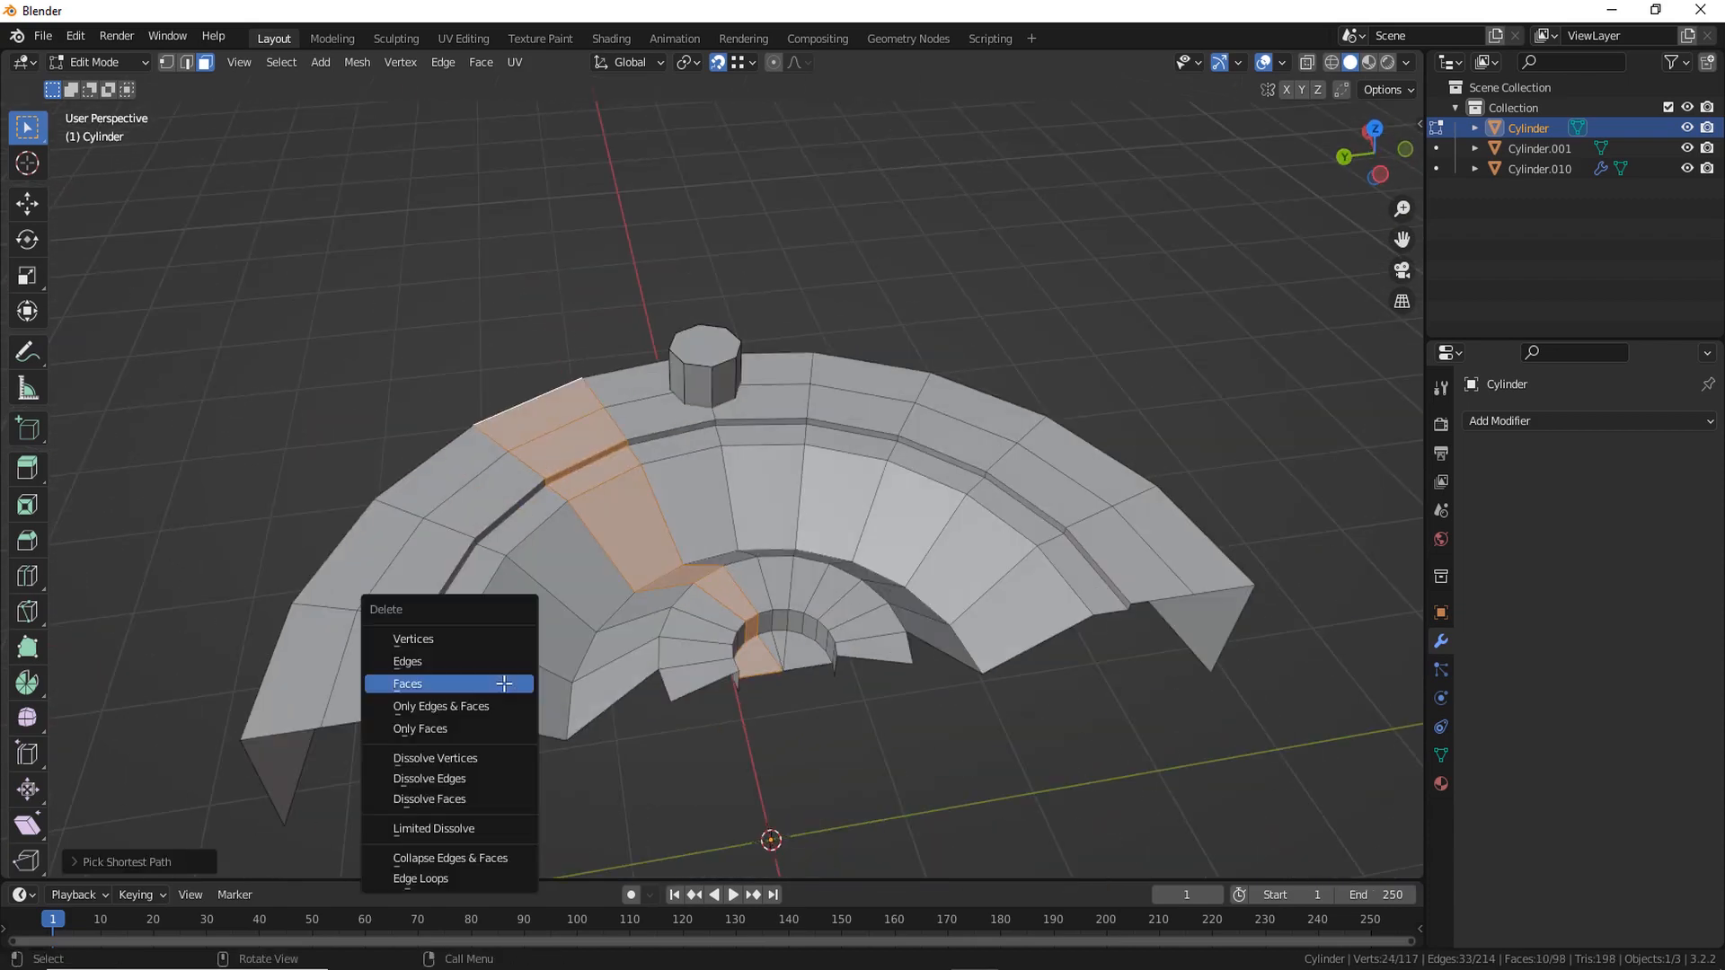
pyautogui.click(504, 683)
# Delete the matching radial strip of faces on the wedge's other side, including its piece of the recess floor
pyautogui.scroll(3, 712, 697)
pyautogui.click(690, 644)
pyautogui.scroll(-3, 701, 651)
pyautogui.moveTo(769, 655); pyautogui.dragTo(851, 761, button='middle')
pyautogui.keyDown('shift'); pyautogui.click(832, 699); pyautogui.keyUp('shift')
pyautogui.keyDown('ctrl'); pyautogui.click(843, 675); pyautogui.keyUp('ctrl')
pyautogui.scroll(2, 844, 674)
pyautogui.moveTo(846, 672); pyautogui.dragTo(975, 629, button='middle')
pyautogui.keyDown('ctrl'); pyautogui.click(936, 501); pyautogui.keyUp('ctrl')
pyautogui.moveTo(925, 504); pyautogui.dragTo(827, 544, button='middle')
pyautogui.keyDown('ctrl'); pyautogui.click(776, 590); pyautogui.keyUp('ctrl')
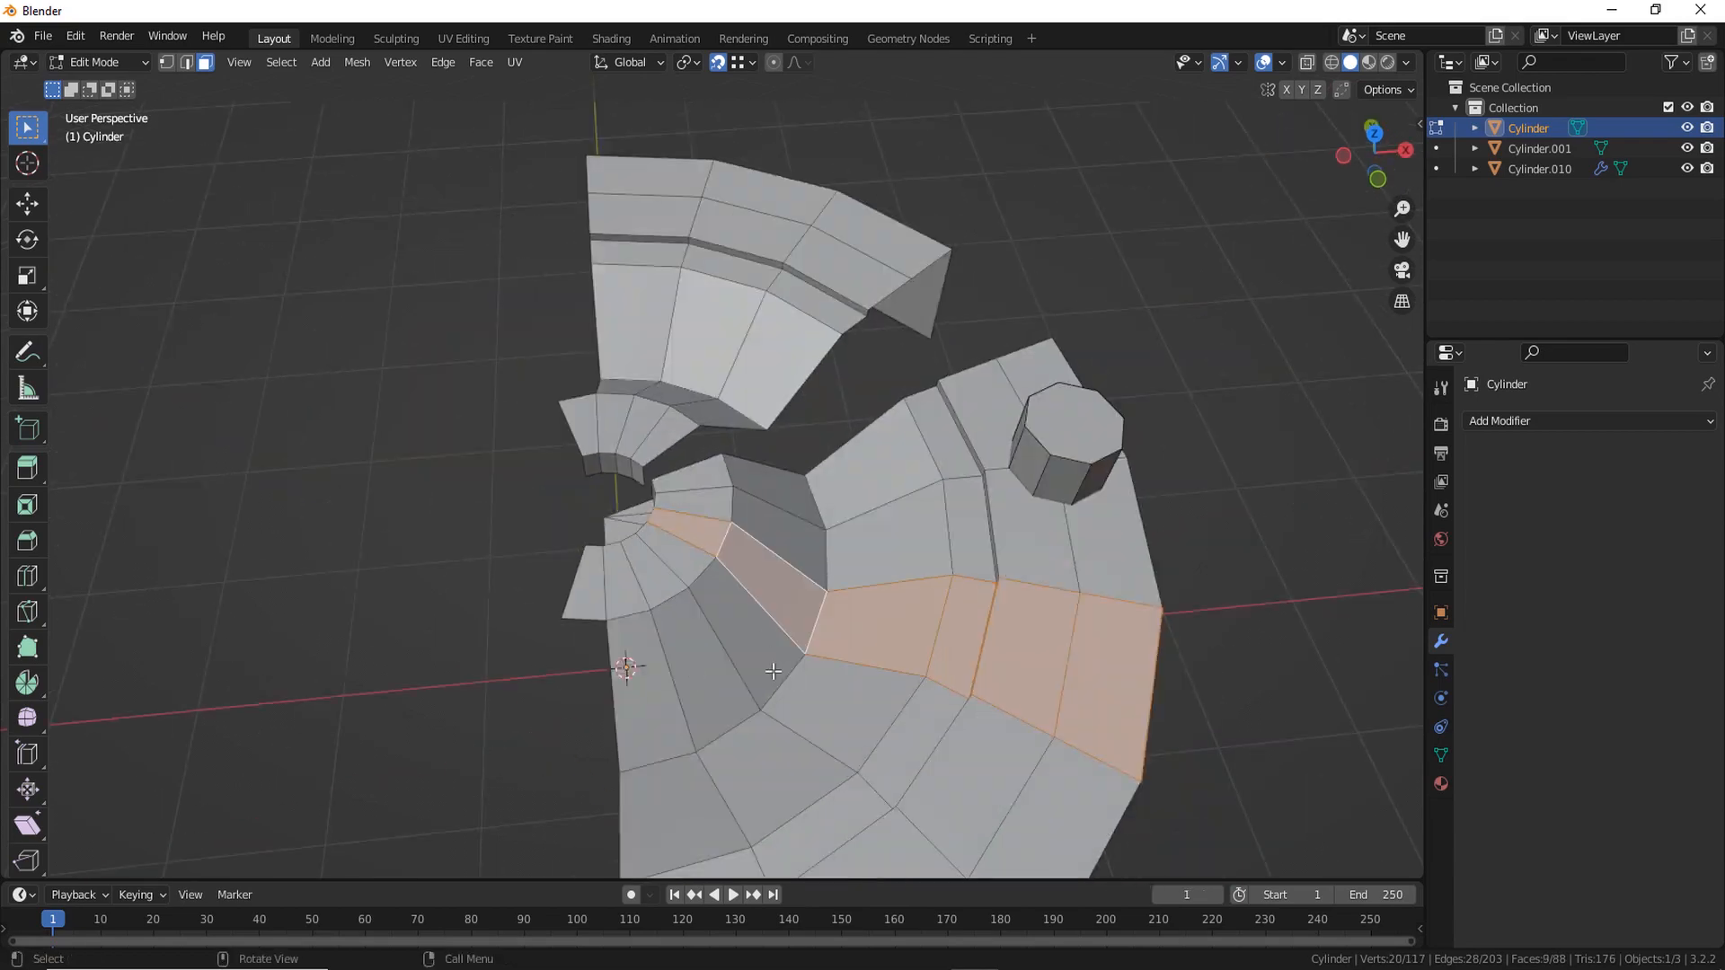
pyautogui.keyDown('ctrl'); pyautogui.click(762, 707); pyautogui.keyUp('ctrl')
pyautogui.moveTo(773, 671)
pyautogui.mouseDown(button='middle')
pyautogui.moveTo(1051, 620)
pyautogui.moveTo(936, 682)
pyautogui.moveTo(768, 701)
pyautogui.mouseUp(button='middle')
pyautogui.keyDown('ctrl'); pyautogui.click(797, 665); pyautogui.keyUp('ctrl')
pyautogui.keyDown('ctrl'); pyautogui.click(817, 673); pyautogui.keyUp('ctrl')
pyautogui.keyDown('ctrl'); pyautogui.click(835, 696); pyautogui.keyUp('ctrl')
pyautogui.press('x')
pyautogui.click(837, 705)
# Select each linked leftover piece beside the two-segment wedge and delete its faces
pyautogui.press('l')
pyautogui.press('x')
pyautogui.click(862, 516)
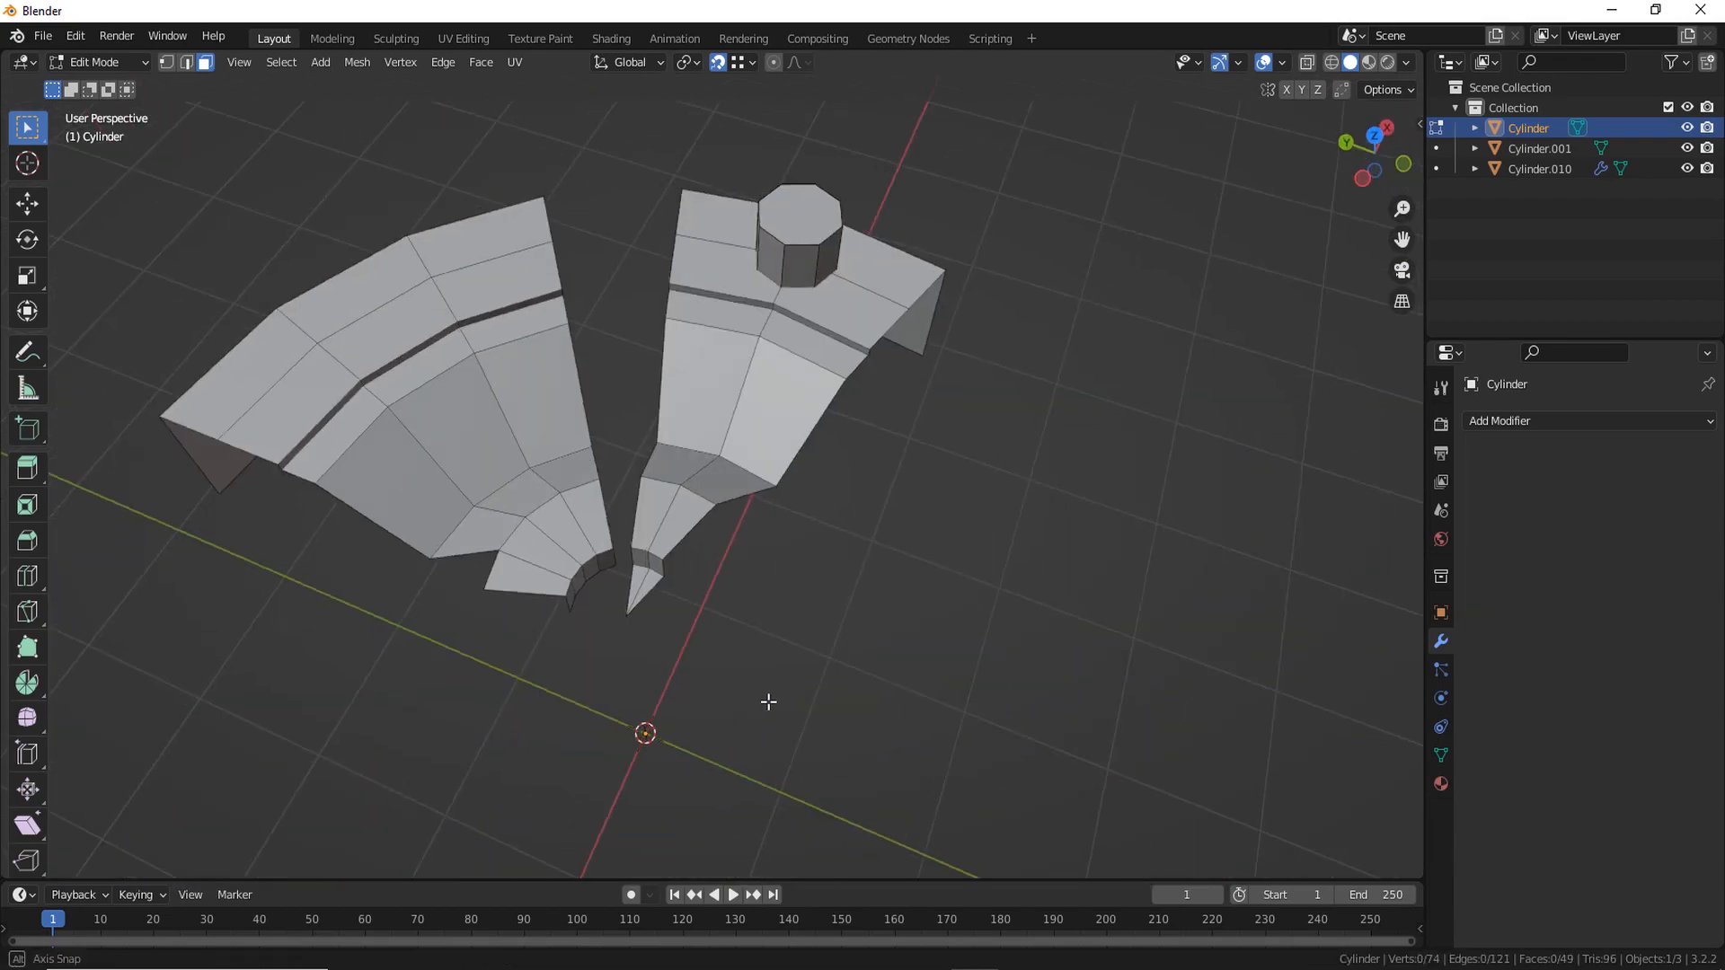
pyautogui.press('l')
pyautogui.press('x')
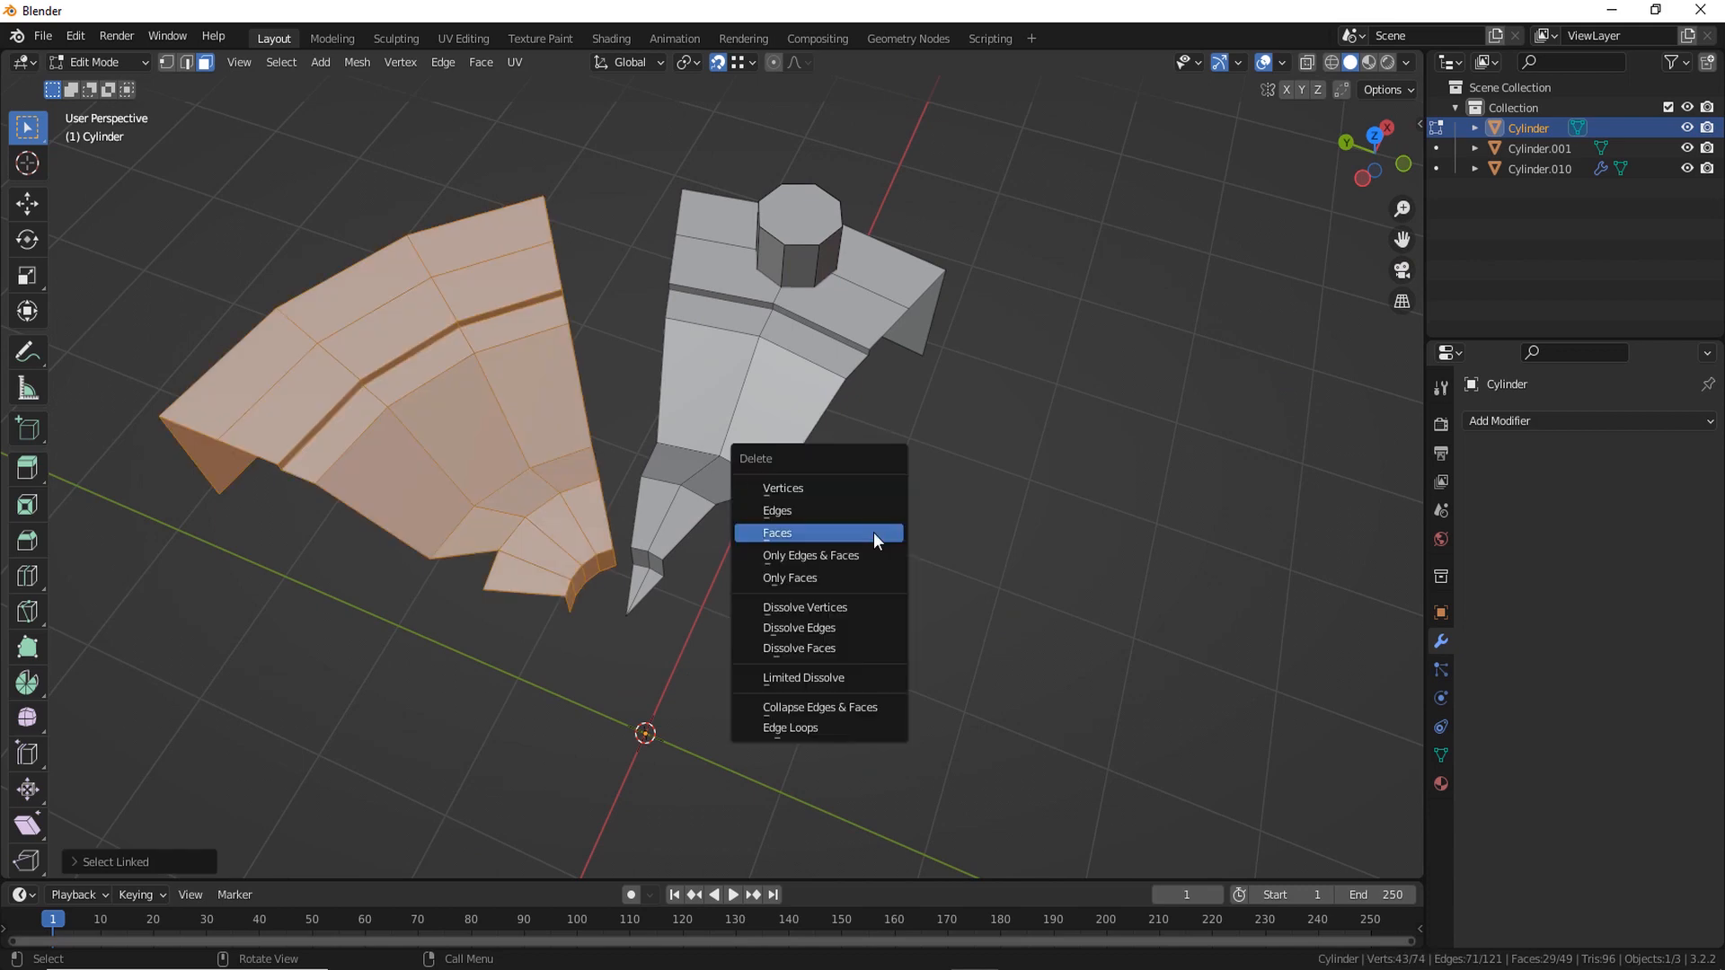
pyautogui.click(875, 534)
# Return to Object Mode and keep the two-segment wedge selected
pyautogui.scroll(-2, 862, 701)
pyautogui.scroll(2, 862, 700)
pyautogui.moveTo(854, 694); pyautogui.dragTo(763, 566, button='middle')
pyautogui.press('Tab')
pyautogui.scroll(-2, 836, 670)
pyautogui.click(811, 677)
pyautogui.moveTo(812, 678); pyautogui.dragTo(811, 737, button='middle')
pyautogui.scroll(2, 808, 512)
pyautogui.scroll(1, 814, 566)
pyautogui.click(859, 663)
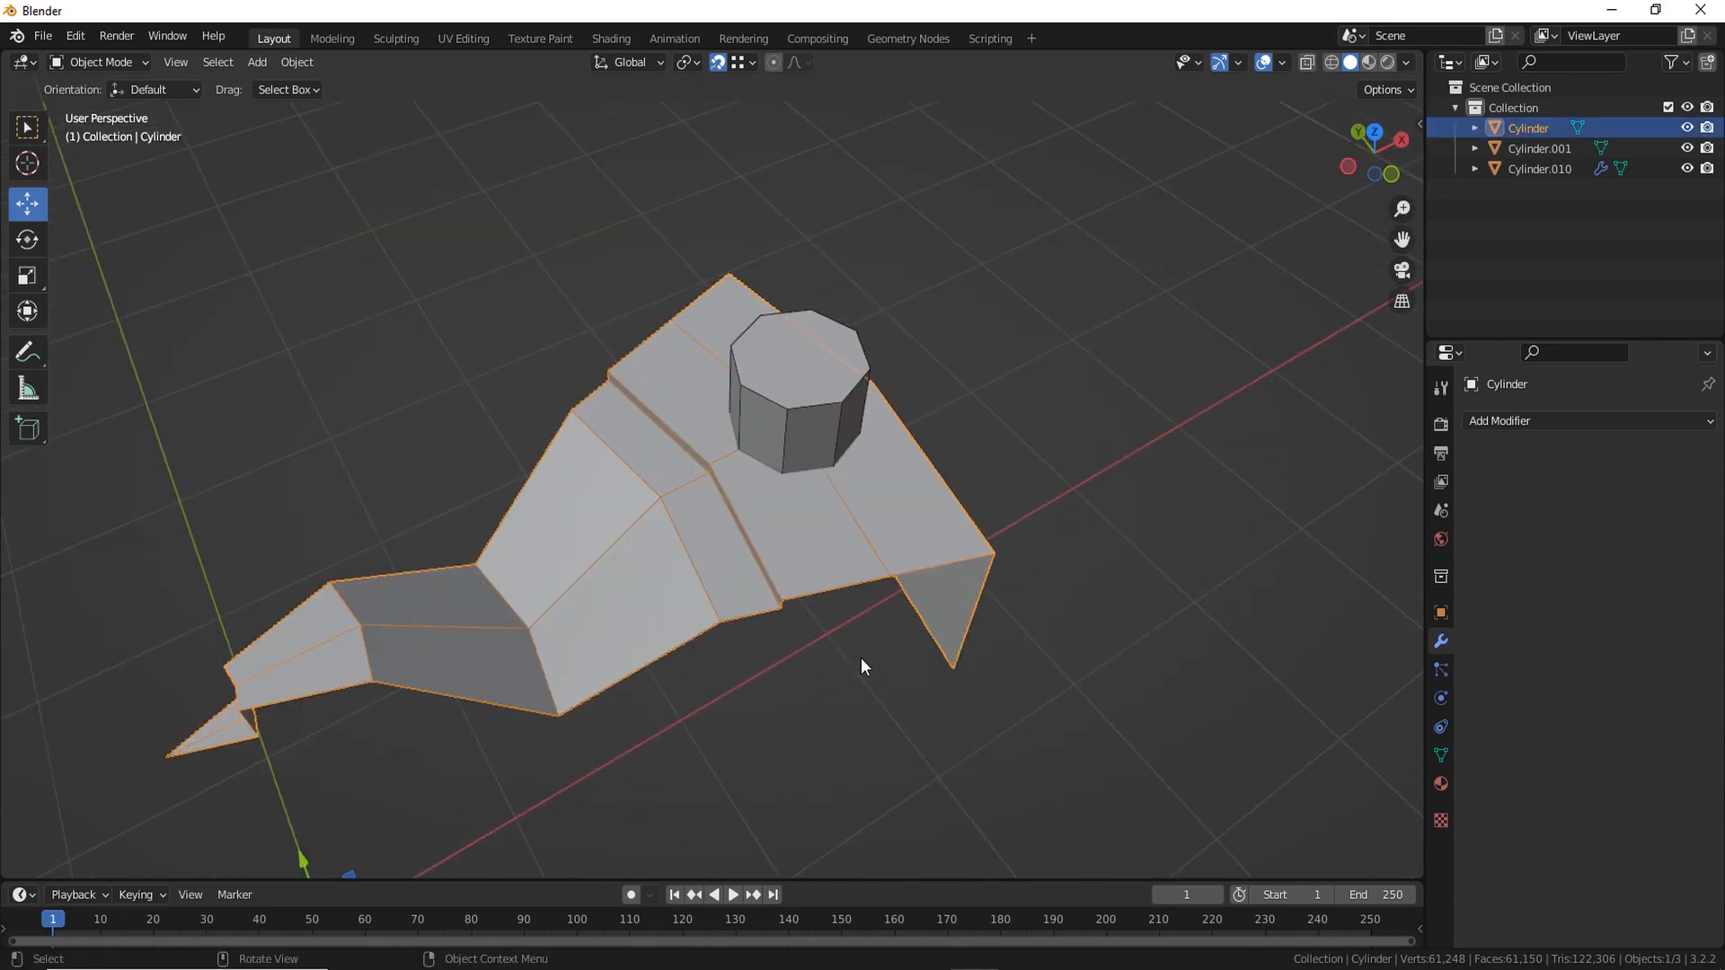
# Add a Boolean Difference modifier to the wedge with the small cylinder as the cutting object
pyautogui.click(1631, 420)
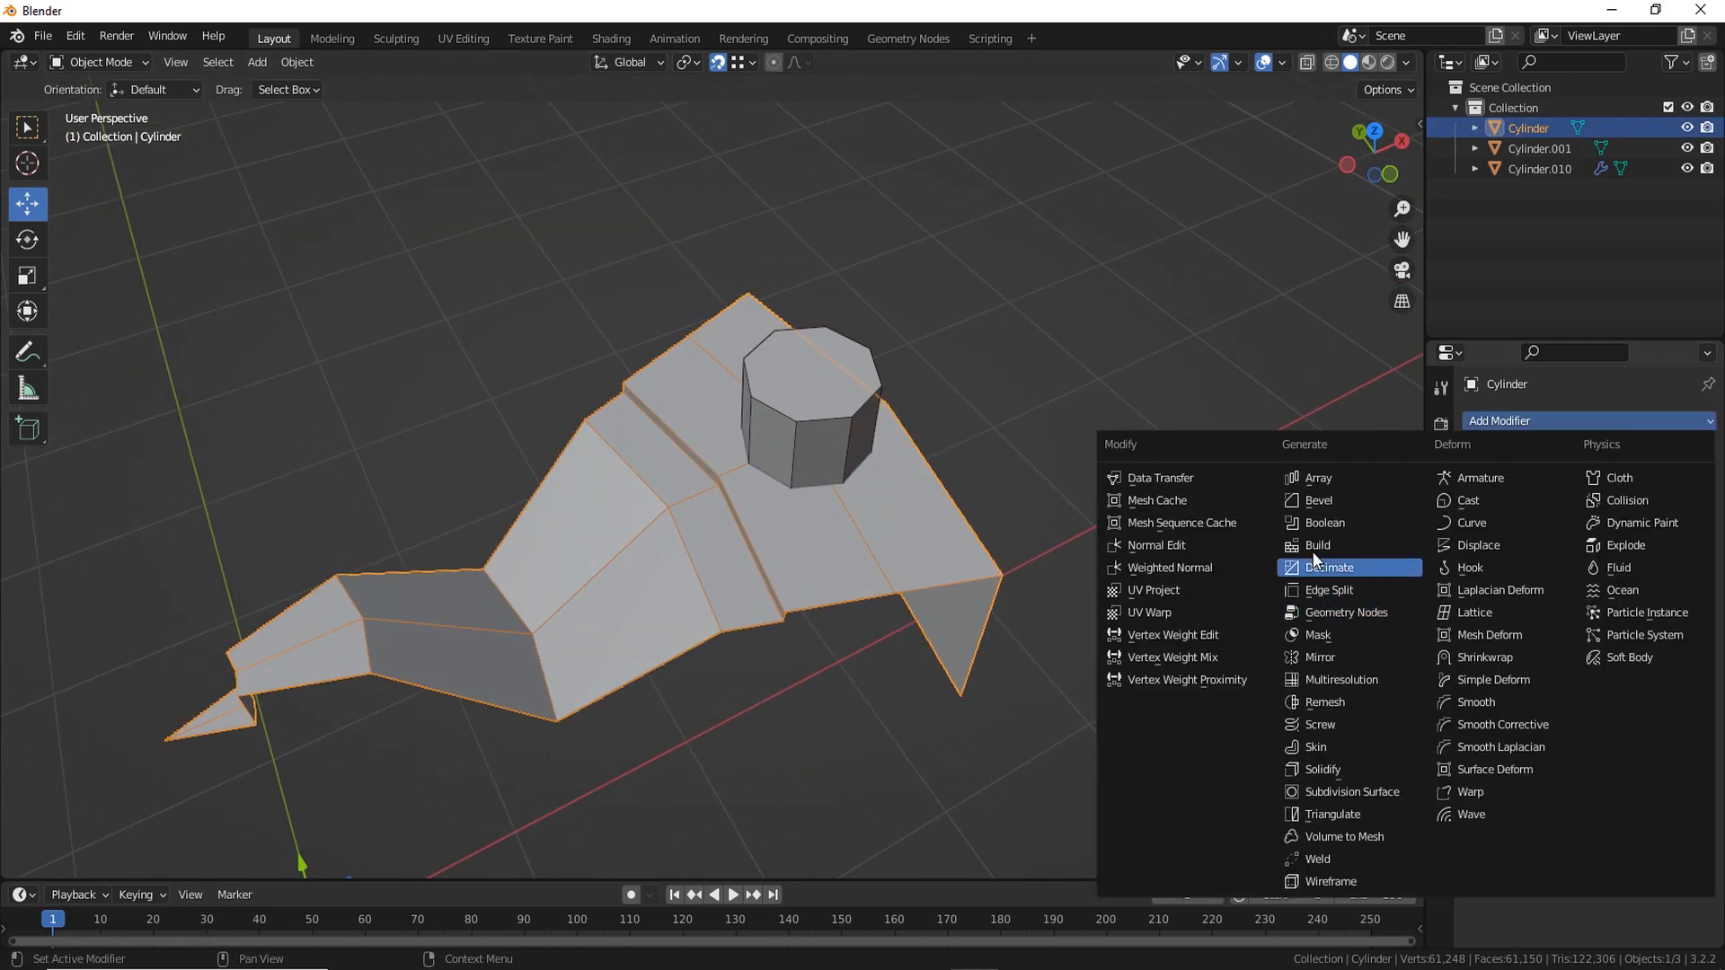
pyautogui.click(1339, 522)
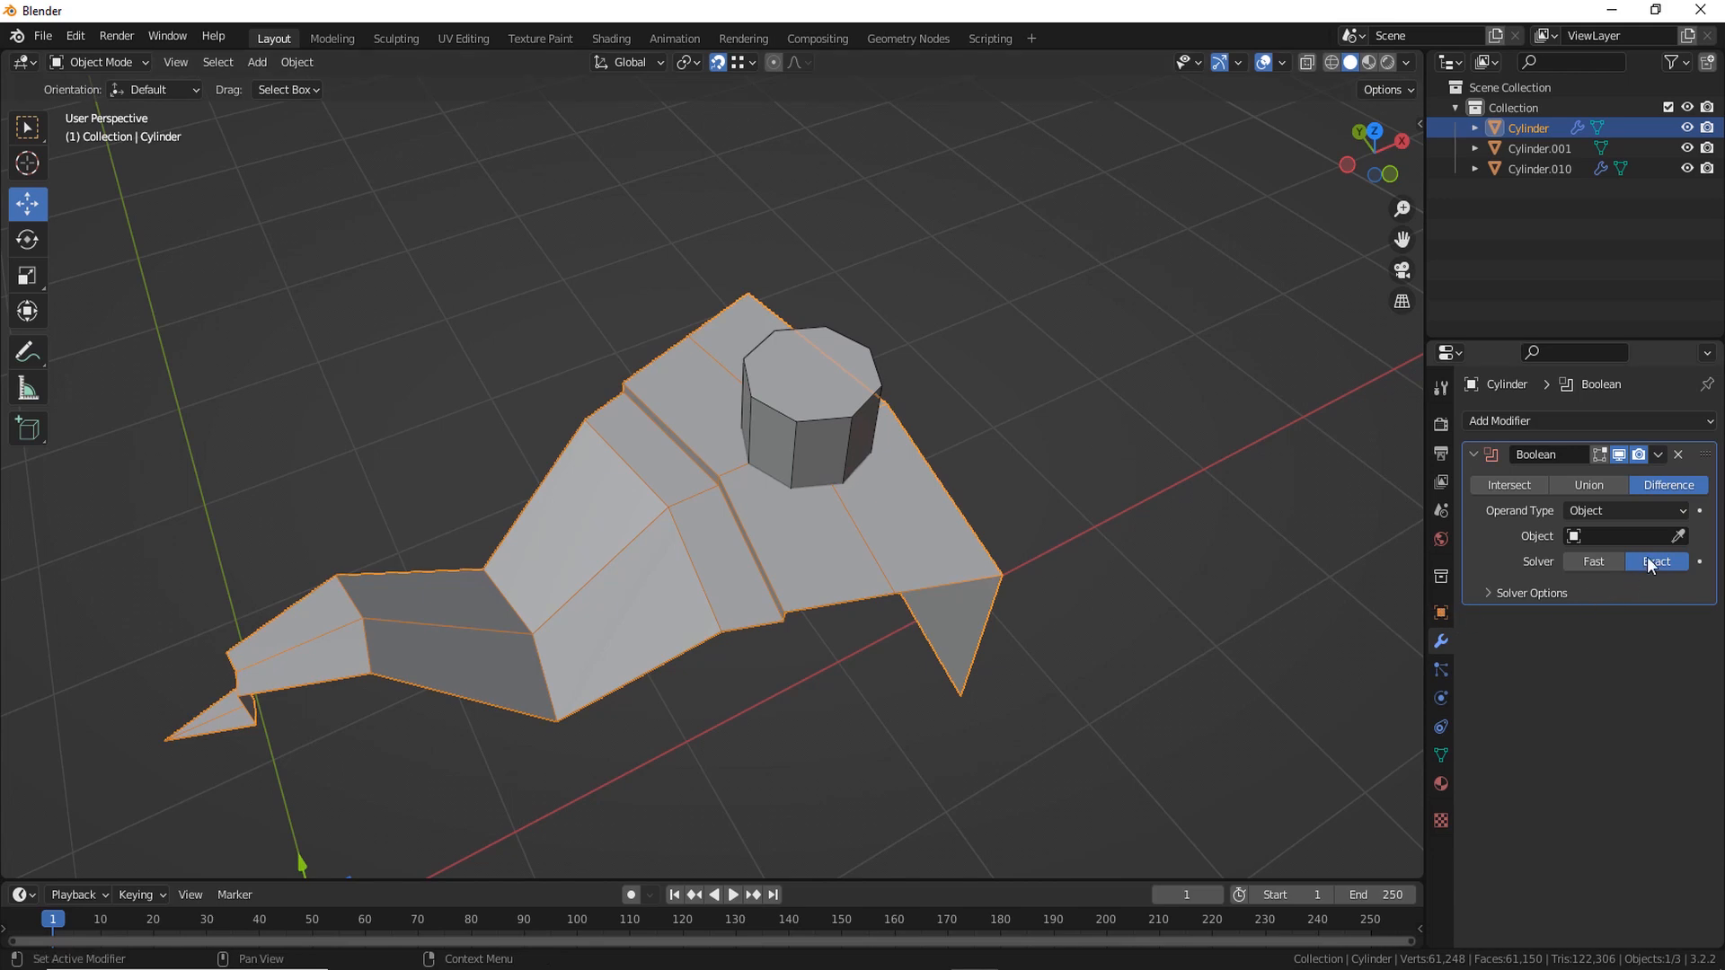
pyautogui.click(1678, 536)
pyautogui.click(840, 422)
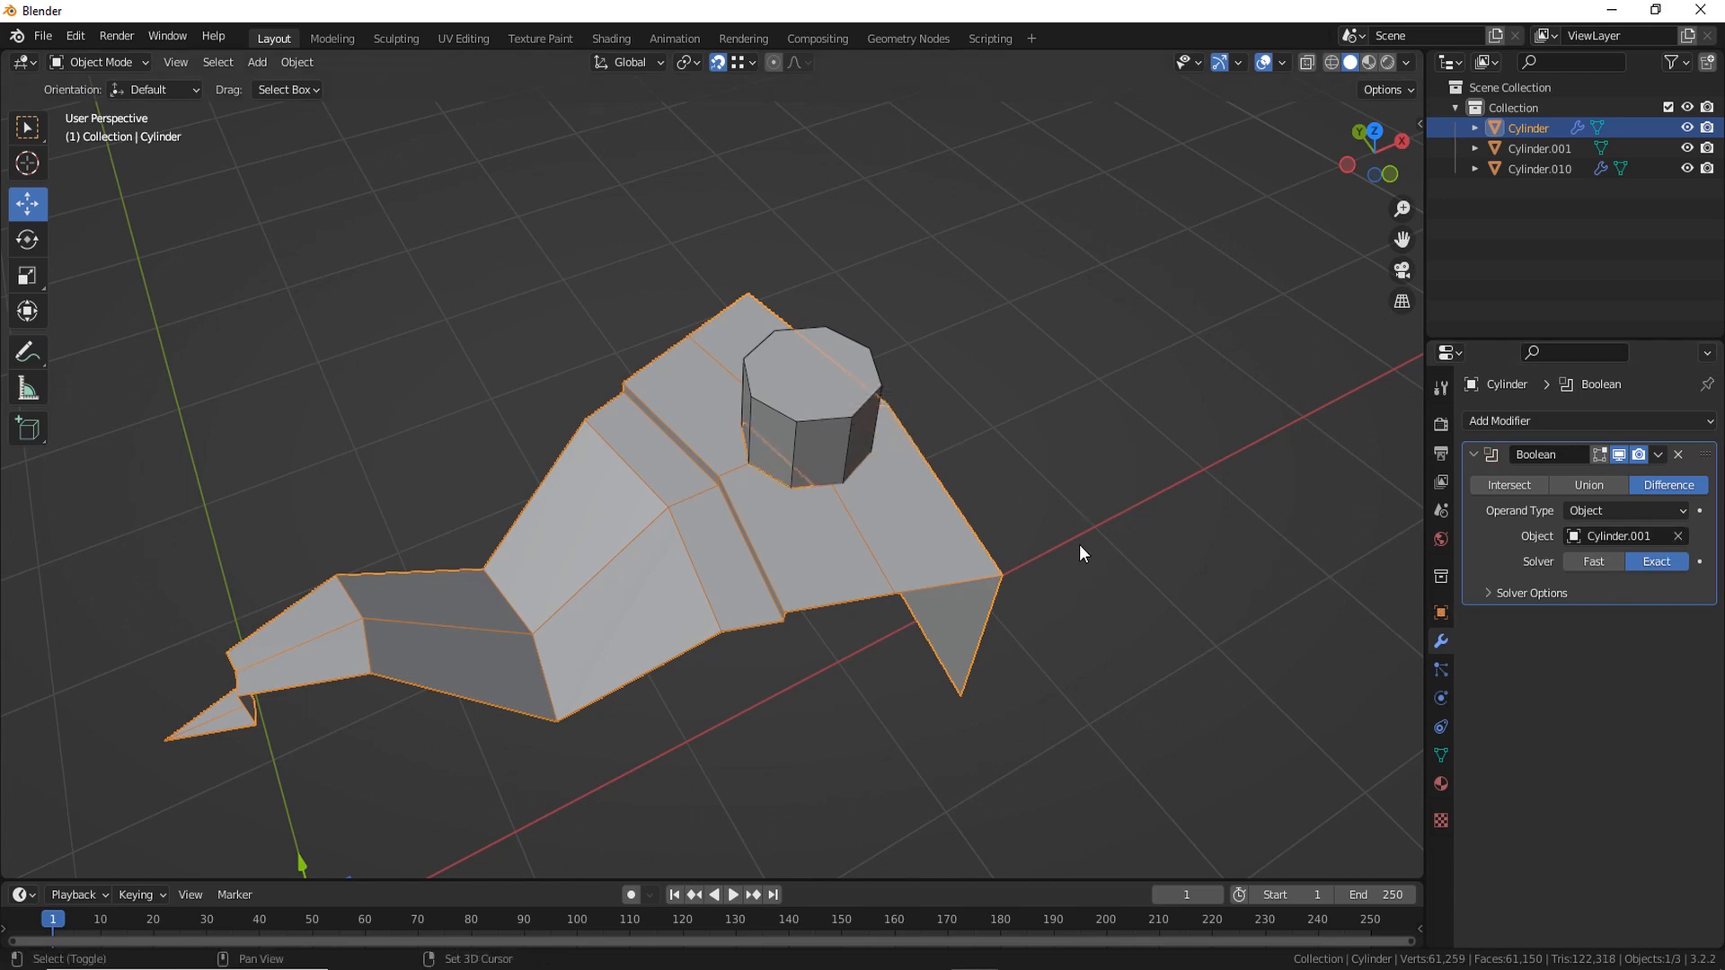
# Set the Boolean solver to Fast, check the cut from the side and apply the modifier
pyautogui.keyDown('shift'); pyautogui.moveTo(1079, 545); pyautogui.dragTo(1081, 562, button='middle'); pyautogui.keyUp('shift')
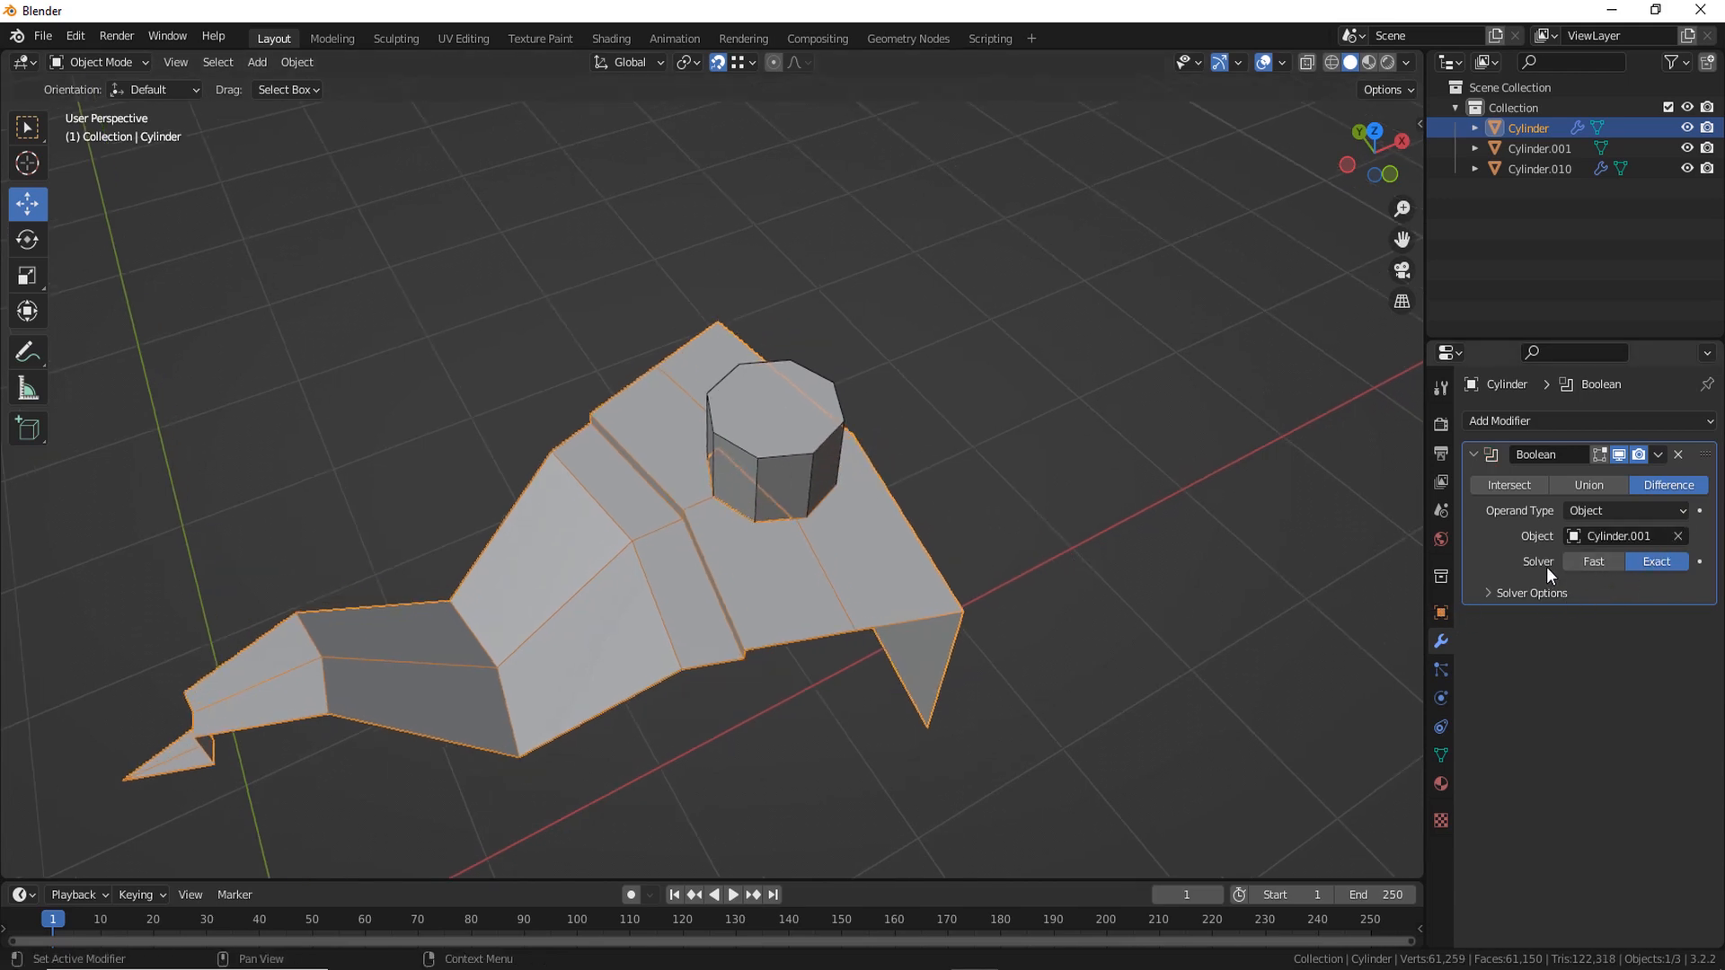
pyautogui.click(1603, 564)
pyautogui.moveTo(857, 442); pyautogui.dragTo(815, 780, button='middle')
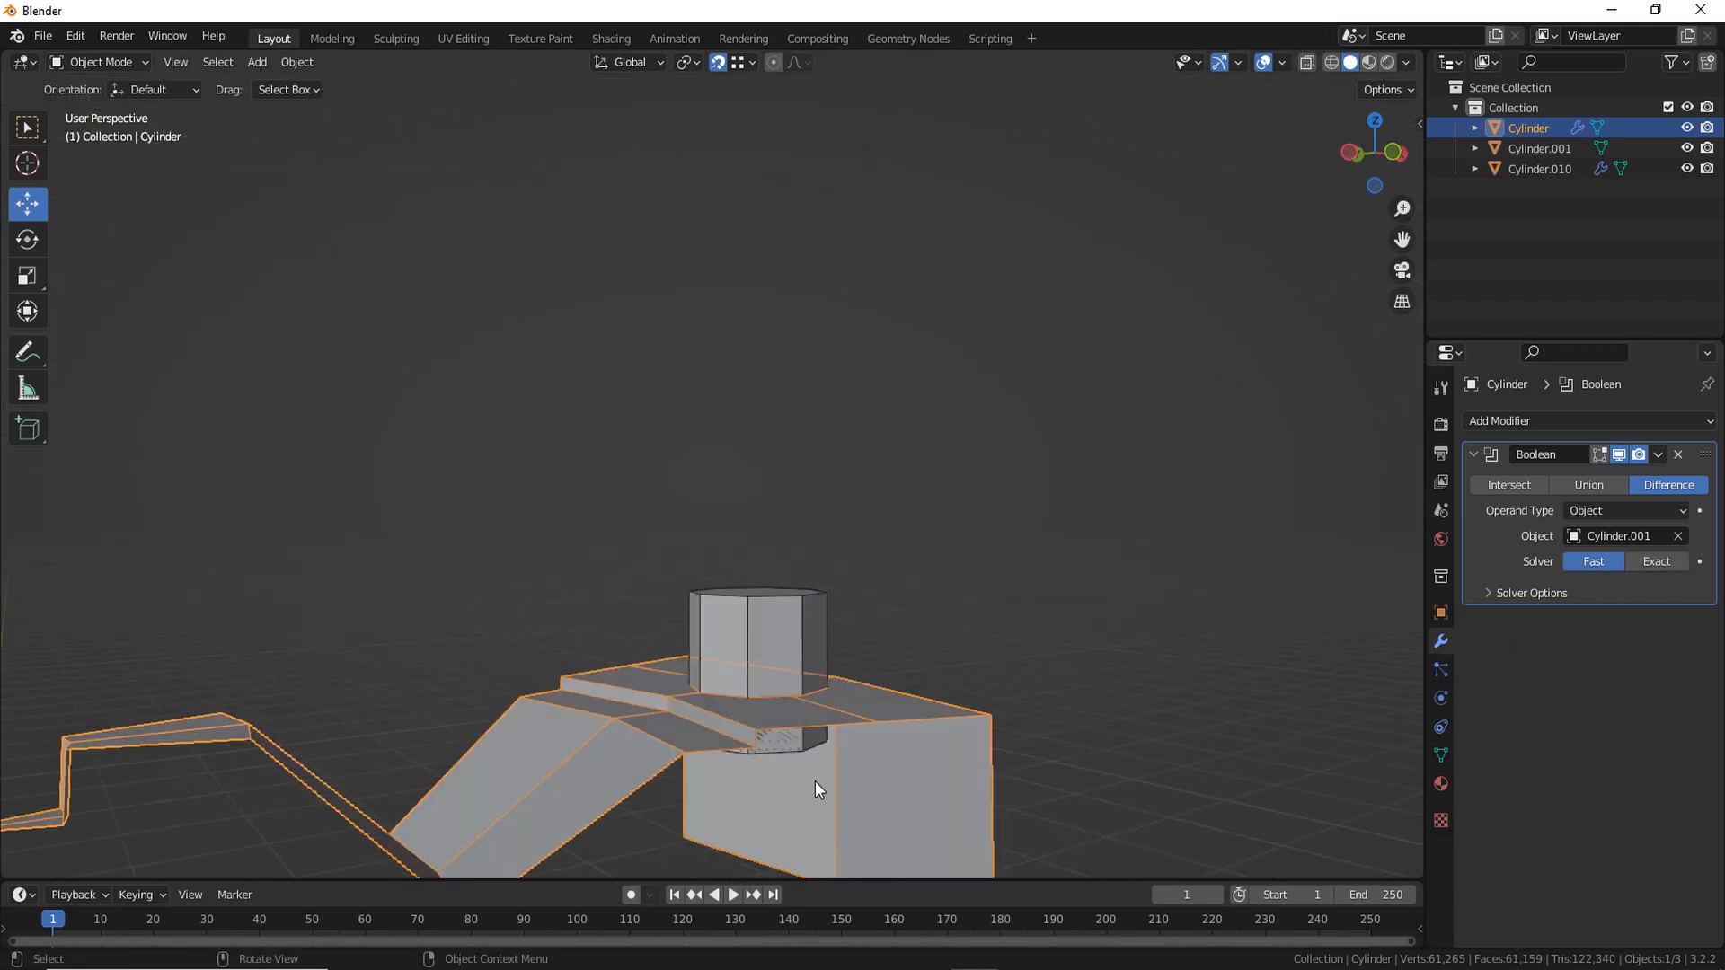
pyautogui.moveTo(868, 707); pyautogui.dragTo(903, 692, button='middle')
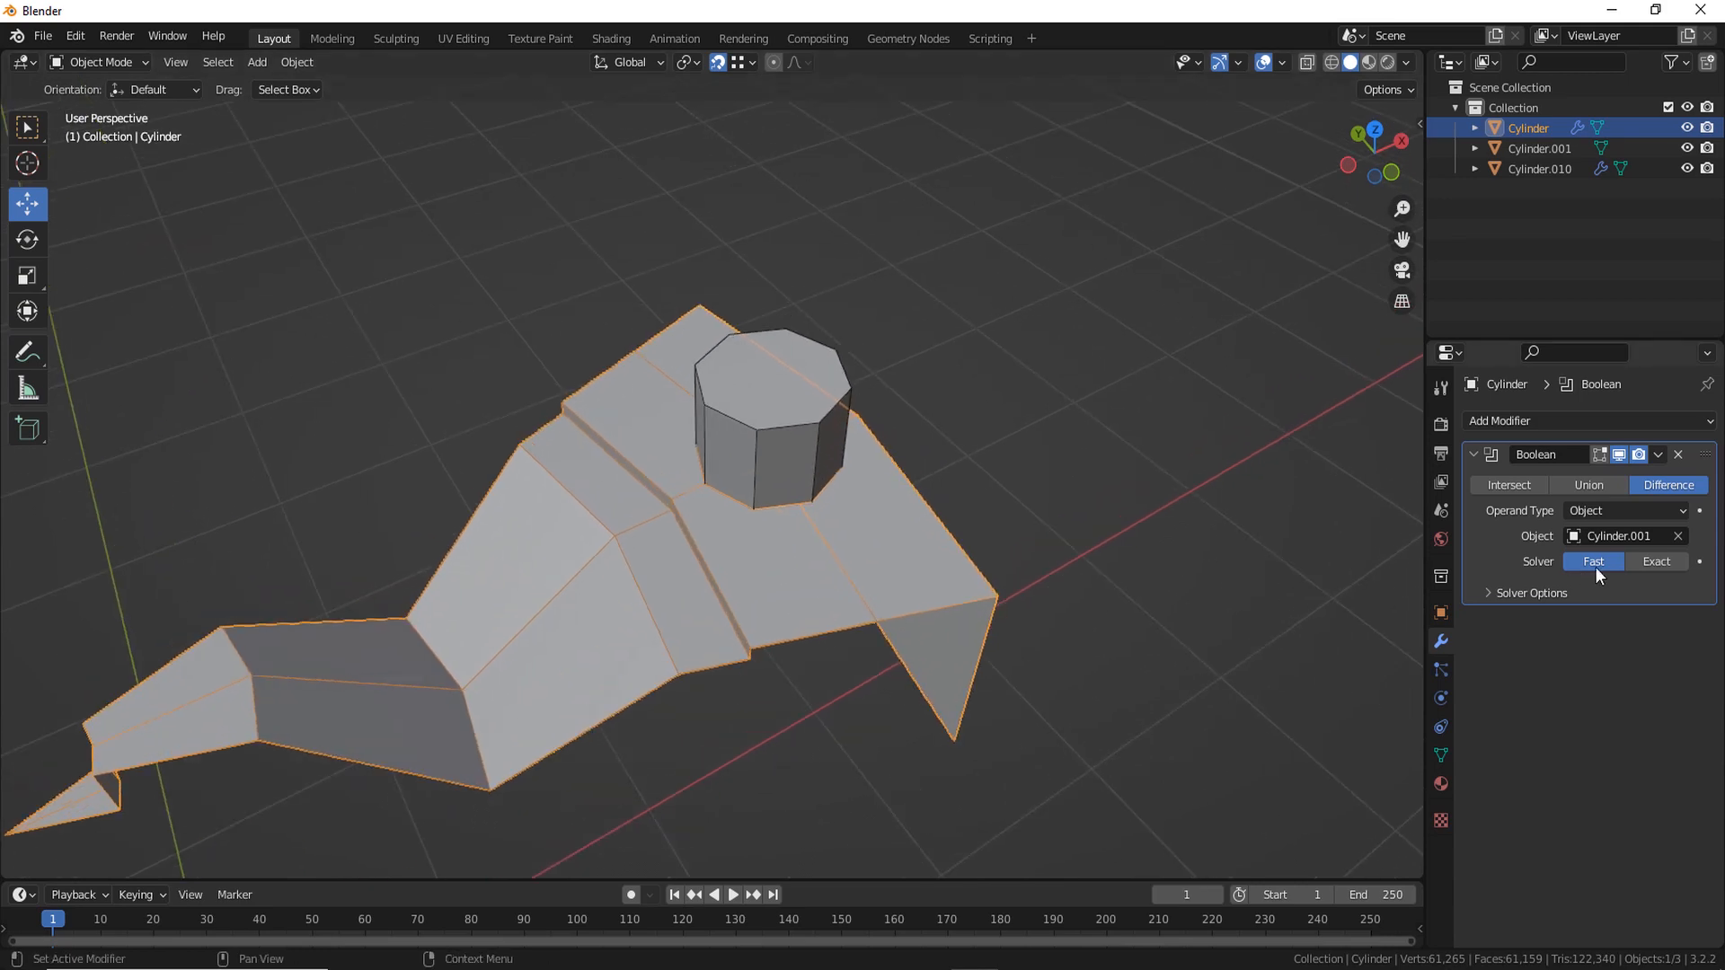
pyautogui.click(1659, 454)
pyautogui.click(1598, 470)
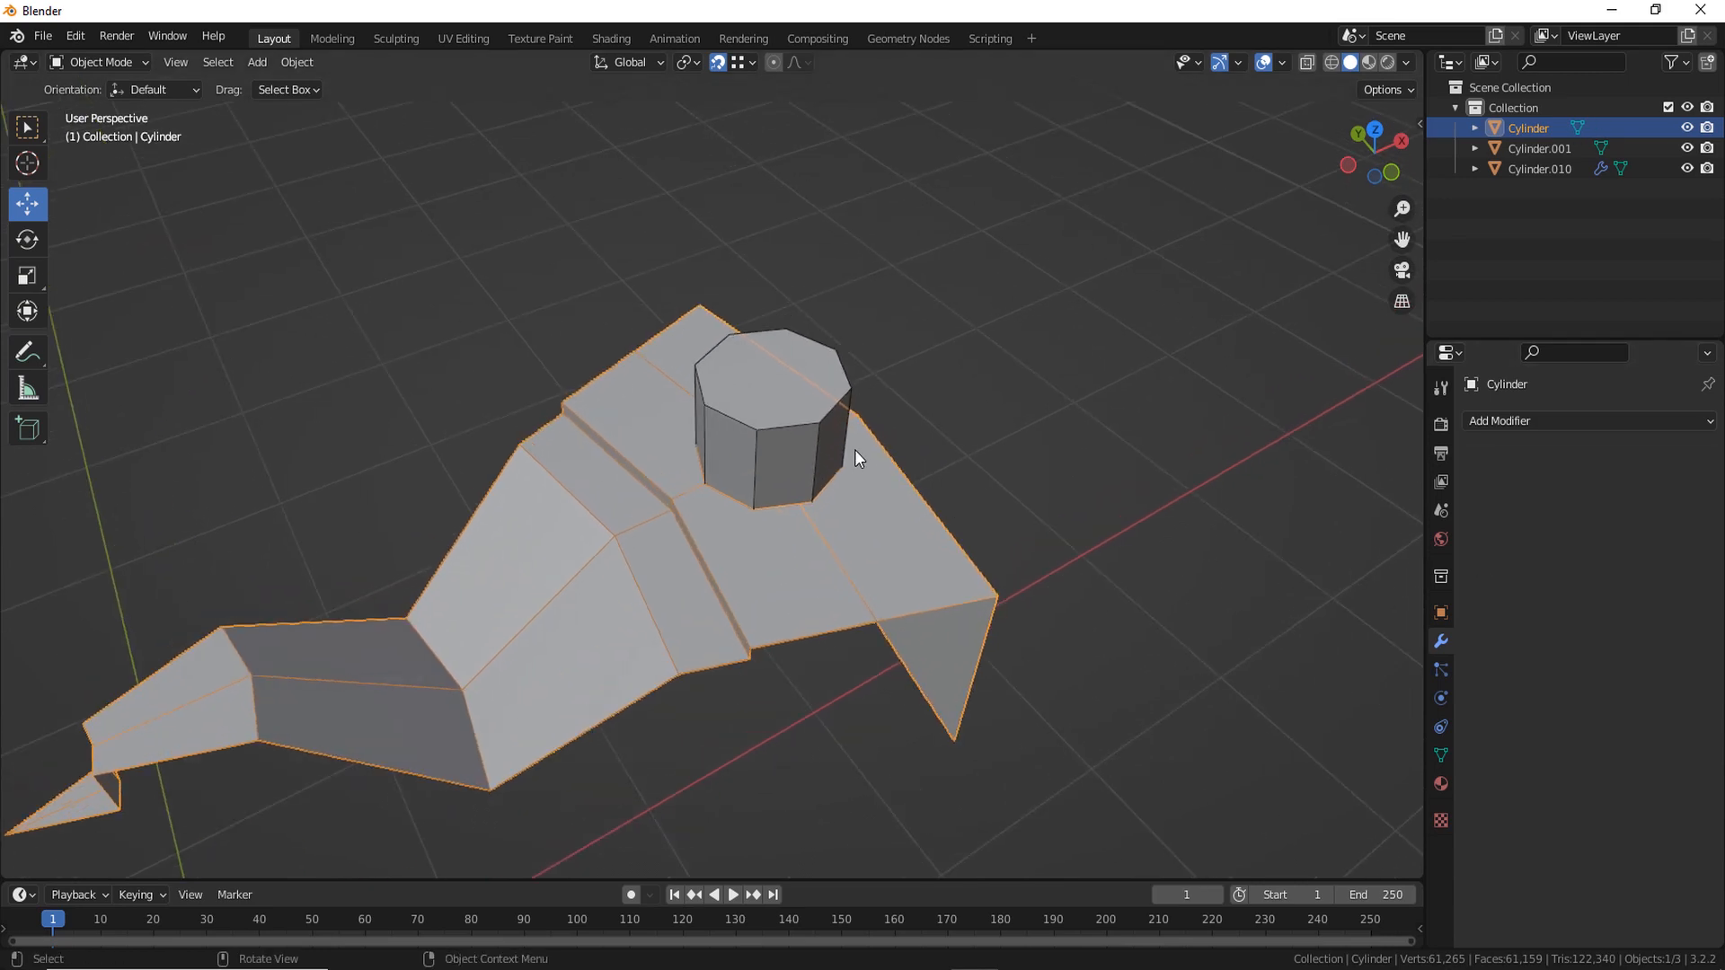
# Move the small cylinder clear of the wedge and open the wedge in Edit Mode at the cut hole
pyautogui.click(800, 453)
pyautogui.moveTo(837, 410); pyautogui.dragTo(1327, 294)
pyautogui.scroll(-2, 1001, 632)
pyautogui.moveTo(1001, 632); pyautogui.dragTo(988, 737, button='middle')
pyautogui.scroll(1, 861, 585)
pyautogui.keyDown('shift'); pyautogui.moveTo(847, 575); pyautogui.dragTo(742, 642, button='middle'); pyautogui.keyUp('shift')
pyautogui.scroll(3, 809, 640)
pyautogui.click(909, 639)
pyautogui.press('Tab')
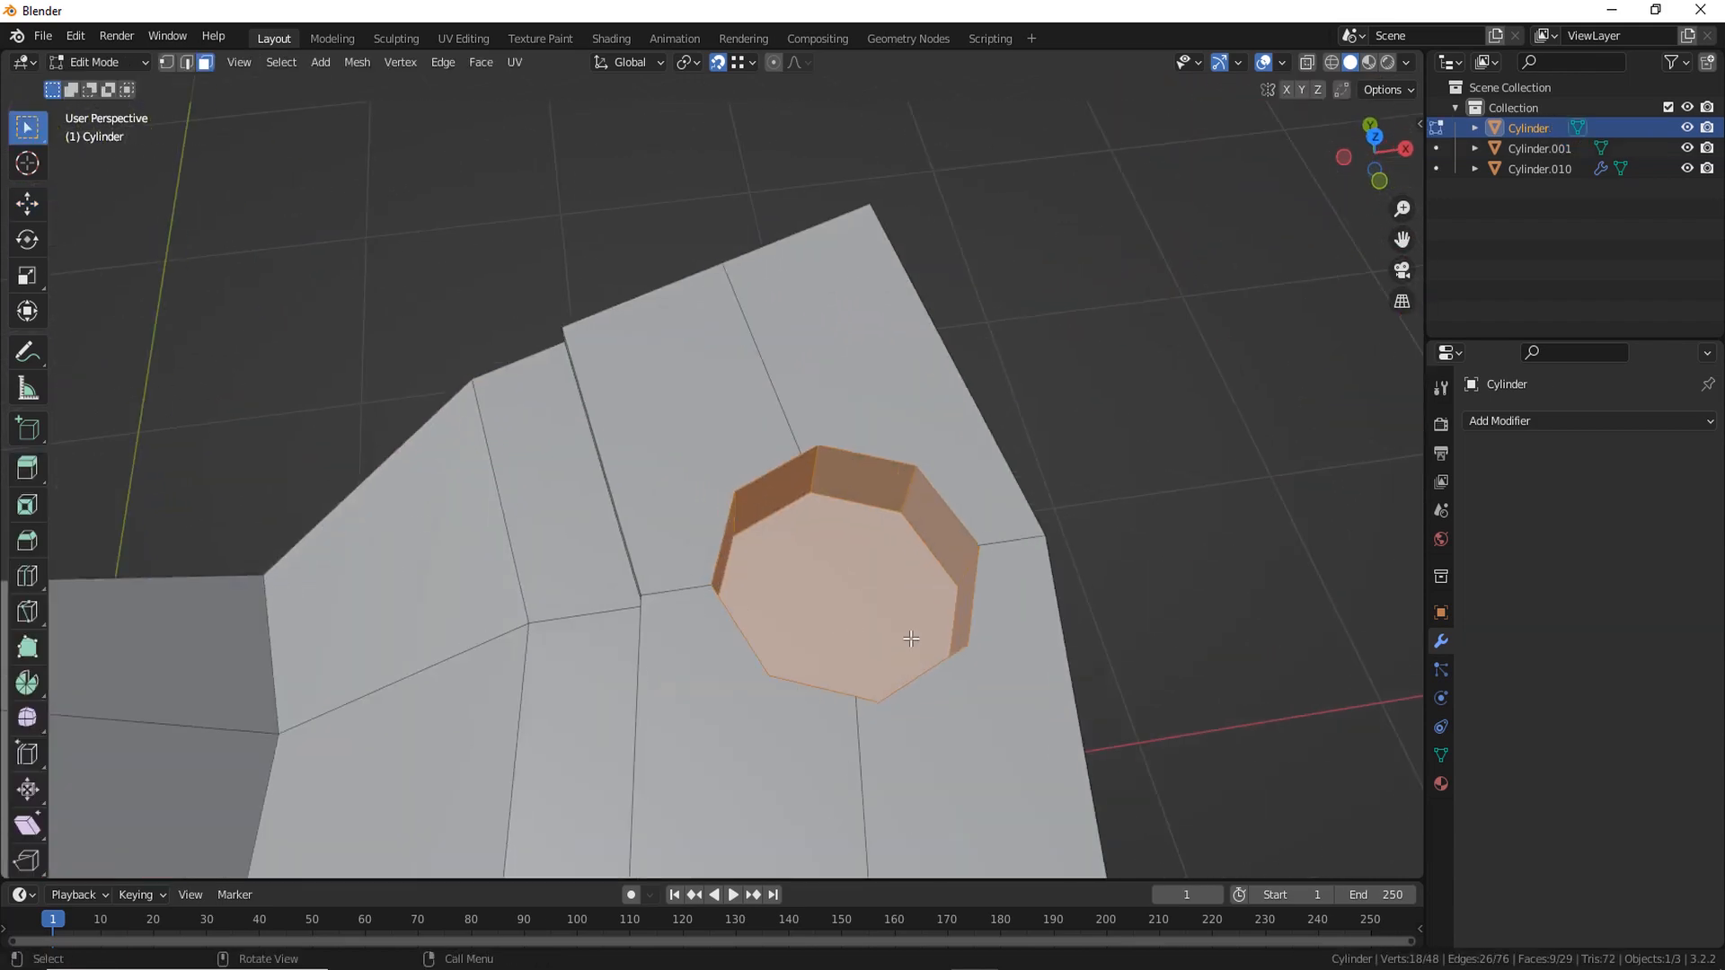
# Merge the two stray edge-end vertices beside the hole into their adjacent hole corners, collapsing each pair at the last selected vertex
pyautogui.press('1')
pyautogui.scroll(3, 809, 539)
pyautogui.click(701, 435)
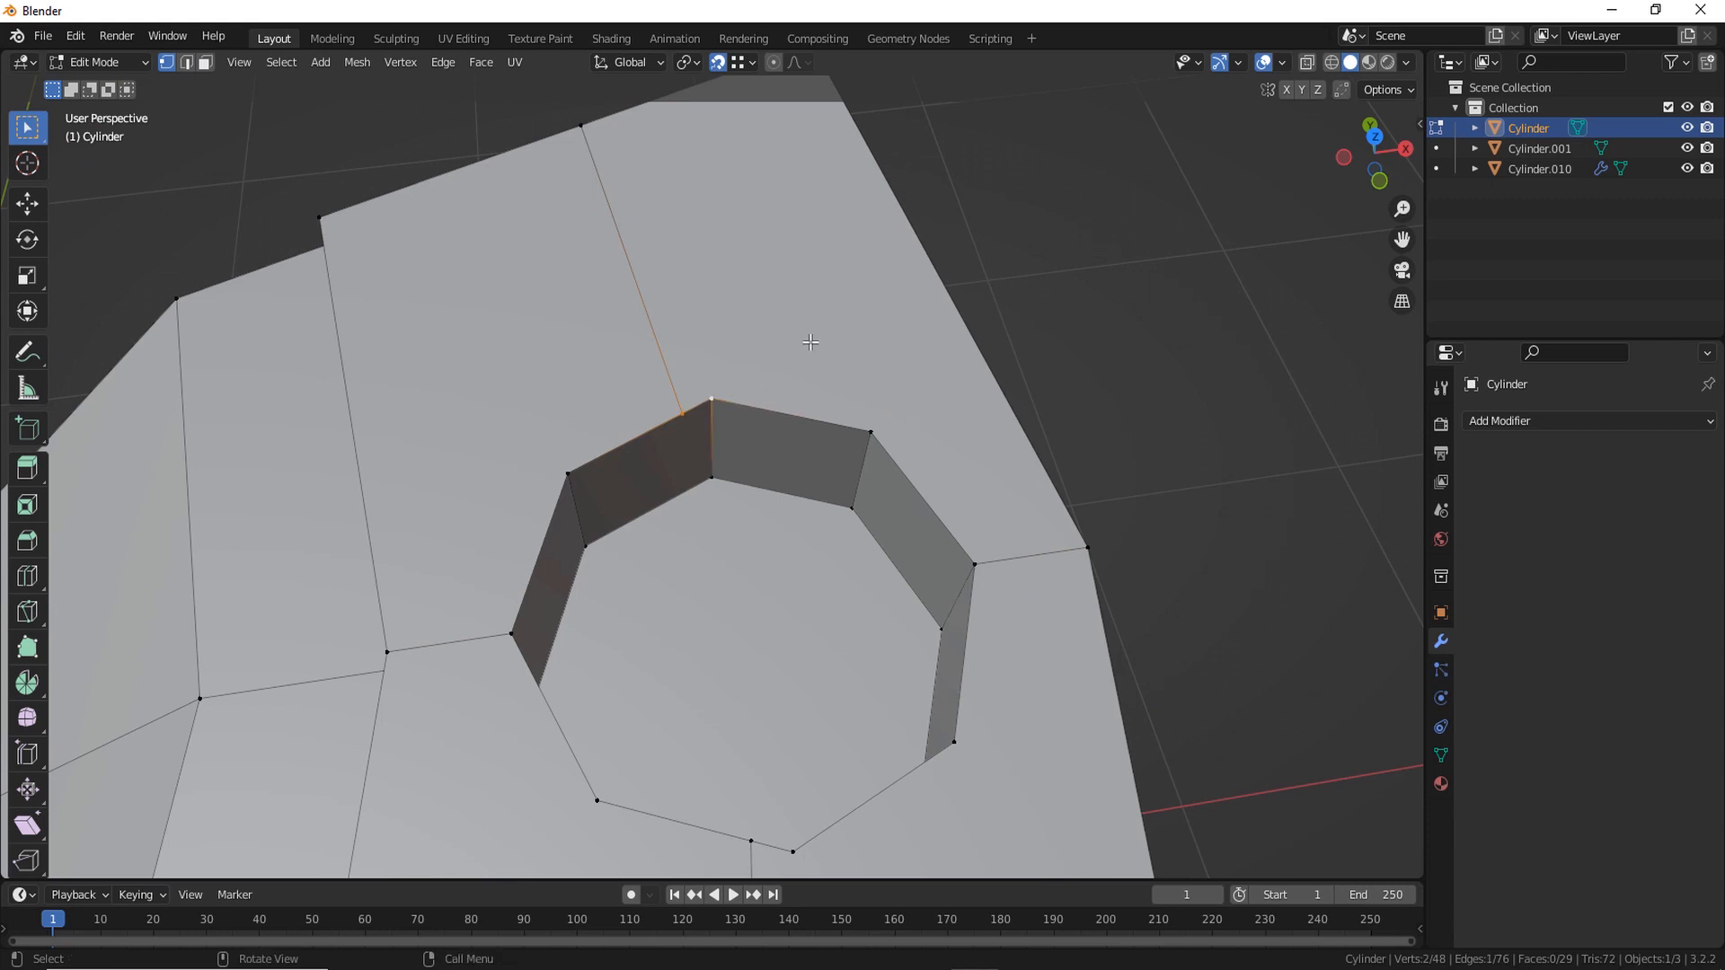
pyautogui.press('m')
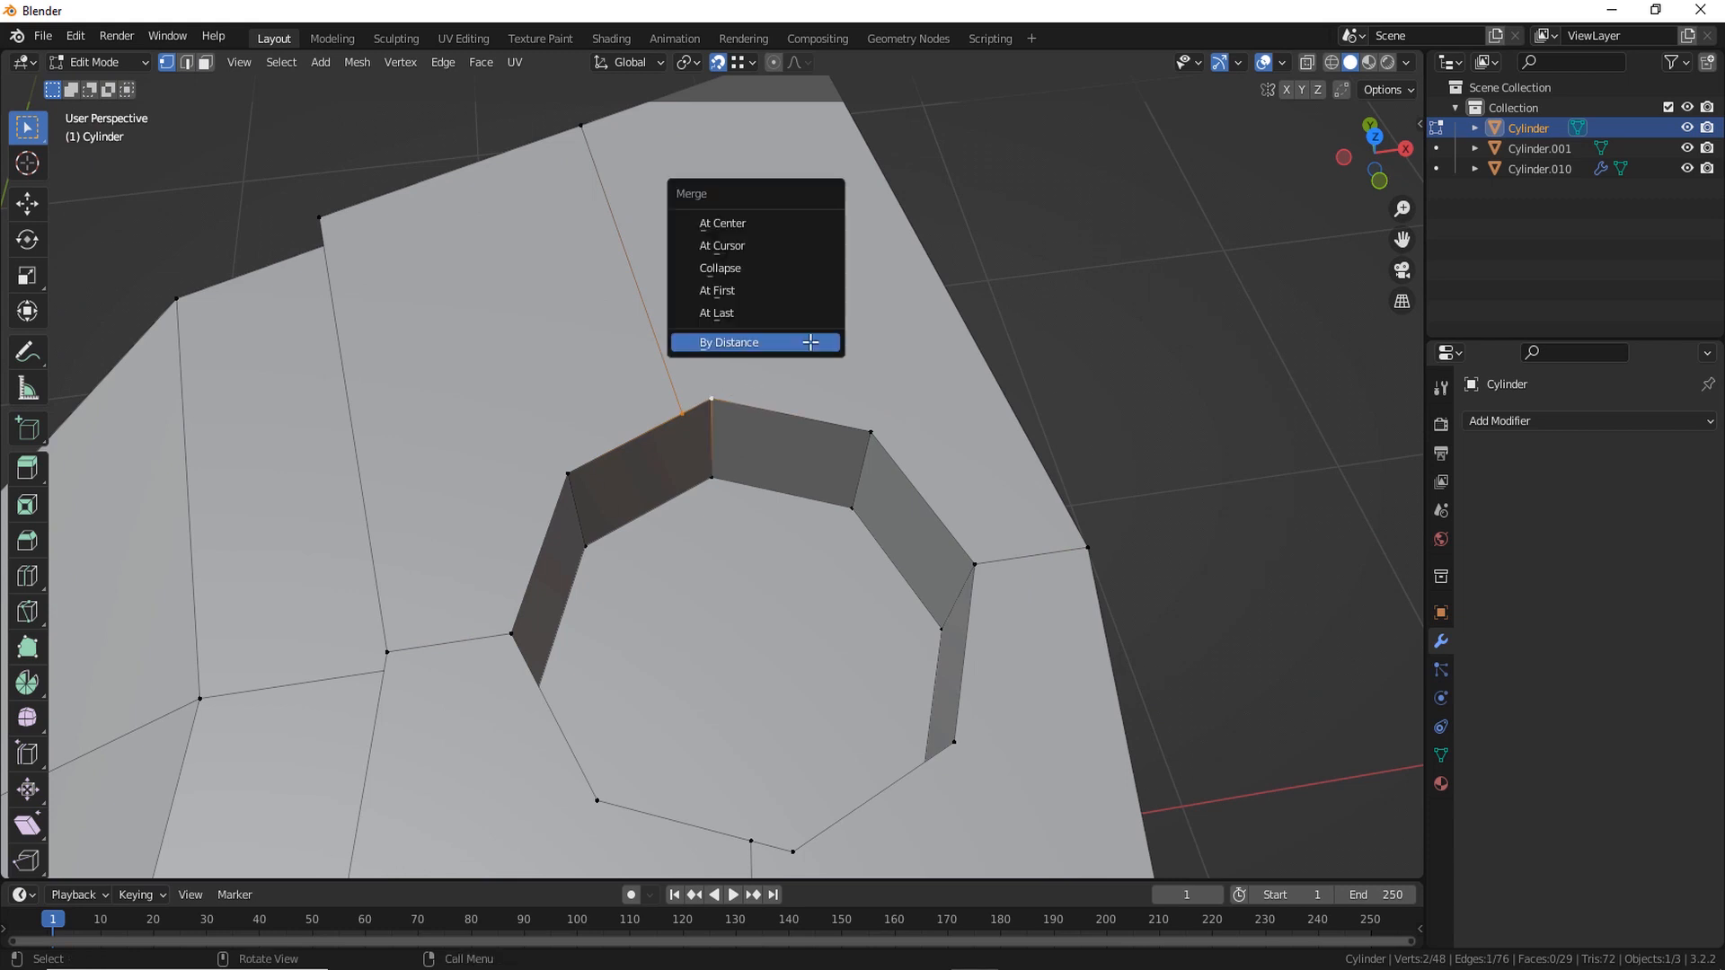
pyautogui.click(729, 317)
pyautogui.scroll(-5, 744, 593)
pyautogui.moveTo(608, 630); pyautogui.dragTo(834, 670, button='middle')
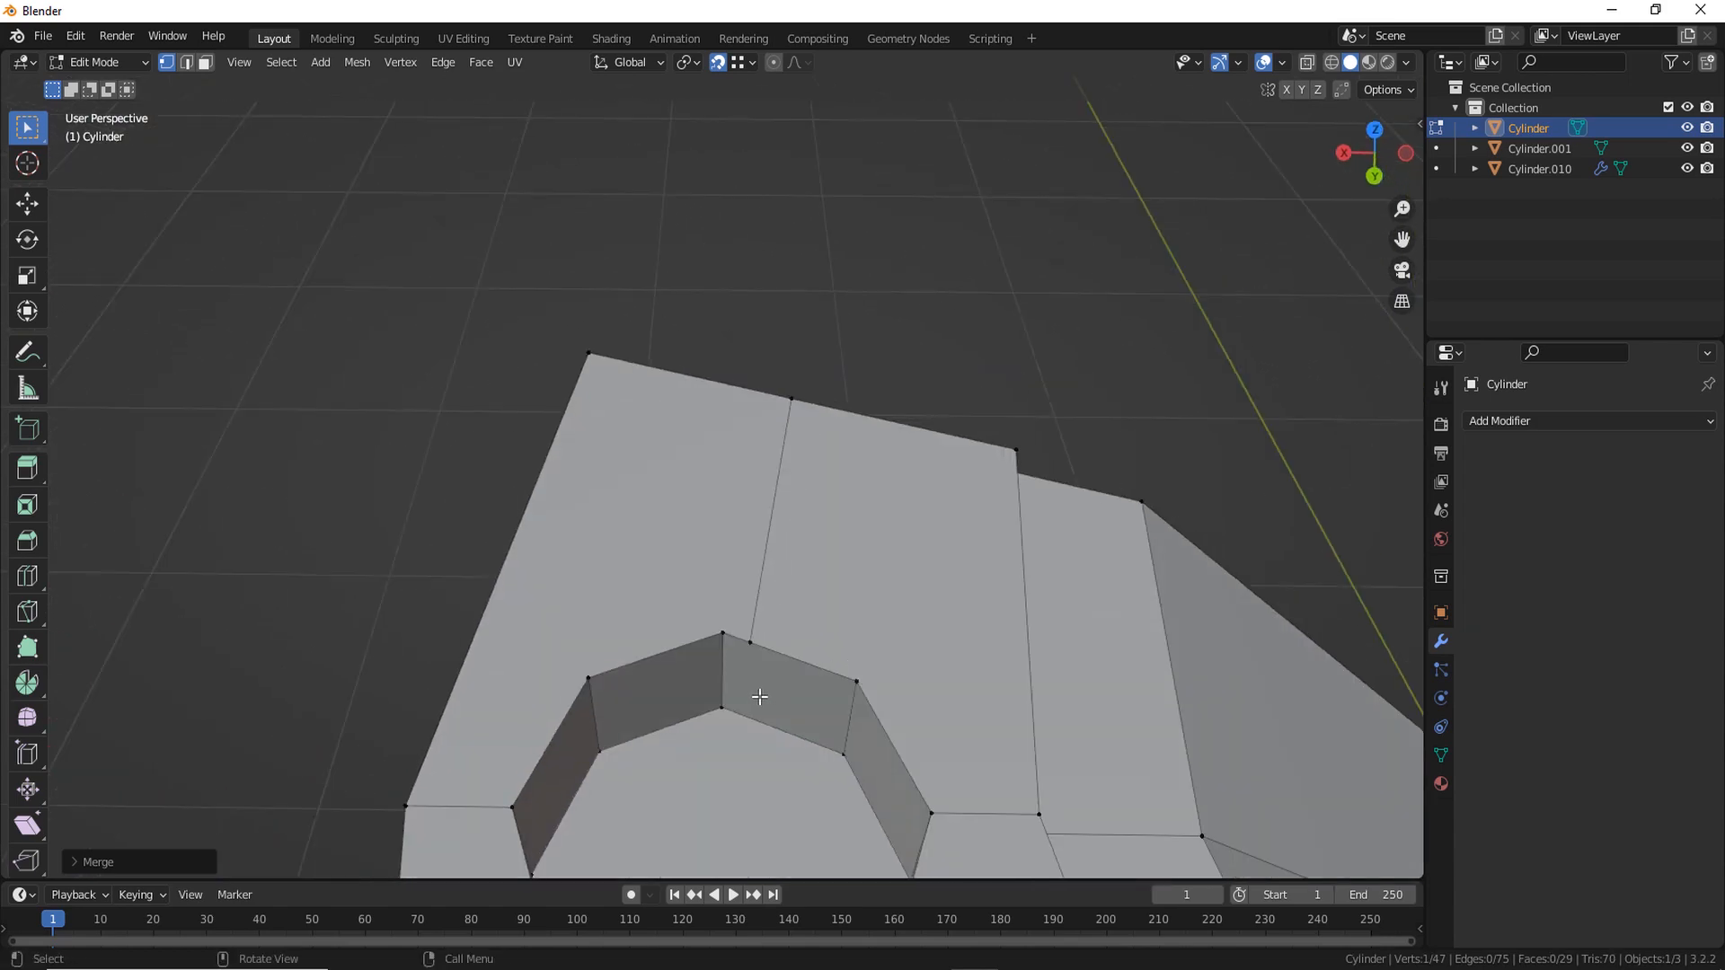
pyautogui.keyDown('shift'); pyautogui.click(723, 633); pyautogui.keyUp('shift')
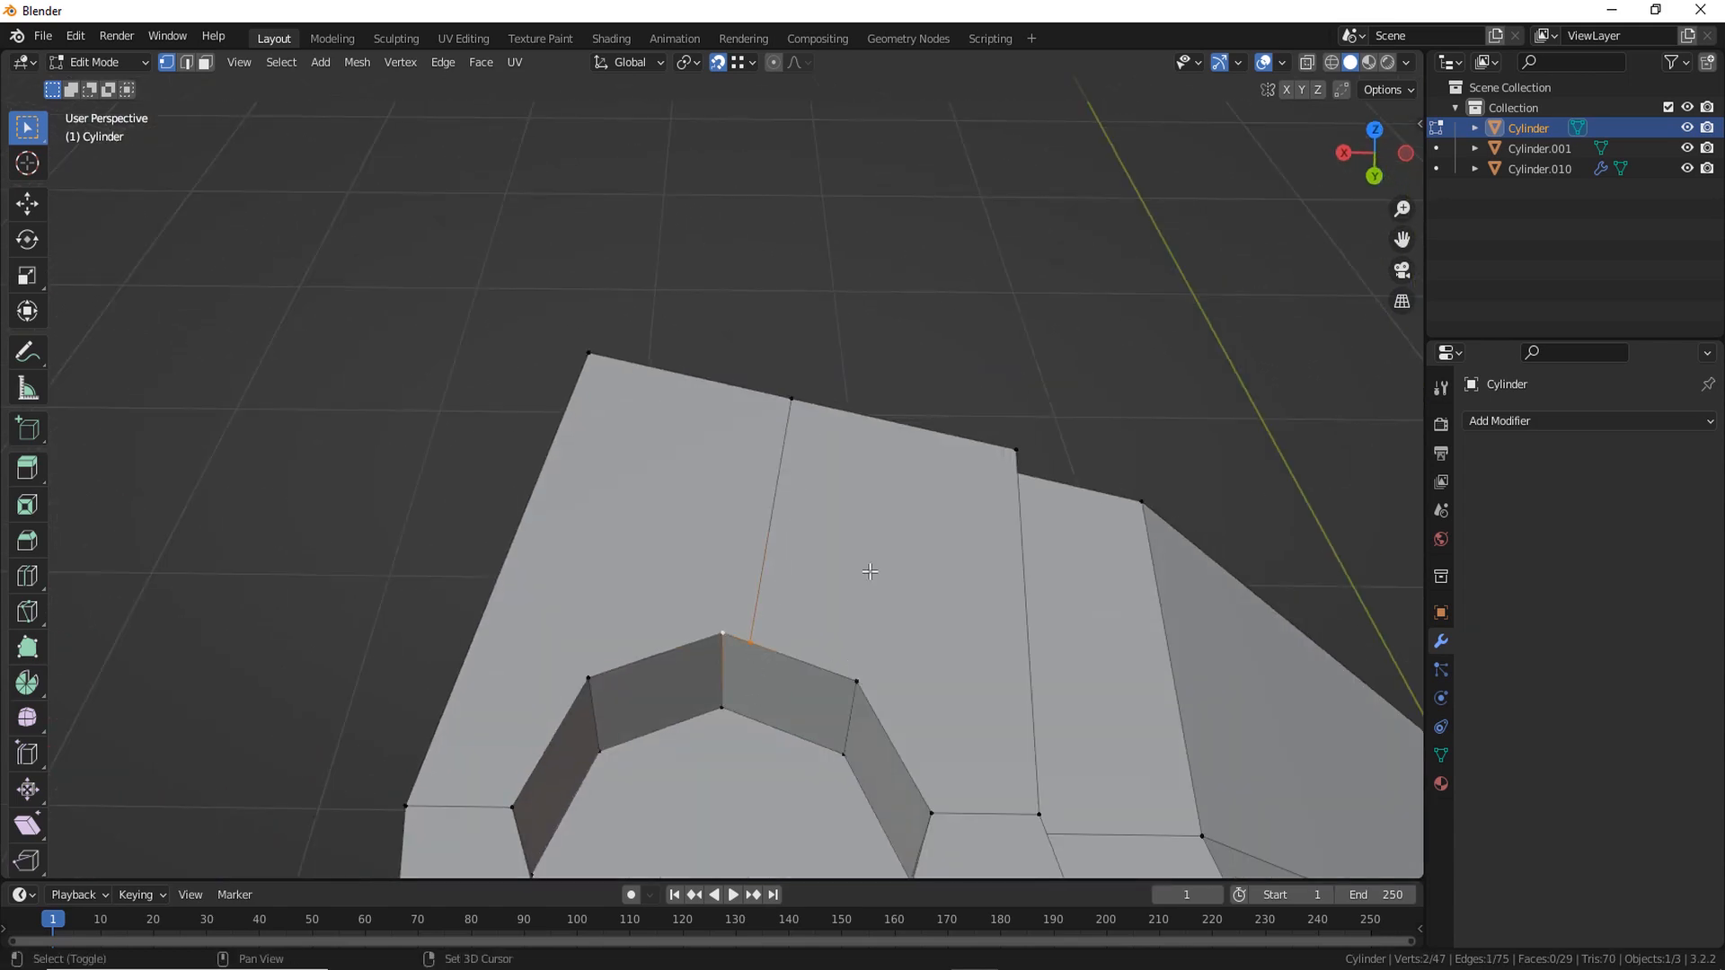
pyautogui.press('m')
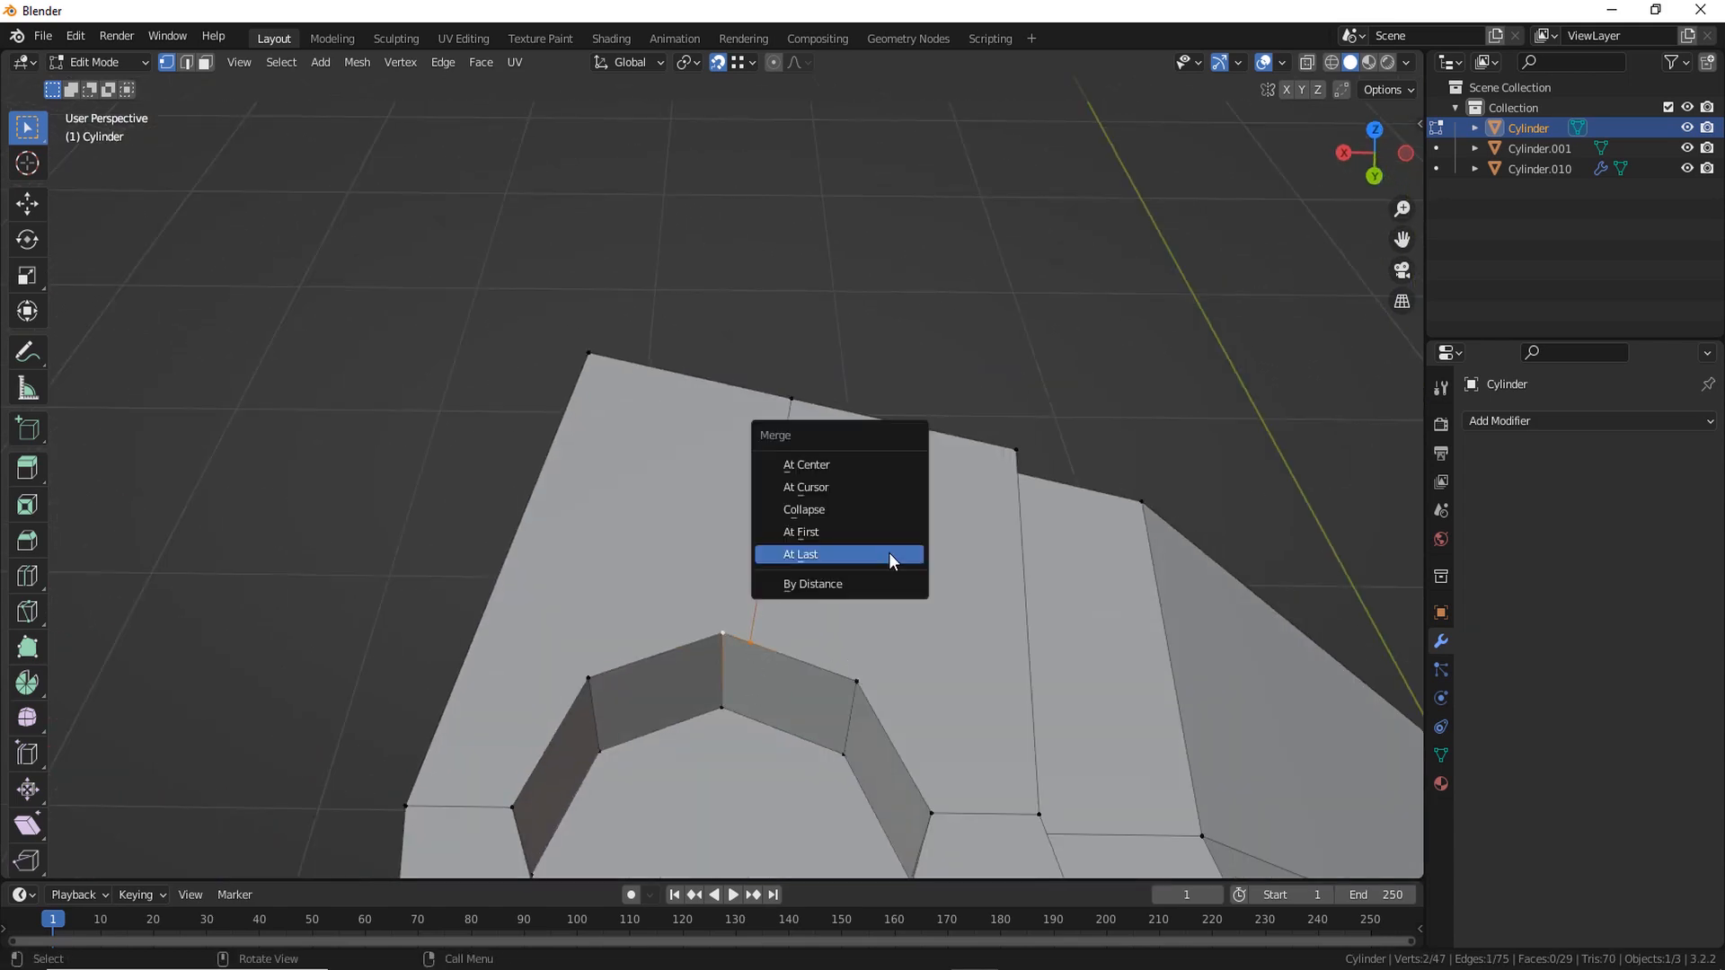
pyautogui.click(824, 551)
# Knife-cut three edges from hole corners to the wedge's two outer rim corners and one corner beside the step
pyautogui.moveTo(824, 551); pyautogui.dragTo(734, 631, button='middle')
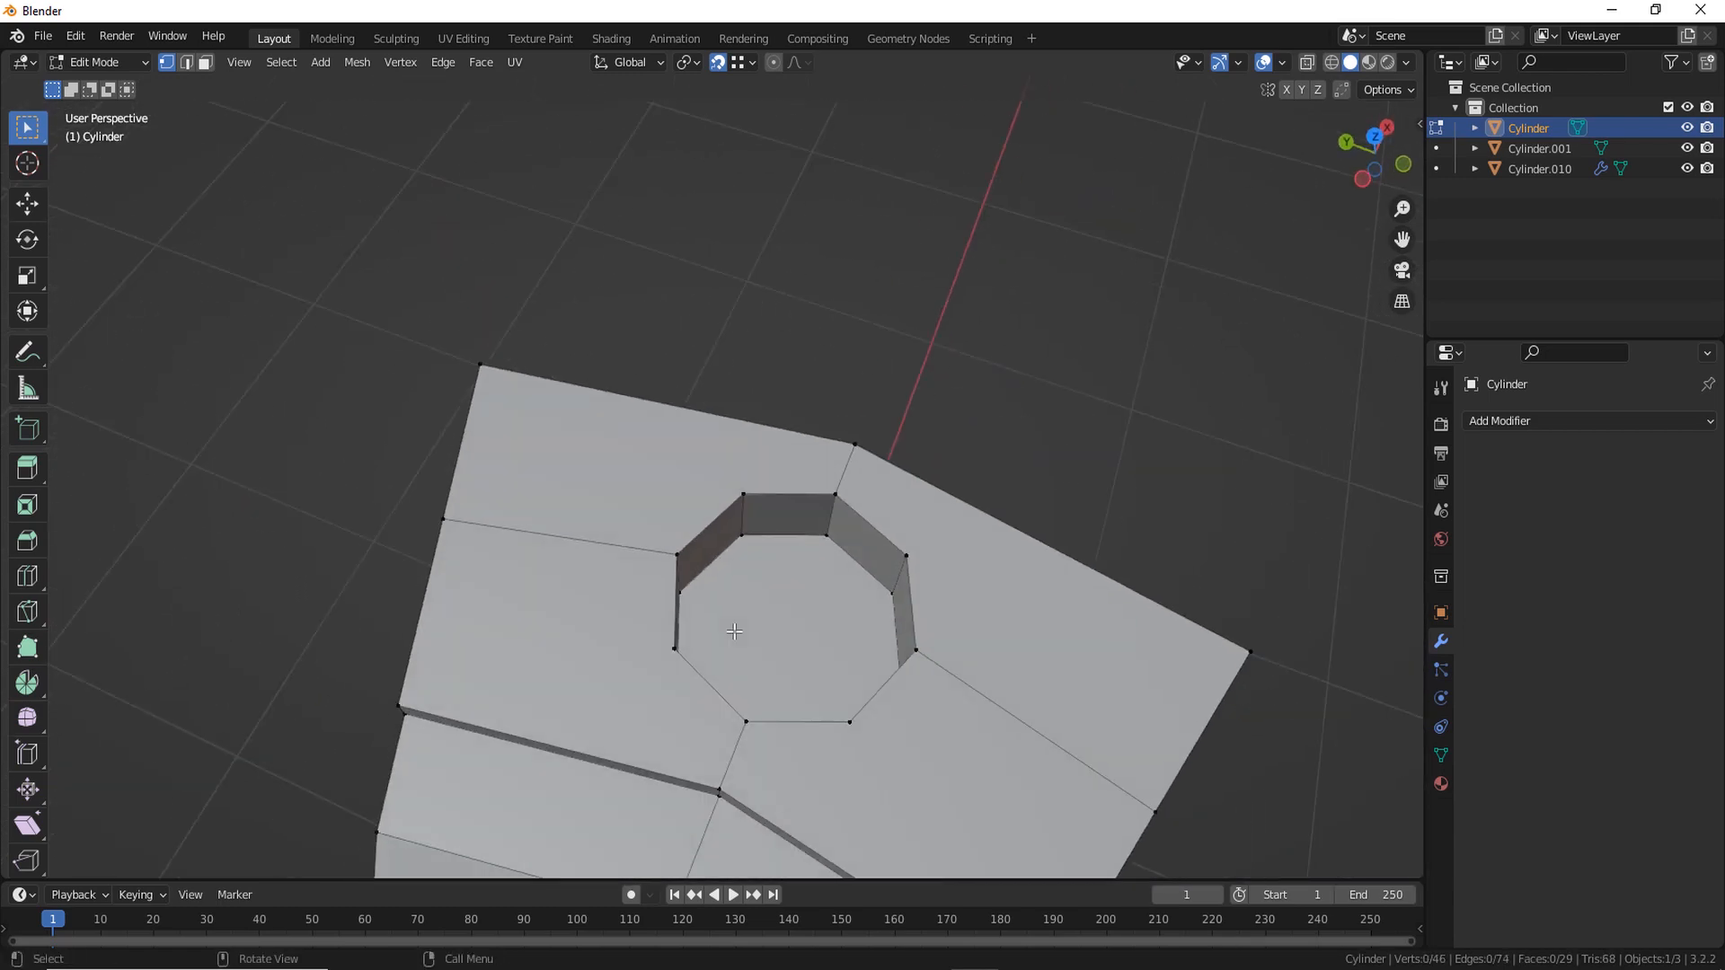
pyautogui.press('k')
pyautogui.click(742, 493)
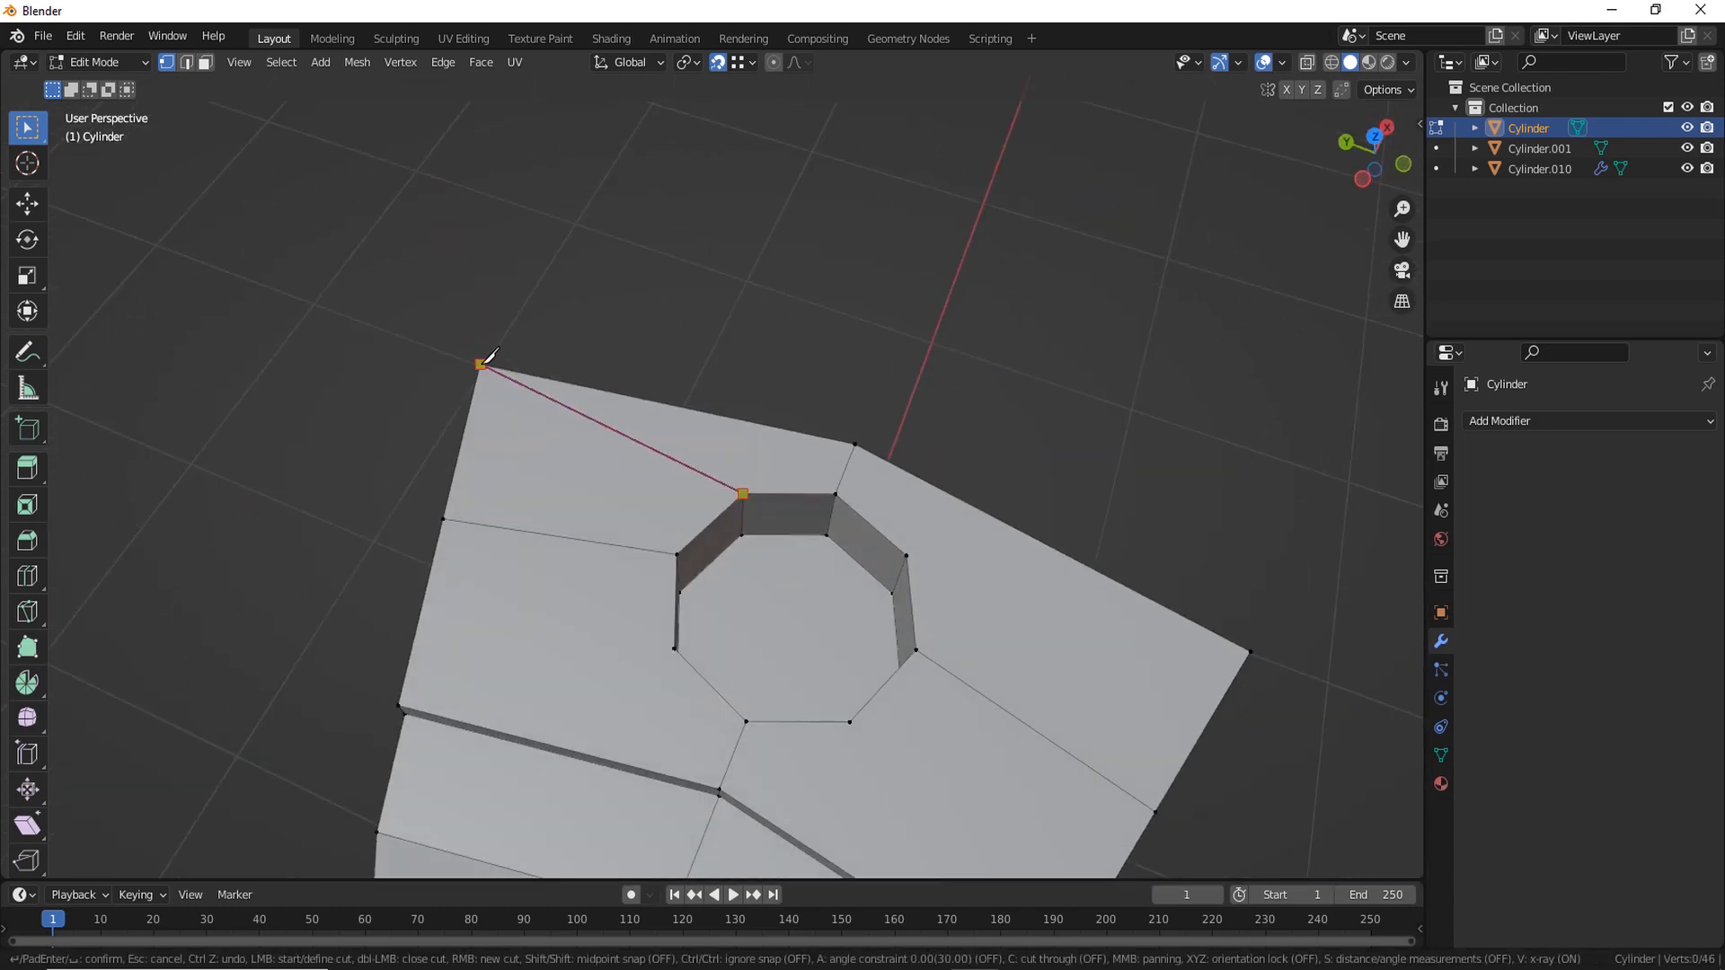
pyautogui.moveTo(480, 366); pyautogui.dragTo(961, 573, button='middle')
pyautogui.click(800, 456)
pyautogui.click(1047, 334)
pyautogui.rightClick(1047, 333)
pyautogui.moveTo(598, 467); pyautogui.dragTo(772, 454, button='middle')
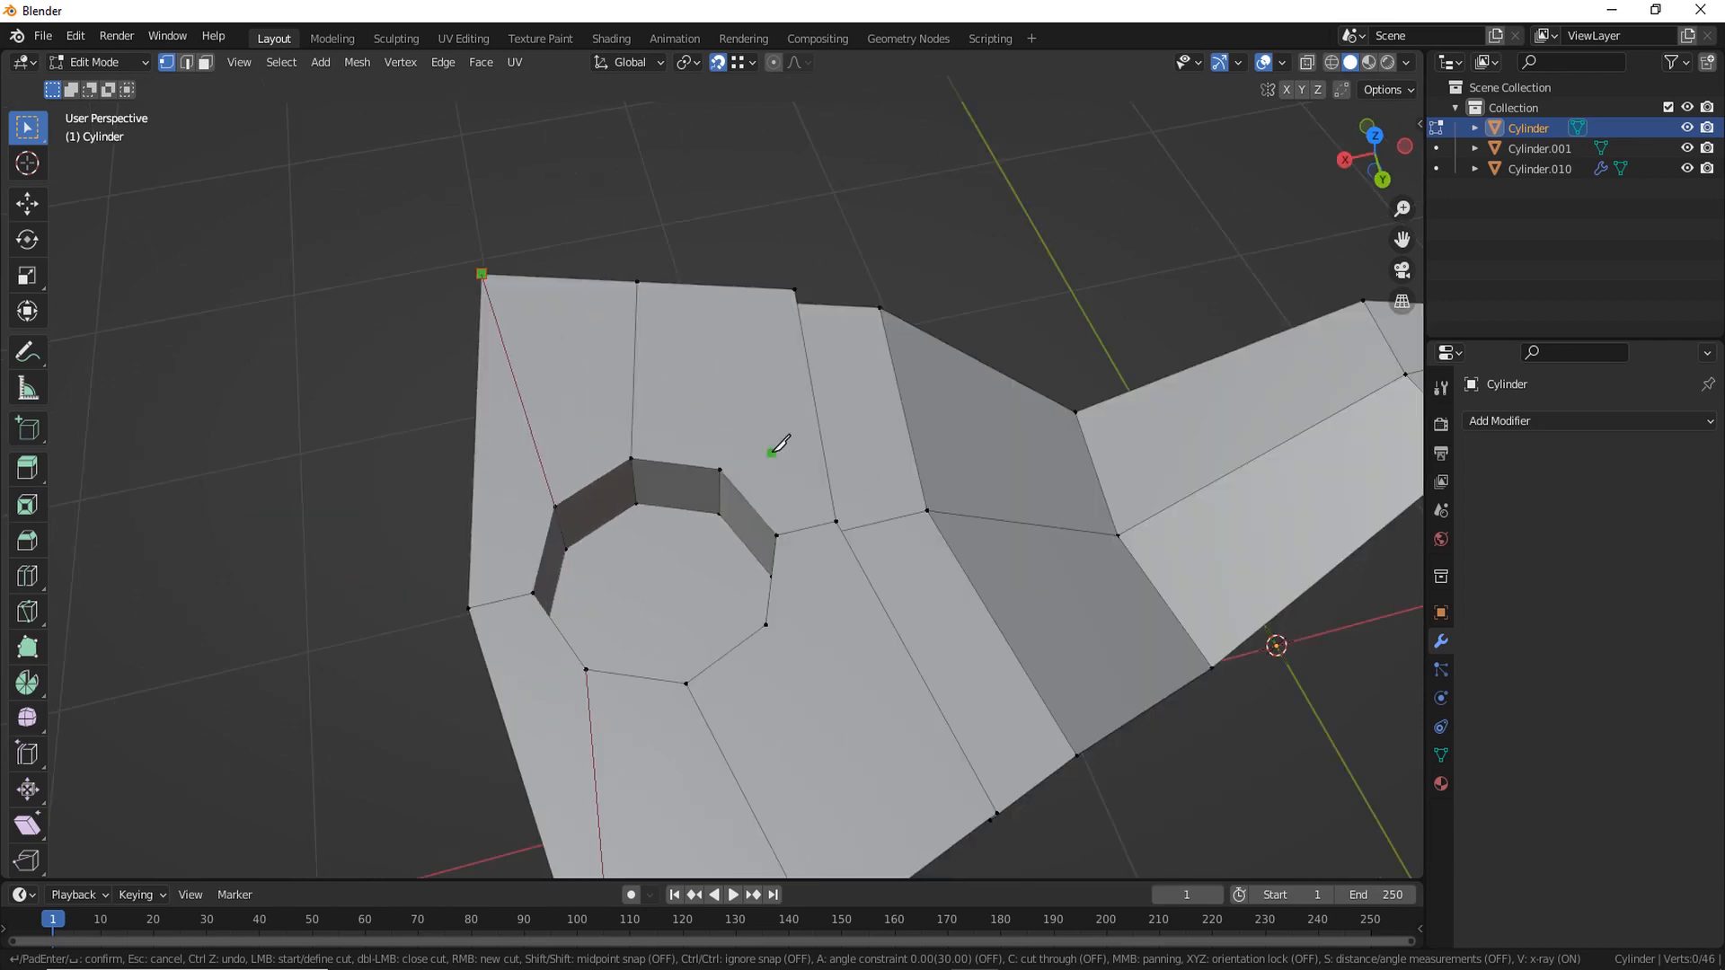
pyautogui.click(800, 317)
pyautogui.moveTo(802, 278); pyautogui.dragTo(848, 528, button='middle')
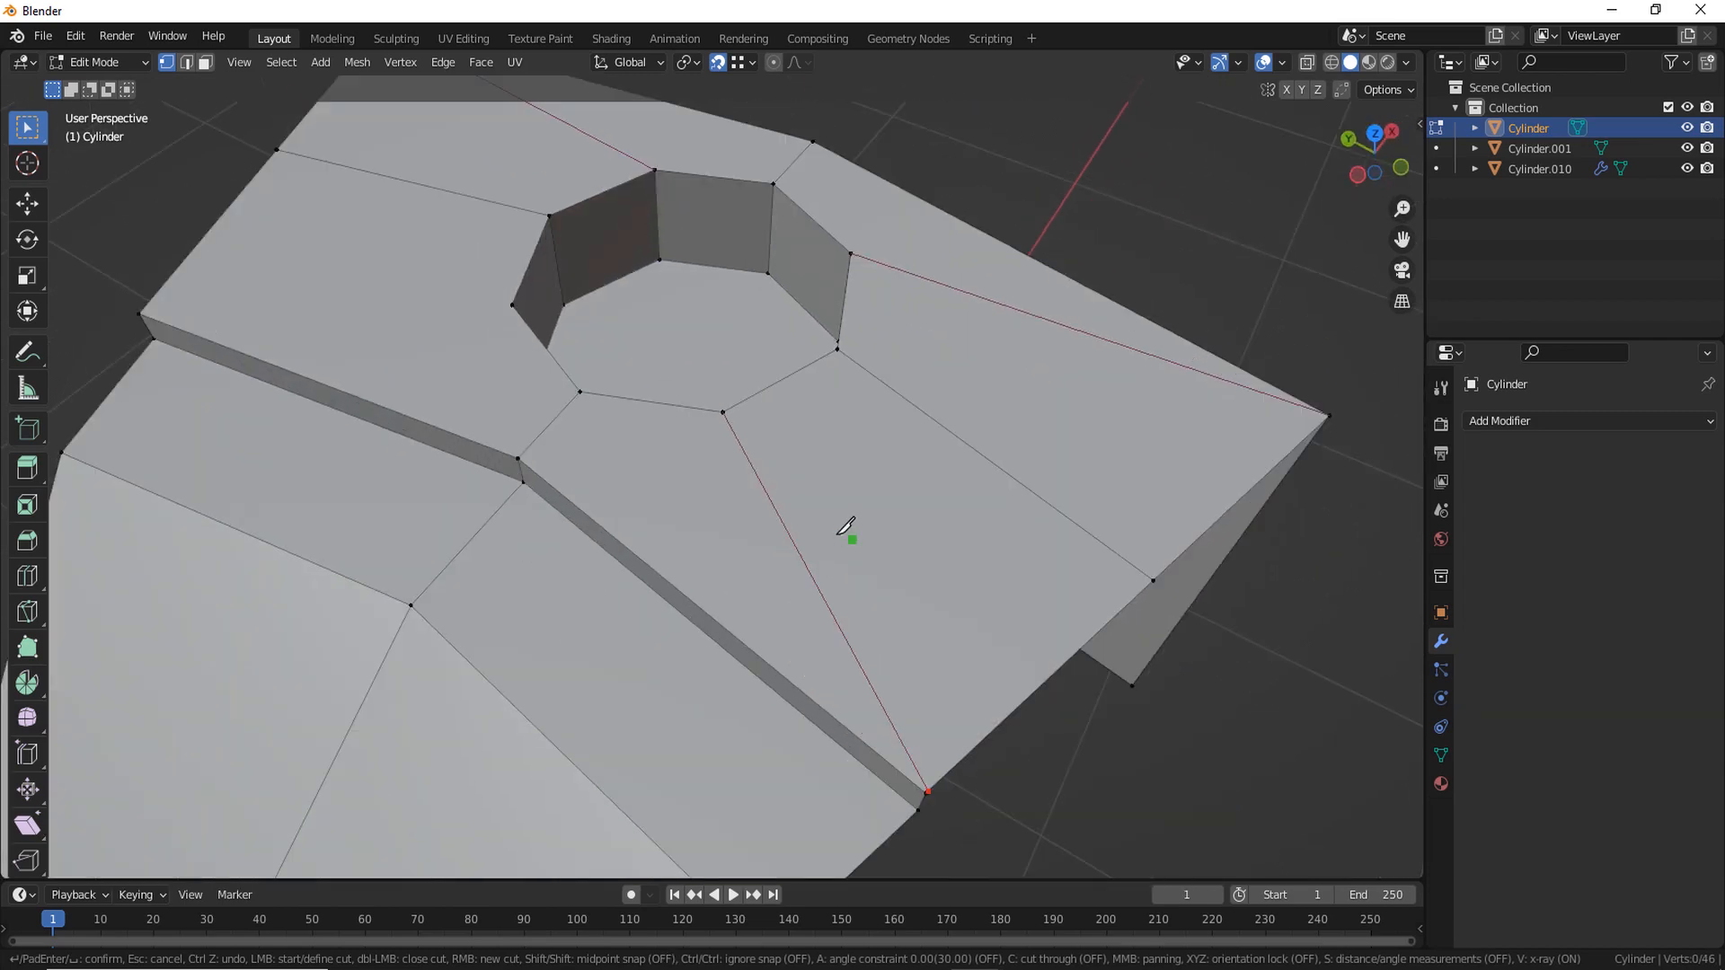
pyautogui.press('Return')
# Merge the two nearly coincident vertices at the step corner where the knife cut ends
pyautogui.keyDown('shift'); pyautogui.moveTo(996, 719); pyautogui.dragTo(775, 404, button='middle'); pyautogui.keyUp('shift')
pyautogui.scroll(7, 739, 485)
pyautogui.click(665, 373)
pyautogui.keyDown('shift'); pyautogui.click(651, 385); pyautogui.keyUp('shift')
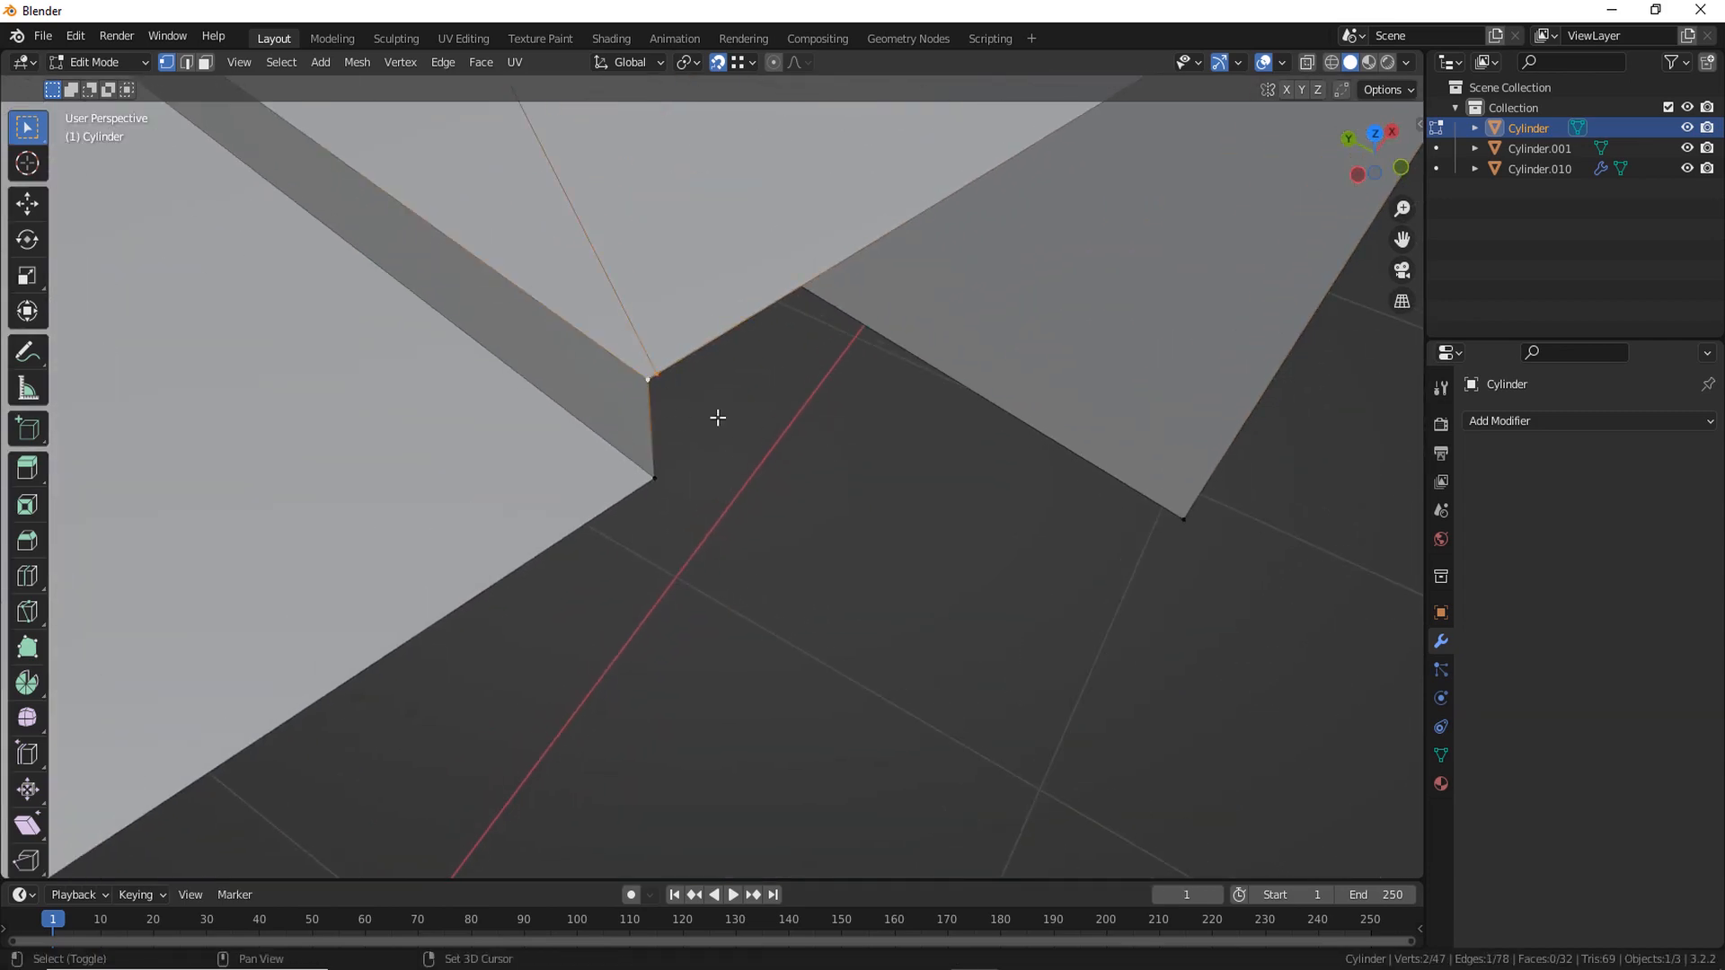
pyautogui.press('m')
pyautogui.click(797, 454)
# Knife-cut an edge from the remaining unconnected hole corner to the opposite corner beside the step
pyautogui.scroll(-8, 797, 467)
pyautogui.moveTo(763, 557); pyautogui.dragTo(665, 593, button='middle')
pyautogui.scroll(1, 790, 557)
pyautogui.press('k')
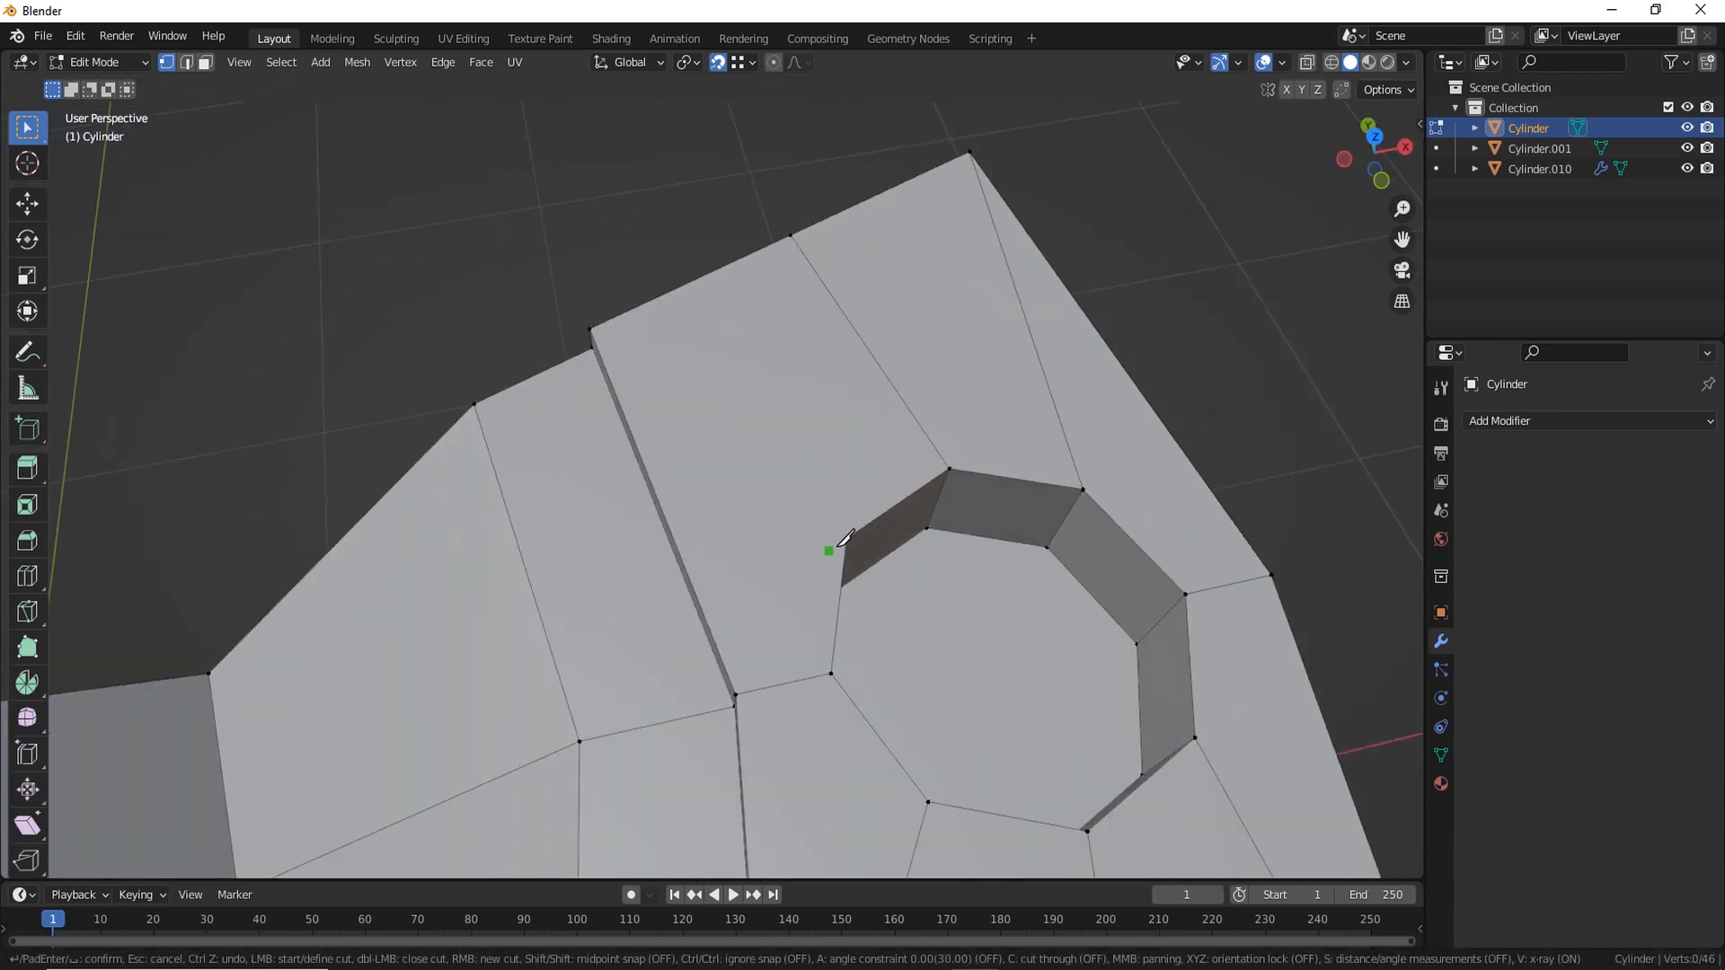
pyautogui.click(845, 539)
pyautogui.click(590, 328)
pyautogui.press('Return')
# Return to Object Mode, apply the wedge's object transform and keep the wedge selected
pyautogui.scroll(-4, 683, 449)
pyautogui.moveTo(754, 503); pyautogui.dragTo(955, 543, button='middle')
pyautogui.scroll(-2, 955, 542)
pyautogui.moveTo(1078, 611); pyautogui.dragTo(992, 542, button='middle')
pyautogui.press('Tab')
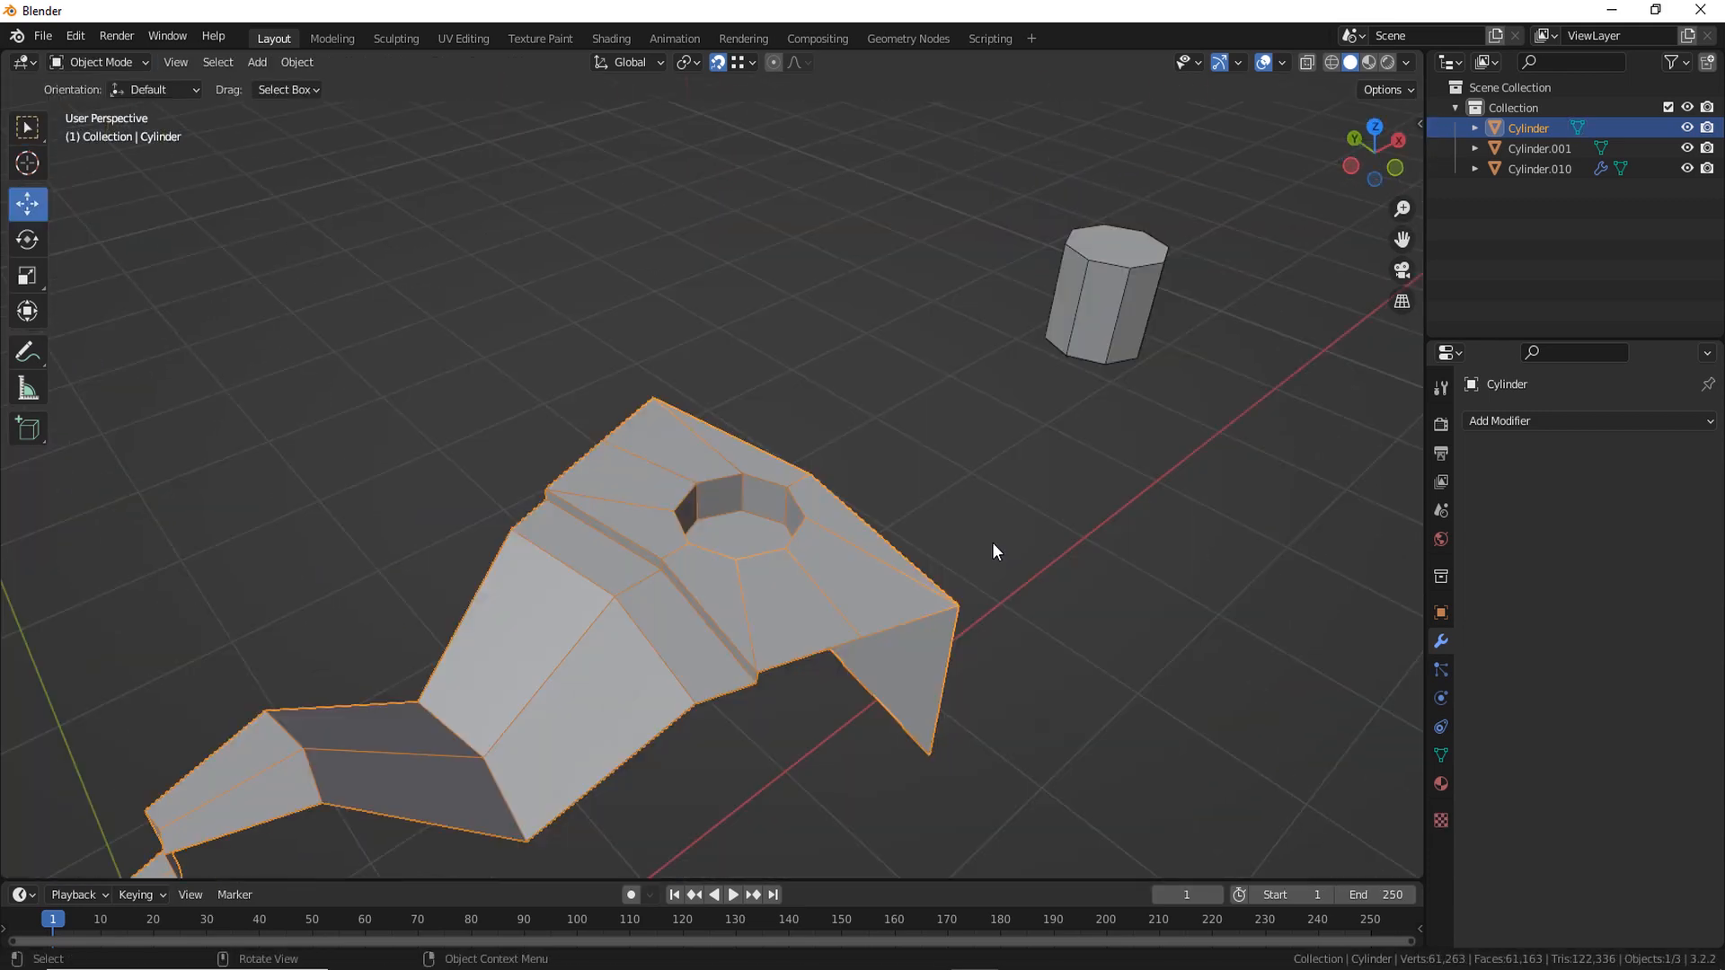
pyautogui.hotkey('ctrl', 'a')
pyautogui.click(1018, 509)
pyautogui.click(1074, 610)
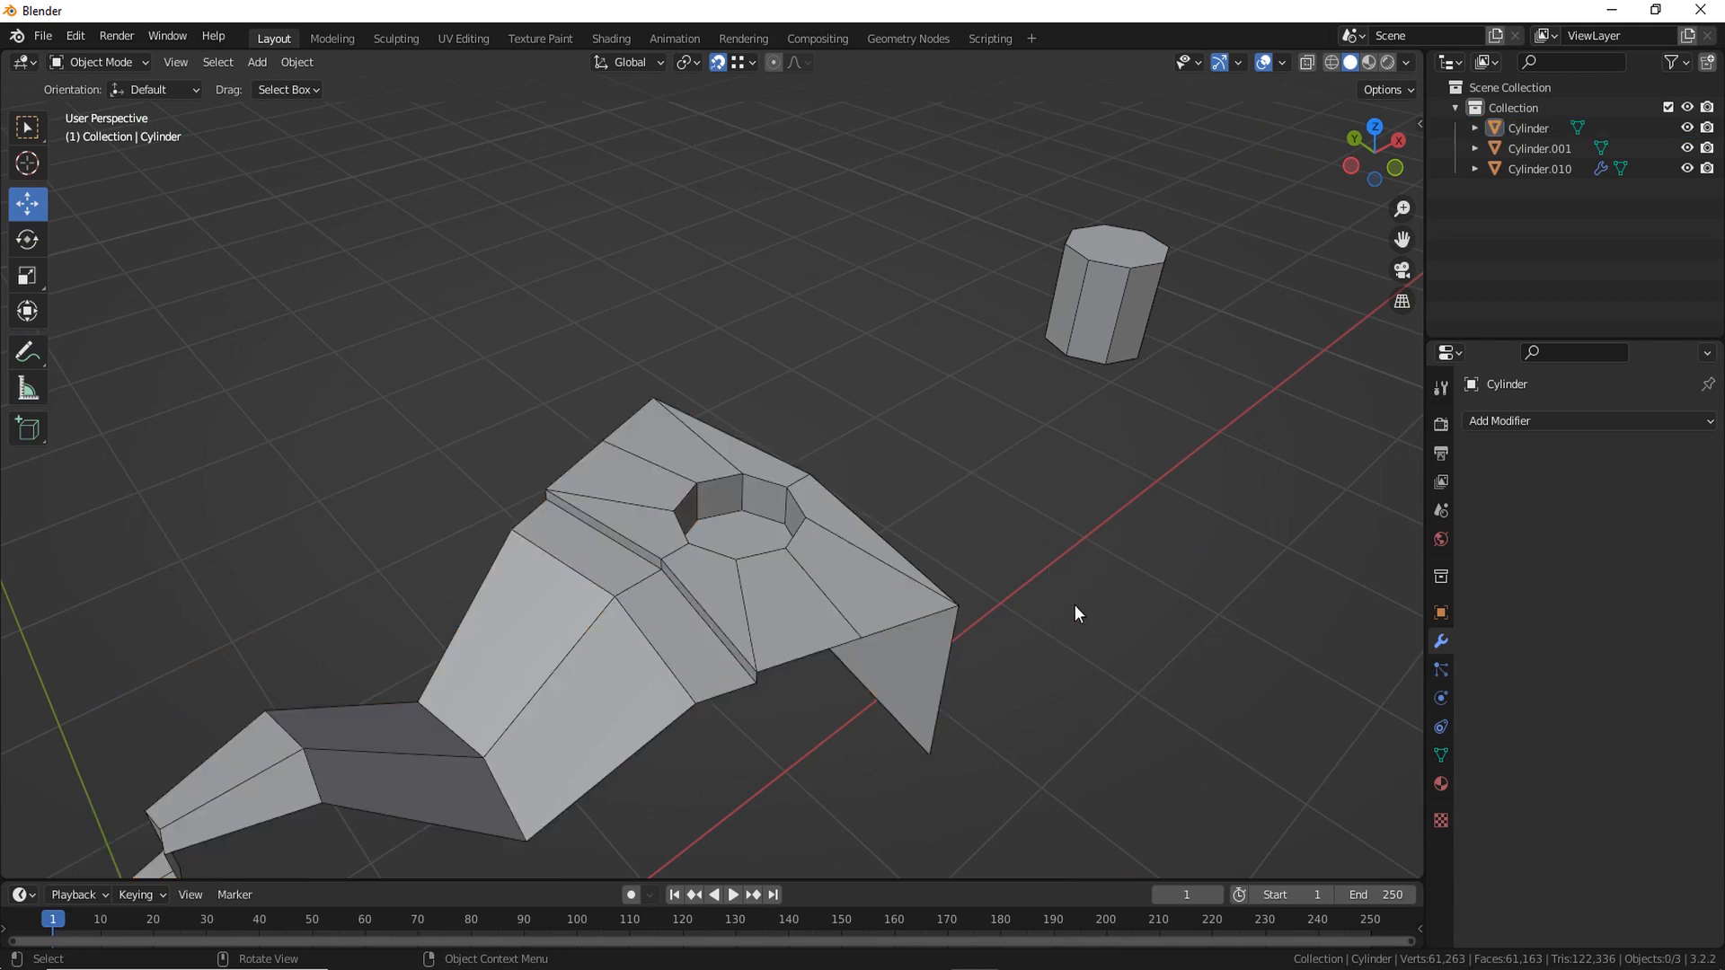
pyautogui.click(869, 626)
# In Edit Mode, bevel the hole's upper and lower edge loops with a width of 0.01 m and 2 segments
pyautogui.scroll(2, 869, 625)
pyautogui.press('Tab')
pyautogui.scroll(4, 795, 614)
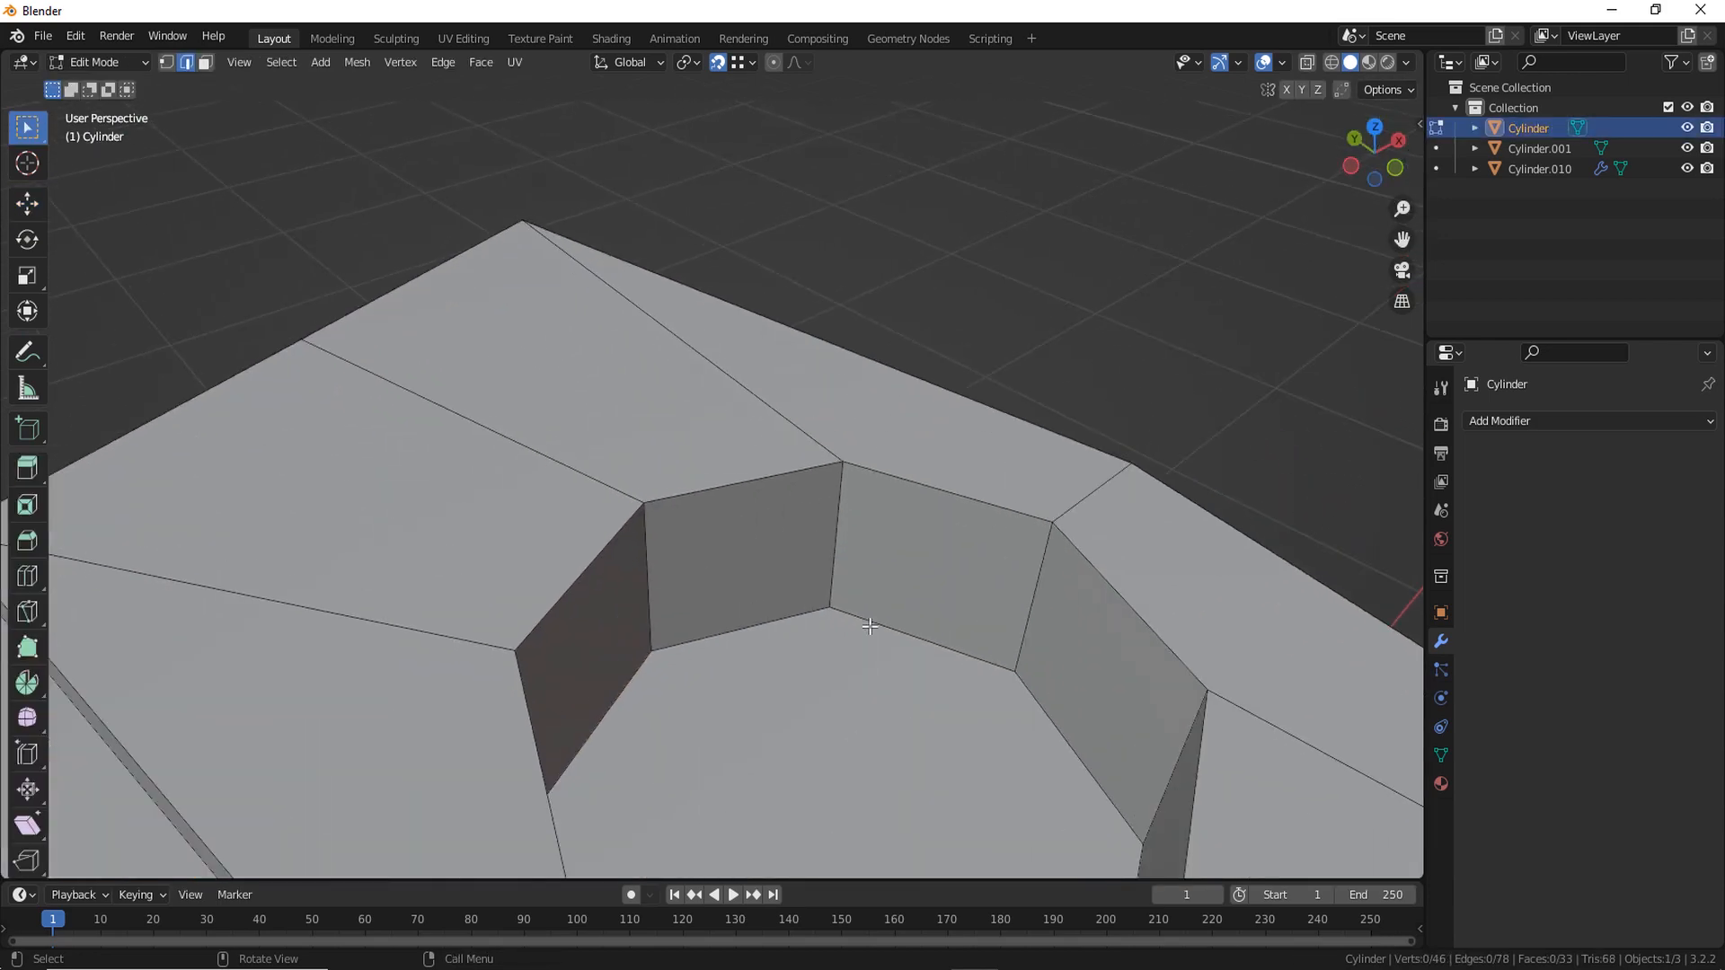
pyautogui.keyDown('alt'); pyautogui.click(795, 610); pyautogui.keyUp('alt')
pyautogui.keyDown('alt'); pyautogui.keyDown('shift'); pyautogui.click(762, 480); pyautogui.keyUp('shift'); pyautogui.keyUp('alt')
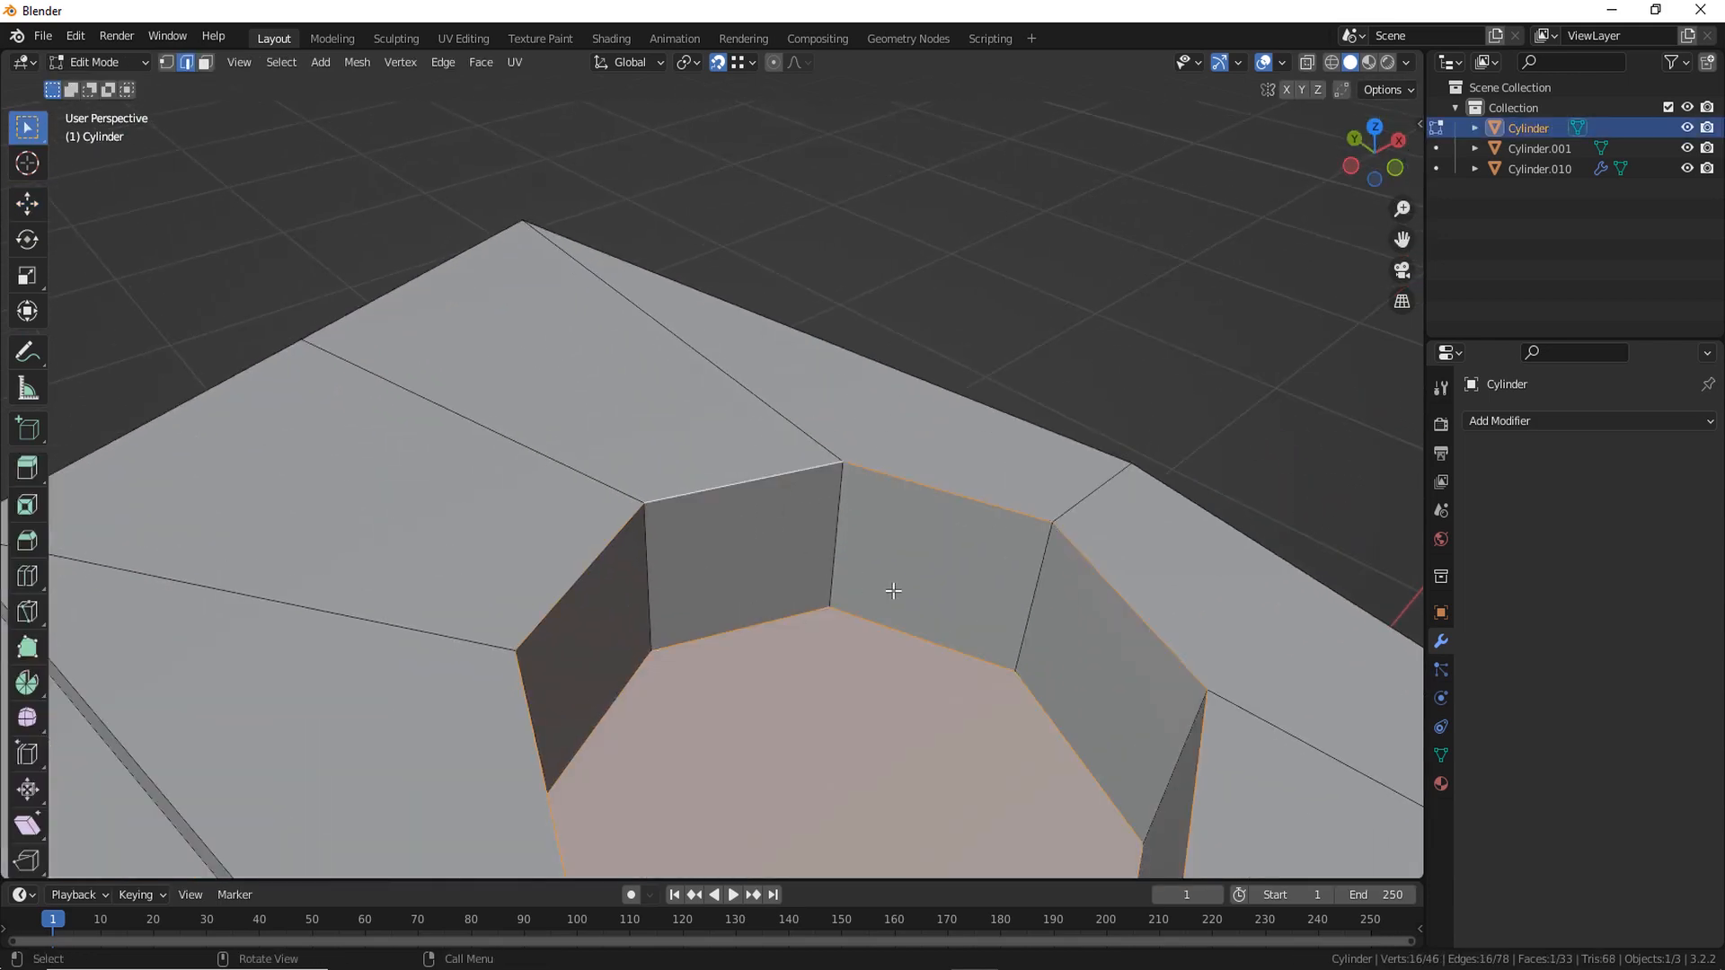
pyautogui.hotkey('ctrl', 'b')
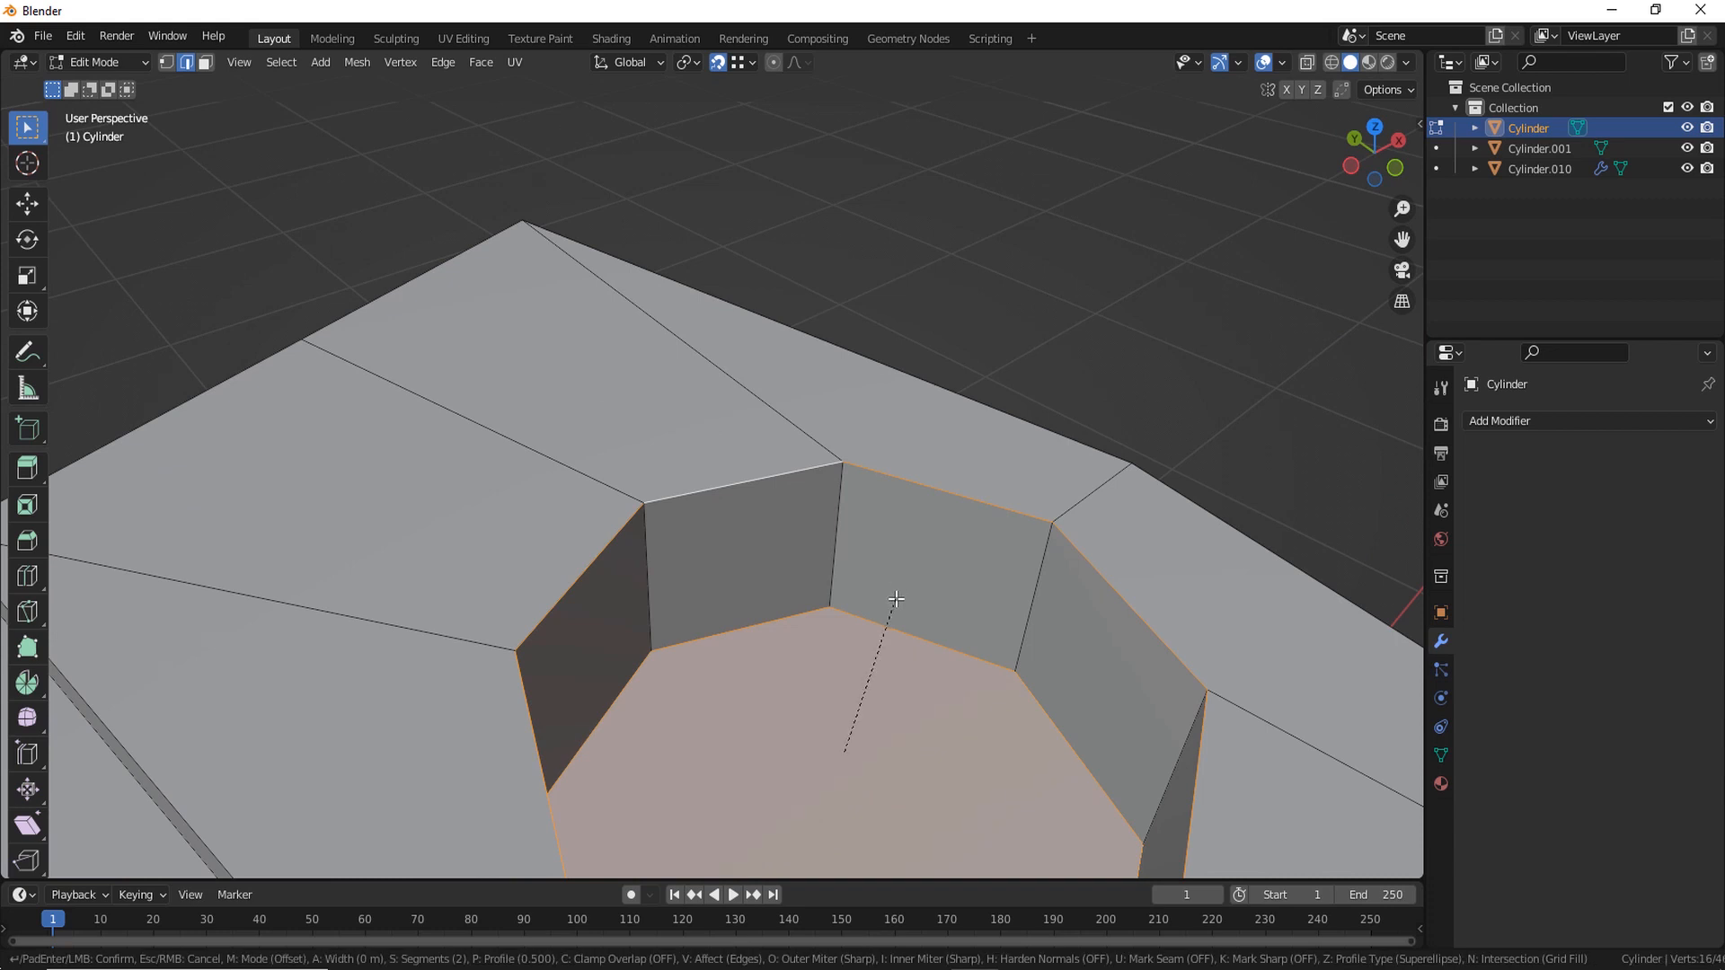
pyautogui.click(908, 585)
pyautogui.click(248, 546)
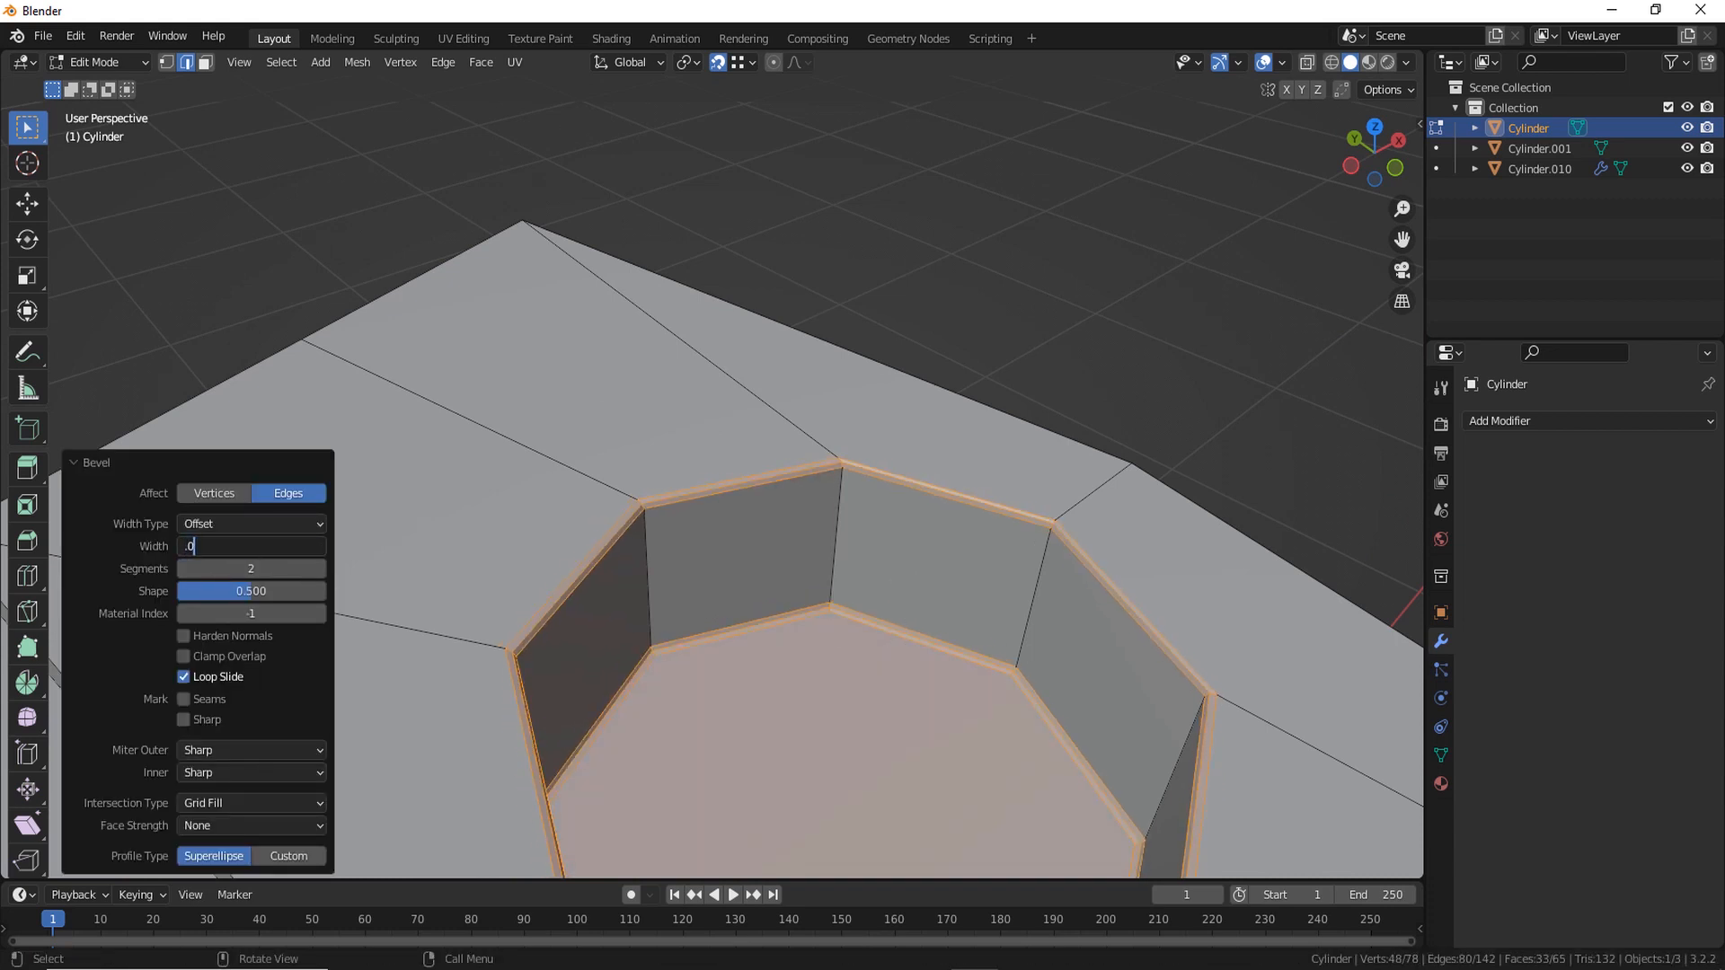
pyautogui.press('Return')
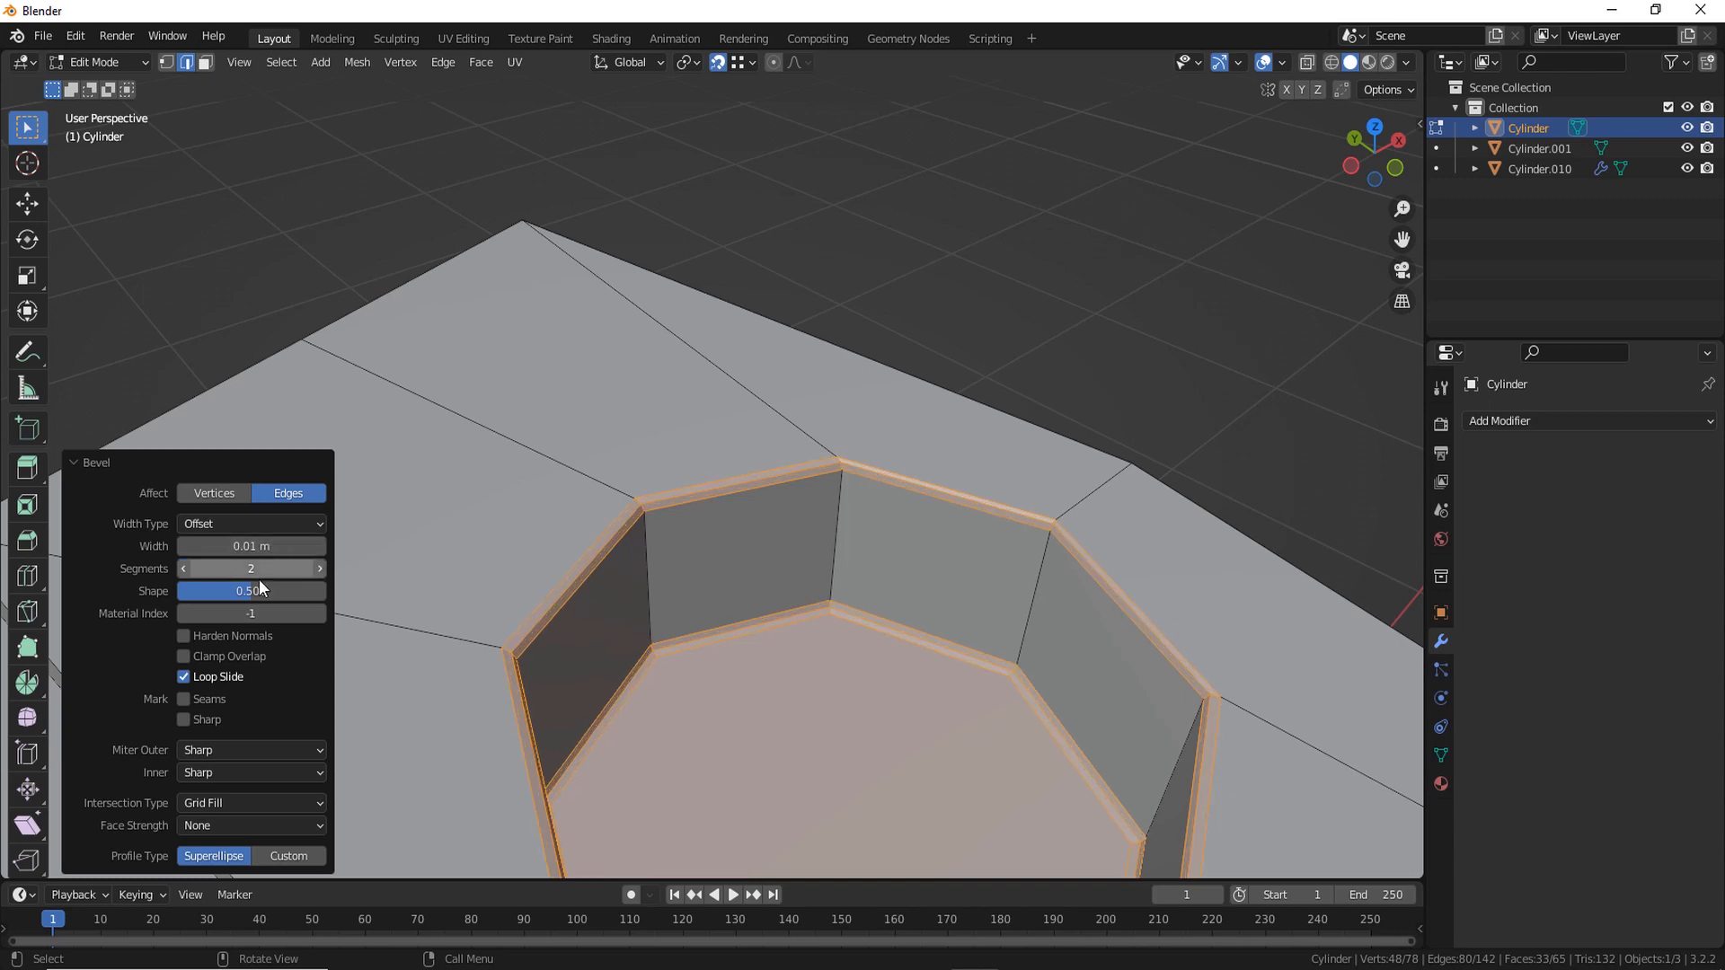
pyautogui.click(72, 462)
# Back in Object Mode, move only the wedge's origin onto its pointed tip using snapping, and turn origin editing and snapping off
pyautogui.scroll(-5, 822, 623)
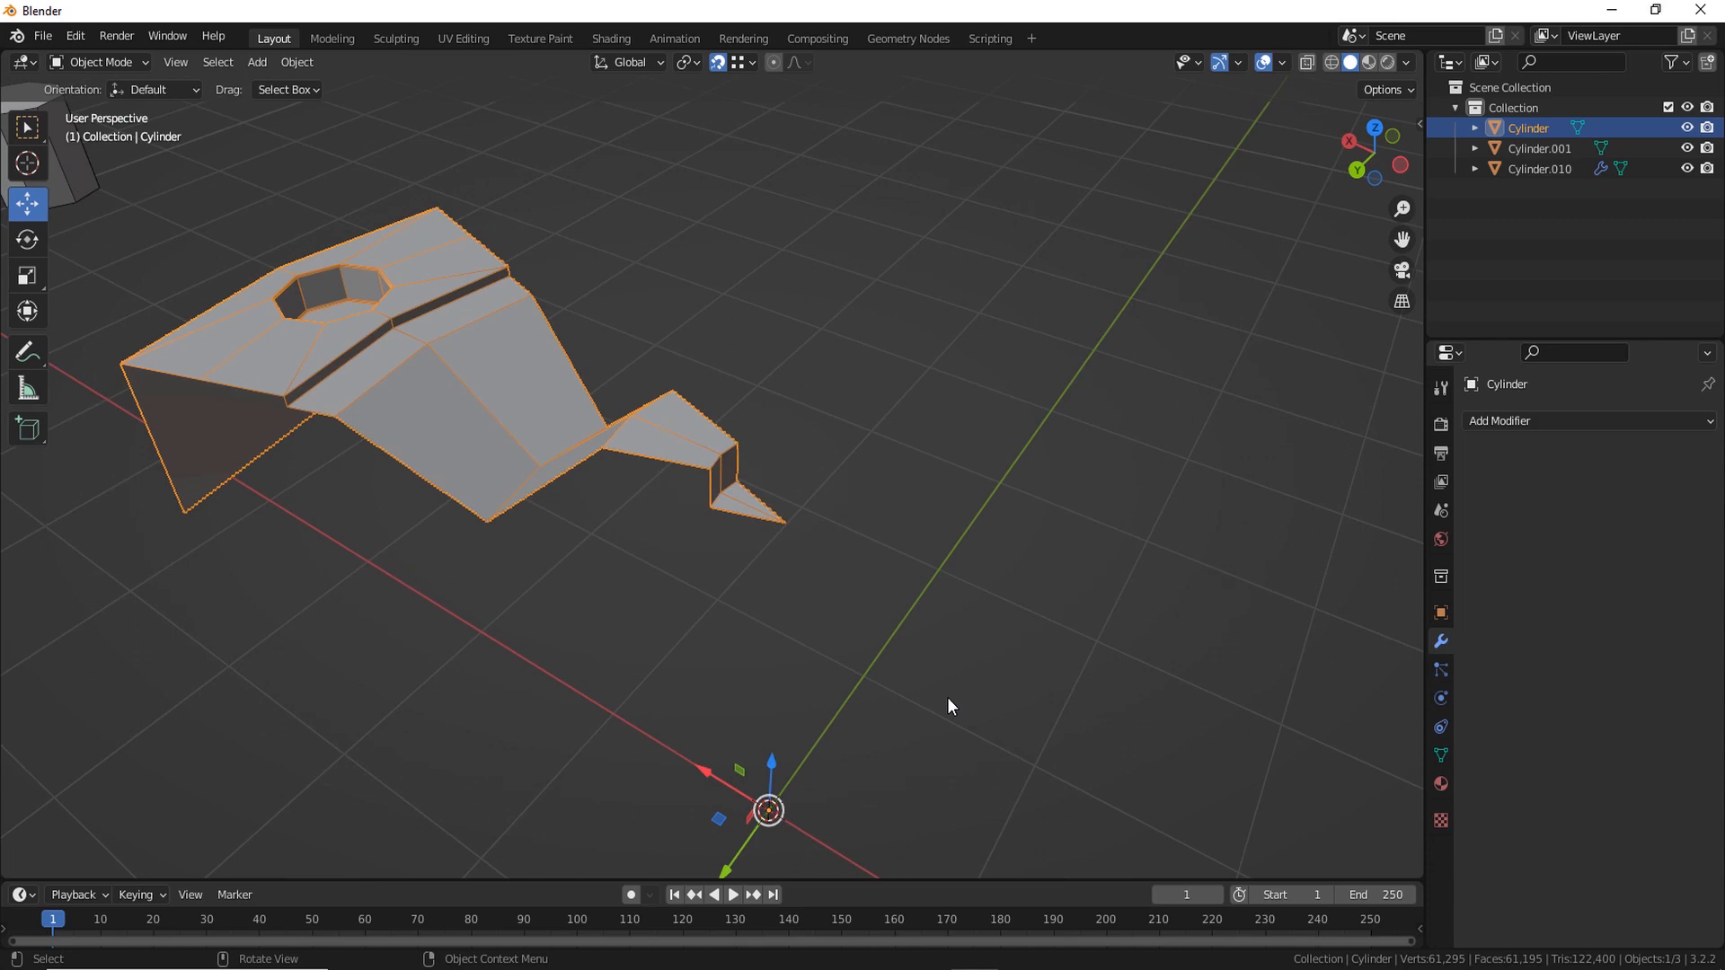
pyautogui.hotkey('ctrl', '.')
pyautogui.click(742, 66)
pyautogui.click(710, 142)
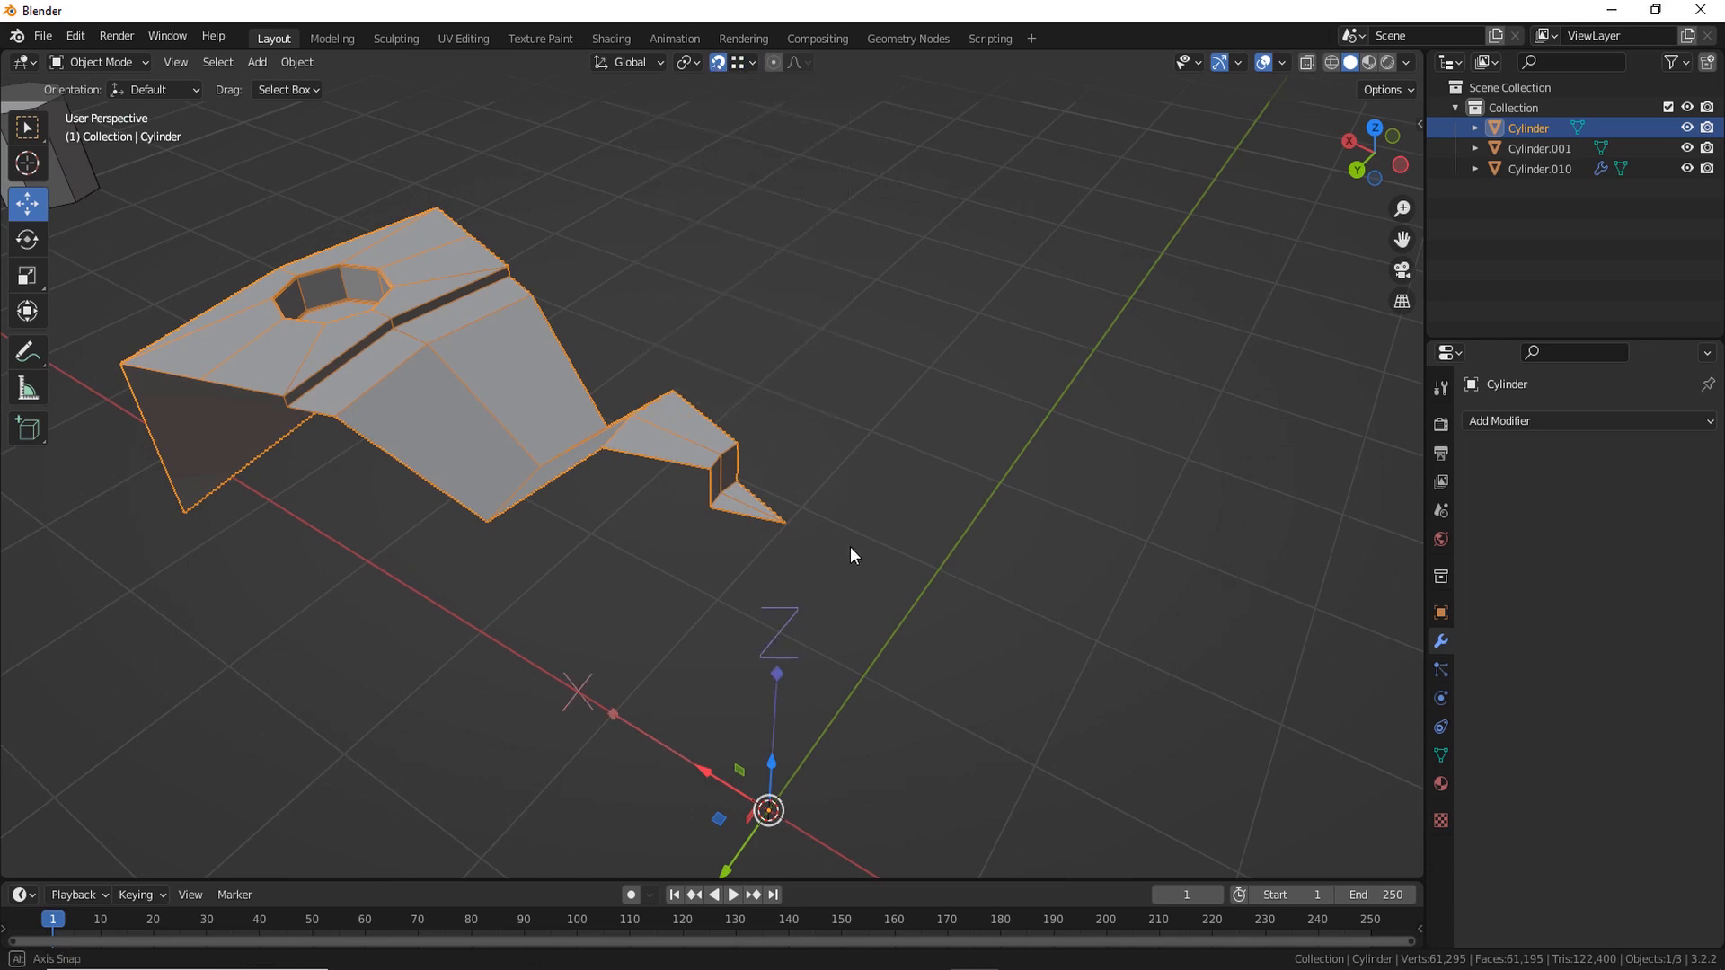
pyautogui.press('g')
pyautogui.click(775, 543)
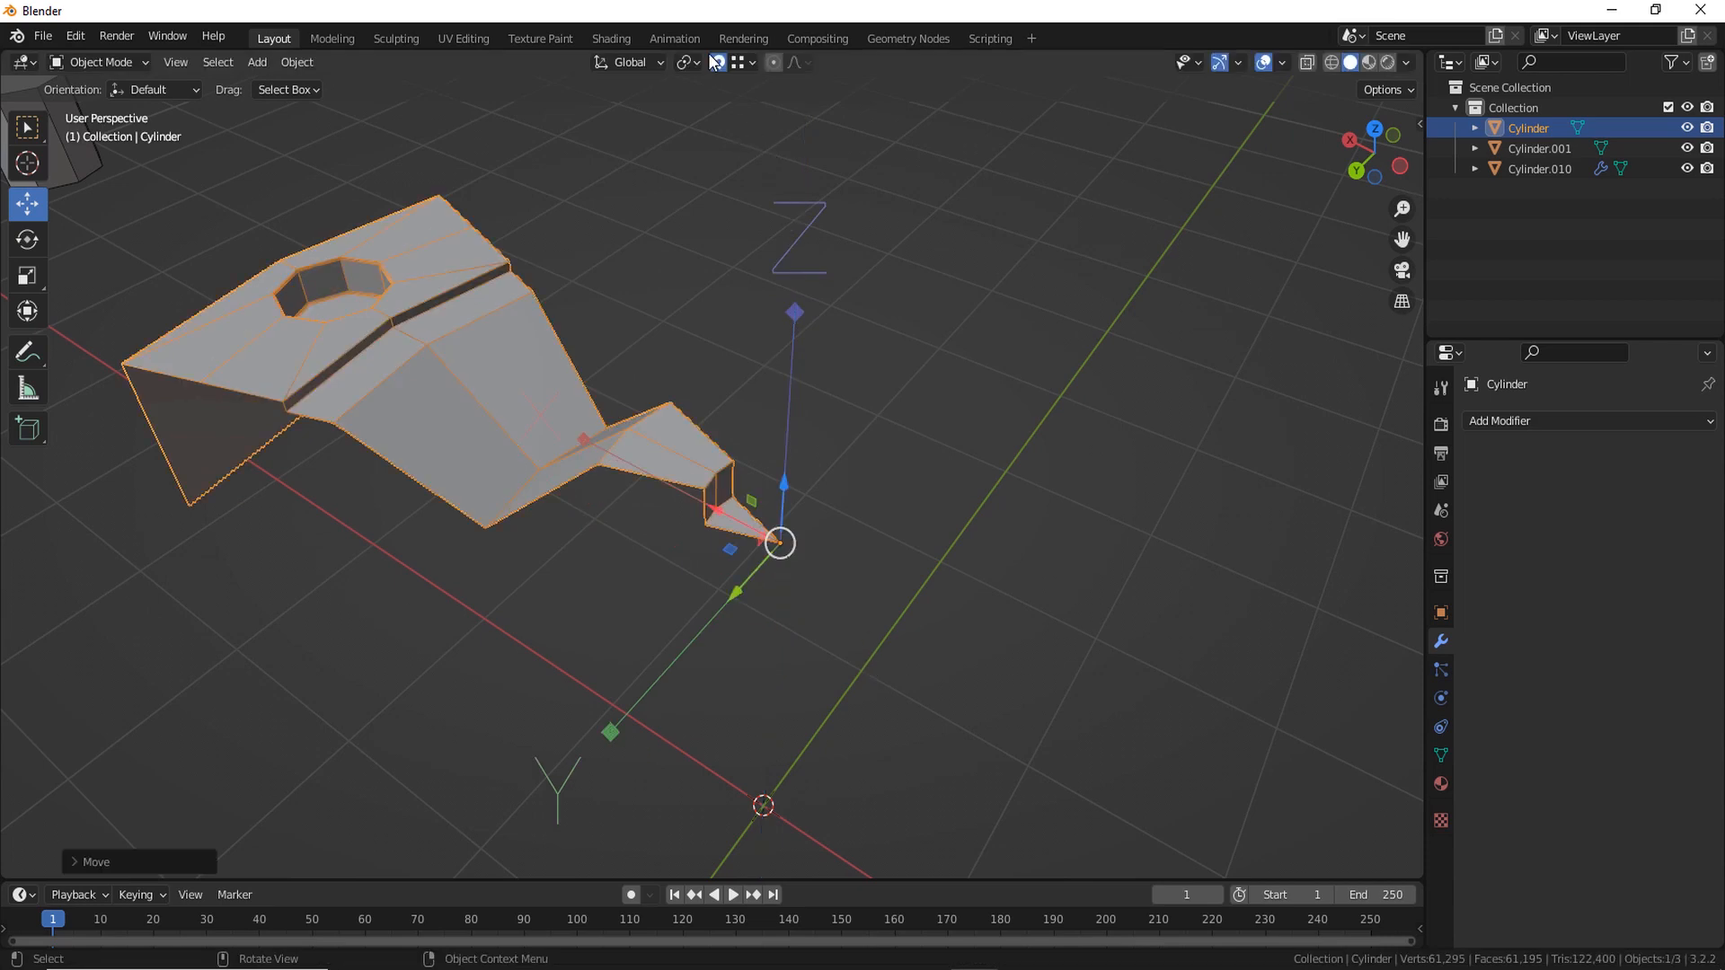
pyautogui.moveTo(778, 586); pyautogui.dragTo(795, 599, button='middle')
pyautogui.hotkey('shift', 'Tab')
pyautogui.hotkey('ctrl', '.')
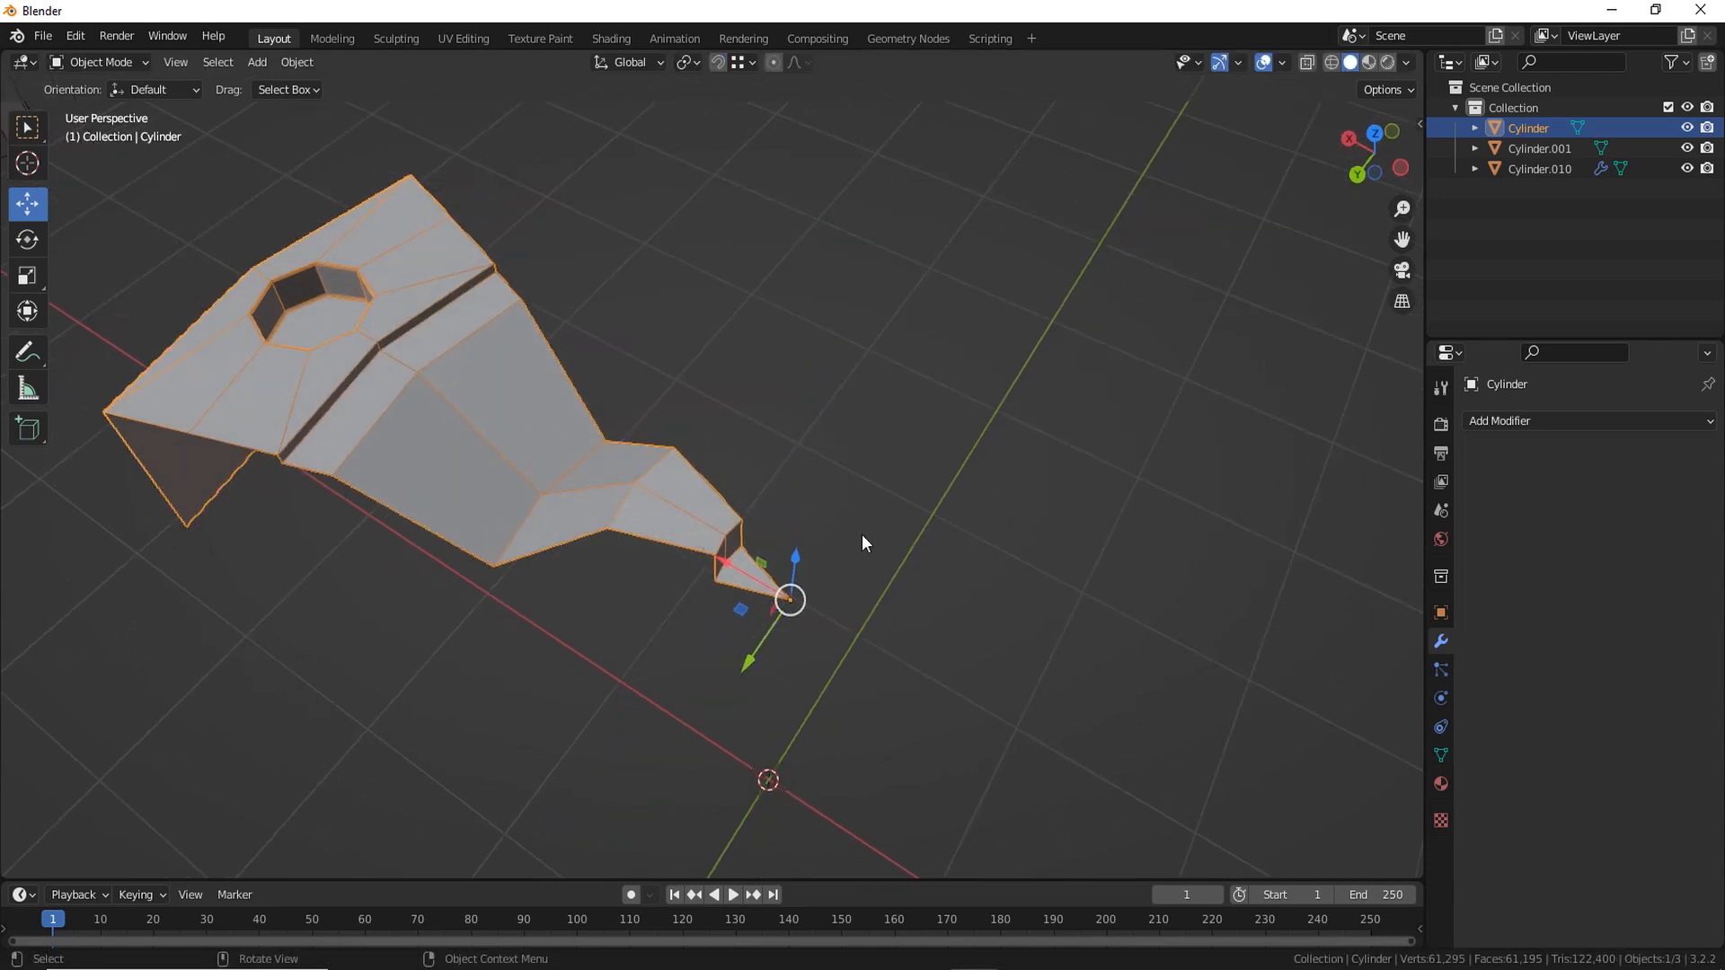
# Duplicate the wedge and rotate the copy 36° about the global Z axis
pyautogui.moveTo(861, 534); pyautogui.dragTo(799, 660, button='middle')
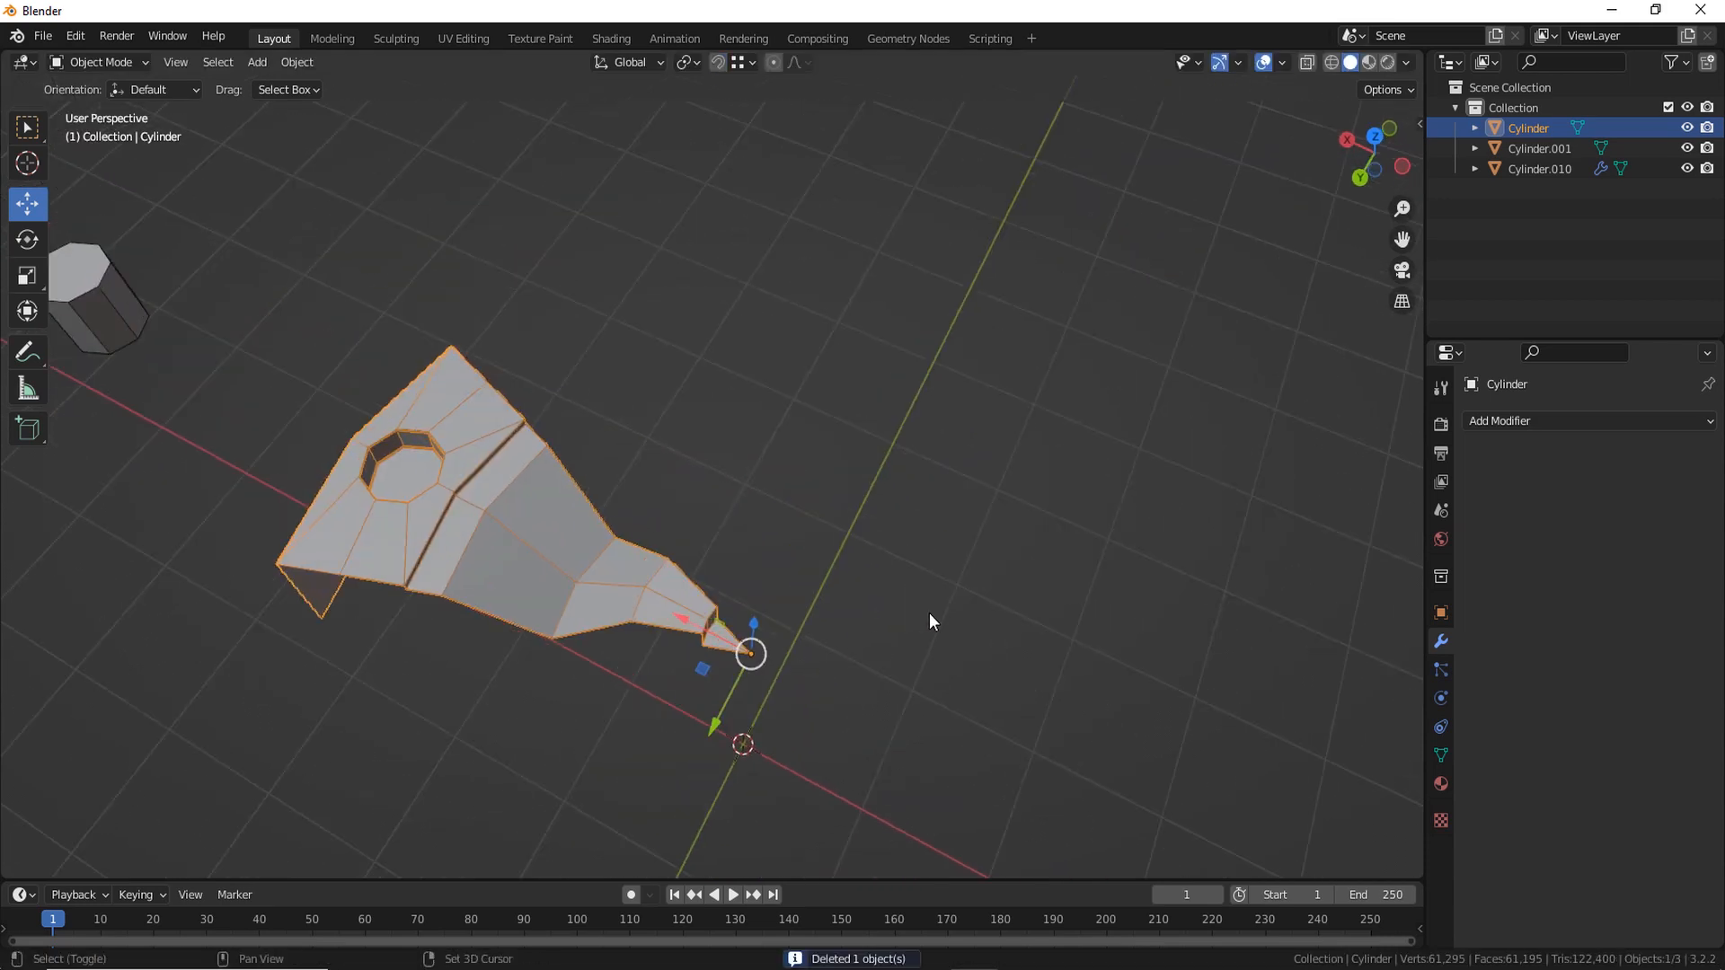
pyautogui.hotkey('shift', 'd')
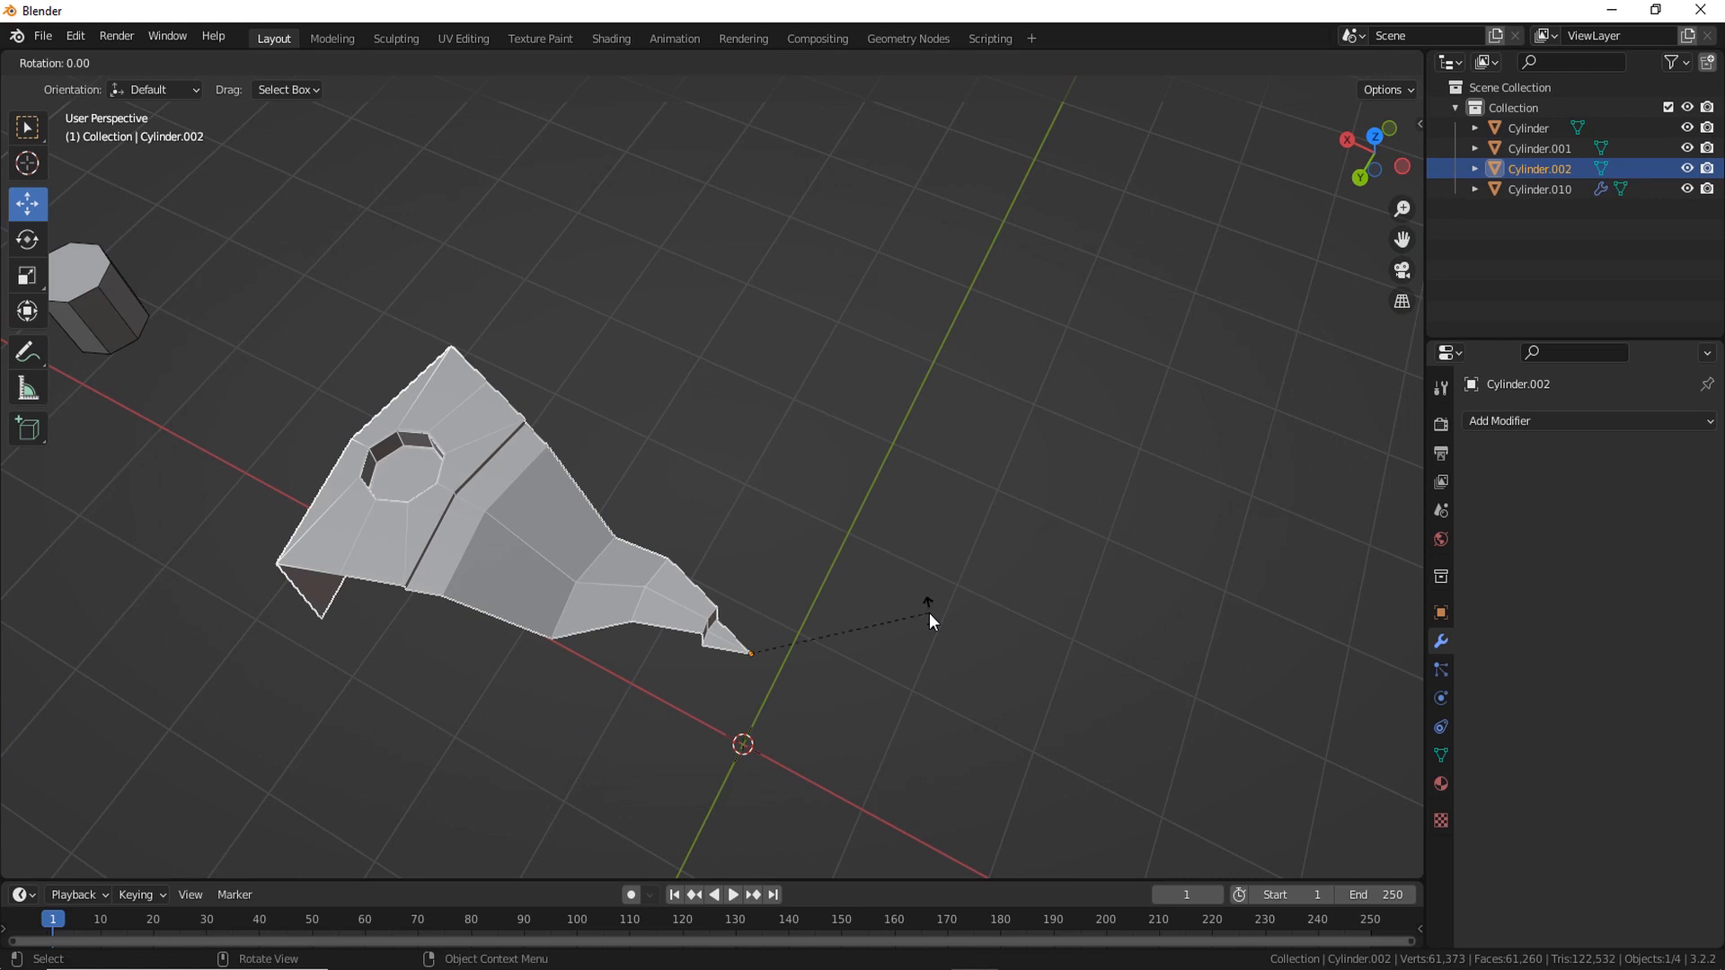
pyautogui.press('z')
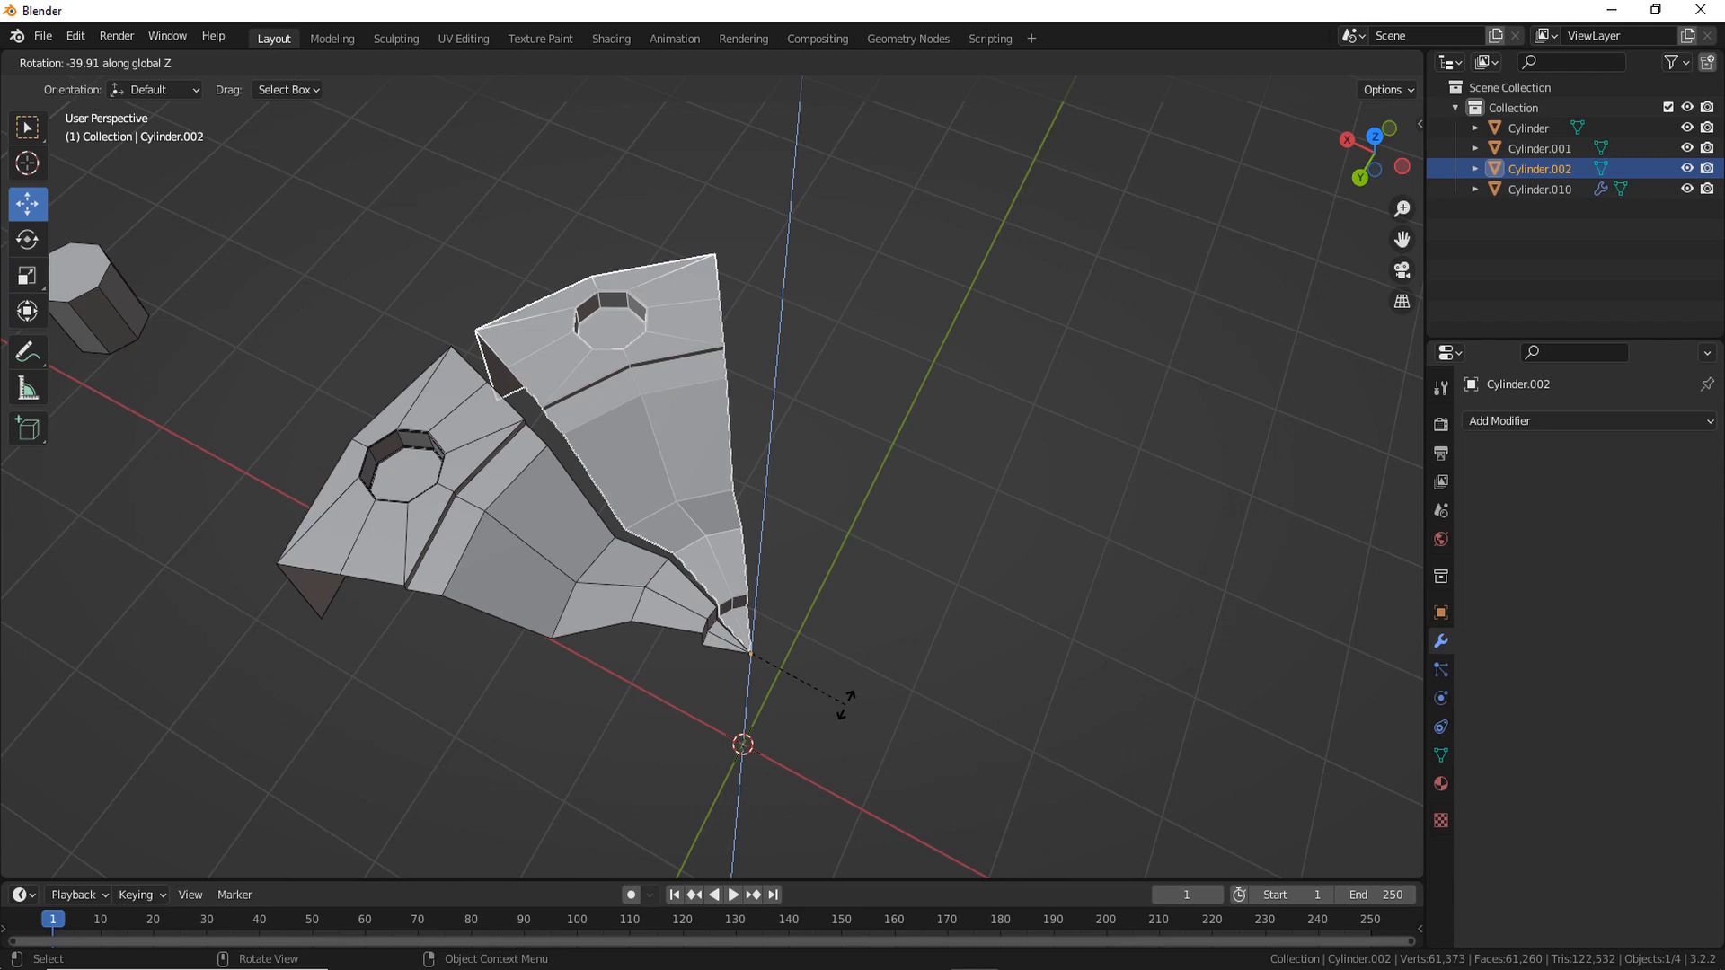
pyautogui.write('36')
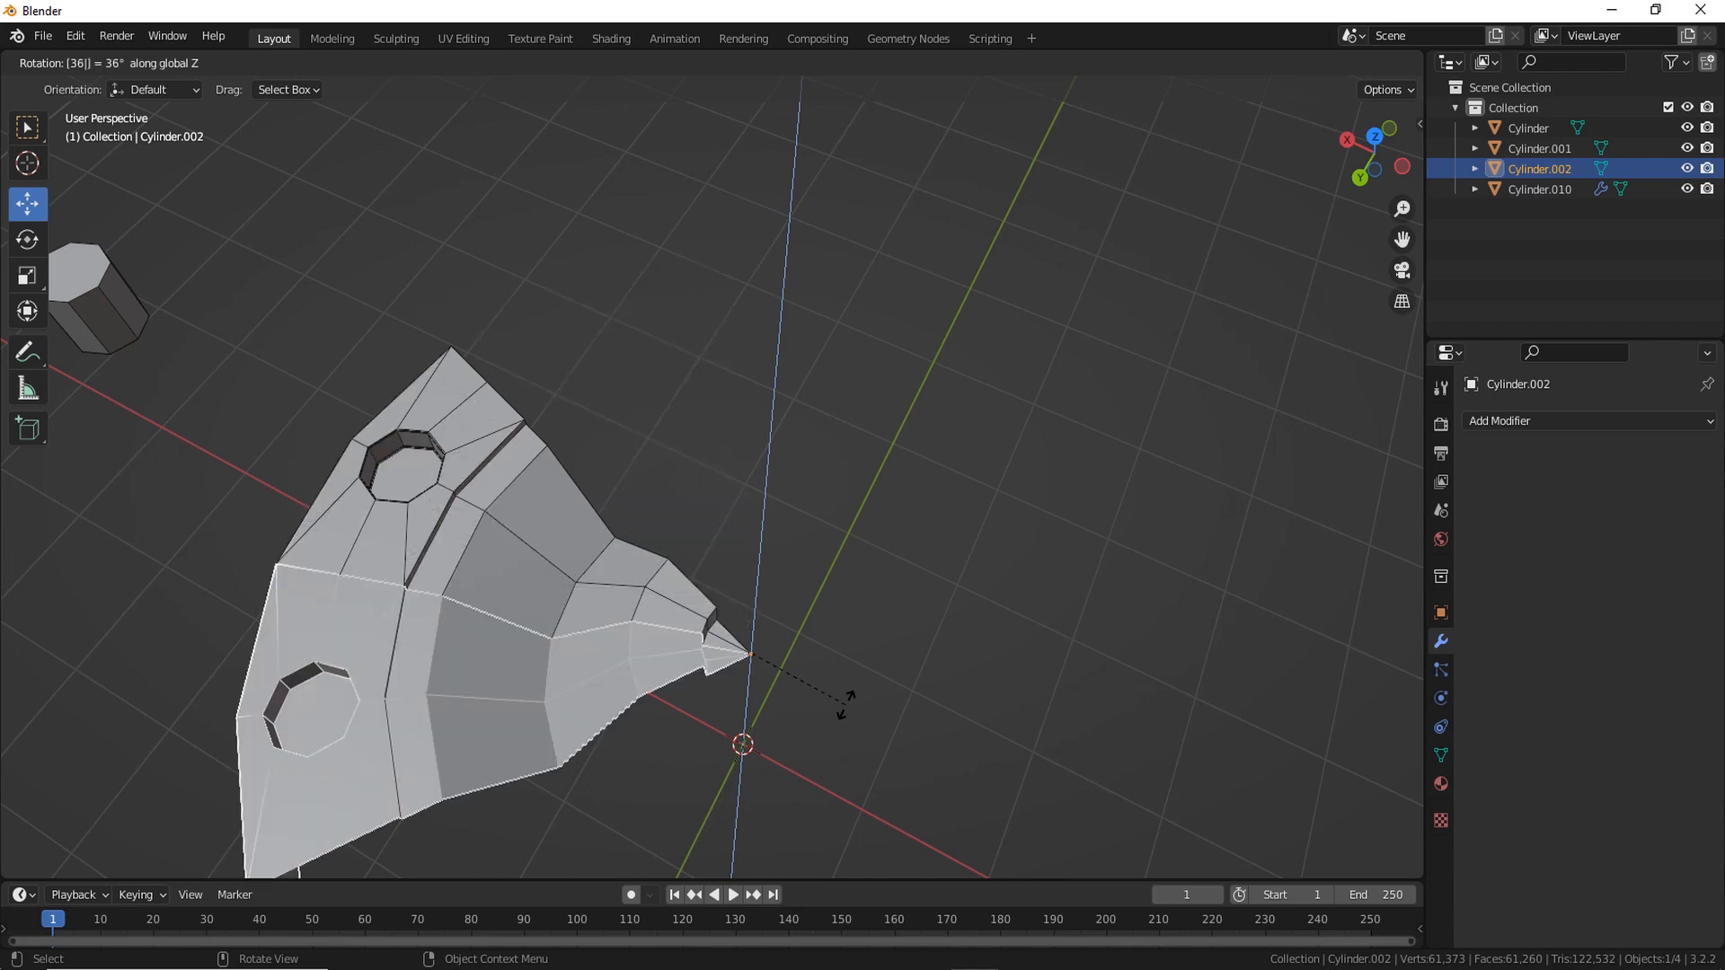
pyautogui.press('Return')
# Repeat the rotated duplication eight more times to close the full ring of ten wedges
pyautogui.scroll(-3, 928, 613)
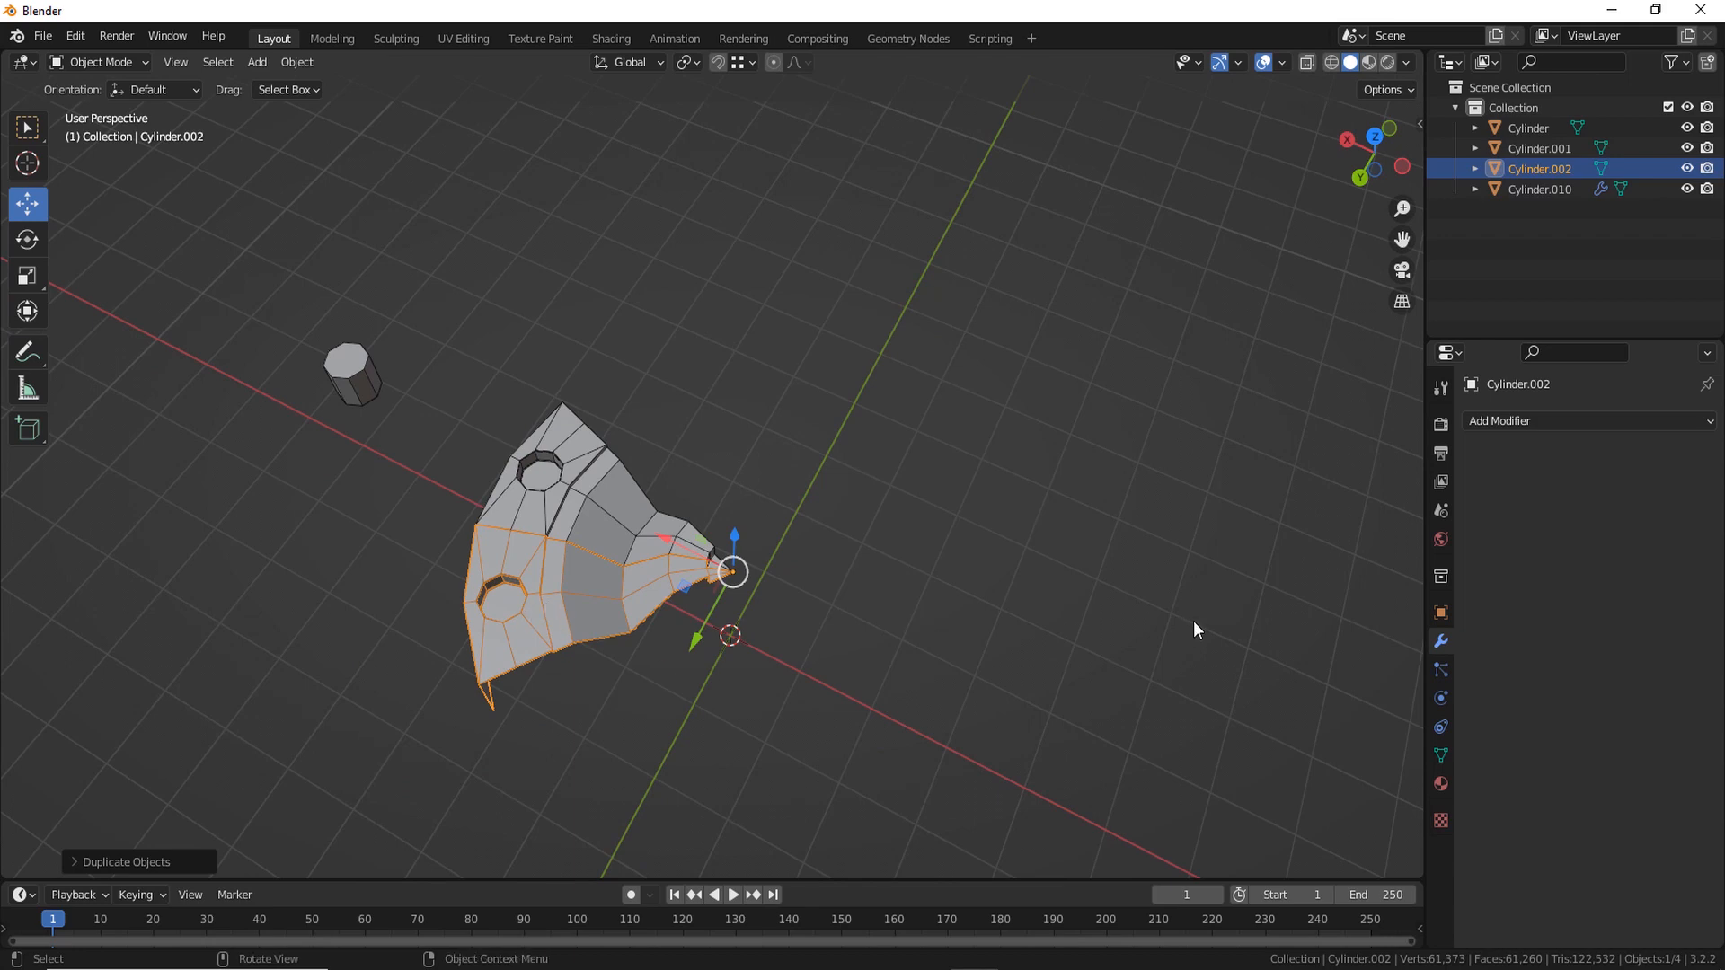
pyautogui.hotkey('shift', 'r')
pyautogui.hotkey('shift', 'r')
pyautogui.hotkey('shift', 'r')
pyautogui.hotkey('shift', 'r')
pyautogui.hotkey('shift', 'r')
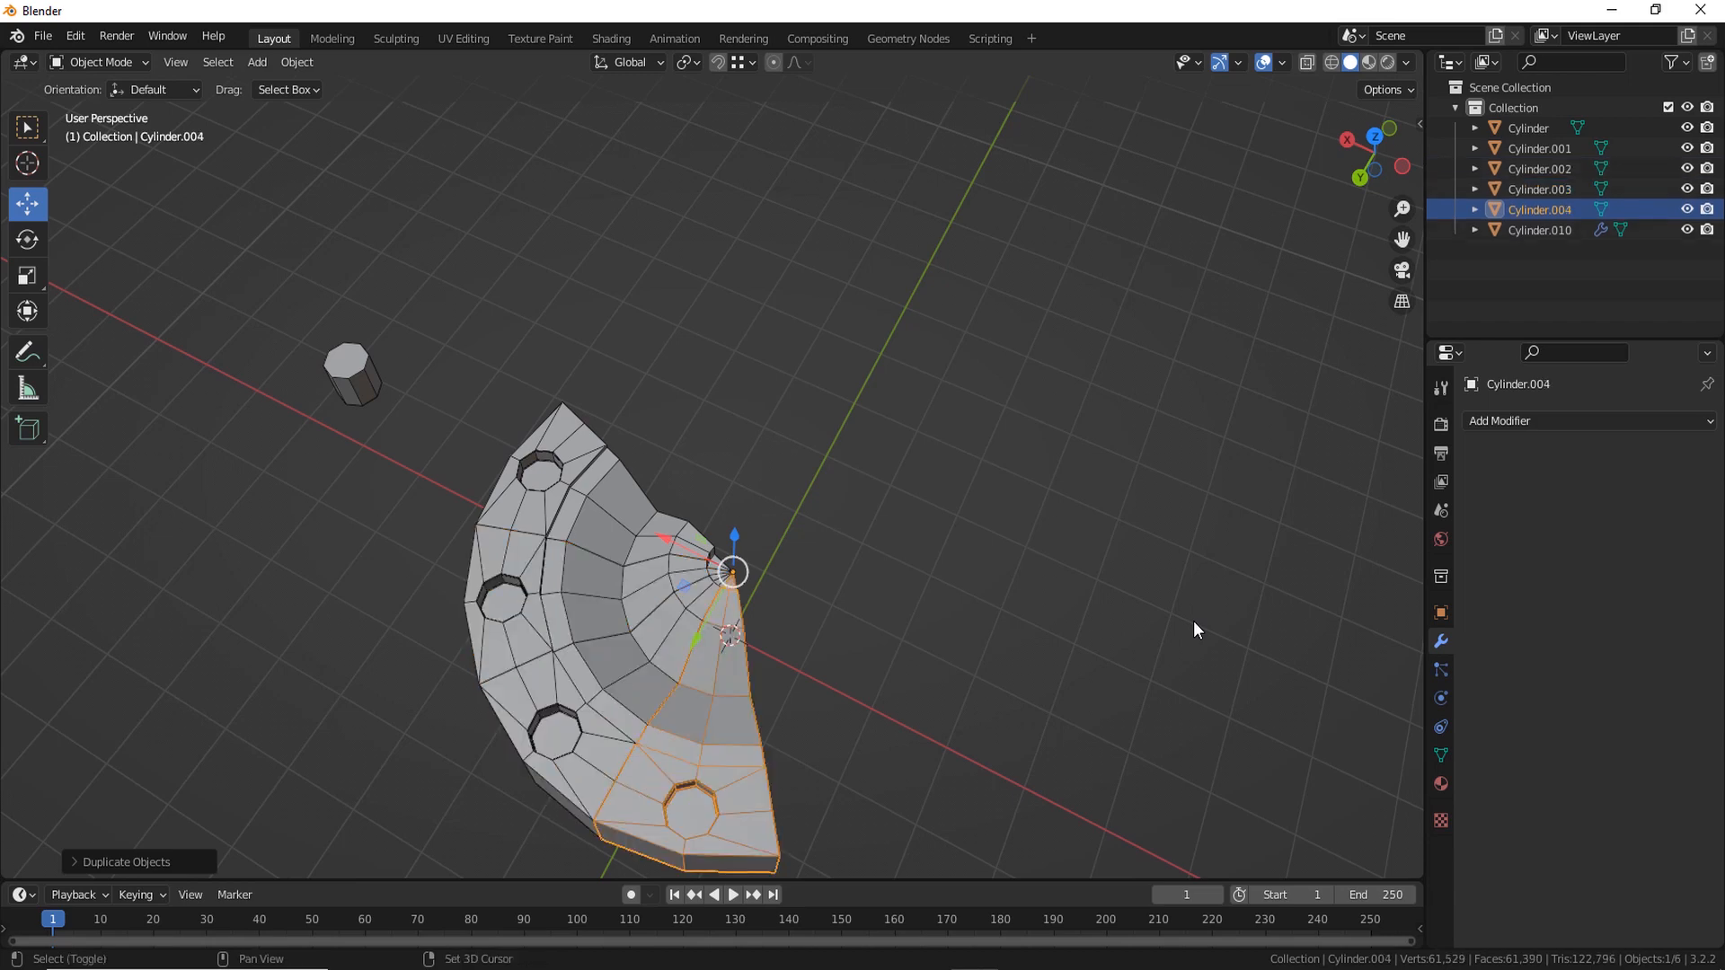
pyautogui.hotkey('shift', 'r')
pyautogui.hotkey('shift', 'r')
pyautogui.hotkey('shift', 'r')
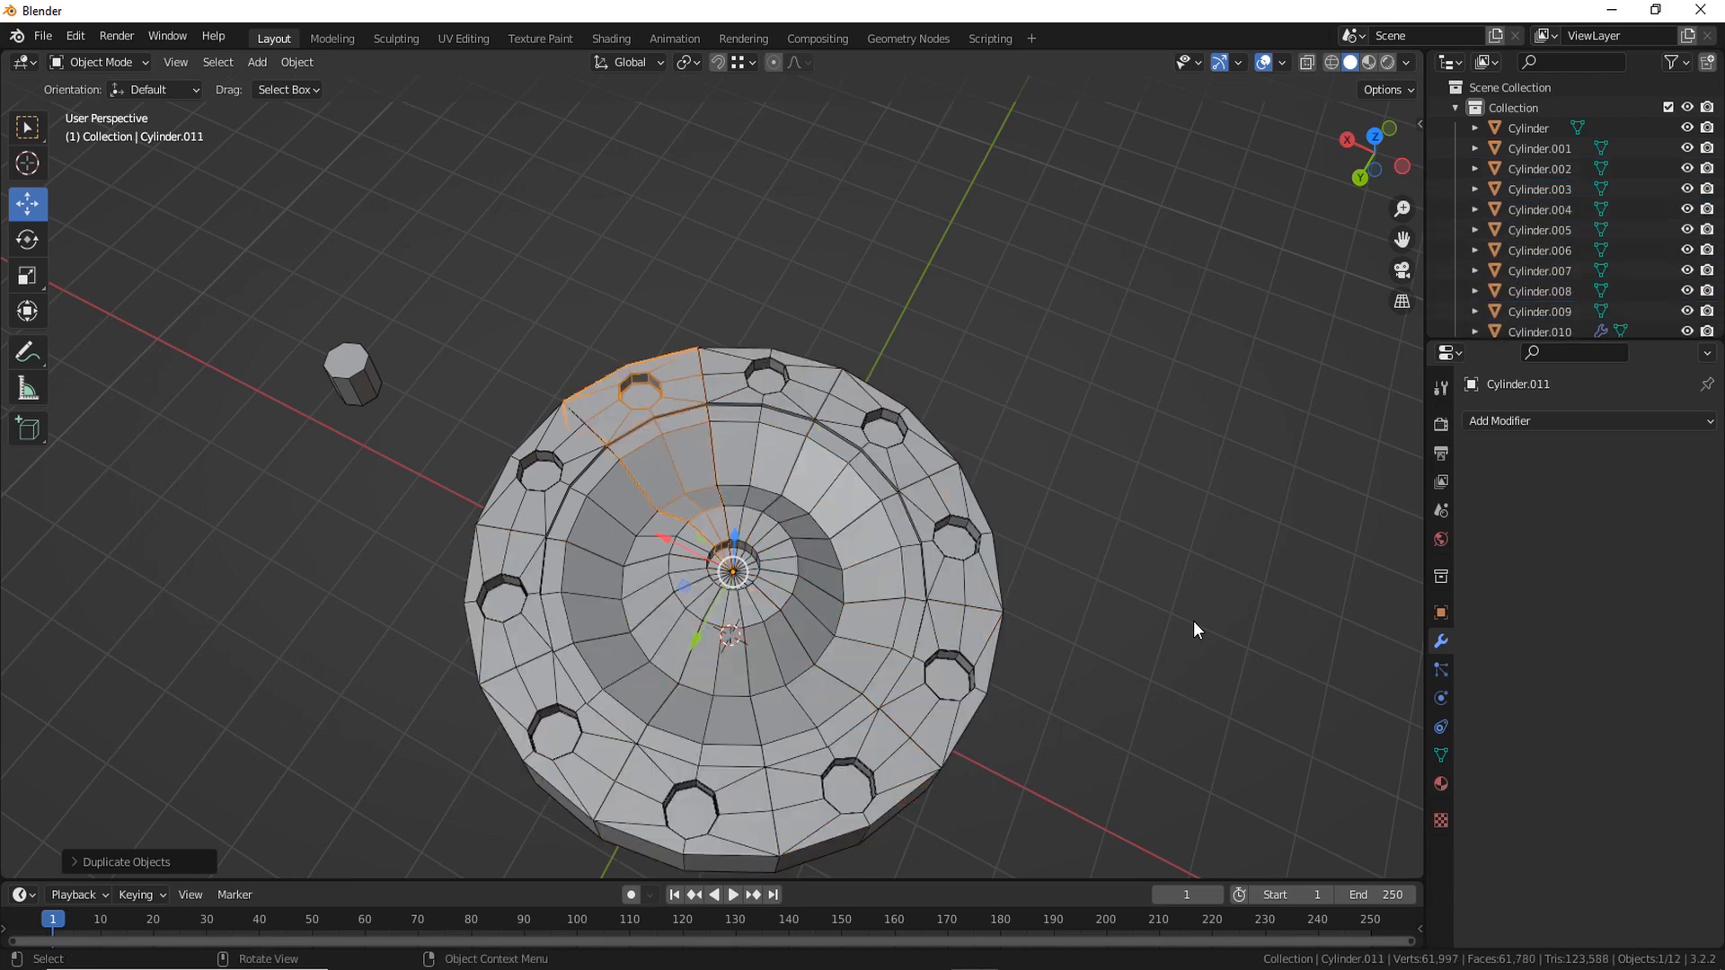
# Select all ten wedges, leaving out the small cylinder, and join them into one object
pyautogui.scroll(-3, 915, 688)
pyautogui.moveTo(916, 692); pyautogui.dragTo(985, 728, button='middle')
pyautogui.scroll(2, 981, 724)
pyautogui.scroll(-1, 985, 728)
pyautogui.moveTo(1182, 792); pyautogui.dragTo(520, 217)
pyautogui.moveTo(751, 766); pyautogui.dragTo(835, 788, button='middle')
pyautogui.scroll(2, 1003, 755)
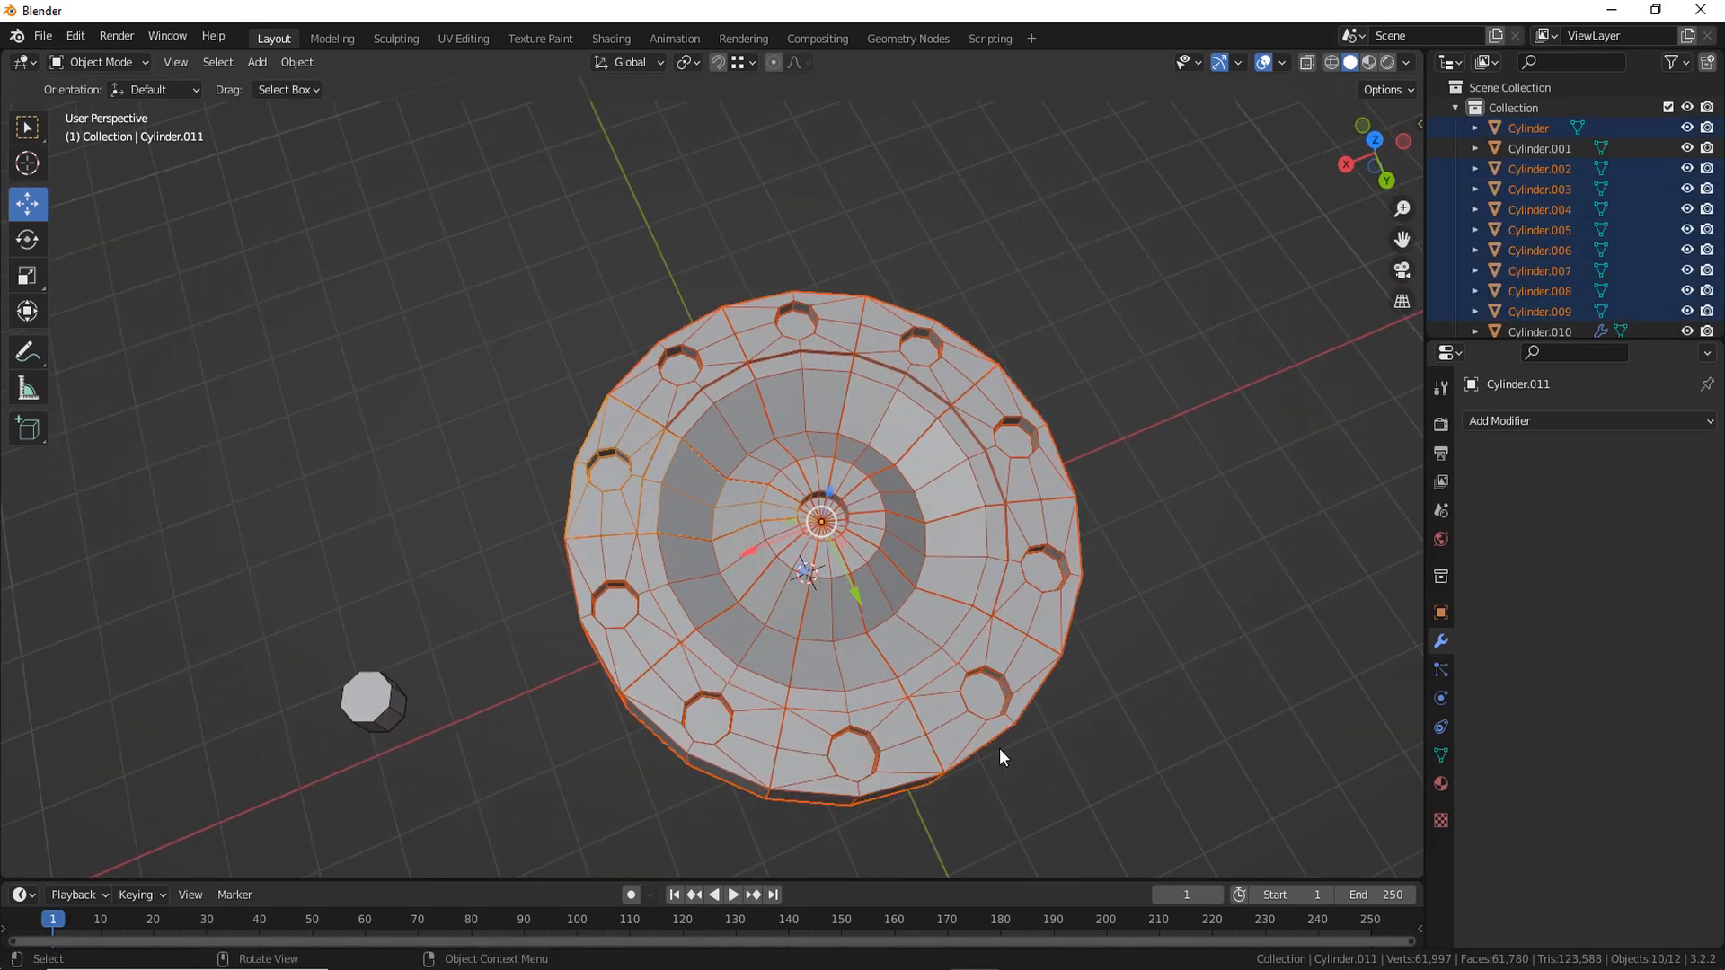
pyautogui.hotkey('ctrl', 'j')
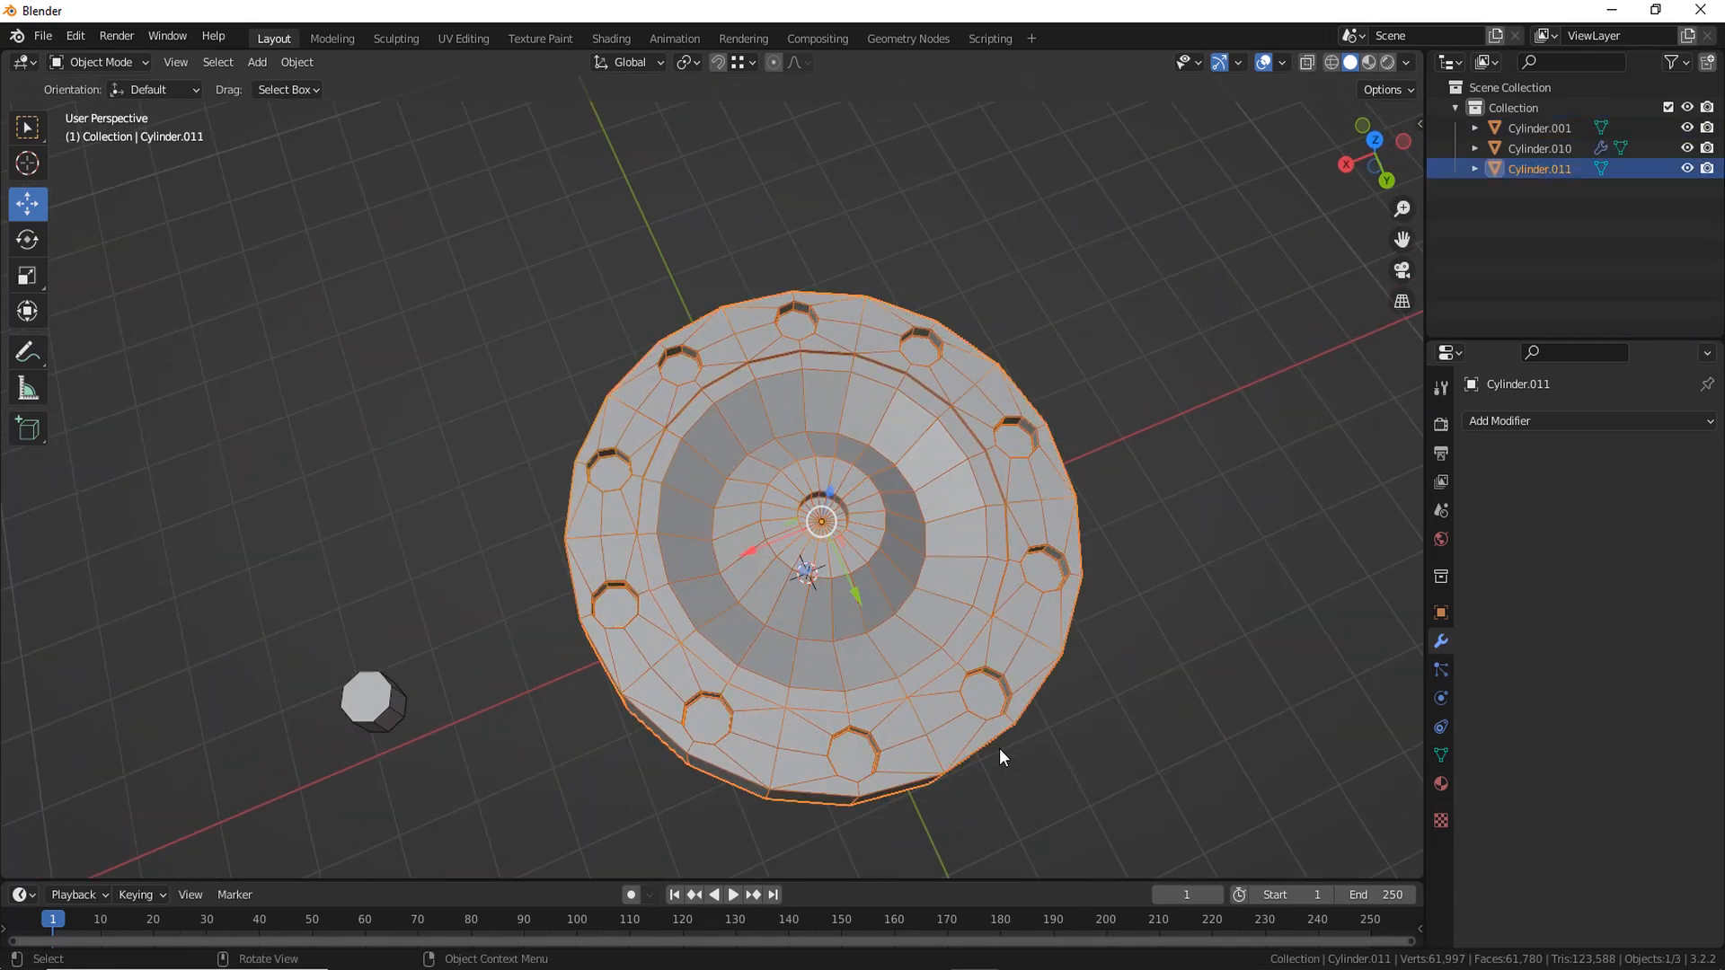
# Open the joined flange in Edit Mode with vertex selection and clear the current selection
pyautogui.click(1031, 746)
pyautogui.click(1019, 645)
pyautogui.press('Tab')
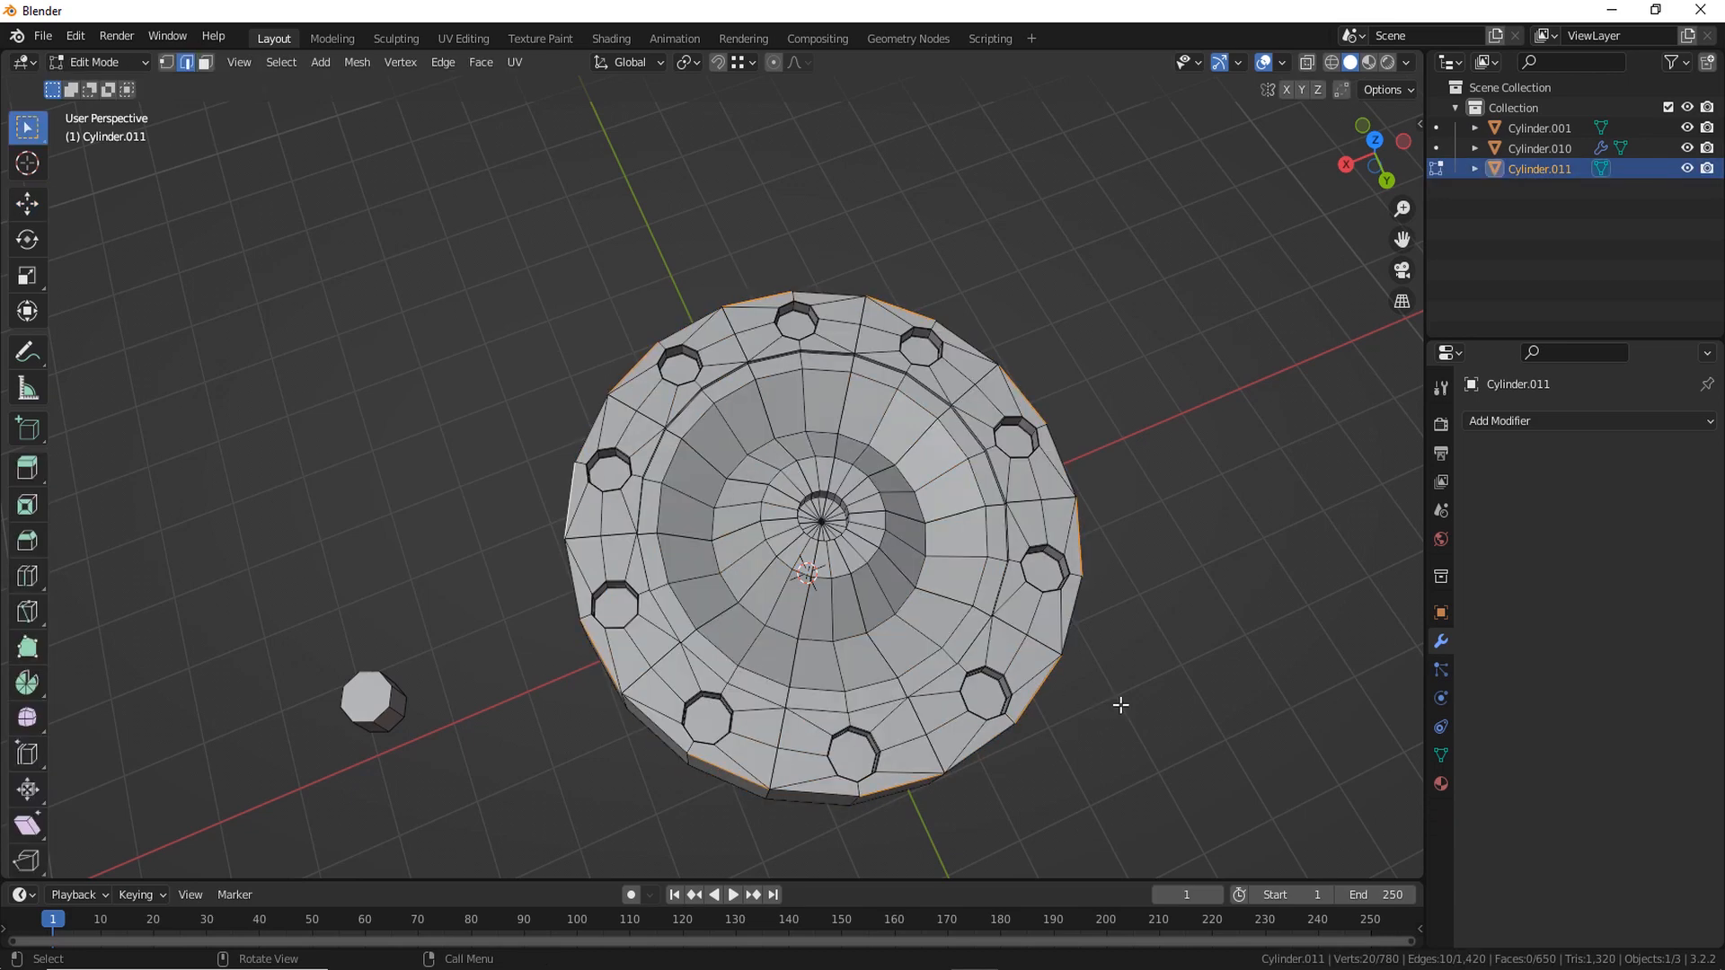
pyautogui.press('1')
pyautogui.click(1119, 790)
pyautogui.scroll(-3, 946, 808)
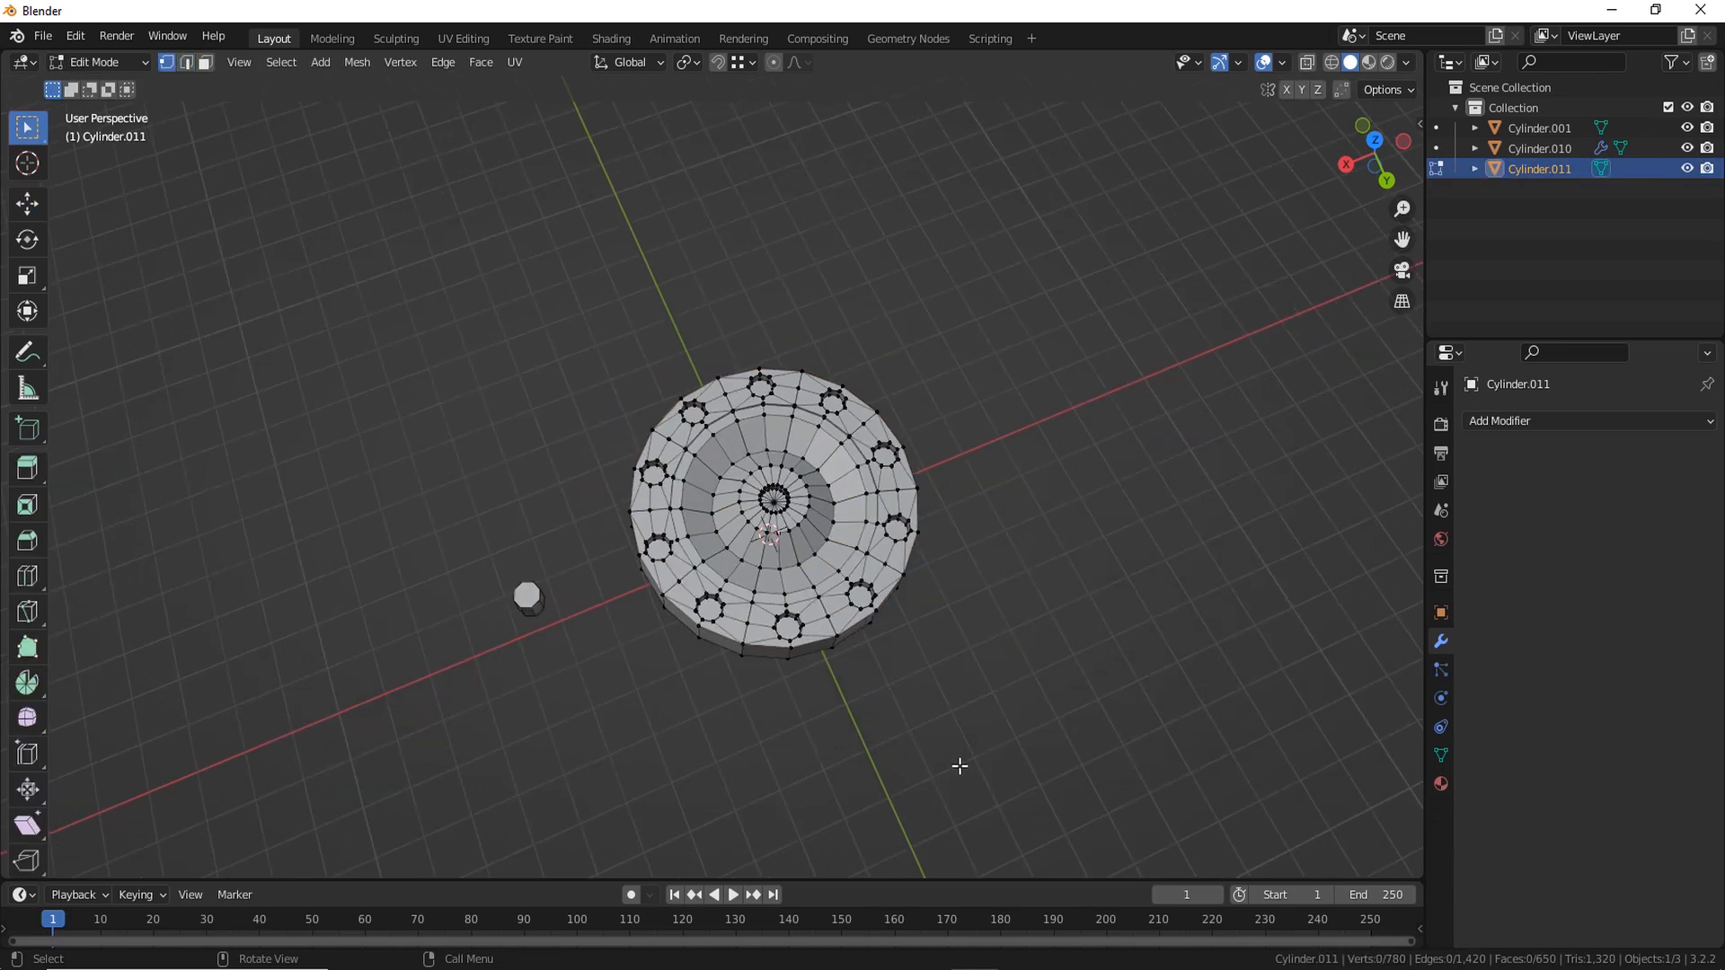
# Select every vertex of the flange through a wireframe view and return to solid shading
pyautogui.hotkey('shift', 'z')
pyautogui.moveTo(1032, 724); pyautogui.dragTo(540, 432, button='middle')
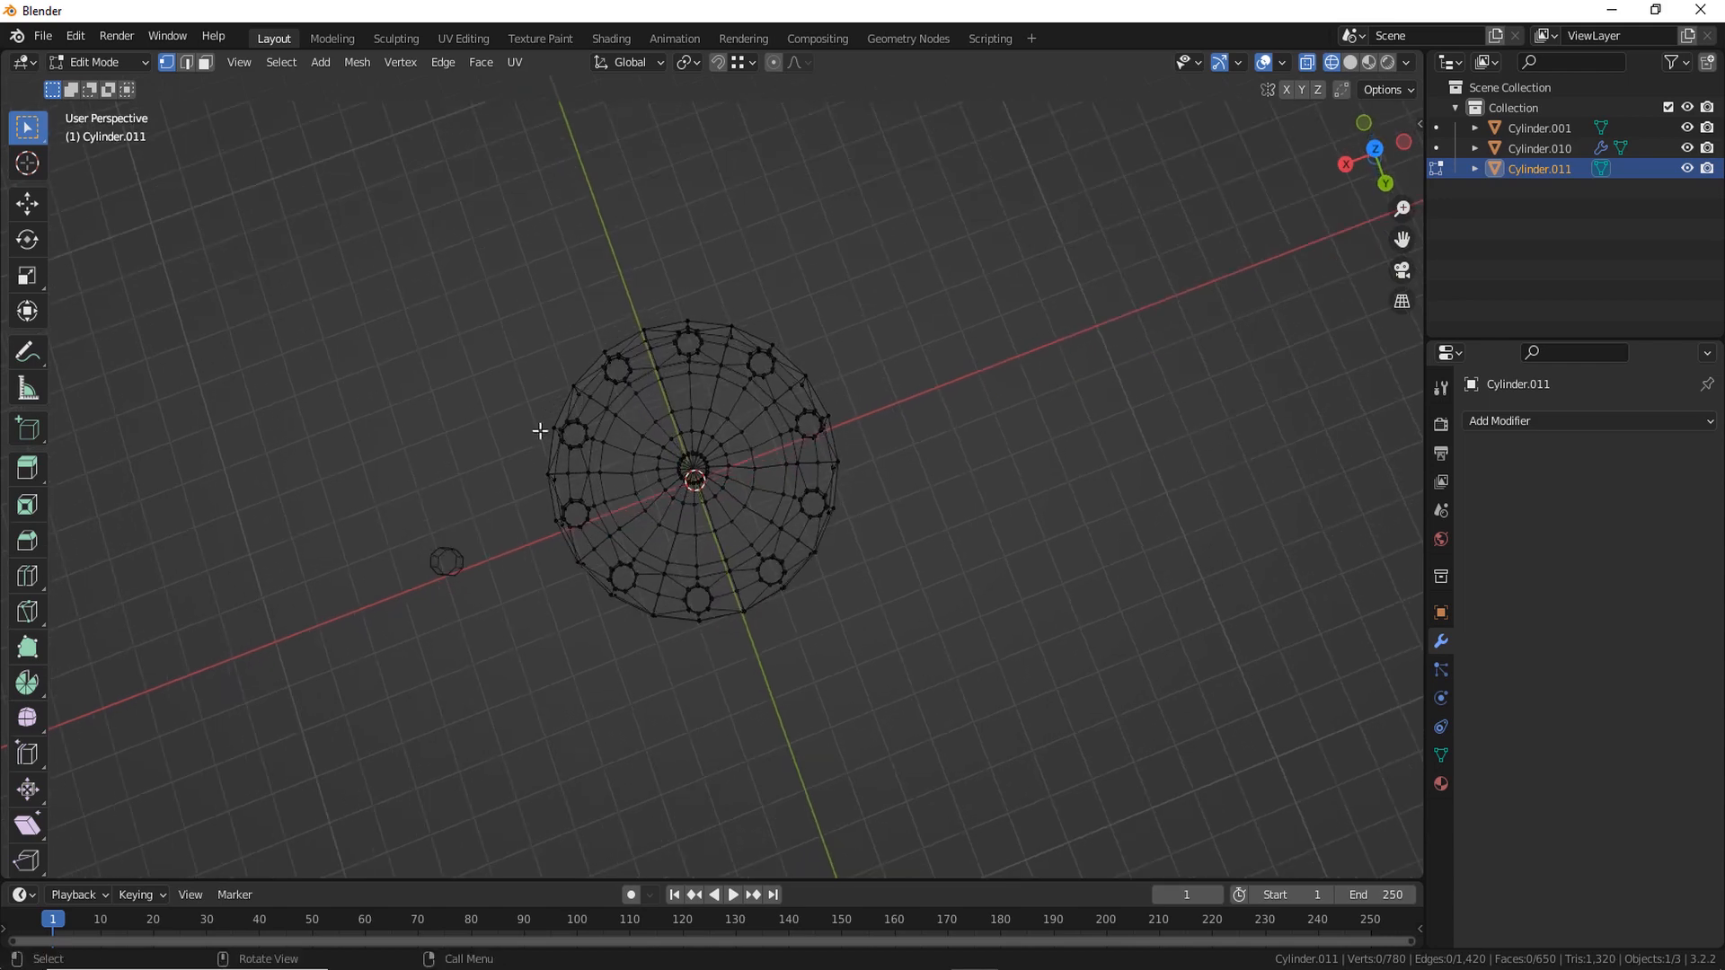
pyautogui.moveTo(493, 215); pyautogui.dragTo(960, 809)
pyautogui.scroll(4, 907, 699)
pyautogui.moveTo(869, 716)
pyautogui.mouseDown(button='middle')
pyautogui.moveTo(887, 645)
pyautogui.moveTo(870, 638)
pyautogui.mouseUp(button='middle')
pyautogui.hotkey('shift', 'z')
pyautogui.scroll(2, 869, 645)
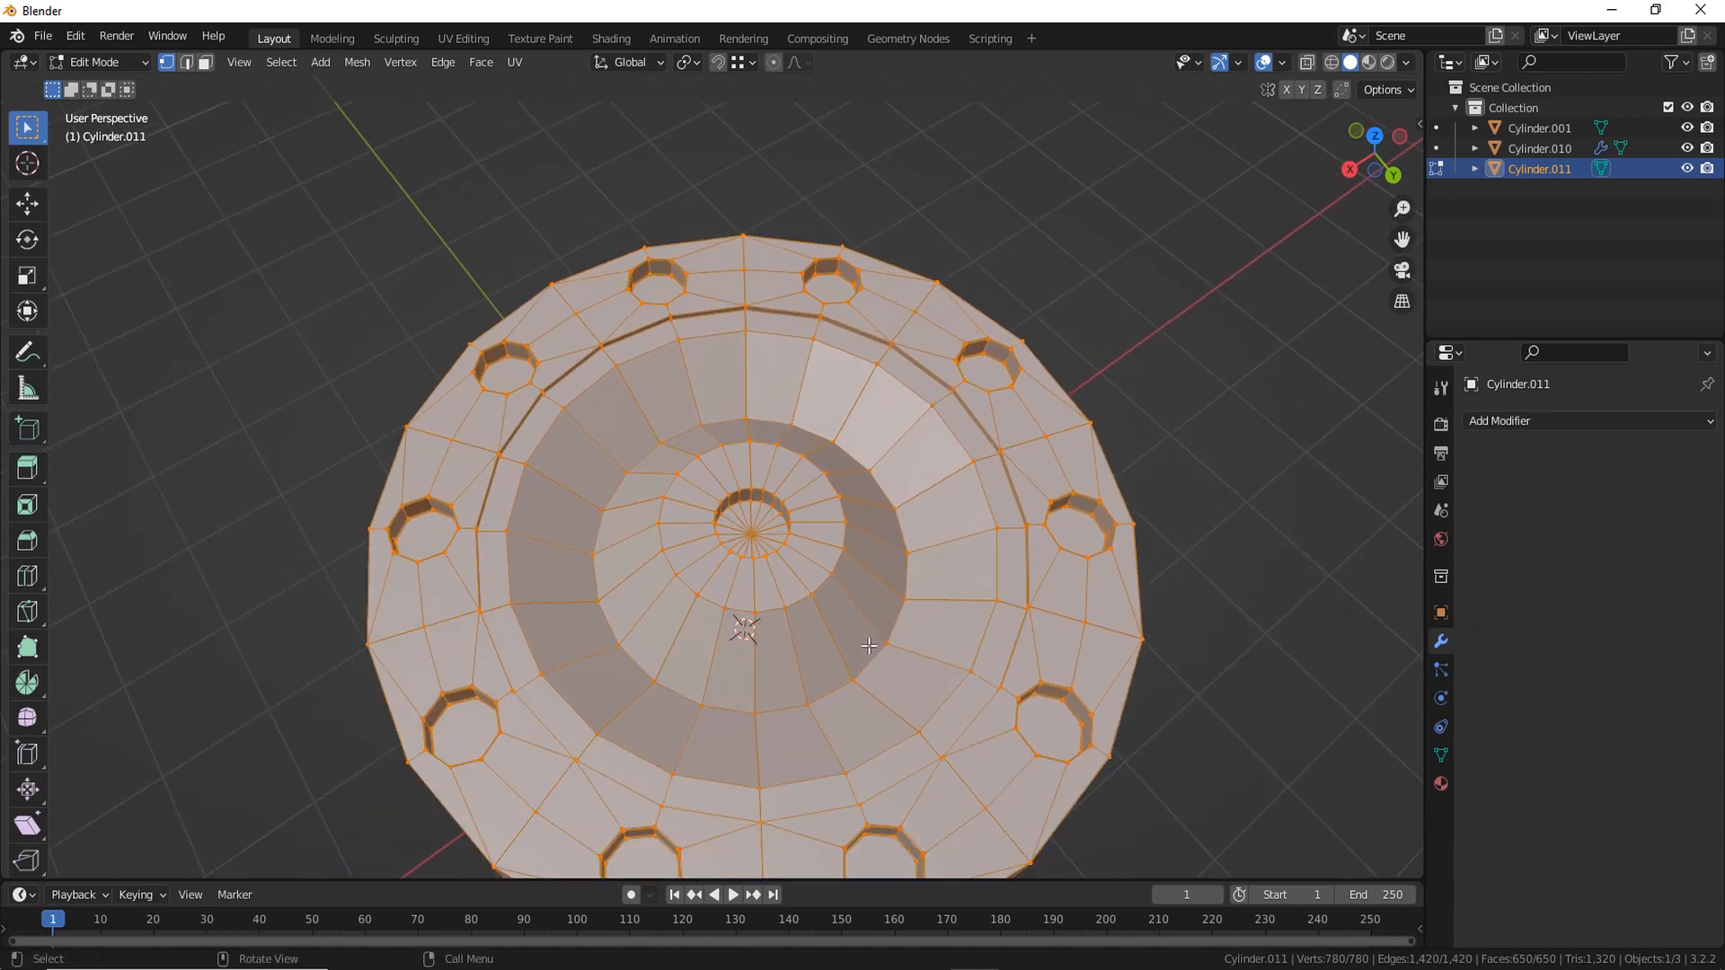
# Merge all of the flange's vertices by distance at 0.0001 m and check the mesh around a rim hole
pyautogui.press('m')
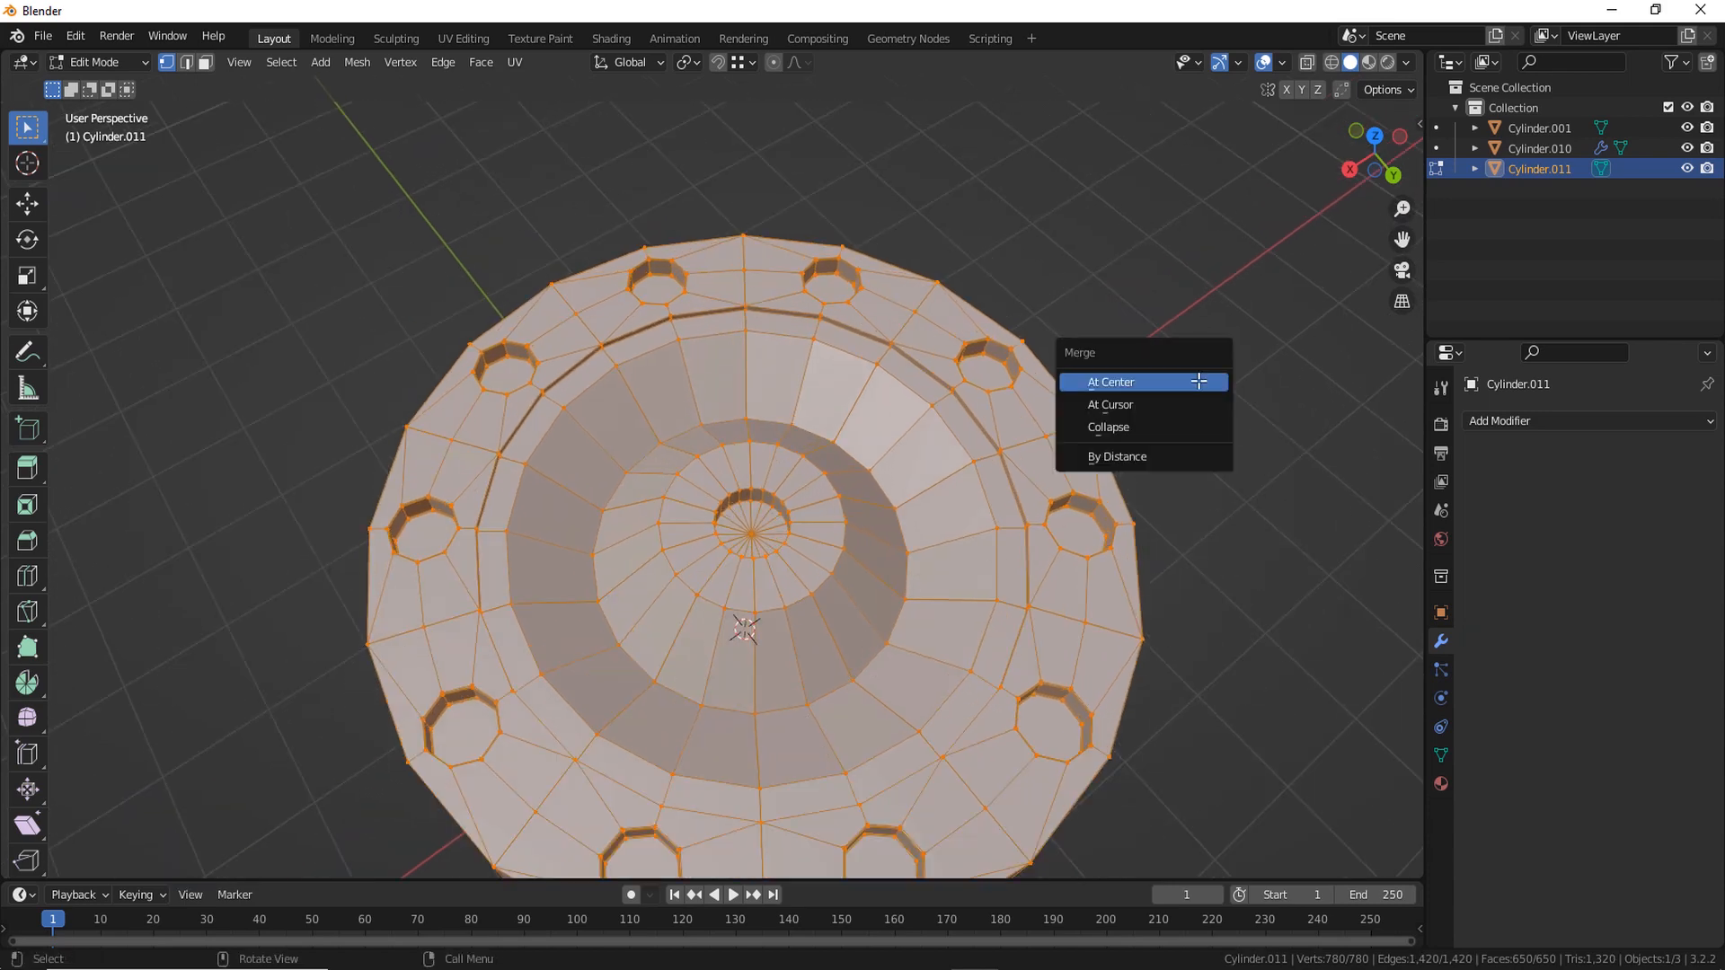
pyautogui.click(1110, 458)
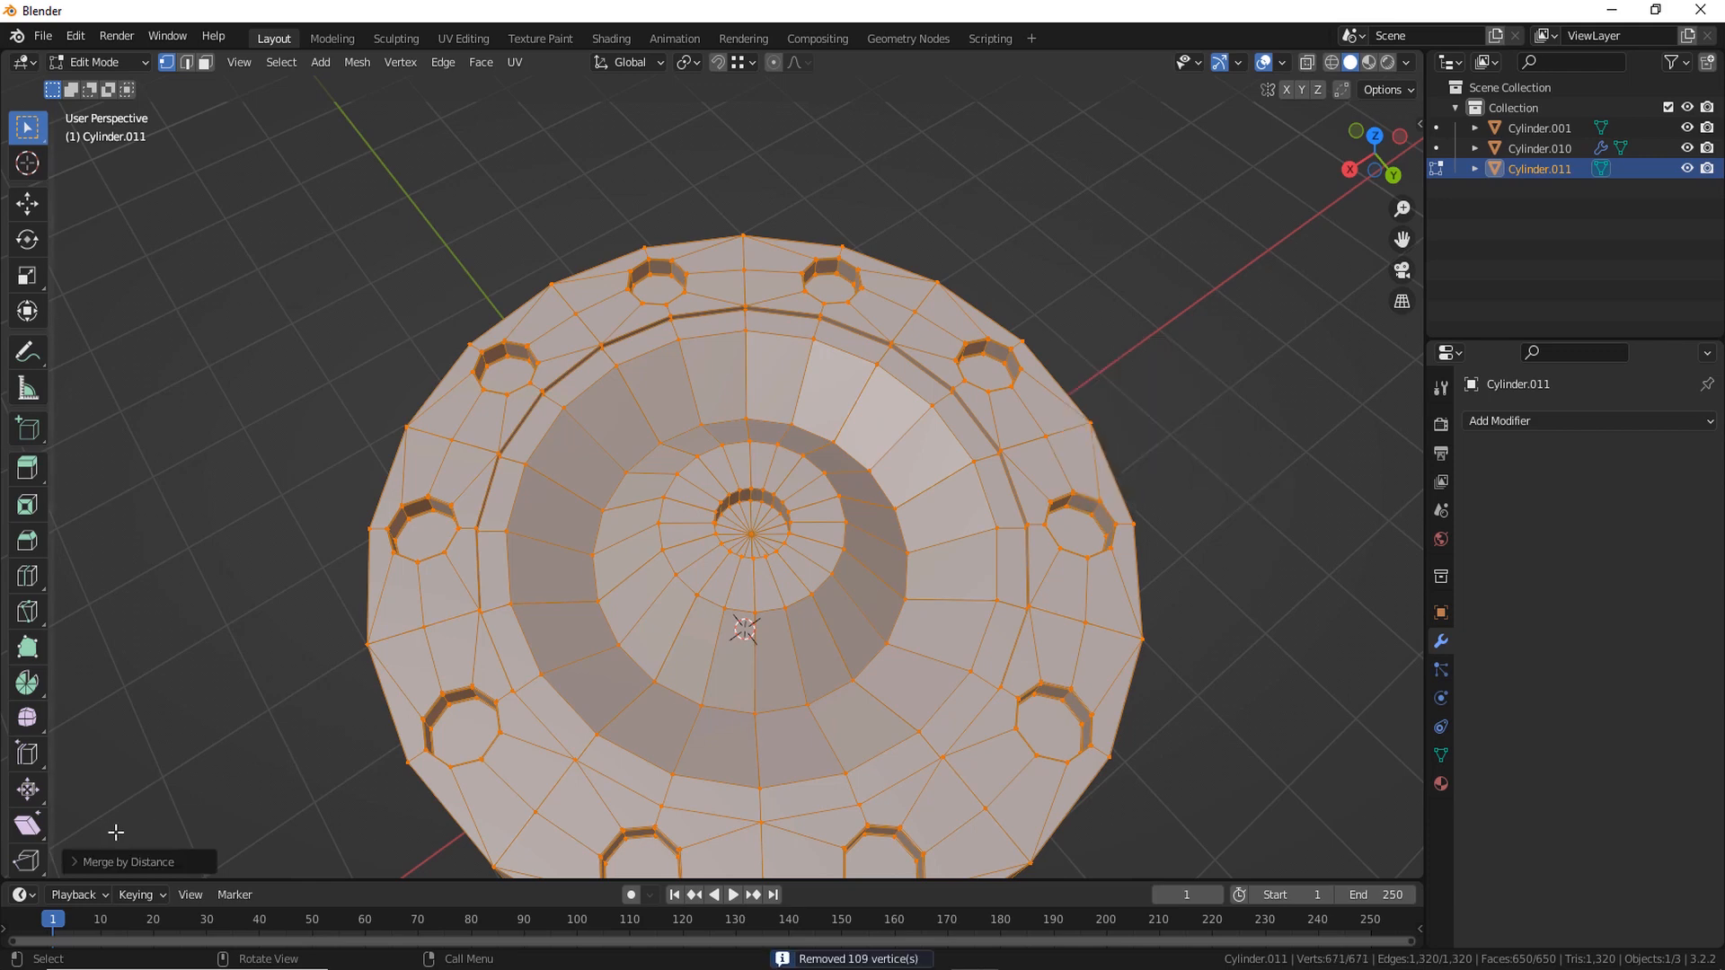
pyautogui.click(77, 862)
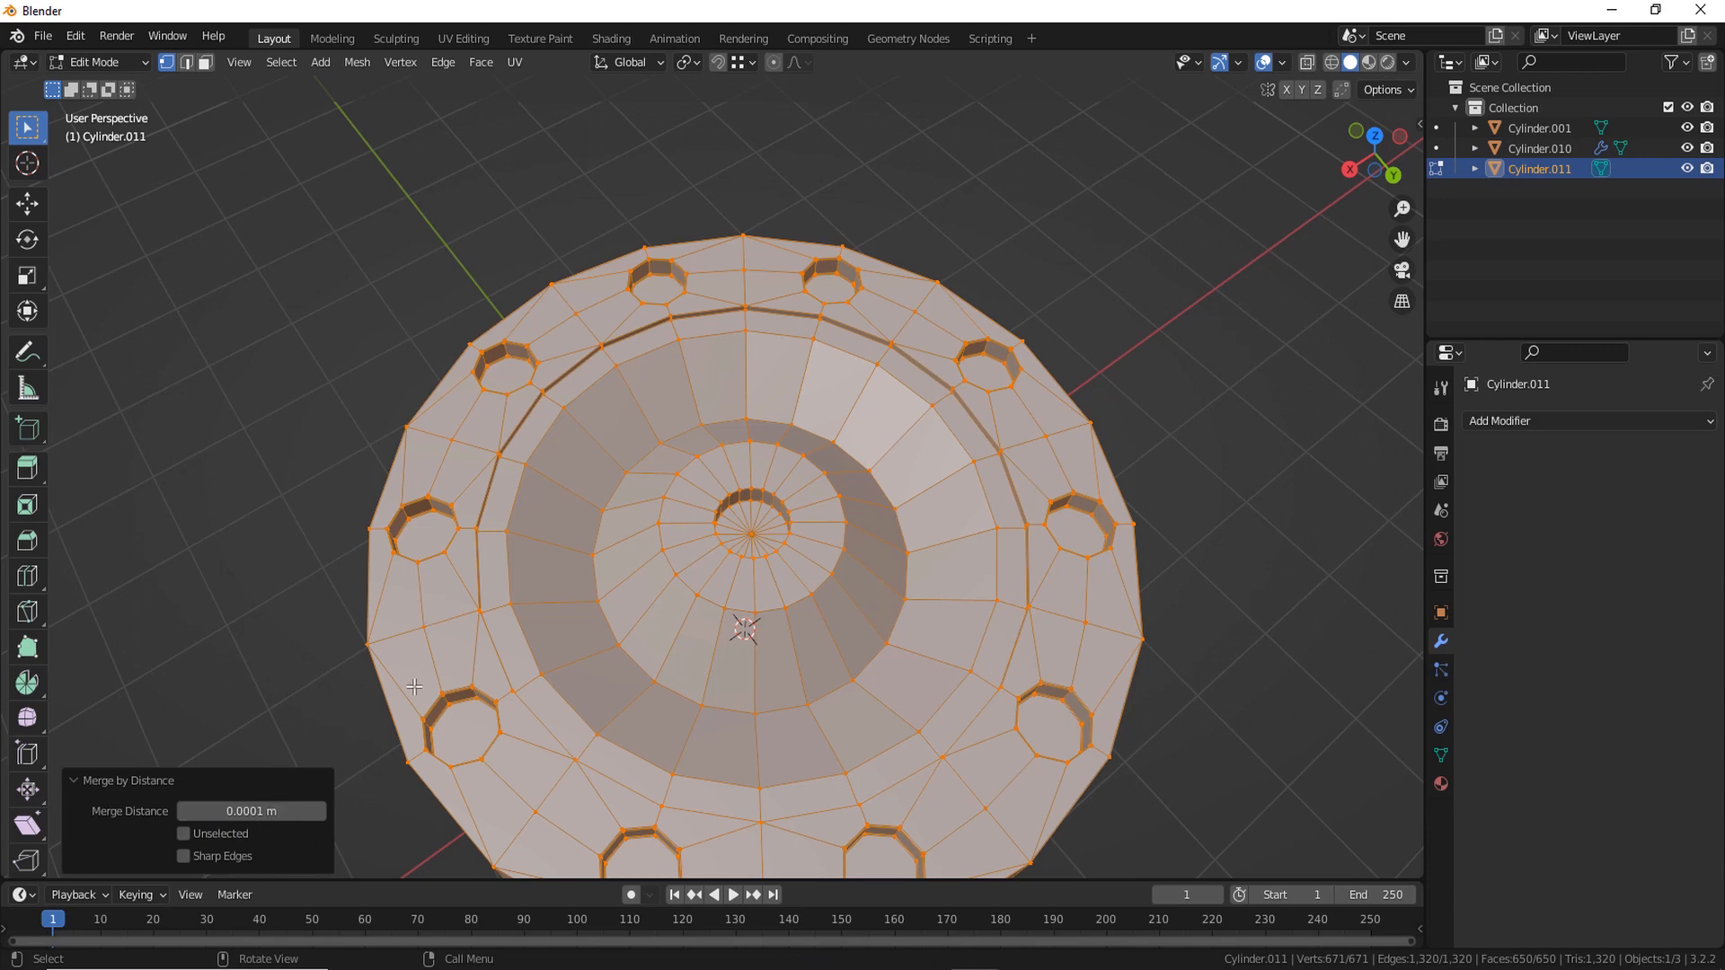
pyautogui.scroll(8, 415, 687)
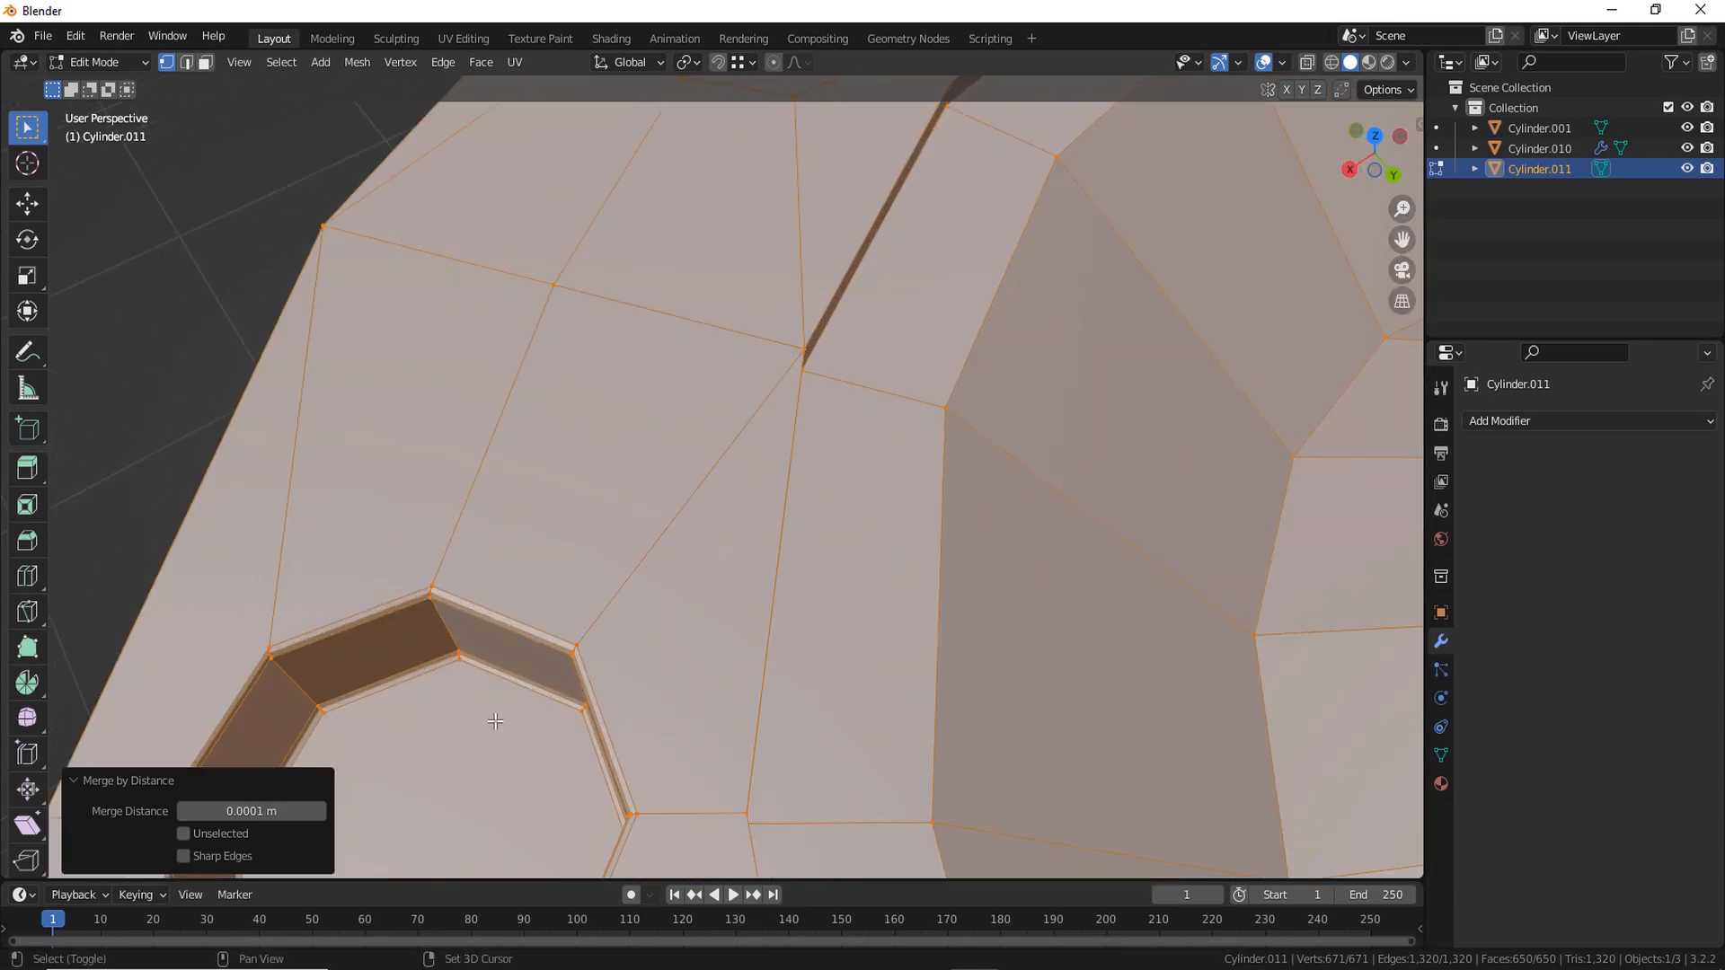
pyautogui.scroll(-2, 495, 722)
pyautogui.scroll(4, 701, 526)
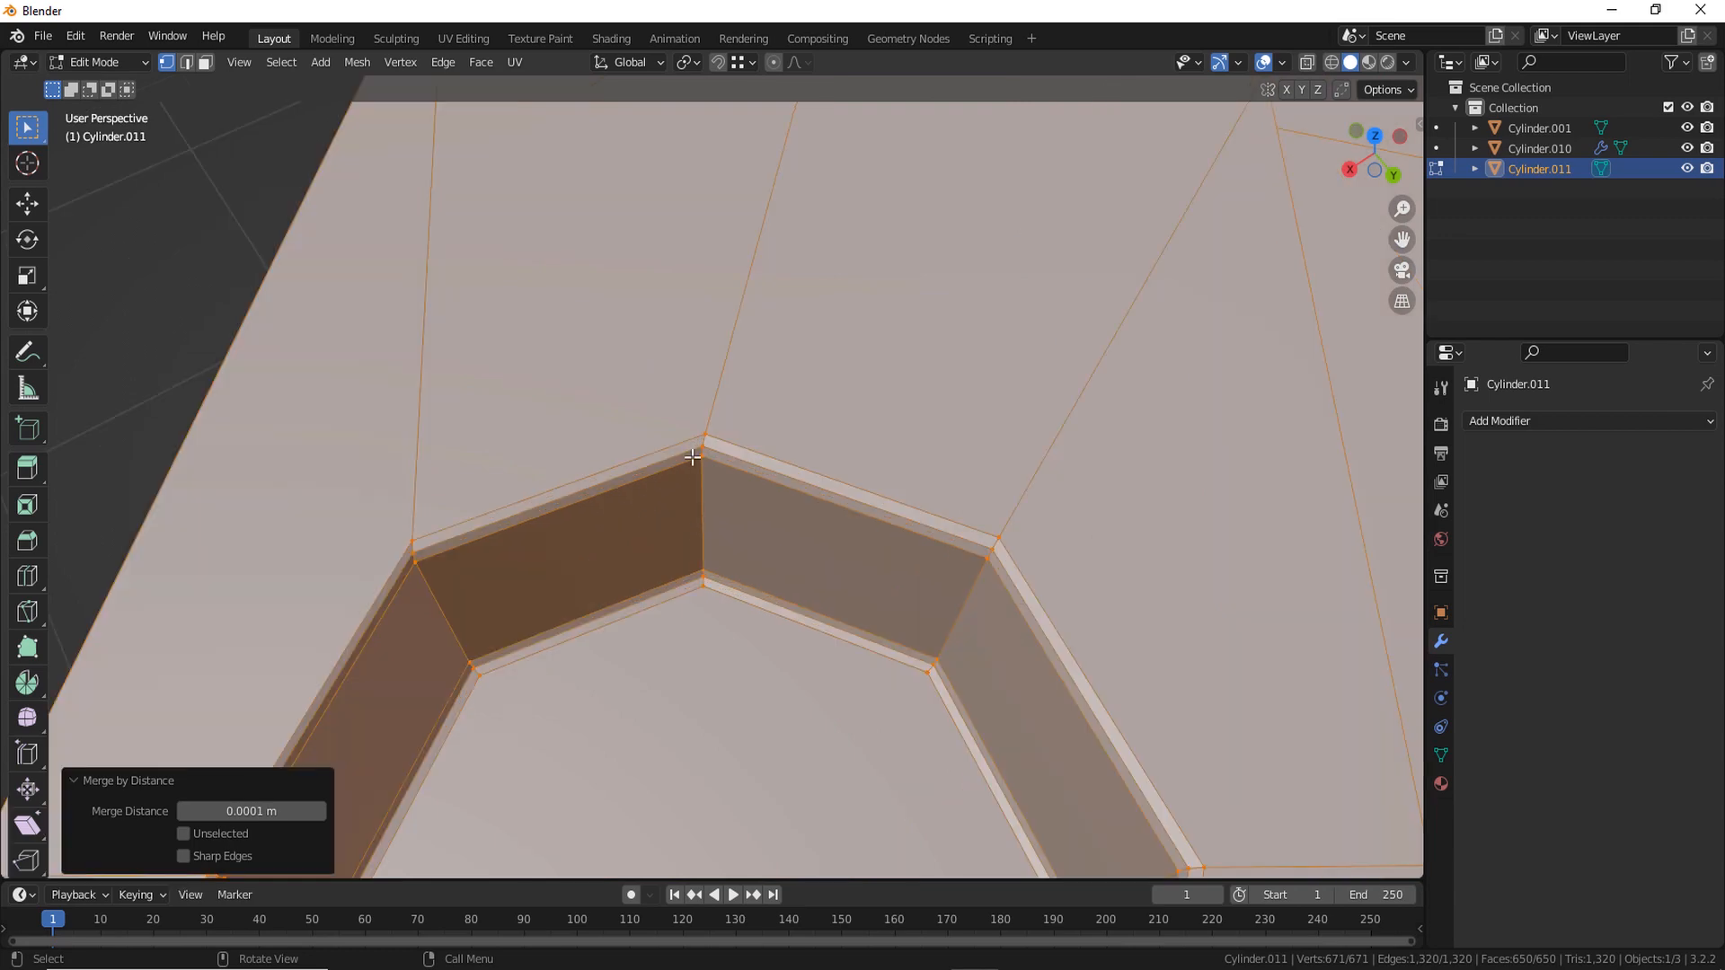
pyautogui.scroll(-10, 1081, 599)
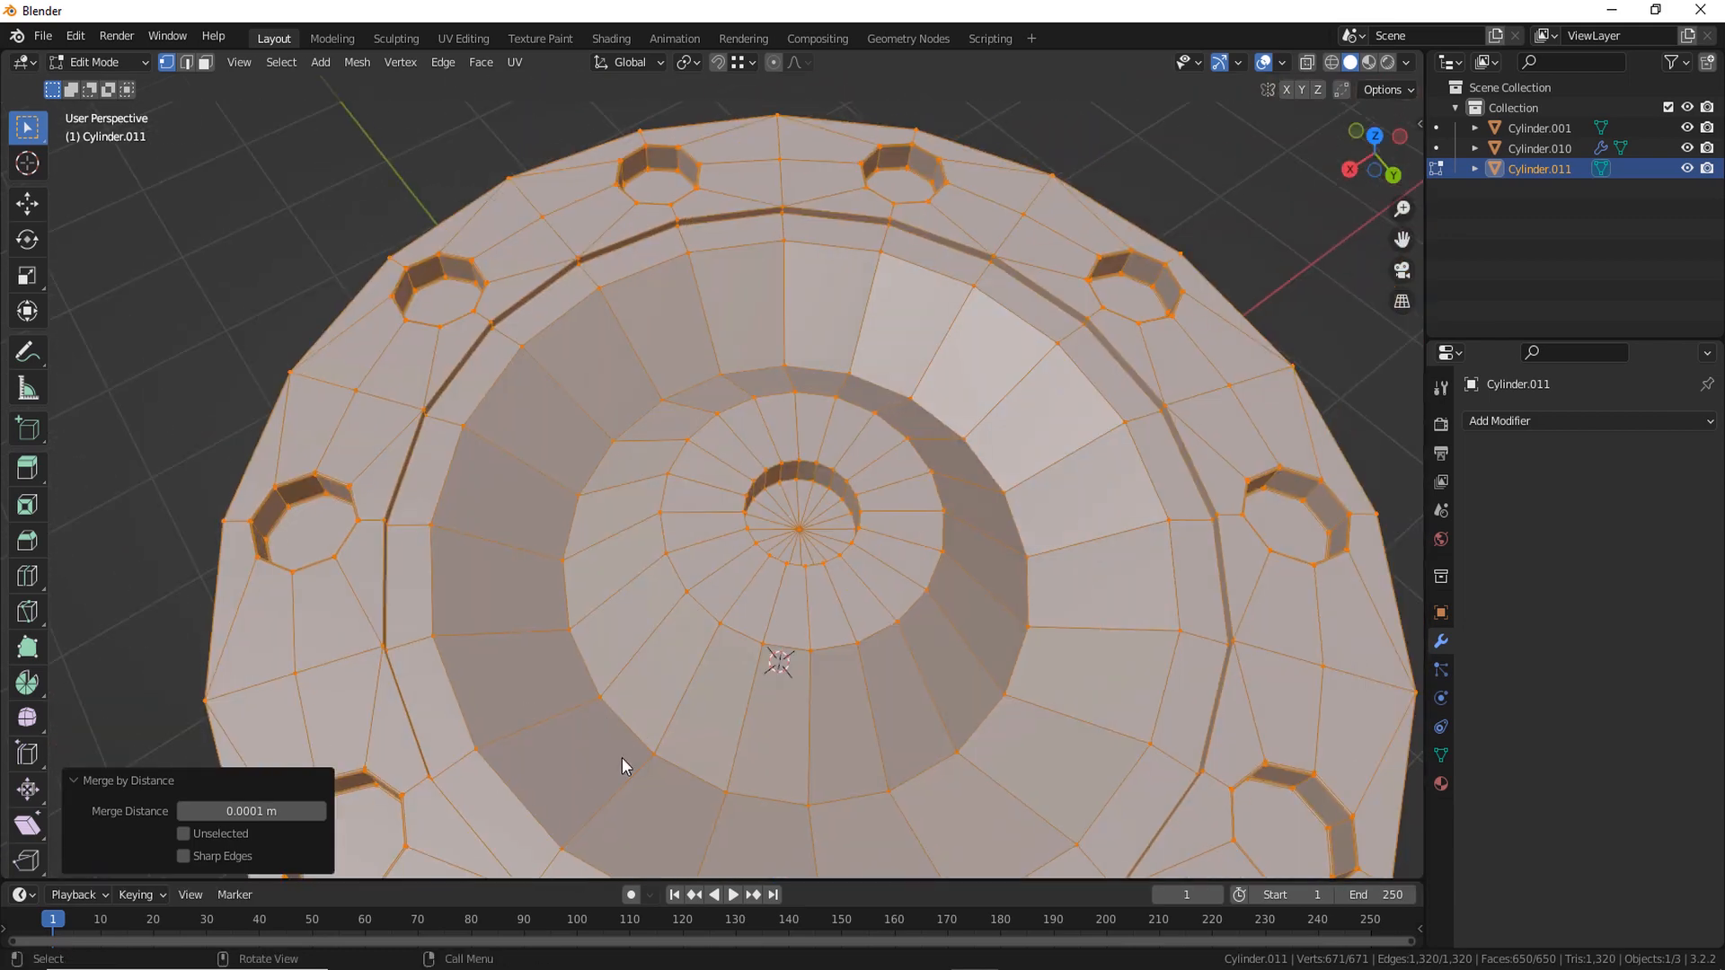
pyautogui.scroll(-5, 607, 769)
# Return to Object Mode and turn off the wireframe overlay
pyautogui.press('Tab')
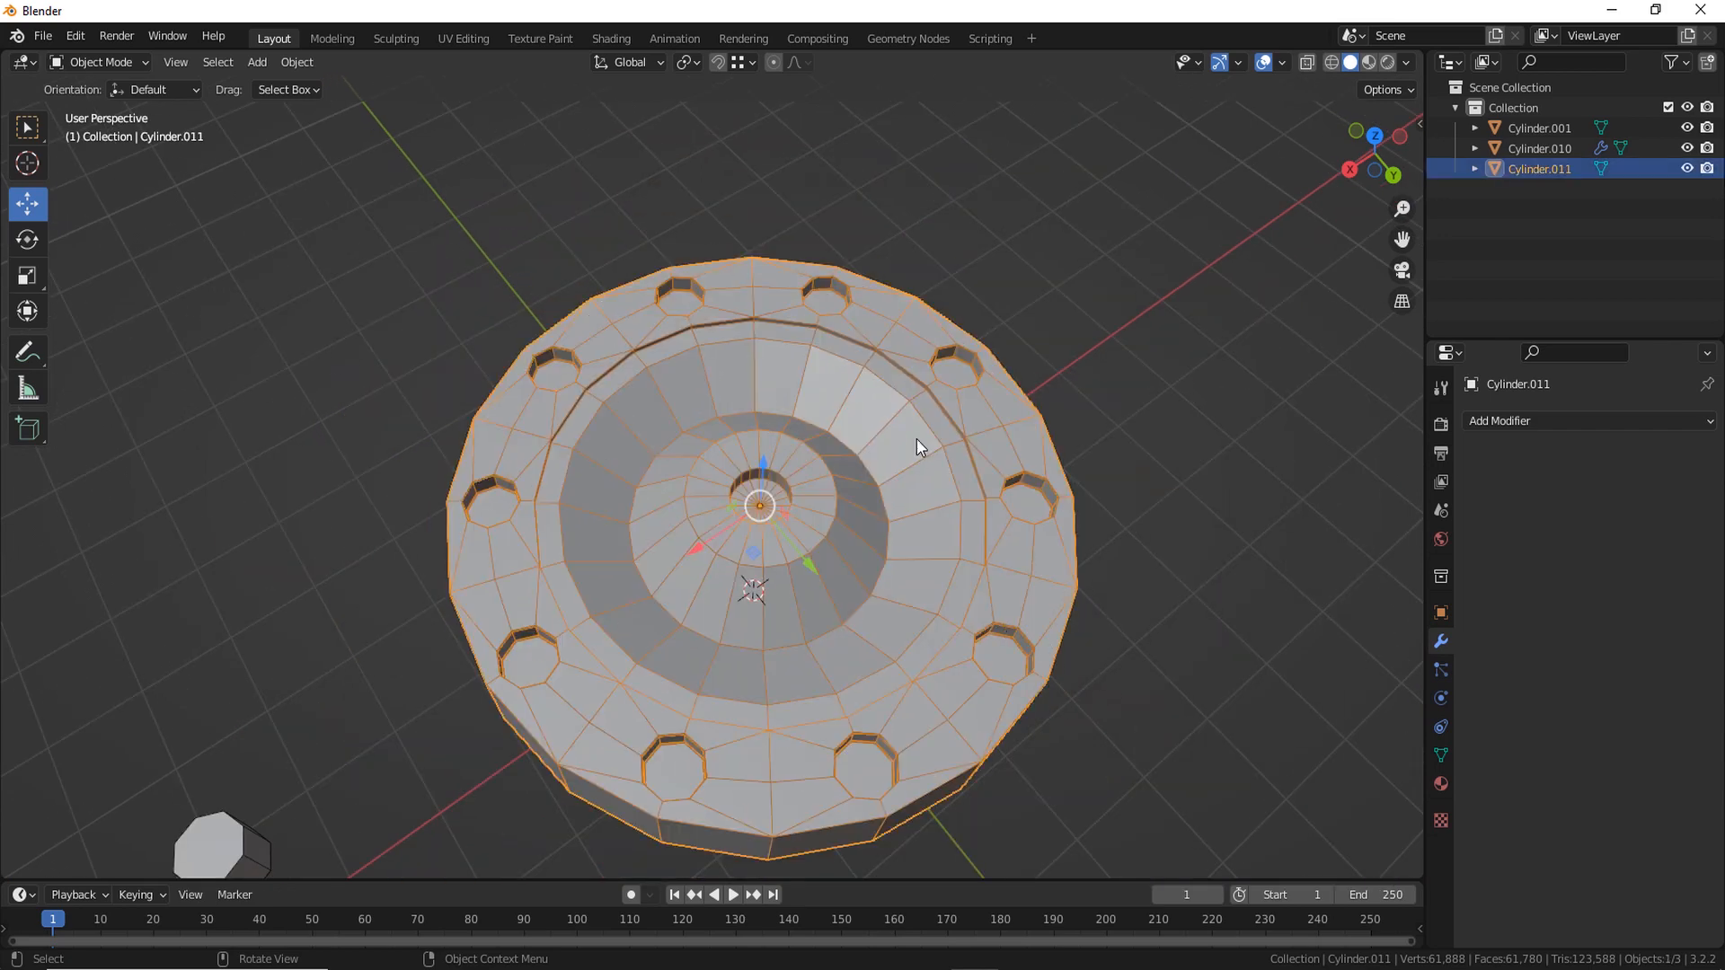
pyautogui.click(1281, 63)
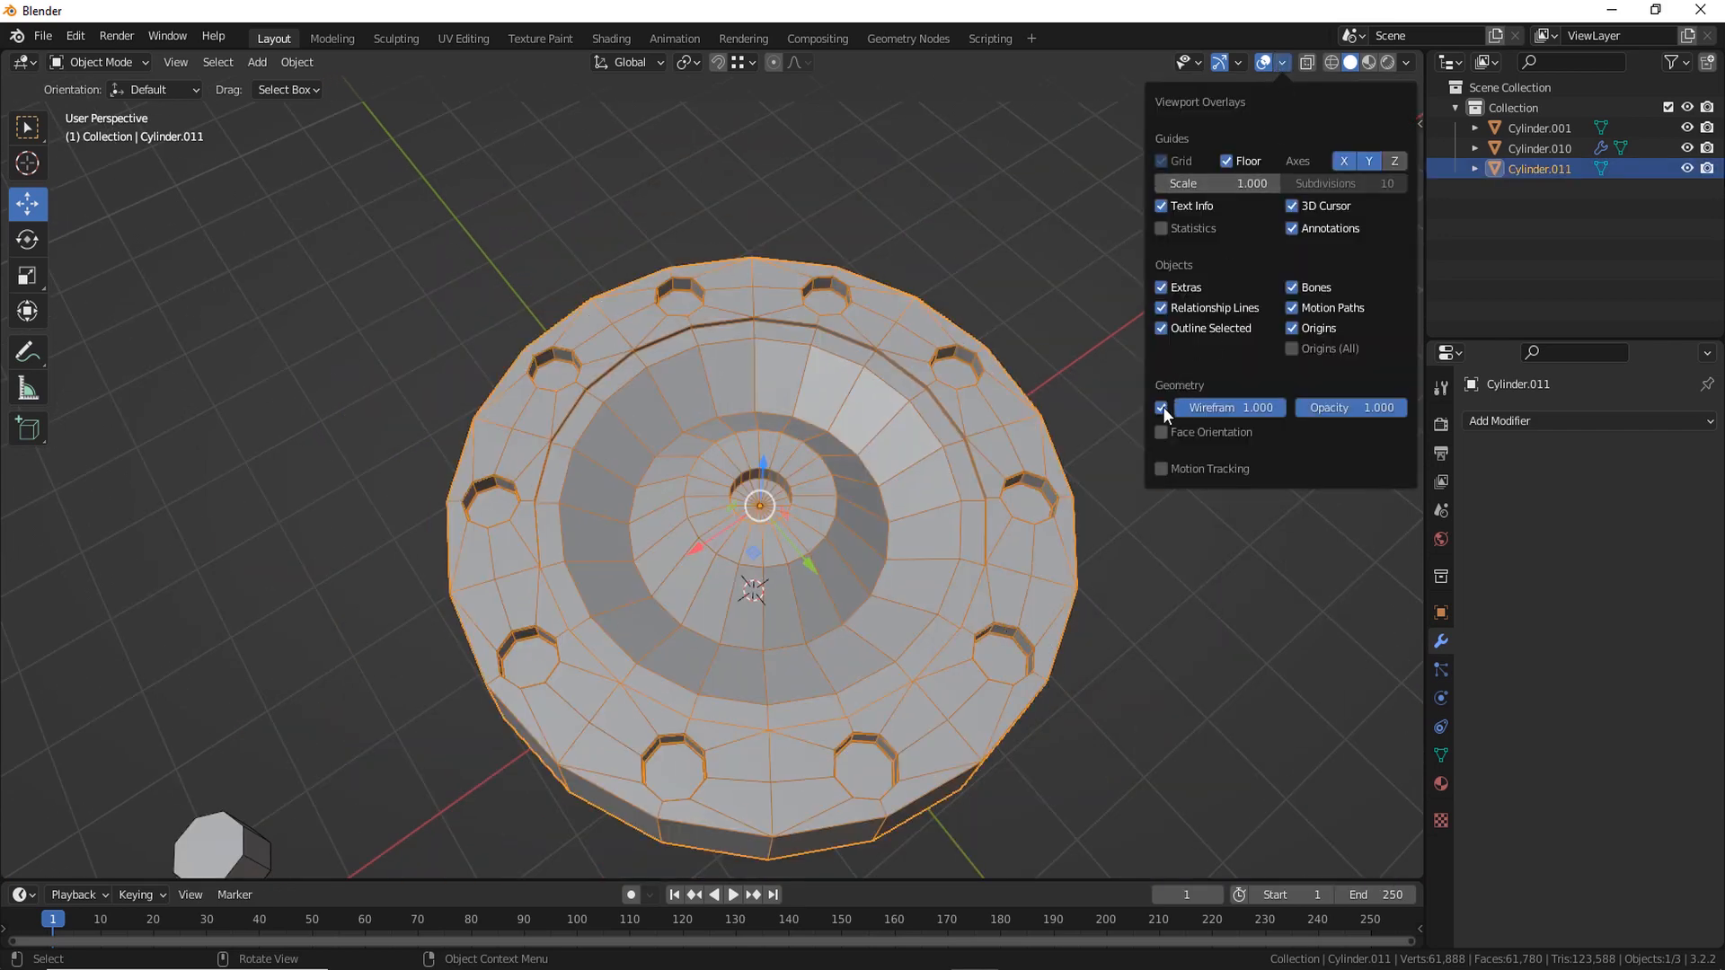
pyautogui.click(1162, 408)
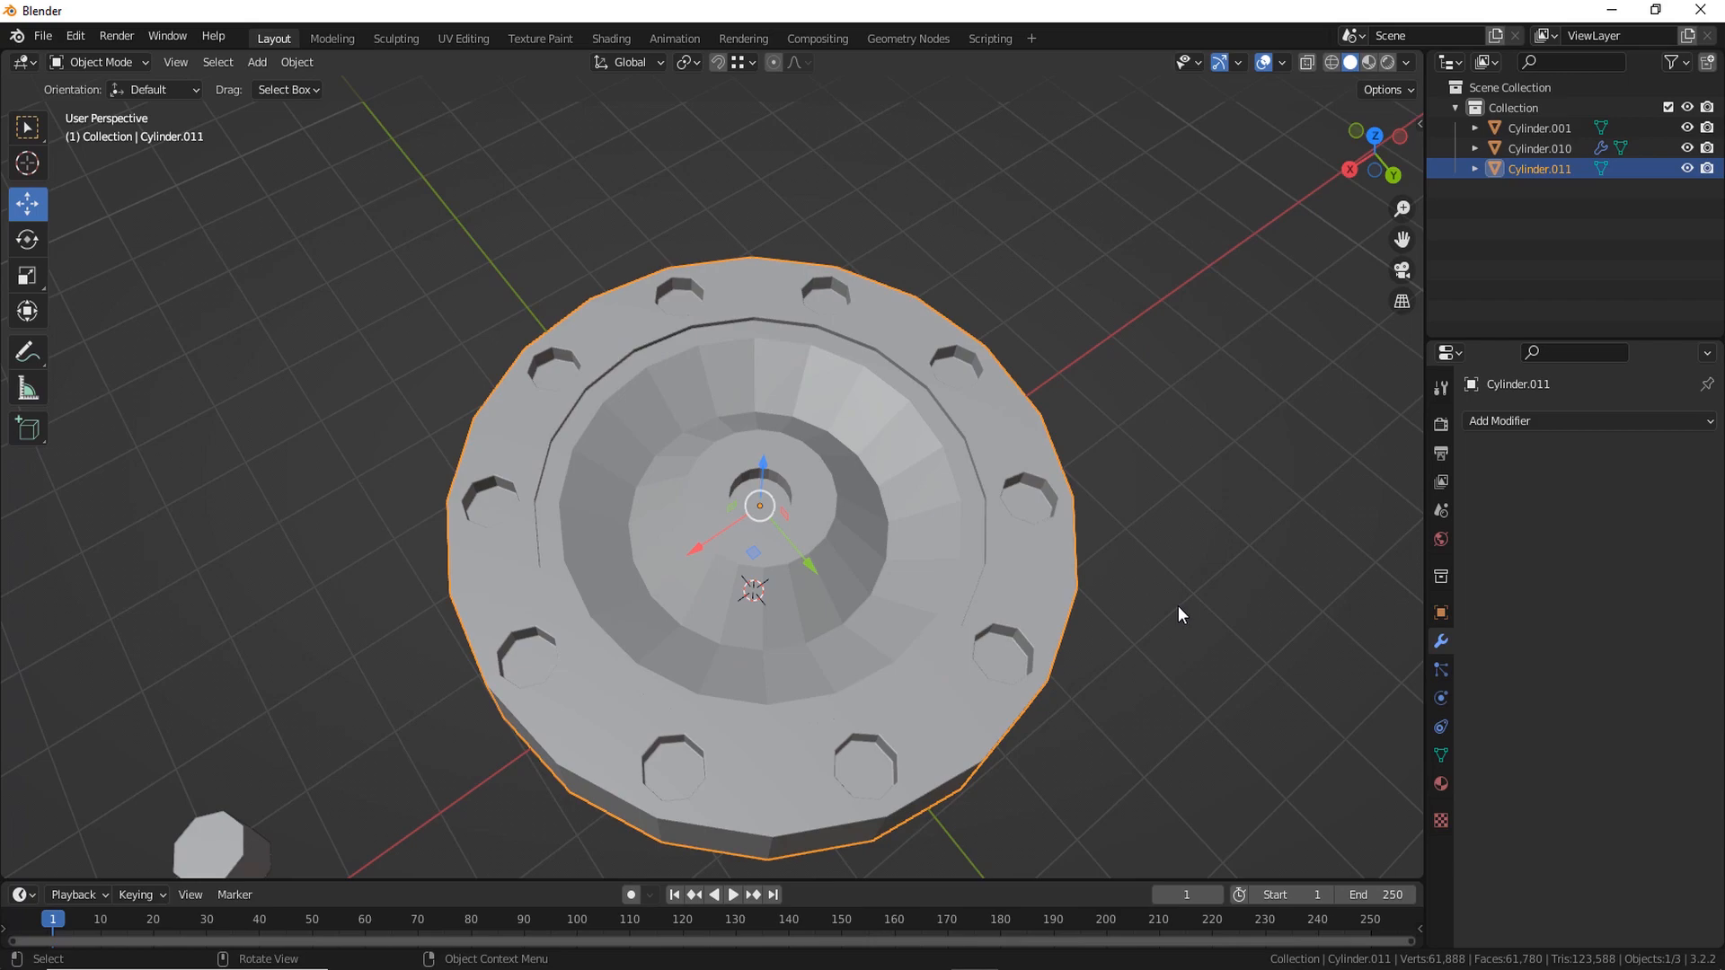
# Preview the flange with a level 3 Subdivision modifier and remove the modifier again
pyautogui.hotkey('ctrl', '3')
pyautogui.moveTo(1105, 671)
pyautogui.mouseDown(button='middle')
pyautogui.moveTo(1150, 553)
pyautogui.moveTo(1006, 605)
pyautogui.moveTo(1047, 724)
pyautogui.moveTo(1113, 755)
pyautogui.moveTo(1197, 728)
pyautogui.moveTo(1194, 703)
pyautogui.moveTo(1105, 673)
pyautogui.moveTo(1093, 700)
pyautogui.mouseUp(button='middle')
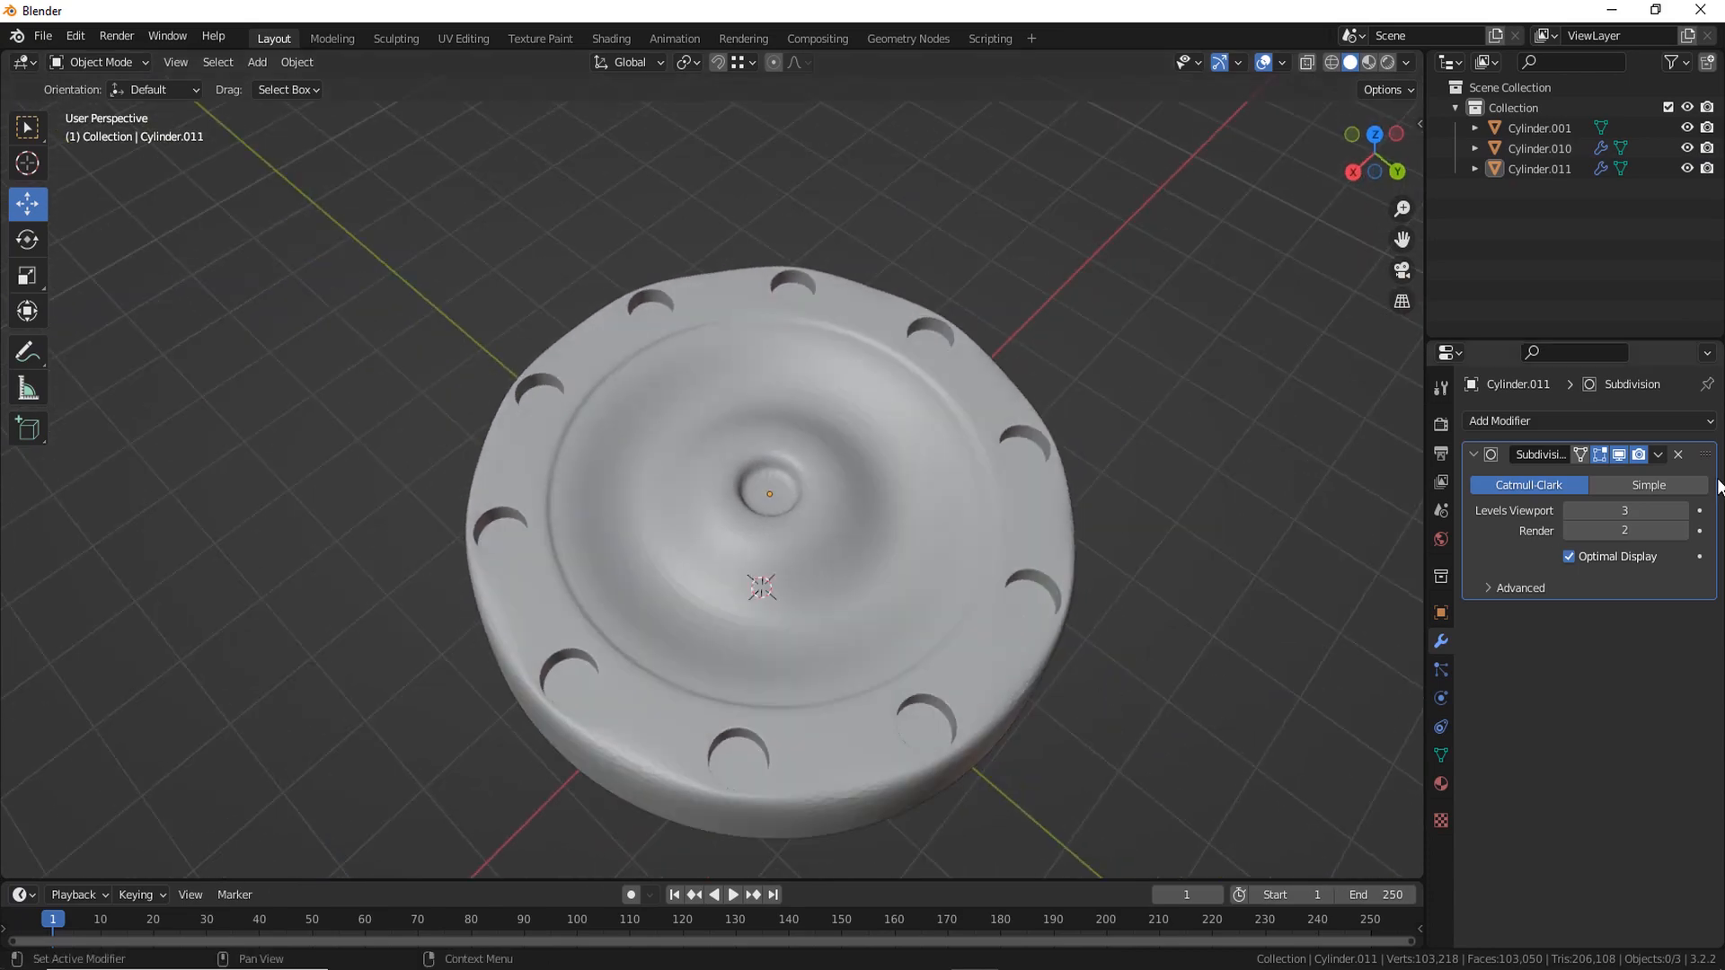
pyautogui.click(1677, 455)
# Reopen the flange in Edit Mode and add a loop cut on the central cone's side, close to its upper edge, at factor 0.920
pyautogui.click(935, 709)
pyautogui.press('Tab')
pyautogui.scroll(4, 934, 709)
pyautogui.moveTo(952, 721); pyautogui.dragTo(870, 677, button='middle')
pyautogui.click(1236, 381)
pyautogui.scroll(1, 894, 680)
pyautogui.press('Tab')
pyautogui.press('Tab')
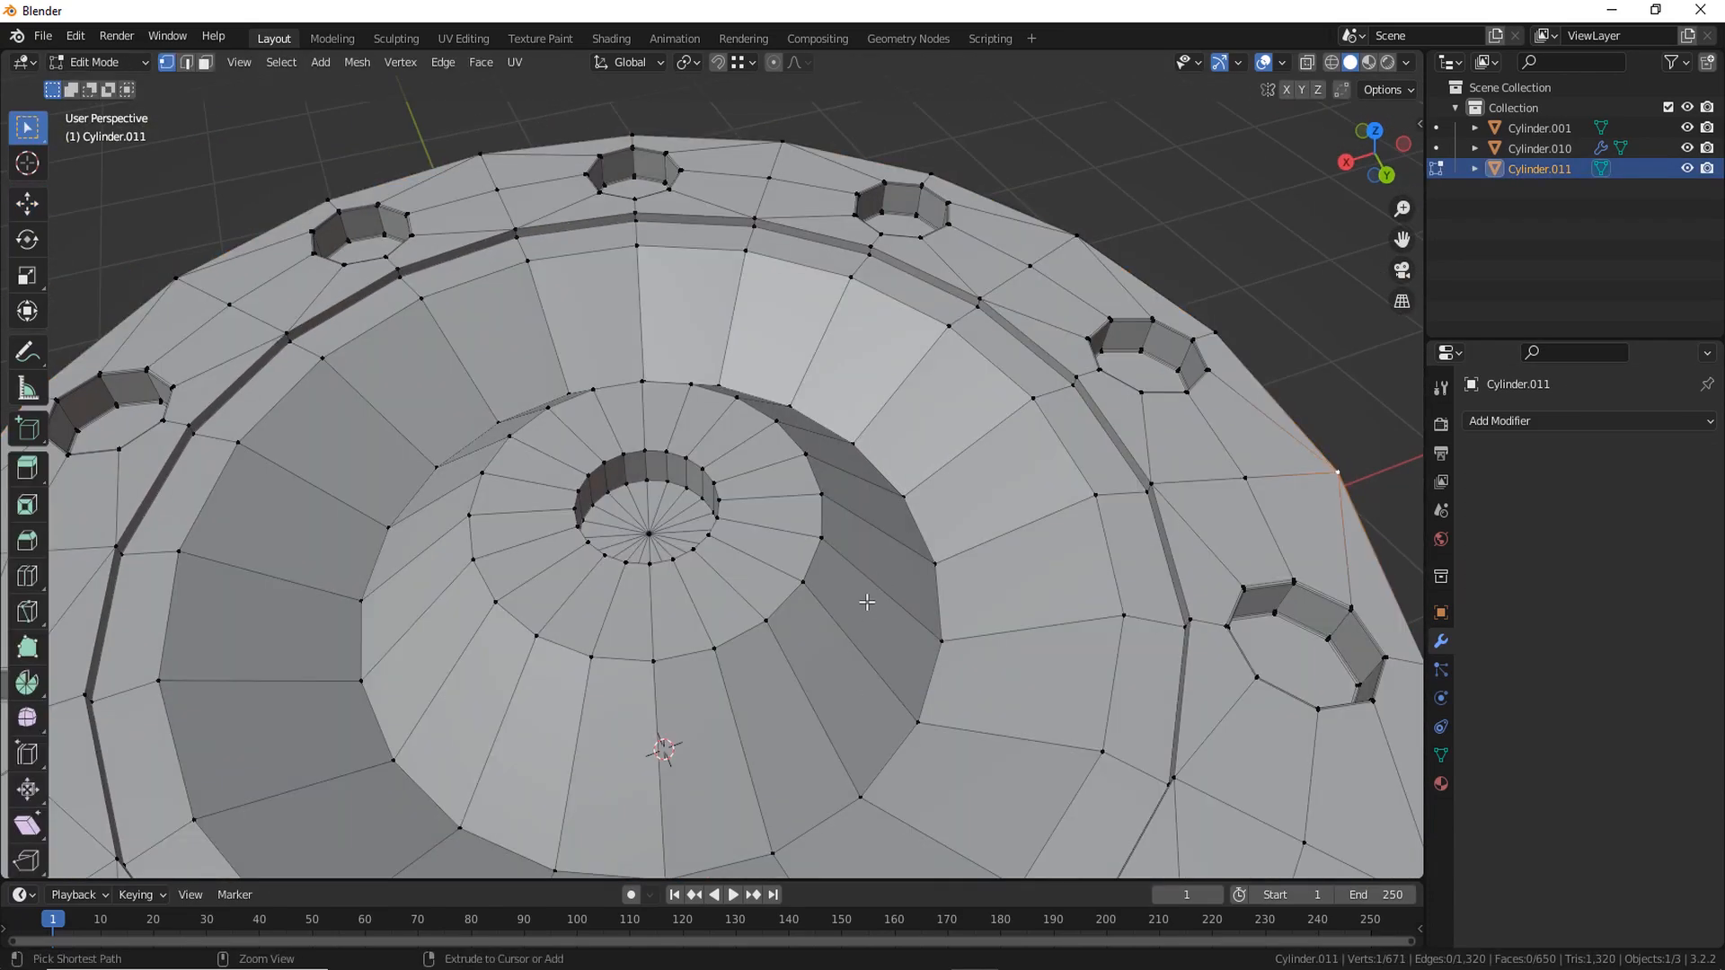
pyautogui.hotkey('ctrl', 'r')
pyautogui.click(816, 582)
pyautogui.click(778, 592)
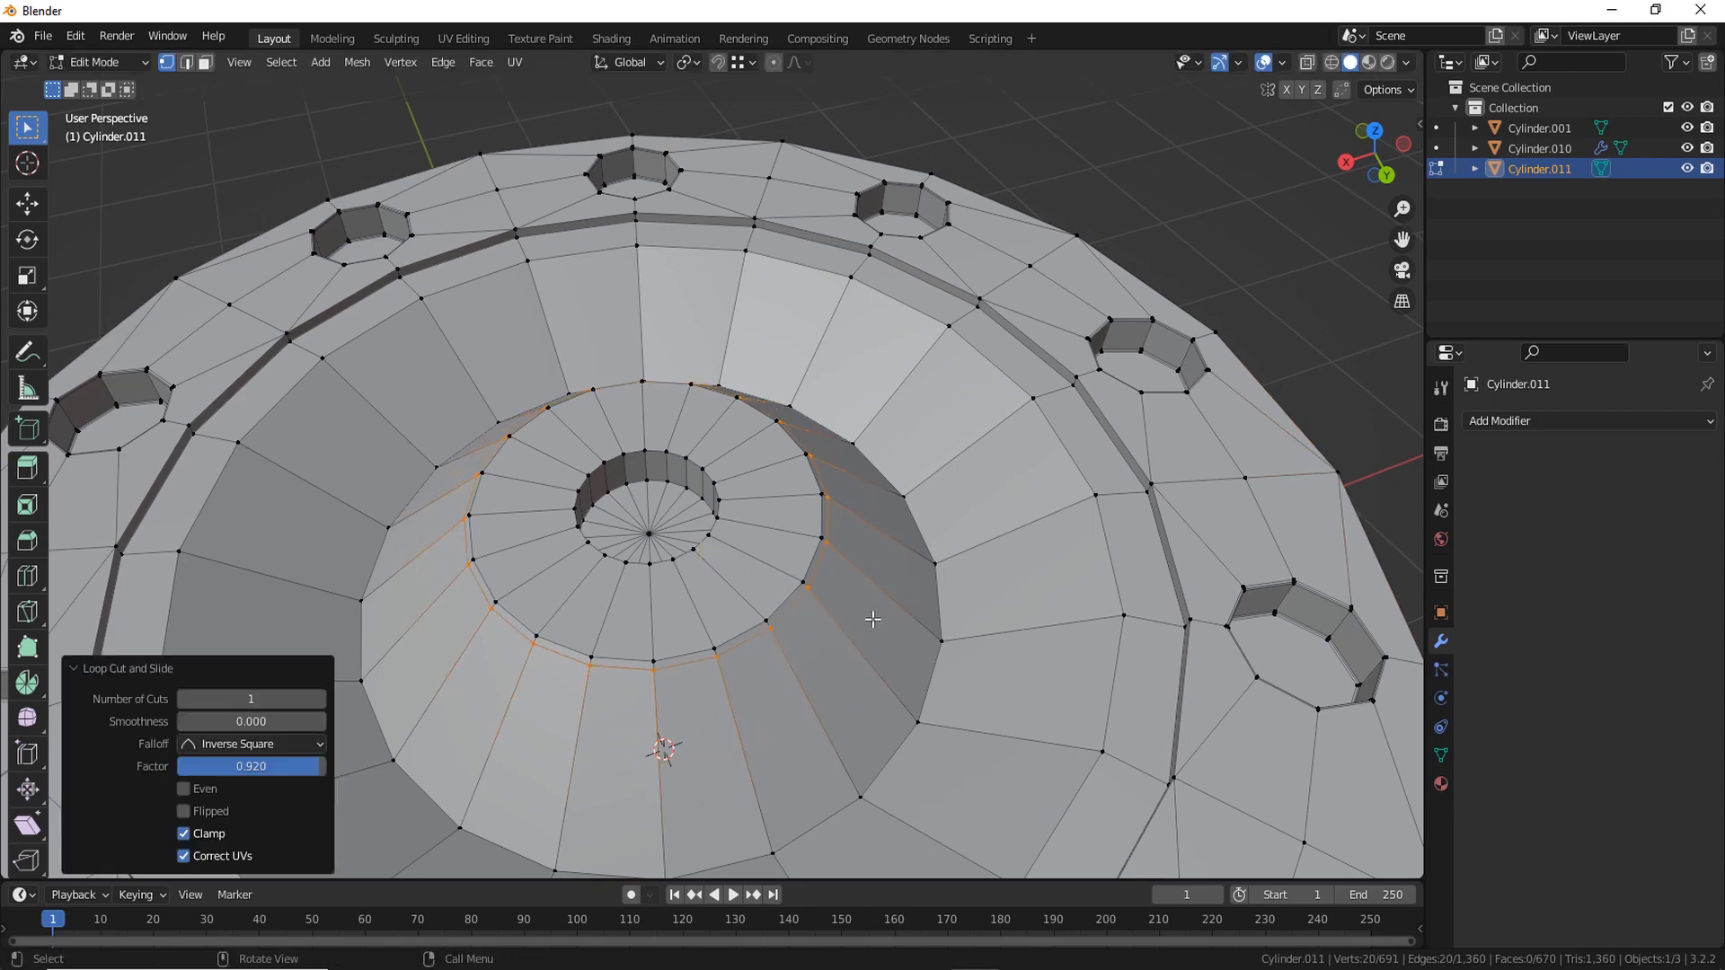
pyautogui.click(871, 616)
# Add a loop cut on the cone's flat top, close to its outer edge, at factor -0.880
pyautogui.scroll(2, 870, 618)
pyautogui.hotkey('ctrl', 'r')
pyautogui.click(795, 646)
pyautogui.click(855, 681)
pyautogui.moveTo(857, 683); pyautogui.dragTo(961, 658, button='middle')
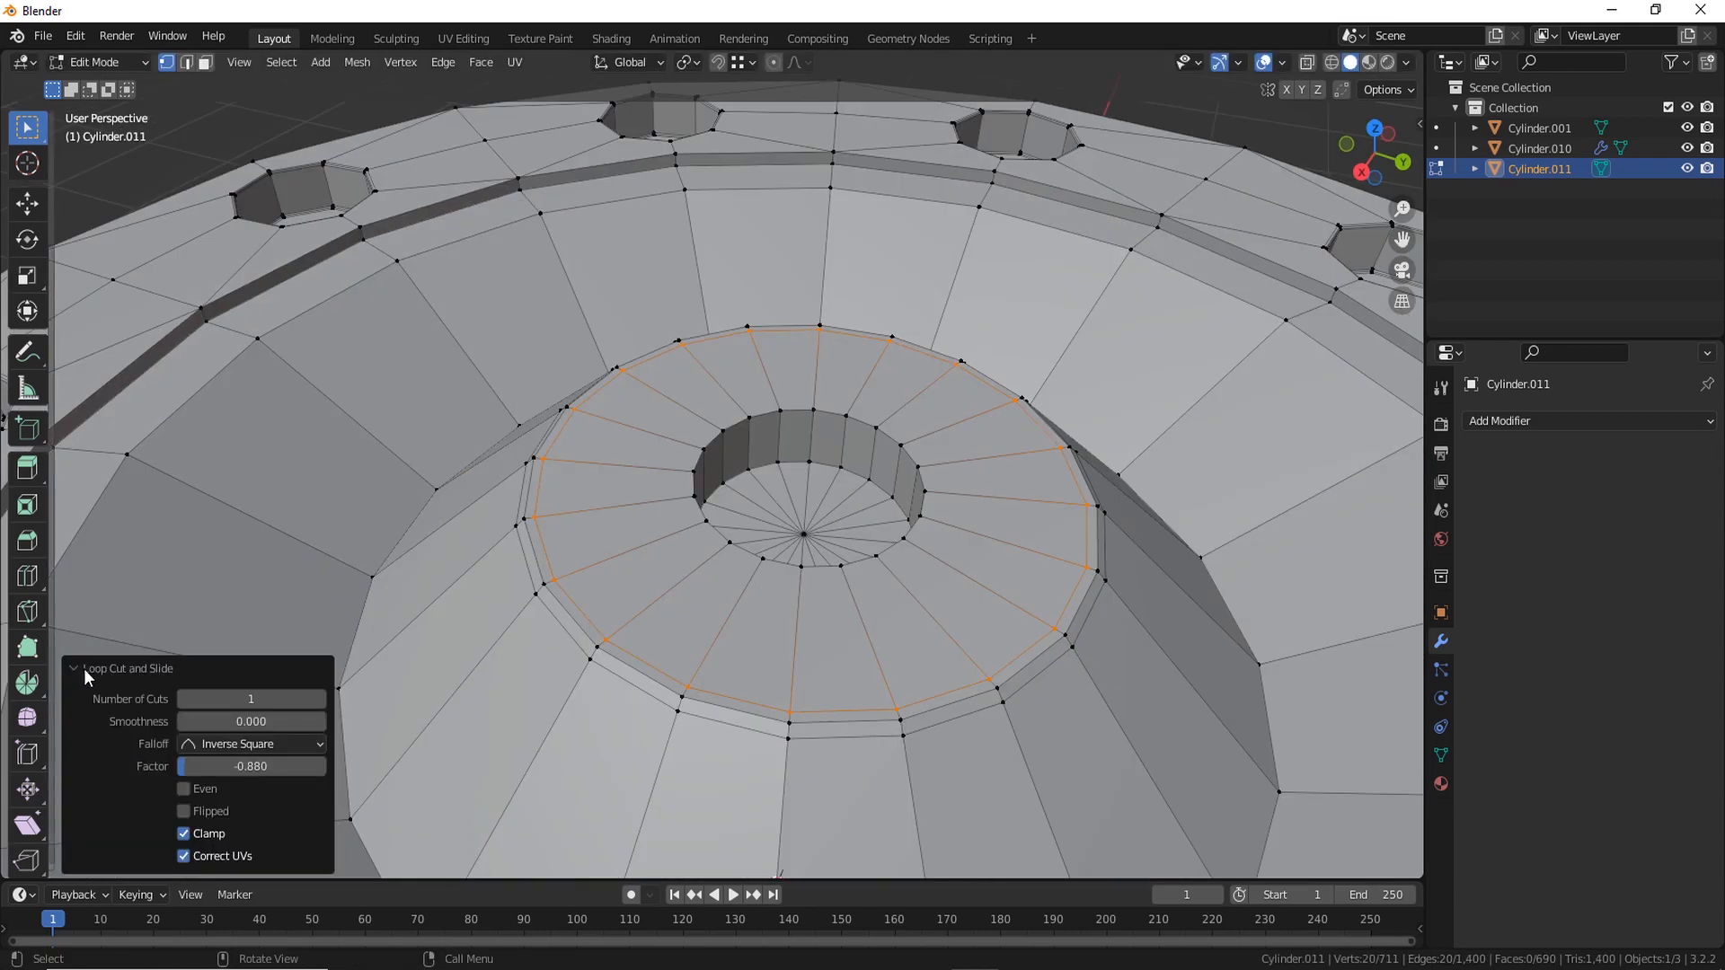
pyautogui.click(77, 670)
# Add a loop cut on the cone's flat top tightly around the central hole's rim
pyautogui.moveTo(844, 620); pyautogui.dragTo(786, 661, button='middle')
pyautogui.scroll(1, 889, 674)
pyautogui.hotkey('ctrl', 'r')
pyautogui.click(919, 690)
pyautogui.click(824, 645)
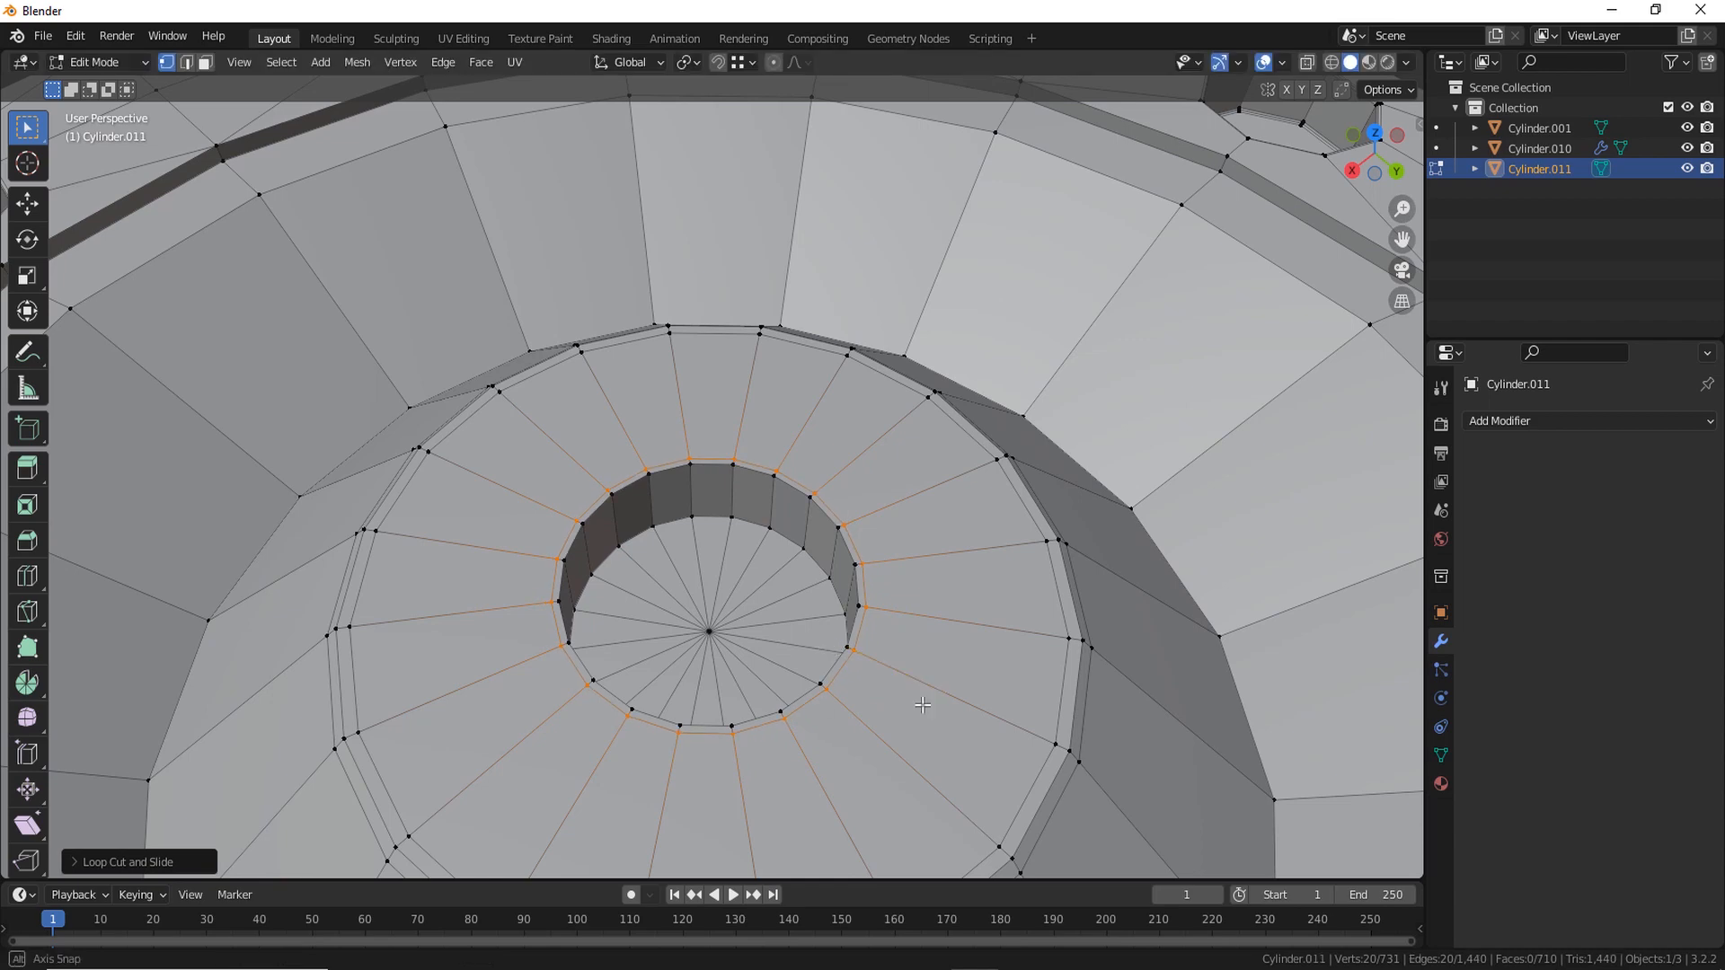
pyautogui.moveTo(923, 700); pyautogui.dragTo(997, 697, button='middle')
pyautogui.click(1033, 696)
# Add two loop cuts on the central hole's inner wall, one close to its upper edge and one close to its floor
pyautogui.hotkey('ctrl', 'r')
pyautogui.click(982, 483)
pyautogui.click(986, 457)
pyautogui.scroll(1, 988, 459)
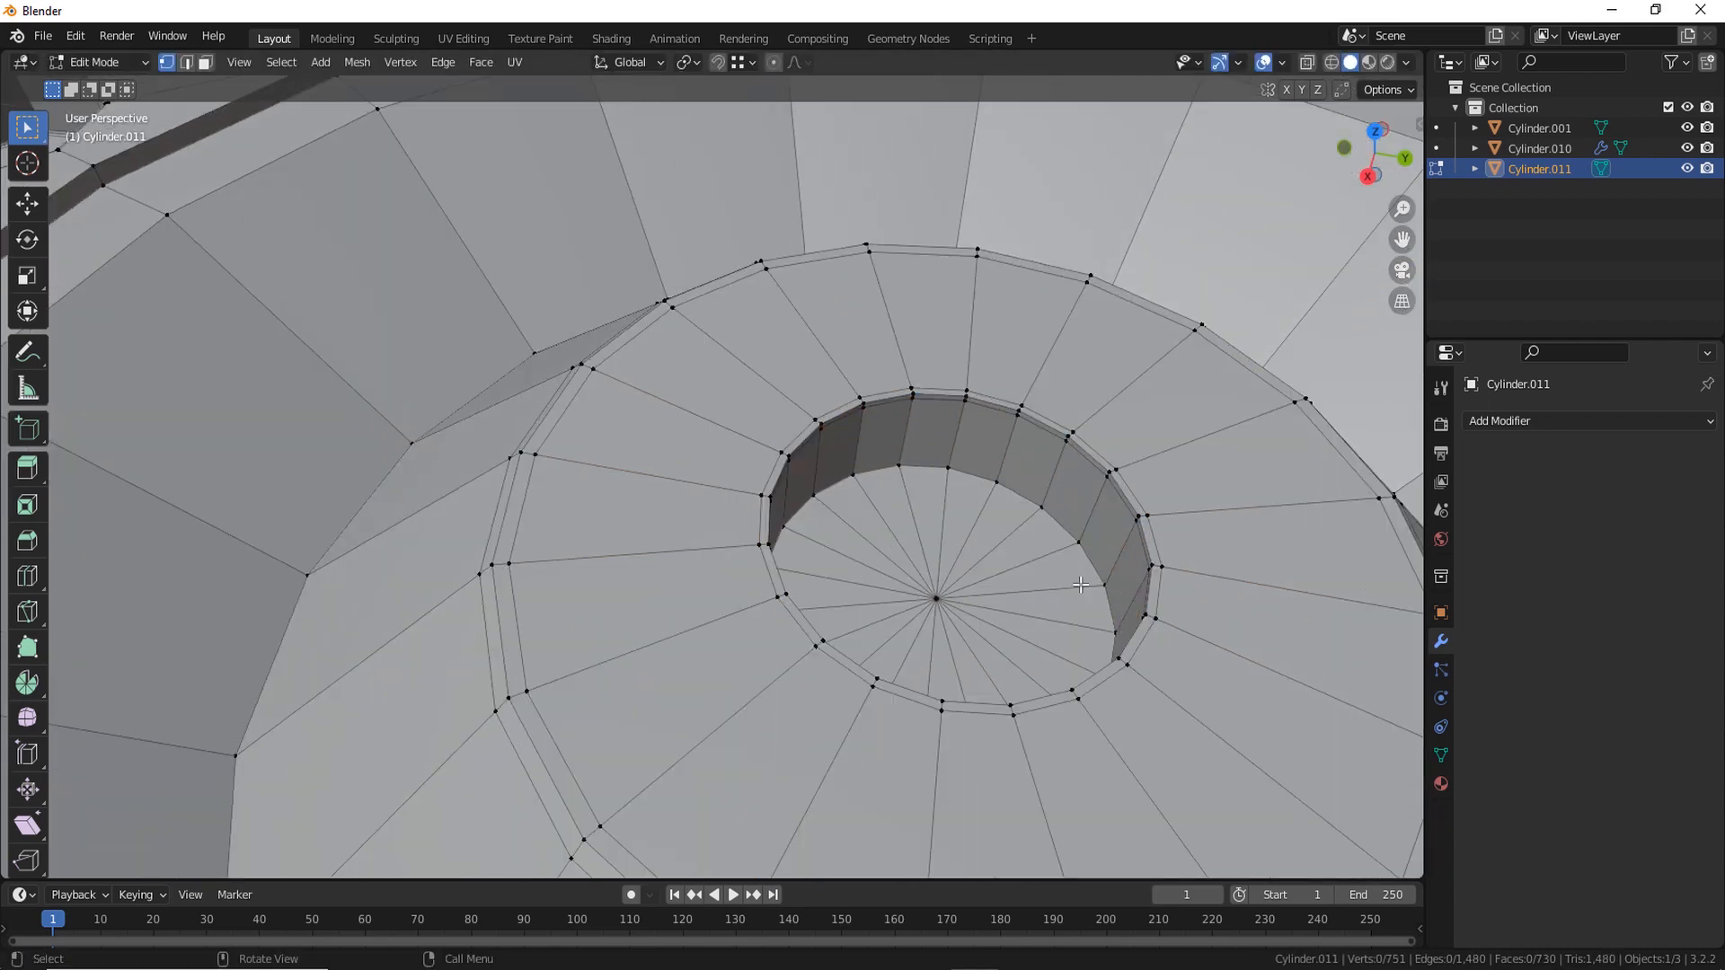
pyautogui.hotkey('ctrl', 'r')
pyautogui.click(1038, 486)
pyautogui.click(1027, 512)
pyautogui.scroll(-4, 1024, 539)
pyautogui.moveTo(1015, 678); pyautogui.dragTo(827, 605, button='middle')
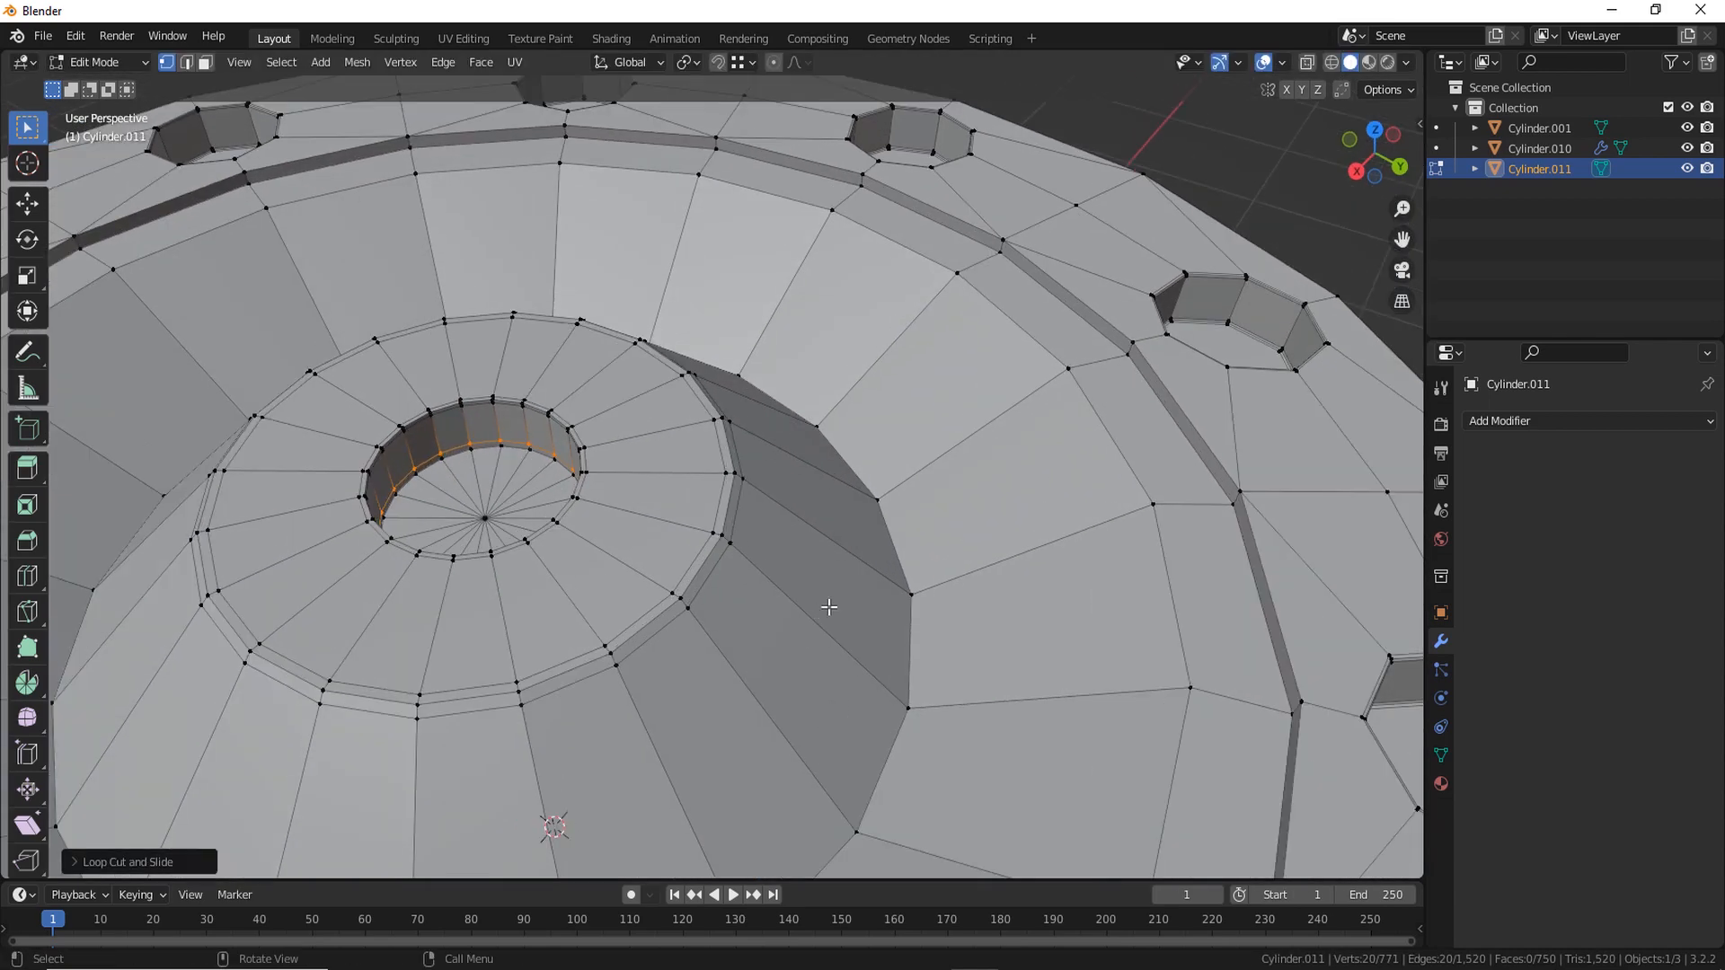
# Add loop cuts close to both sides of the cone's base edge, one on the cone and one on the surrounding slope
pyautogui.click(825, 607)
pyautogui.hotkey('ctrl', 'r')
pyautogui.click(817, 612)
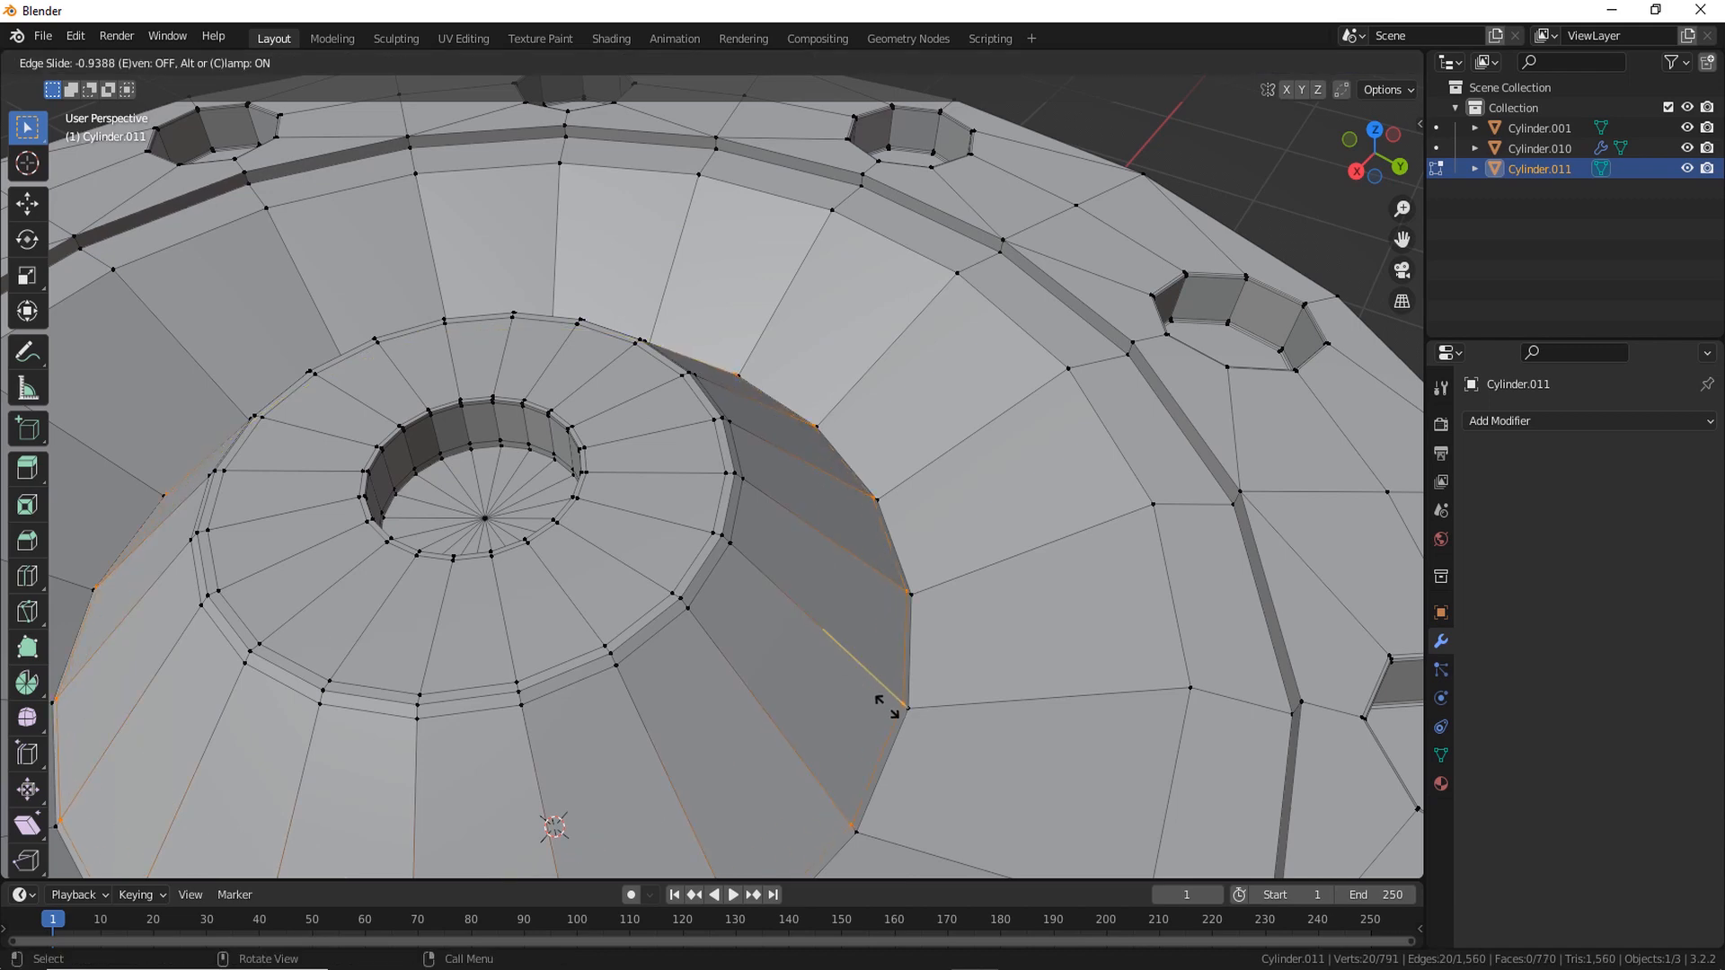
pyautogui.click(888, 707)
pyautogui.click(889, 708)
pyautogui.hotkey('ctrl', 'r')
pyautogui.keyDown('shift'); pyautogui.moveTo(943, 750); pyautogui.dragTo(959, 620, button='middle'); pyautogui.keyUp('shift')
pyautogui.click(954, 663)
pyautogui.click(816, 635)
pyautogui.click(961, 618)
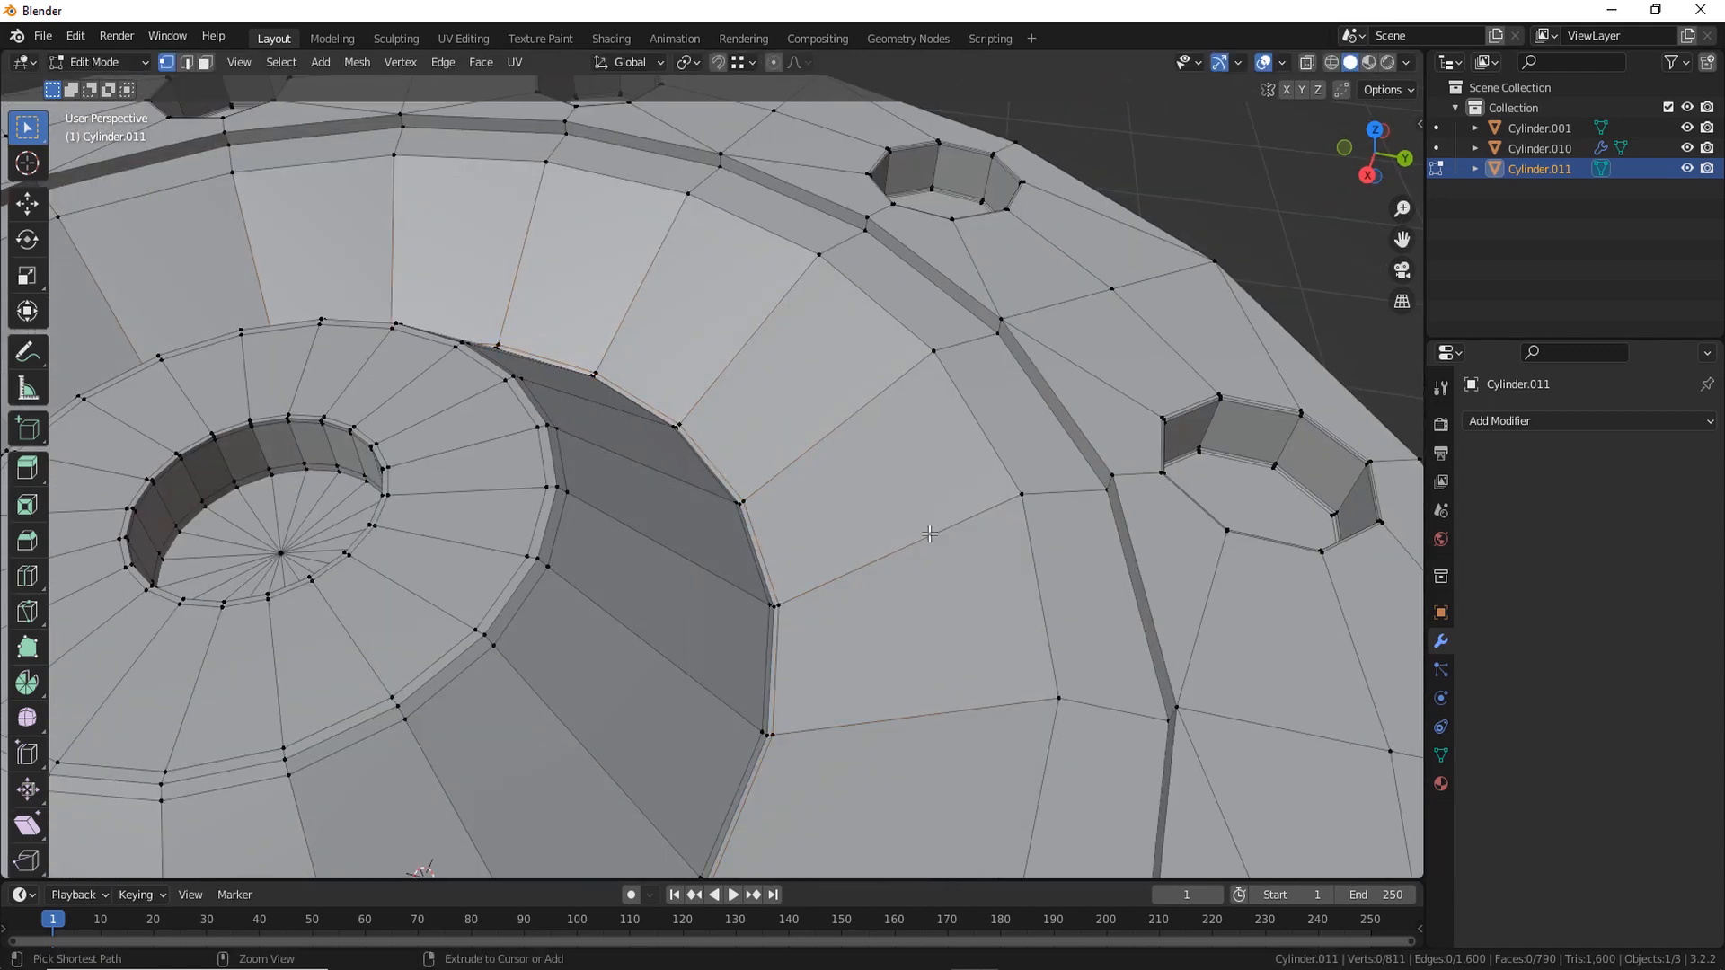
# Add loop cuts close to both sides of the slope's upper edge, one on the slope and one on the flat ring
pyautogui.hotkey('ctrl', 'r')
pyautogui.click(971, 584)
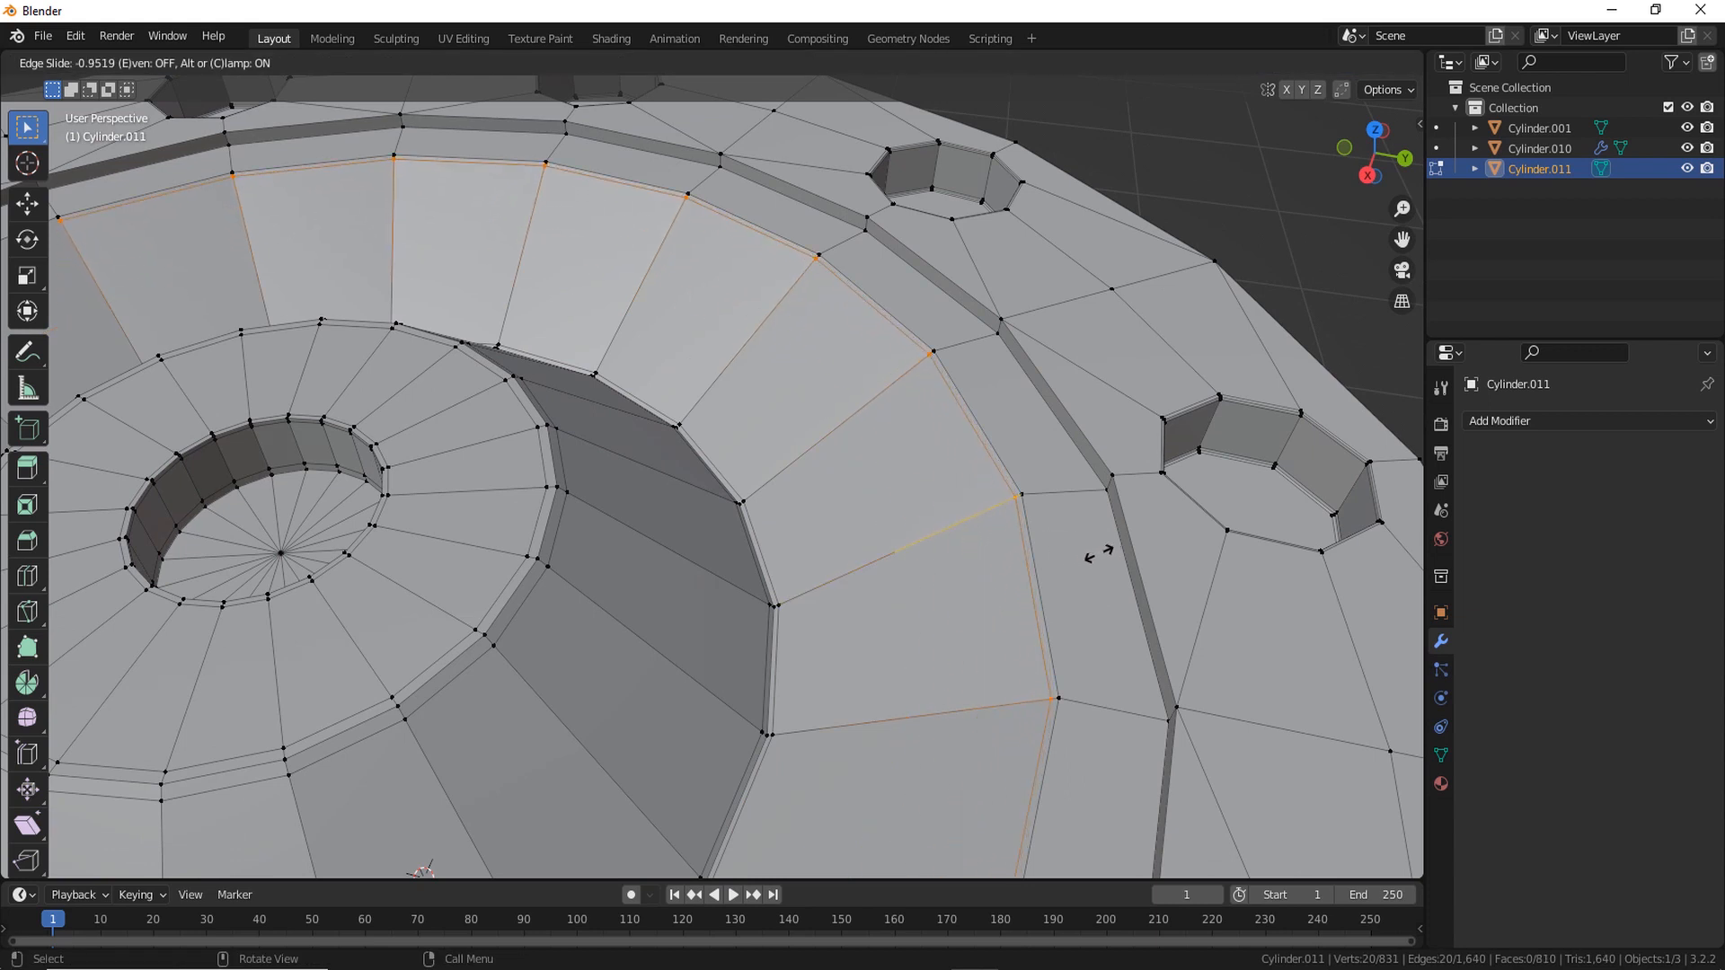
pyautogui.click(1094, 555)
pyautogui.hotkey('ctrl', 'r')
pyautogui.click(1078, 710)
pyautogui.click(1046, 724)
# Add loop cuts close to both sides of the step's lower edge, one on the flat ring and one on the step's wall
pyautogui.moveTo(1047, 724); pyautogui.dragTo(904, 623, button='middle')
pyautogui.hotkey('ctrl', 'r')
pyautogui.click(905, 624)
pyautogui.click(891, 542)
pyautogui.scroll(2, 891, 542)
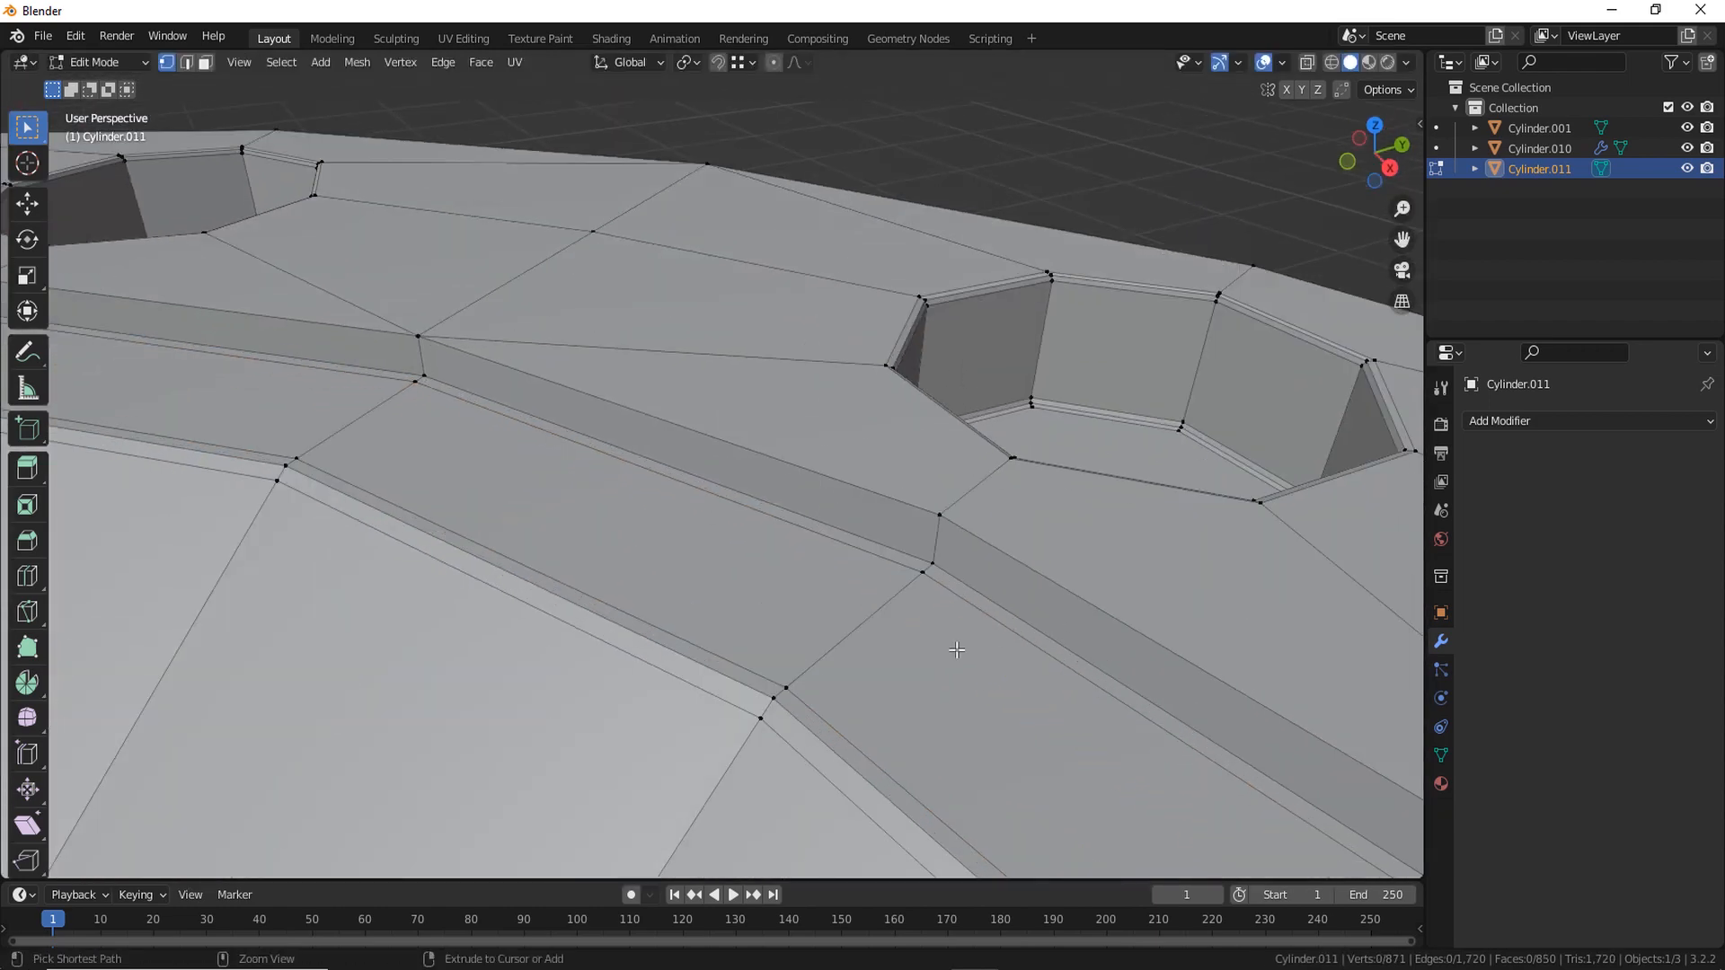
pyautogui.hotkey('ctrl', 'r')
pyautogui.click(941, 548)
pyautogui.click(942, 566)
pyautogui.click(1033, 575)
pyautogui.hotkey('ctrl', 'r')
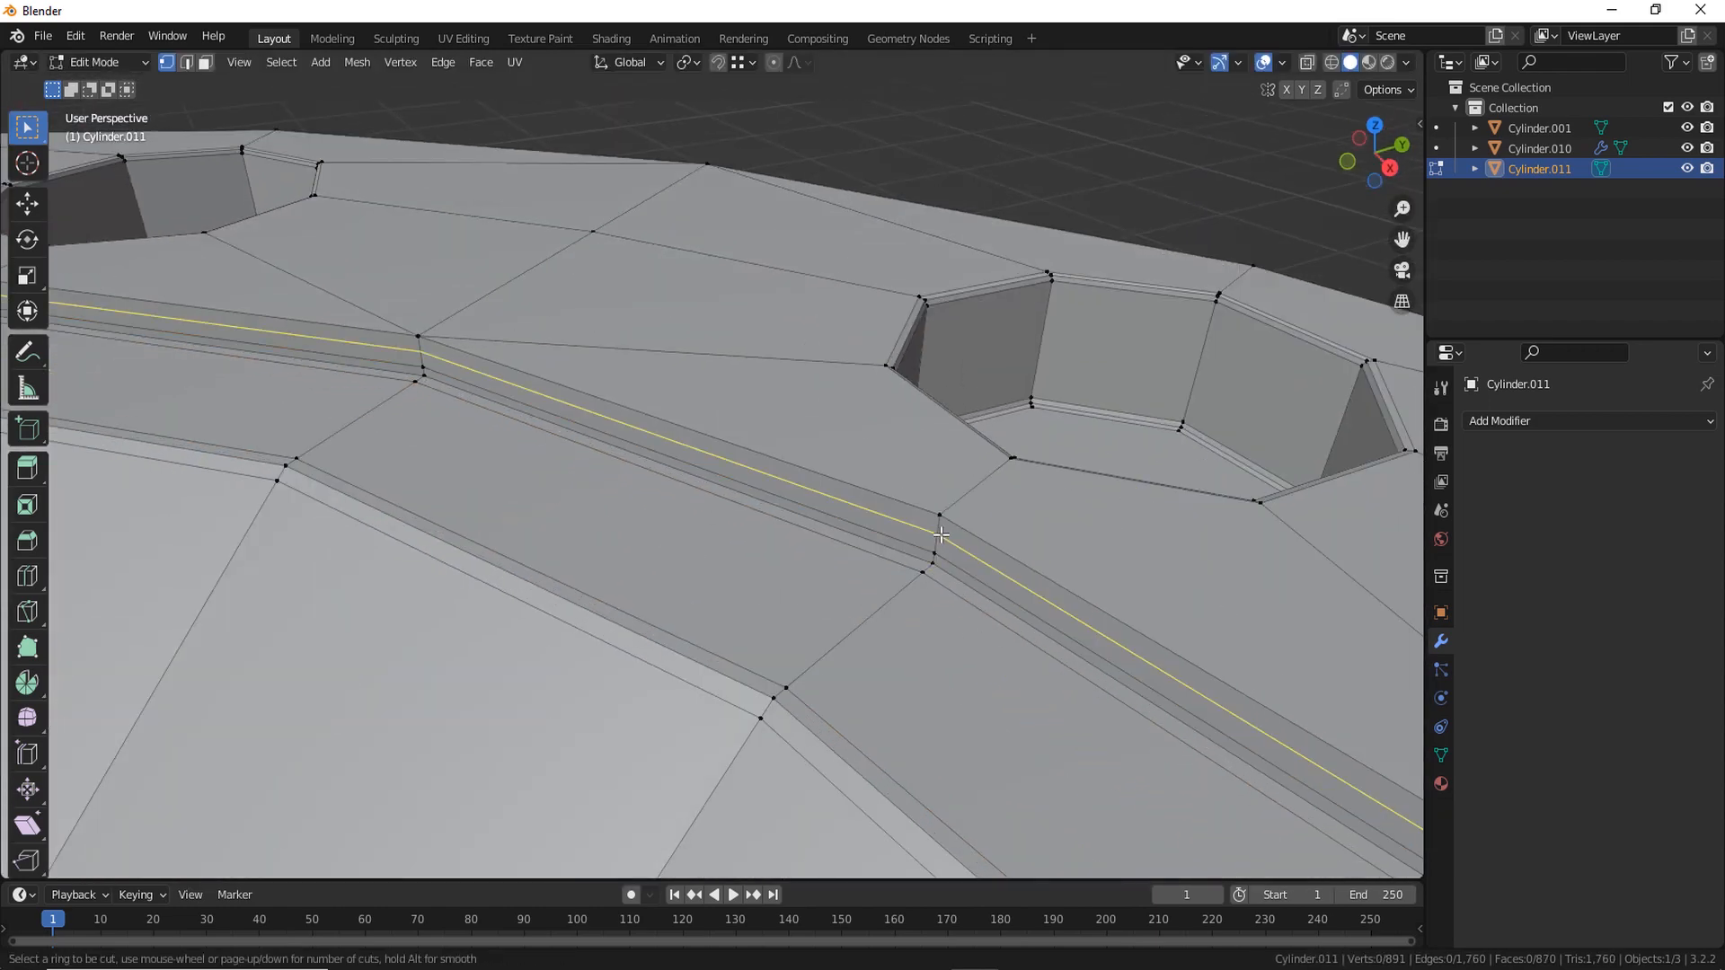
pyautogui.rightClick(1001, 599)
# Select the full upper edge loop of the step inside the bolt holes in edge mode and bevel it with 2 segments
pyautogui.press('2')
pyautogui.keyDown('alt'); pyautogui.click(1042, 575); pyautogui.keyUp('alt')
pyautogui.scroll(-5, 772, 714)
pyautogui.moveTo(773, 714); pyautogui.dragTo(804, 710, button='middle')
pyautogui.keyDown('alt'); pyautogui.keyDown('shift'); pyautogui.click(485, 449); pyautogui.keyUp('shift'); pyautogui.keyUp('alt')
pyautogui.scroll(-3, 616, 671)
pyautogui.moveTo(1025, 678); pyautogui.dragTo(935, 682, button='middle')
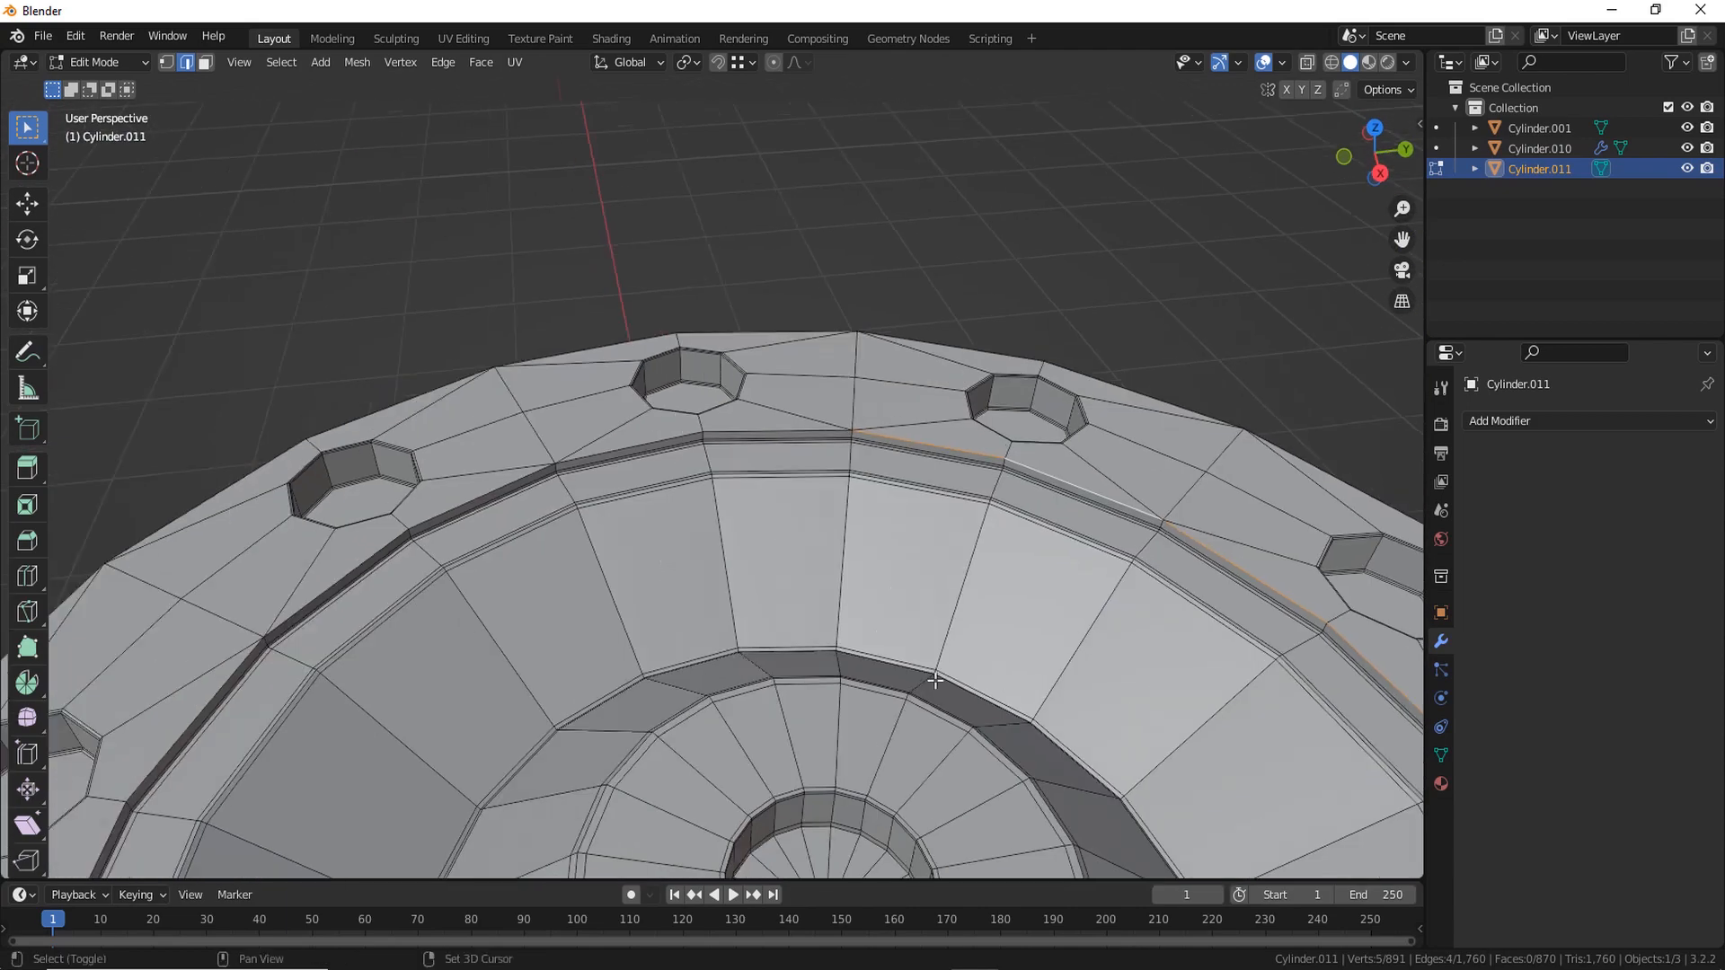
pyautogui.scroll(2, 898, 557)
pyautogui.keyDown('alt'); pyautogui.keyDown('shift'); pyautogui.click(875, 450); pyautogui.keyUp('shift'); pyautogui.keyUp('alt')
pyautogui.moveTo(790, 450); pyautogui.dragTo(765, 600, button='middle')
pyautogui.scroll(2, 849, 585)
pyautogui.keyDown('alt'); pyautogui.keyDown('shift'); pyautogui.click(855, 519); pyautogui.keyUp('shift'); pyautogui.keyUp('alt')
pyautogui.scroll(-1, 813, 577)
pyautogui.keyDown('alt'); pyautogui.keyDown('shift'); pyautogui.click(714, 438); pyautogui.keyUp('shift'); pyautogui.keyUp('alt')
pyautogui.scroll(1, 759, 503)
pyautogui.keyDown('alt'); pyautogui.keyDown('shift'); pyautogui.click(737, 381); pyautogui.keyUp('shift'); pyautogui.keyUp('alt')
pyautogui.moveTo(654, 531); pyautogui.dragTo(628, 440, button='middle')
pyautogui.keyDown('shift'); pyautogui.moveTo(629, 440); pyautogui.dragTo(779, 532, button='middle'); pyautogui.keyUp('shift')
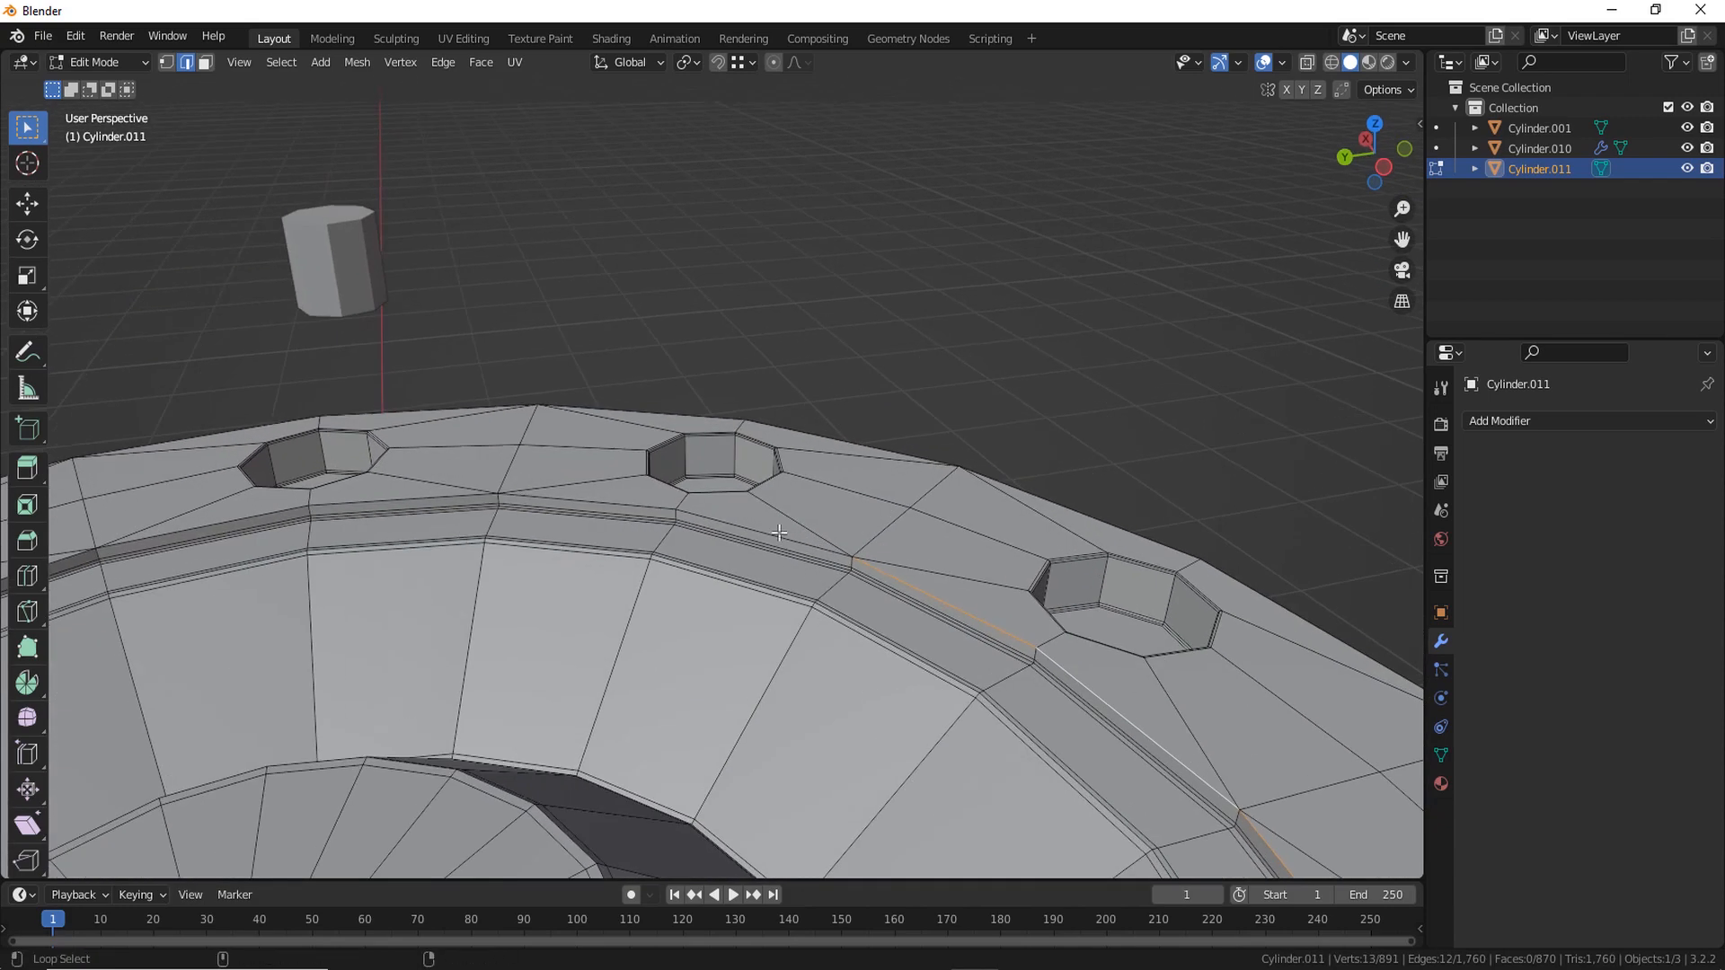
pyautogui.keyDown('alt'); pyautogui.keyDown('shift'); pyautogui.click(779, 534); pyautogui.keyUp('shift'); pyautogui.keyUp('alt')
pyautogui.moveTo(669, 595); pyautogui.dragTo(812, 600, button='middle')
pyautogui.keyDown('alt'); pyautogui.keyDown('shift'); pyautogui.click(1208, 532); pyautogui.keyUp('shift'); pyautogui.keyUp('alt')
pyautogui.keyDown('alt'); pyautogui.keyDown('shift'); pyautogui.click(918, 445); pyautogui.keyUp('shift'); pyautogui.keyUp('alt')
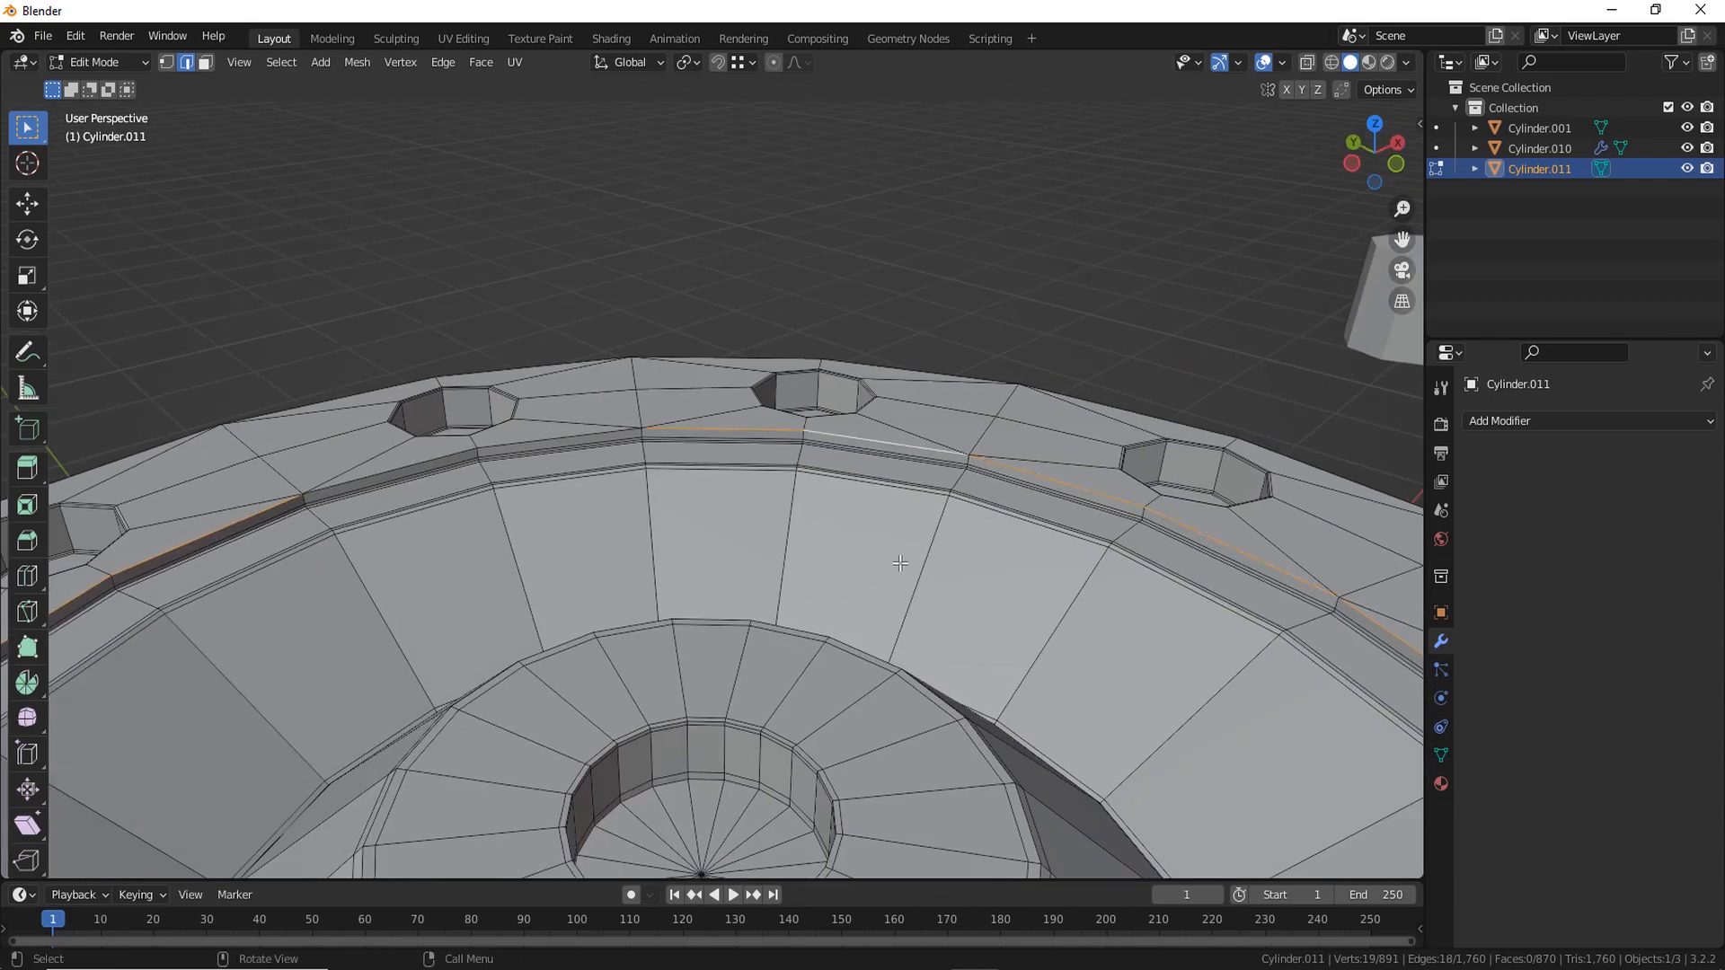
pyautogui.moveTo(900, 563); pyautogui.dragTo(801, 571, button='middle')
pyautogui.scroll(1, 660, 511)
pyautogui.keyDown('alt'); pyautogui.keyDown('shift'); pyautogui.click(1073, 377); pyautogui.keyUp('shift'); pyautogui.keyUp('alt')
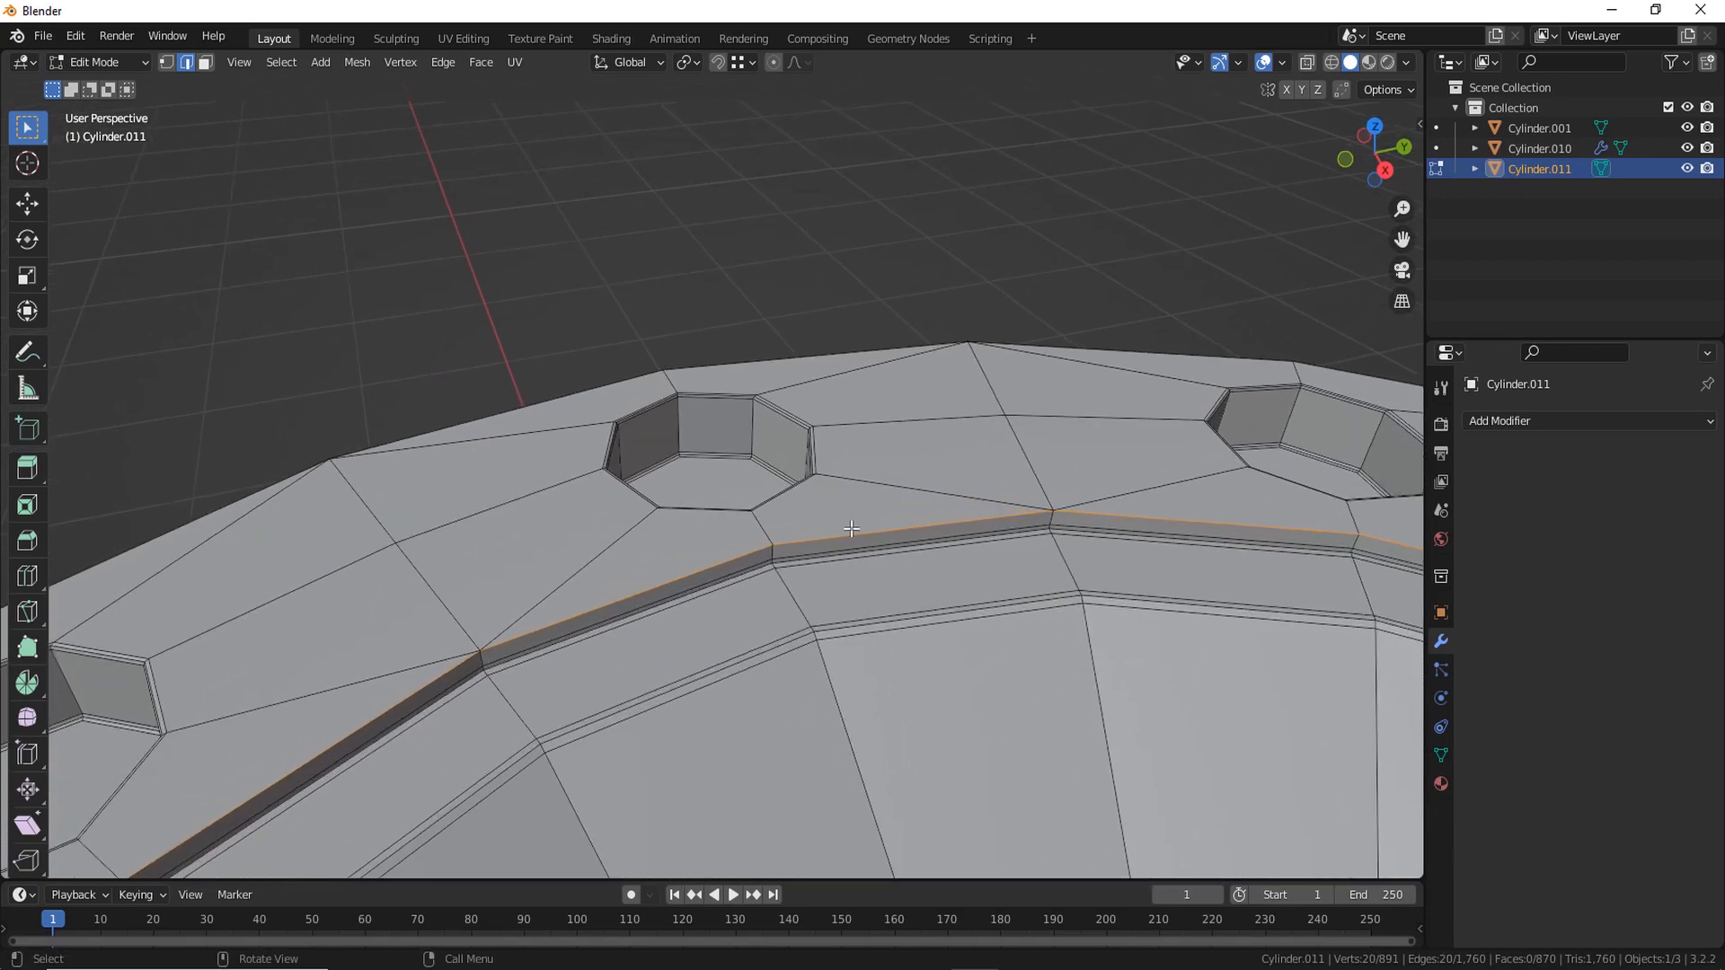
pyautogui.hotkey('ctrl', 'b')
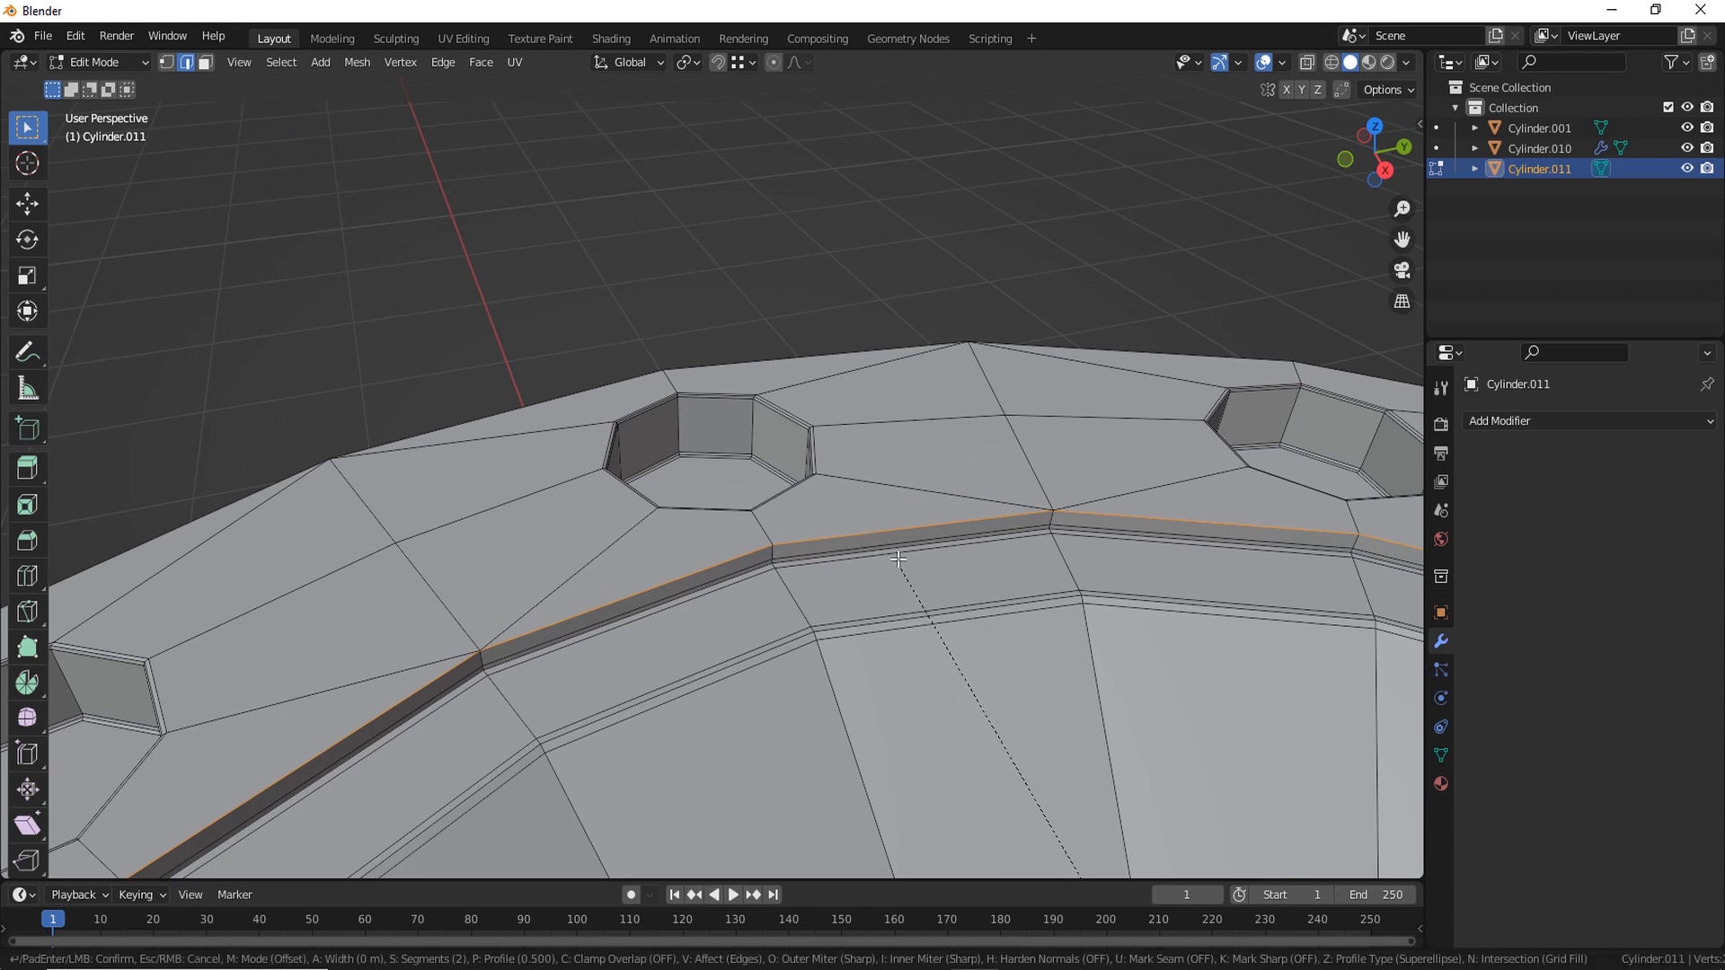
pyautogui.click(937, 448)
pyautogui.click(844, 348)
# Select the flange's outer top rim edges all the way around and give them a narrow two-segment bevel
pyautogui.scroll(-3, 778, 643)
pyautogui.scroll(-7, 778, 643)
pyautogui.moveTo(777, 644); pyautogui.dragTo(881, 620, button='middle')
pyautogui.scroll(5, 881, 620)
pyautogui.keyDown('alt'); pyautogui.keyDown('shift'); pyautogui.click(781, 691); pyautogui.keyUp('shift'); pyautogui.keyUp('alt')
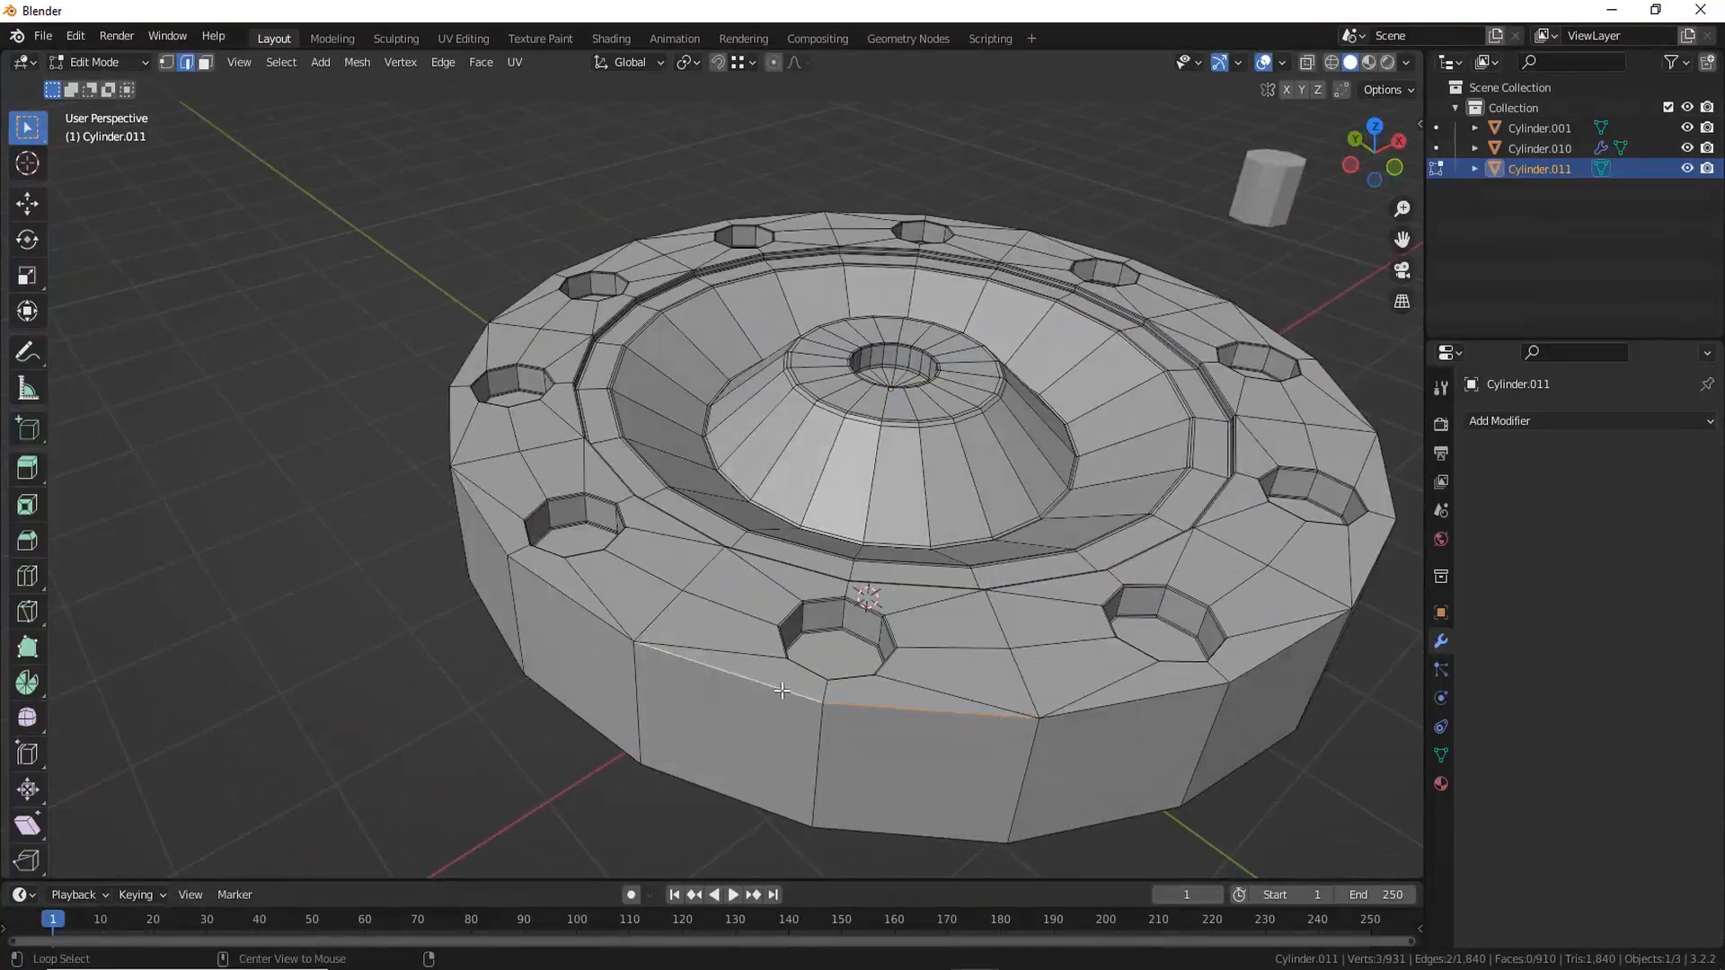
pyautogui.scroll(-4, 709, 730)
pyautogui.moveTo(553, 732); pyautogui.dragTo(628, 747, button='middle')
pyautogui.keyDown('alt'); pyautogui.keyDown('shift'); pyautogui.click(669, 629); pyautogui.keyUp('shift'); pyautogui.keyUp('alt')
pyautogui.moveTo(633, 642); pyautogui.dragTo(719, 623, button='middle')
pyautogui.scroll(3, 719, 624)
pyautogui.keyDown('alt'); pyautogui.keyDown('shift'); pyautogui.click(720, 623); pyautogui.keyUp('shift'); pyautogui.keyUp('alt')
pyautogui.moveTo(458, 670); pyautogui.dragTo(558, 681, button='middle')
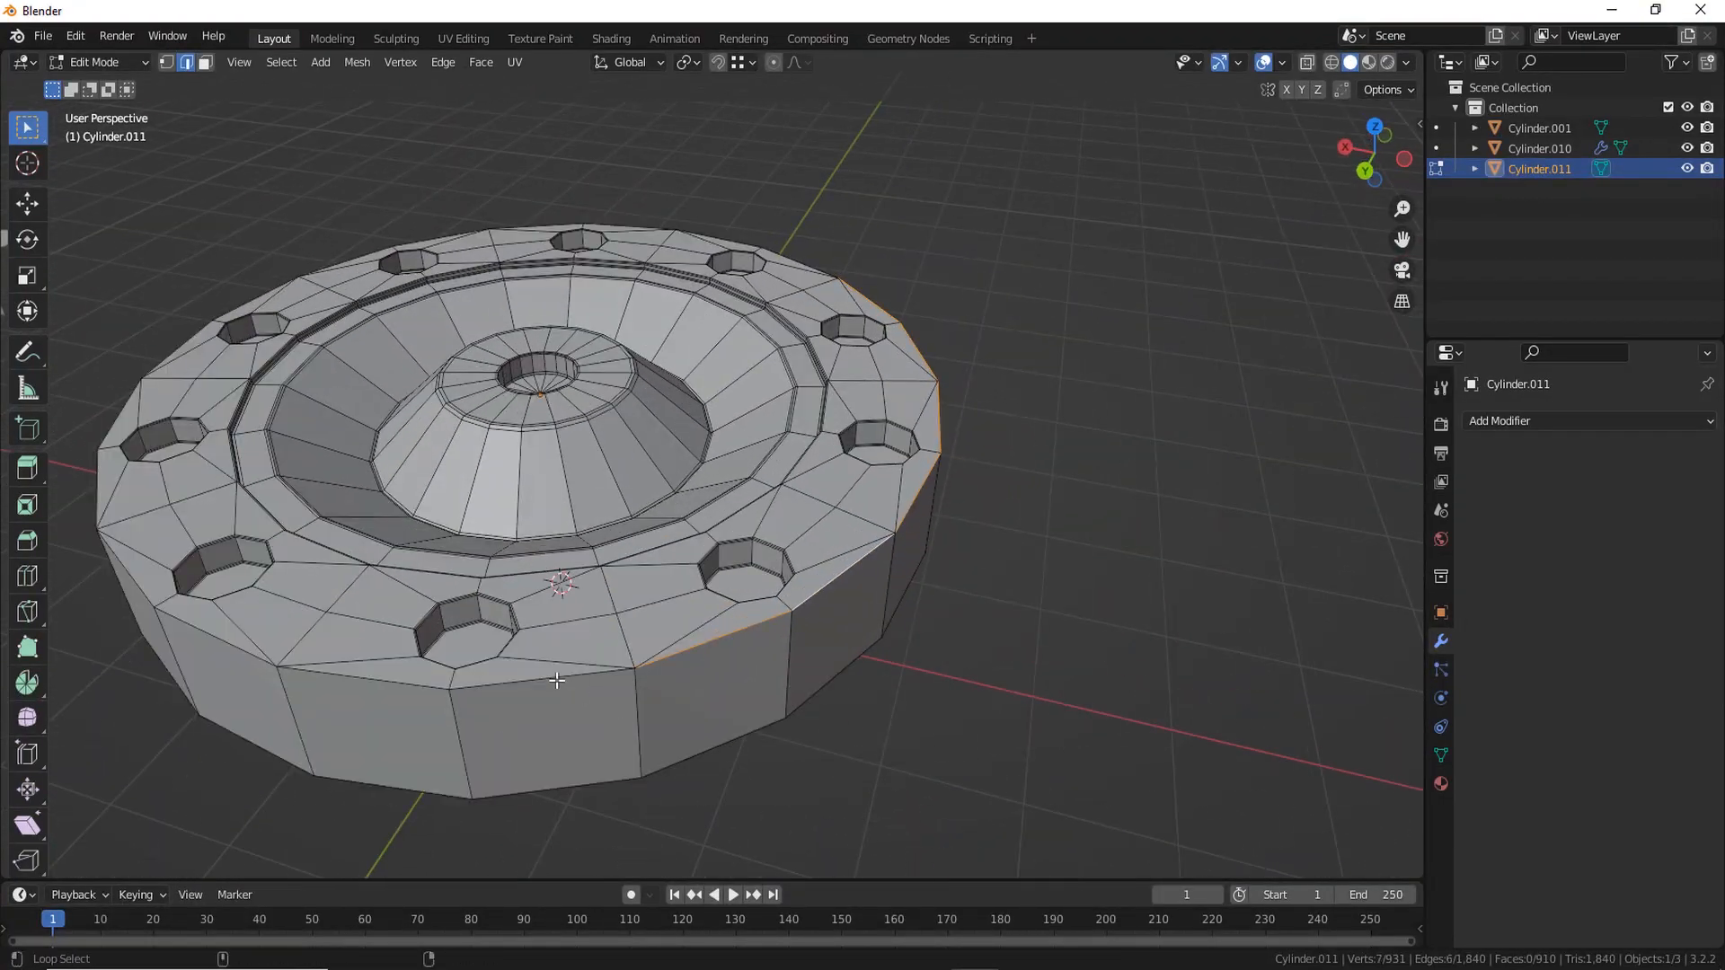
pyautogui.keyDown('alt'); pyautogui.keyDown('shift'); pyautogui.click(558, 681); pyautogui.keyUp('shift'); pyautogui.keyUp('alt')
pyautogui.keyDown('alt'); pyautogui.keyDown('shift'); pyautogui.click(777, 706); pyautogui.keyUp('shift'); pyautogui.keyUp('alt')
pyautogui.moveTo(777, 706); pyautogui.dragTo(711, 749, button='middle')
pyautogui.scroll(-3, 710, 749)
pyautogui.moveTo(705, 771); pyautogui.dragTo(947, 756, button='middle')
pyautogui.scroll(-3, 823, 714)
pyautogui.scroll(6, 936, 735)
pyautogui.keyDown('alt'); pyautogui.keyDown('shift'); pyautogui.click(935, 734); pyautogui.keyUp('shift'); pyautogui.keyUp('alt')
pyautogui.scroll(-3, 903, 755)
pyautogui.keyDown('alt'); pyautogui.keyDown('shift'); pyautogui.click(871, 745); pyautogui.keyUp('shift'); pyautogui.keyUp('alt')
pyautogui.scroll(2, 685, 675)
pyautogui.moveTo(637, 710); pyautogui.dragTo(789, 713, button='middle')
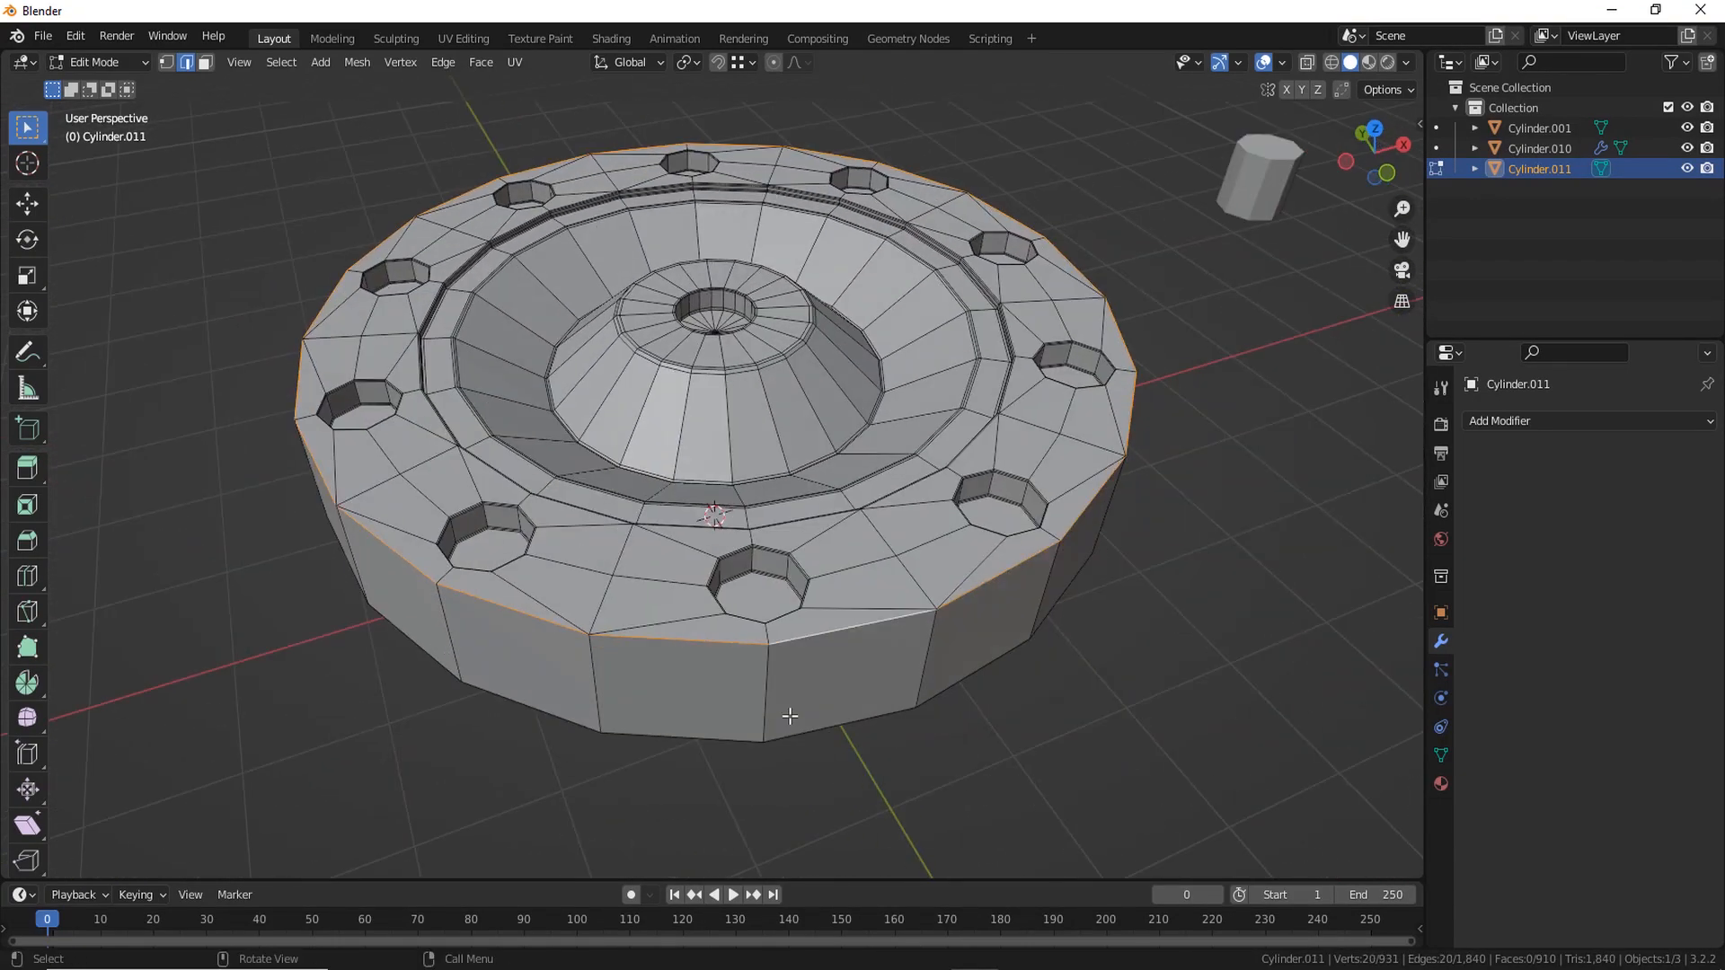
pyautogui.hotkey('ctrl', 'b')
pyautogui.click(992, 716)
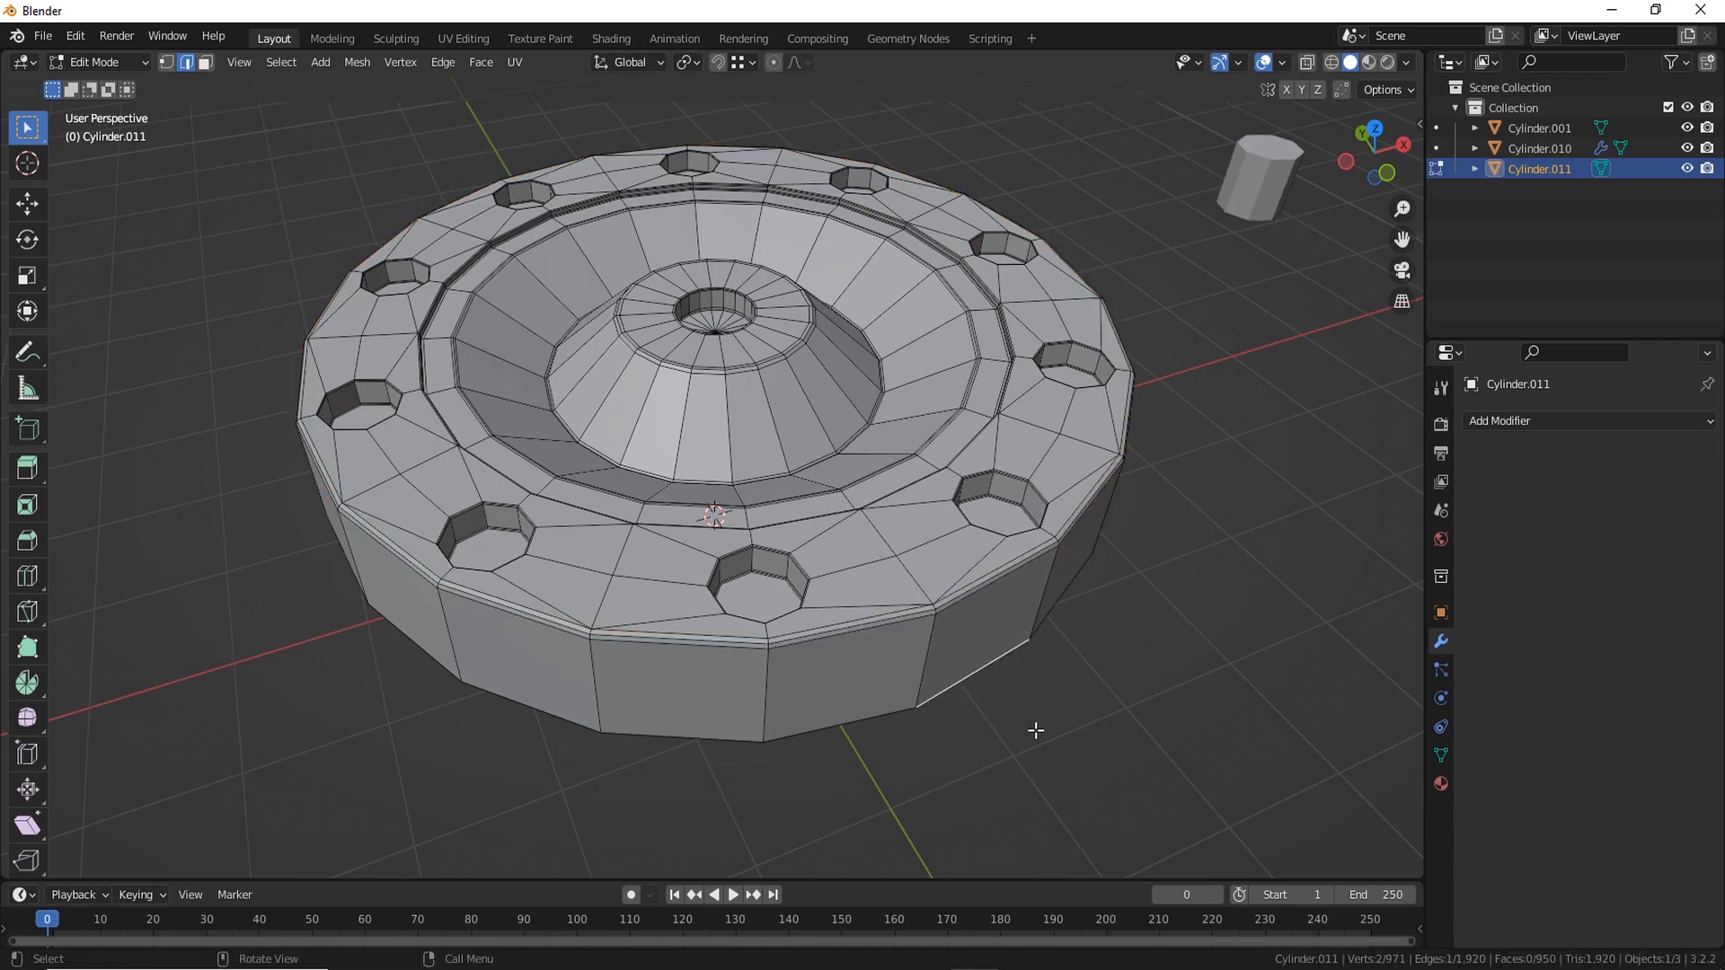
# In Object Mode, add a level 3 Subdivision modifier to the flange and shade it smooth
pyautogui.press('Tab')
pyautogui.scroll(4, 1124, 725)
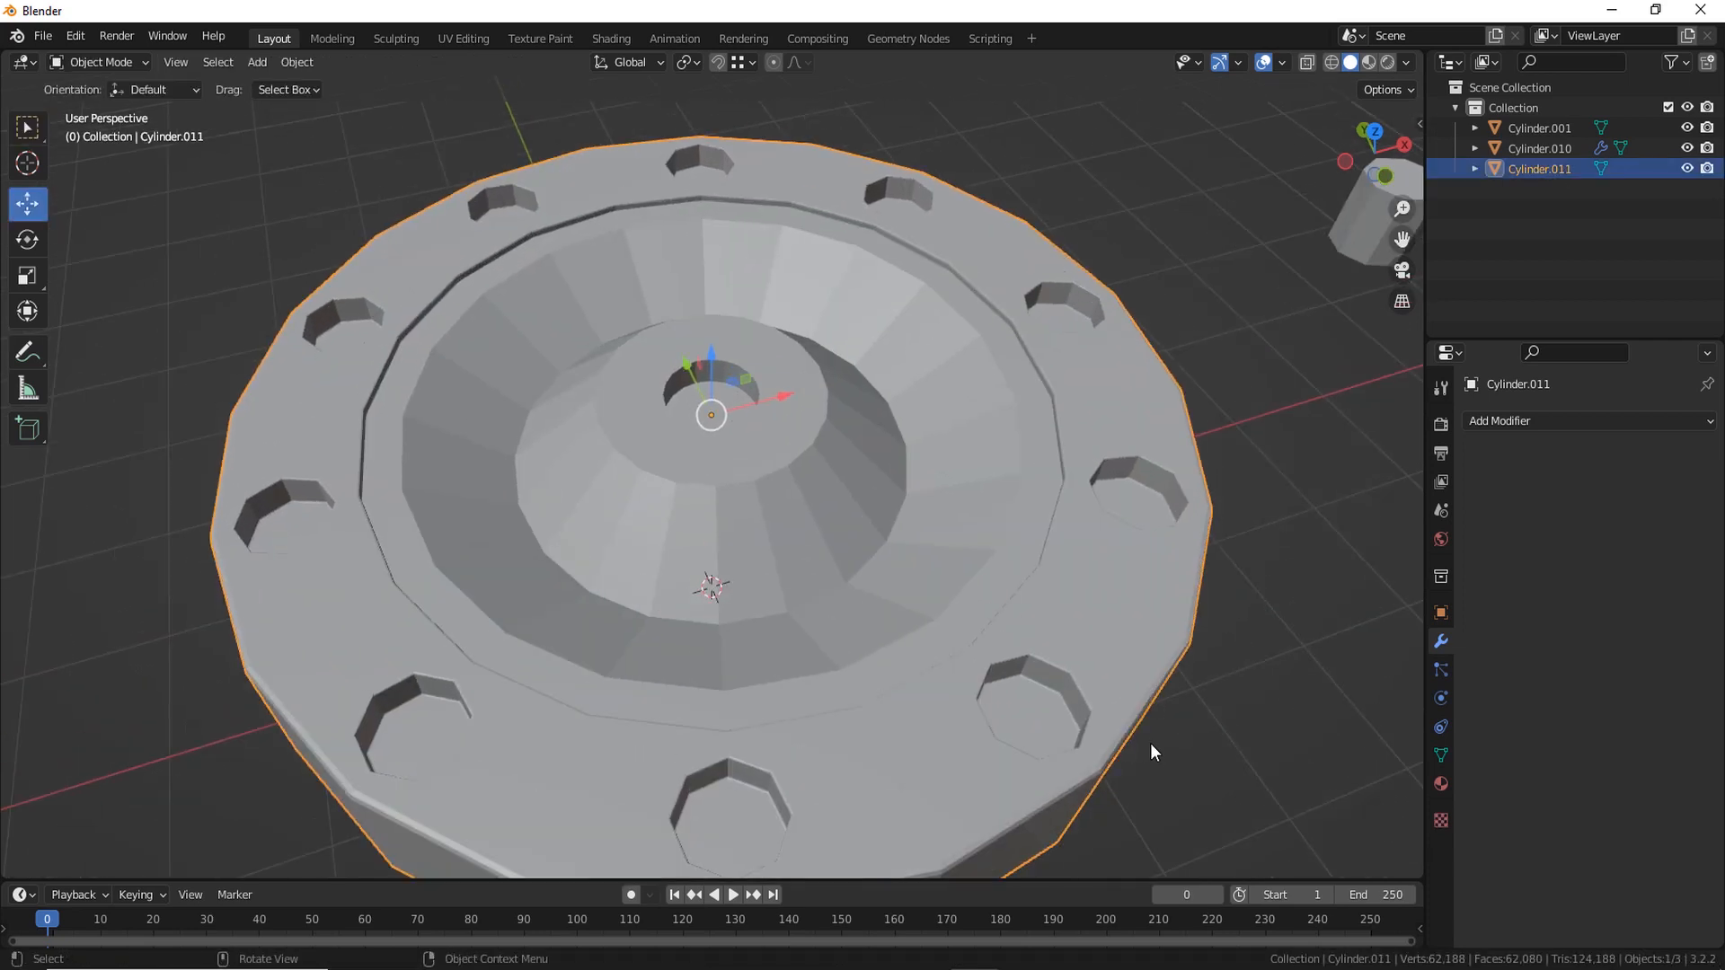
pyautogui.hotkey('ctrl', '3')
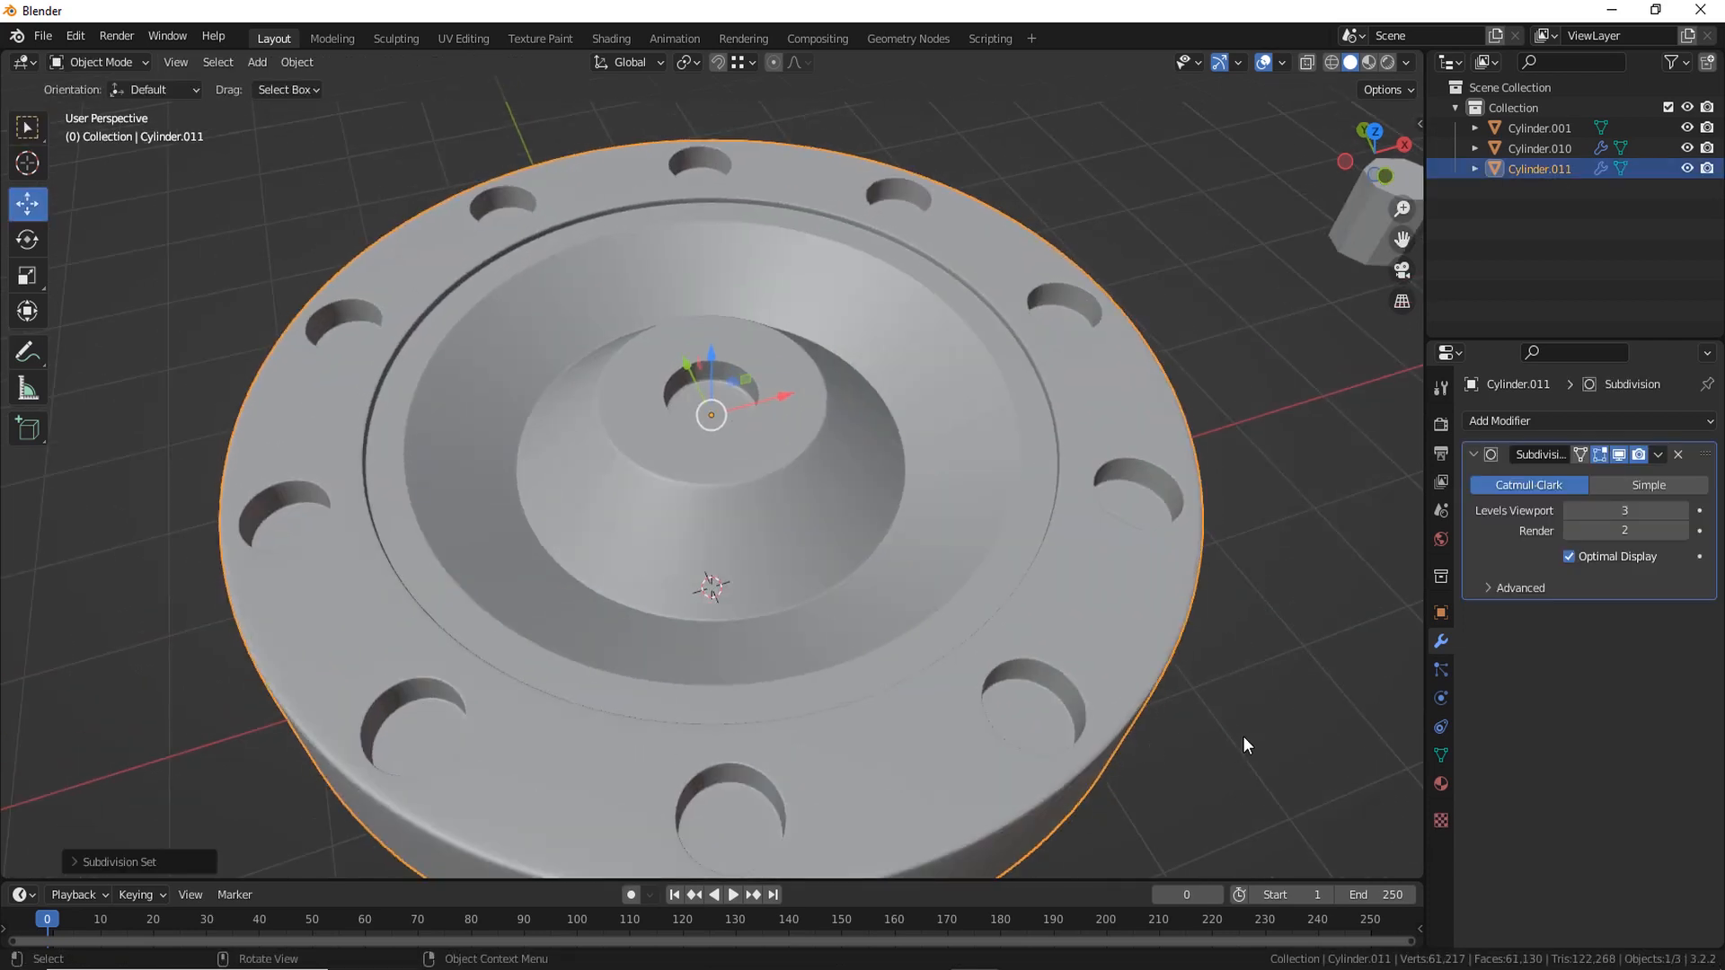
pyautogui.click(1258, 713)
pyautogui.click(1121, 605)
pyautogui.rightClick(1285, 435)
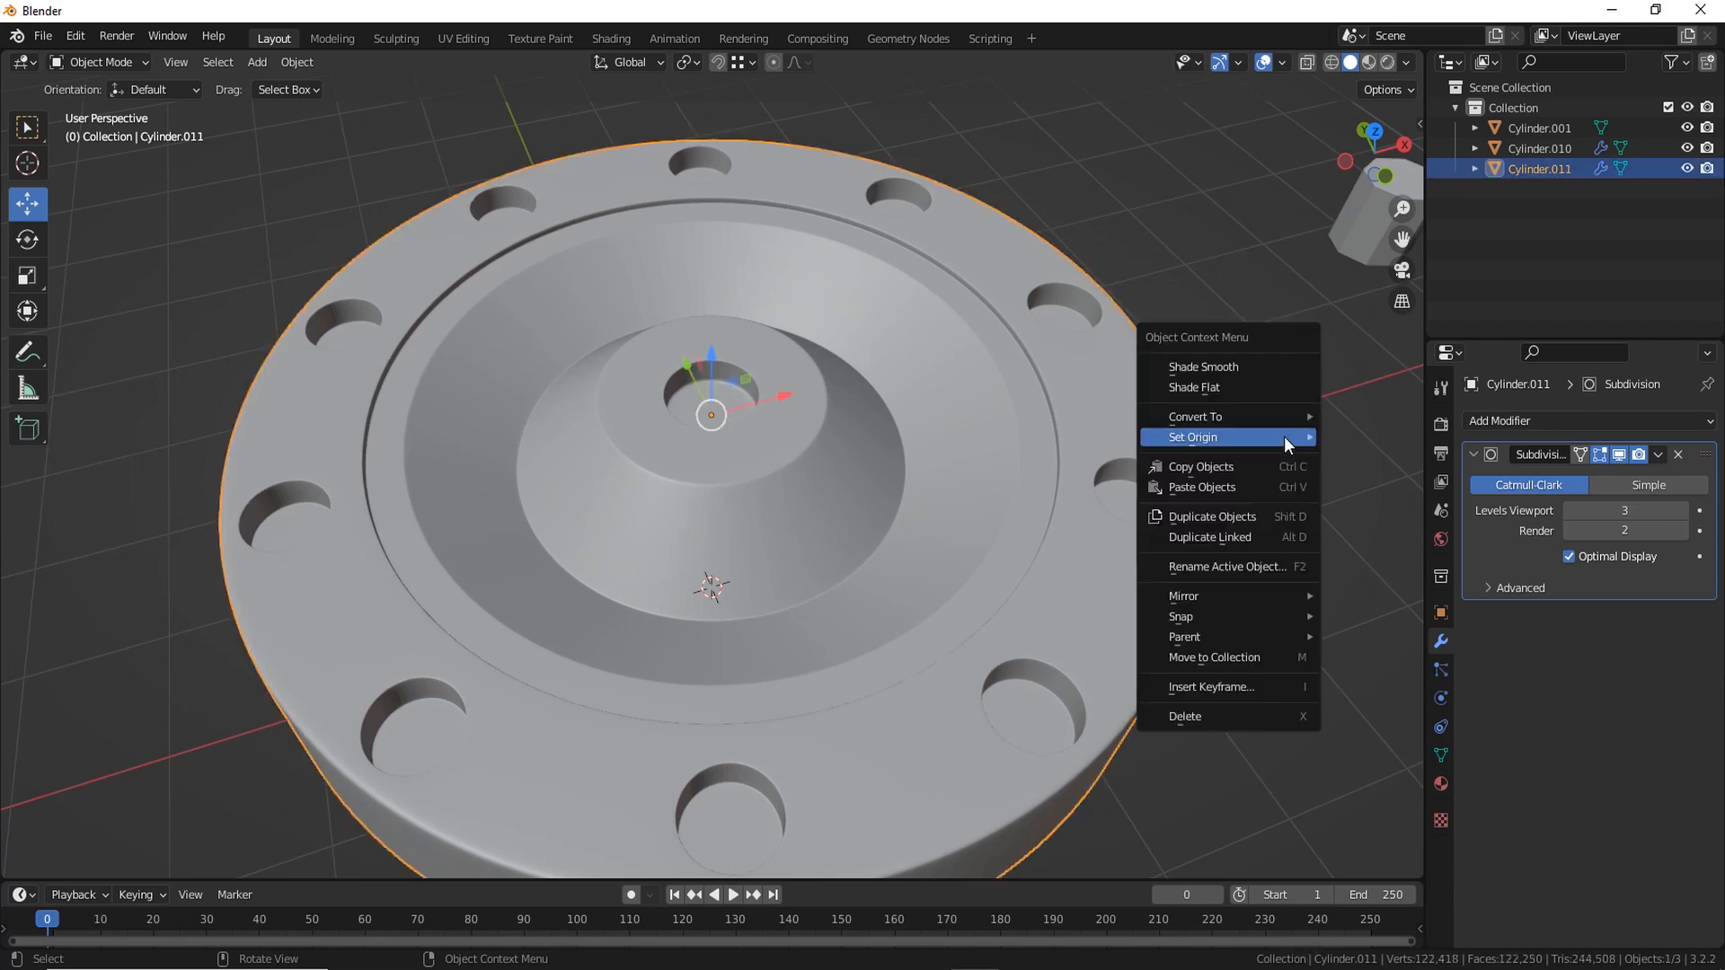
pyautogui.click(1220, 367)
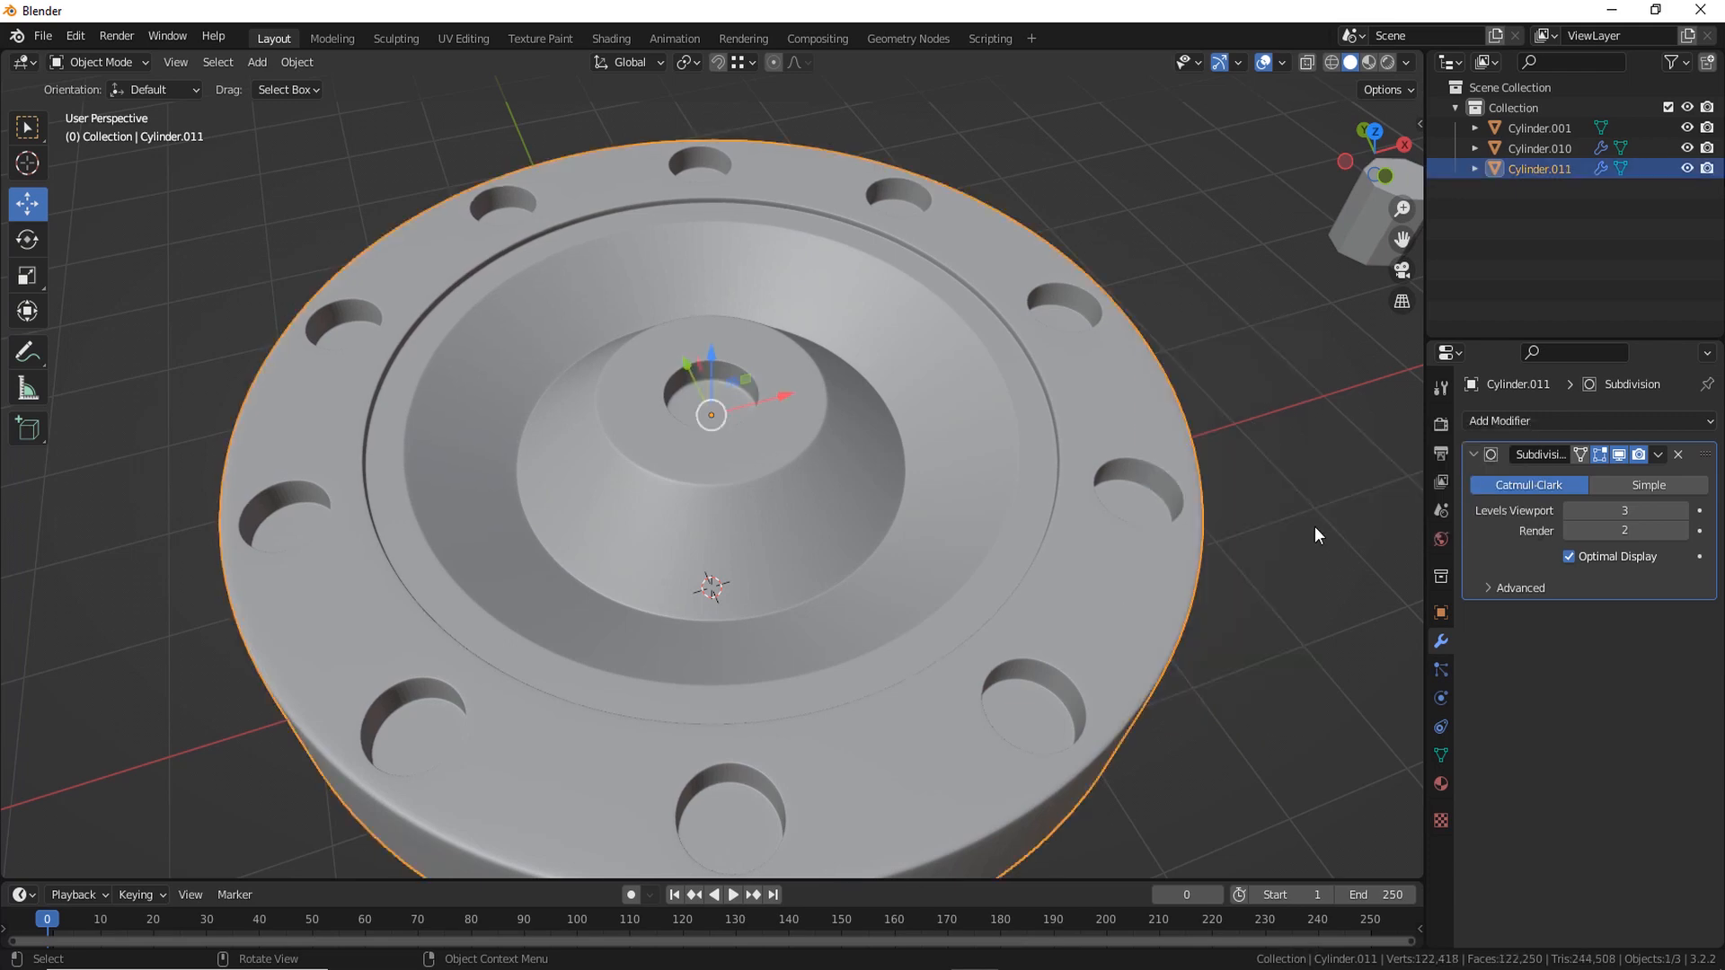
# Deselect the flange and inspect the smoothed result from several angles, including above and below
pyautogui.click(1313, 526)
pyautogui.moveTo(1313, 526); pyautogui.dragTo(1069, 752, button='middle')
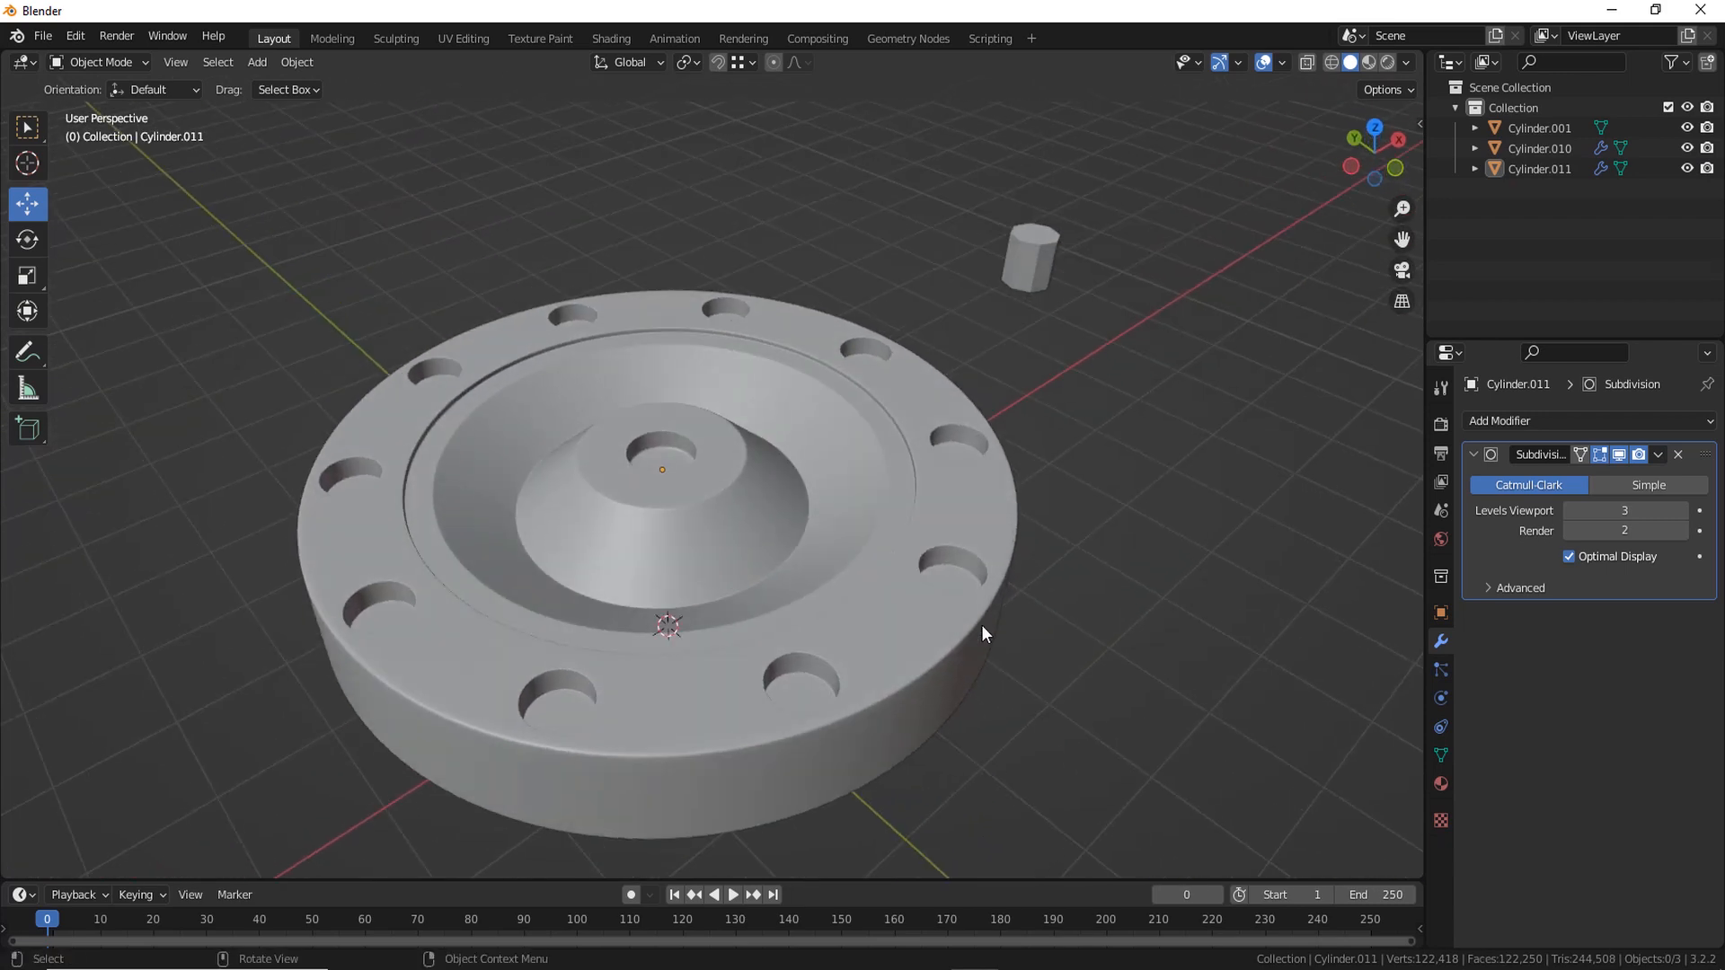
pyautogui.scroll(-4, 981, 625)
pyautogui.scroll(4, 999, 752)
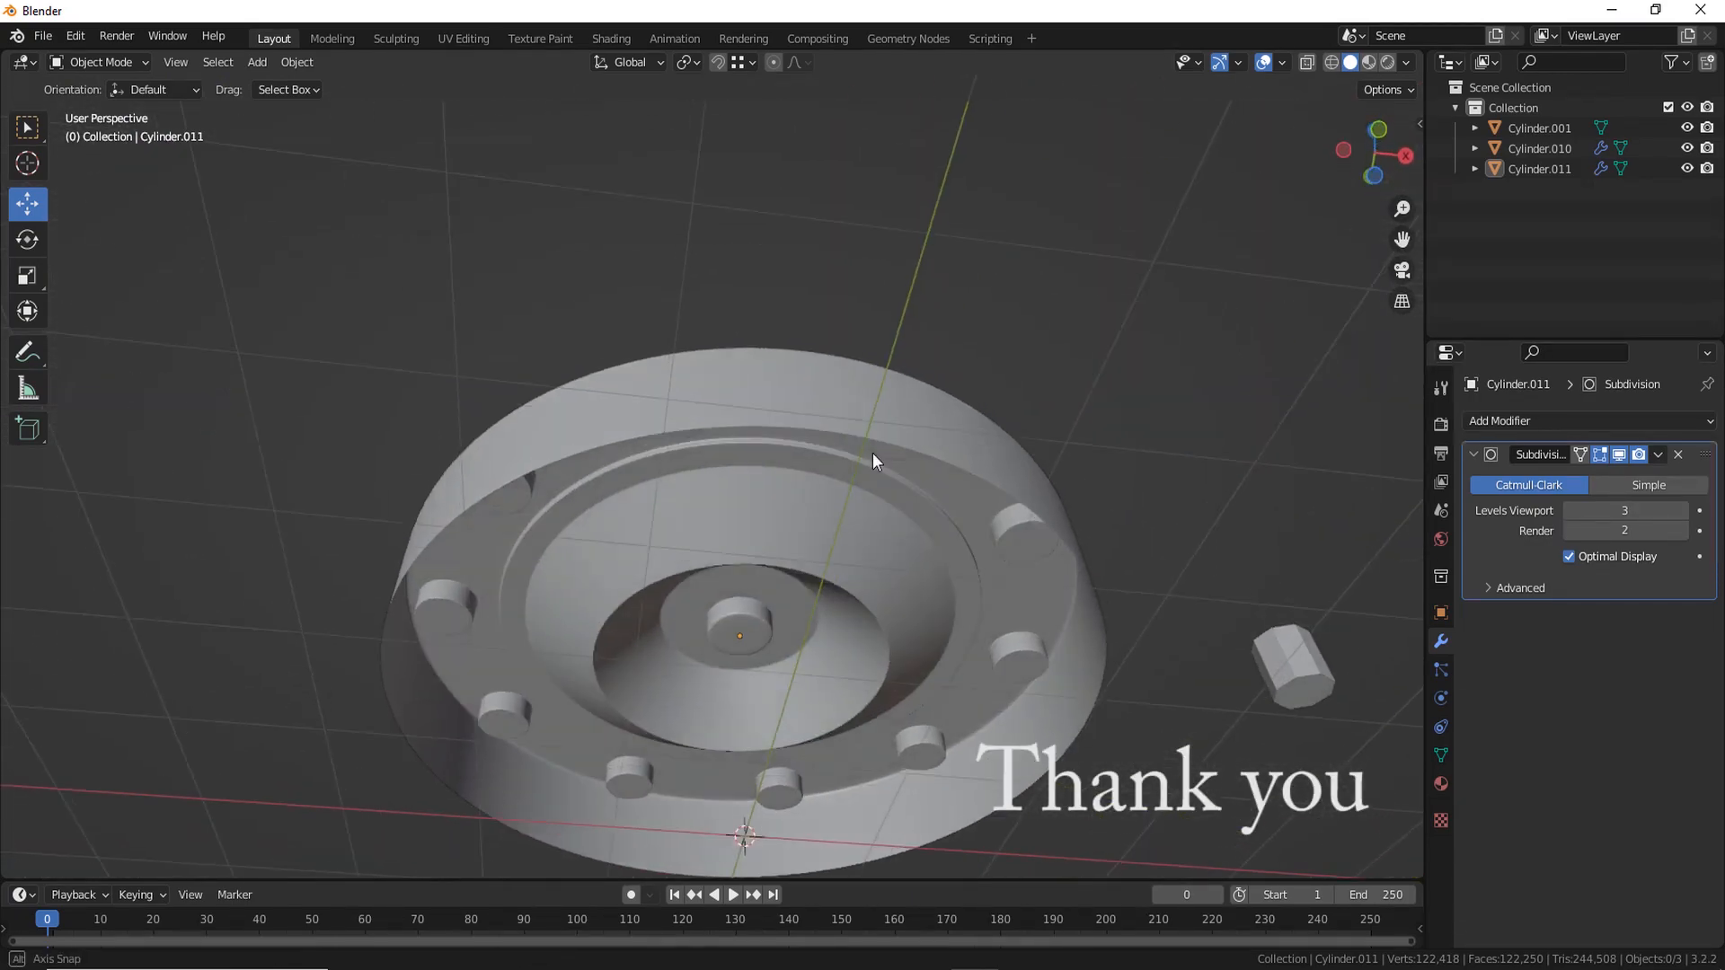
pyautogui.scroll(-3, 905, 617)
pyautogui.scroll(3, 810, 736)
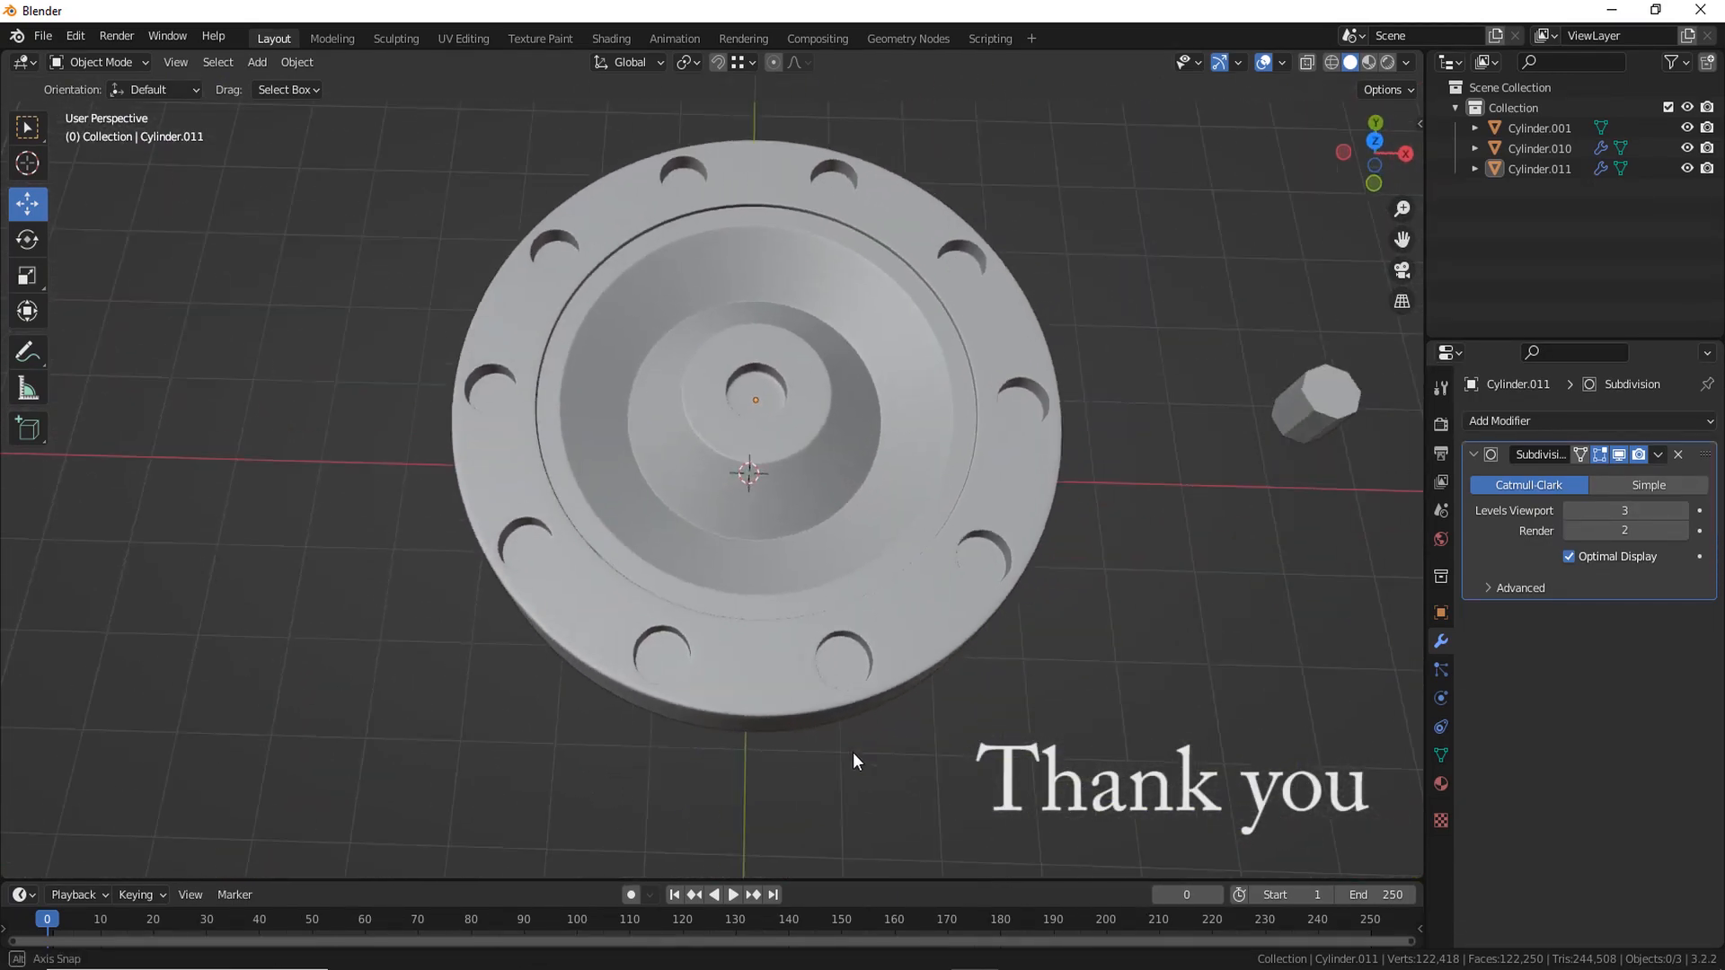